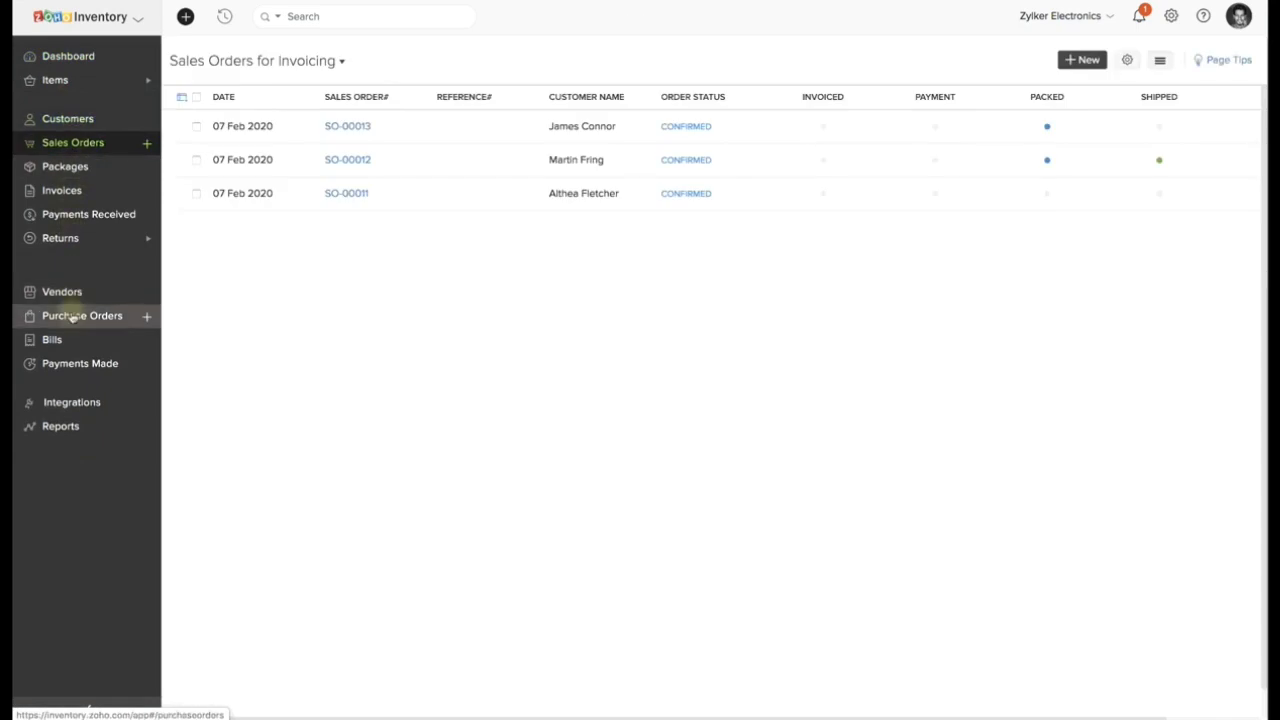
# Look at the Purchase Orders and Reports modules and return to the dashboard.
pyautogui.click(77, 315)
pyautogui.click(84, 427)
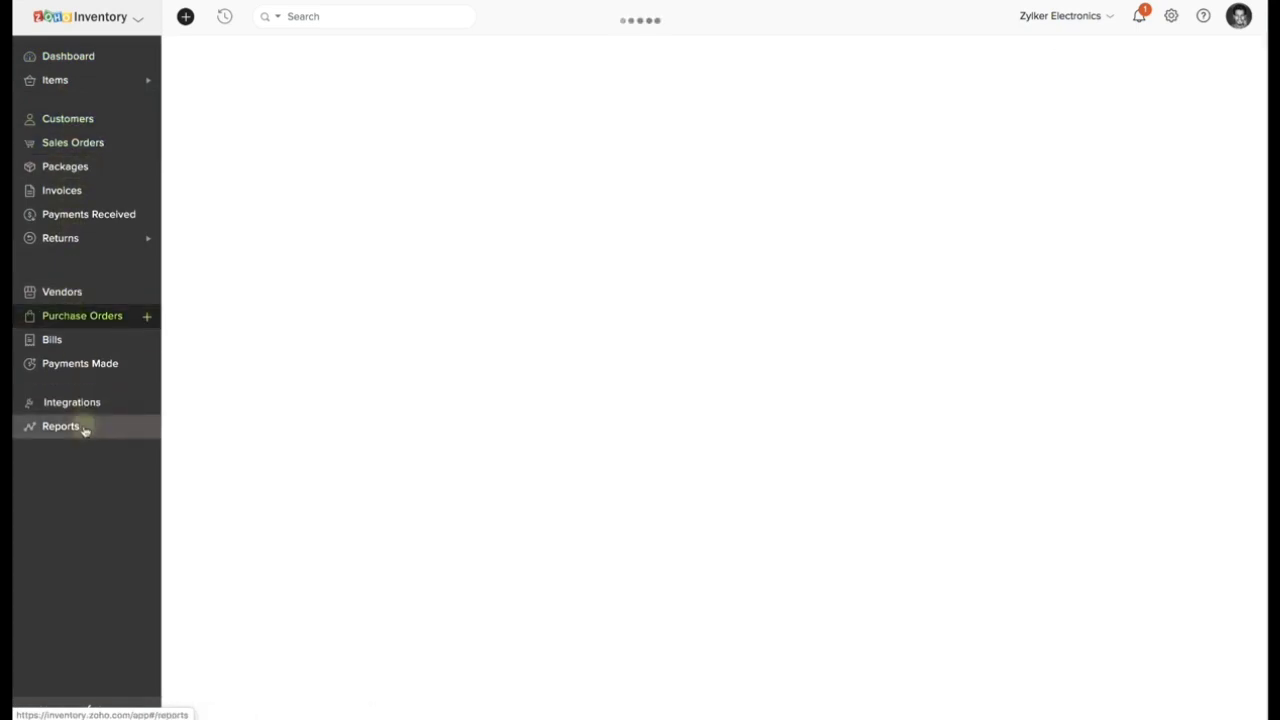
pyautogui.click(108, 60)
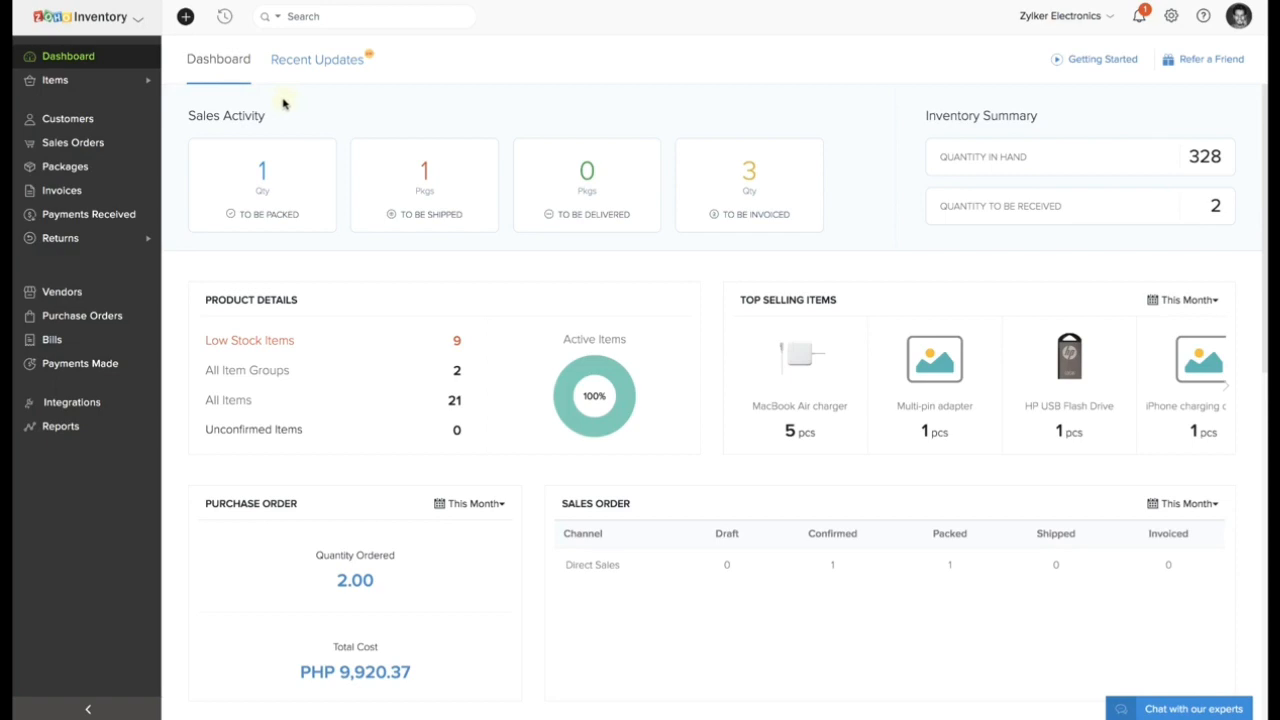
# Review the quick-create options for general, sales and purchase records, and close them.
pyautogui.click(138, 22)
pyautogui.click(187, 20)
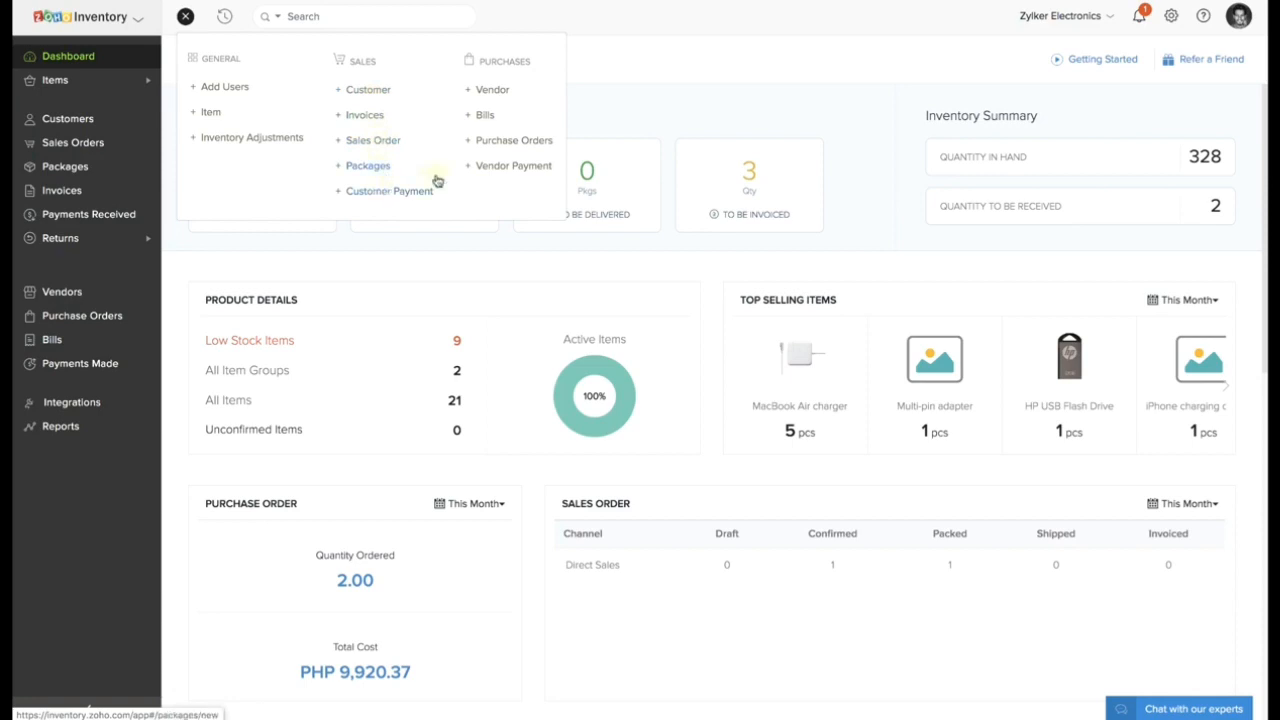
pyautogui.click(634, 77)
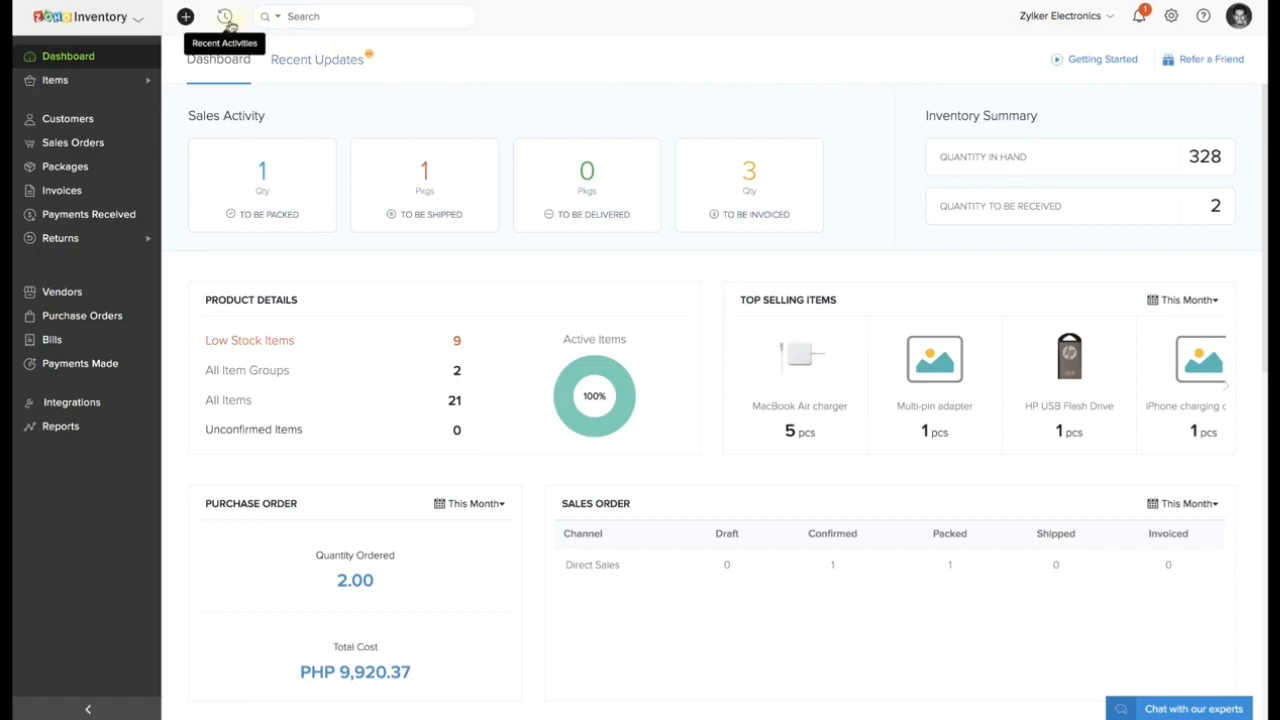
# Review which record types the global search can be limited to, leaving the search scope on Customers.
pyautogui.click(309, 19)
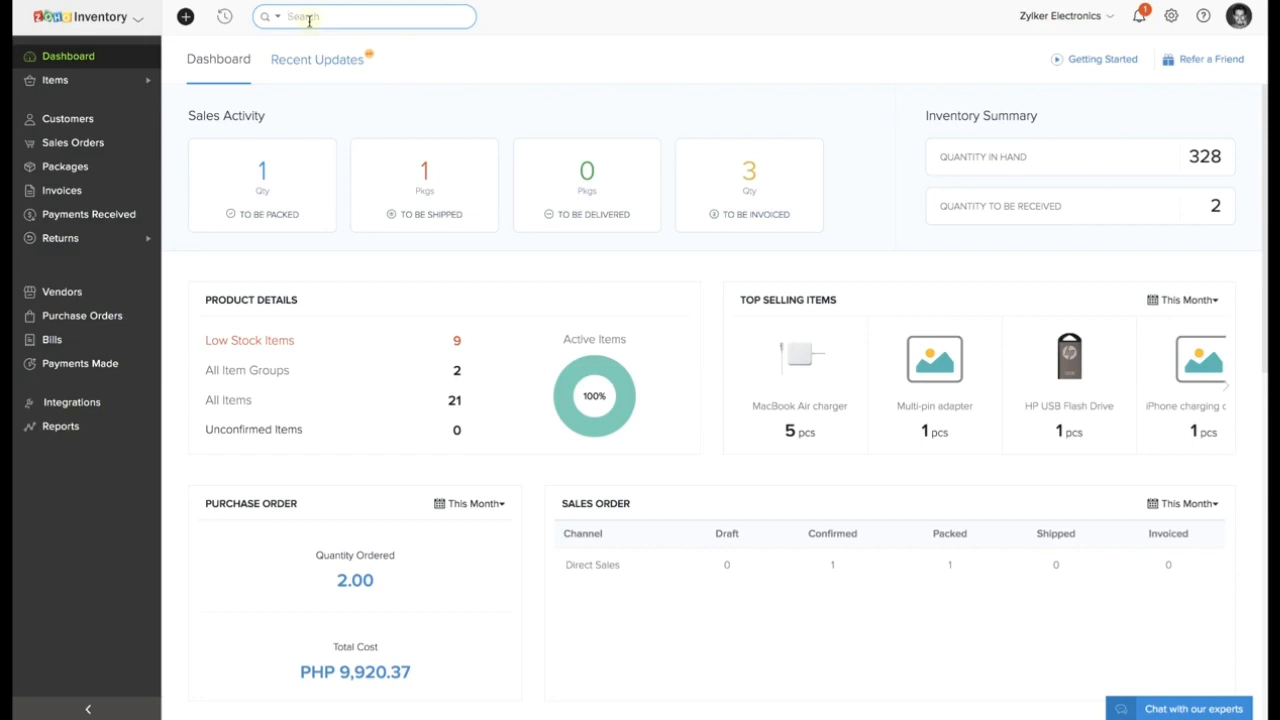
pyautogui.click(277, 17)
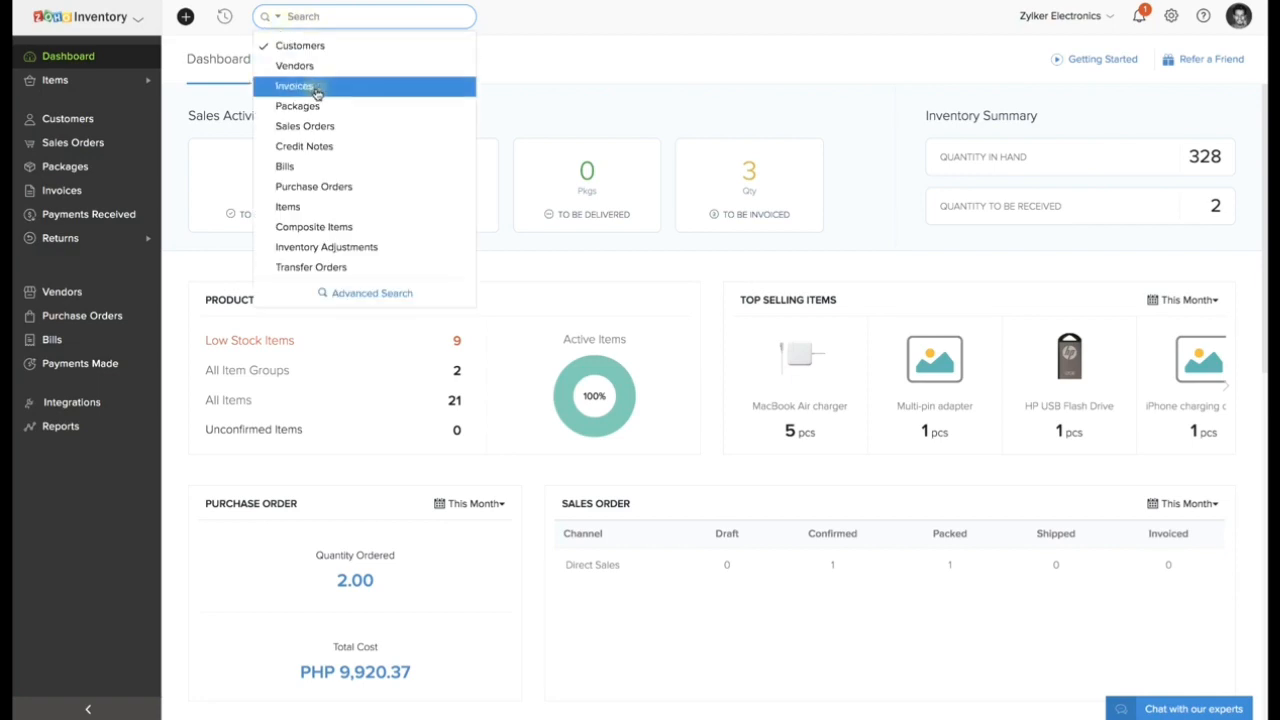
pyautogui.click(652, 134)
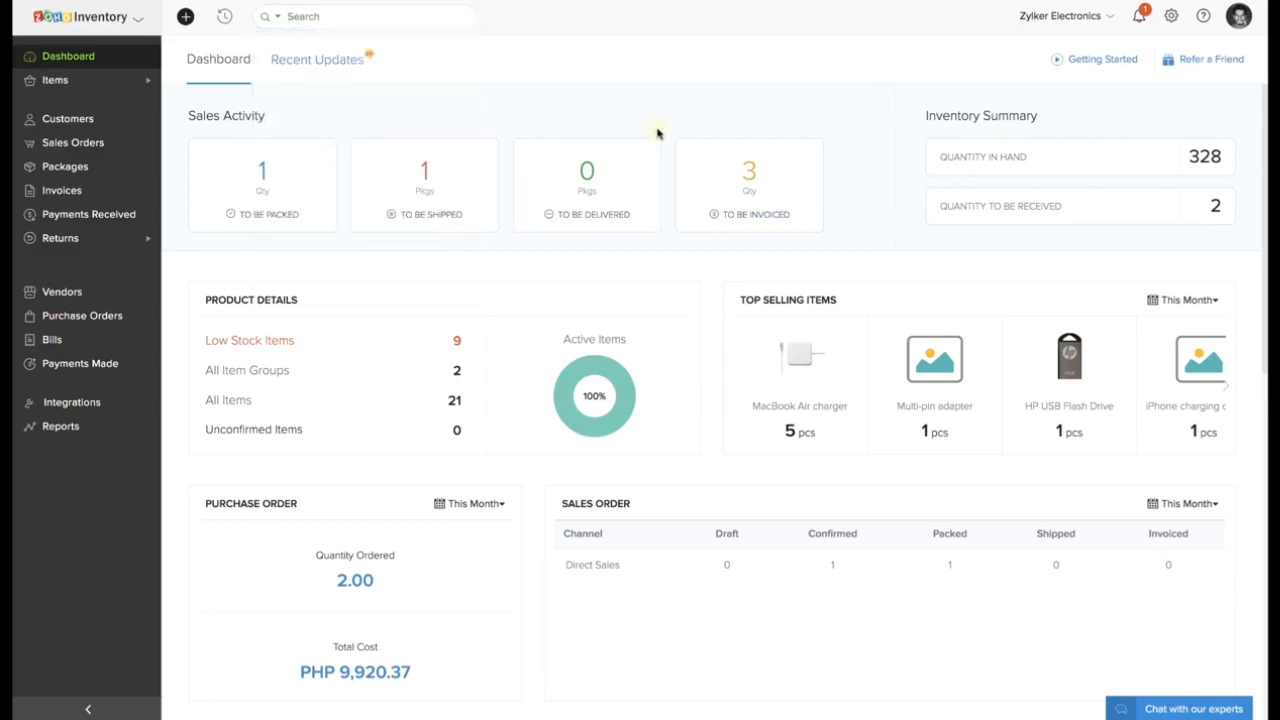
# View the list of organizations on the account, and check the announcements and notifications.
pyautogui.click(1039, 17)
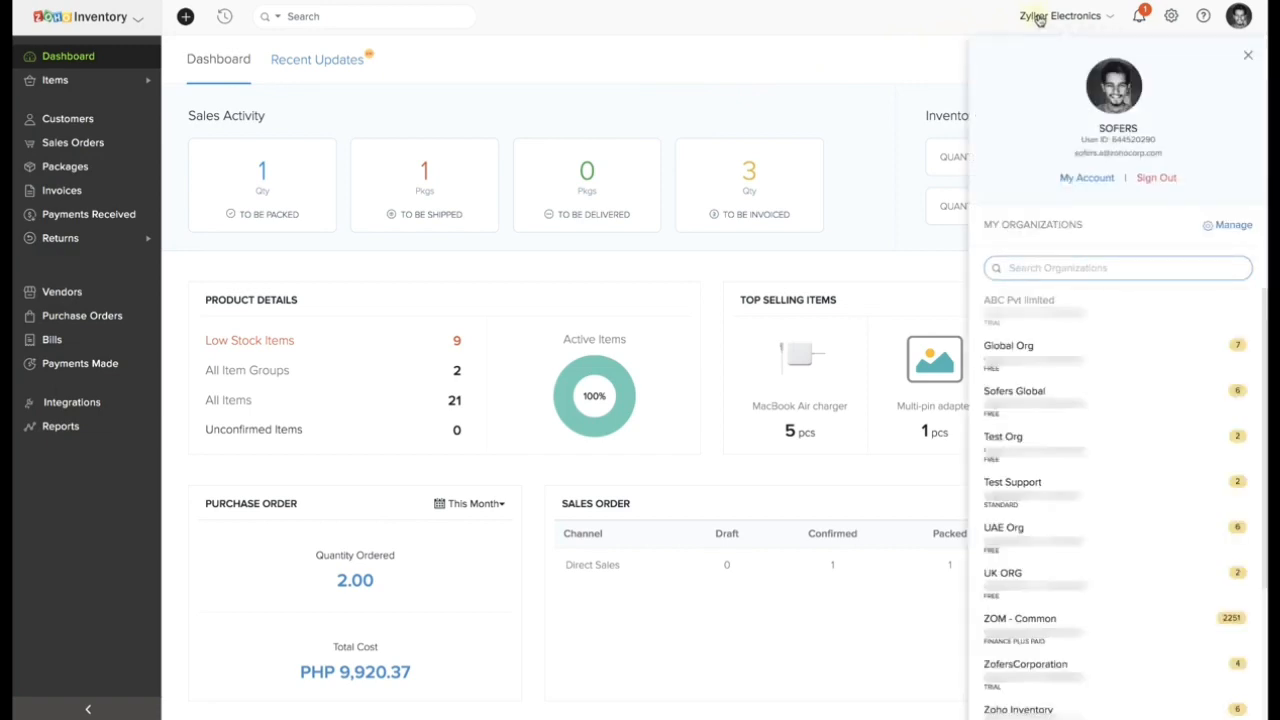
pyautogui.click(1039, 17)
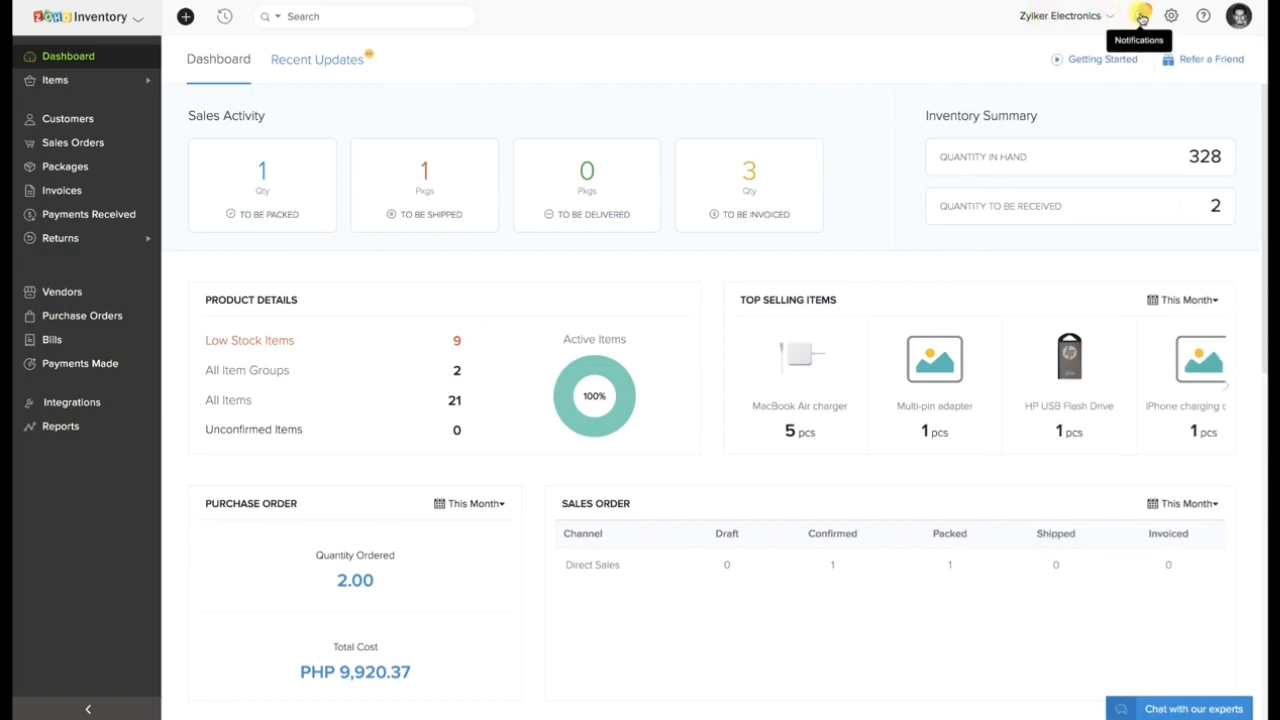
pyautogui.click(1142, 17)
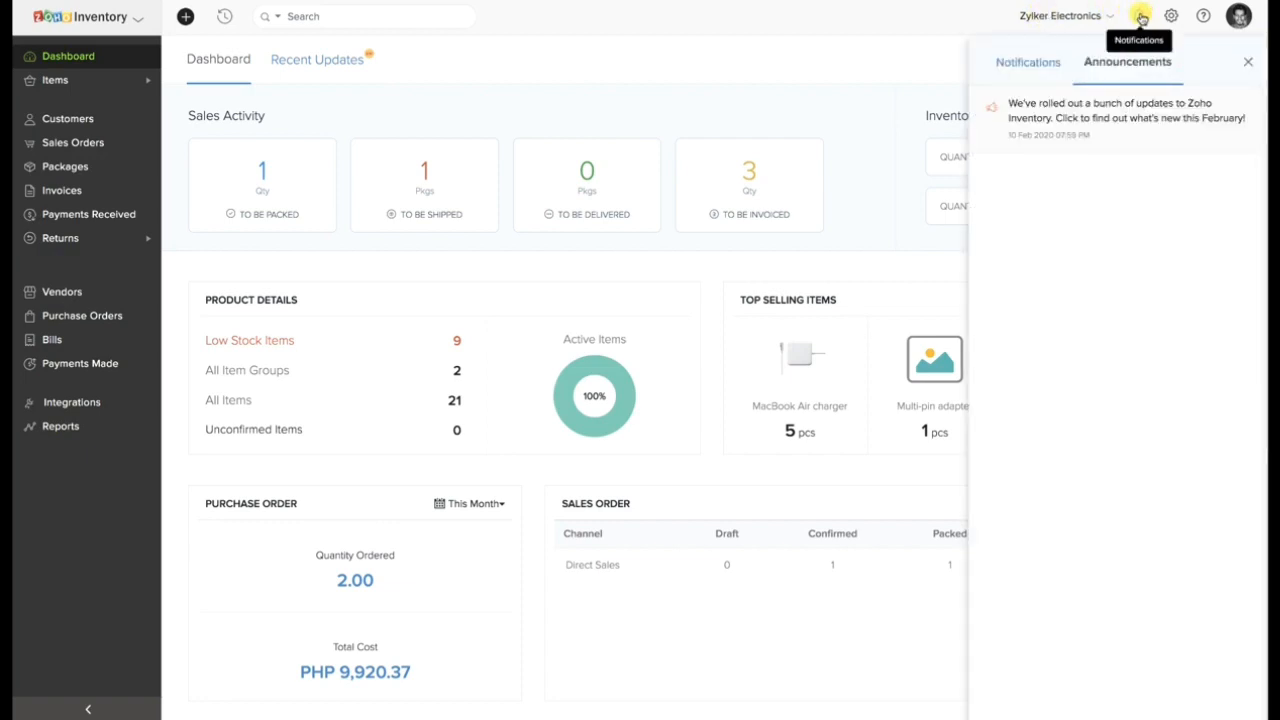
pyautogui.click(1040, 61)
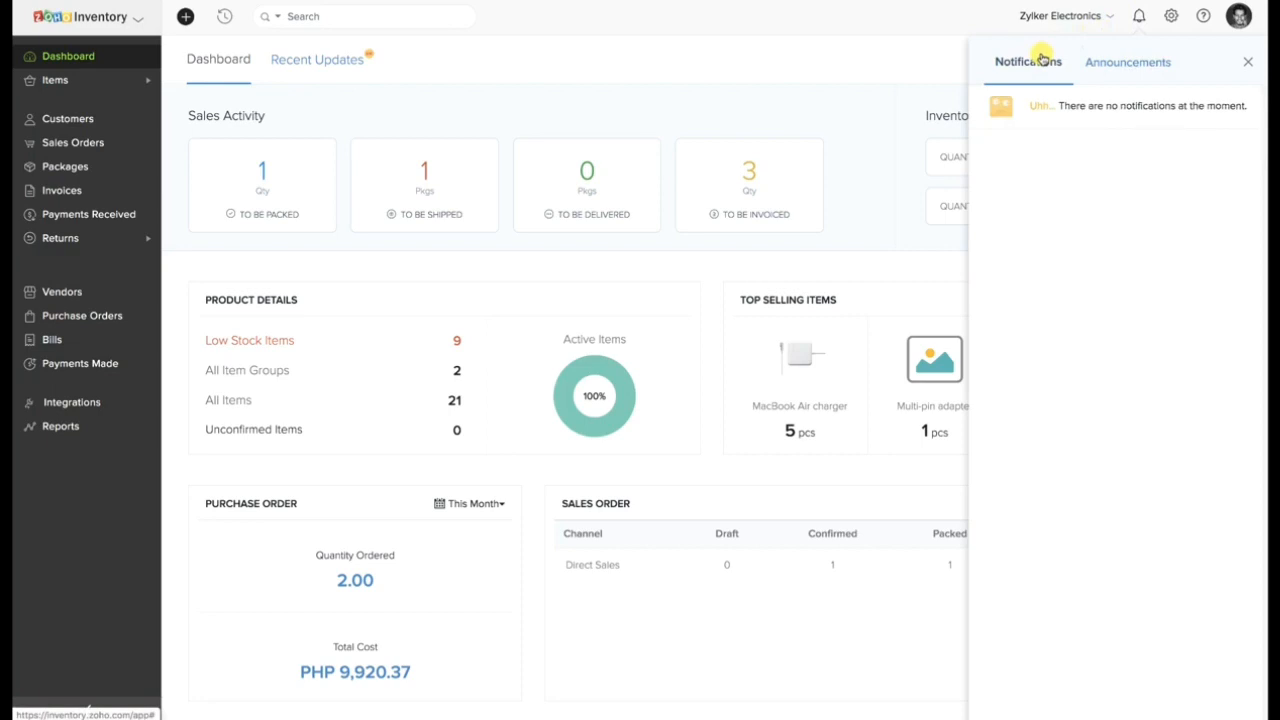
pyautogui.click(1248, 62)
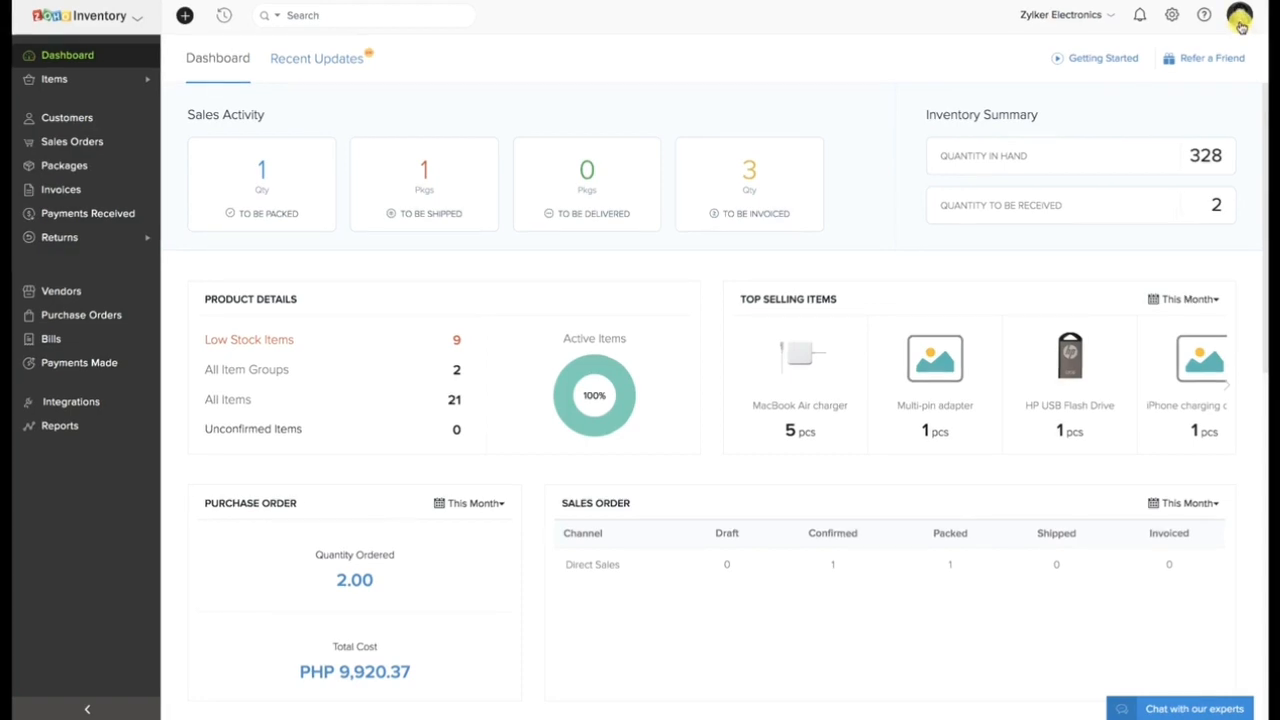
# Open the Organization Profile settings and review the company address, primary contact, email preferences link and regional options.
pyautogui.click(1172, 16)
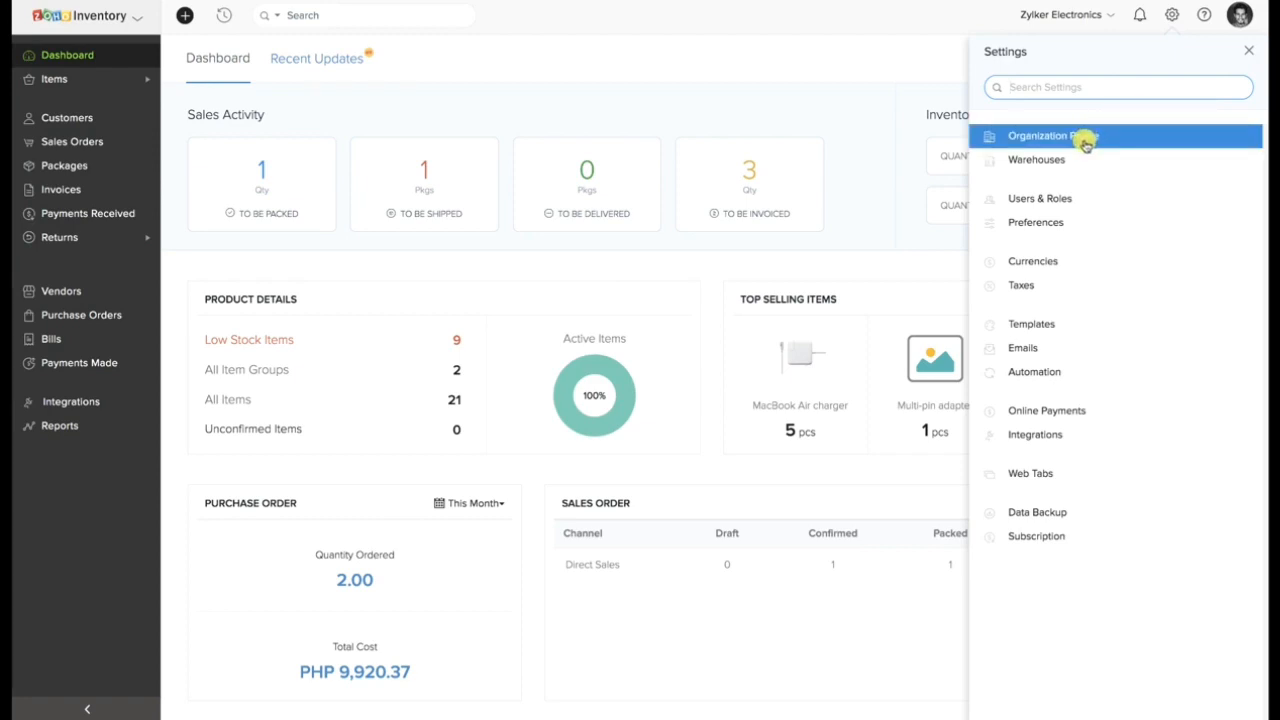
pyautogui.click(1086, 143)
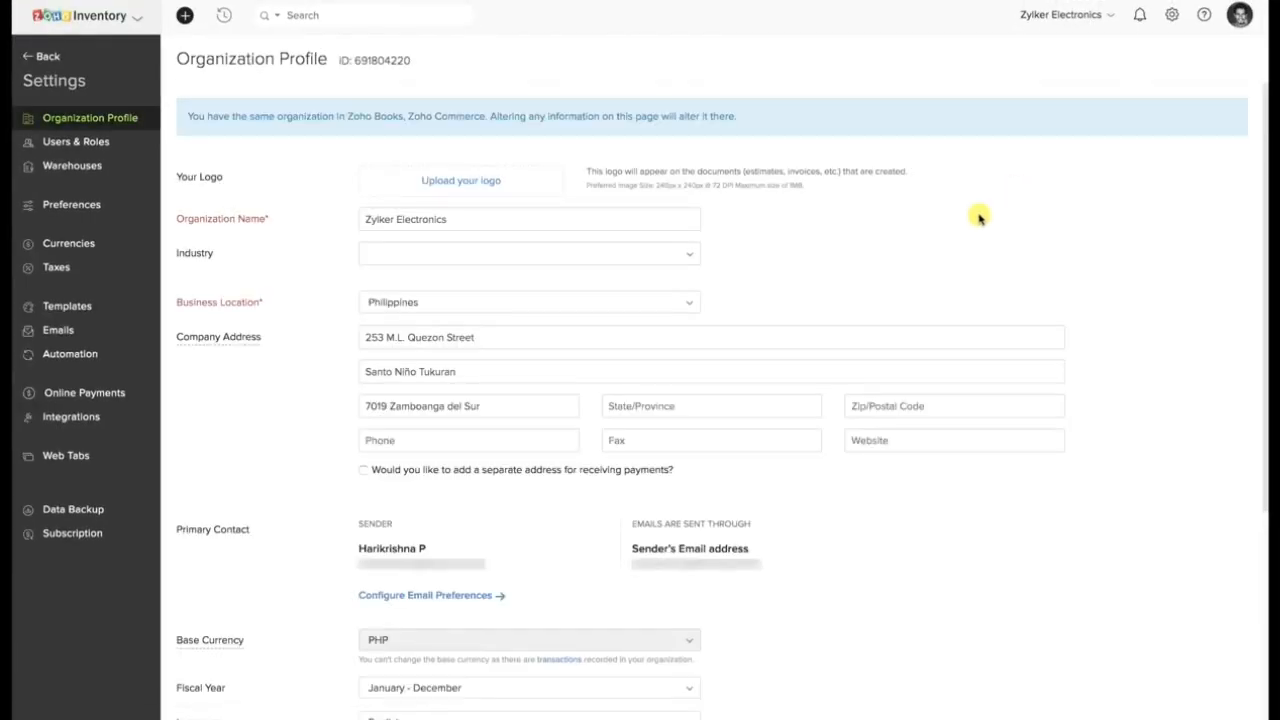
pyautogui.scroll(-2, 978, 215)
pyautogui.scroll(-4, 978, 216)
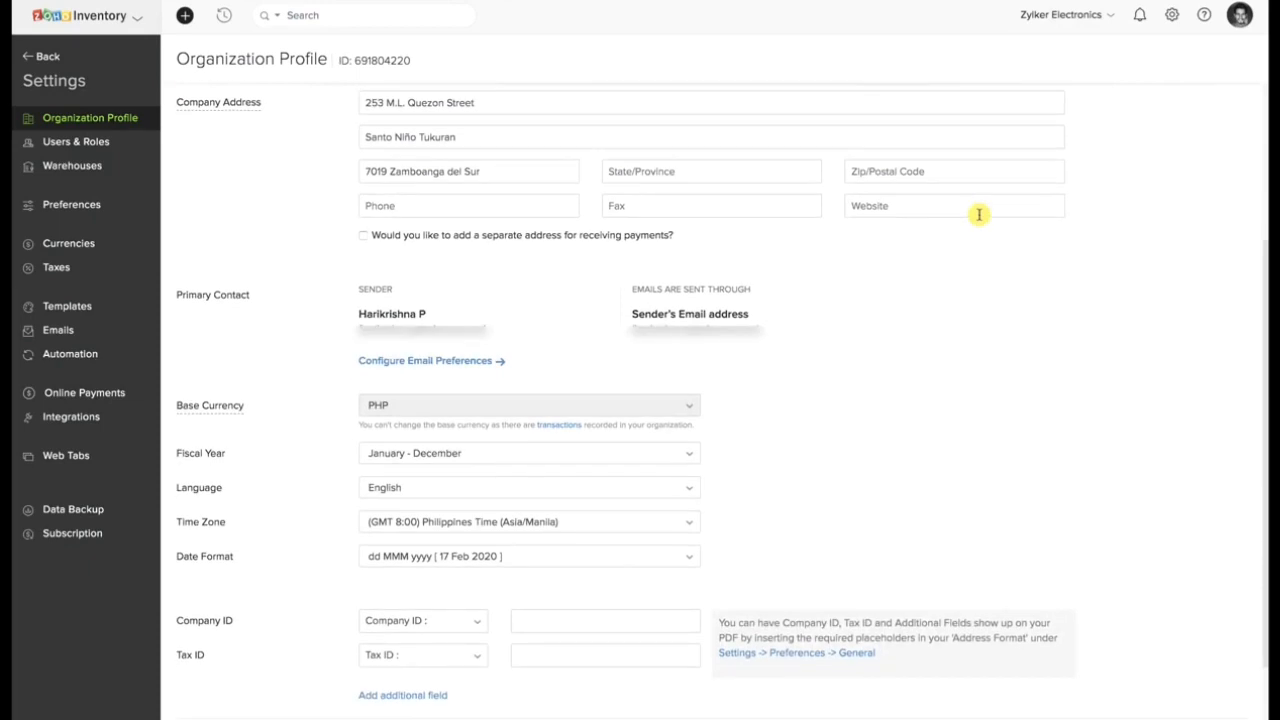
pyautogui.scroll(2, 979, 215)
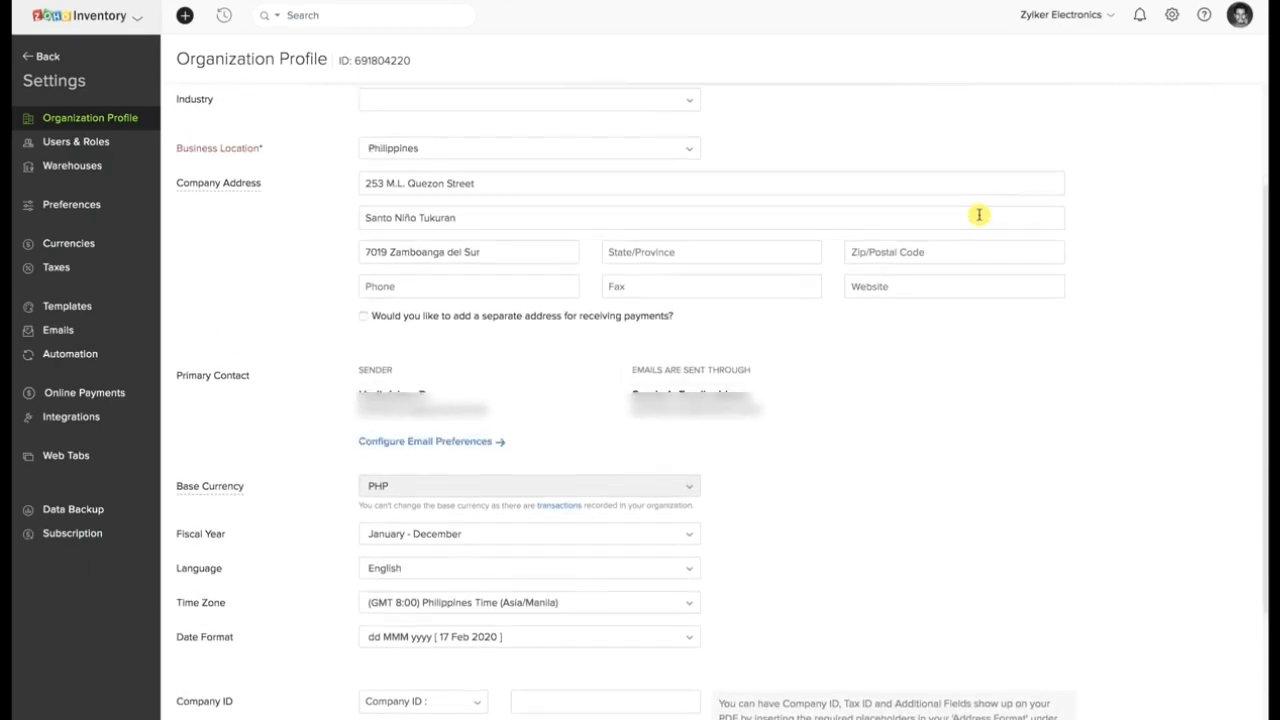
pyautogui.scroll(1, 979, 215)
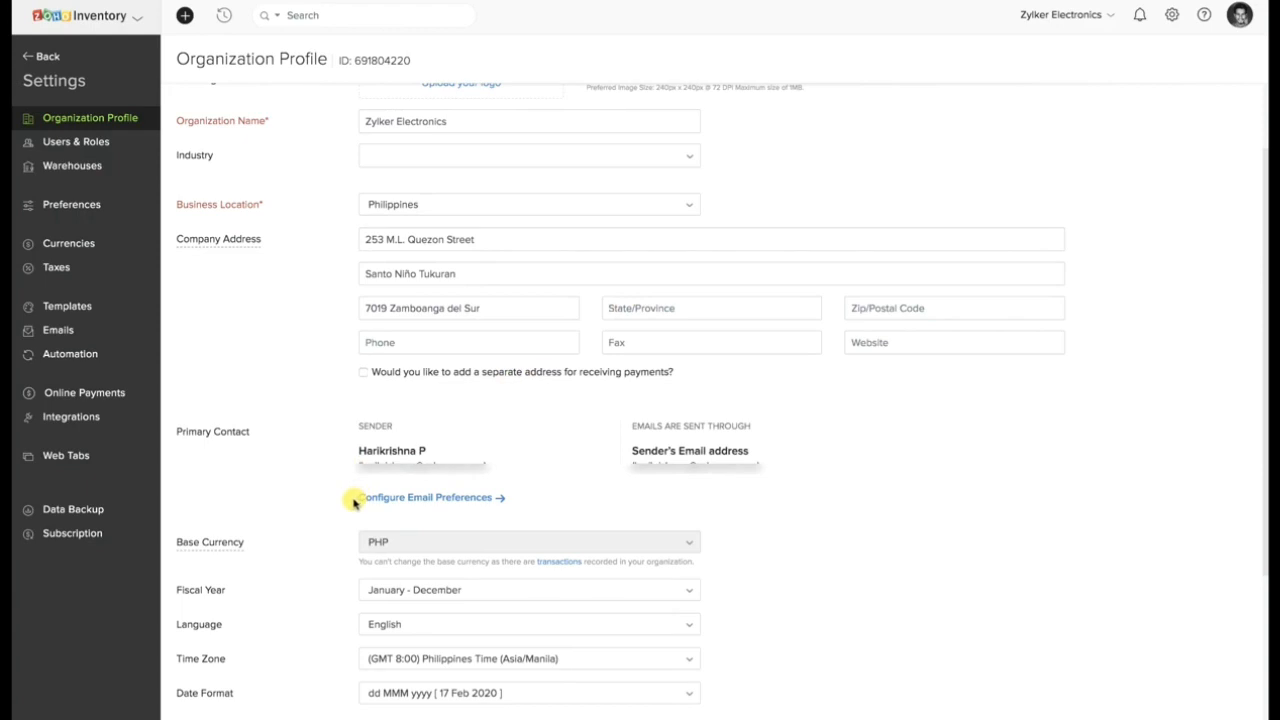
pyautogui.moveTo(355, 497); pyautogui.dragTo(506, 504)
pyautogui.click(570, 497)
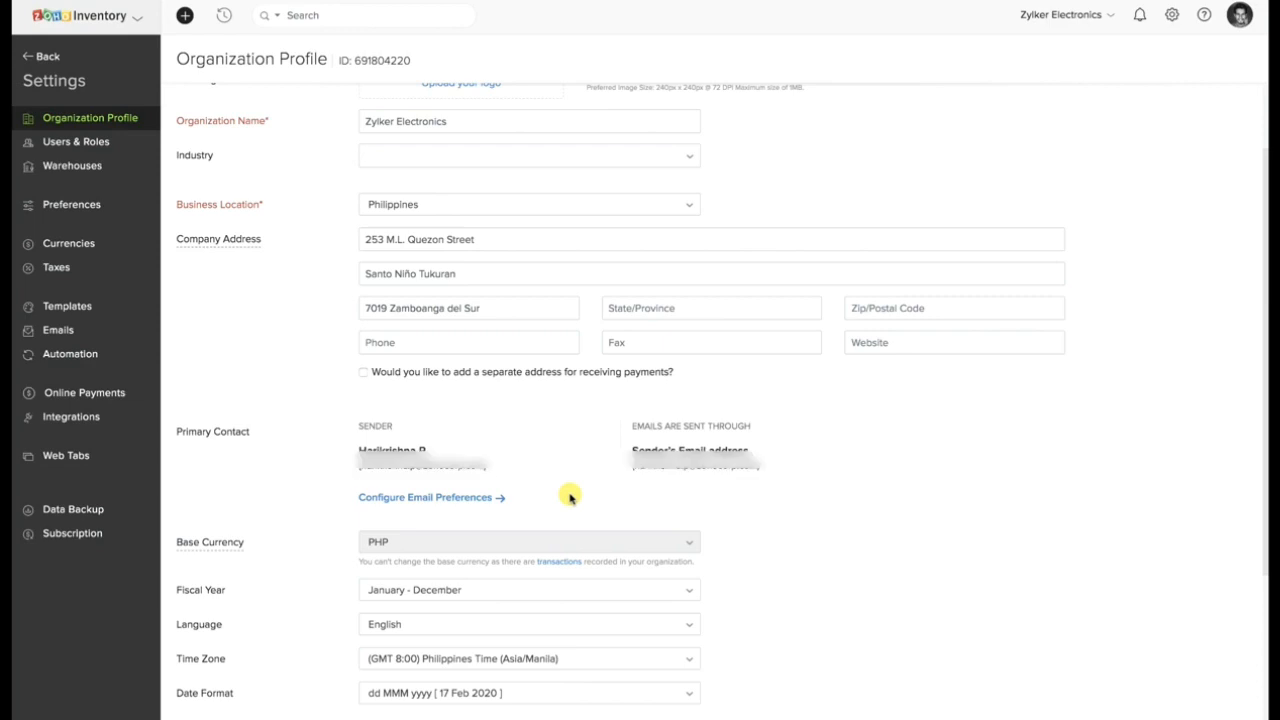
pyautogui.scroll(-1, 570, 497)
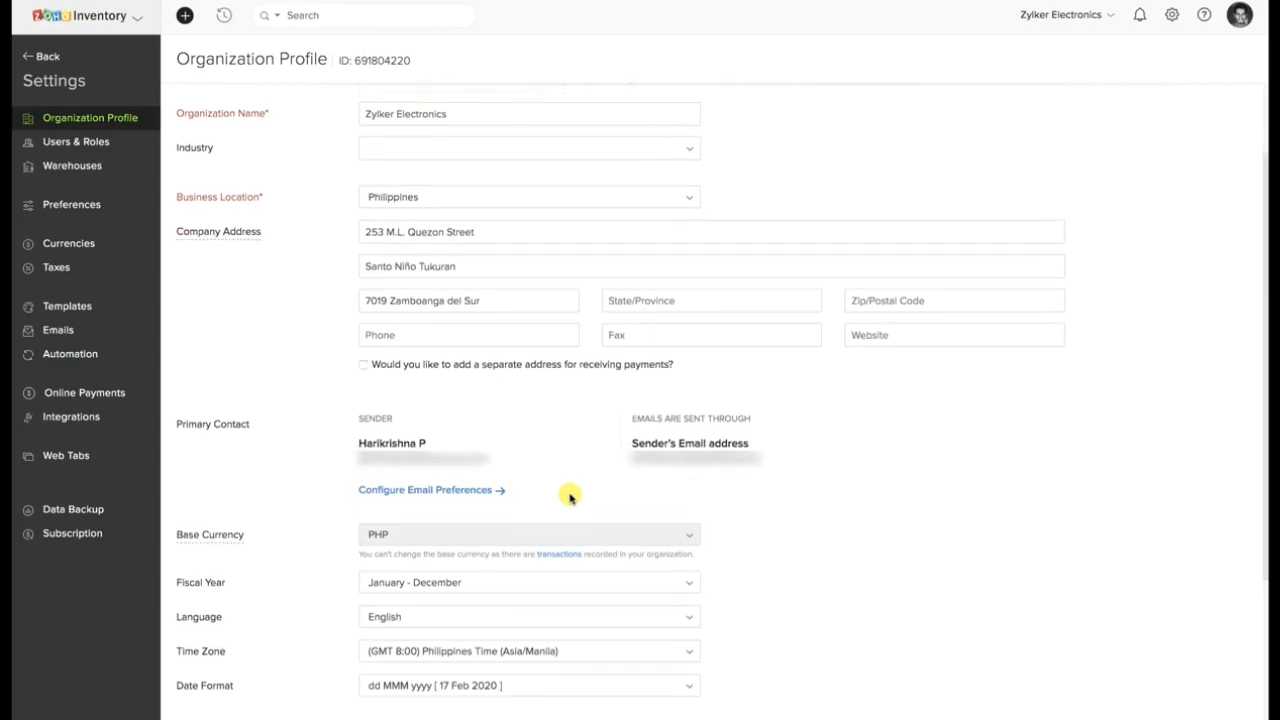
# Open a new role form in the Users & Roles settings and examine the permissions for each module.
pyautogui.click(135, 147)
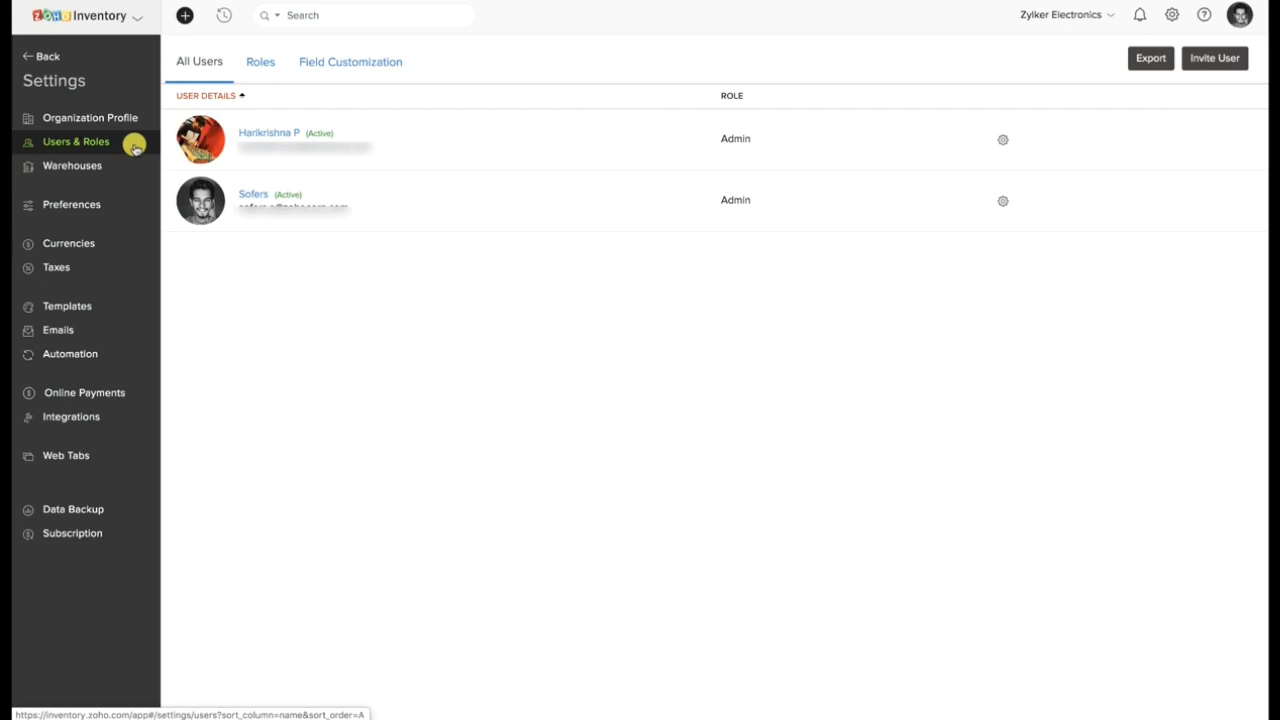
pyautogui.click(255, 74)
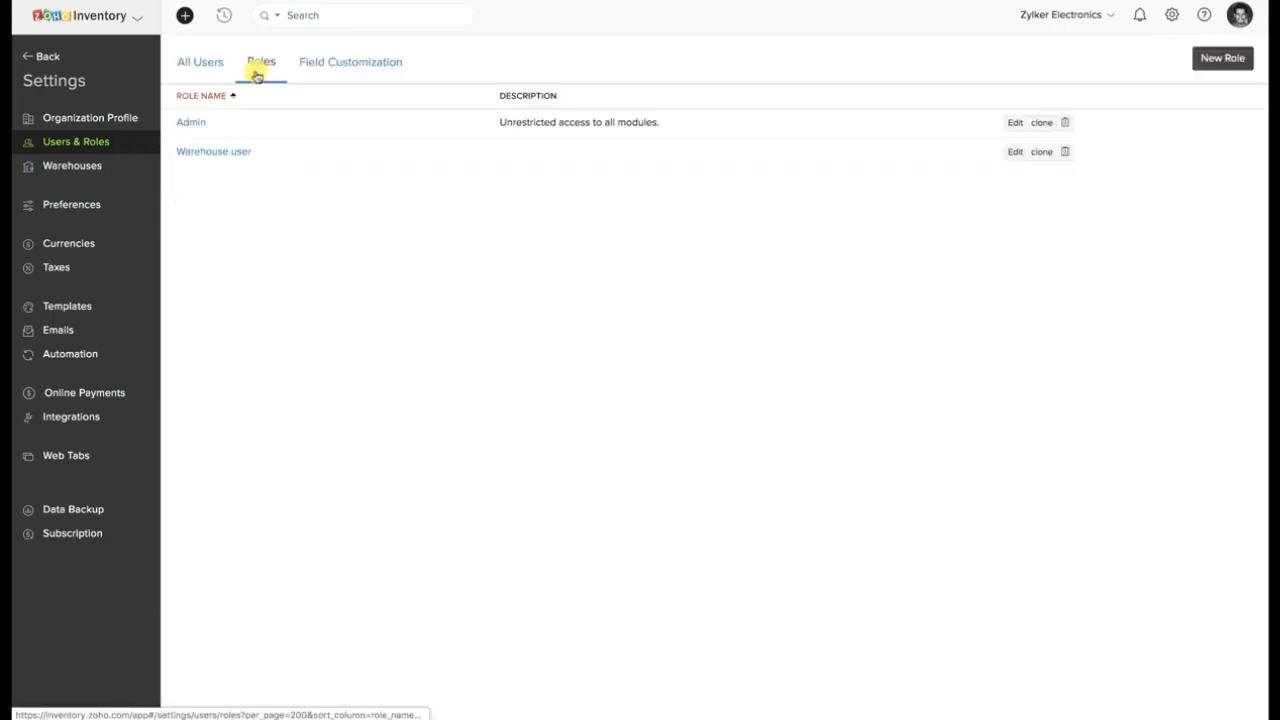
pyautogui.click(1199, 60)
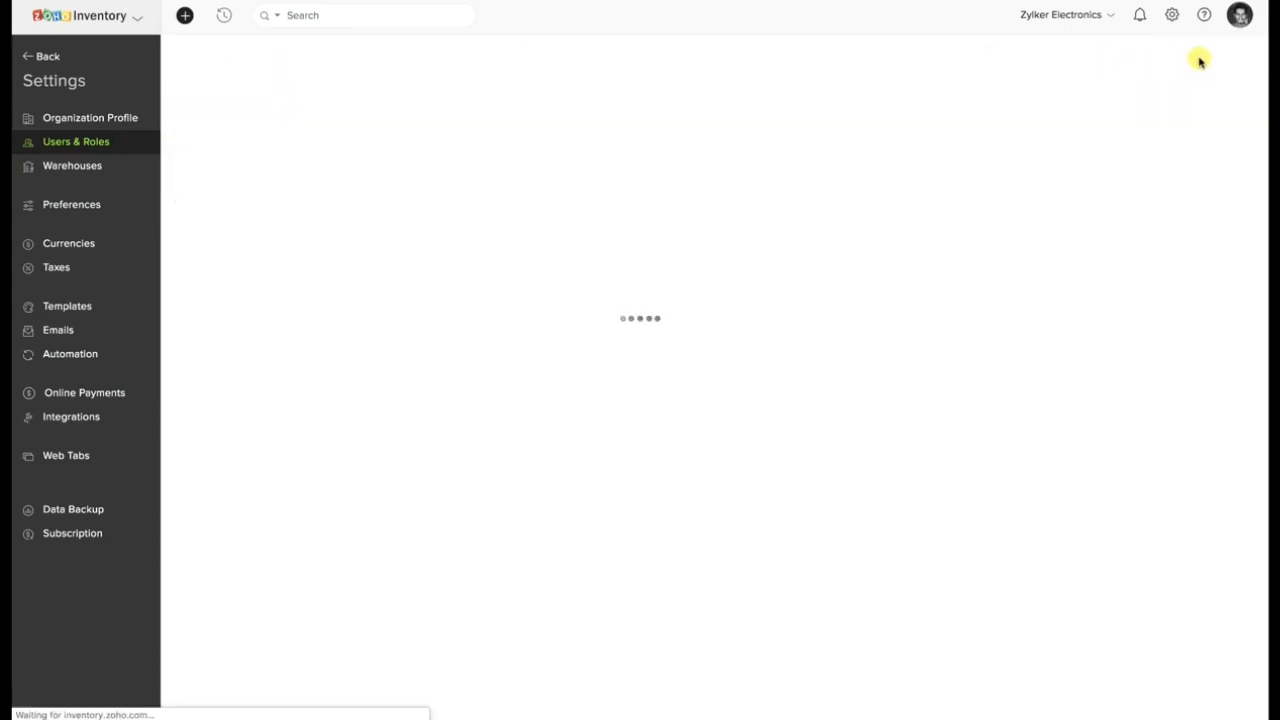
pyautogui.scroll(-1, 814, 251)
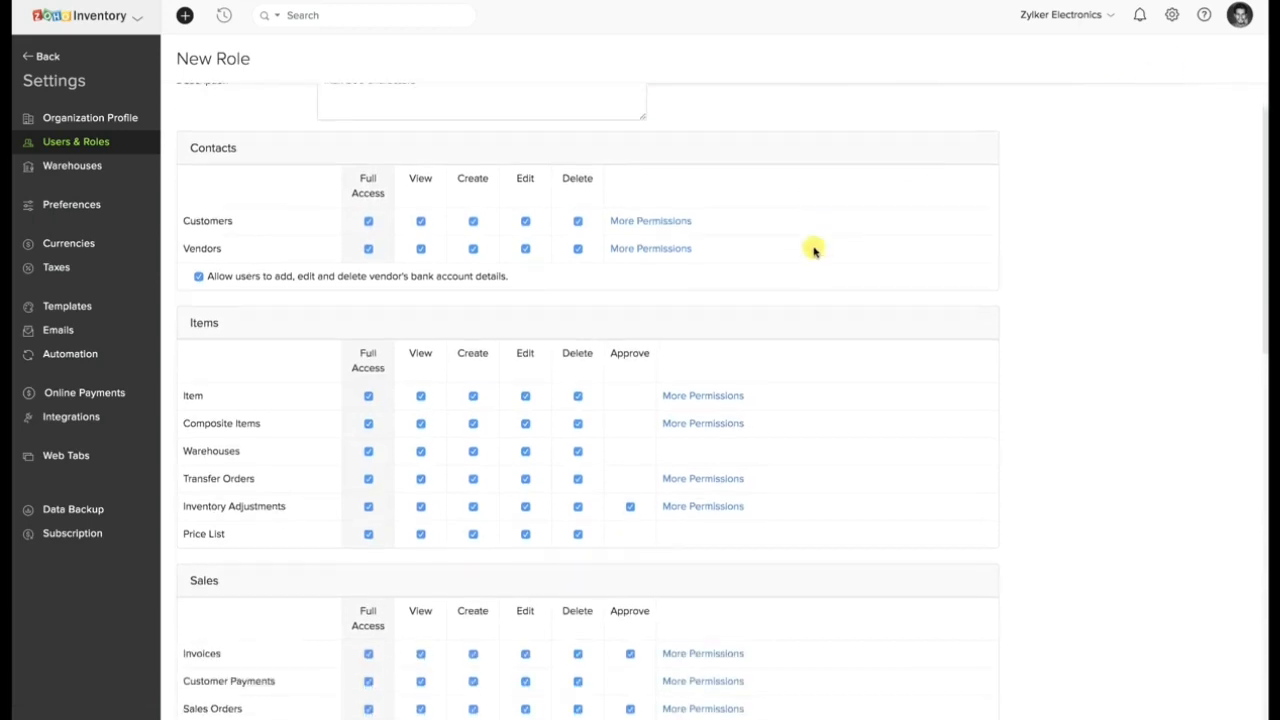
pyautogui.scroll(-2, 814, 251)
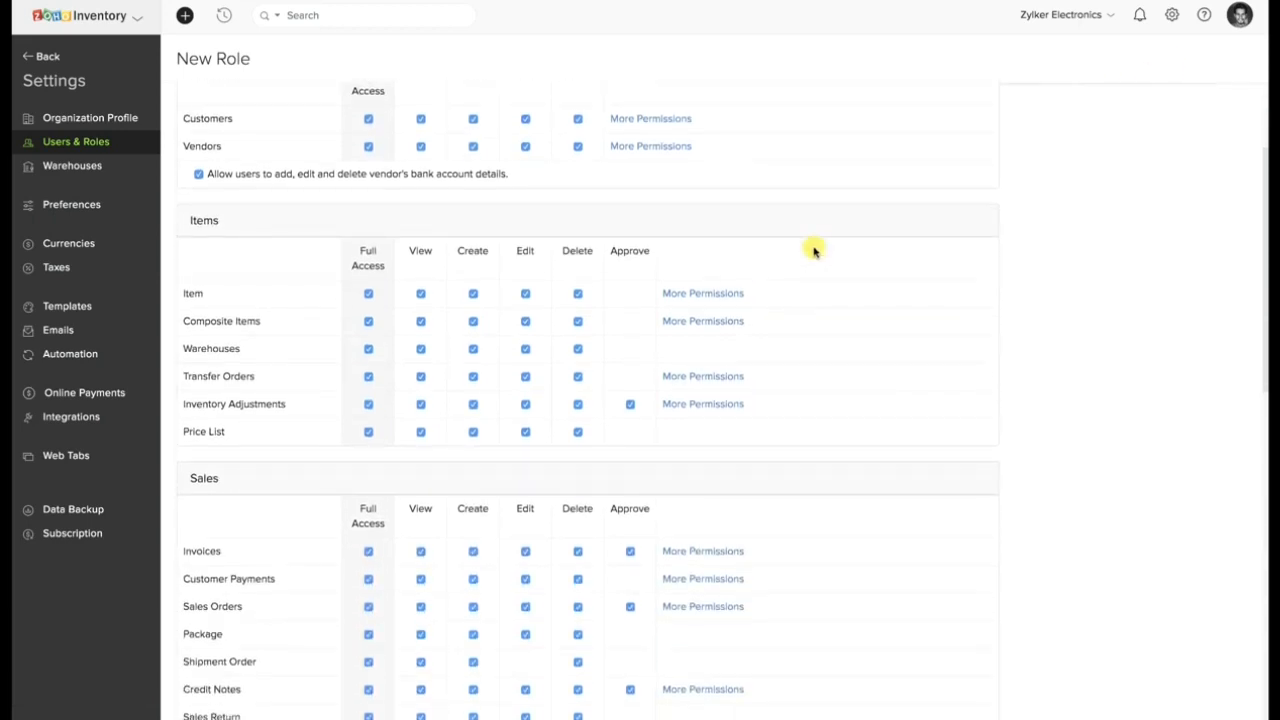
pyautogui.scroll(-2, 814, 251)
pyautogui.scroll(-2, 814, 251)
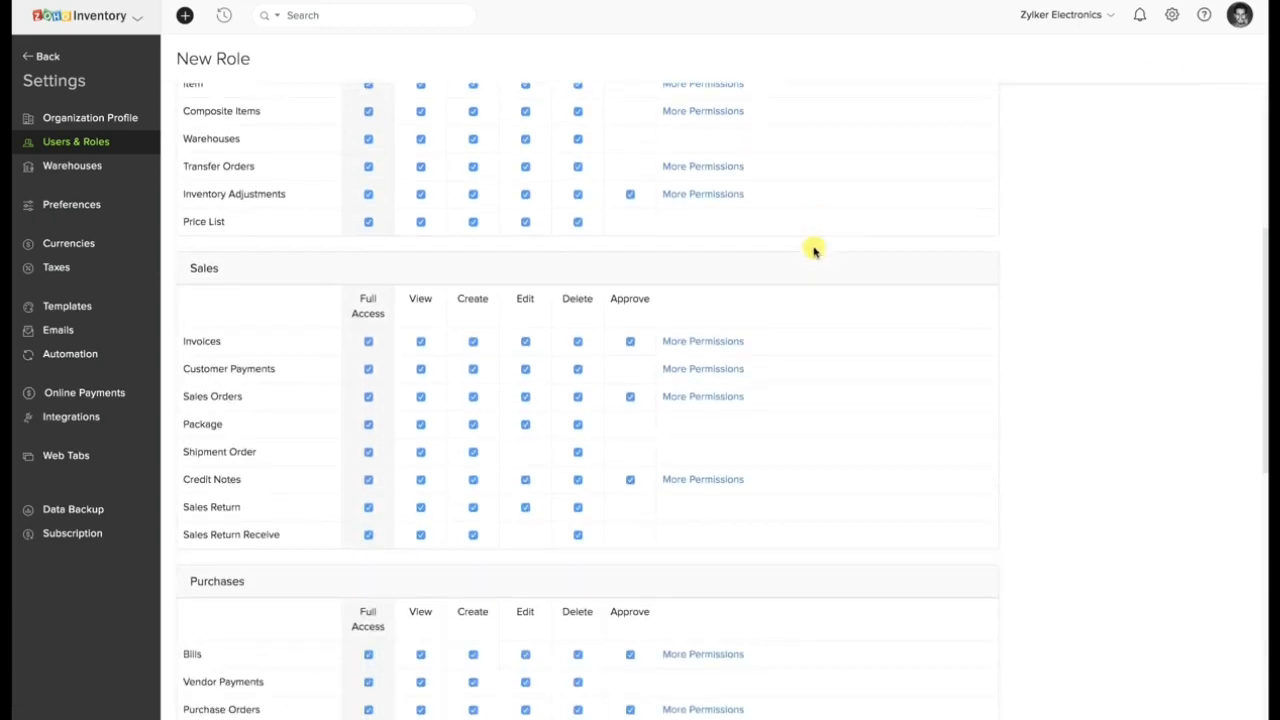
pyautogui.scroll(-6, 814, 251)
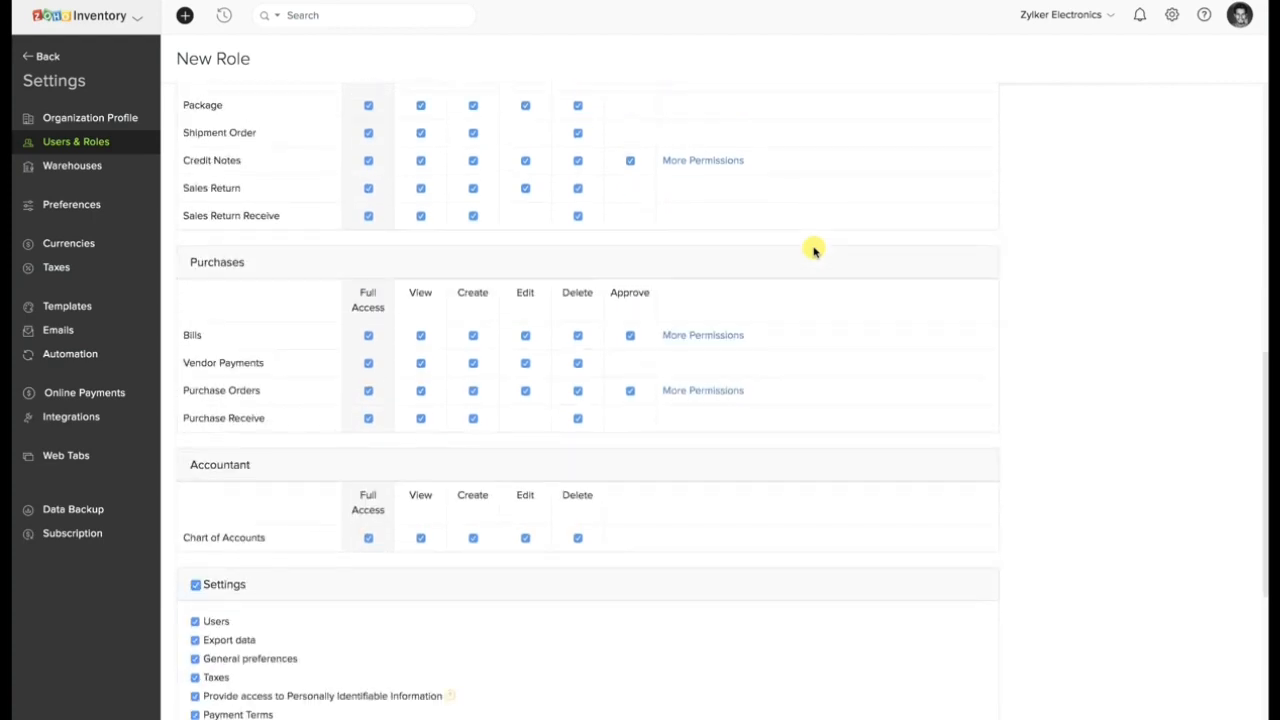
pyautogui.scroll(-6, 814, 251)
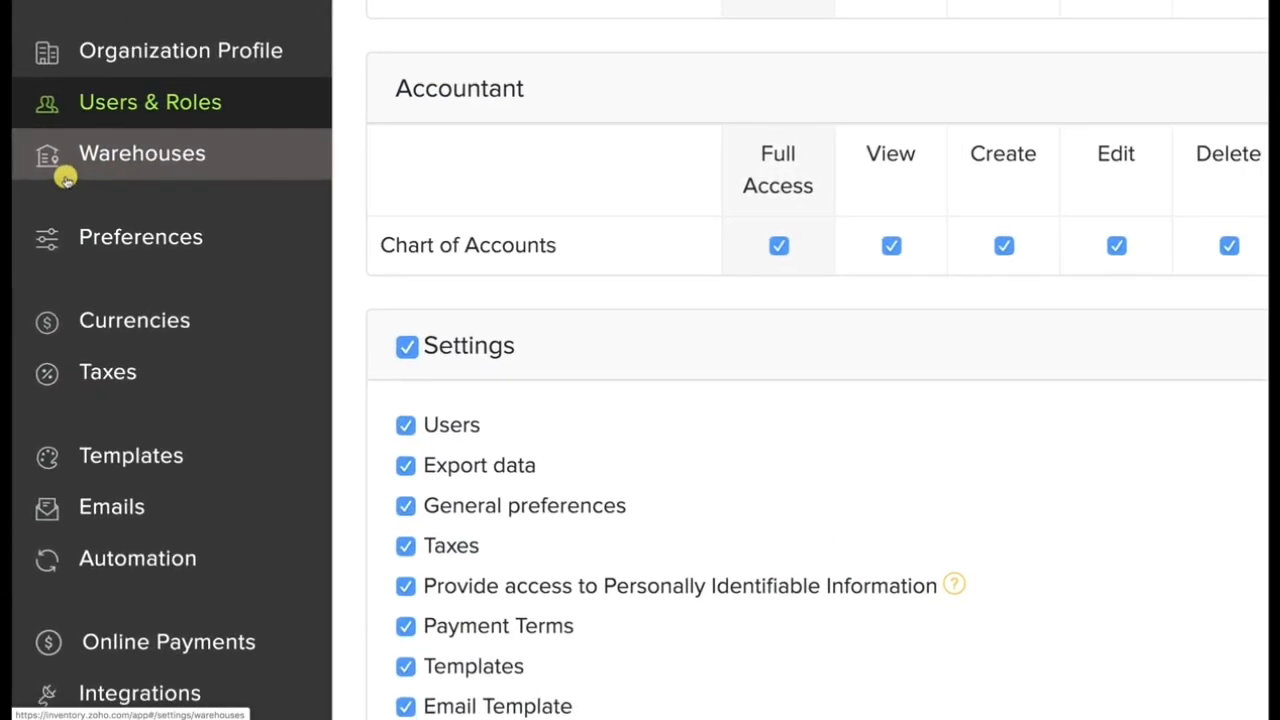
# Open the Warehouses settings, view and dismiss the blank new warehouse form, and check the secondary warehouse's additional options.
pyautogui.click(65, 178)
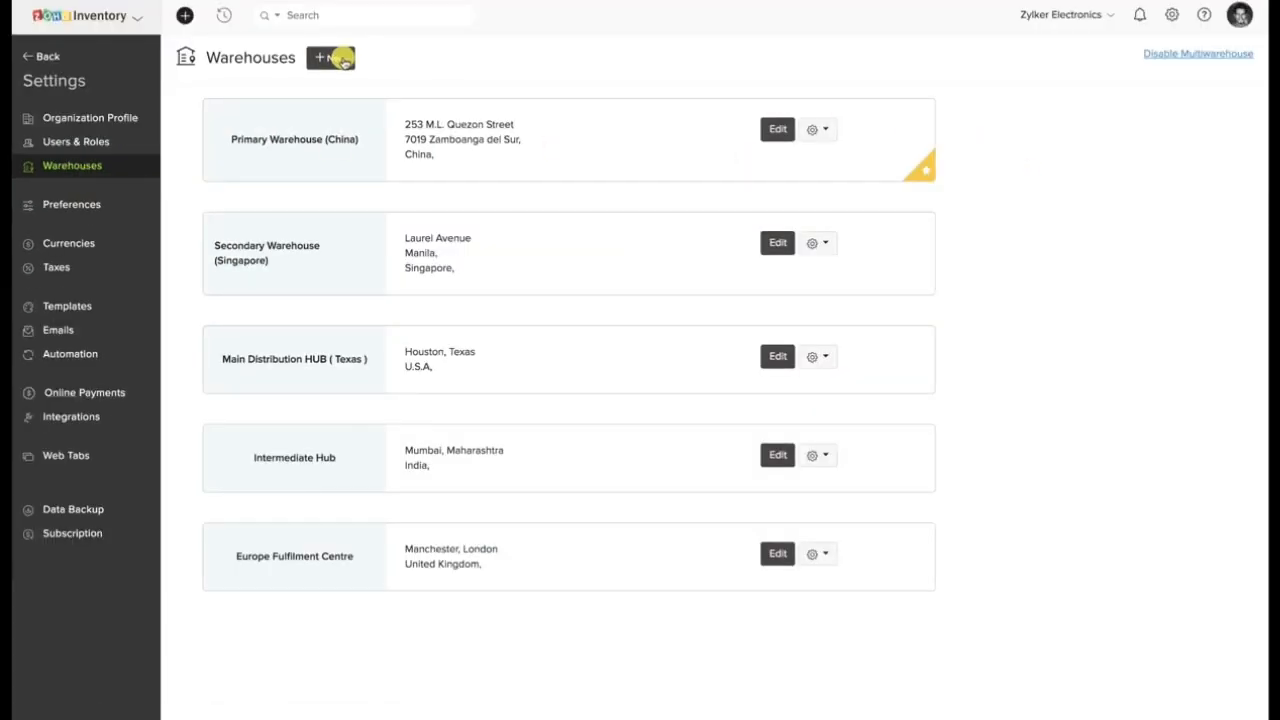
pyautogui.click(340, 58)
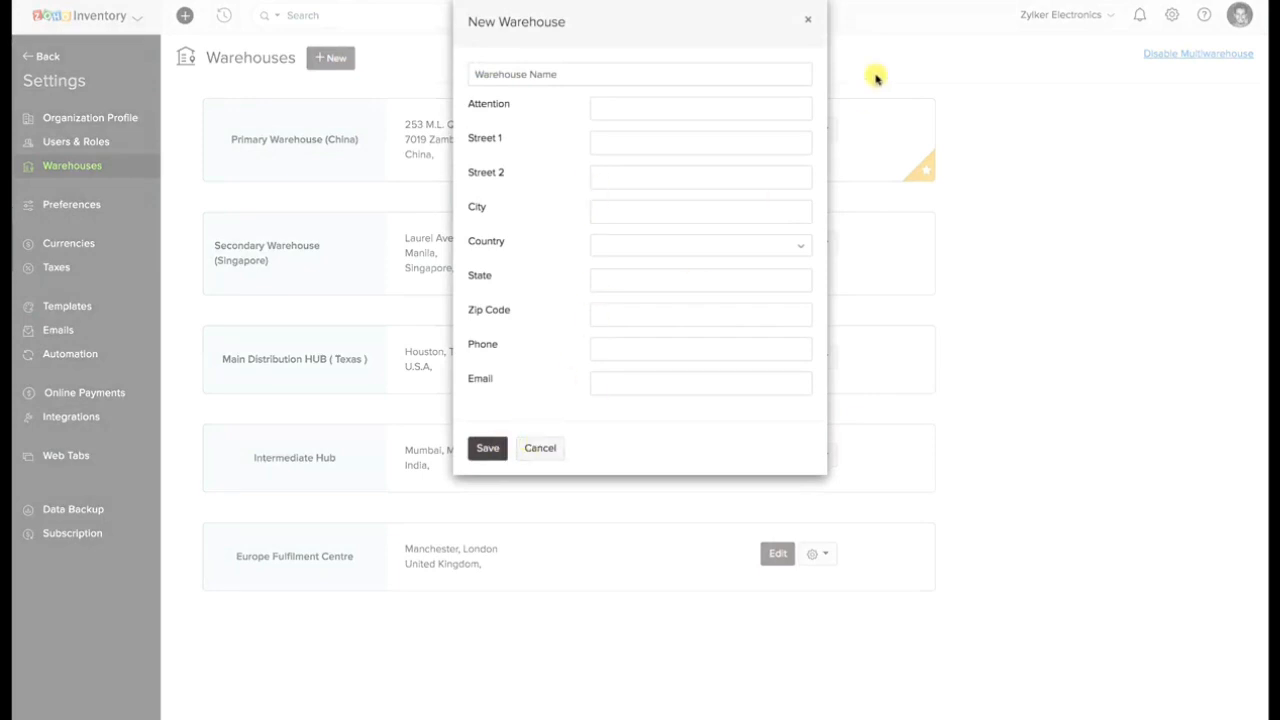
pyautogui.click(809, 19)
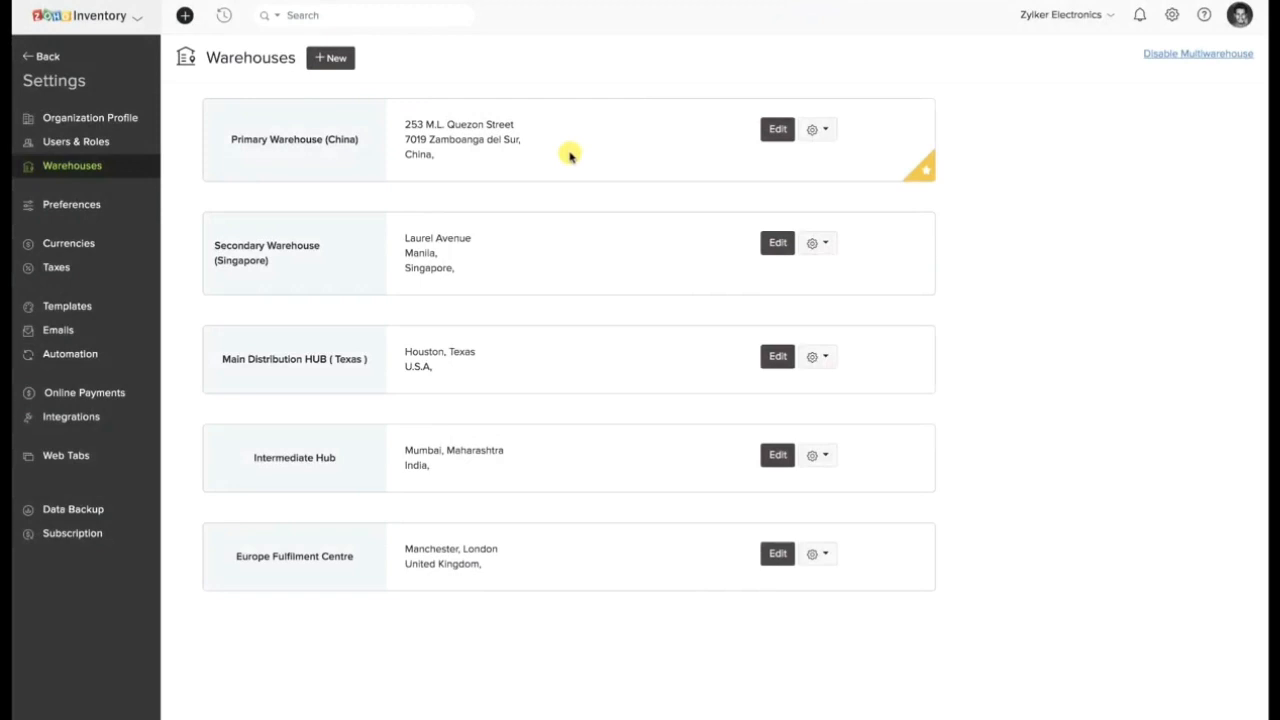
pyautogui.click(820, 244)
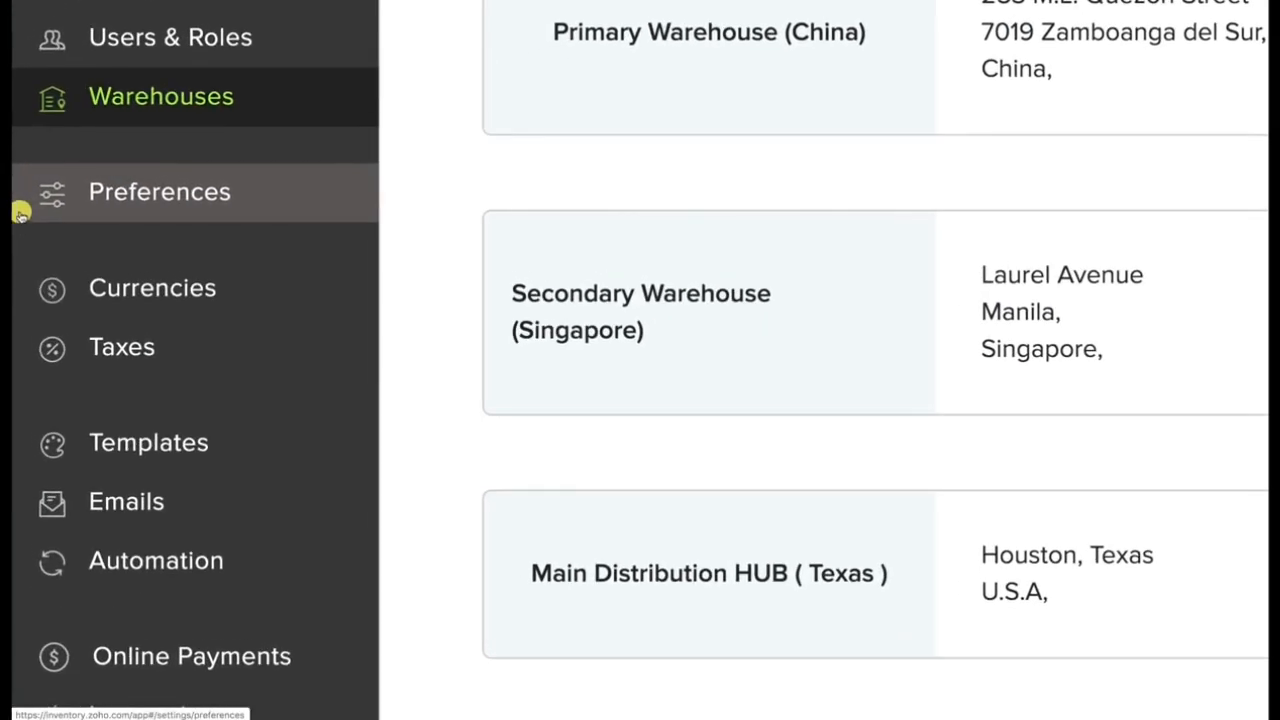
# Open the General preferences and highlight the description of the Physical Stock mode of stock tracking.
pyautogui.click(90, 205)
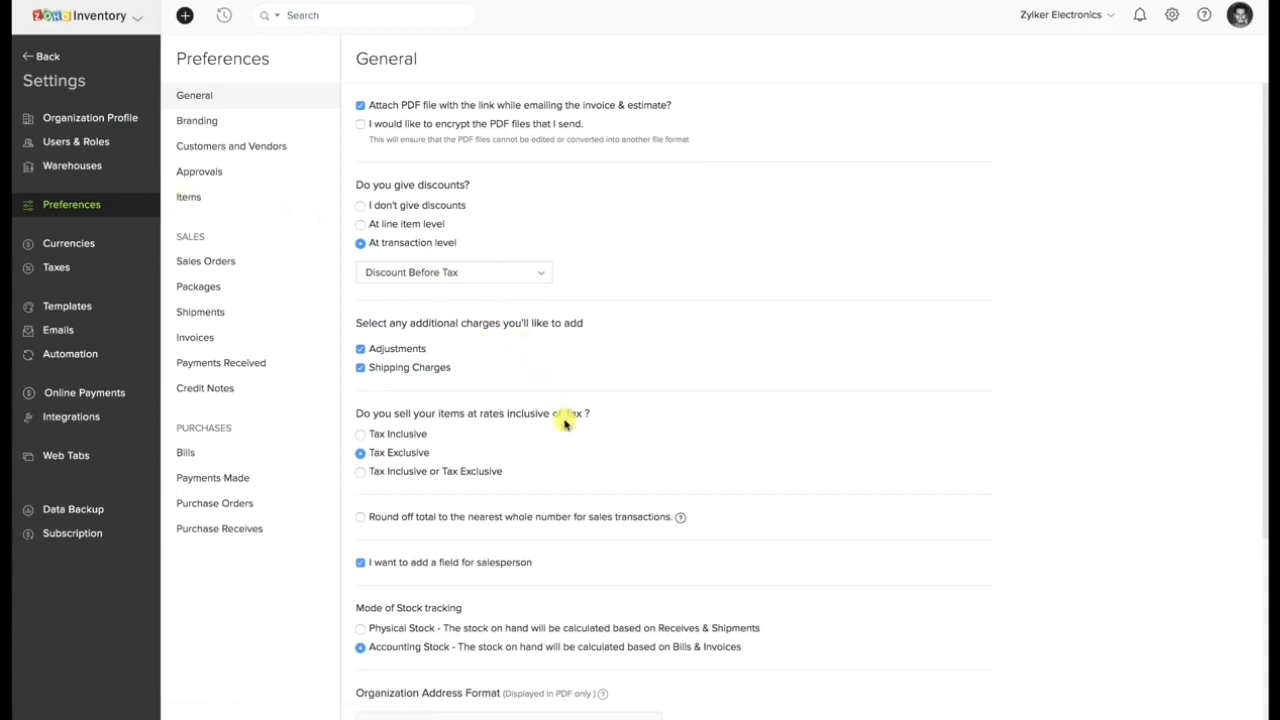
pyautogui.scroll(-3, 572, 453)
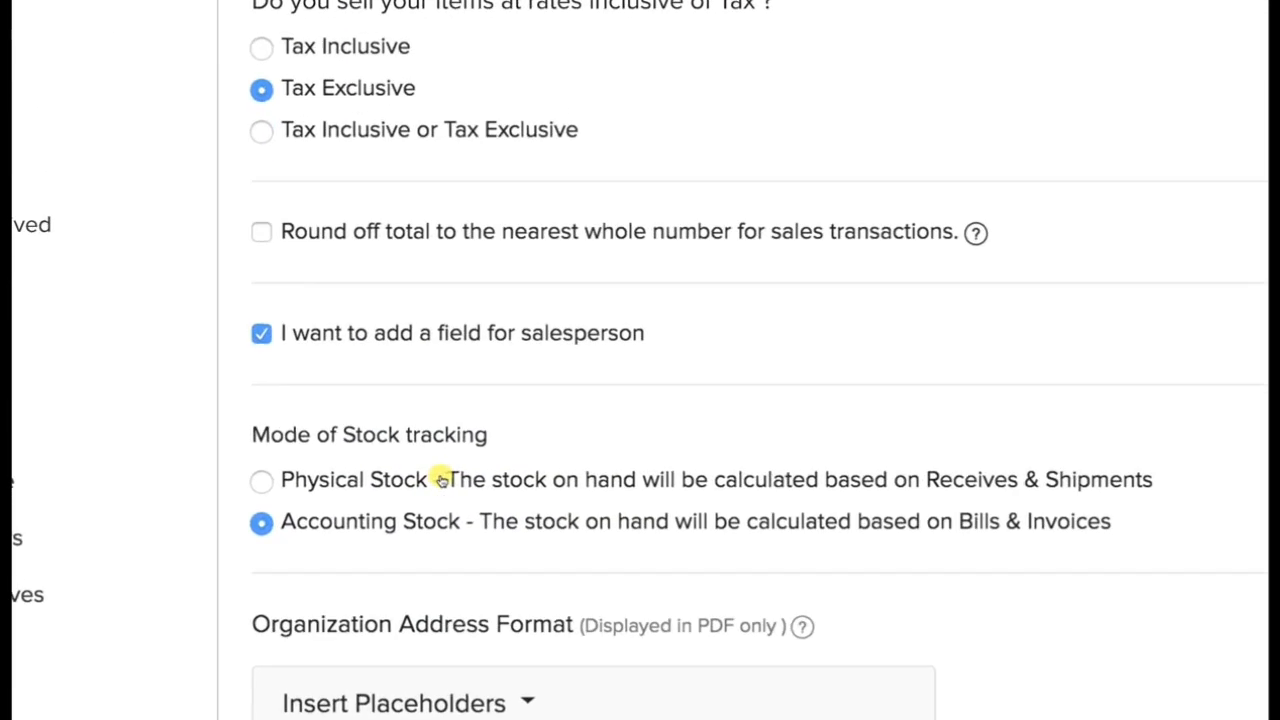
pyautogui.moveTo(447, 481); pyautogui.dragTo(1128, 491)
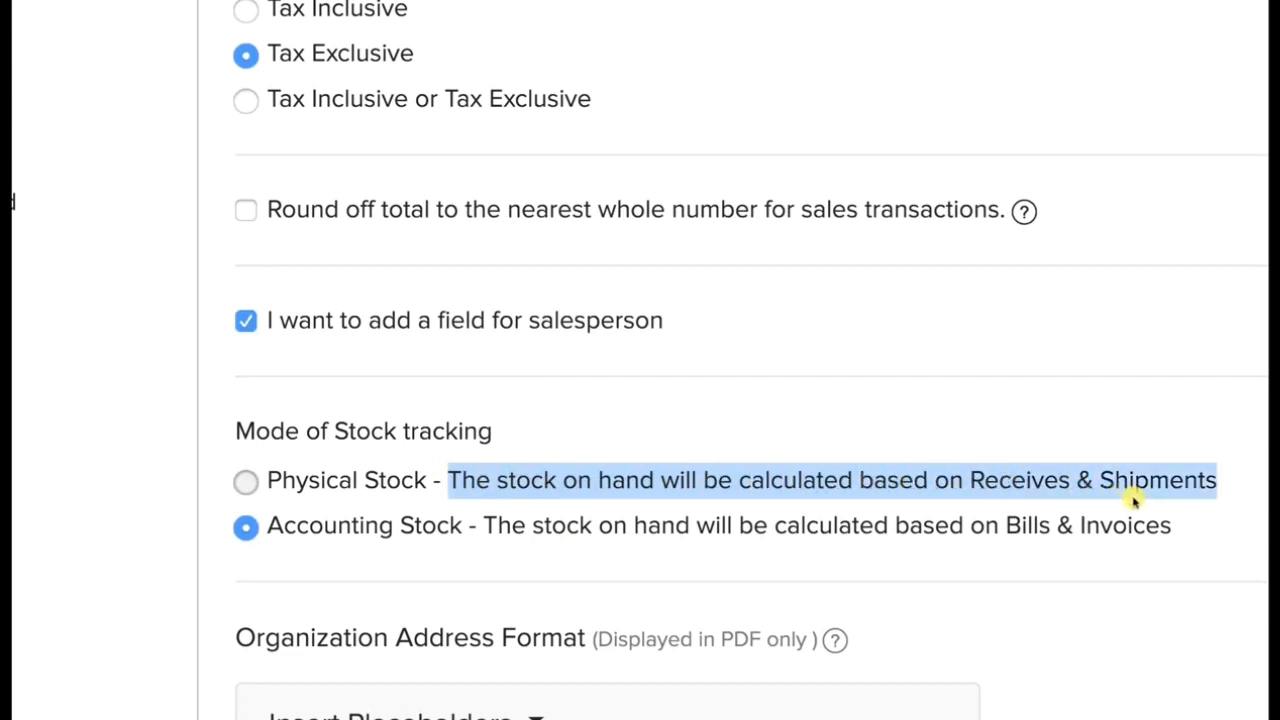
# Highlight the description of the Accounting Stock mode and the salesperson field option in the General preferences.
pyautogui.moveTo(486, 528); pyautogui.dragTo(917, 557)
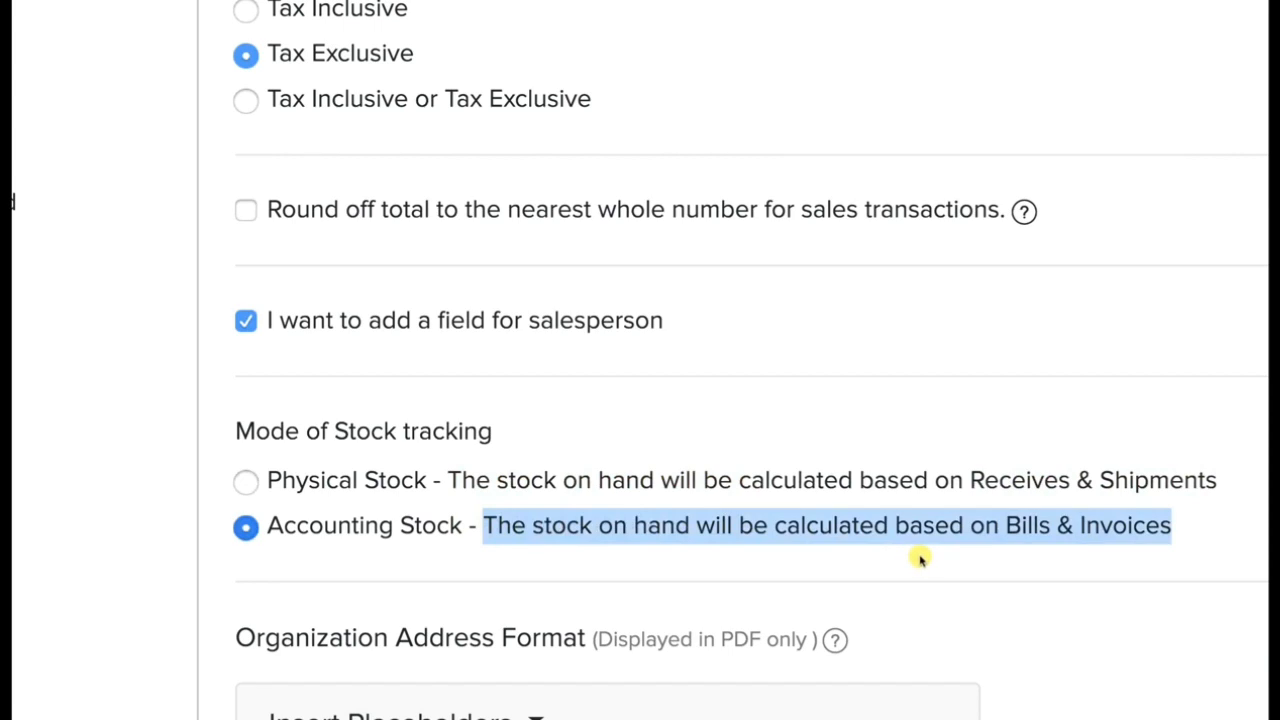
pyautogui.click(692, 453)
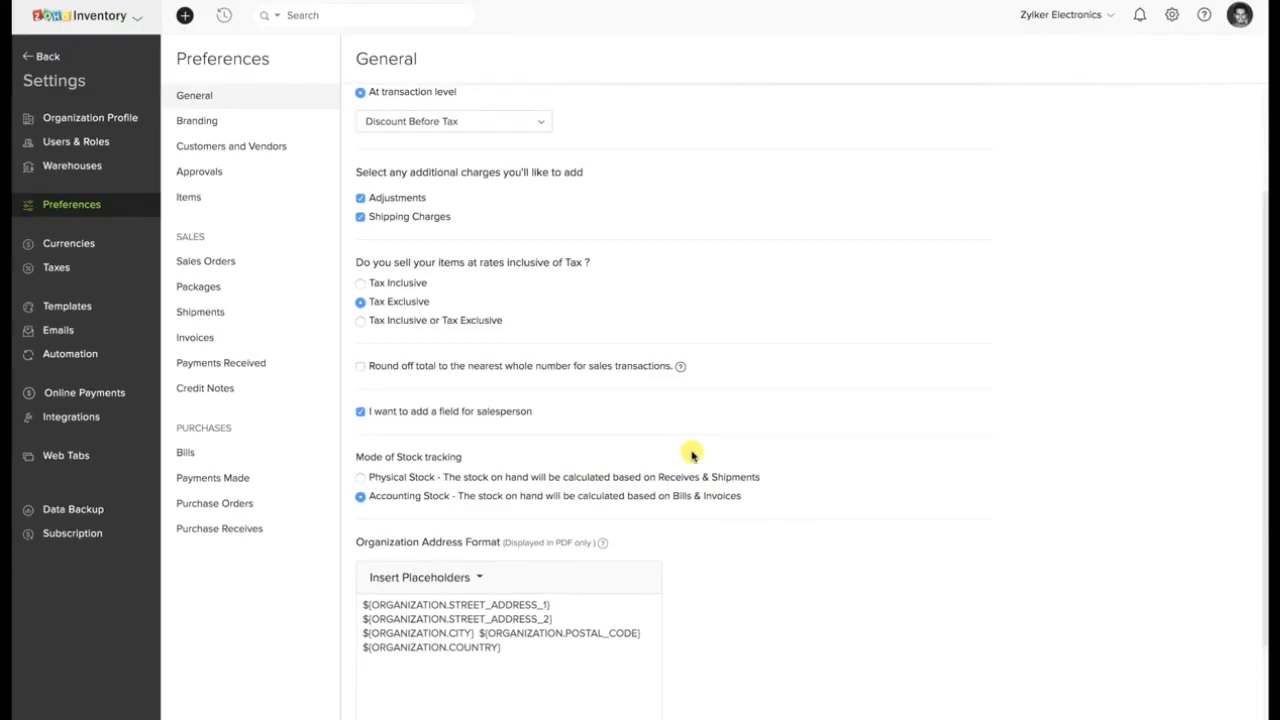
pyautogui.scroll(-2, 692, 455)
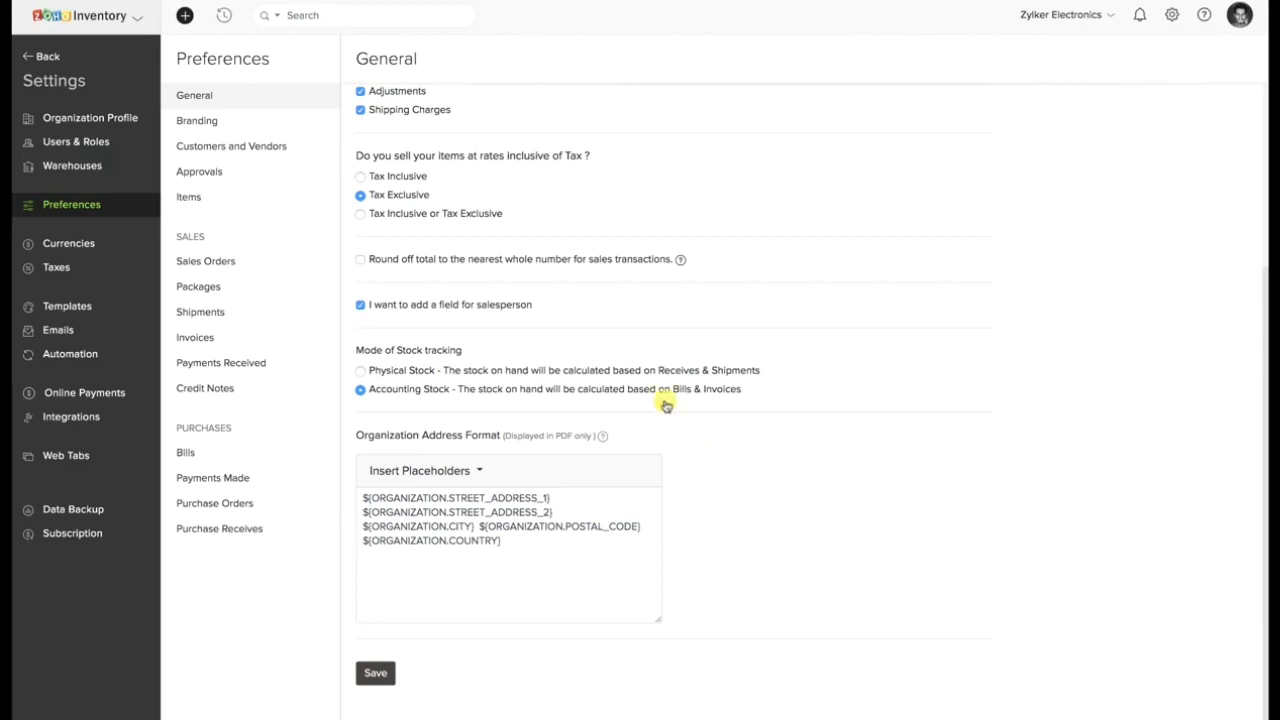
pyautogui.moveTo(533, 305); pyautogui.dragTo(379, 319)
pyautogui.click(628, 311)
# Inspect the Organization Address Format in the General preferences and view its available placeholders.
pyautogui.click(375, 498)
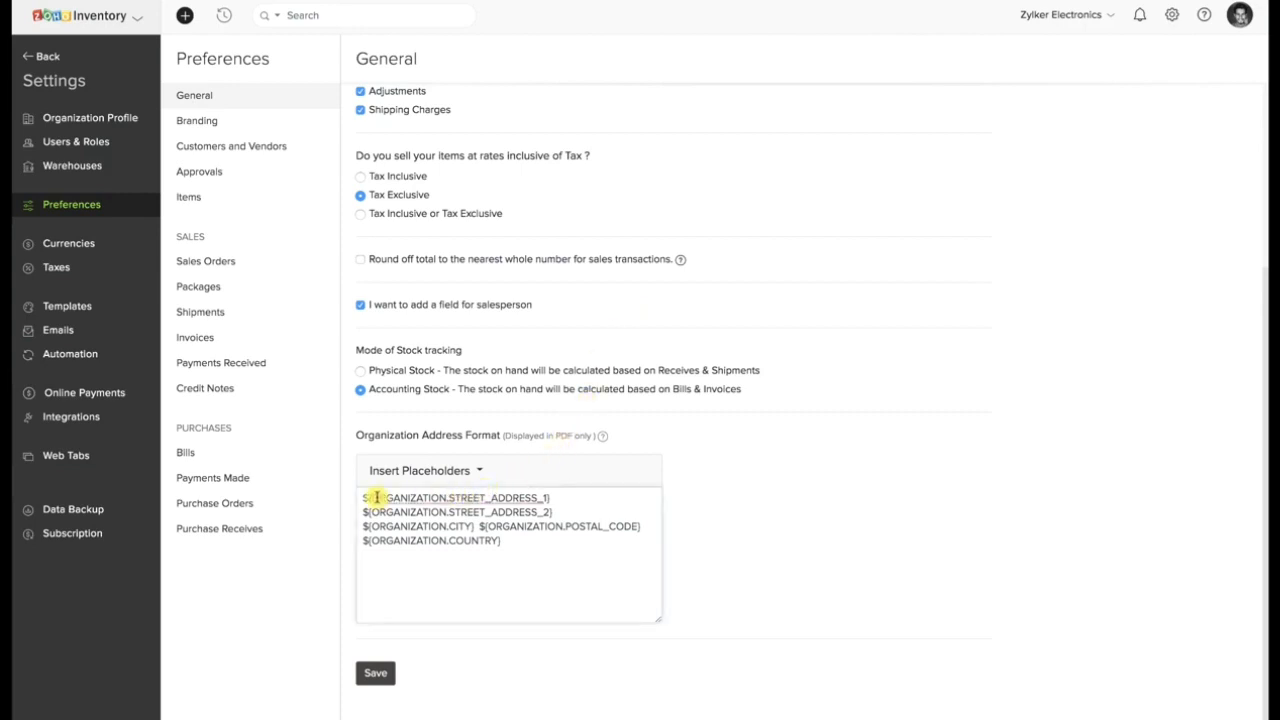
pyautogui.click(472, 474)
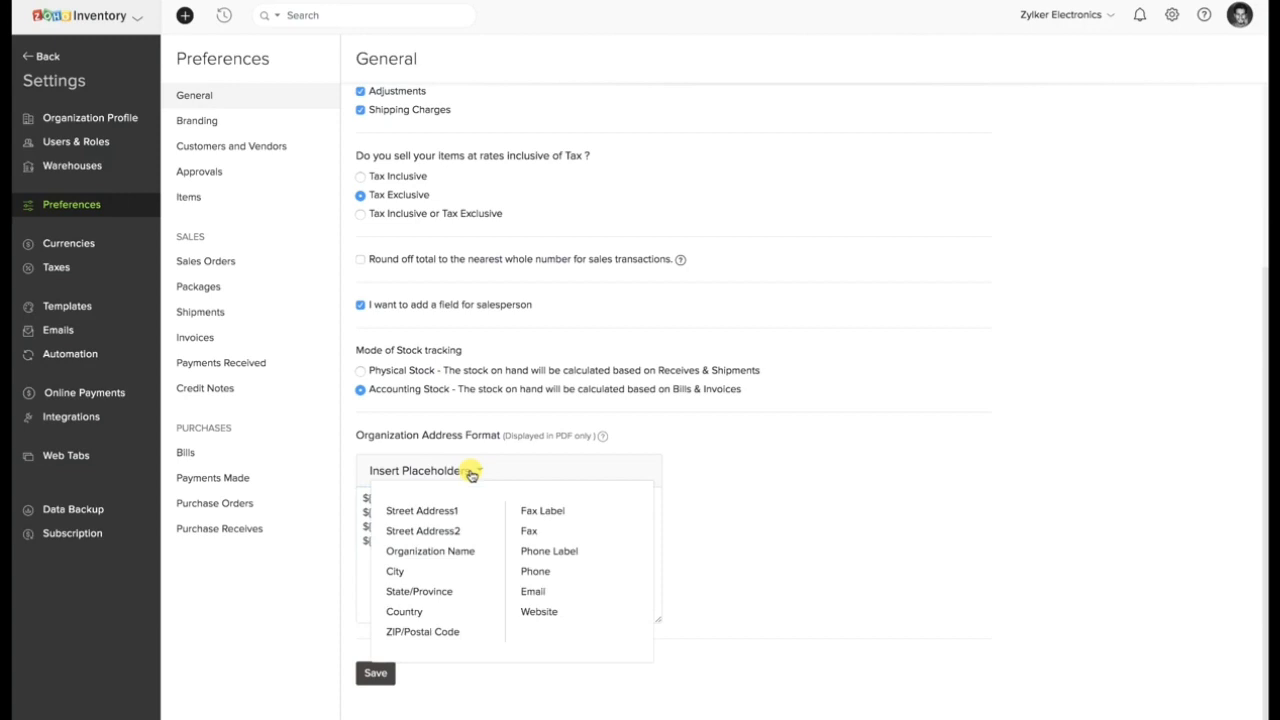
pyautogui.click(472, 474)
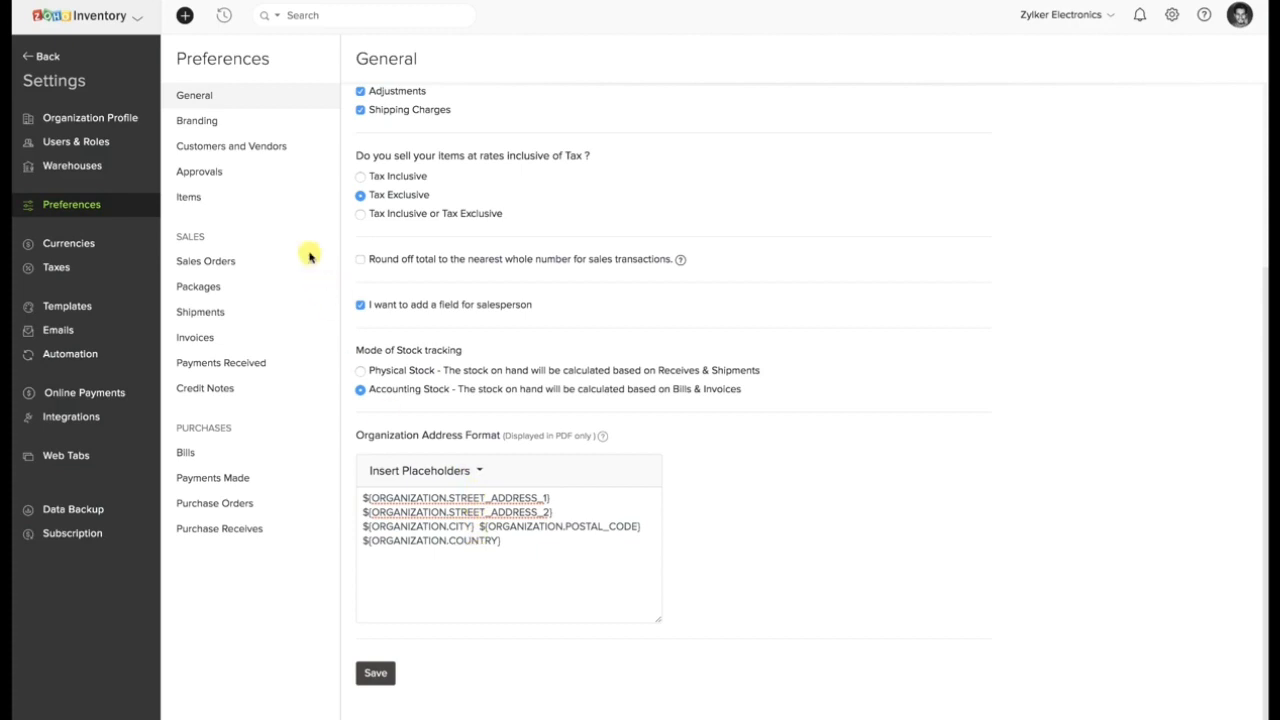
# Open a new custom field form from the Items preferences' field customization and view the available data types.
pyautogui.click(176, 201)
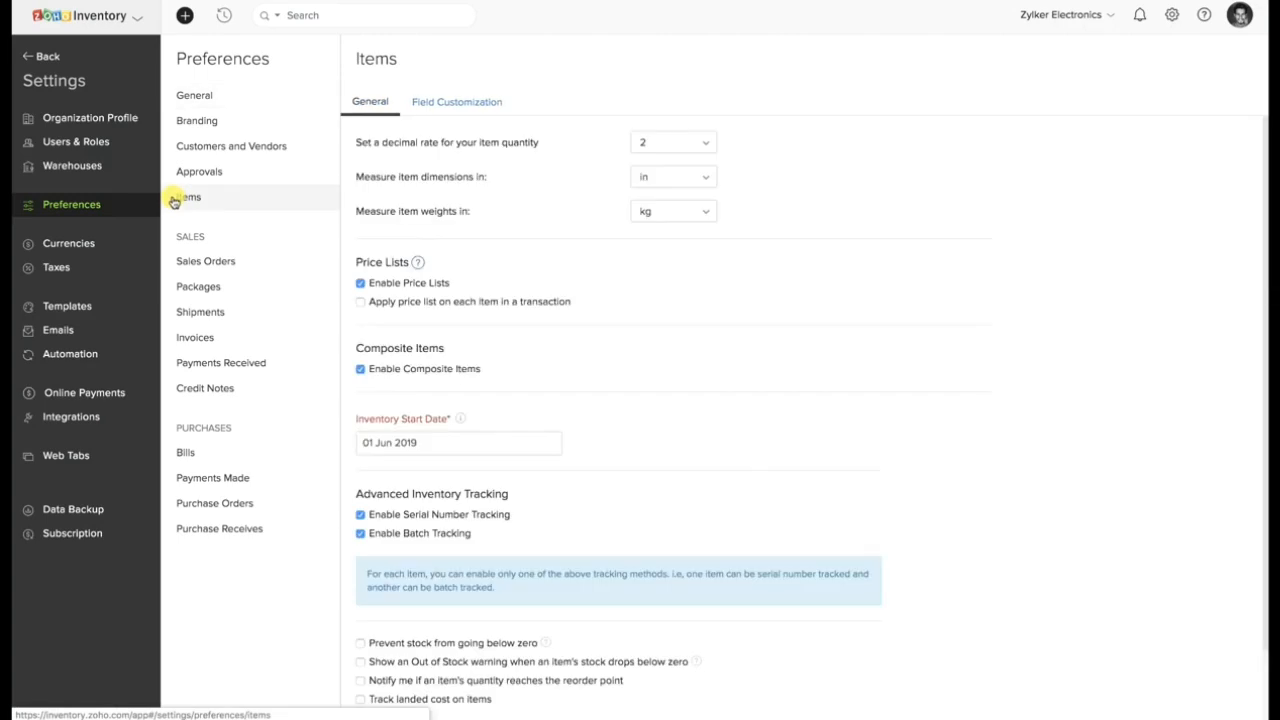
pyautogui.click(445, 102)
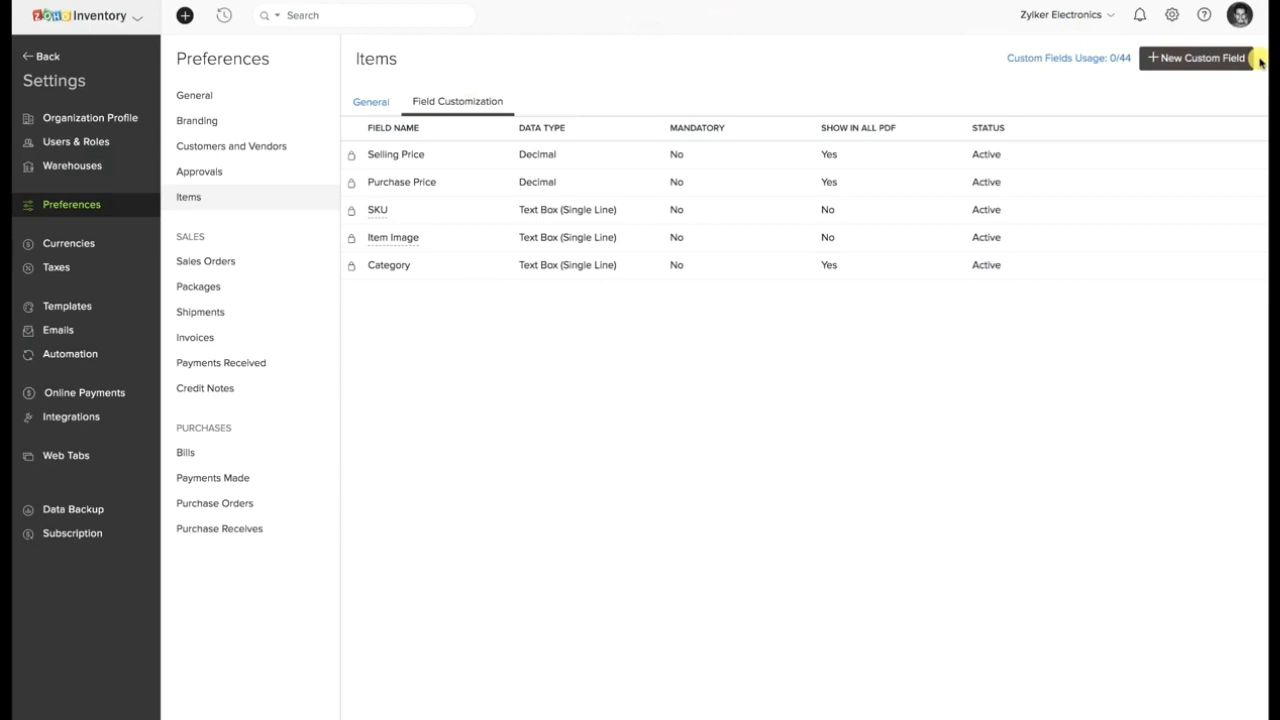
pyautogui.click(1213, 52)
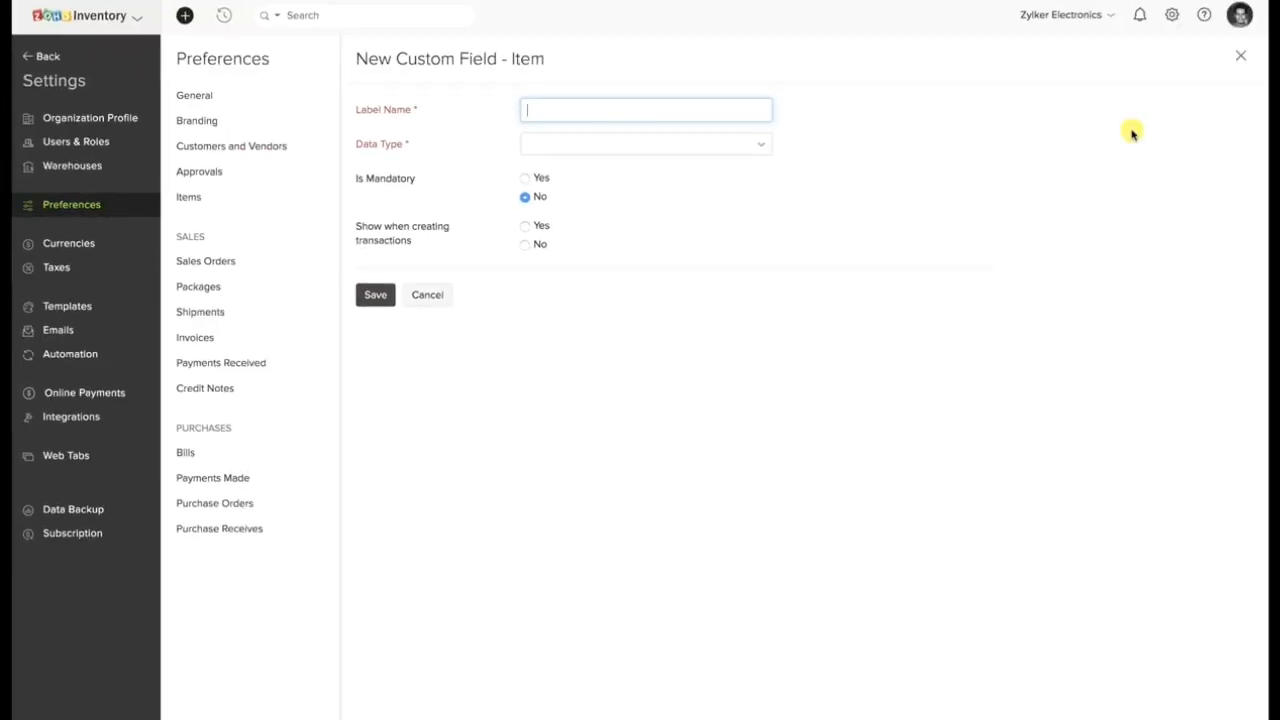
pyautogui.click(731, 146)
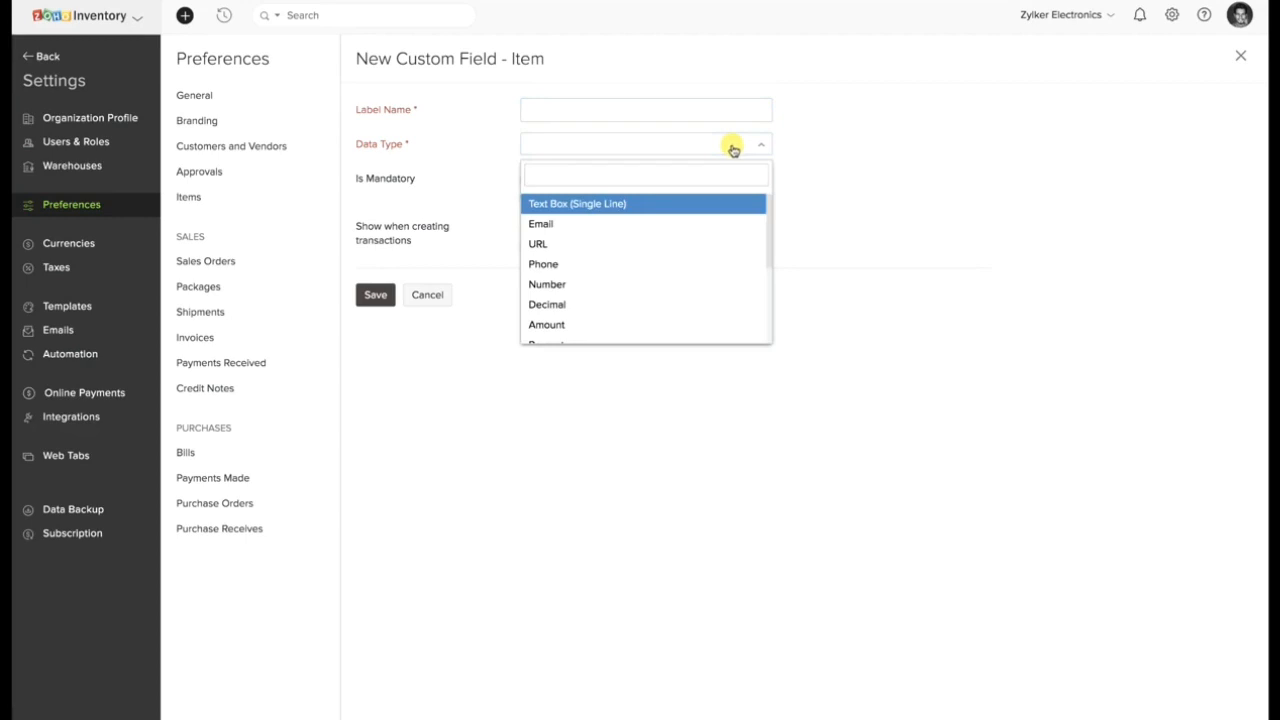
pyautogui.click(733, 149)
# Mark the new item custom field as mandatory and set it to show when creating transactions.
pyautogui.click(526, 178)
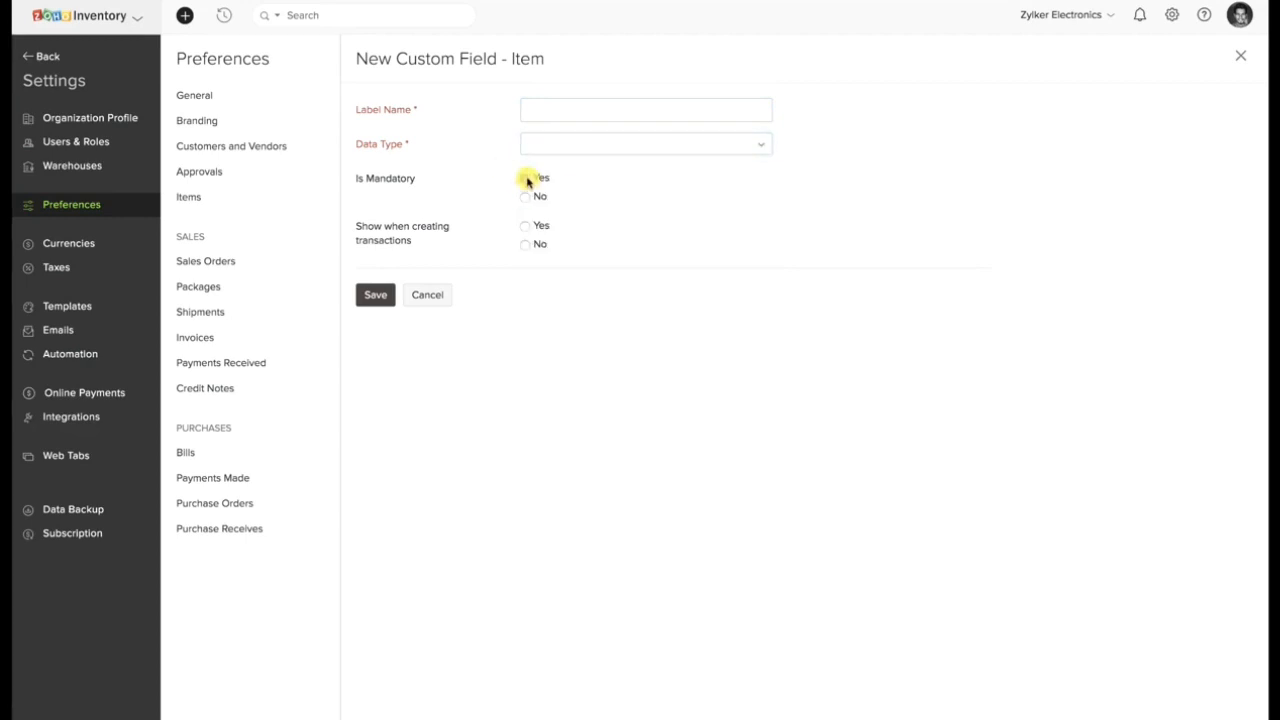
pyautogui.click(526, 226)
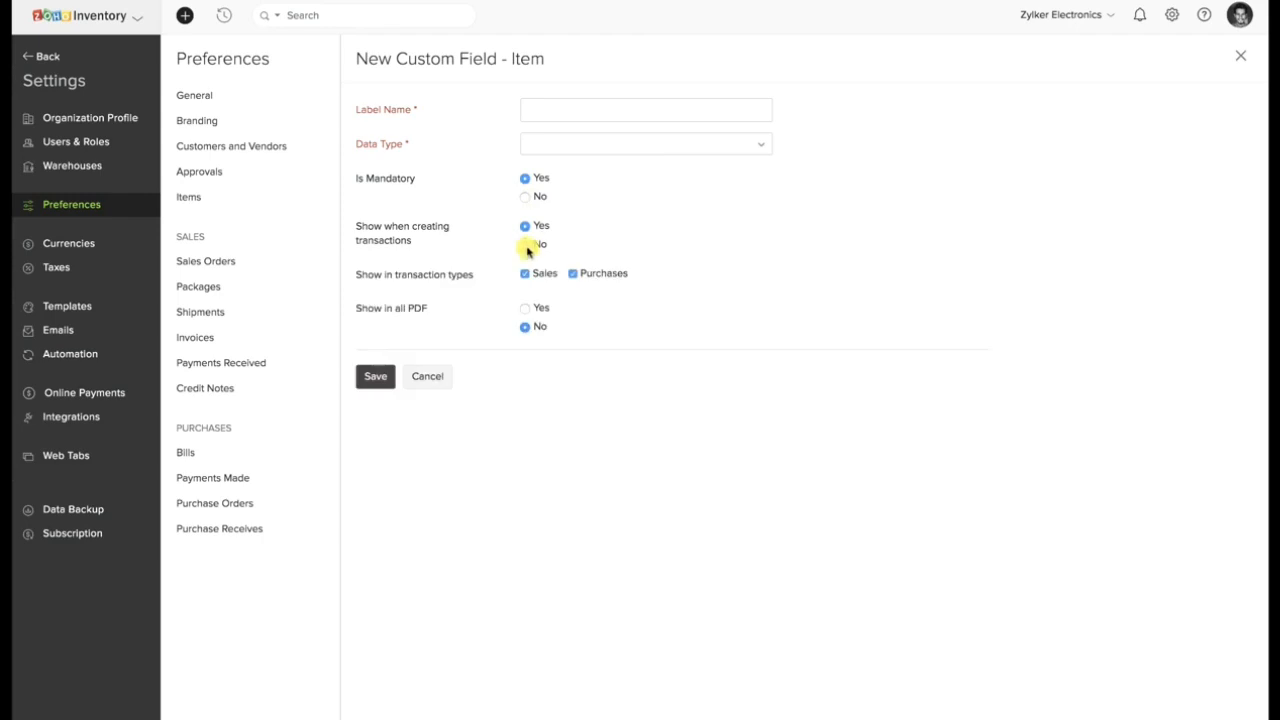
pyautogui.click(527, 246)
pyautogui.click(526, 228)
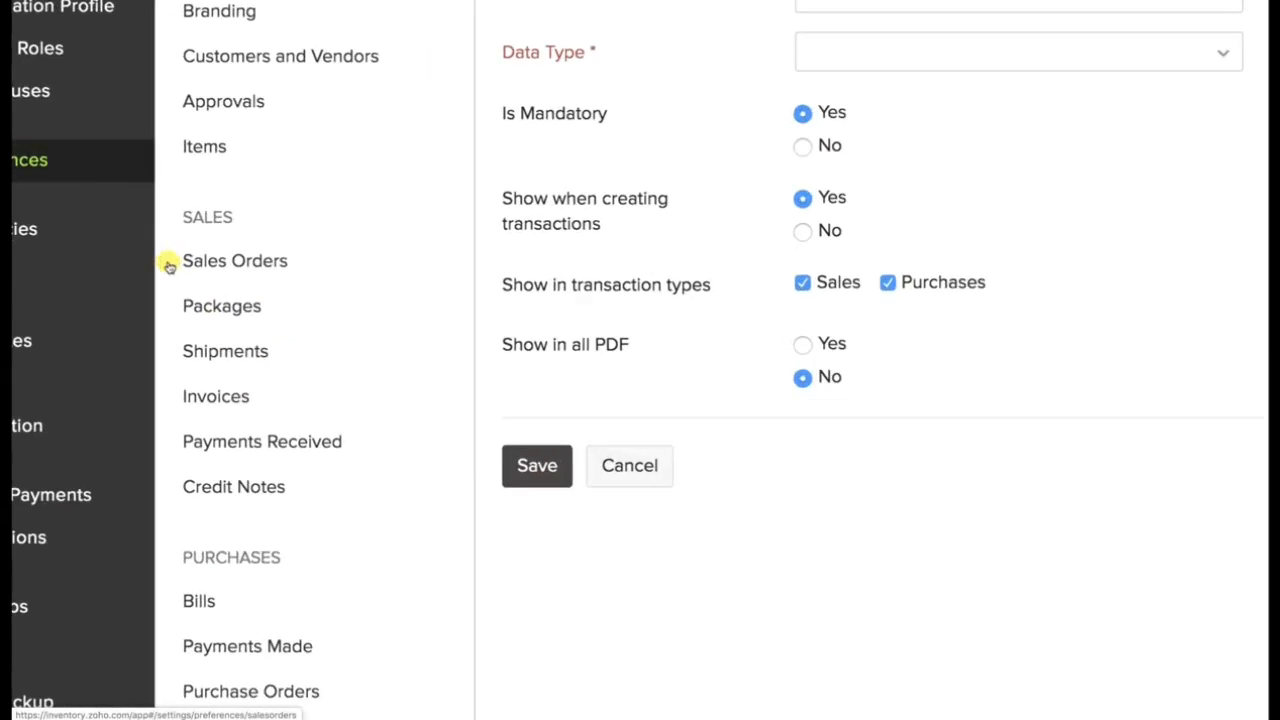
# Open the Sales Orders preferences and examine the Terms & Conditions and Customer Notes fields.
pyautogui.click(179, 263)
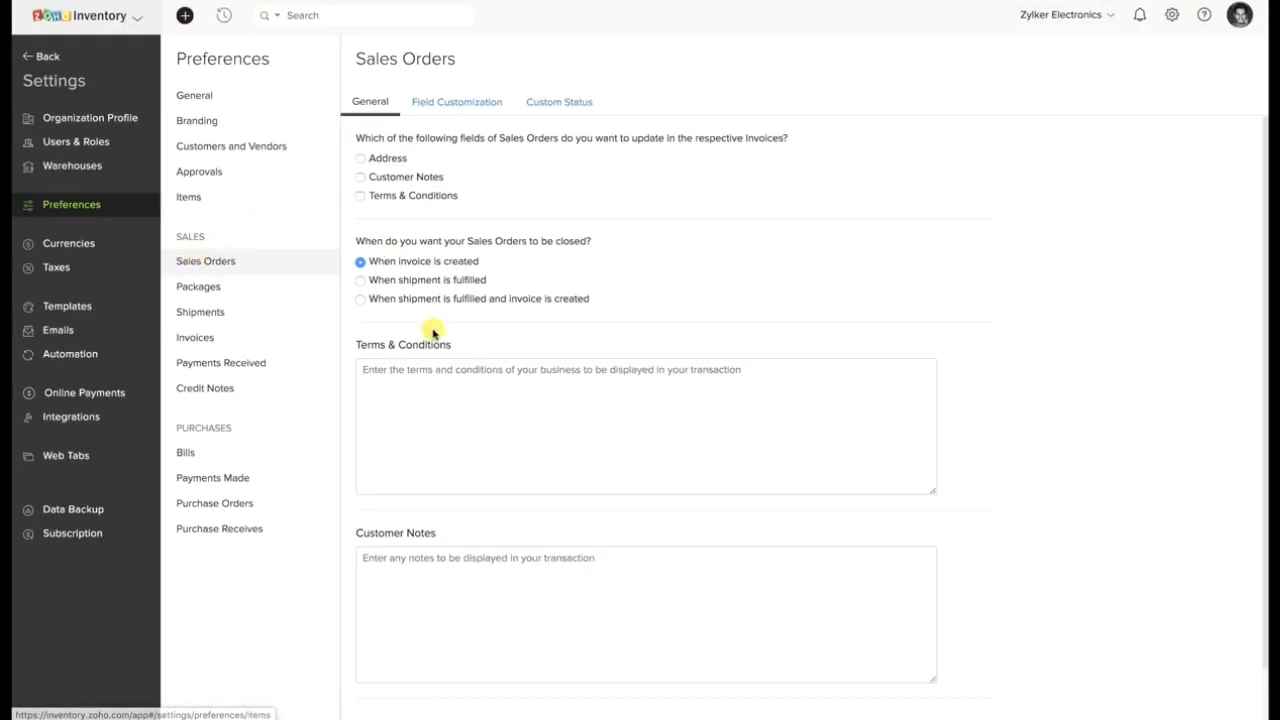
pyautogui.click(479, 375)
pyautogui.click(452, 558)
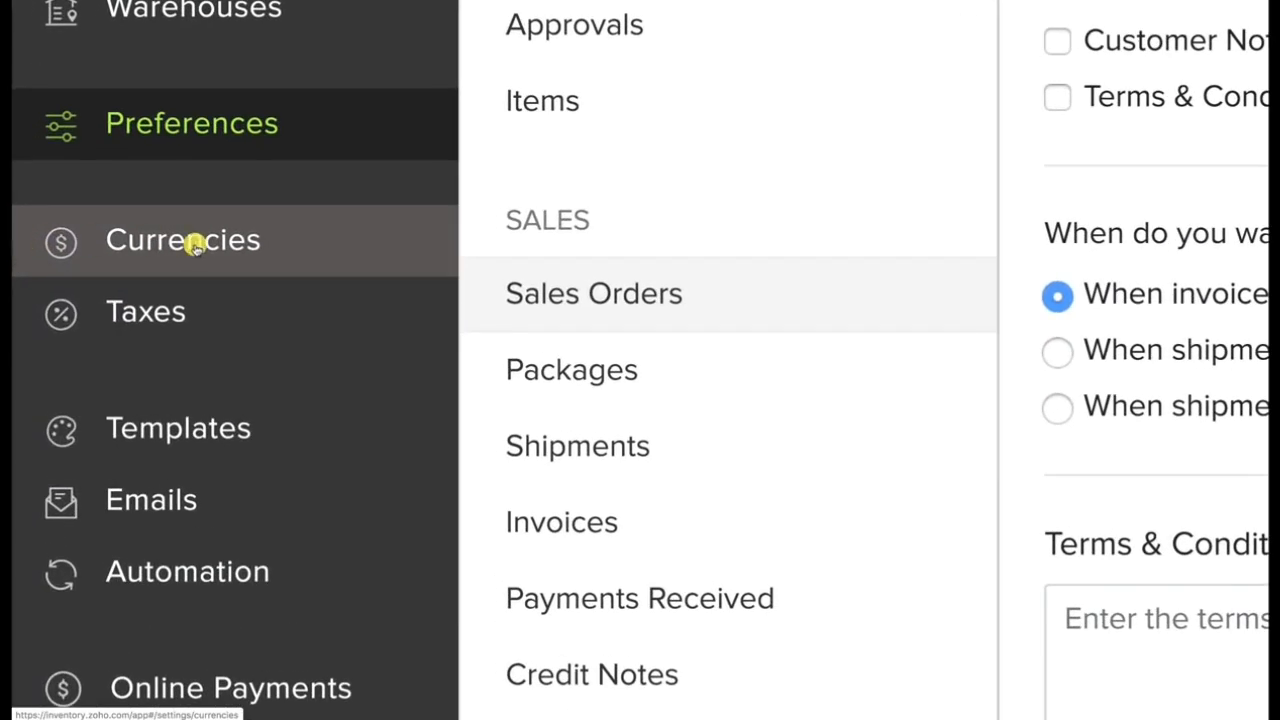
# Open the Currencies settings, browse the currency codes in a new currency form, and dismiss the form unsaved.
pyautogui.click(194, 248)
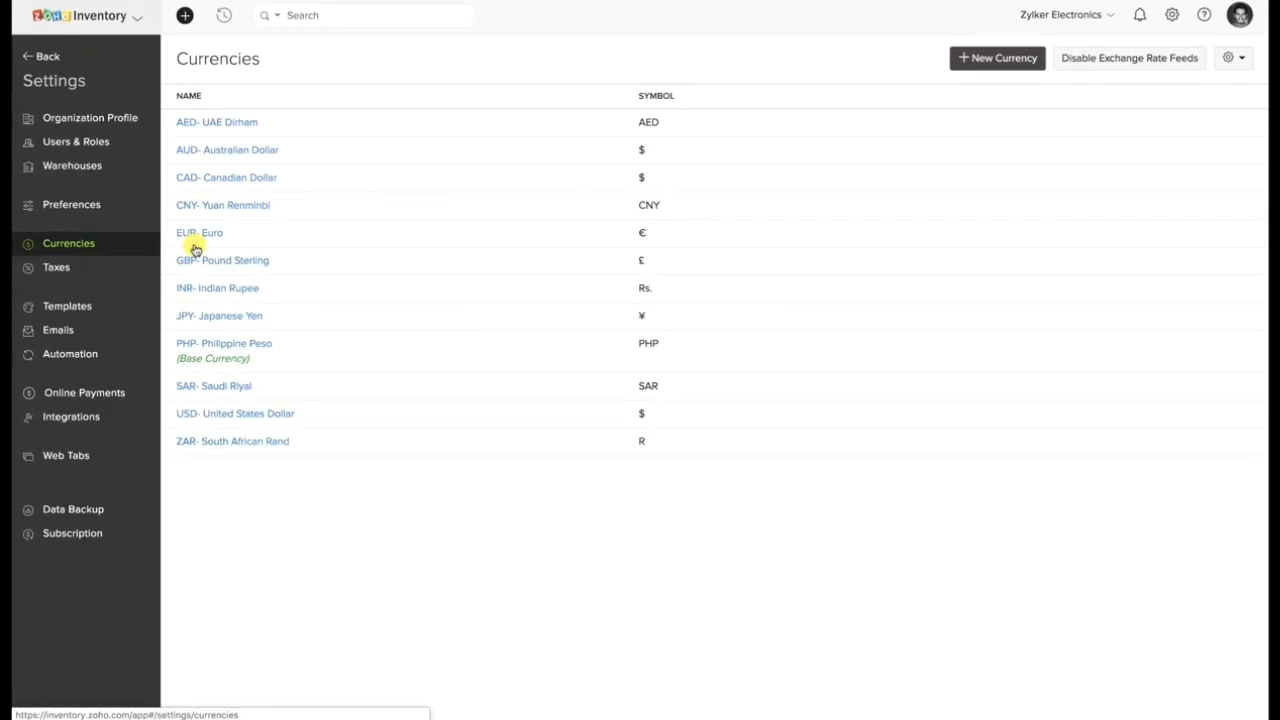
pyautogui.click(985, 57)
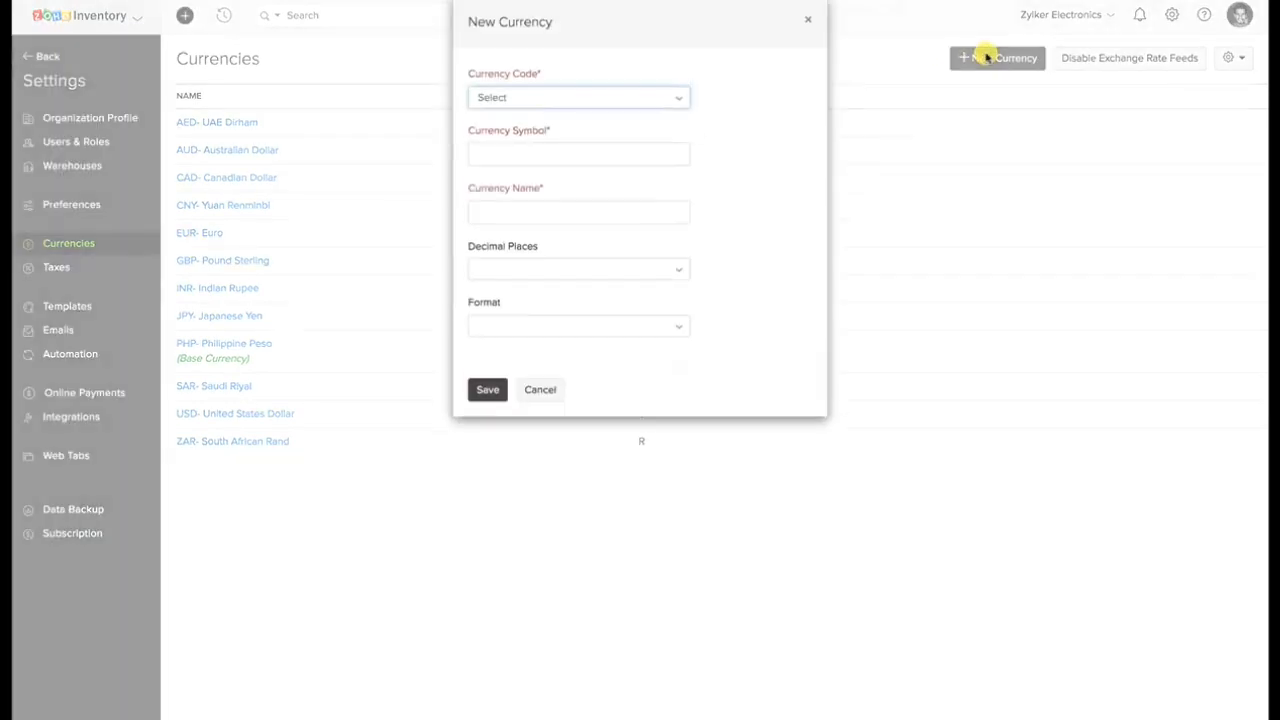
pyautogui.click(660, 100)
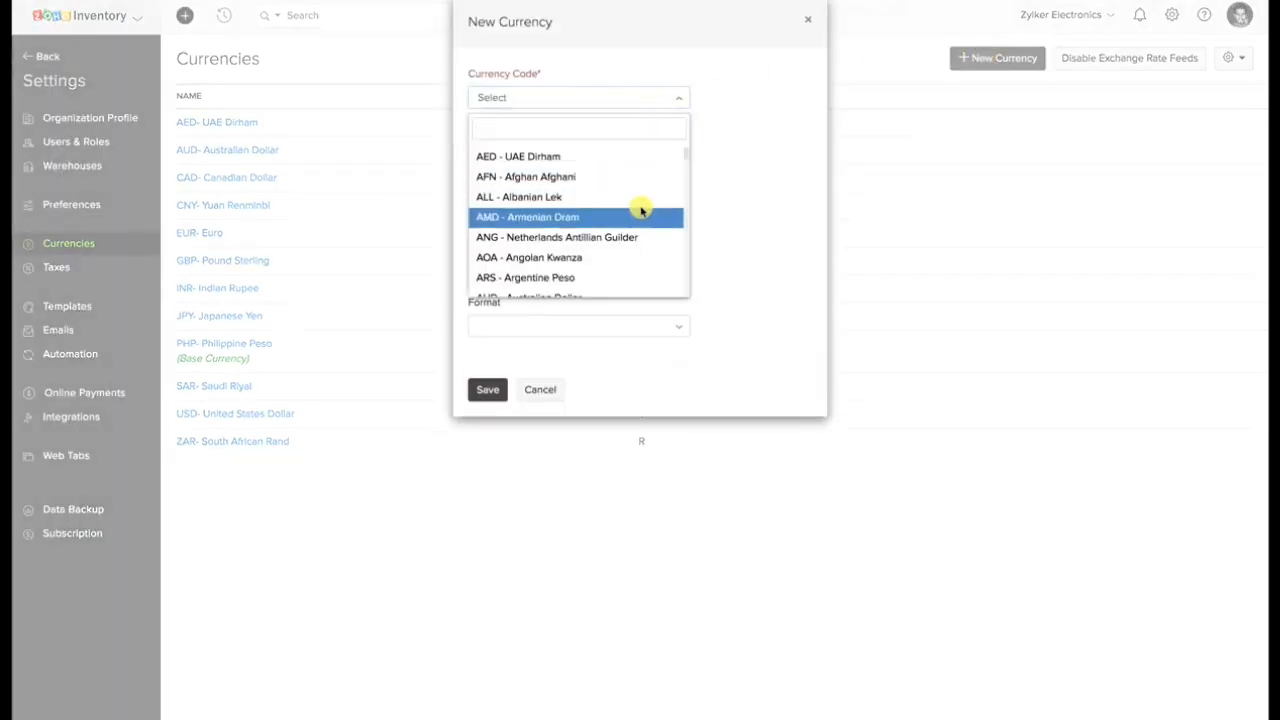
pyautogui.scroll(-6, 642, 210)
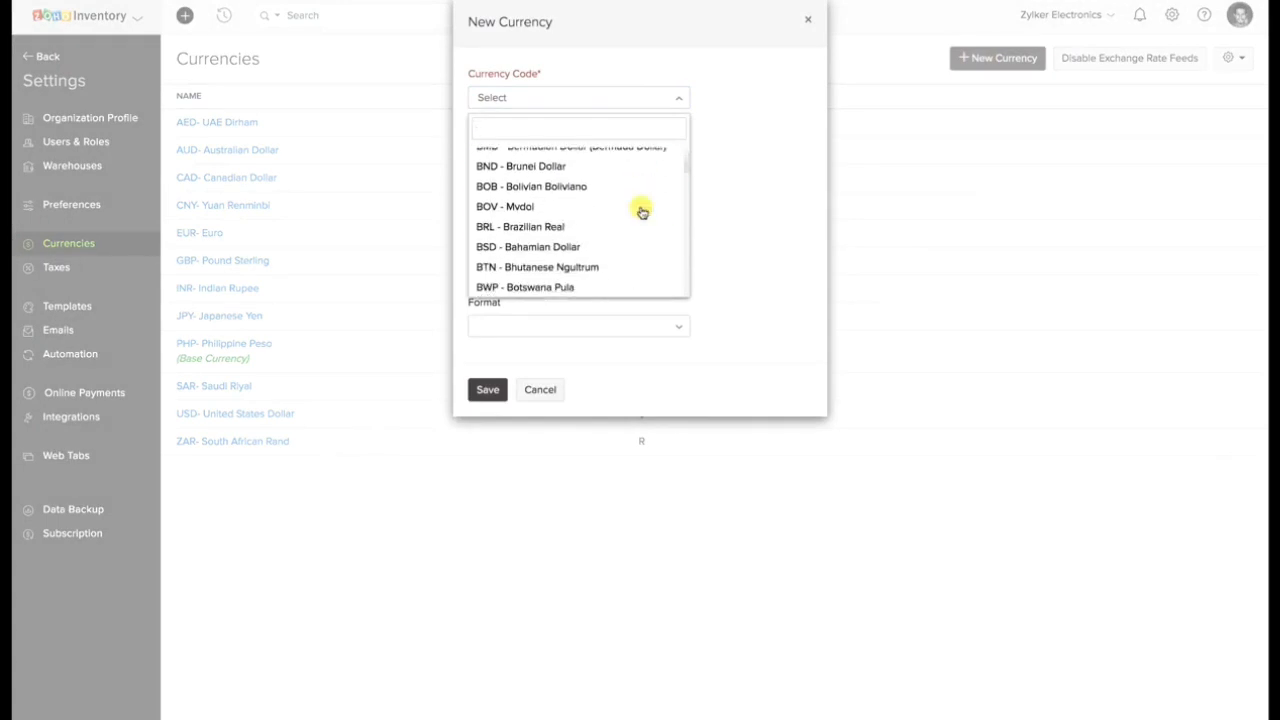
pyautogui.scroll(-6, 642, 210)
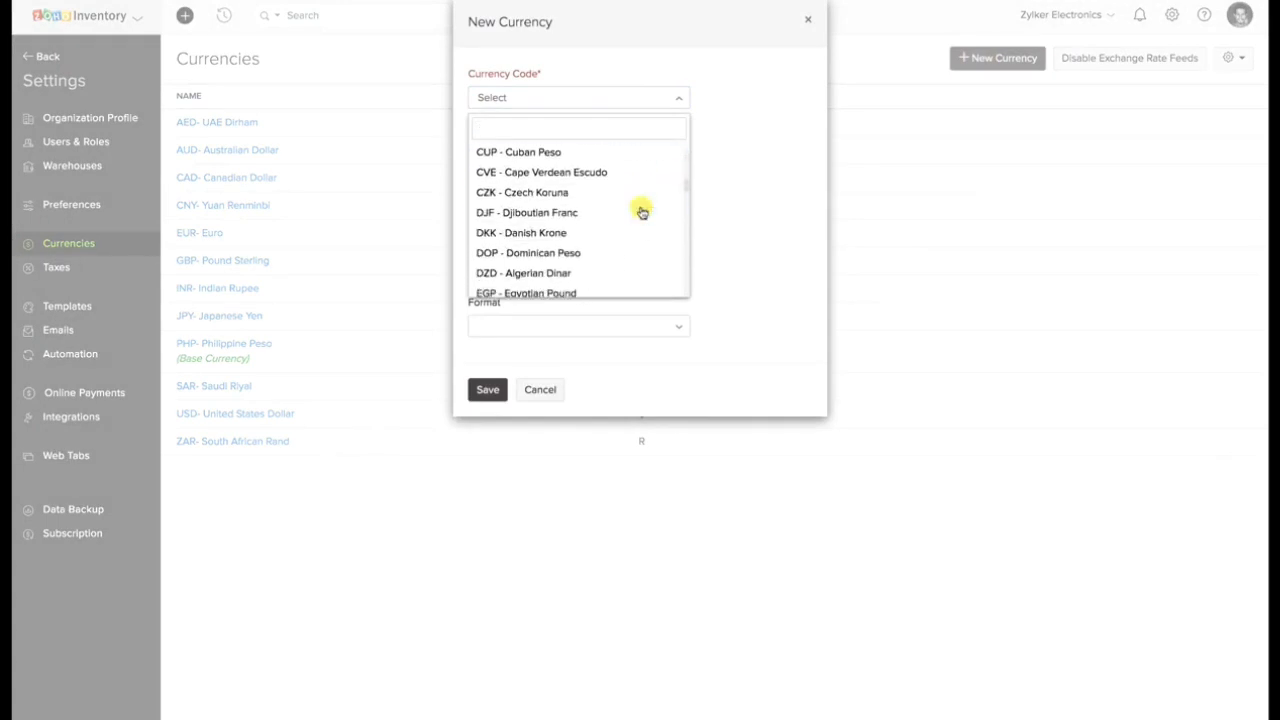
pyautogui.click(738, 210)
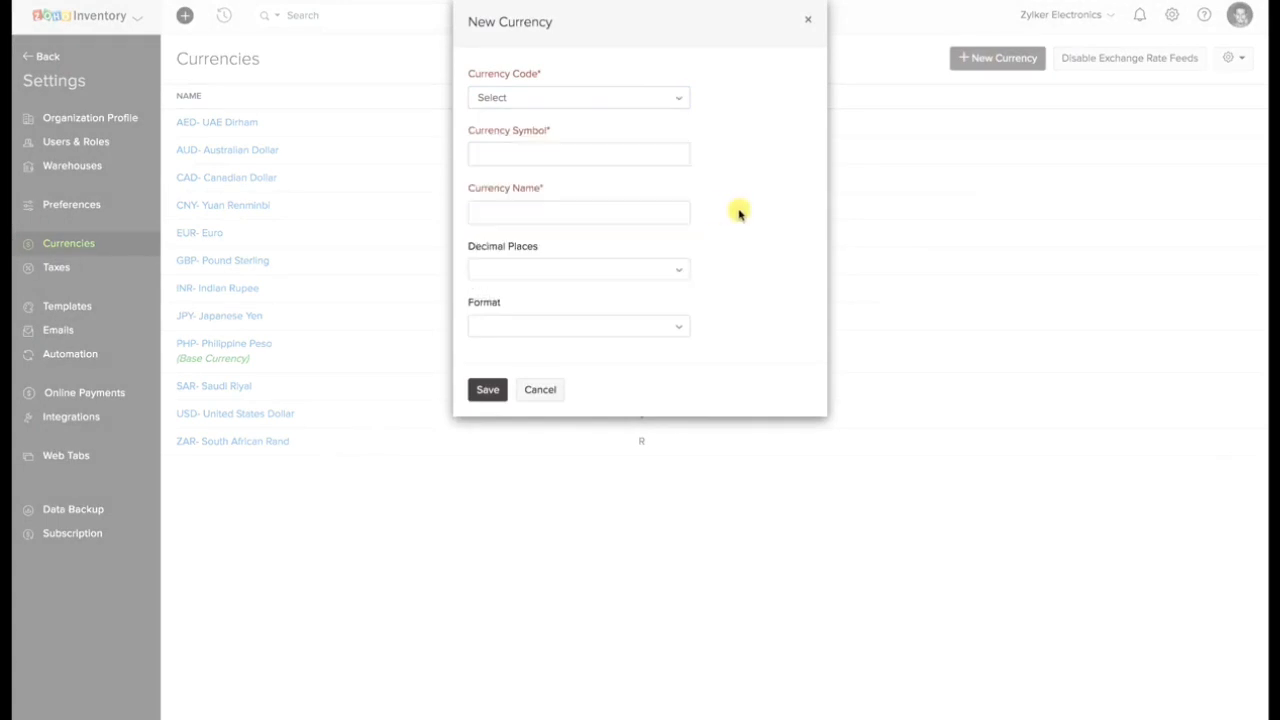
pyautogui.click(806, 23)
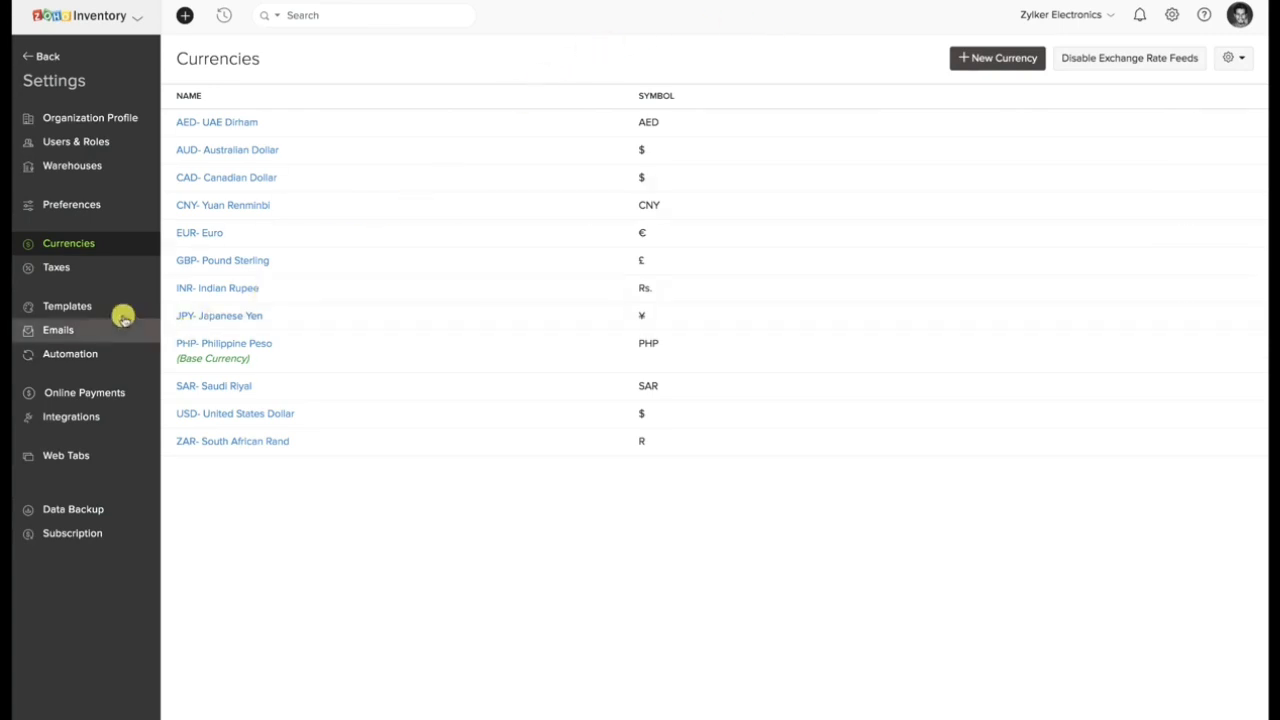
# Open the Taxes settings, view the blank new tax form, and dismiss it.
pyautogui.click(22, 274)
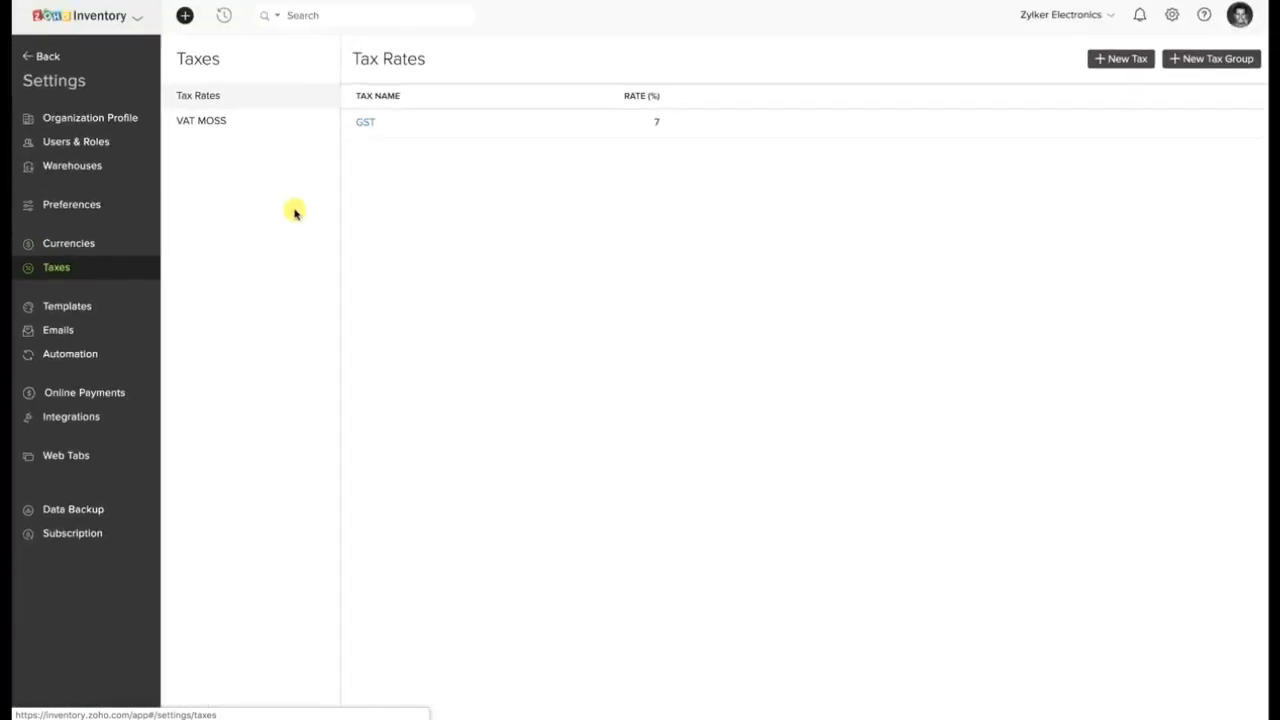
pyautogui.click(1093, 60)
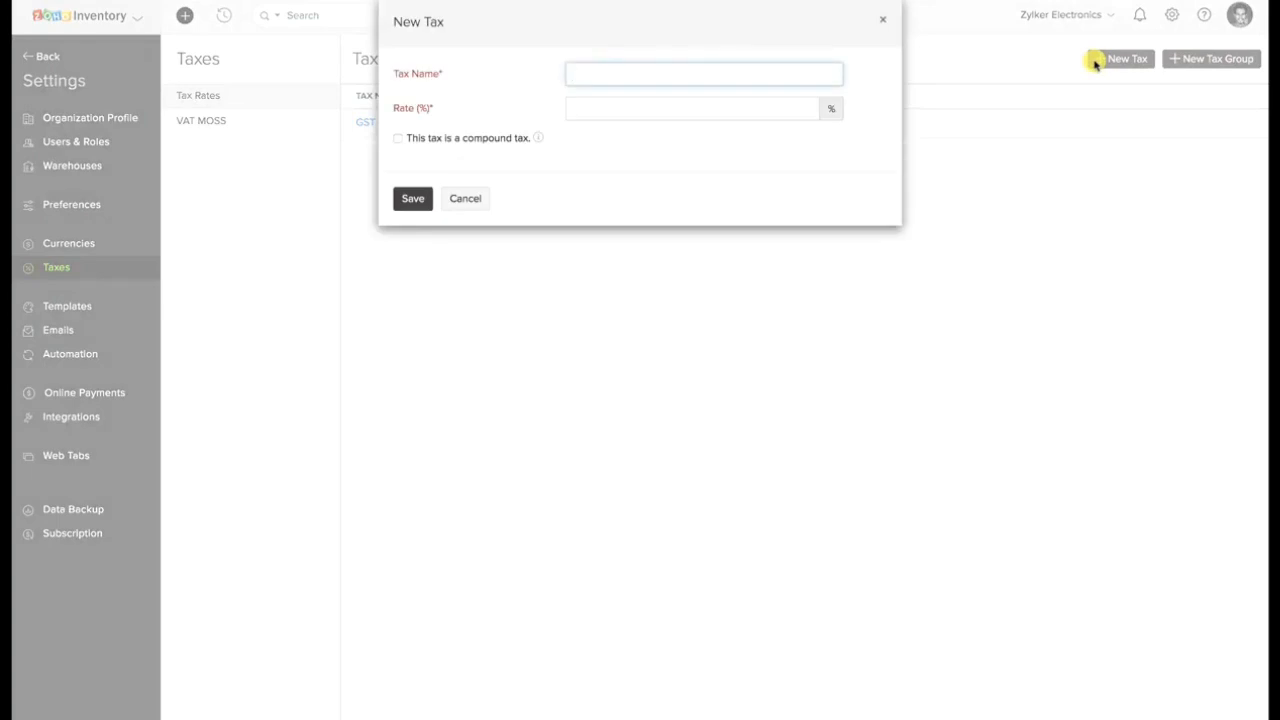
pyautogui.click(883, 19)
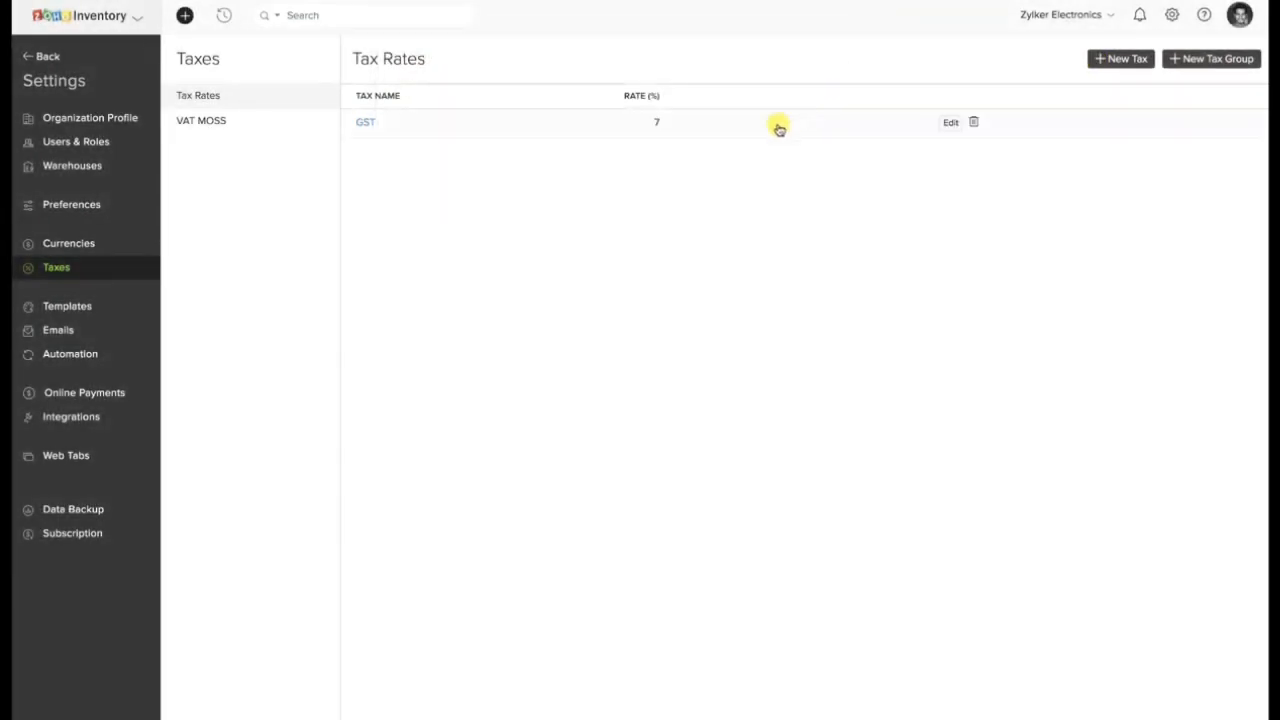
# Leave the settings and open a new price list form from the price lists under Items.
pyautogui.click(46, 57)
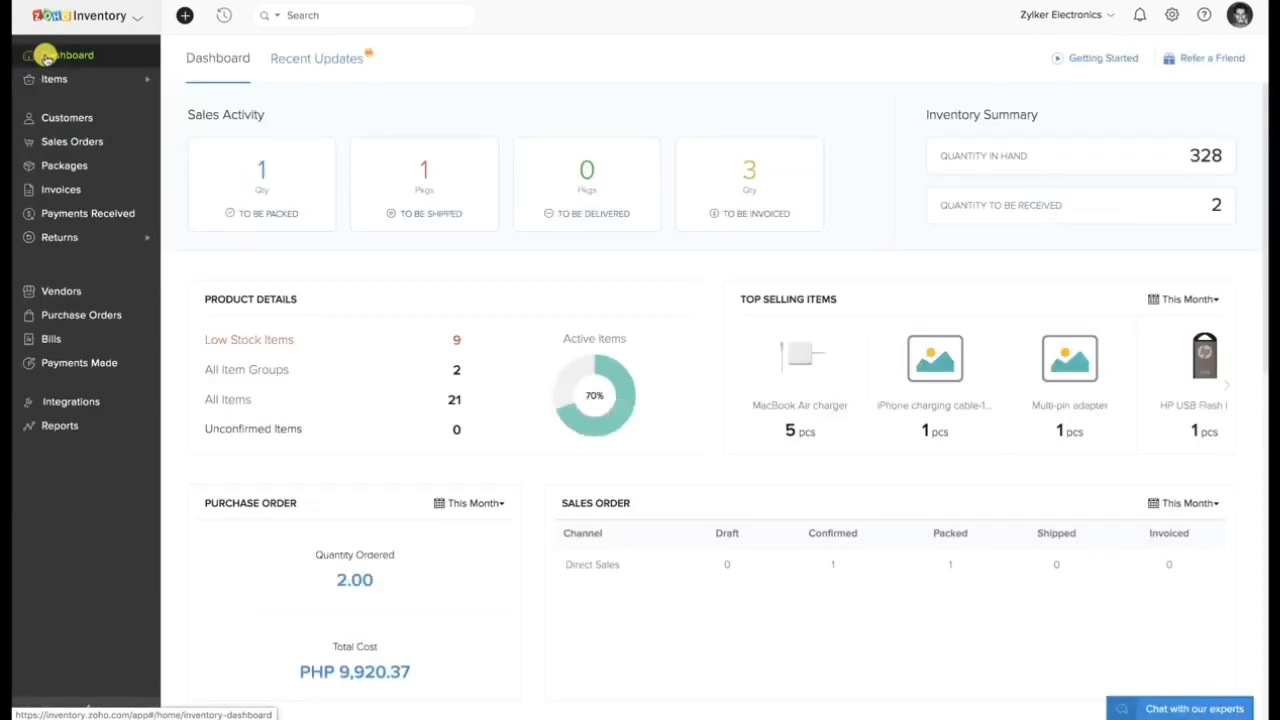
pyautogui.click(90, 80)
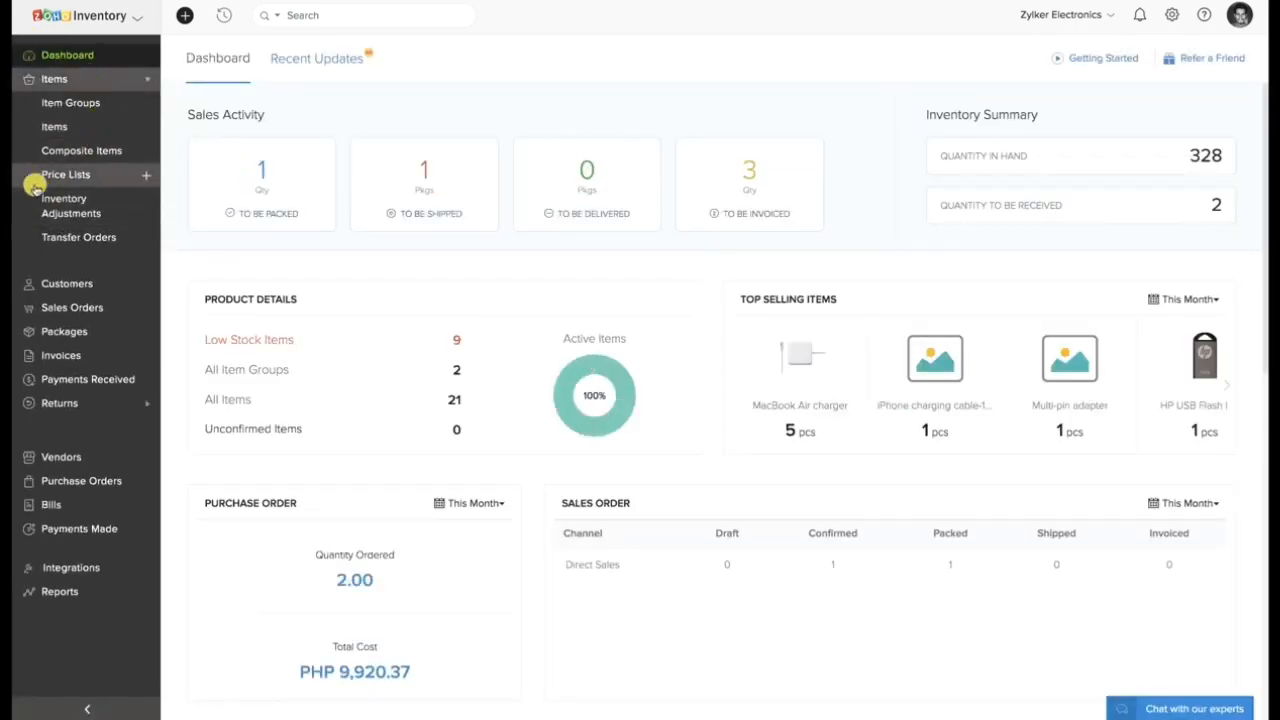
pyautogui.click(80, 174)
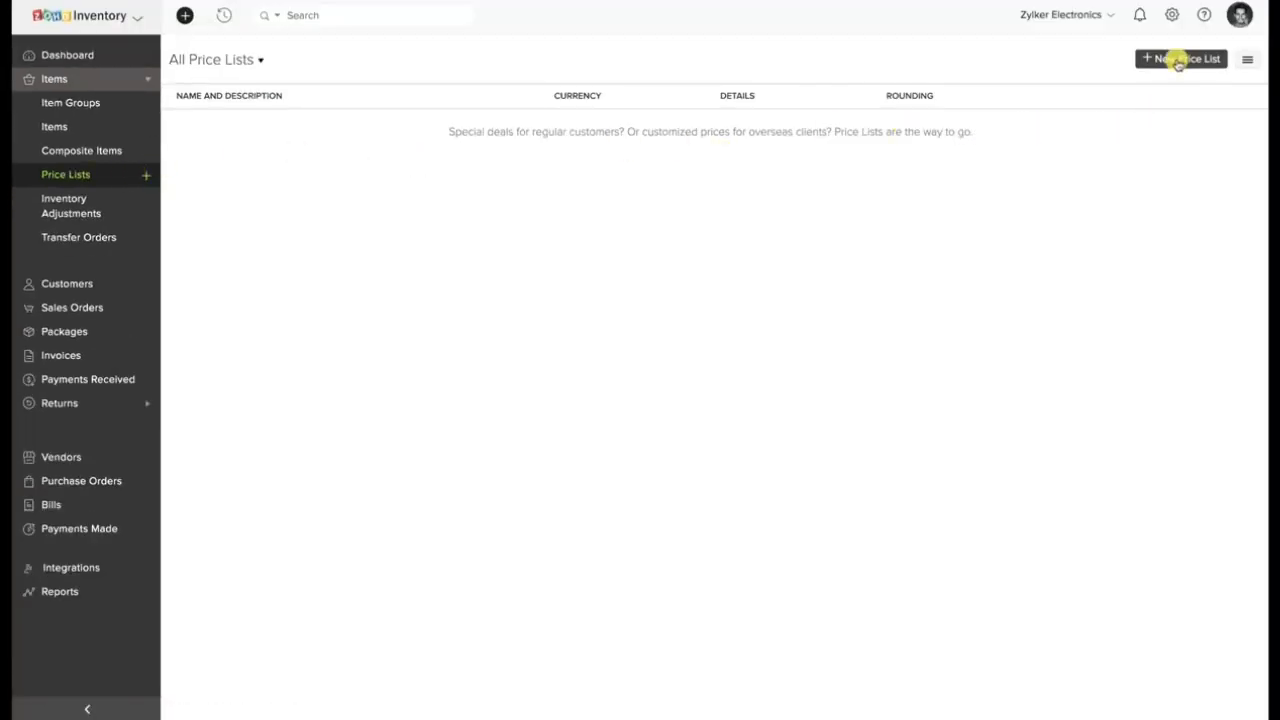
pyautogui.click(1180, 60)
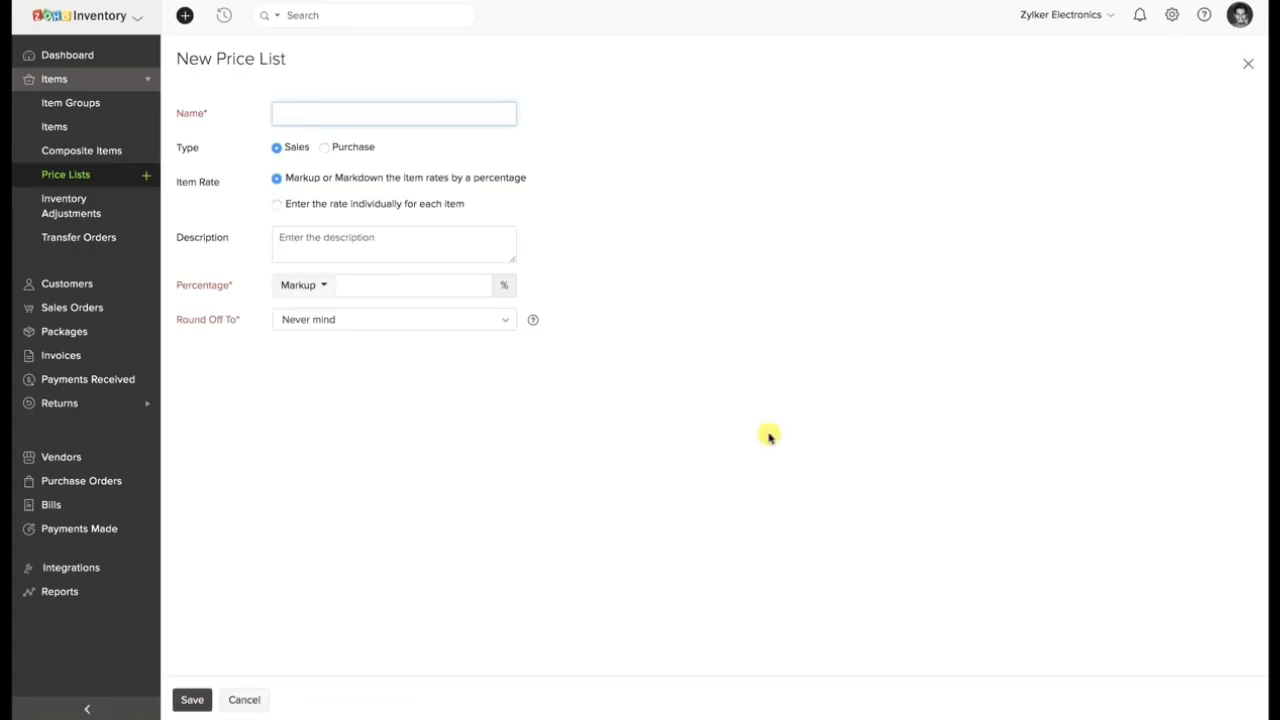
# Check the description field, the Markup and Markdown choices and the rounding setting for the price list, and return to the dashboard.
pyautogui.click(440, 252)
pyautogui.click(318, 289)
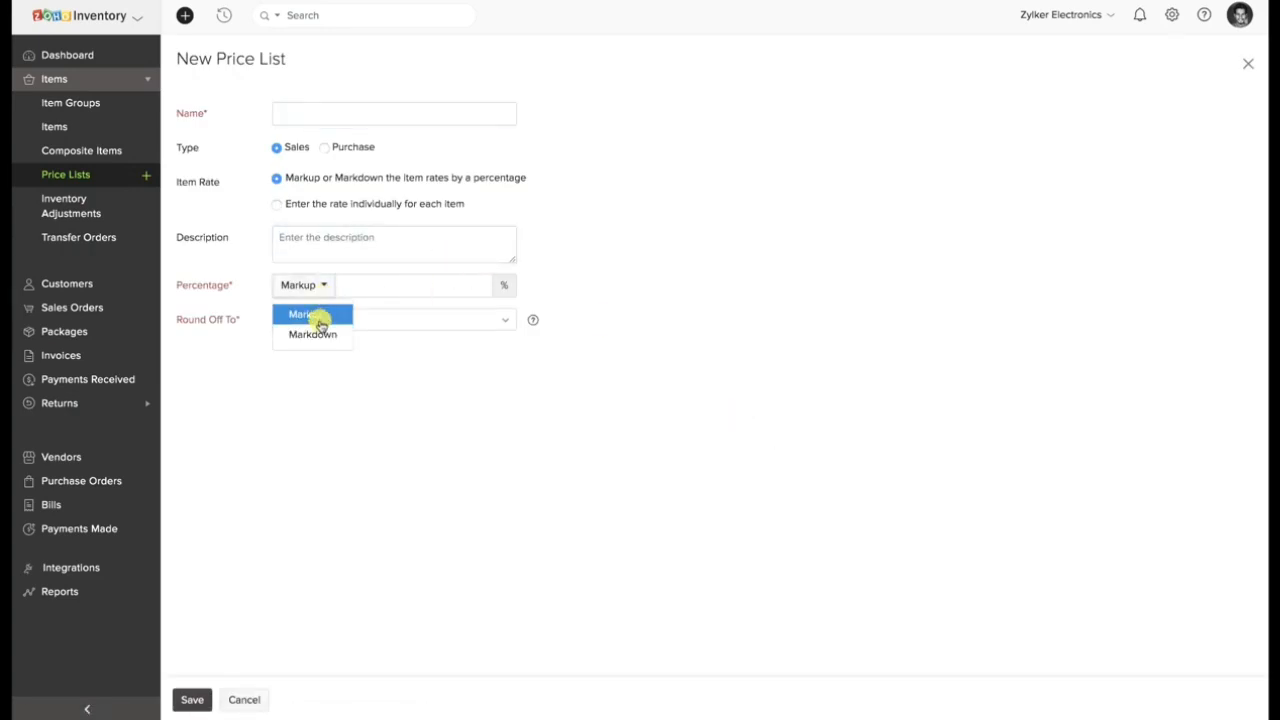
pyautogui.click(406, 320)
pyautogui.click(340, 537)
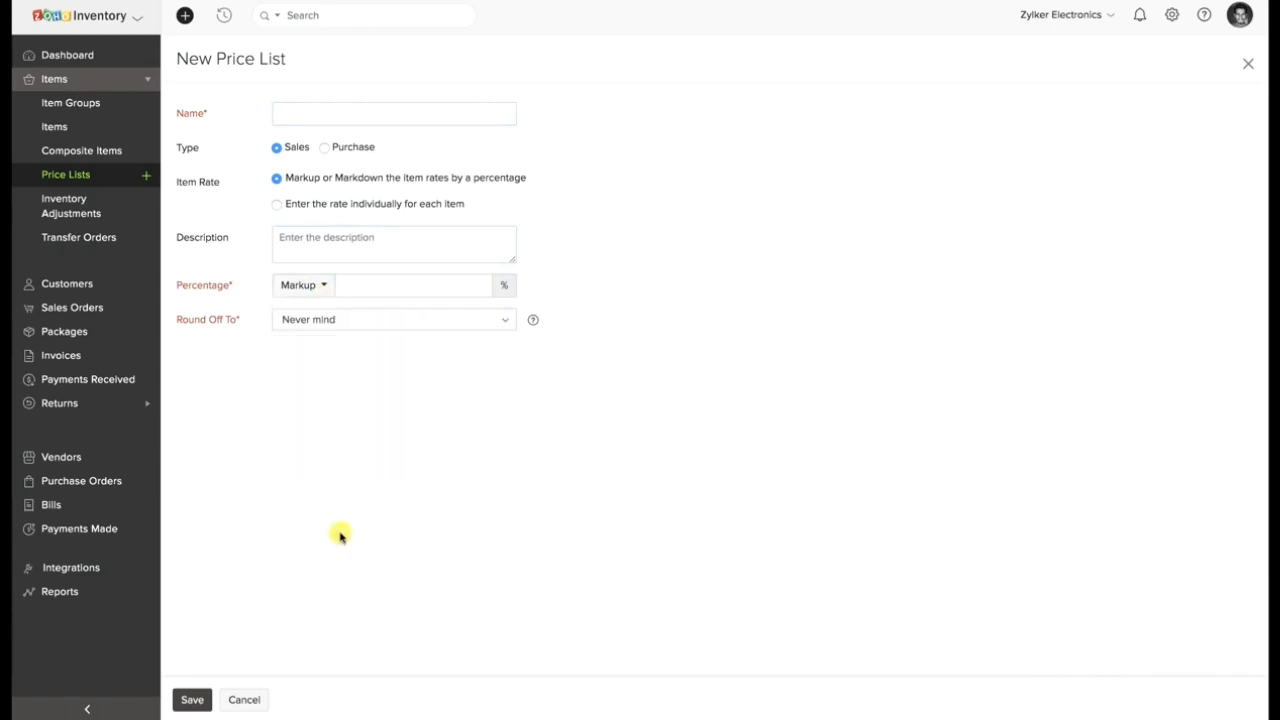
pyautogui.click(84, 58)
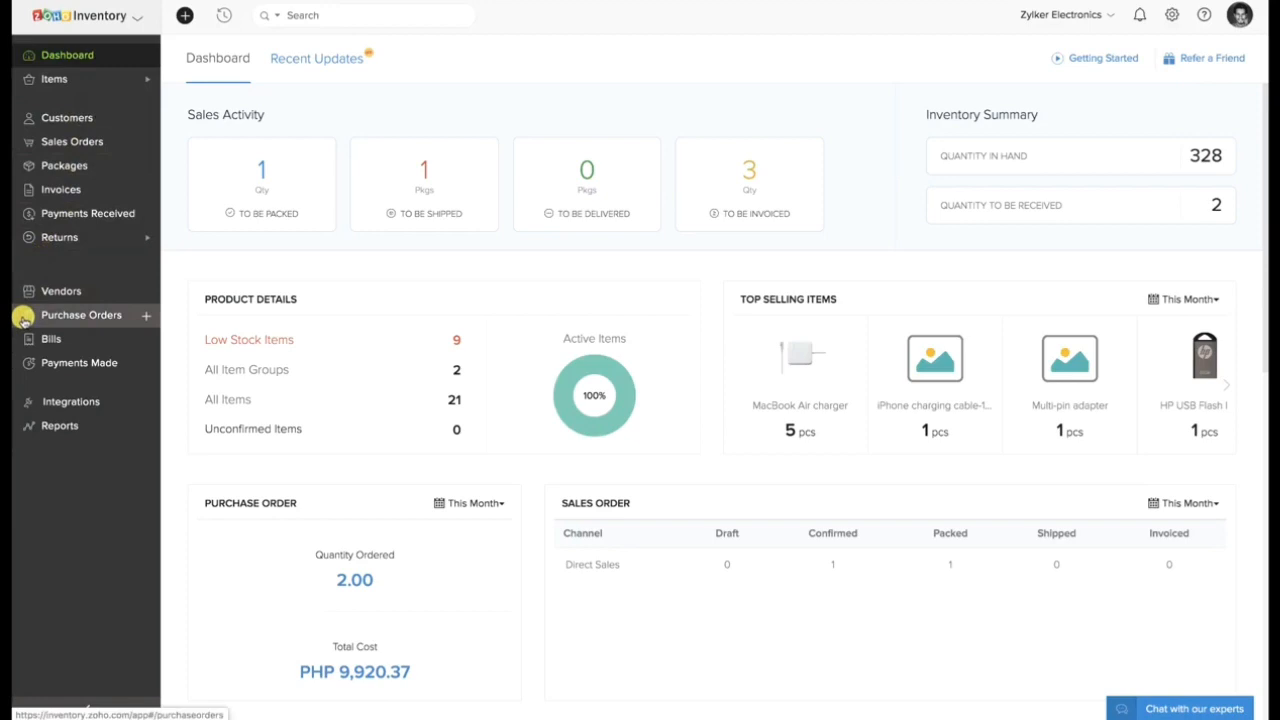
# Create a new purchase order and choose the vendor whose currency is USD, replacing the EUR vendor picked first.
pyautogui.click(63, 313)
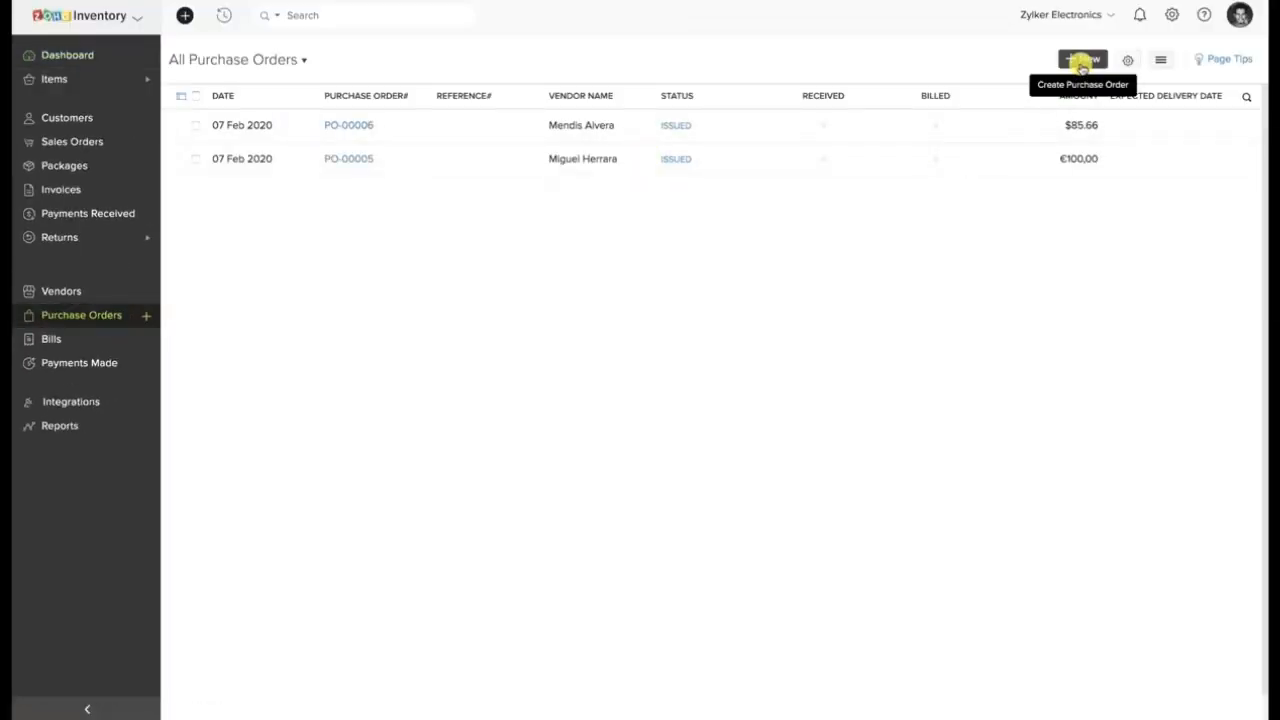
pyautogui.click(1081, 62)
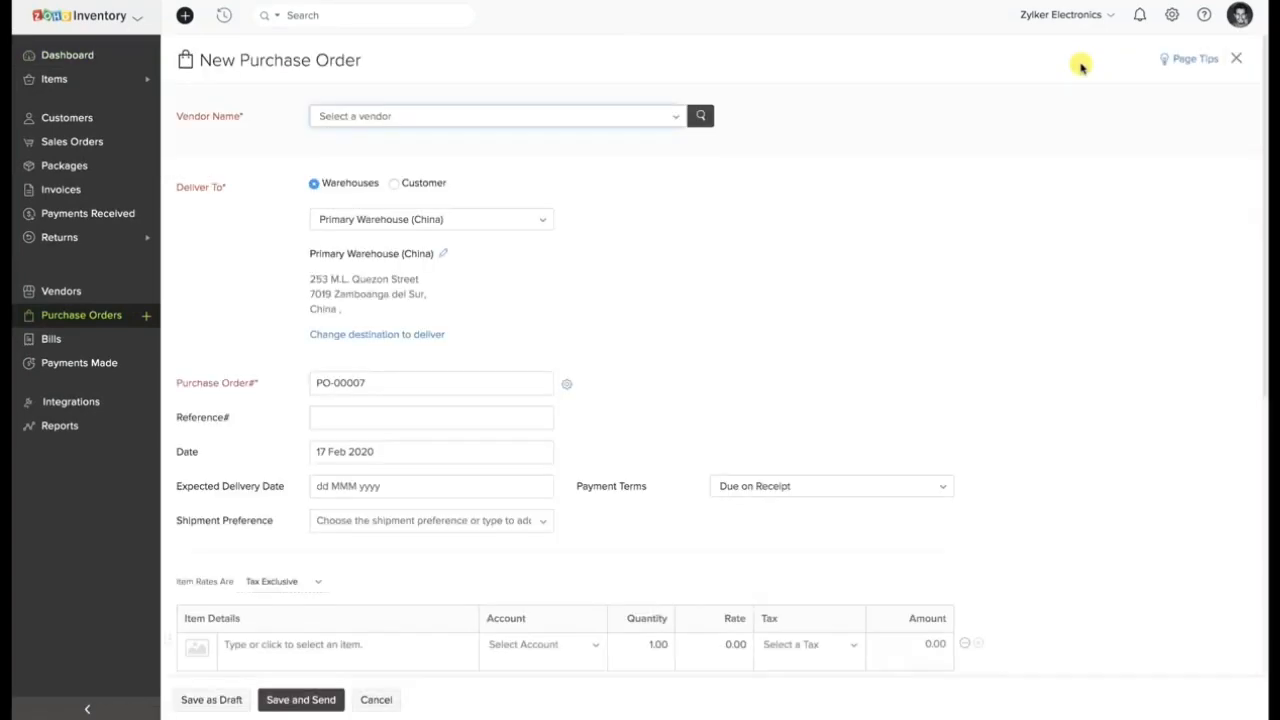
pyautogui.click(466, 120)
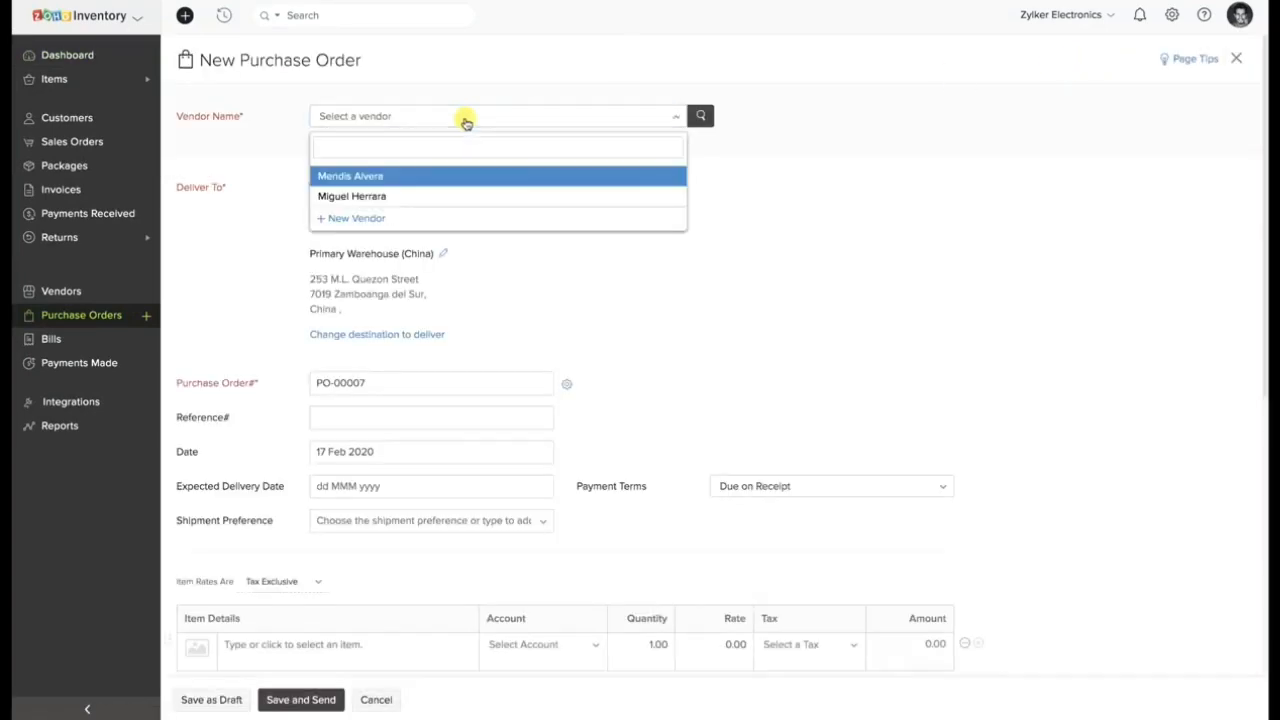
pyautogui.click(425, 195)
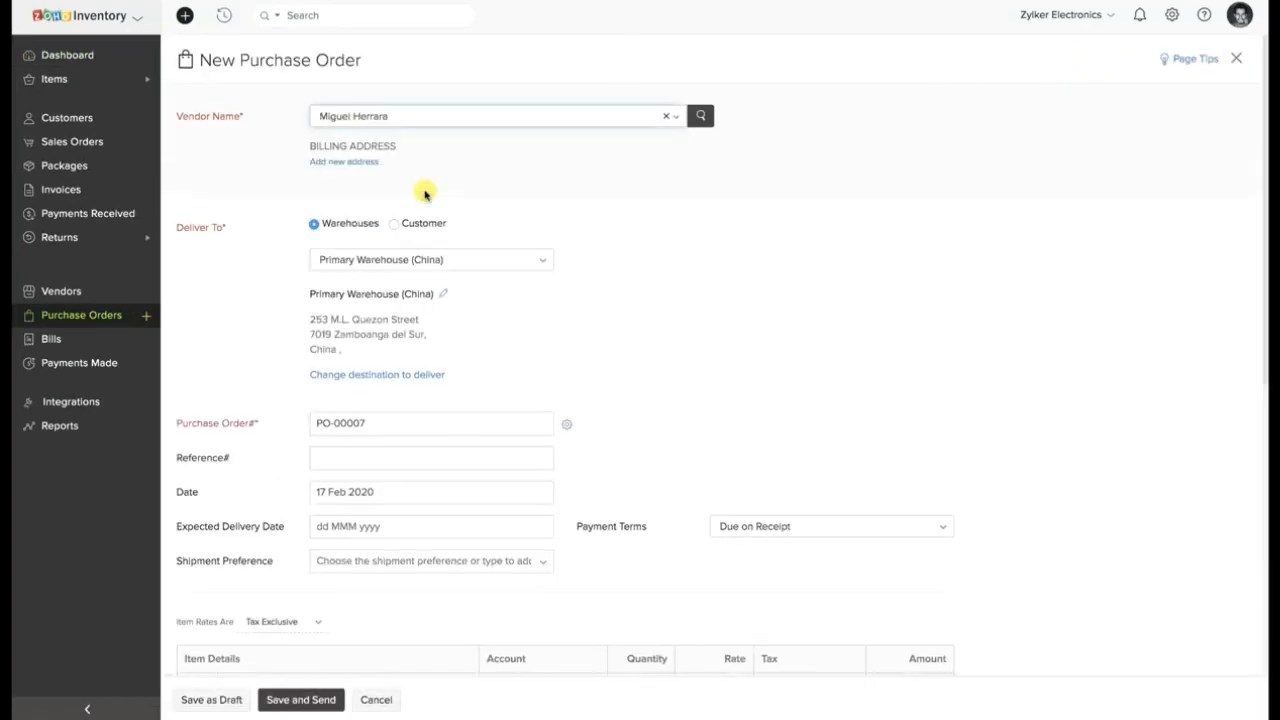
pyautogui.click(420, 119)
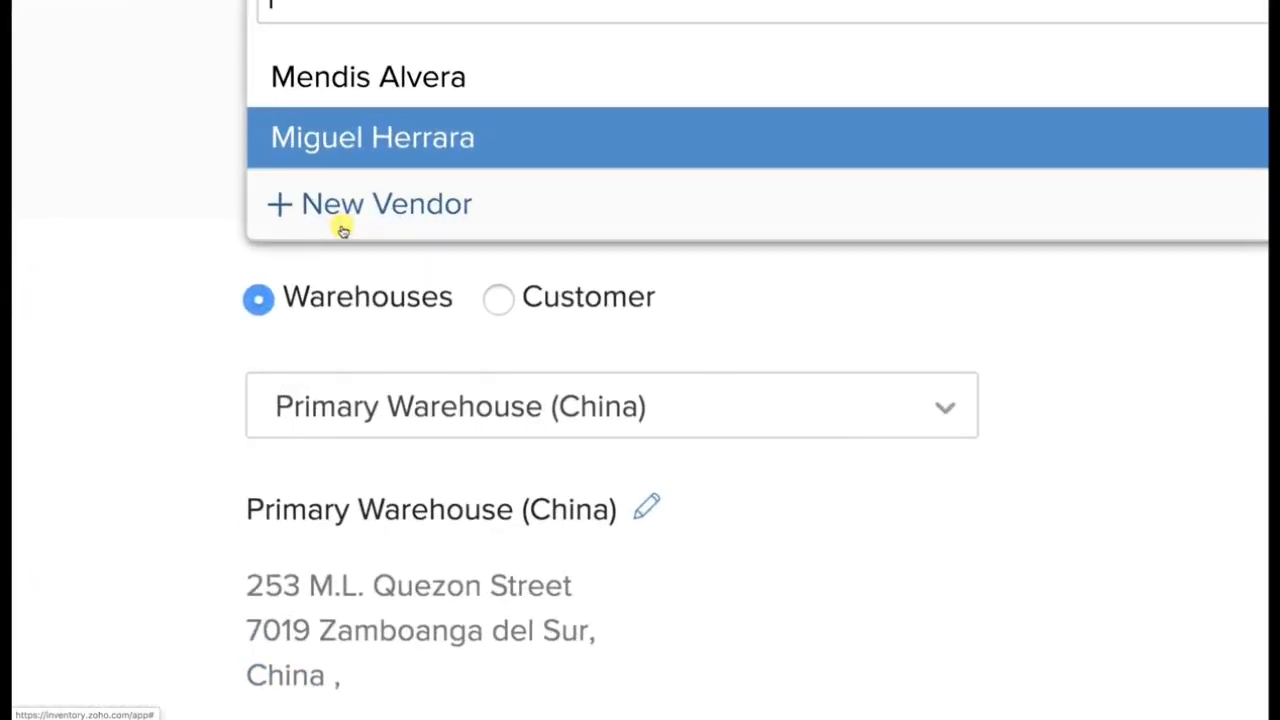
pyautogui.click(372, 77)
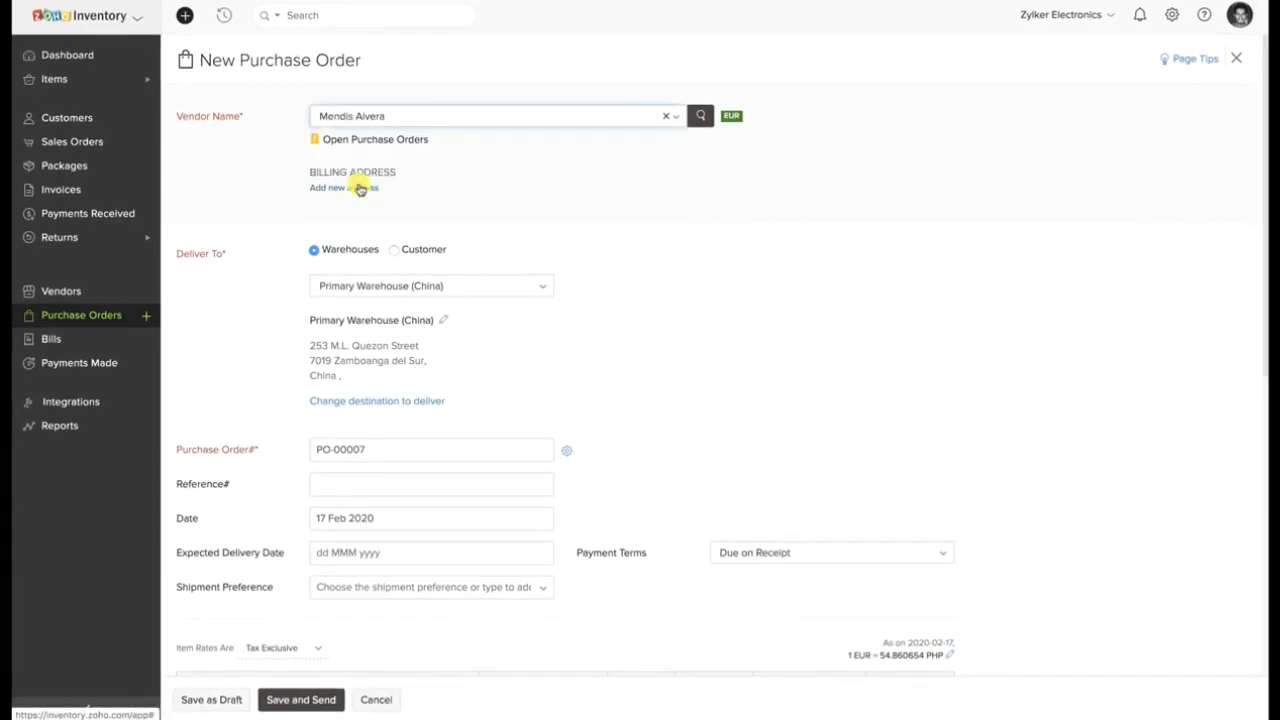
# Review the order number and date, and set the purchase order's expected delivery date to 18 Feb 2020.
pyautogui.scroll(-4, 370, 234)
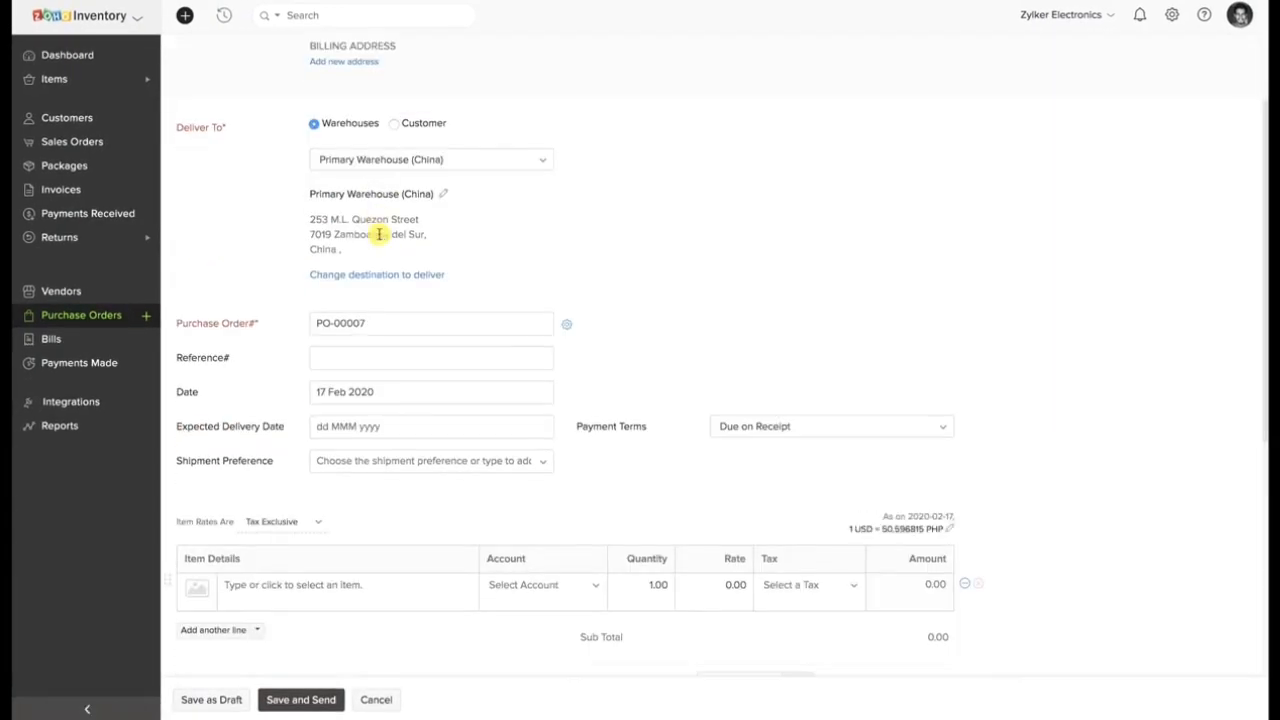
pyautogui.click(404, 99)
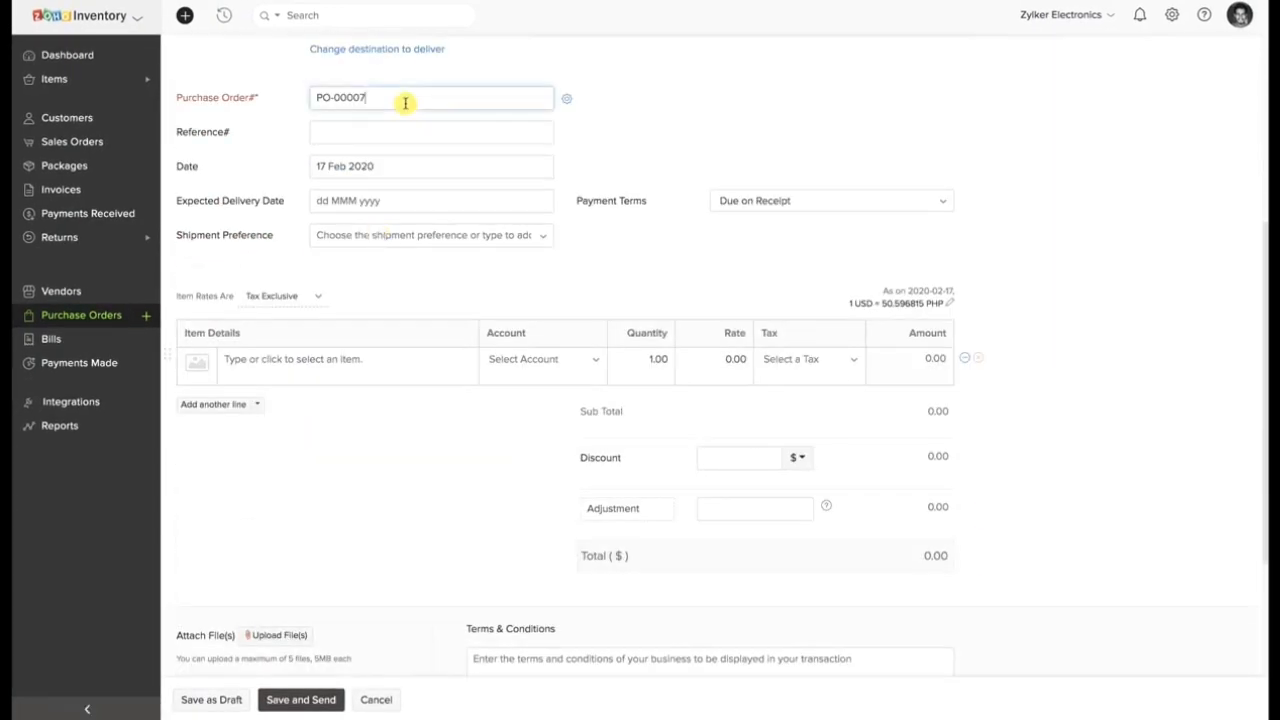
pyautogui.click(401, 168)
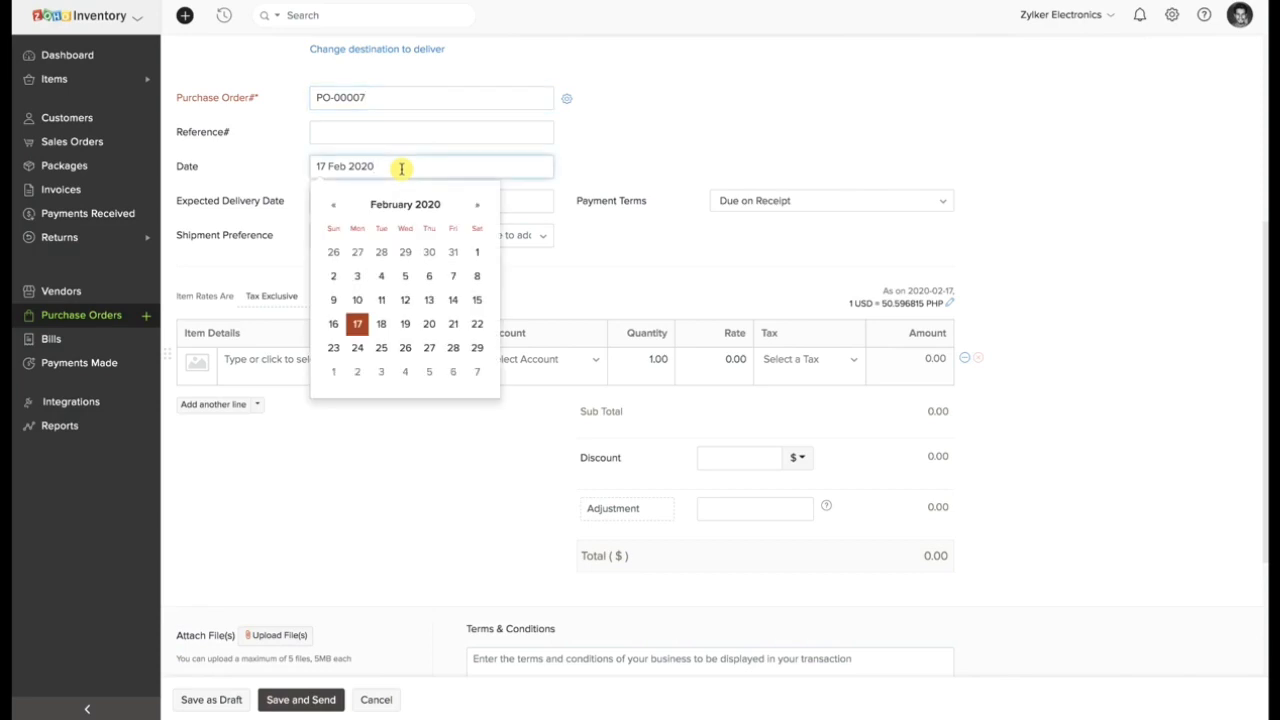
pyautogui.click(527, 204)
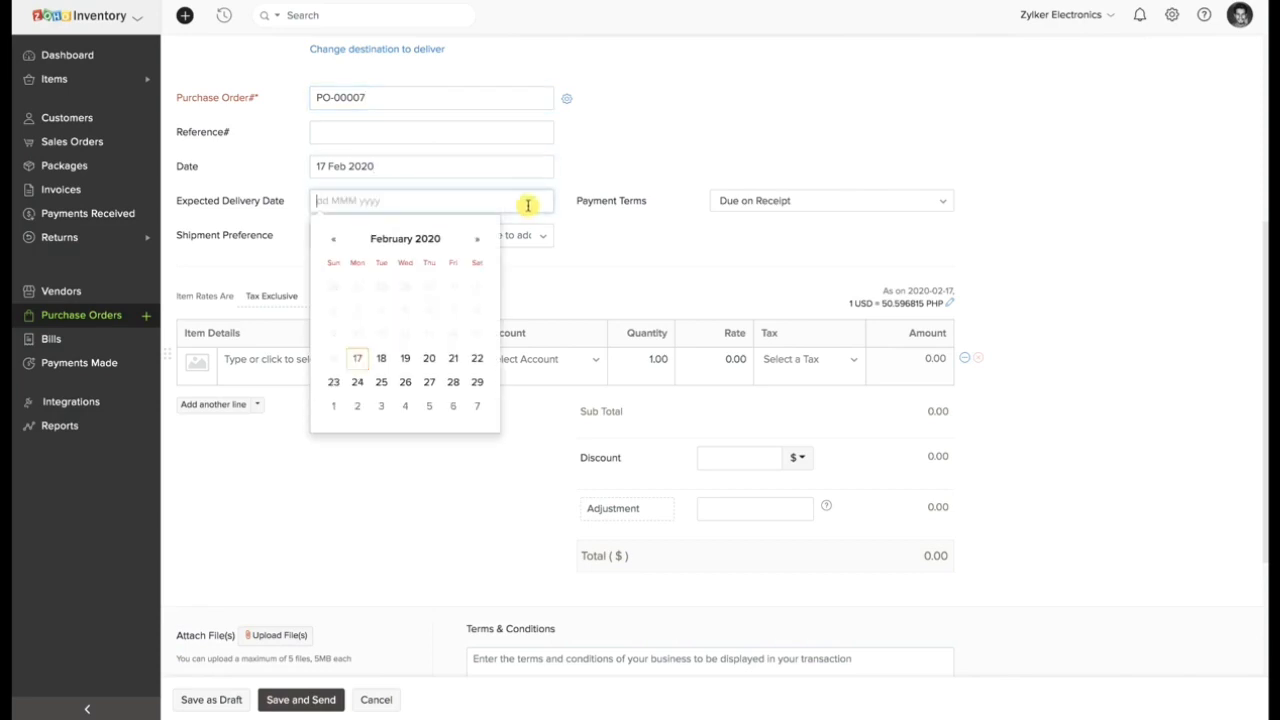
pyautogui.click(382, 358)
# Add the 3.5 mm Earphone as the purchase order's line item and look over the remaining form fields.
pyautogui.click(387, 356)
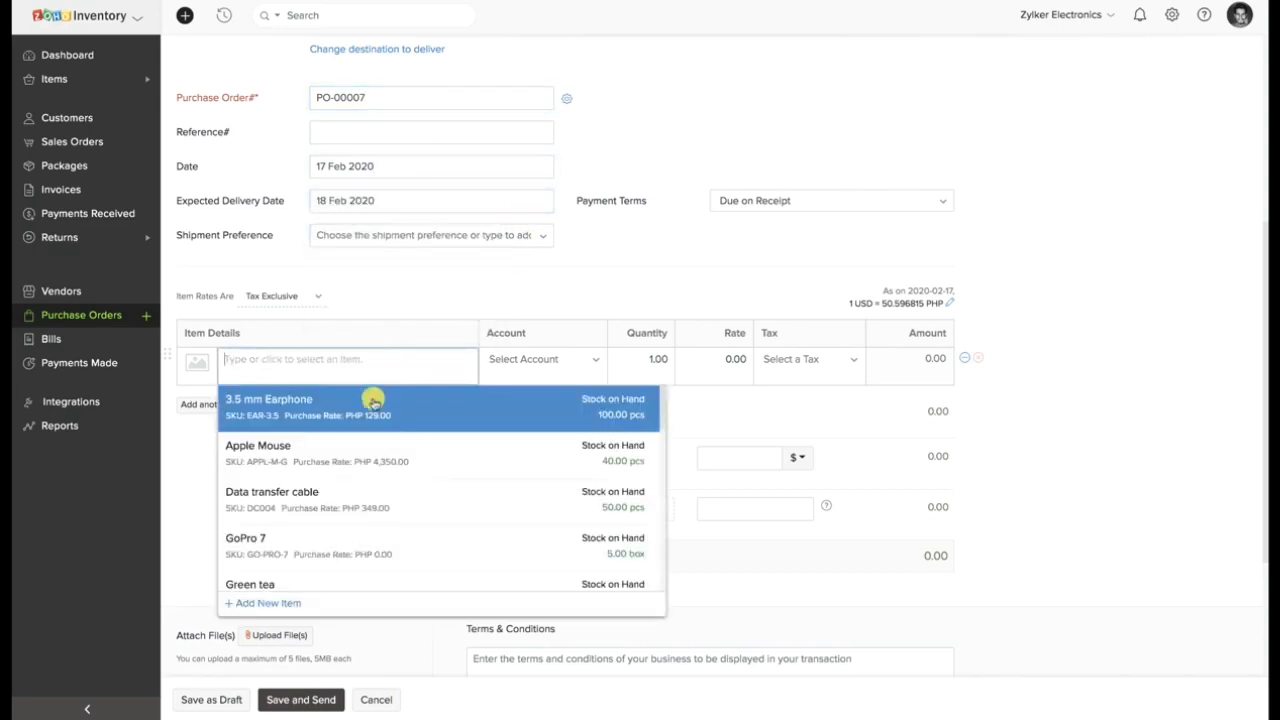
pyautogui.click(371, 397)
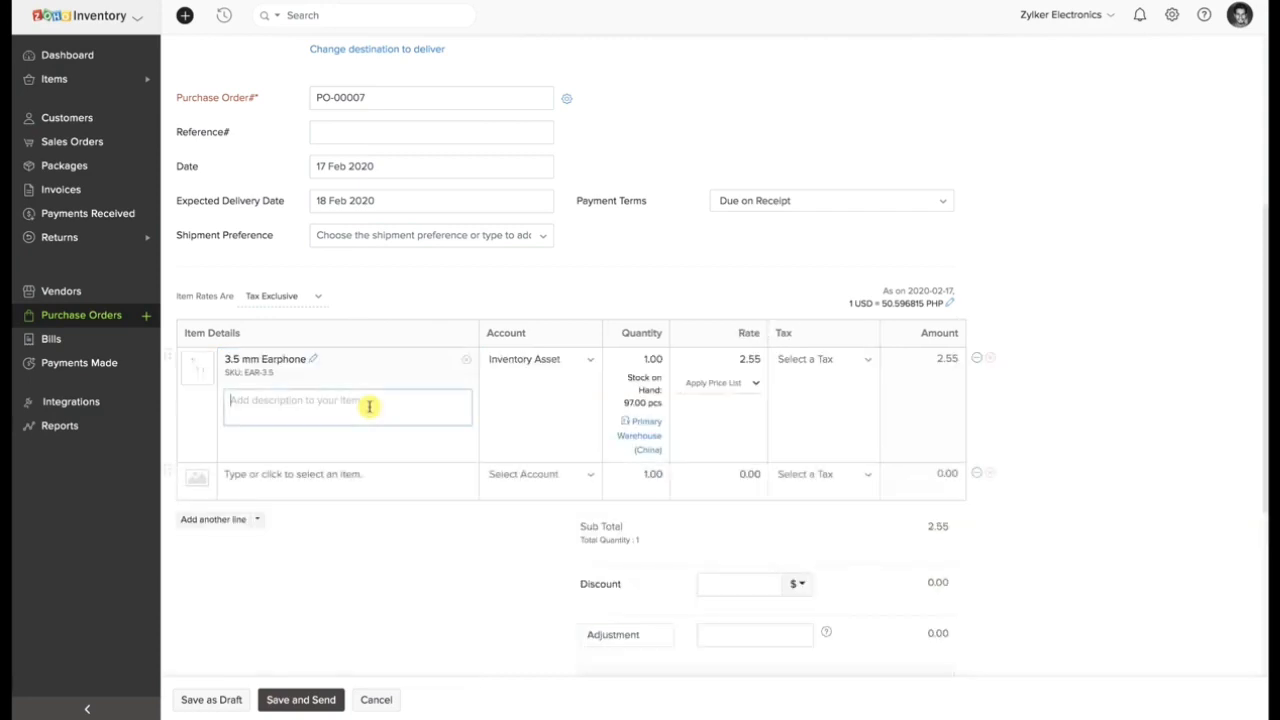
pyautogui.scroll(-1, 369, 406)
pyautogui.scroll(-4, 369, 409)
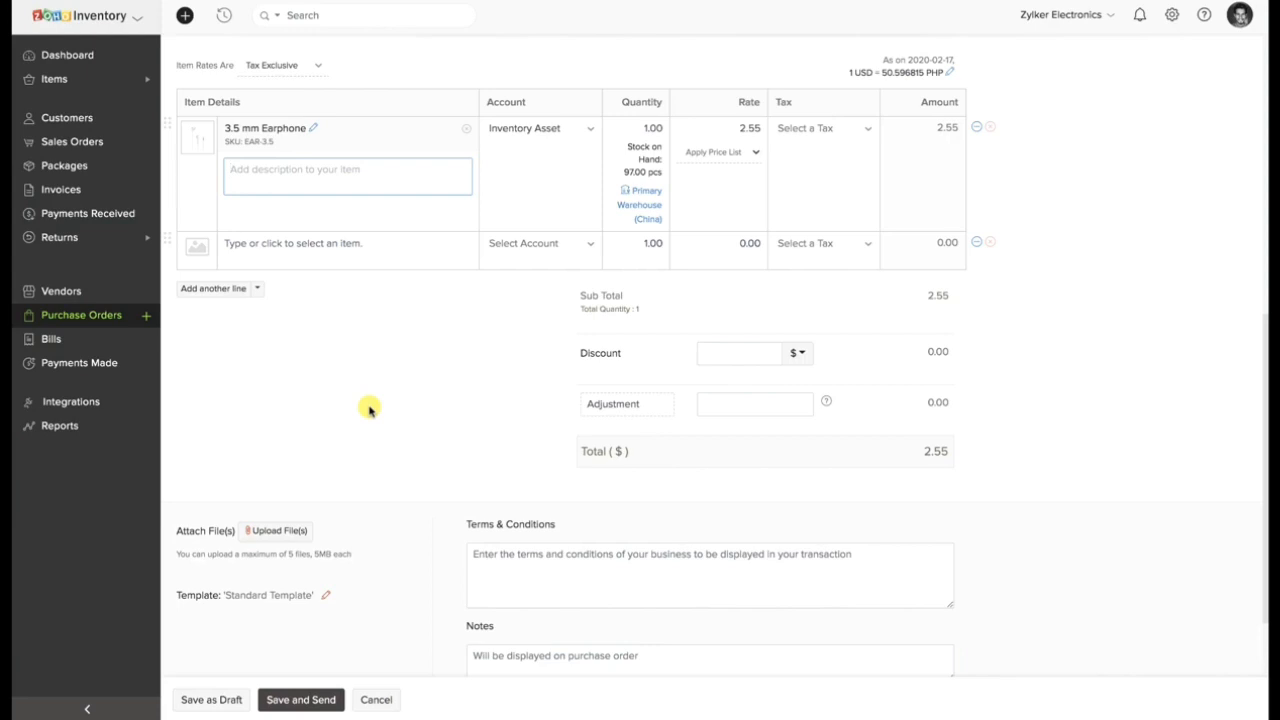
# Set the purchase order to be delivered to a customer, choose the first listed customer, and save it as a draft.
pyautogui.scroll(12, 369, 408)
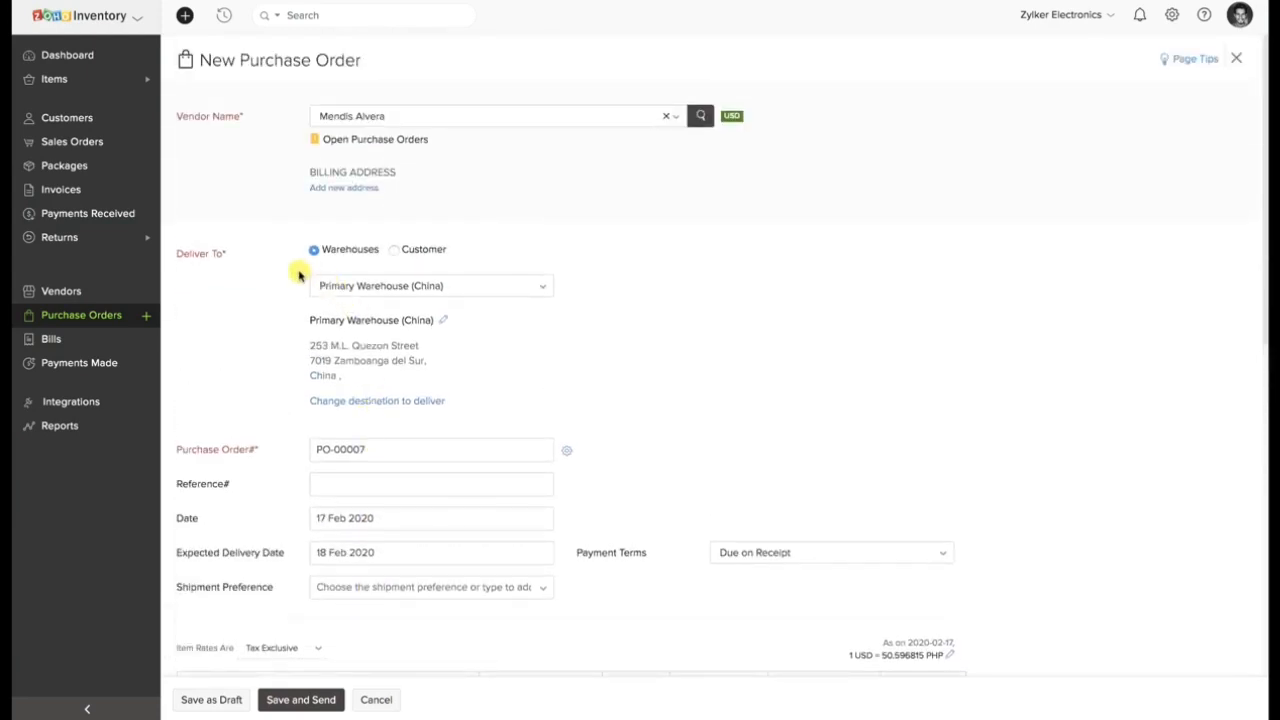
pyautogui.click(393, 249)
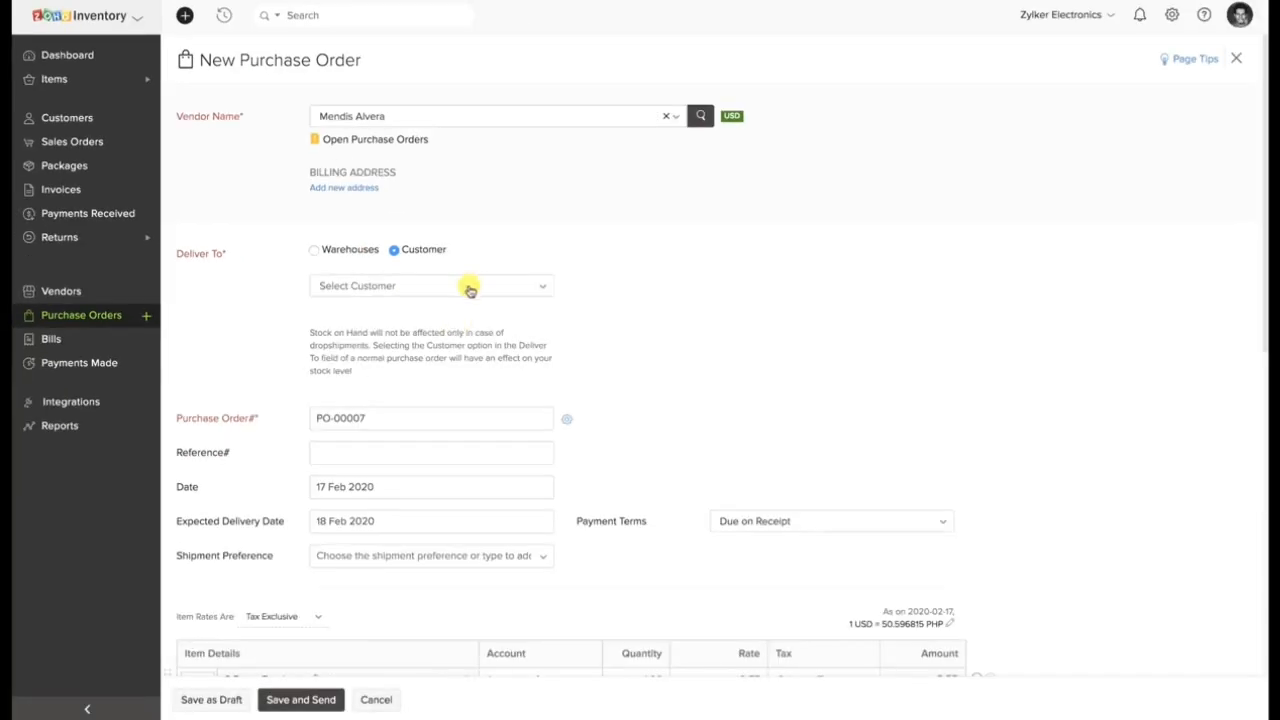
pyautogui.click(682, 322)
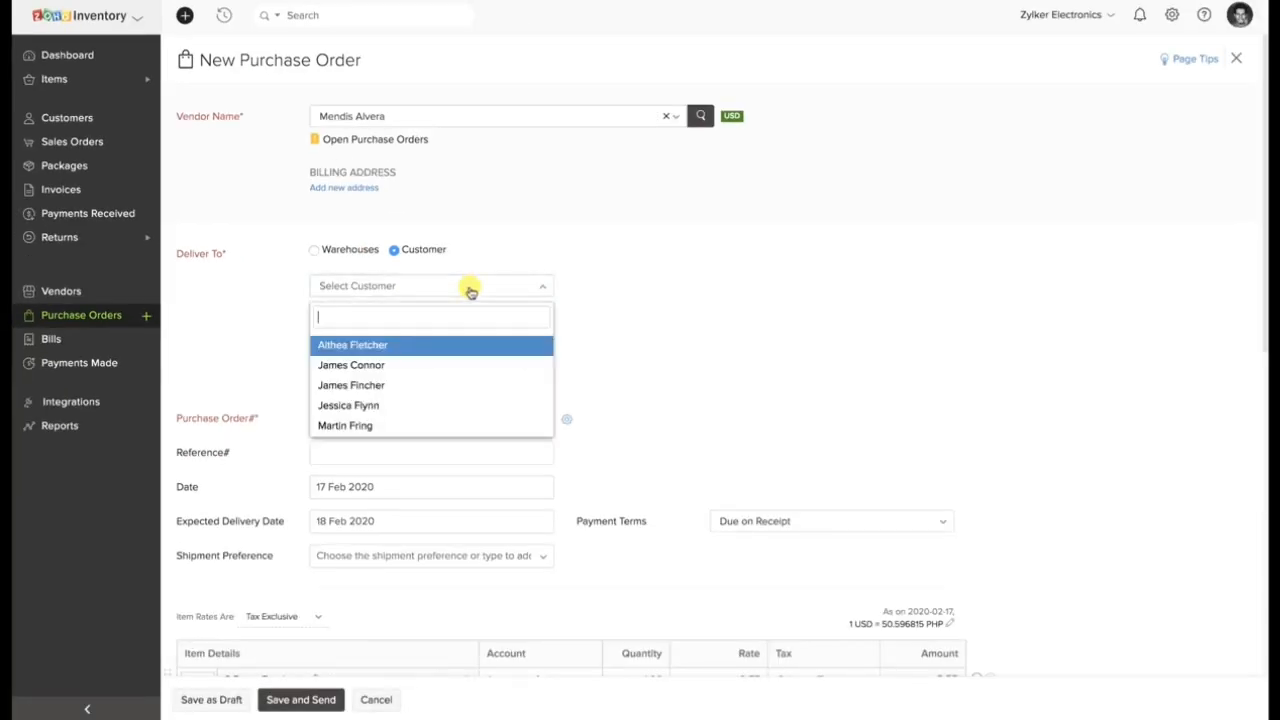
pyautogui.click(471, 346)
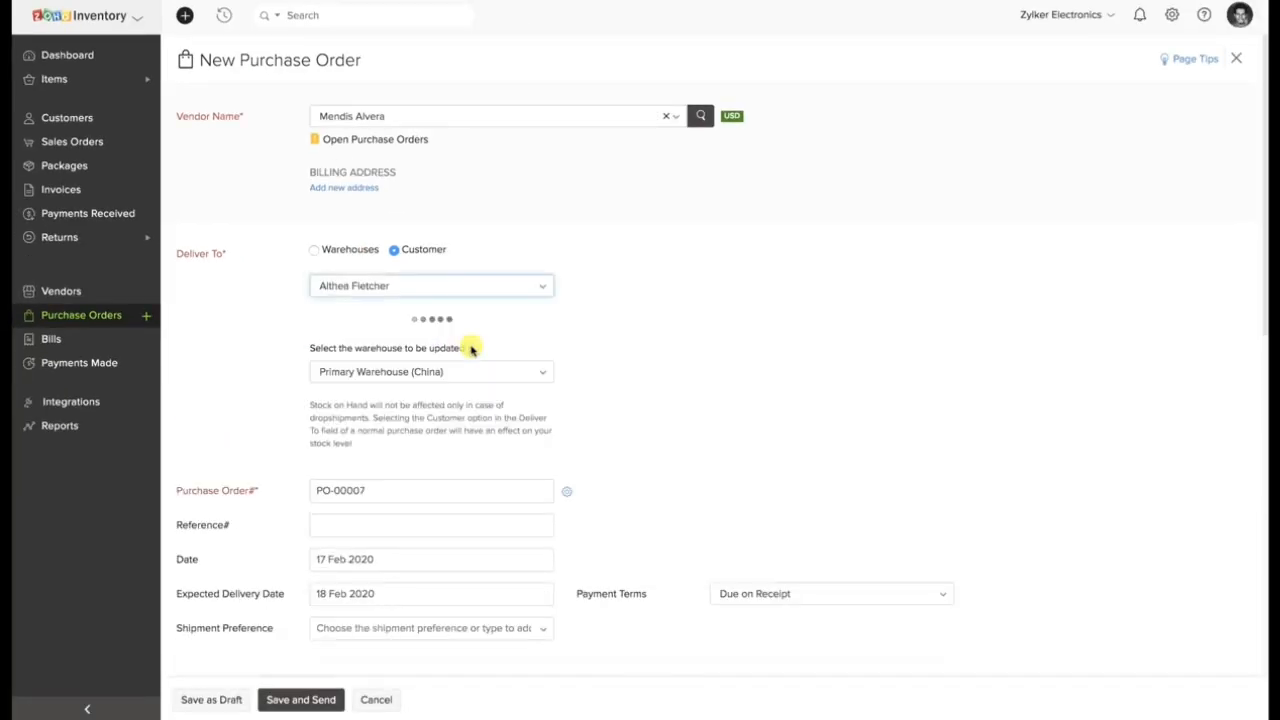
pyautogui.scroll(-5, 471, 347)
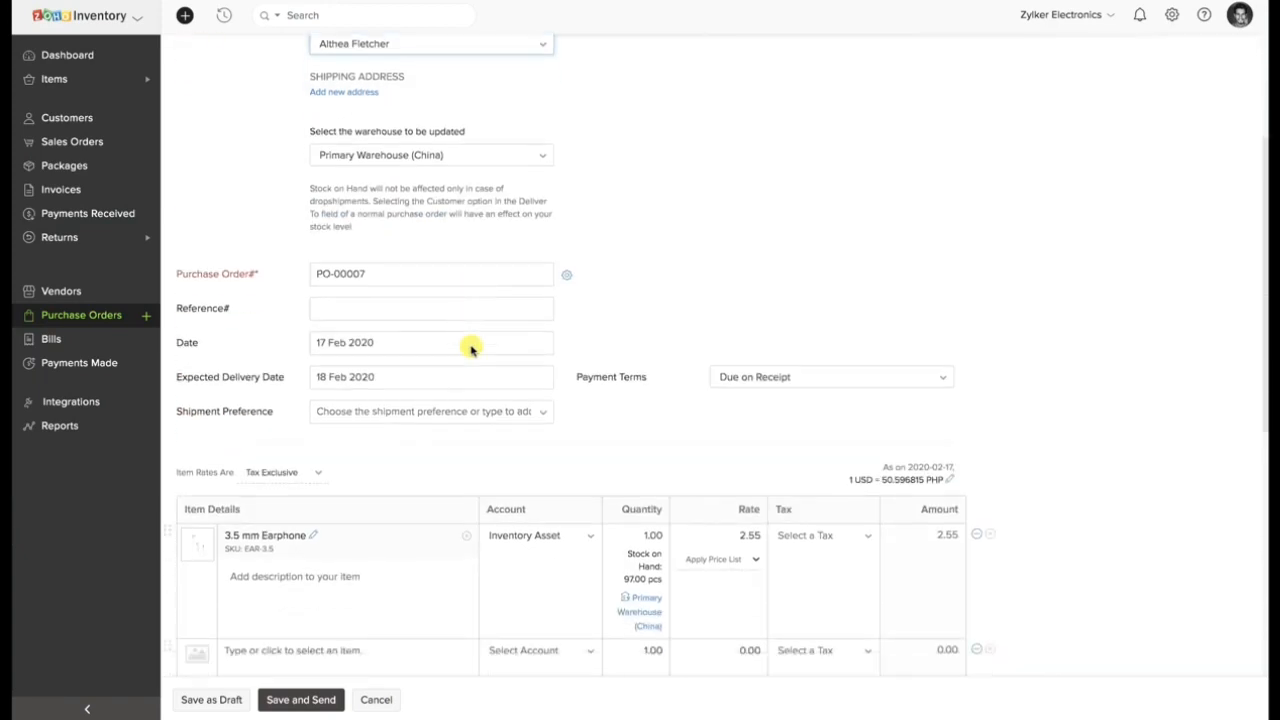
pyautogui.click(245, 700)
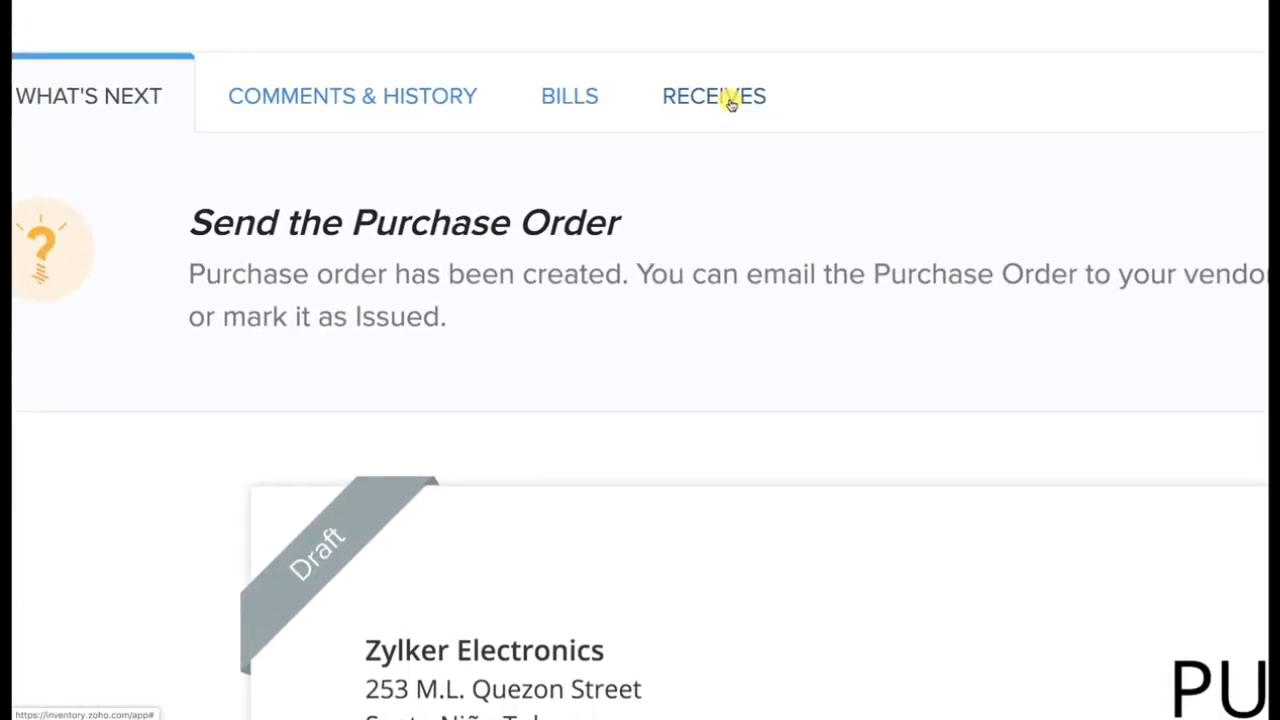
# Record a new purchase receive for the draft order with 1 unit of the 3.5 mm Earphone.
pyautogui.click(731, 100)
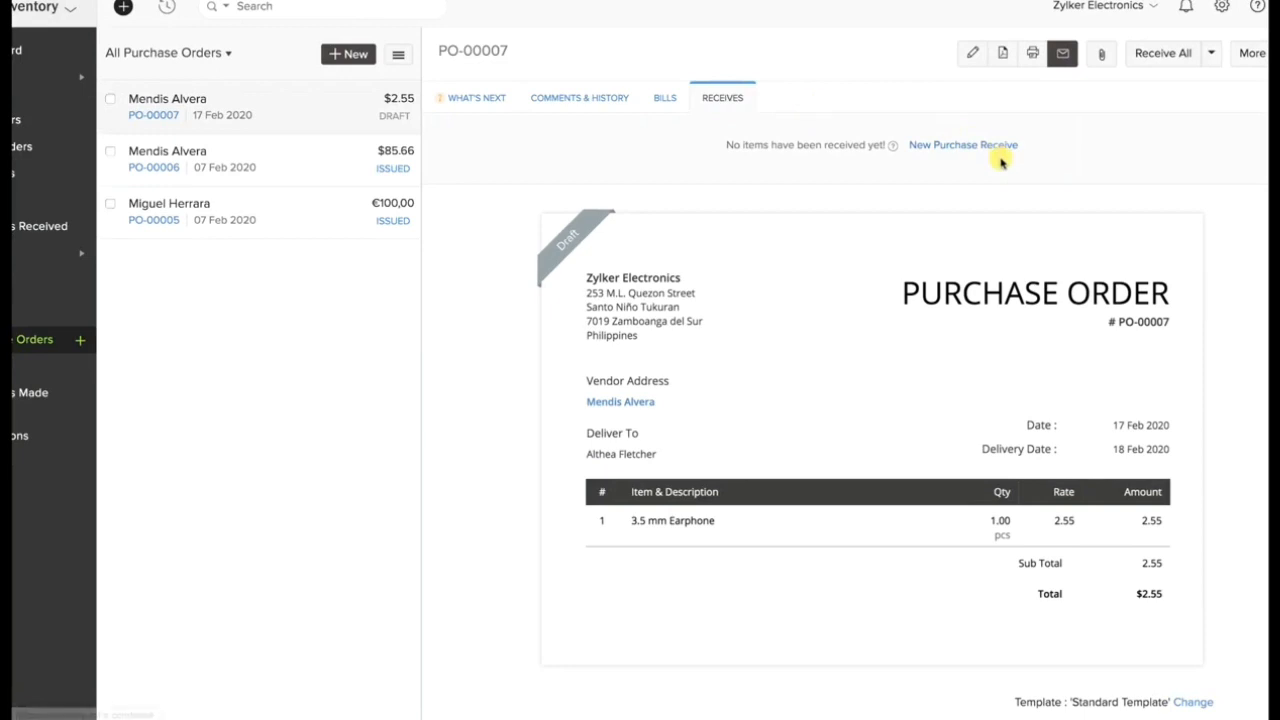
pyautogui.click(996, 147)
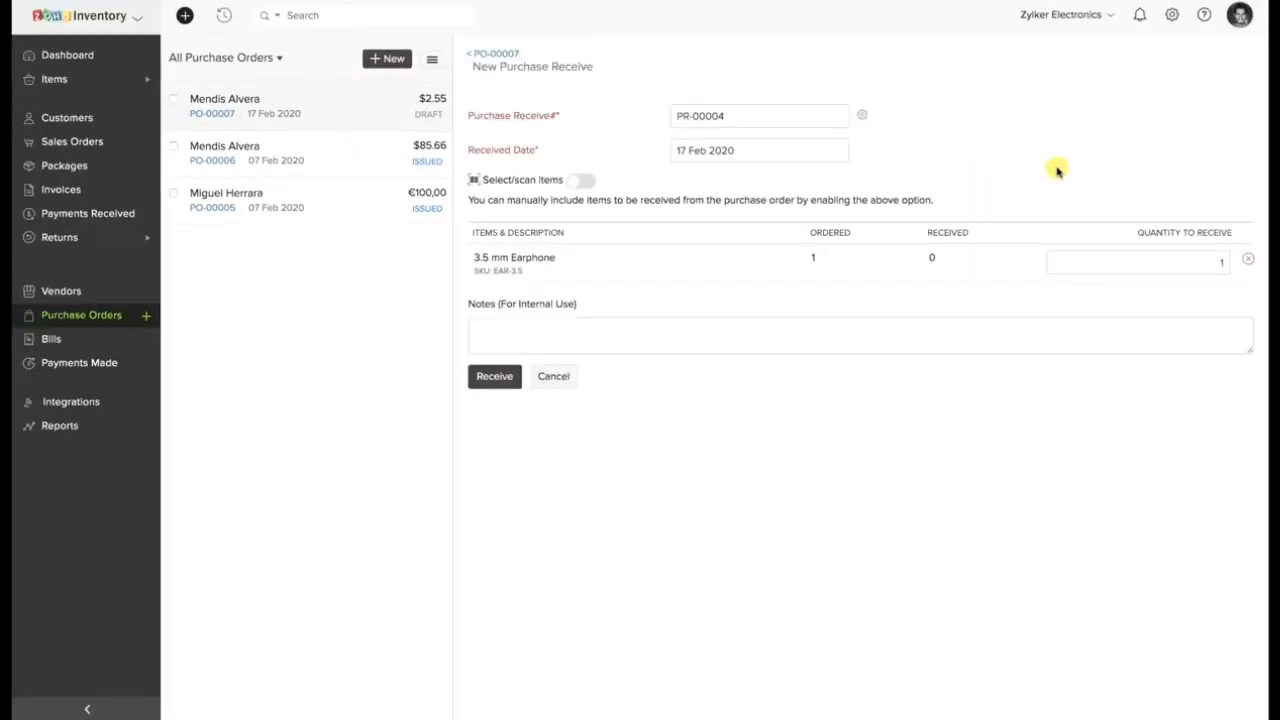
pyautogui.click(1181, 263)
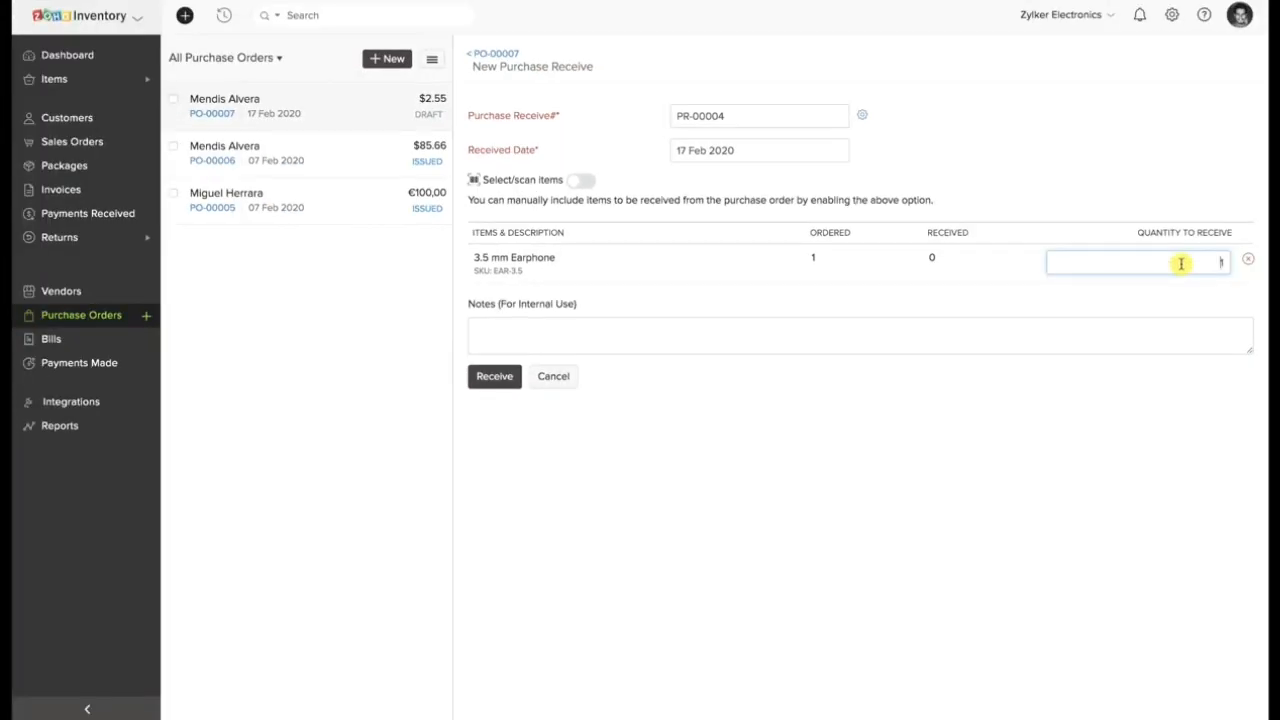
pyautogui.click(494, 376)
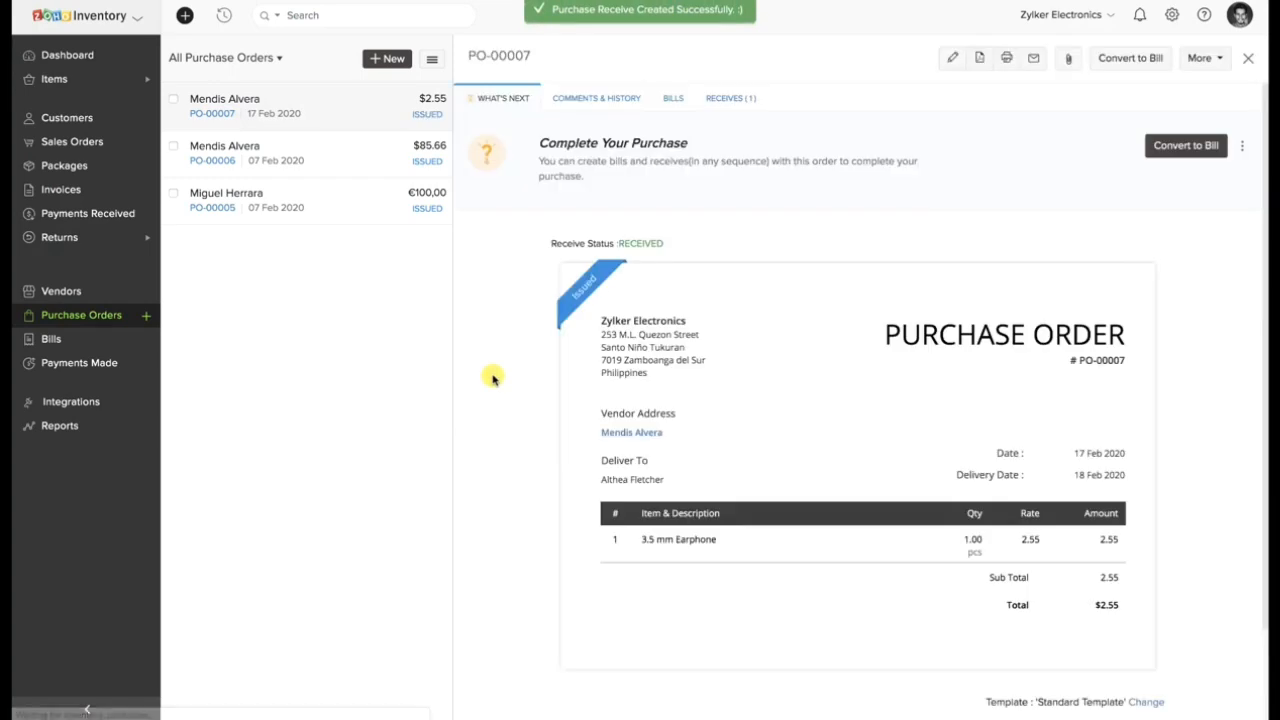
# Convert the order's purchase receive to a bill, enter 123456 as the bill number, and save the bill as open.
pyautogui.click(738, 103)
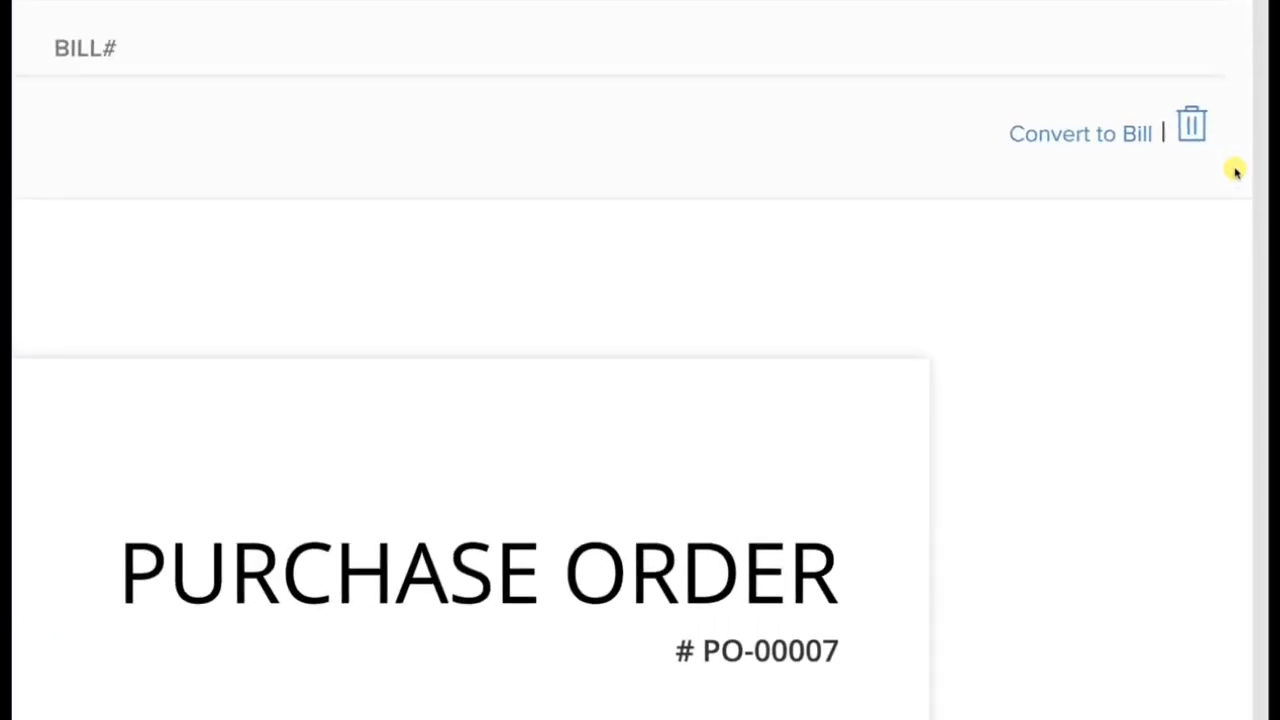
pyautogui.click(1090, 143)
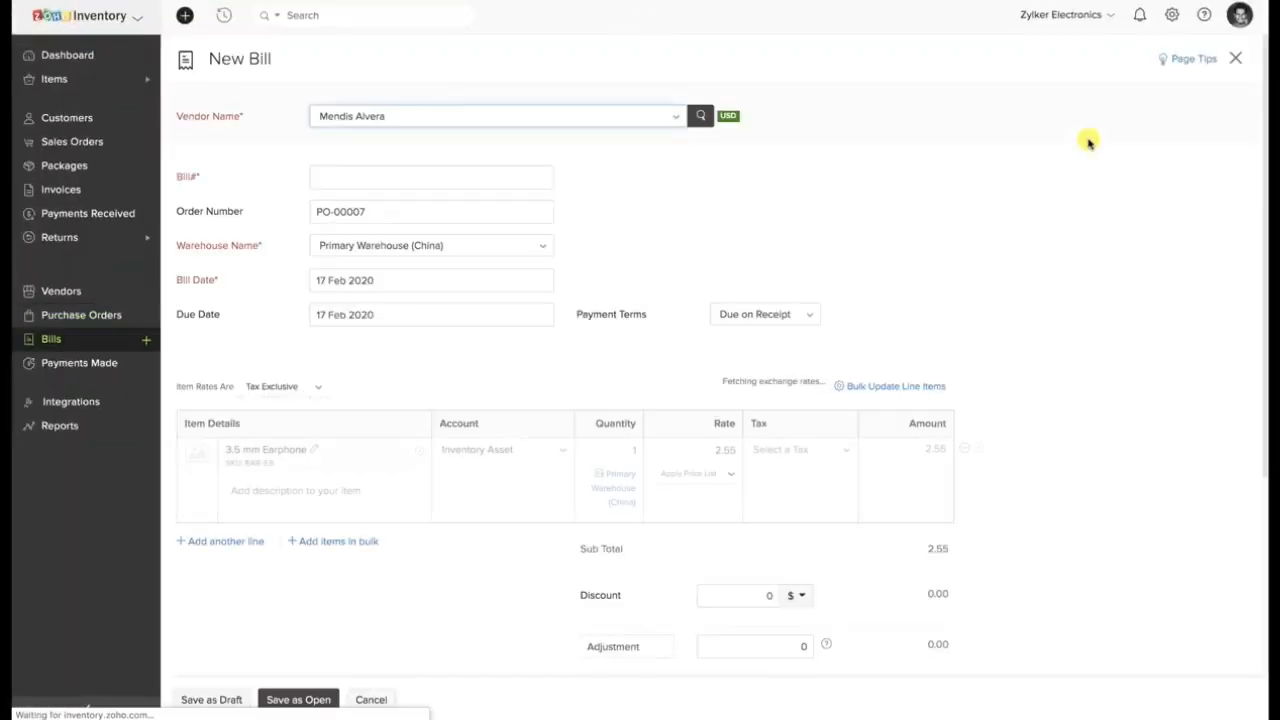
pyautogui.click(540, 178)
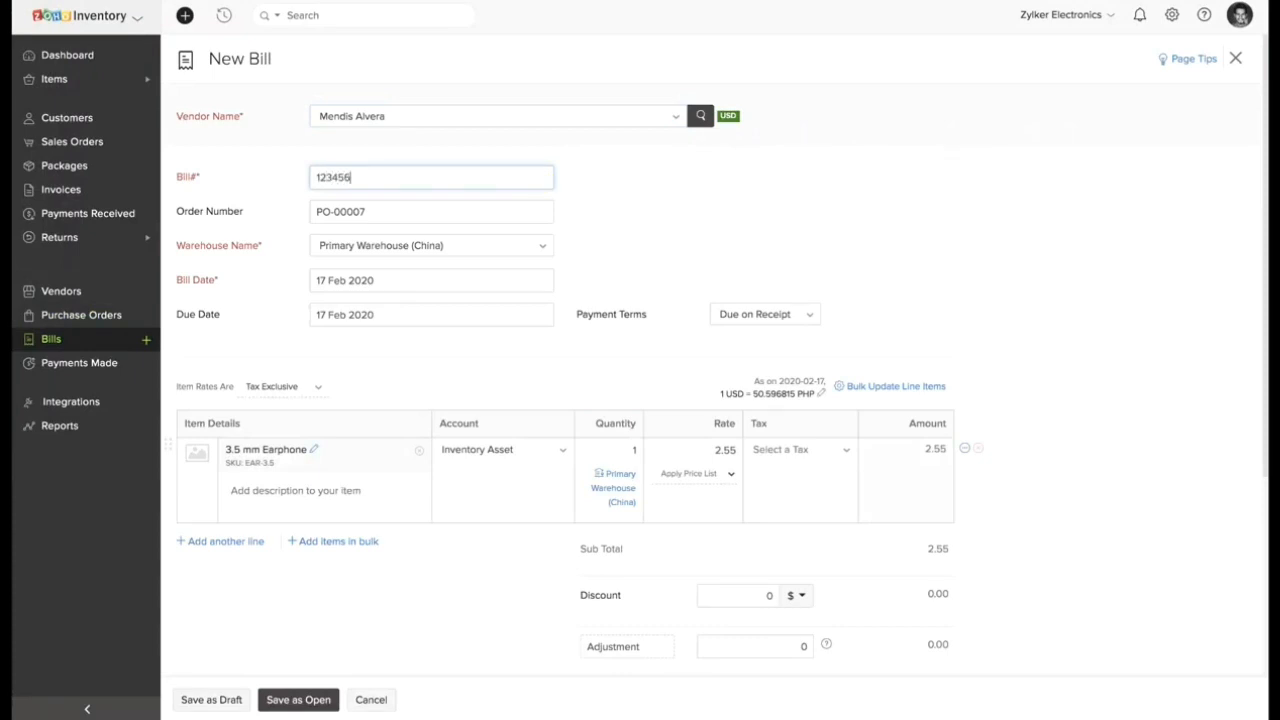
pyautogui.scroll(-3, 450, 276)
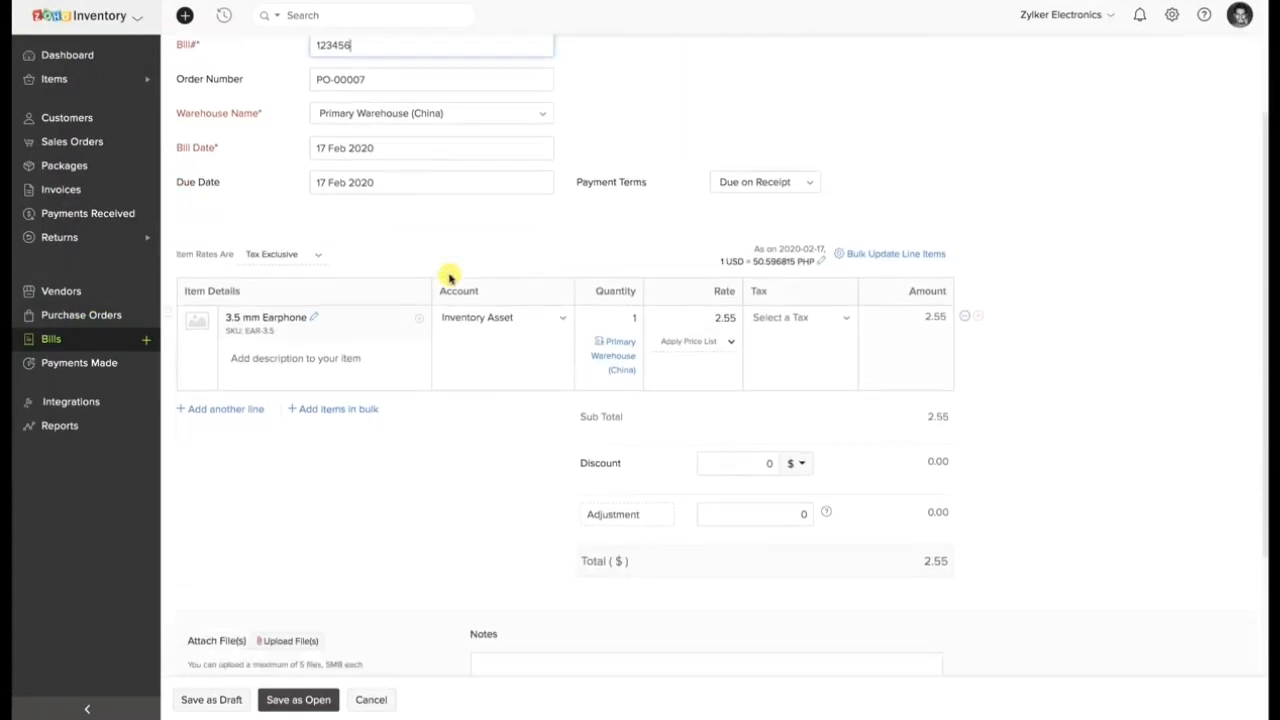
pyautogui.click(313, 700)
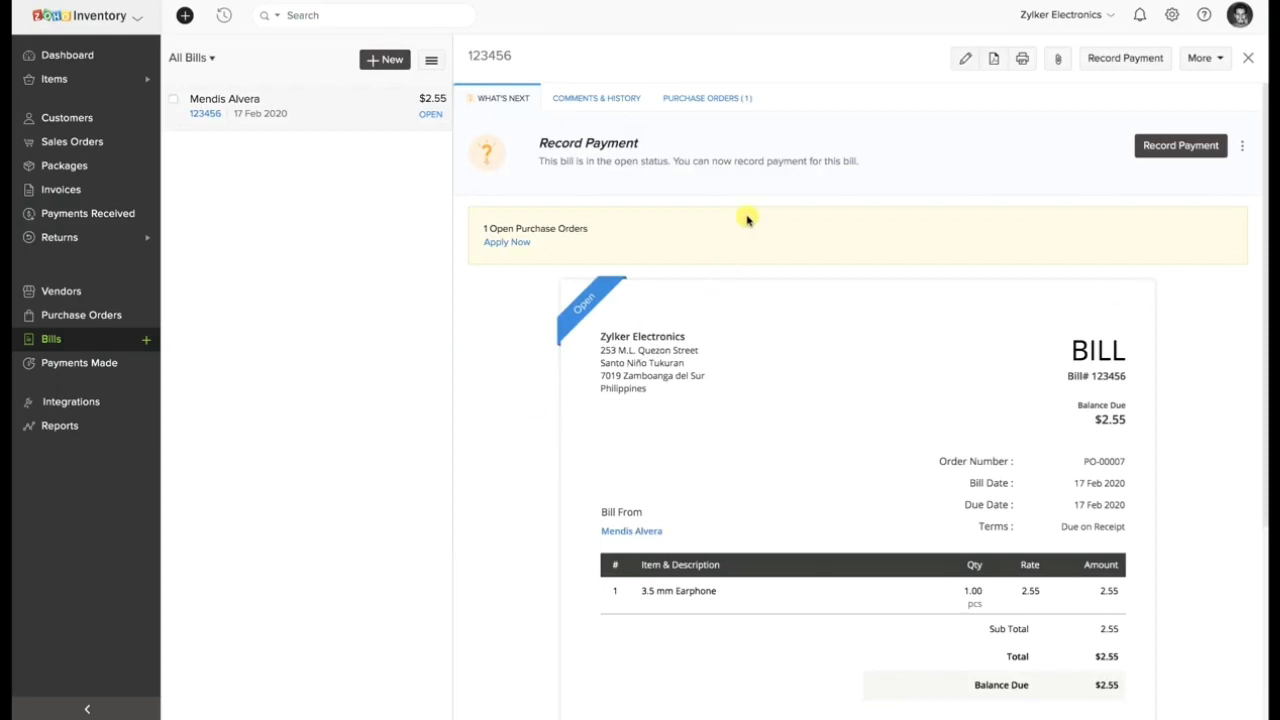
# Open the purchase order linked to the bill and check which bill number is recorded on its receive.
pyautogui.click(727, 101)
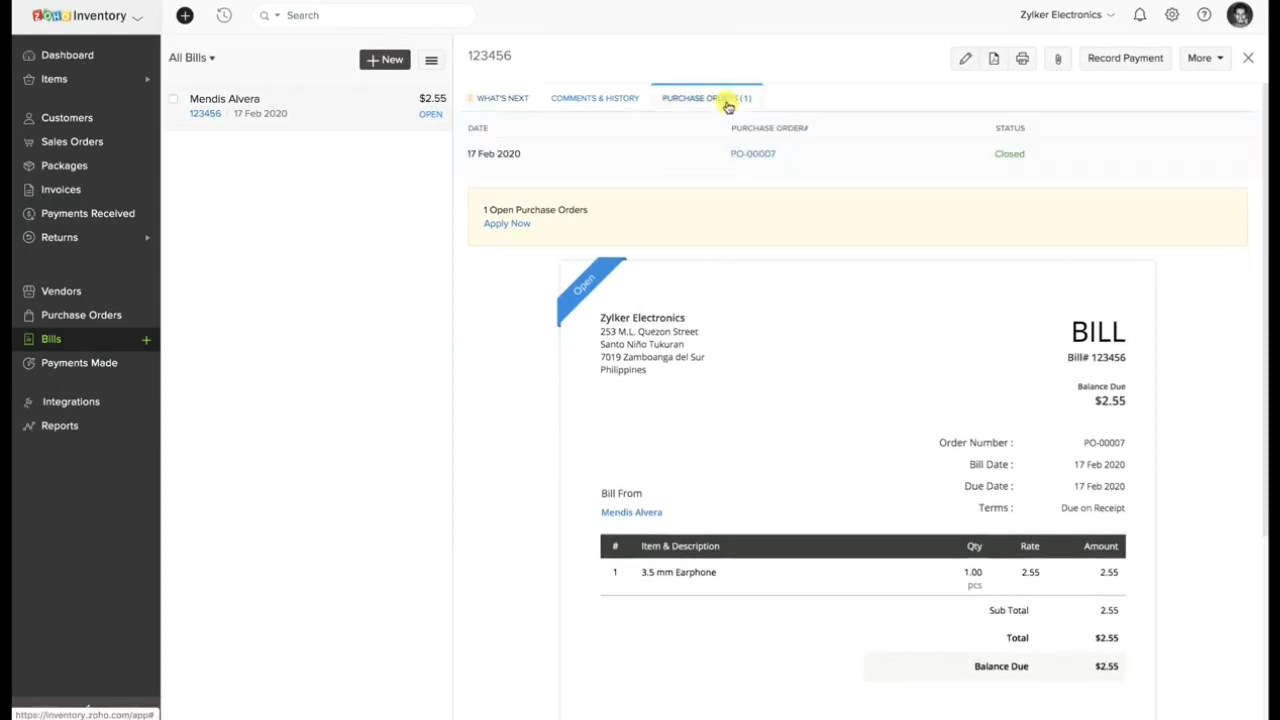
pyautogui.click(758, 153)
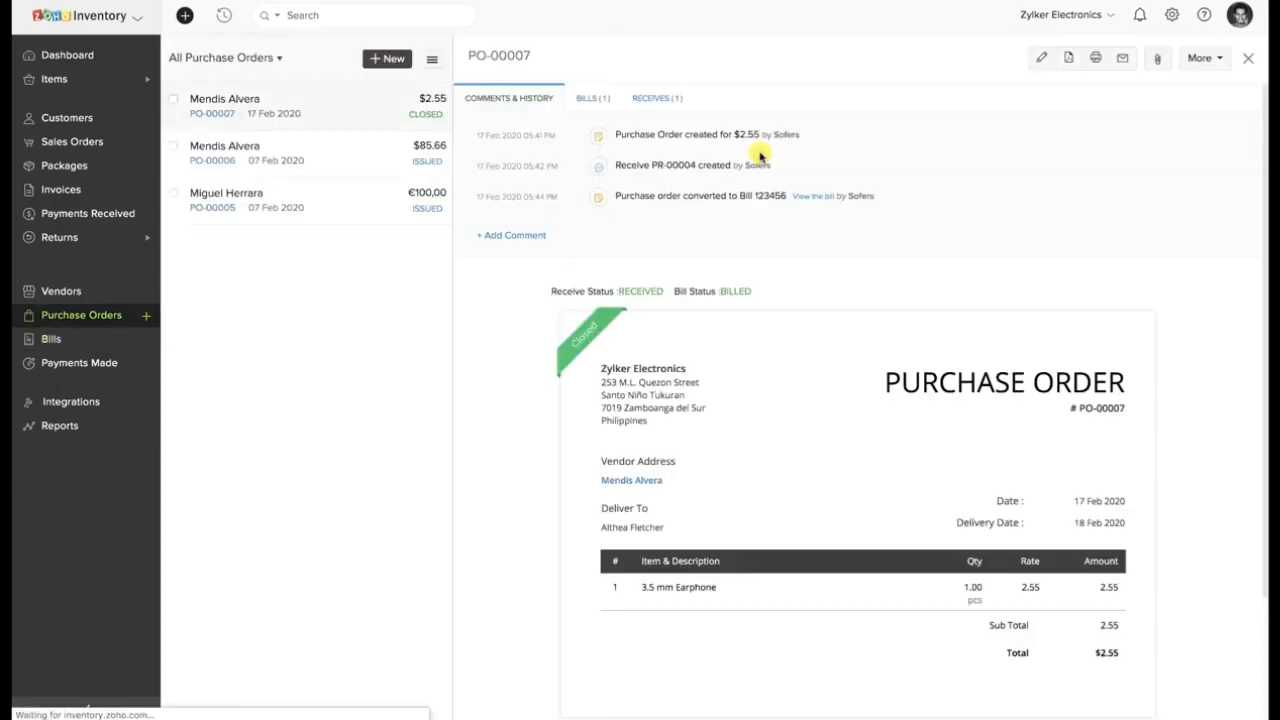
pyautogui.click(641, 97)
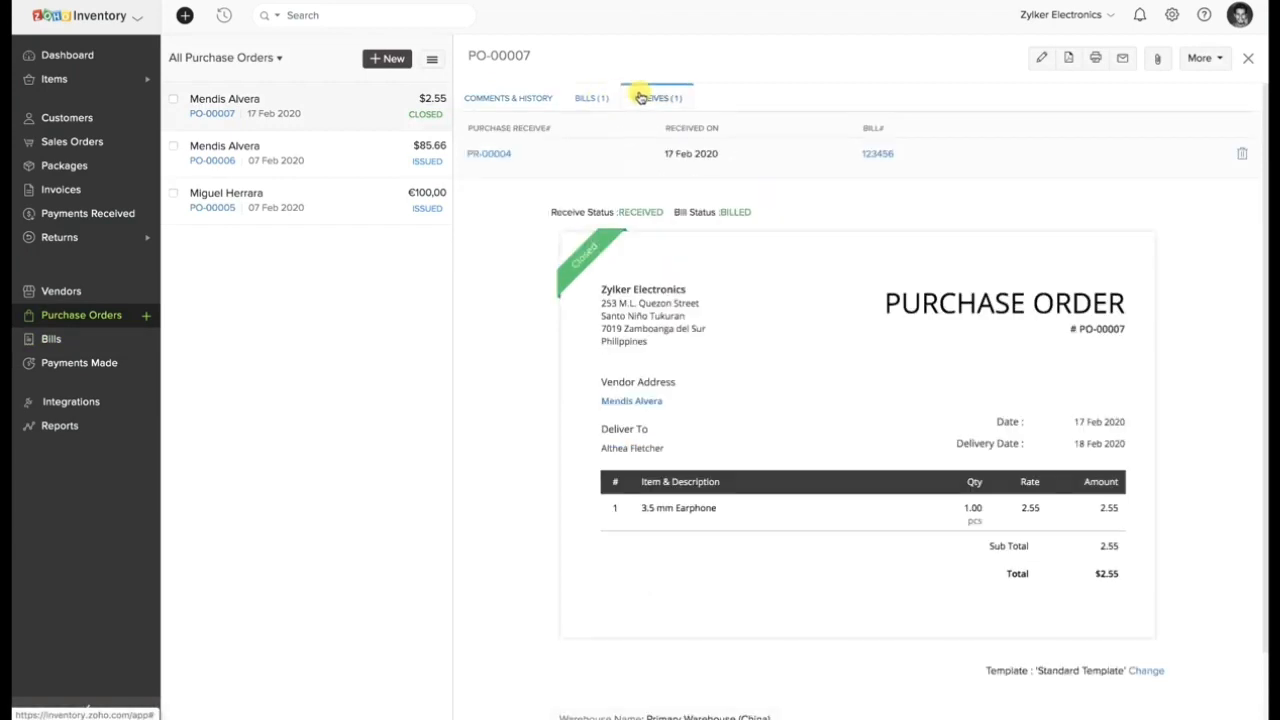
pyautogui.moveTo(850, 154); pyautogui.dragTo(891, 158)
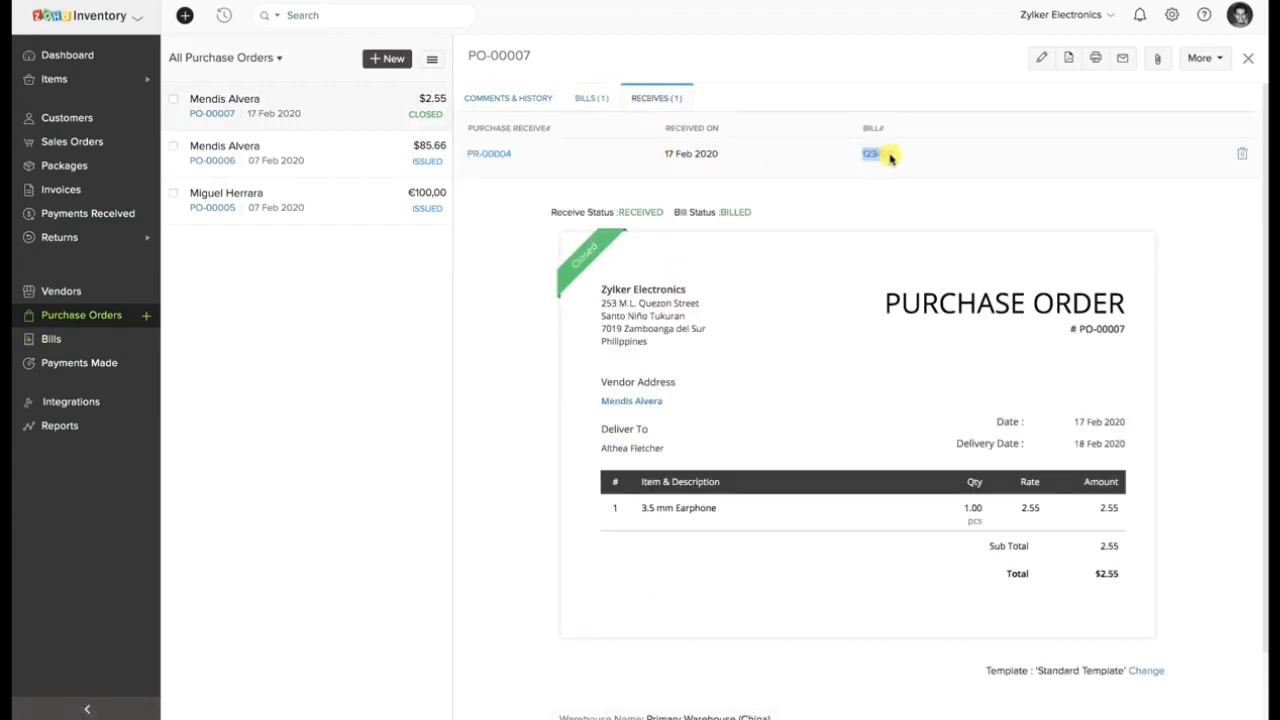
pyautogui.click(864, 207)
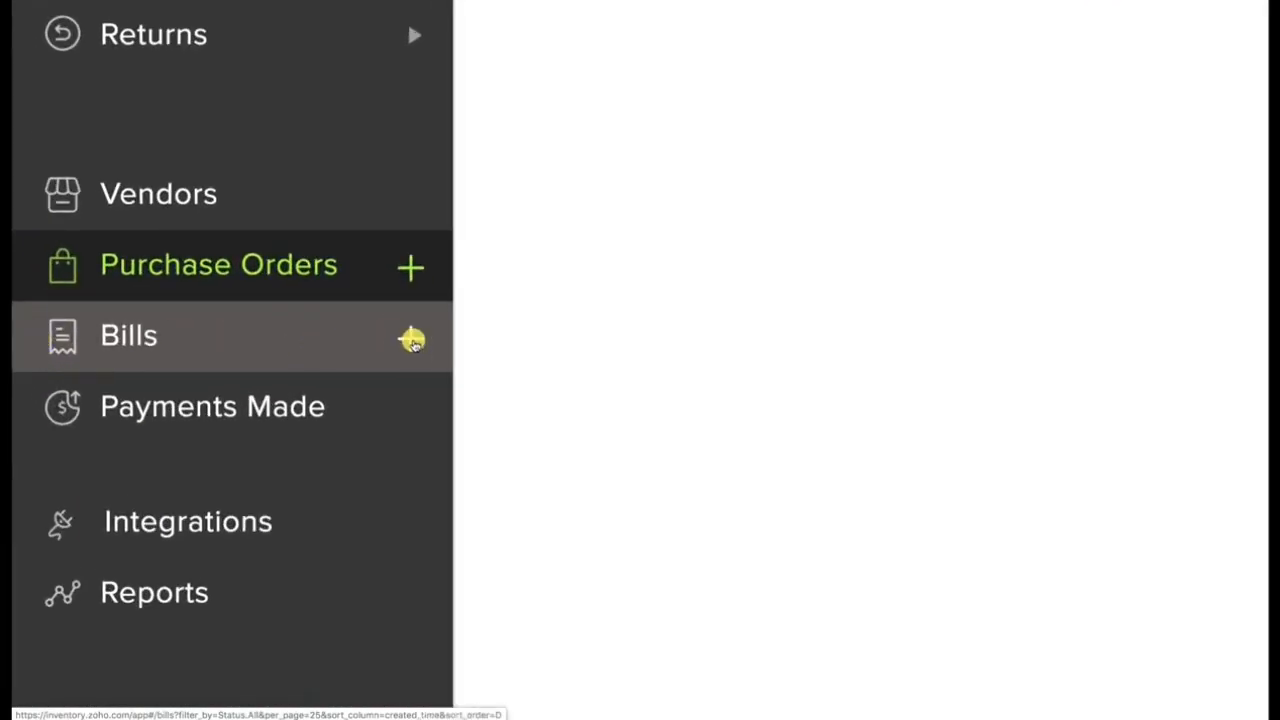
# Start a new bill for the second listed vendor with bill number B1 and bill date 17 Feb 2020.
pyautogui.click(412, 341)
pyautogui.click(437, 117)
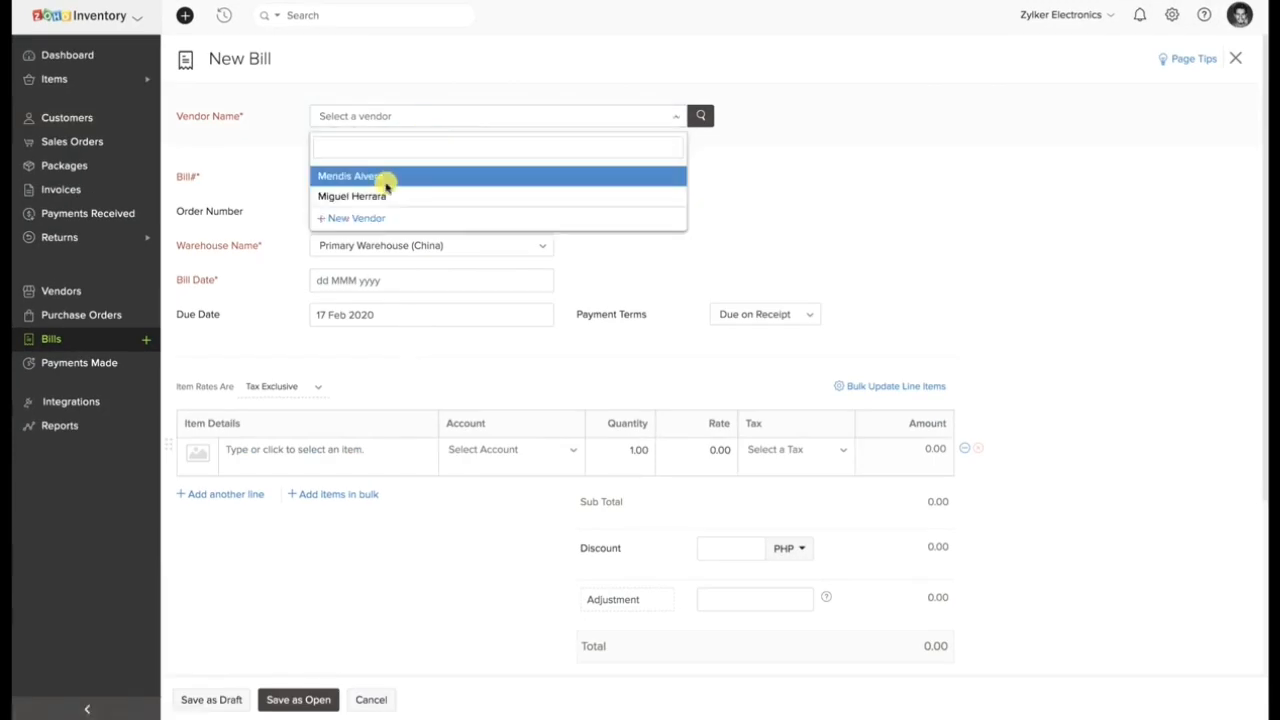
pyautogui.click(384, 195)
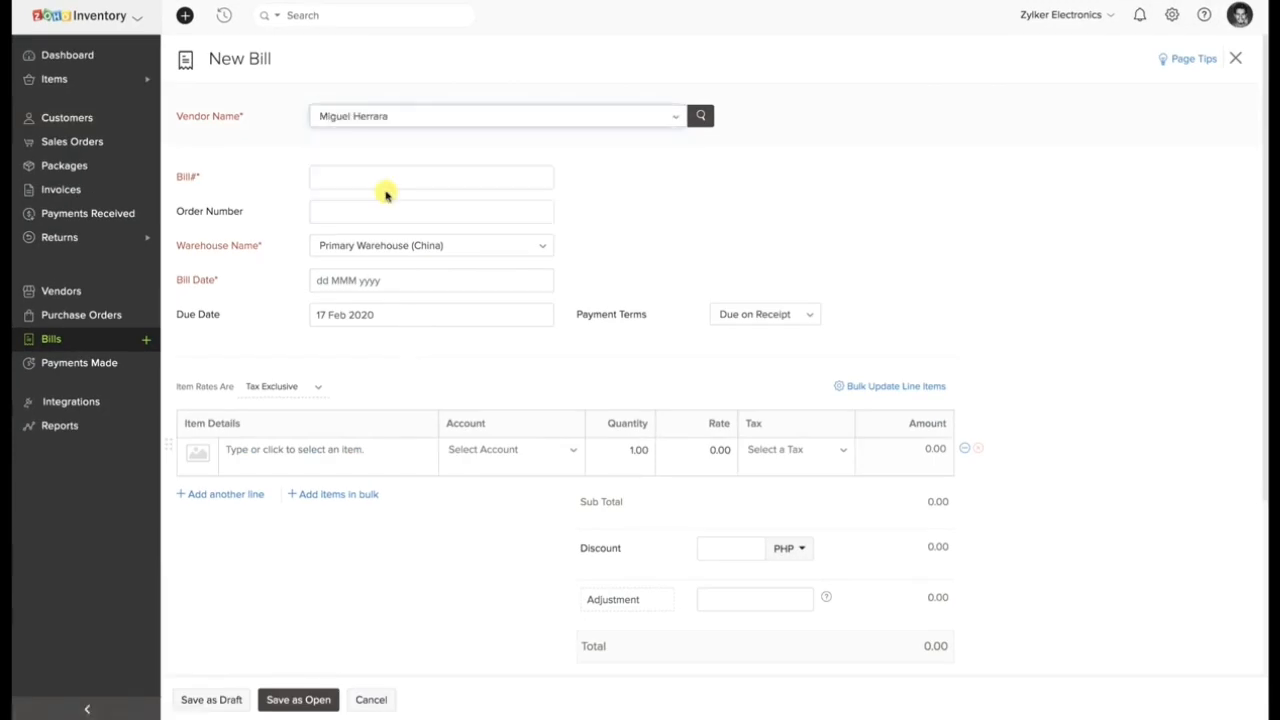
pyautogui.click(382, 180)
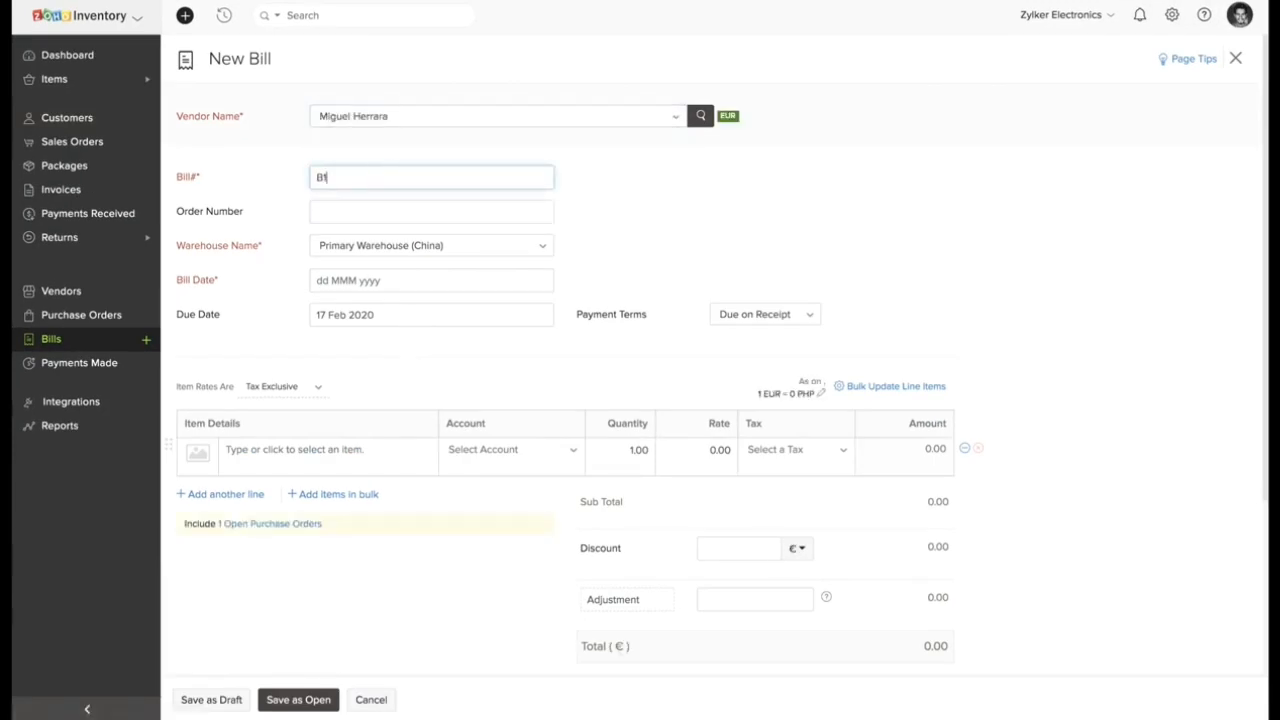
pyautogui.click(383, 278)
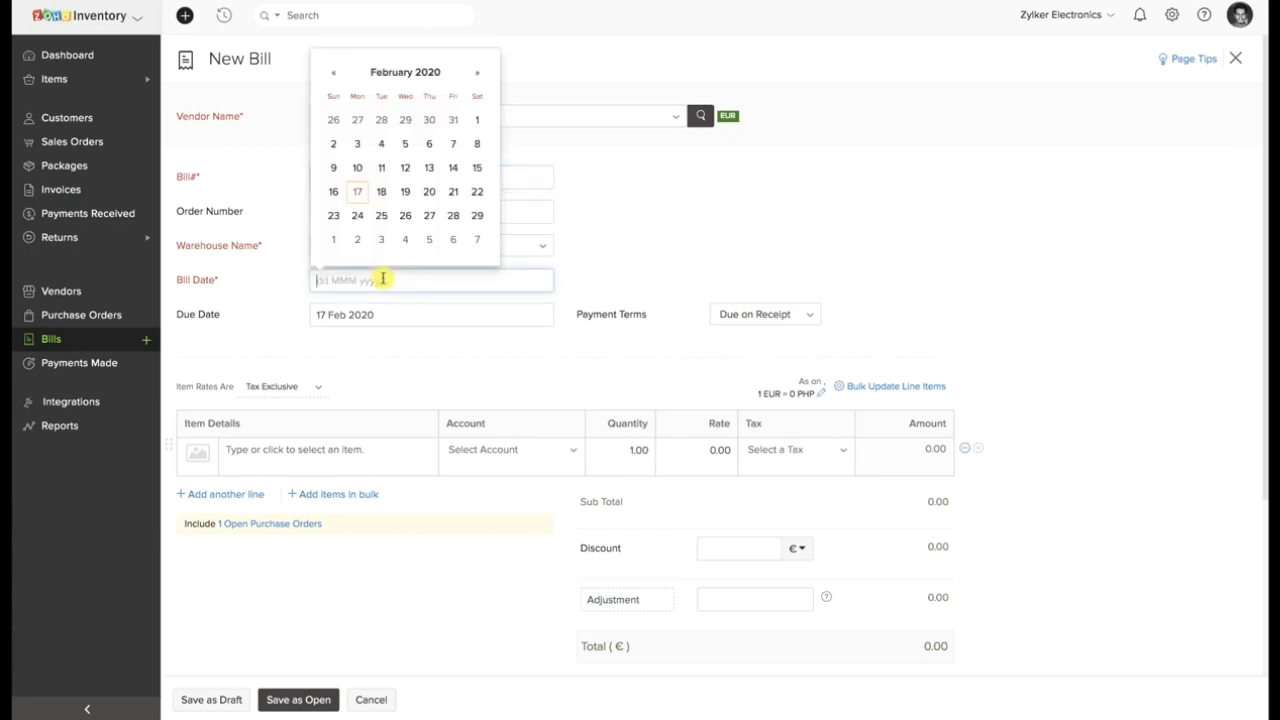
pyautogui.click(357, 191)
# Add the Apple Mouse as the bill's line item and save the bill as open.
pyautogui.click(309, 451)
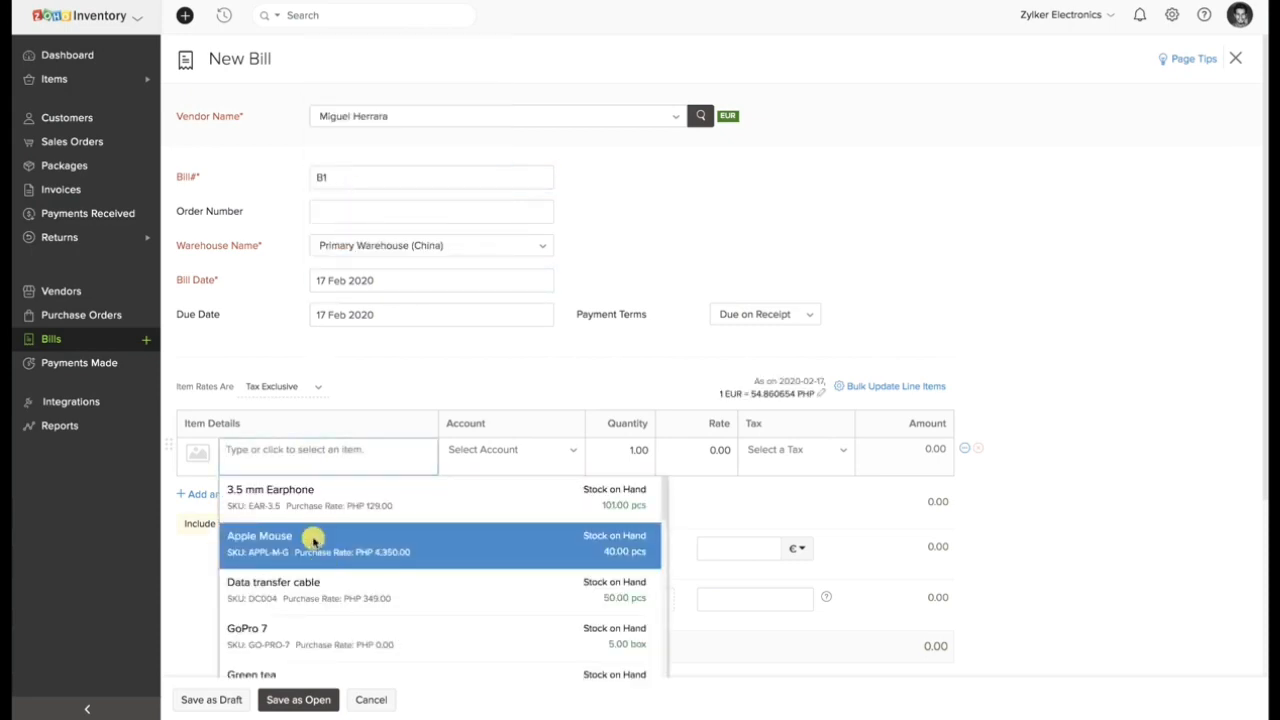
pyautogui.click(314, 537)
pyautogui.scroll(-3, 607, 448)
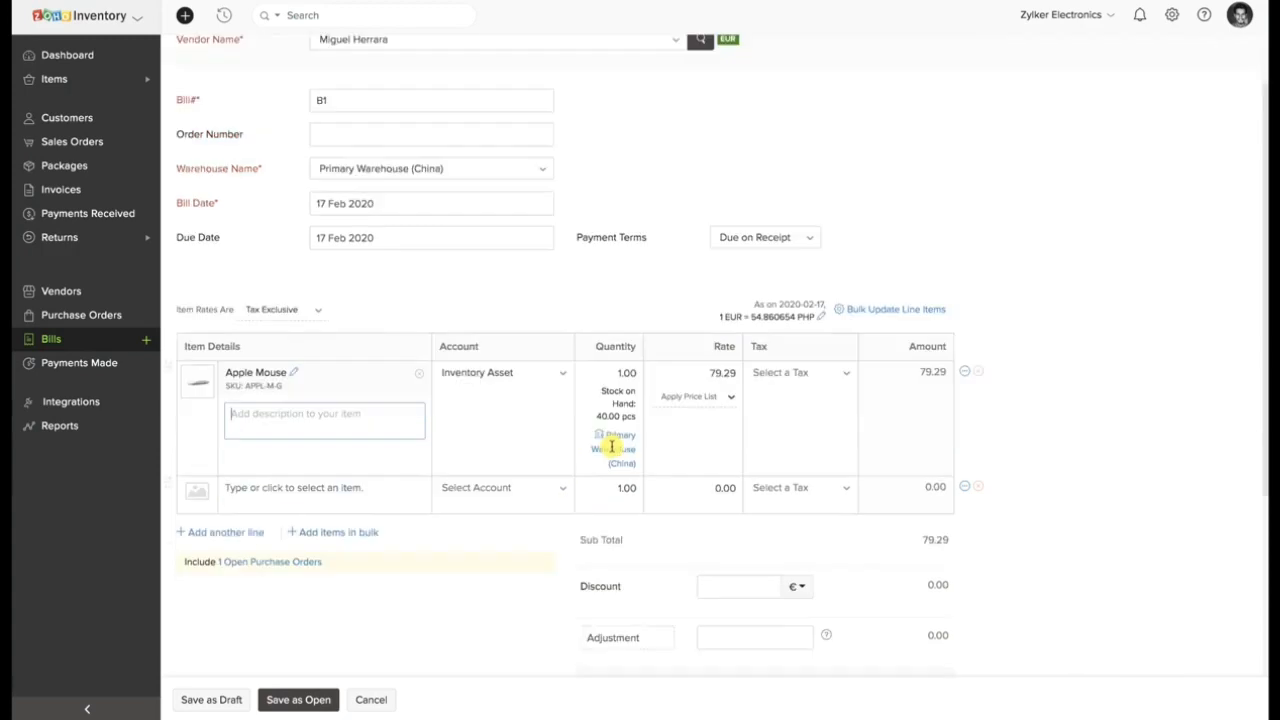
pyautogui.click(330, 697)
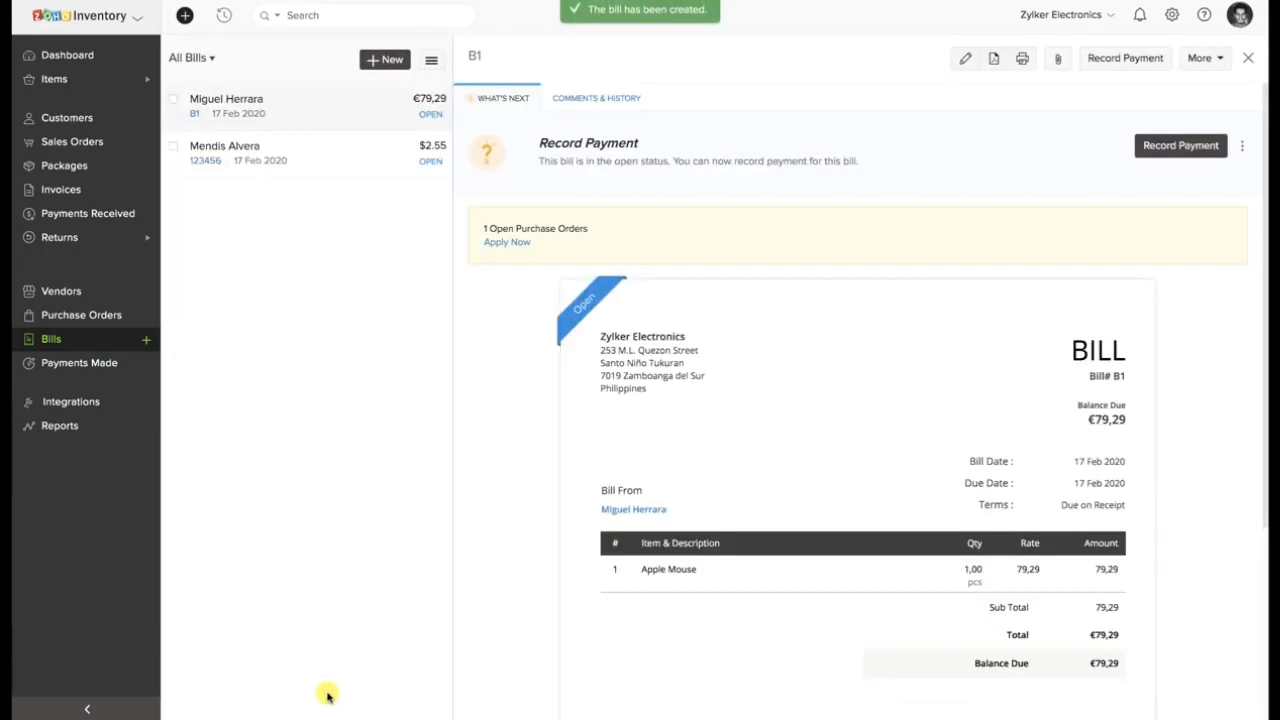
# Convert the issued Apple Mouse purchase order to a bill, enter bill number B123, and save the bill as open.
pyautogui.click(46, 318)
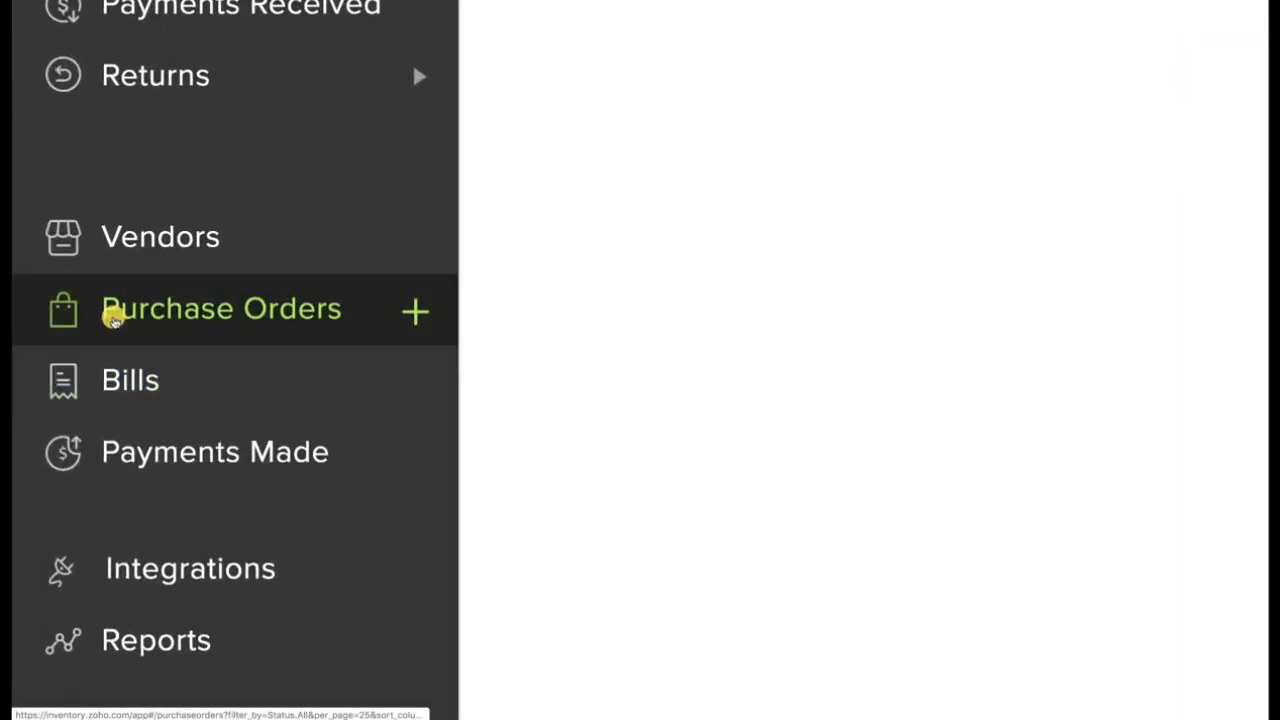
pyautogui.click(480, 157)
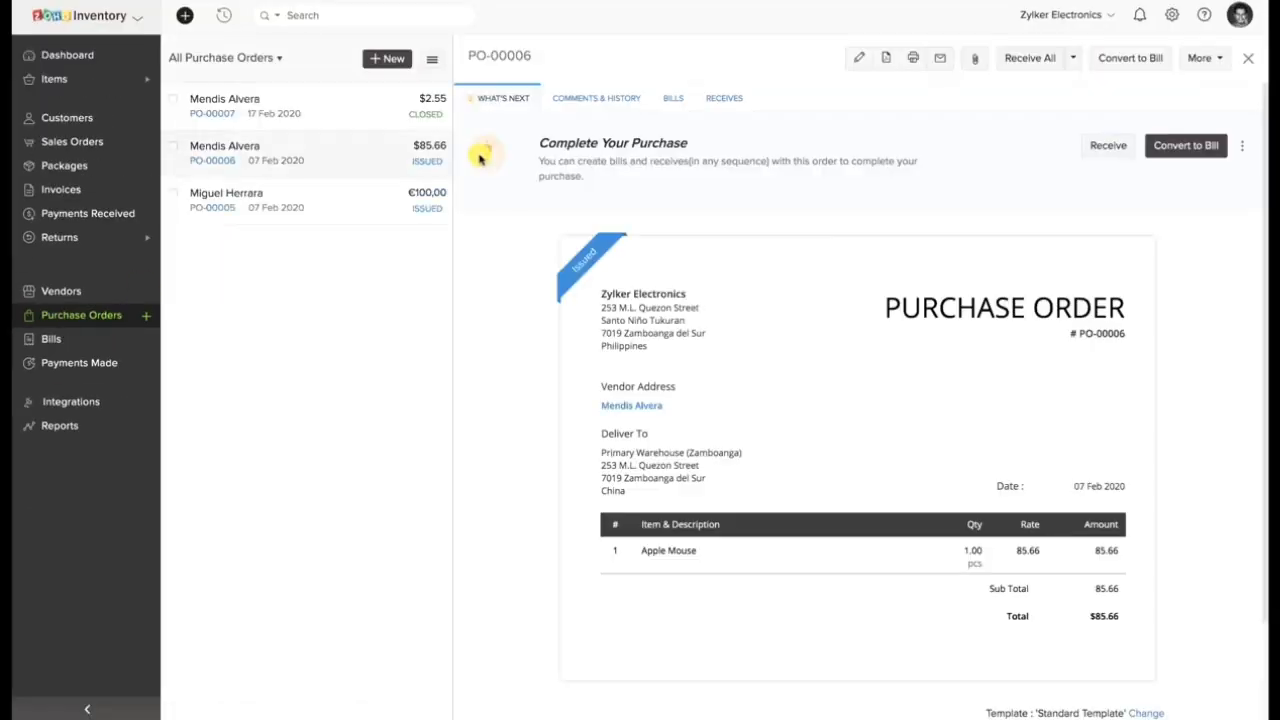
pyautogui.click(1125, 57)
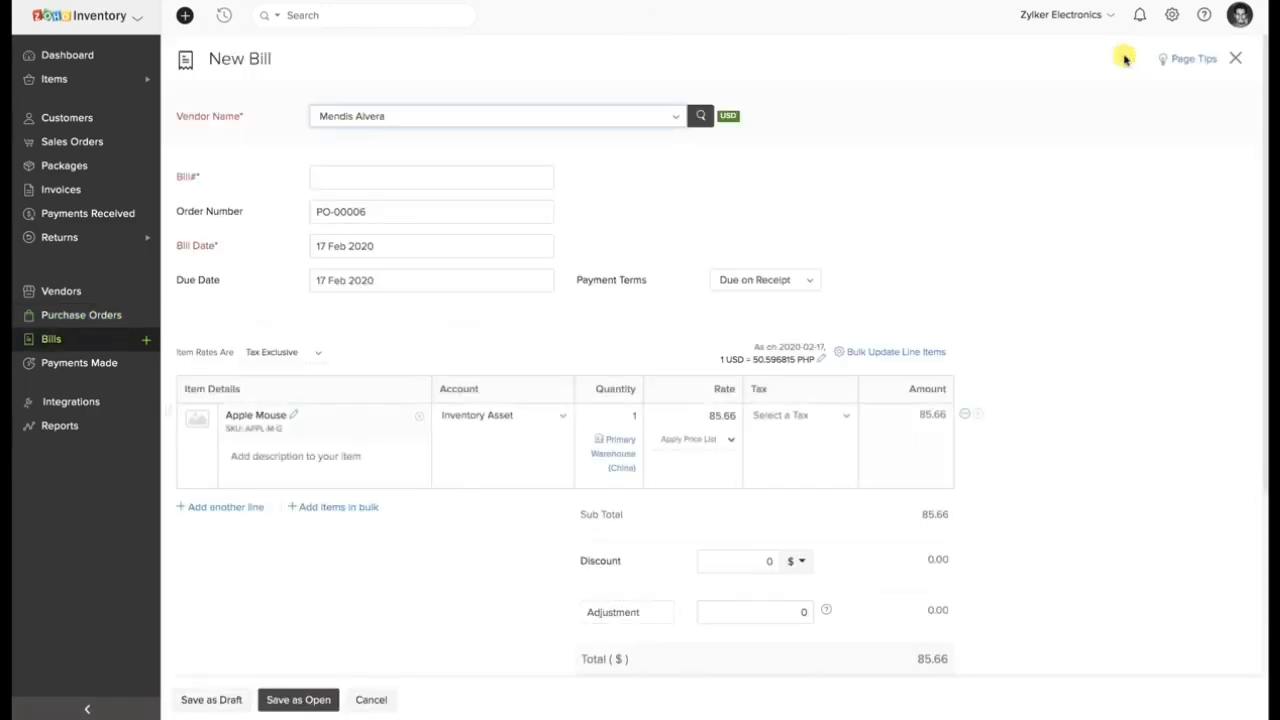
pyautogui.click(532, 178)
pyautogui.click(303, 697)
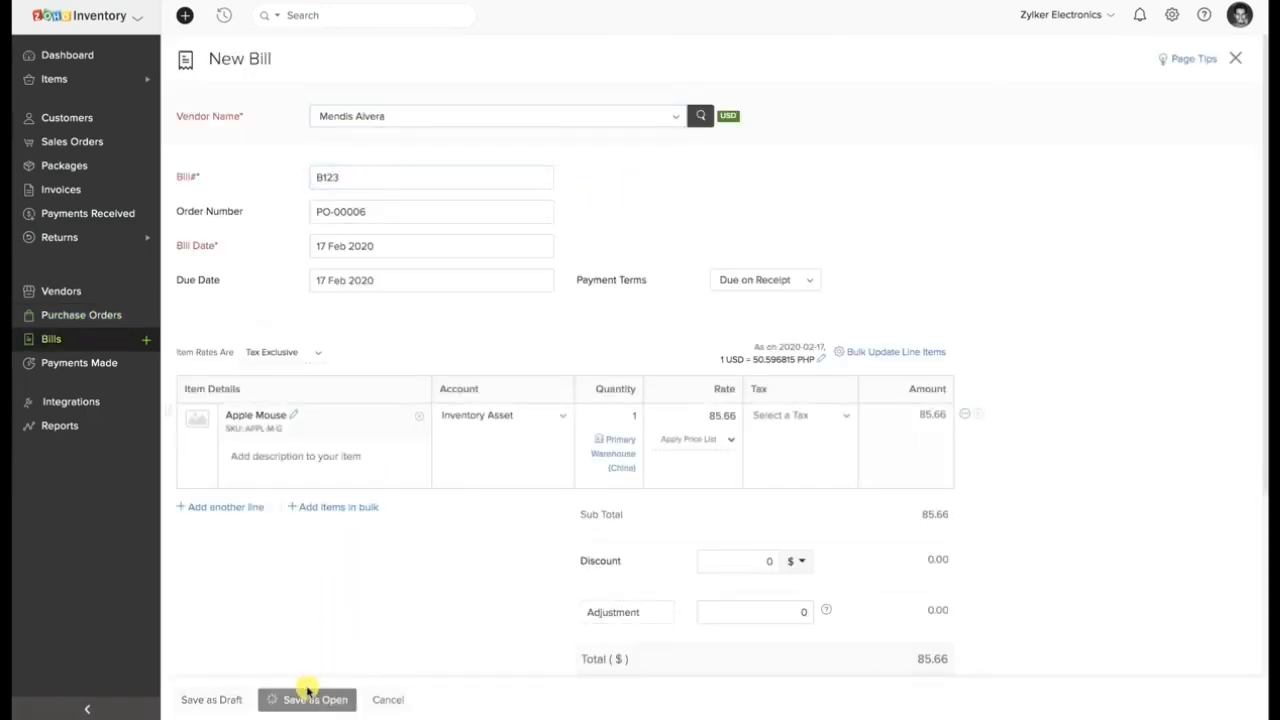
# Check the bill linked to the billed purchase order, return to the full order list, and start a new purchase order.
pyautogui.click(756, 153)
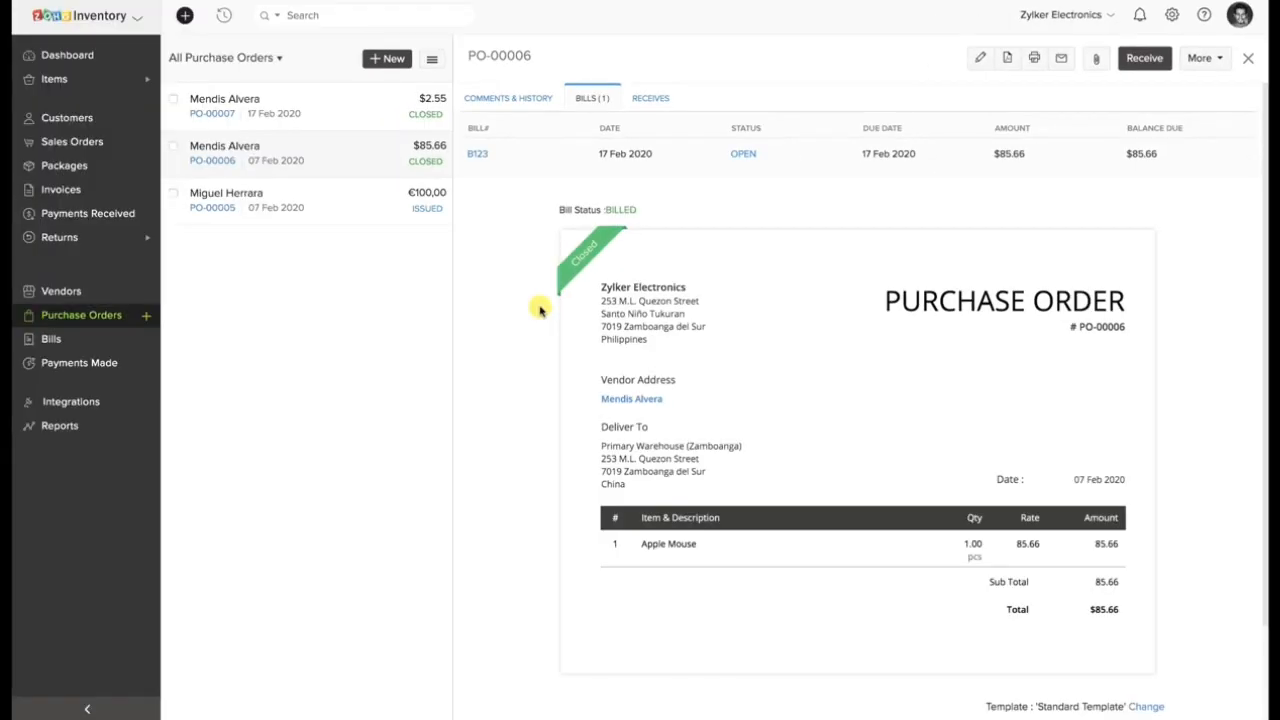
pyautogui.click(369, 207)
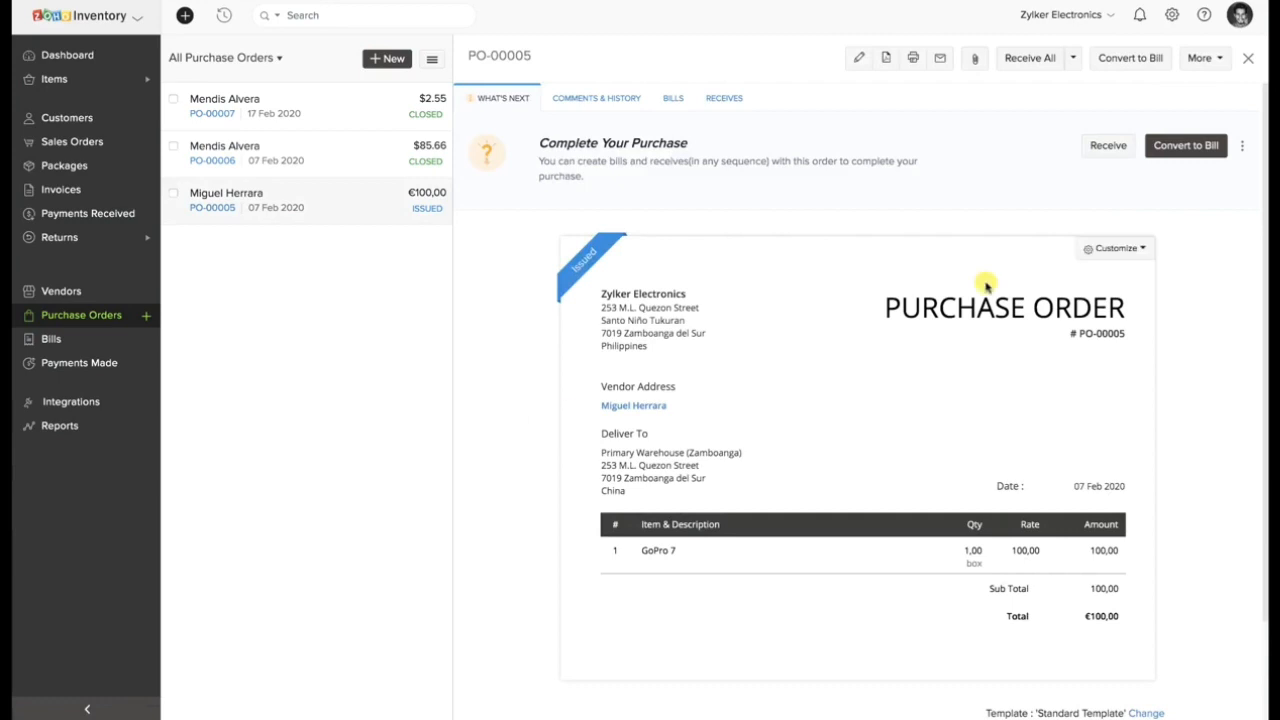
pyautogui.click(1224, 62)
pyautogui.click(1080, 106)
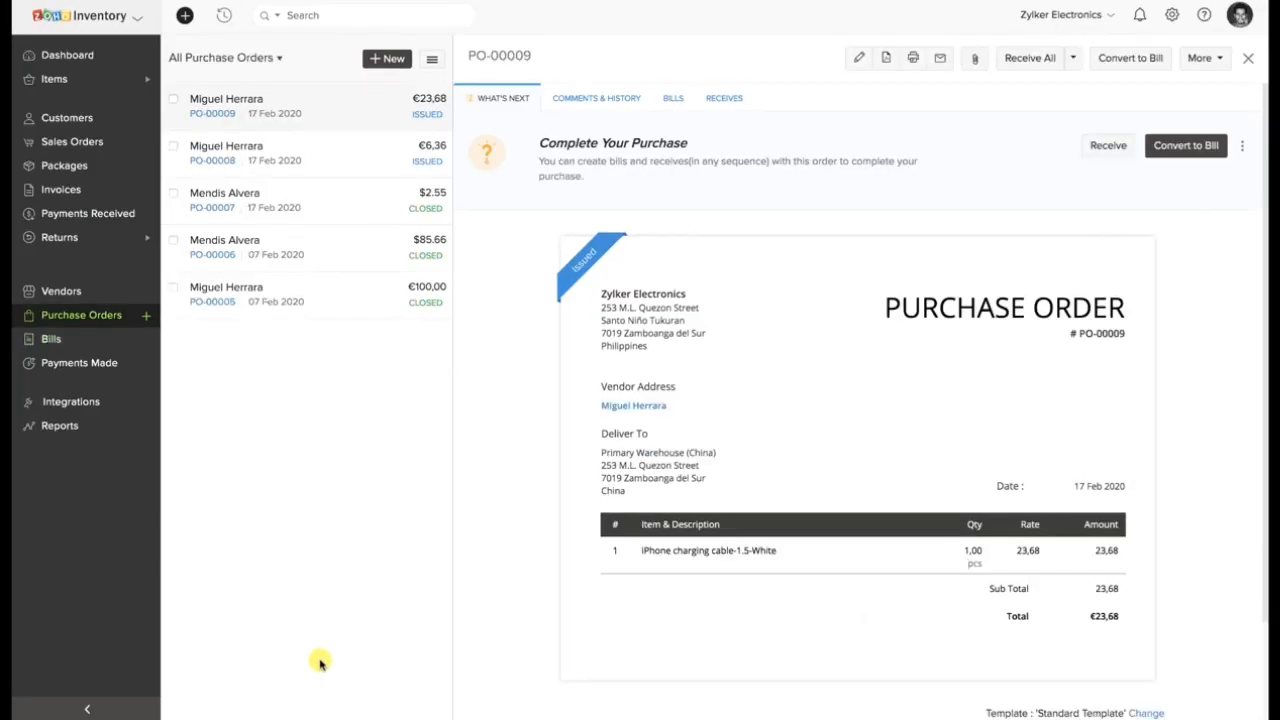
# Start a new bill for the second listed vendor and include the items of both open purchase orders.
pyautogui.click(45, 341)
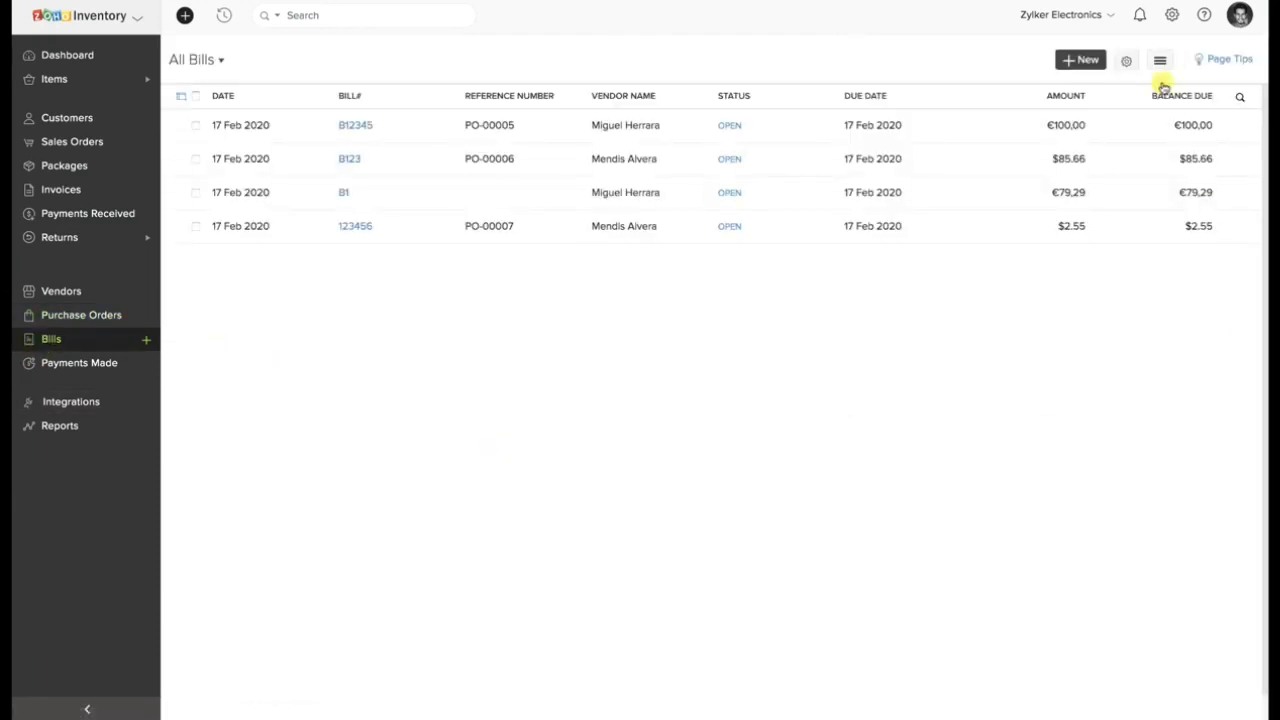
pyautogui.click(1063, 62)
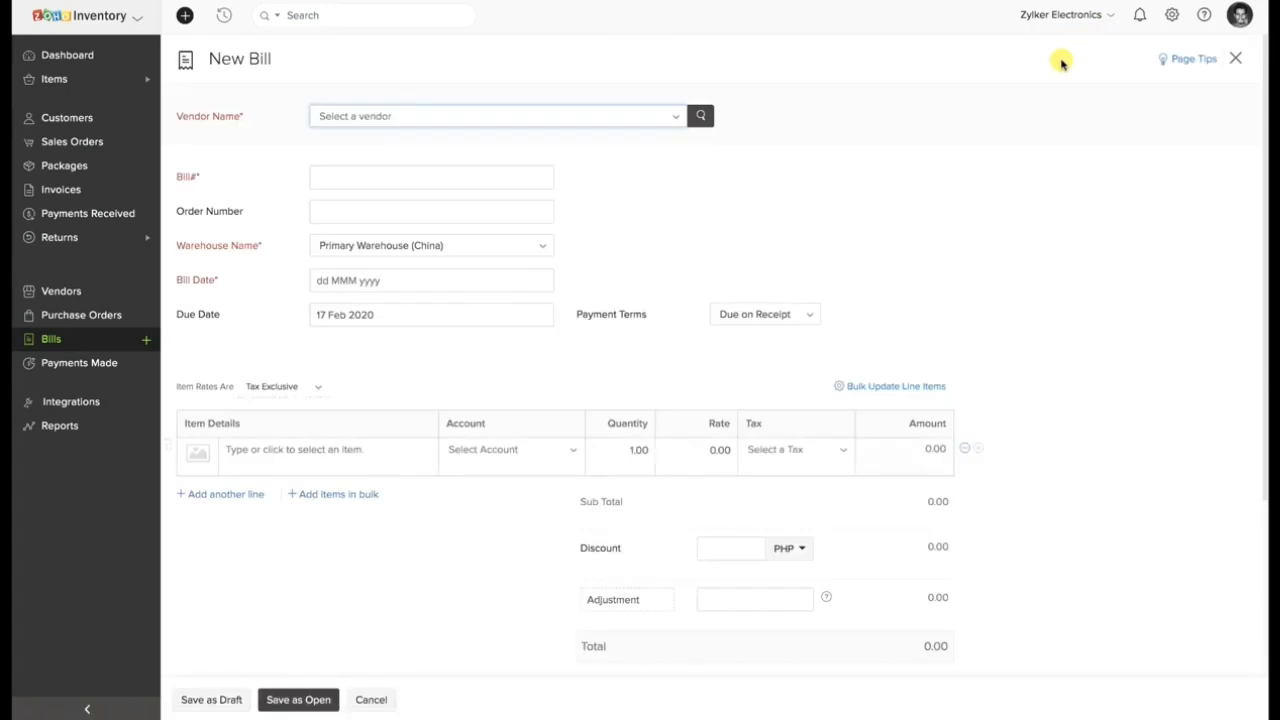
pyautogui.click(626, 116)
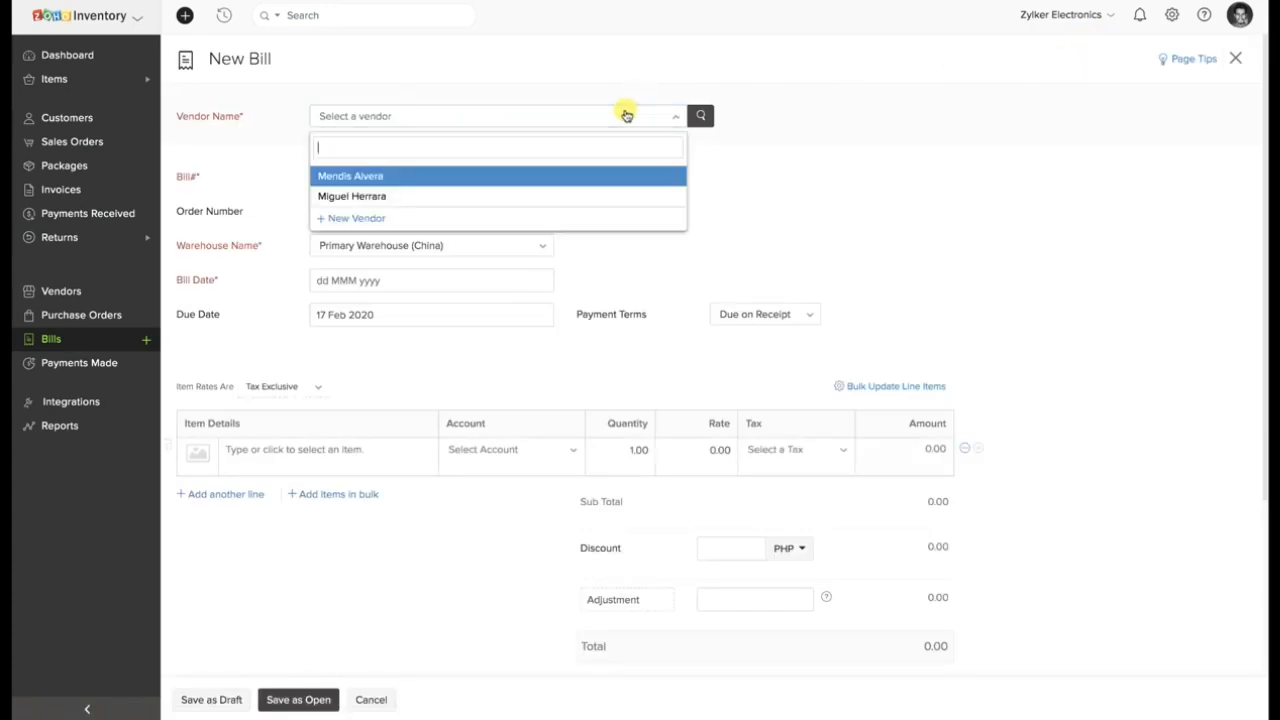
pyautogui.click(576, 194)
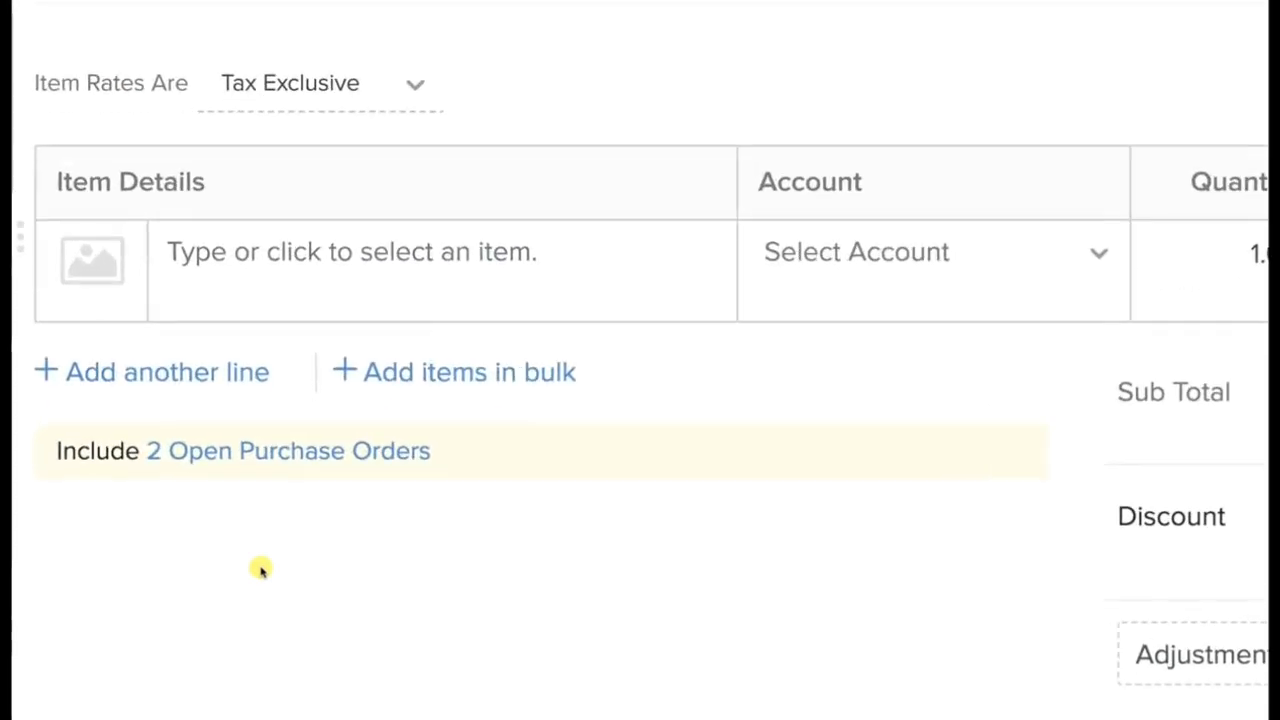
pyautogui.click(309, 451)
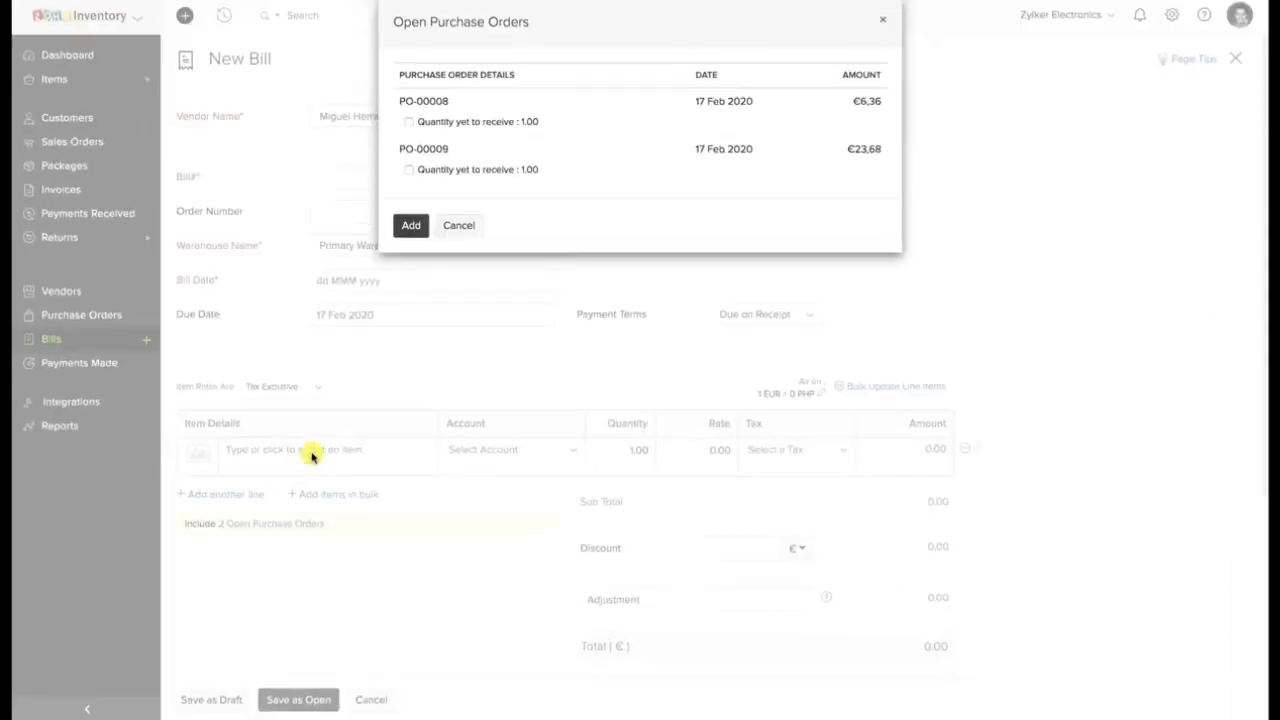
pyautogui.click(409, 122)
pyautogui.click(409, 170)
pyautogui.click(418, 226)
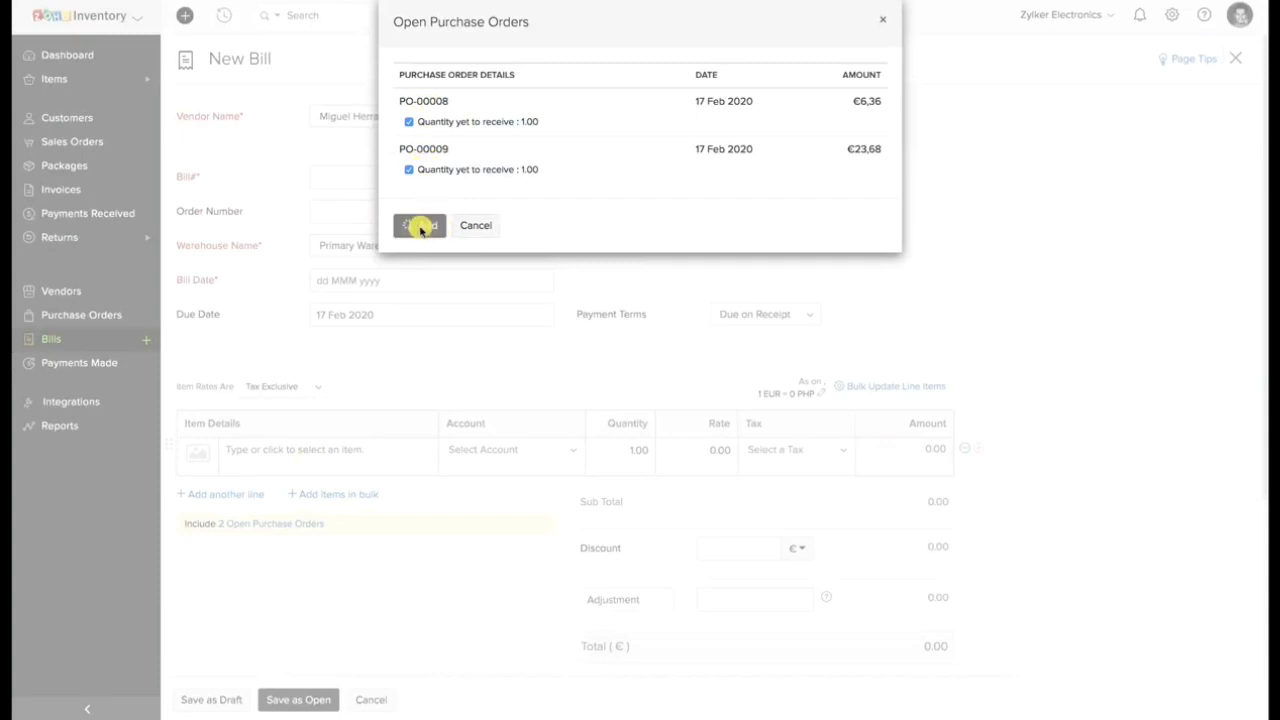
# Set the bill number to B11 and the bill date to 17 Feb 2020, and save the bill as open.
pyautogui.click(418, 180)
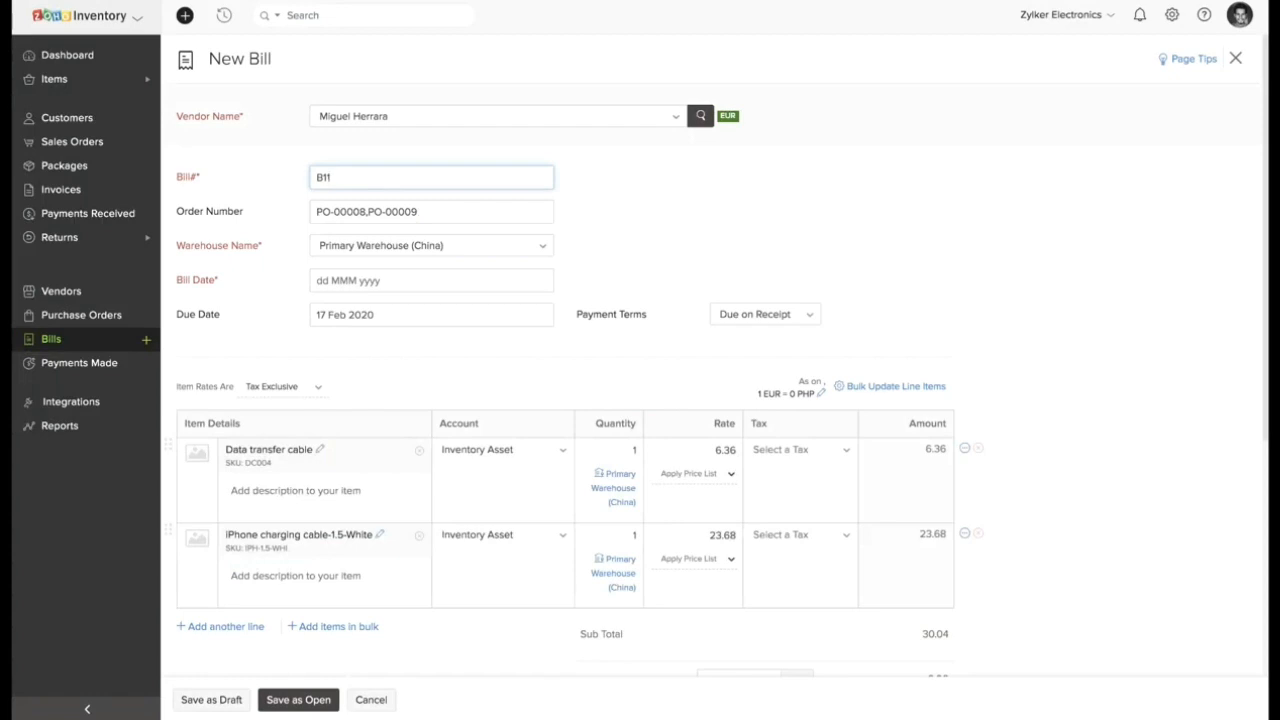
pyautogui.scroll(-5, 423, 371)
pyautogui.click(306, 699)
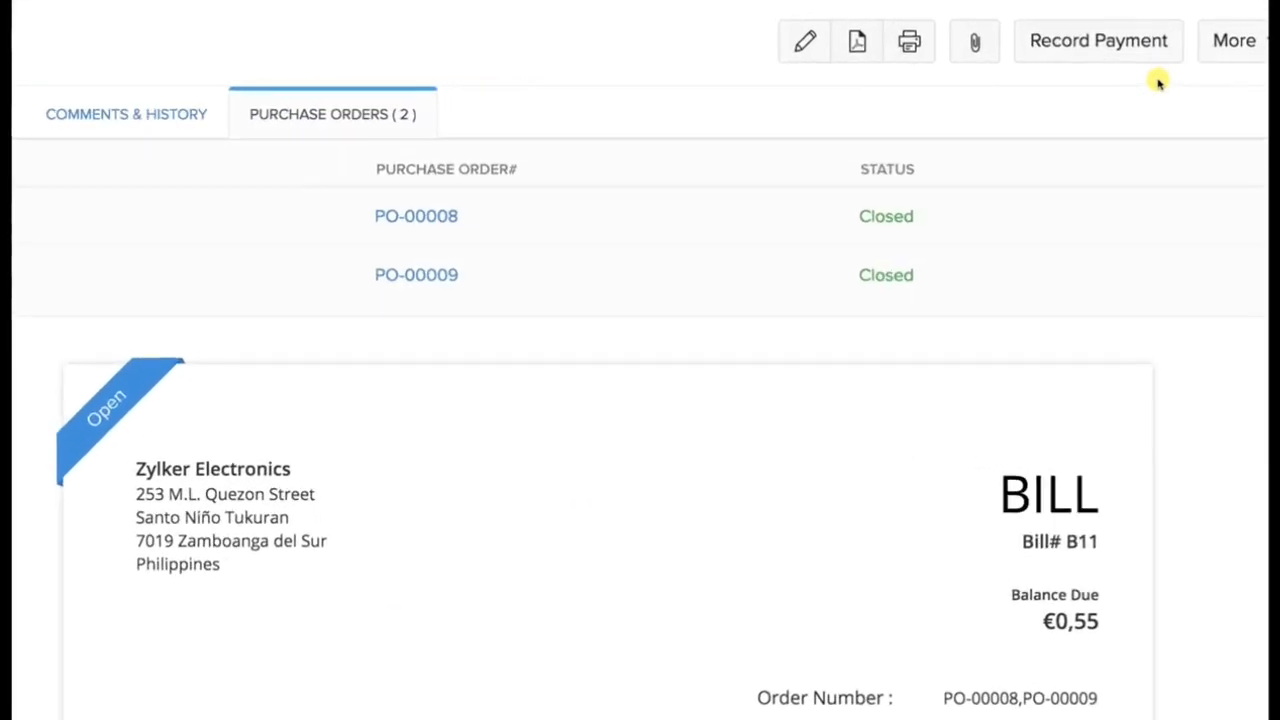
# Record a partial payment of 0.30 EUR for bill B11 in Cash mode, paid through Petty Cash.
pyautogui.click(1128, 52)
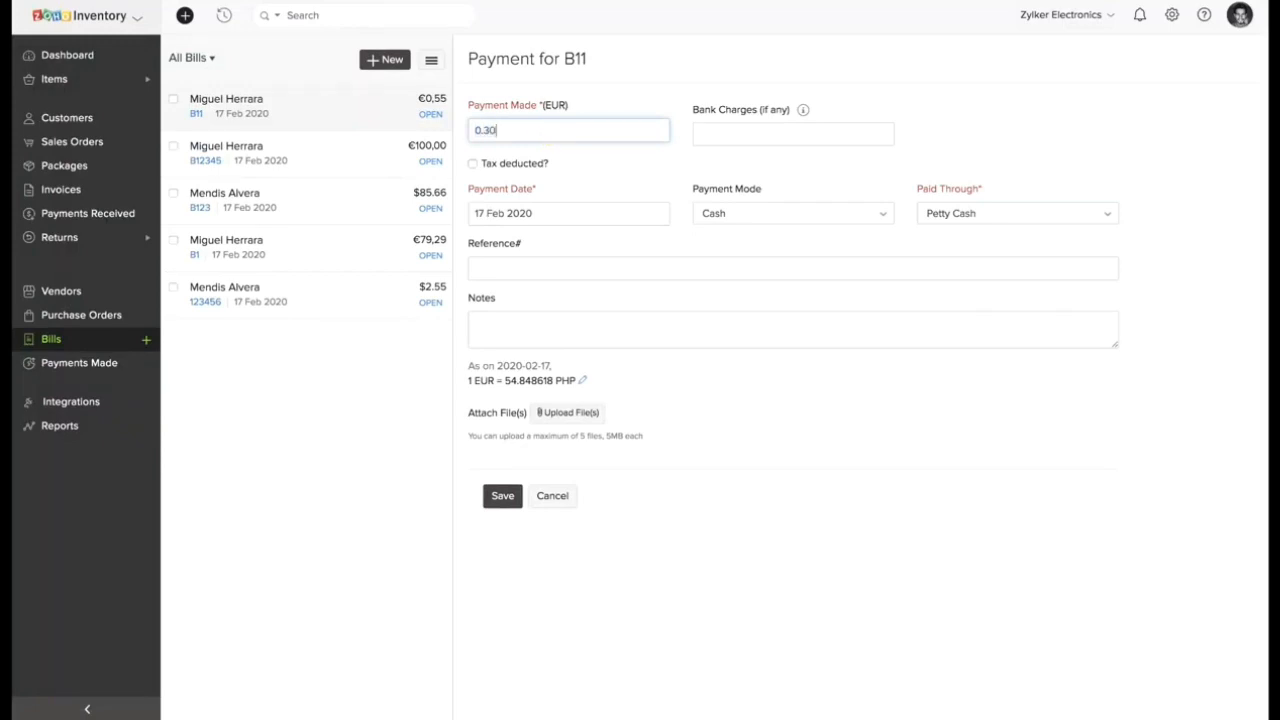
pyautogui.write('0.30')
pyautogui.click(734, 218)
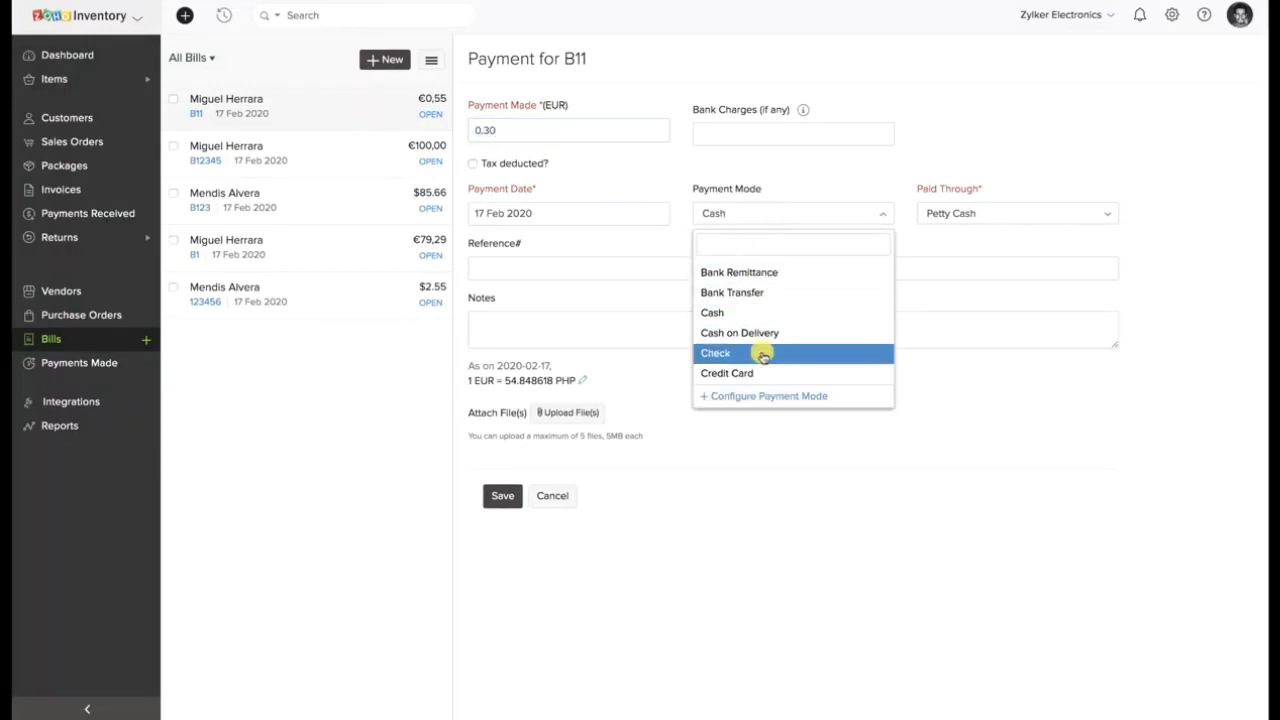
pyautogui.click(646, 475)
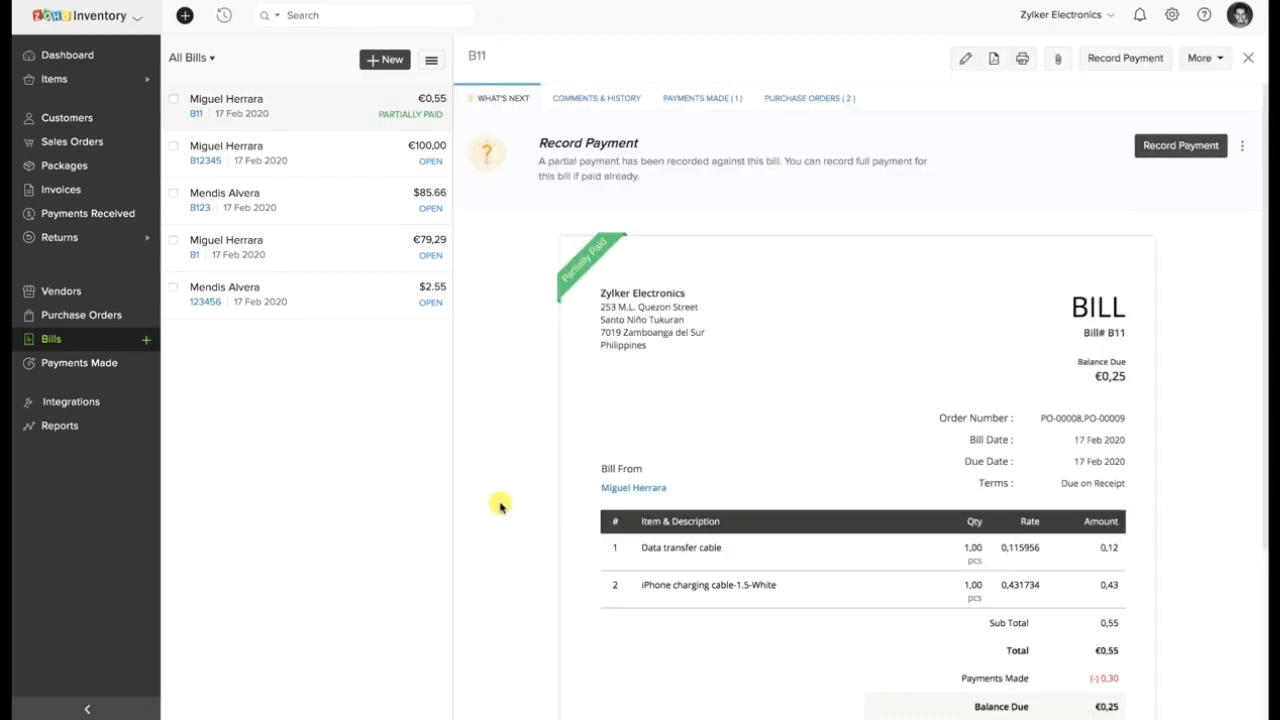
# Check bill B11's payment status and record a second payment of 0.25 EUR in Cash mode through Petty Cash.
pyautogui.moveTo(610, 246)
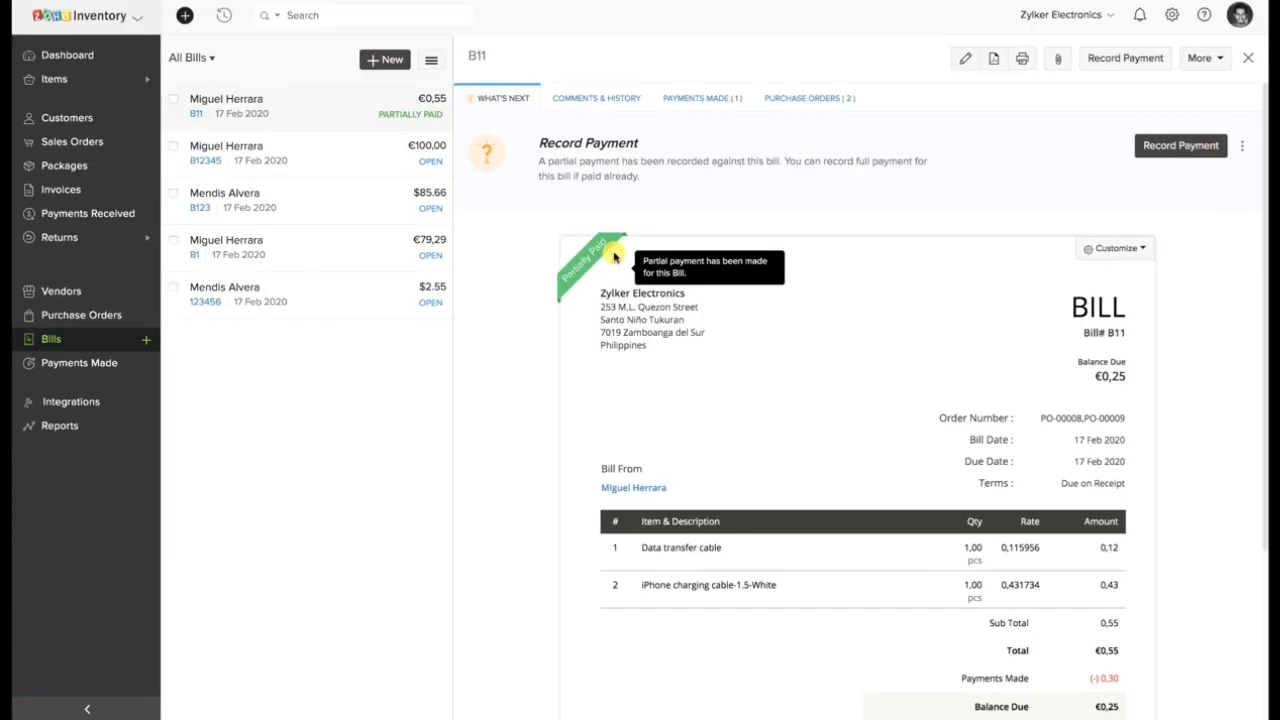
pyautogui.click(1161, 57)
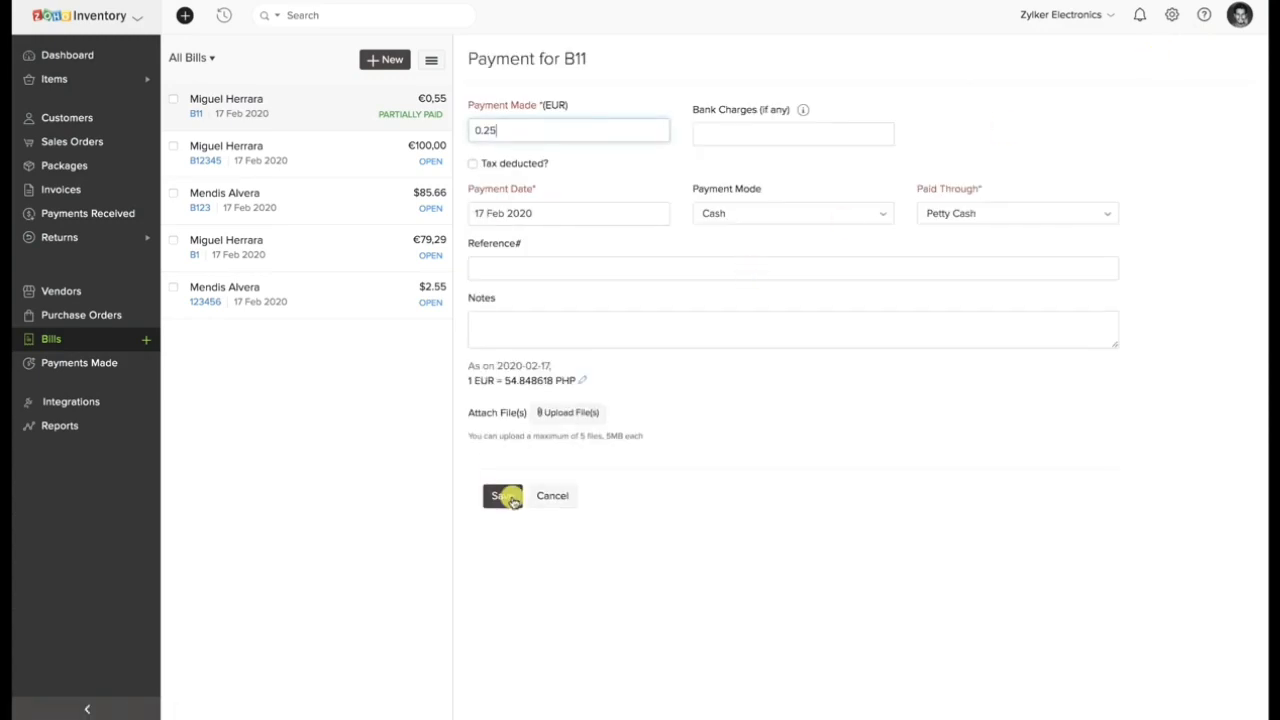
pyautogui.click(505, 496)
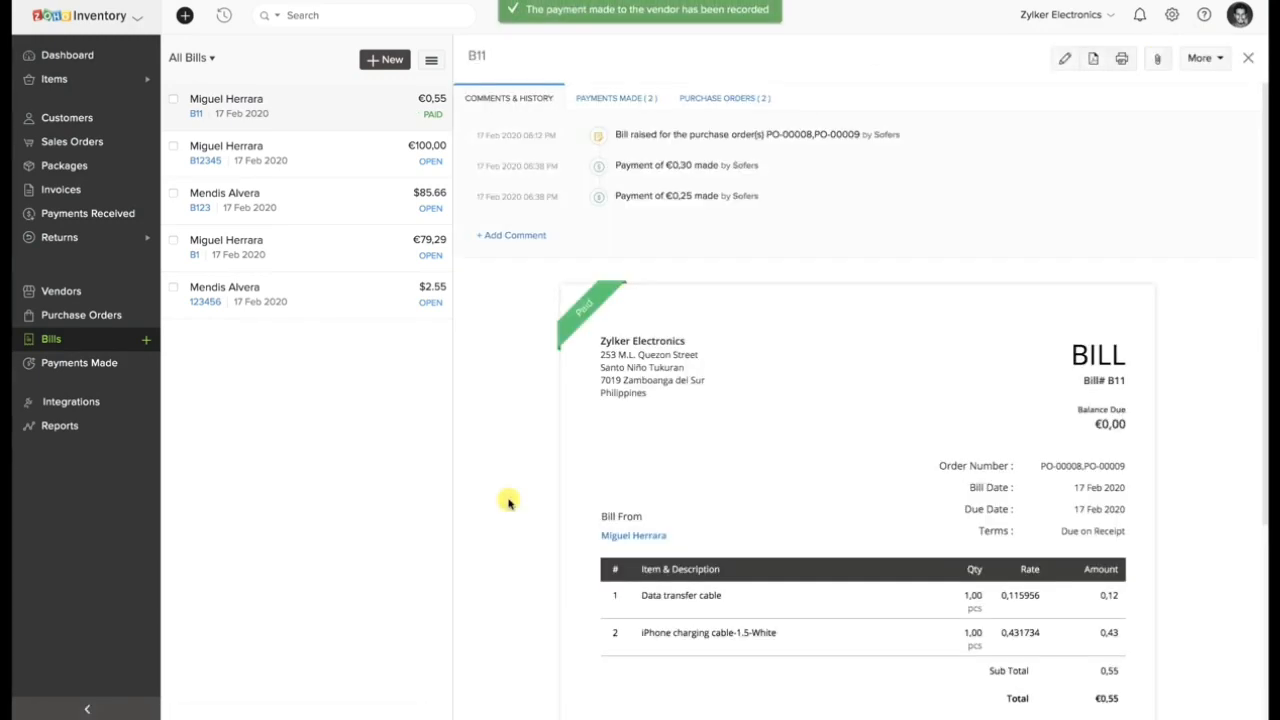
# Check the payments recorded on bill B11, then open the first payment and review its details.
pyautogui.moveTo(589, 309)
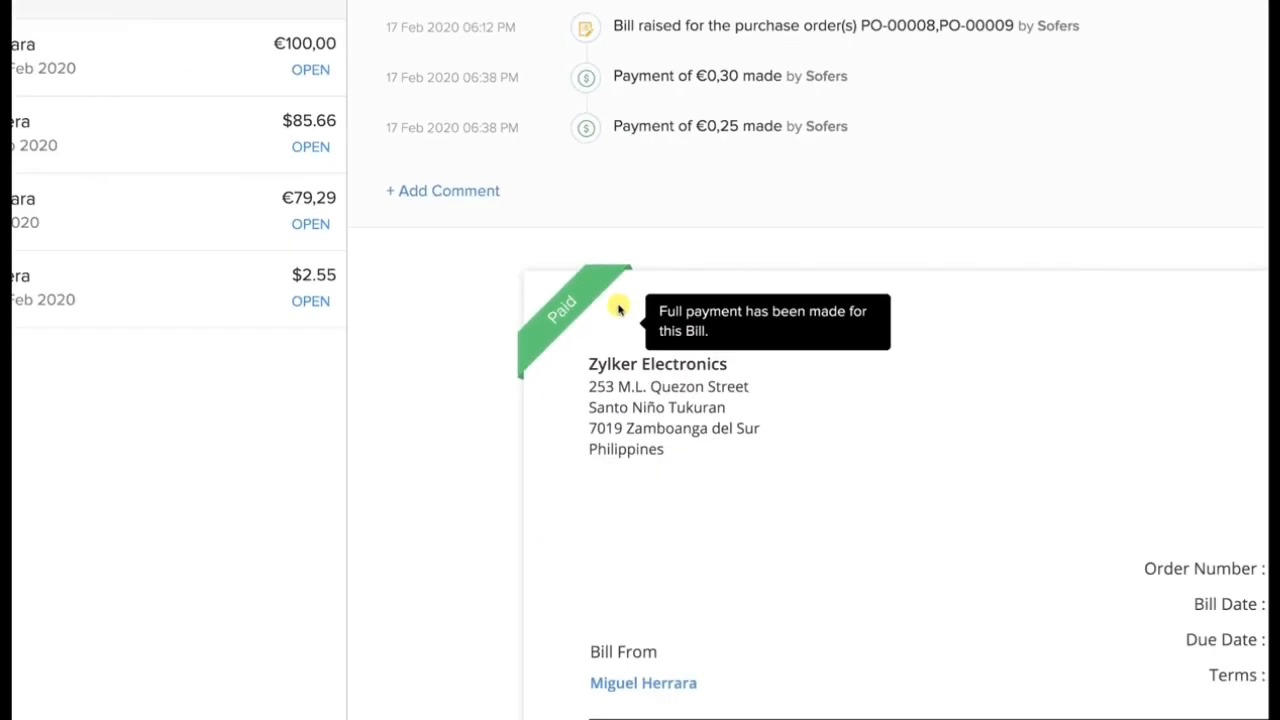
pyautogui.click(624, 96)
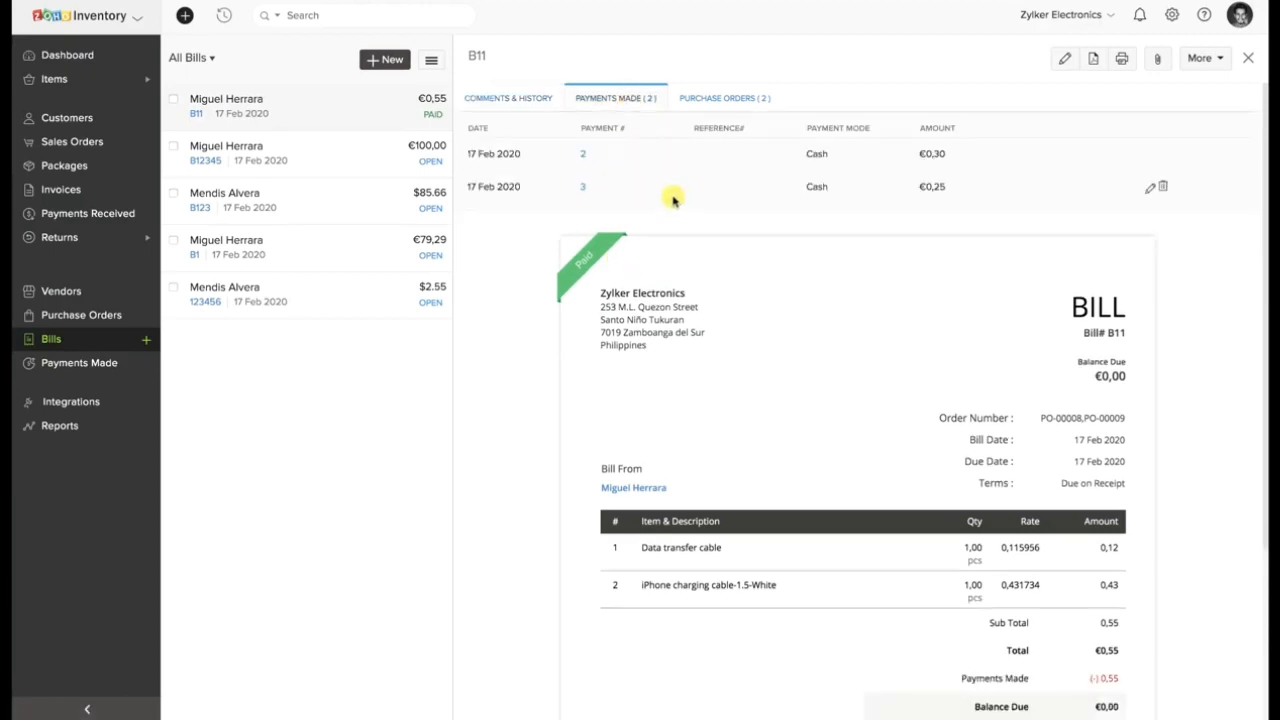
pyautogui.click(585, 157)
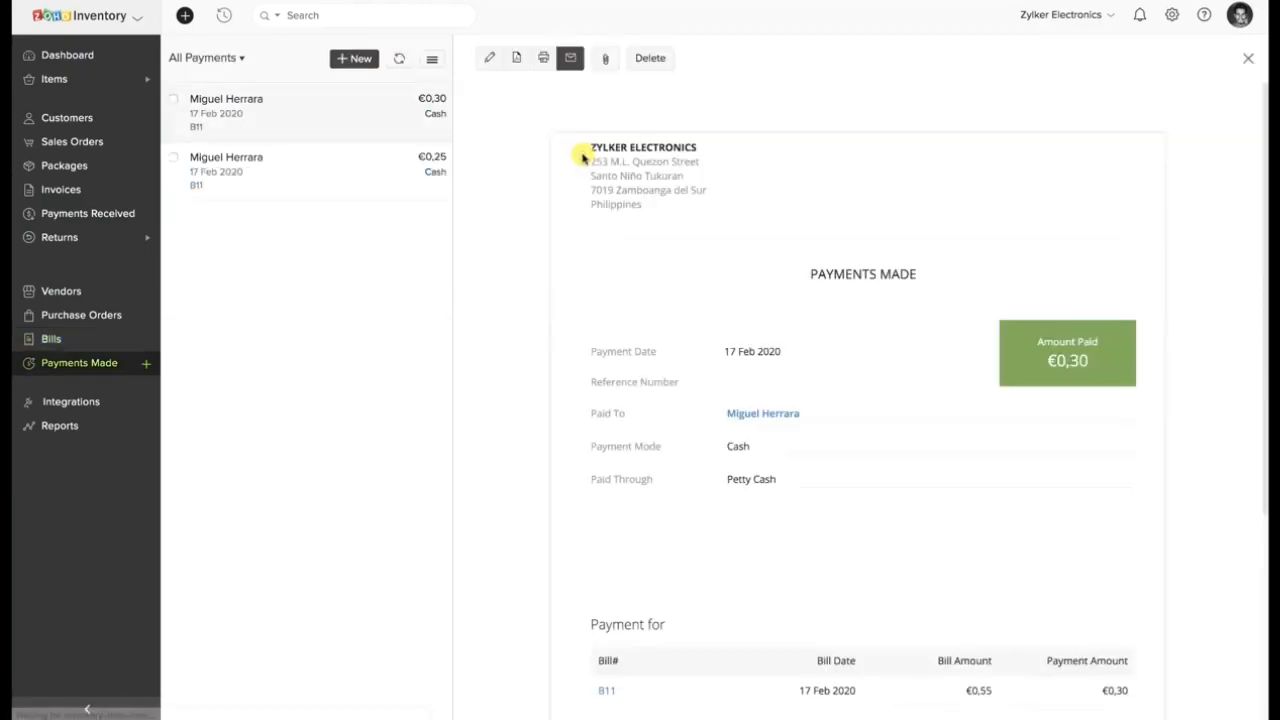
pyautogui.scroll(-3, 808, 402)
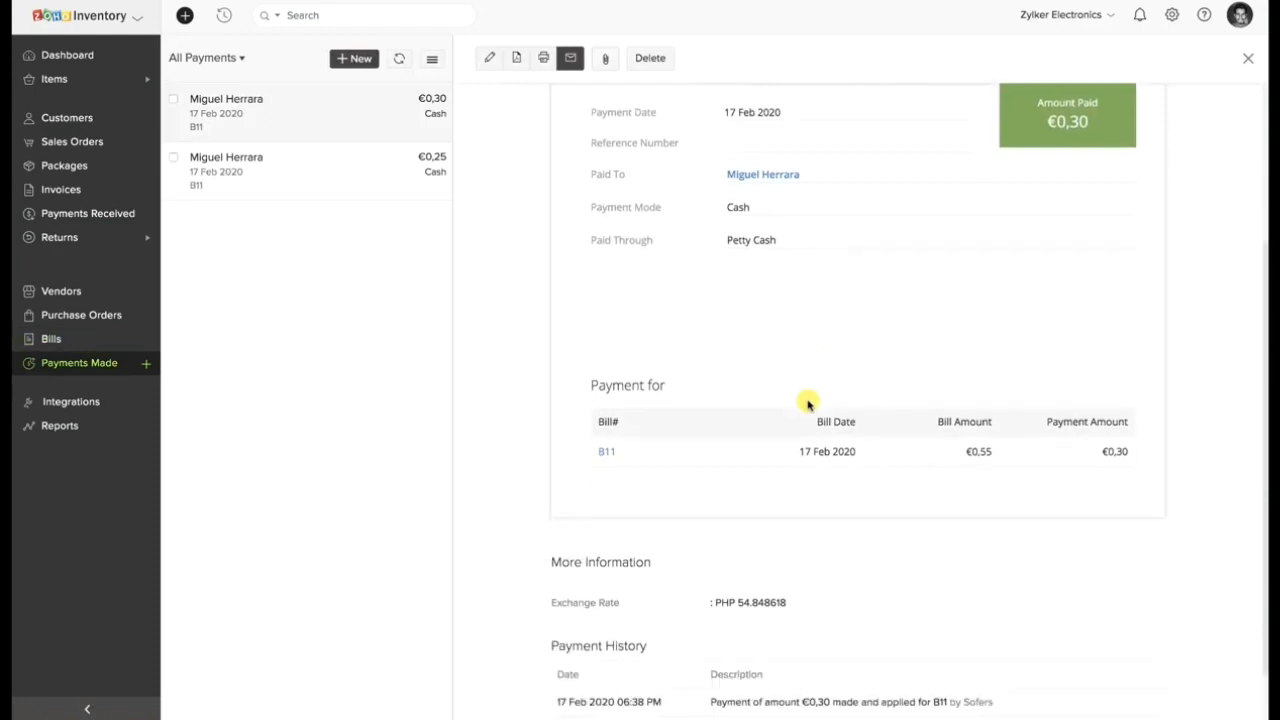
pyautogui.scroll(3, 808, 402)
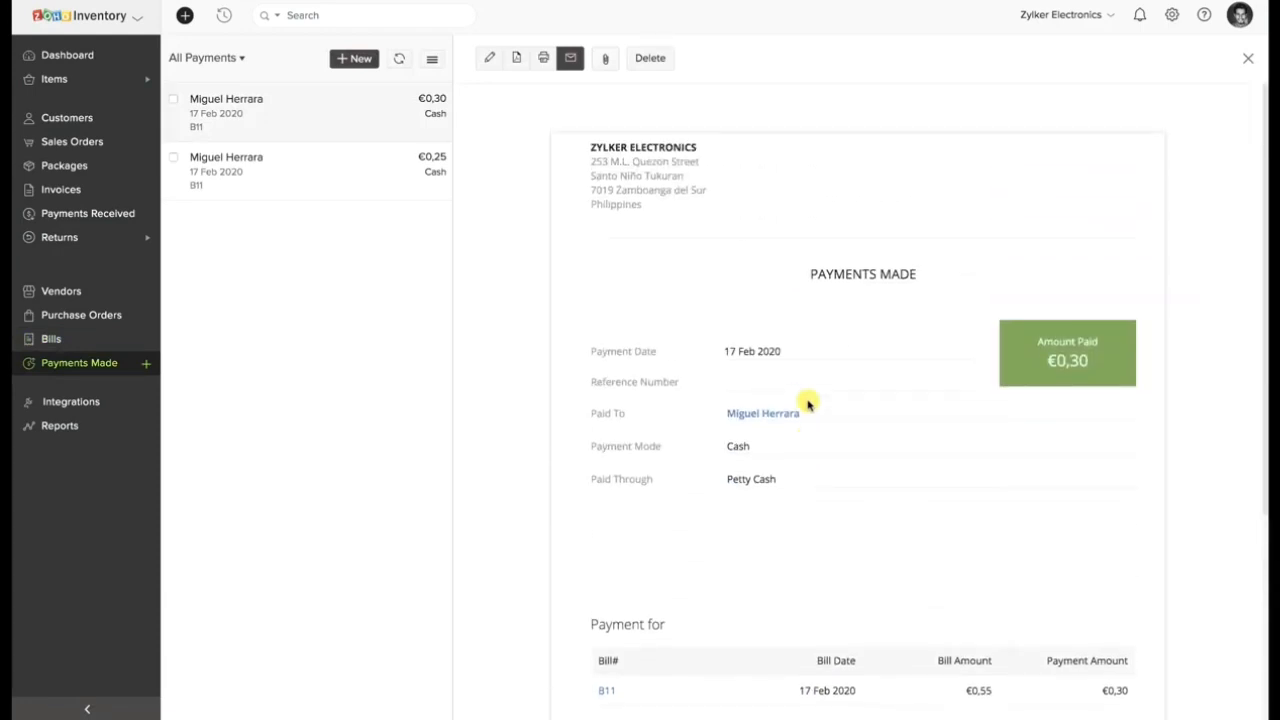
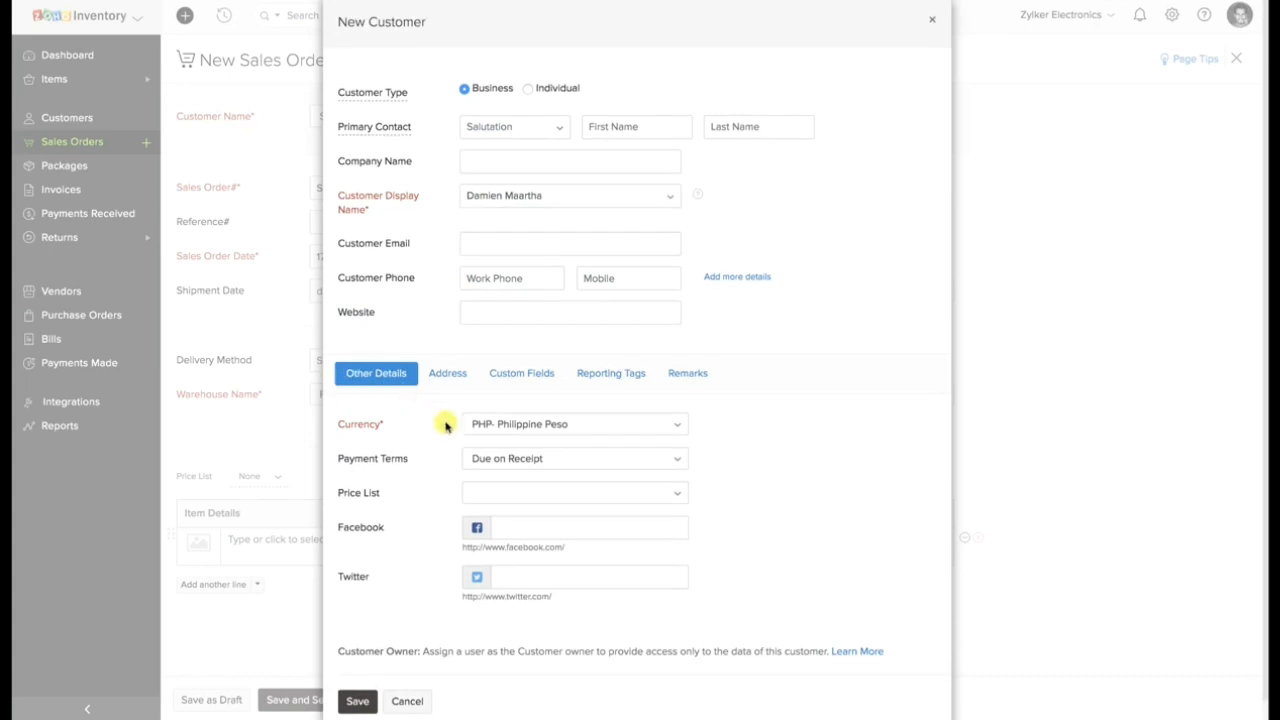
# Assign the Black Friday Discount Sale [50% Markdown] price list and GBP- Pound Sterling currency to the new customer, and save the customer.
pyautogui.click(487, 494)
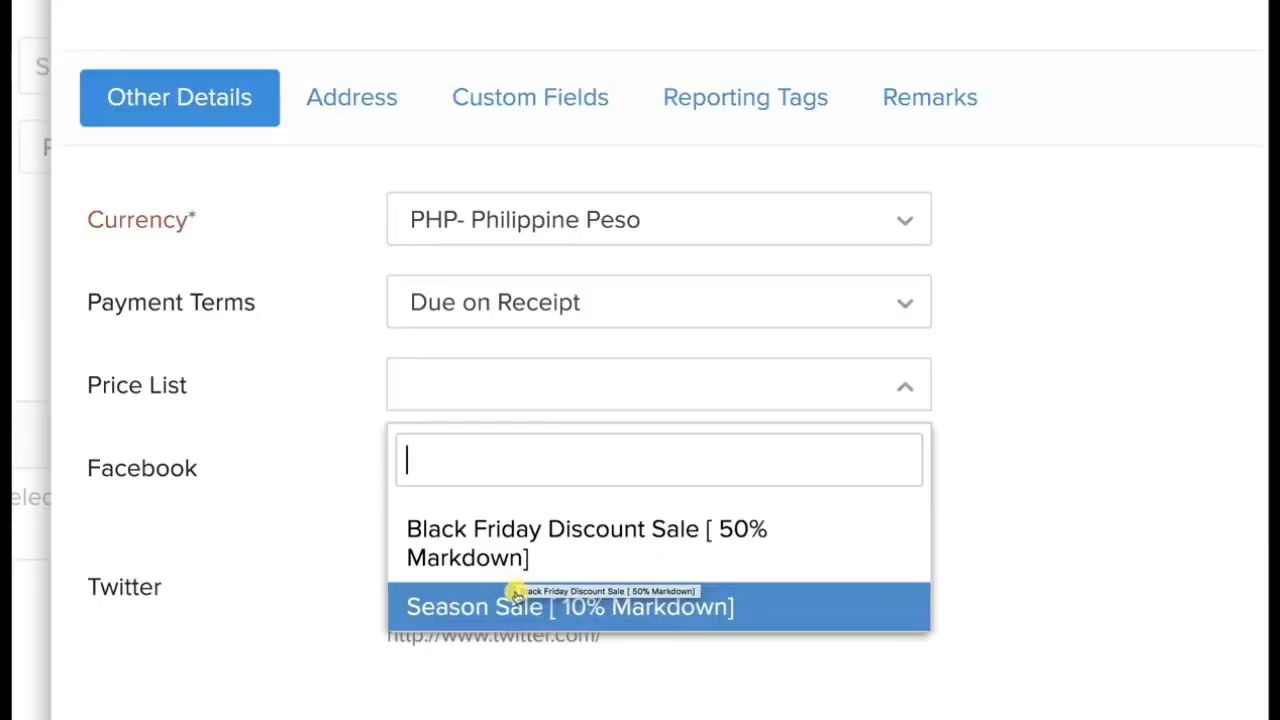
pyautogui.click(516, 560)
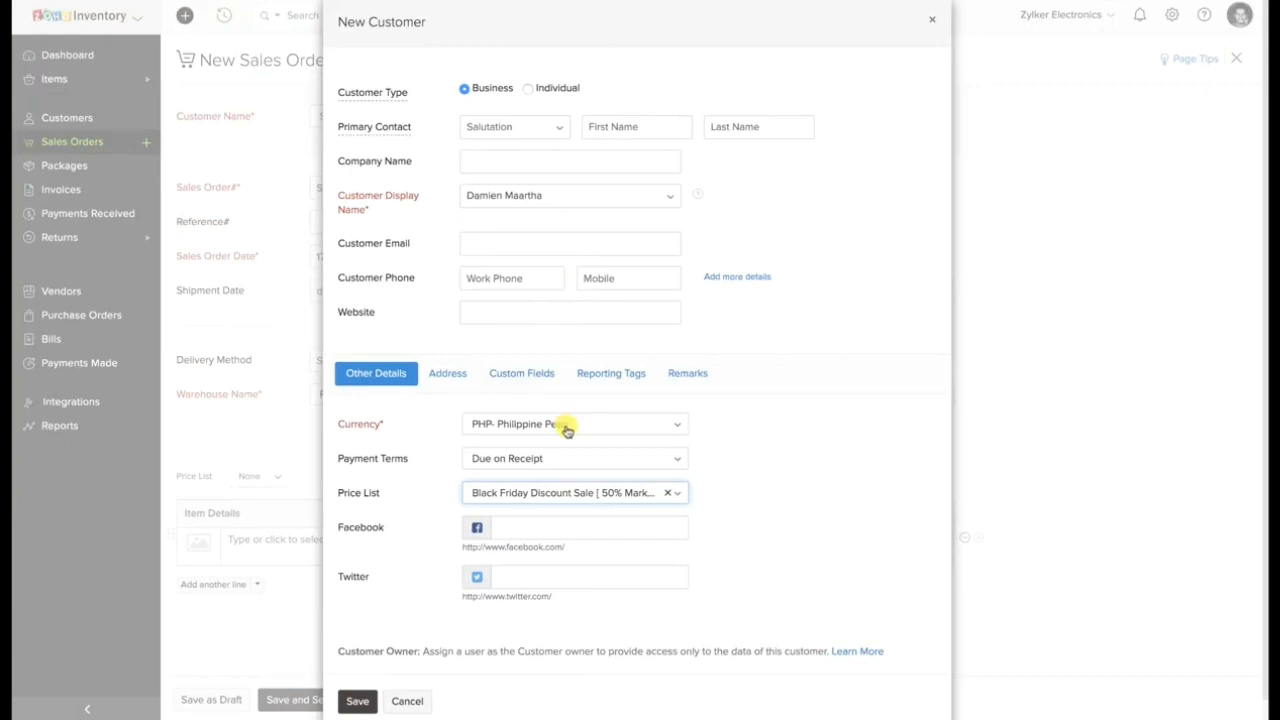
pyautogui.click(567, 429)
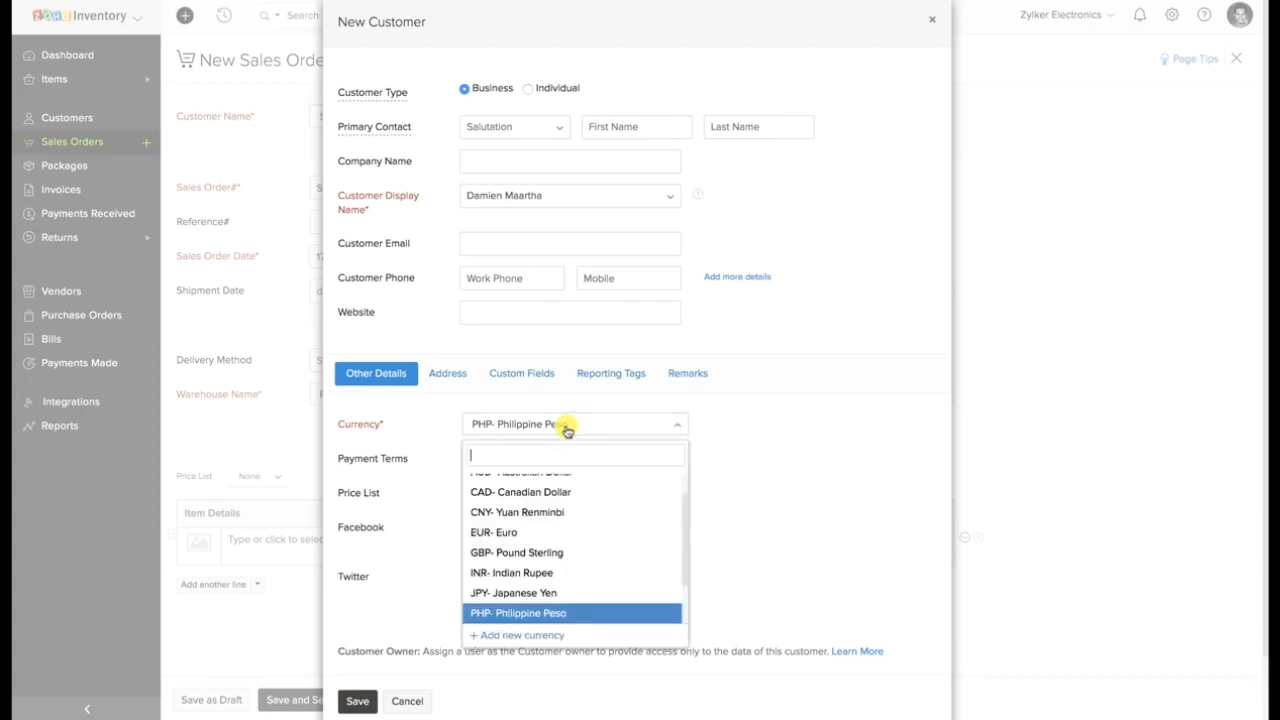
pyautogui.write('GBP')
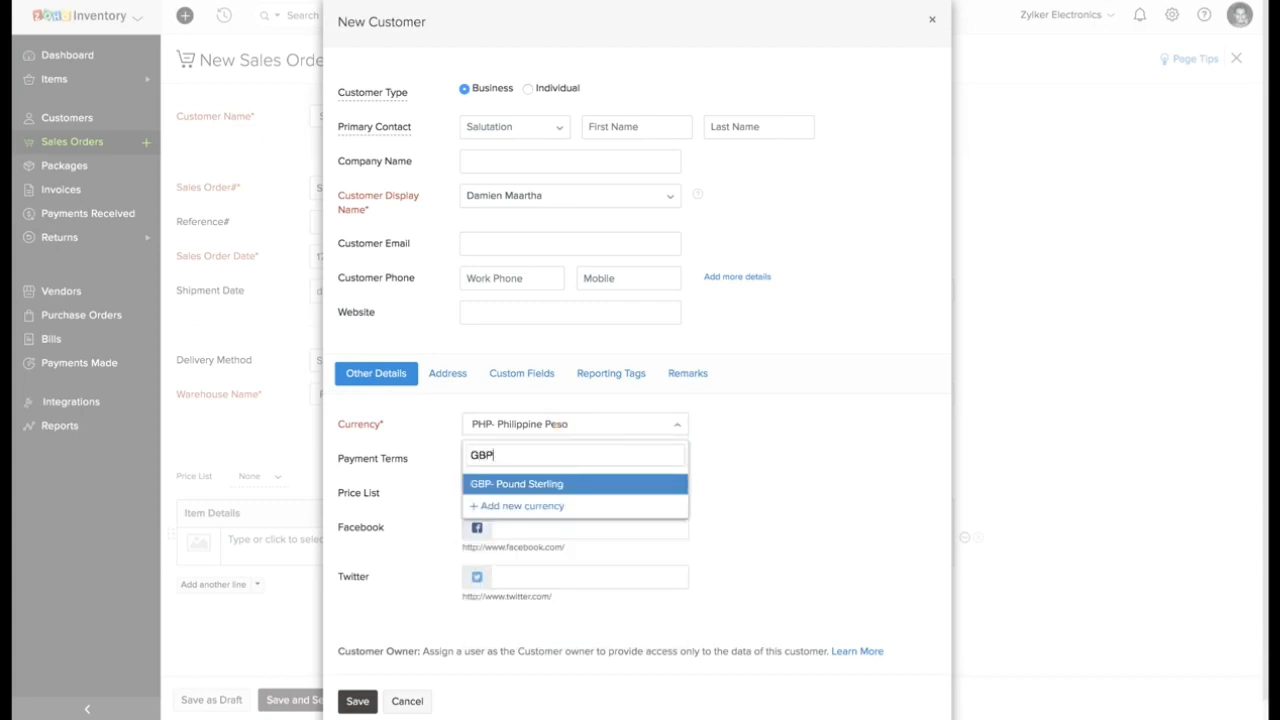
pyautogui.click(574, 488)
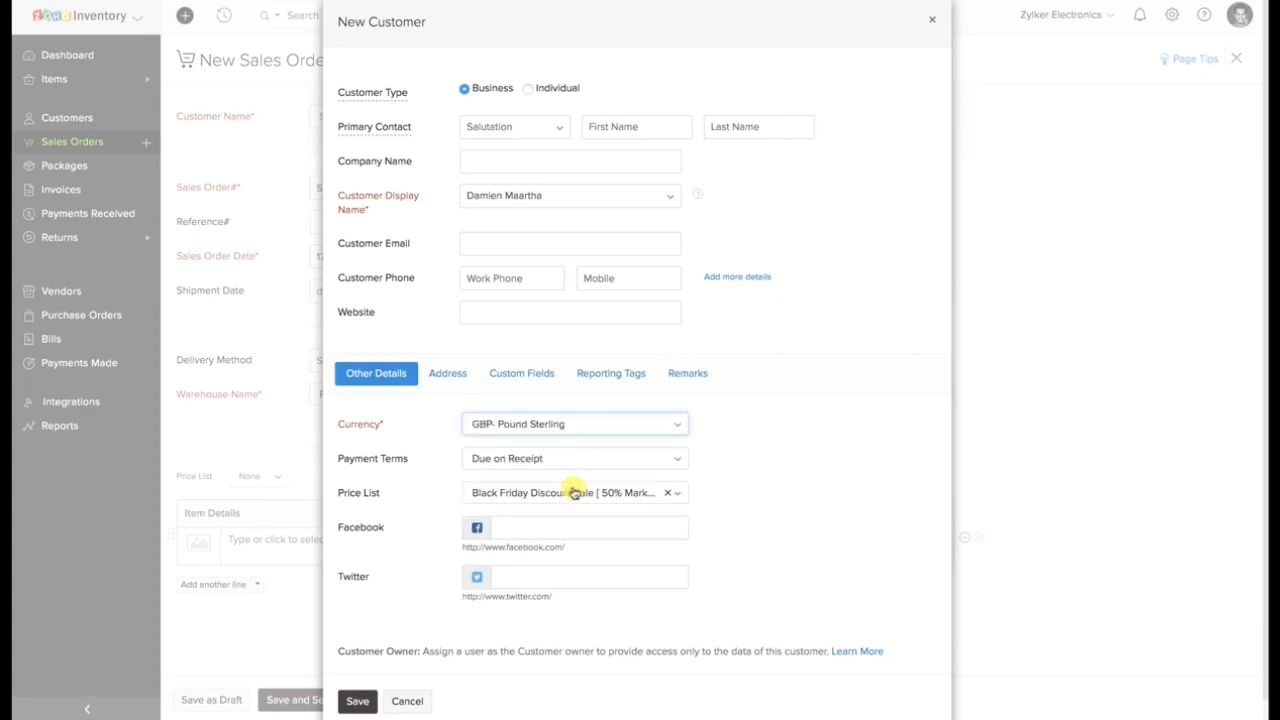
pyautogui.click(370, 704)
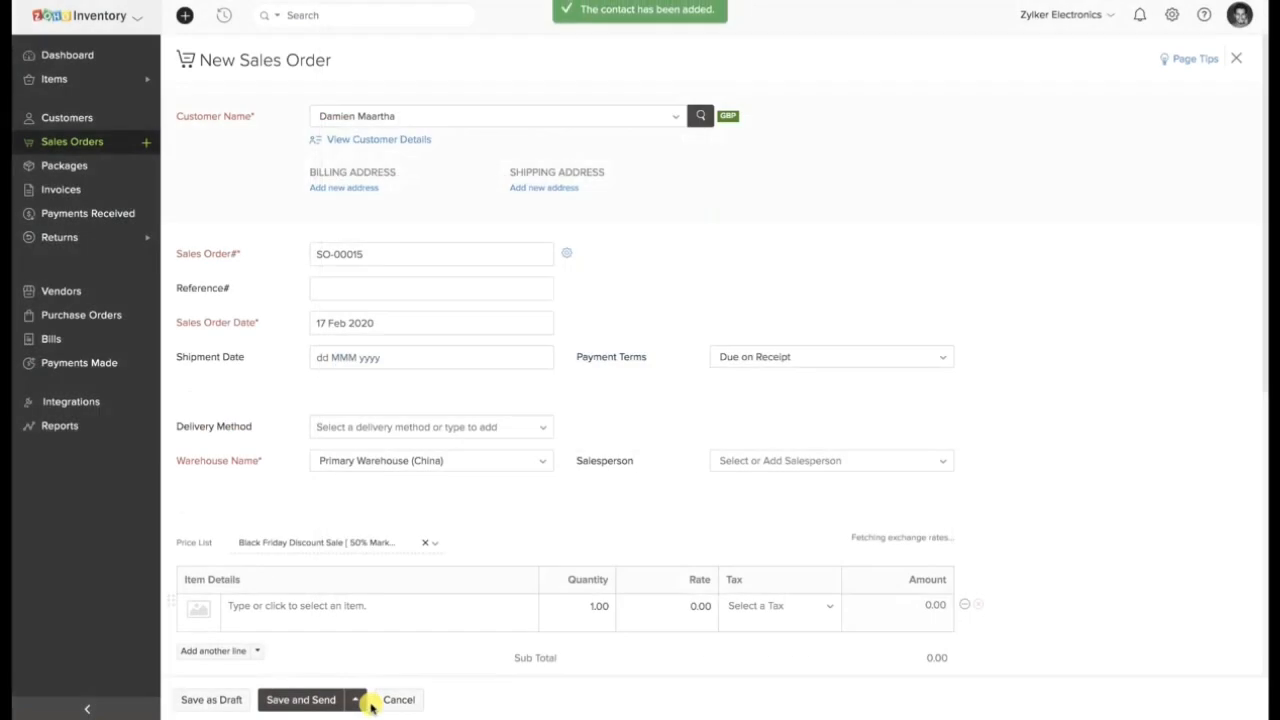
# Review the new sales order's number field and the price lists available for its items.
pyautogui.click(410, 253)
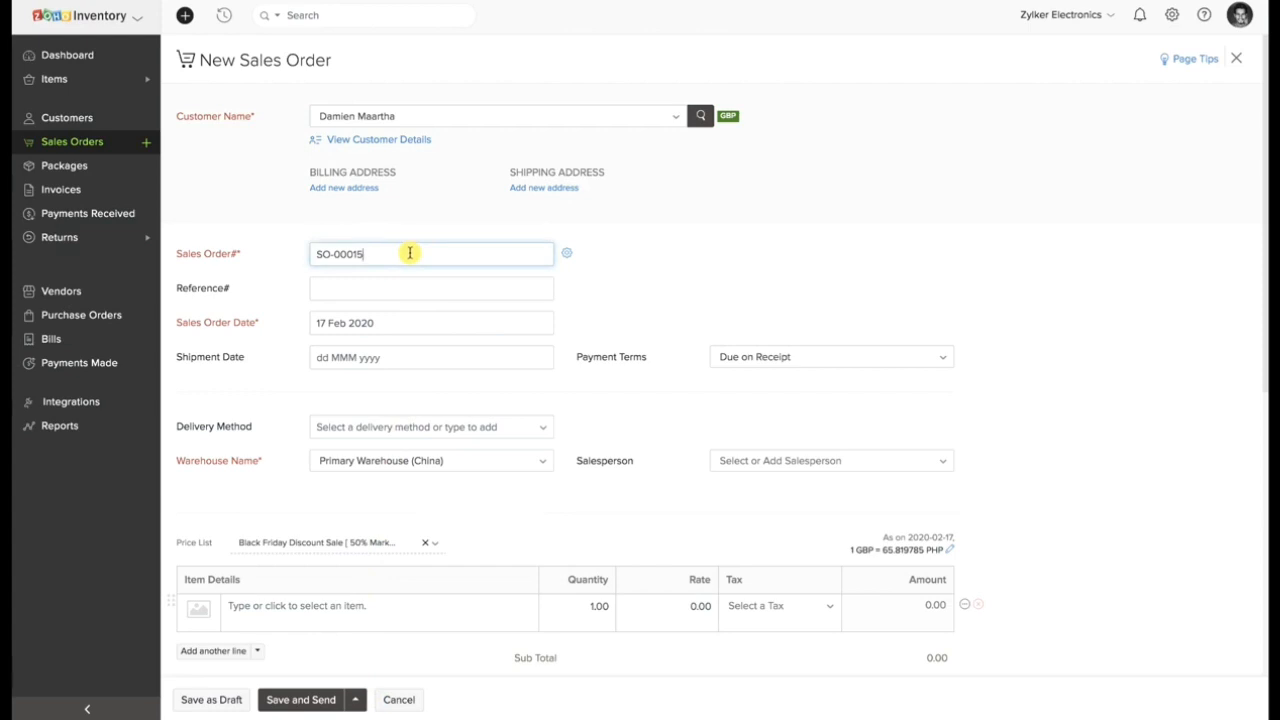
pyautogui.scroll(-3, 410, 300)
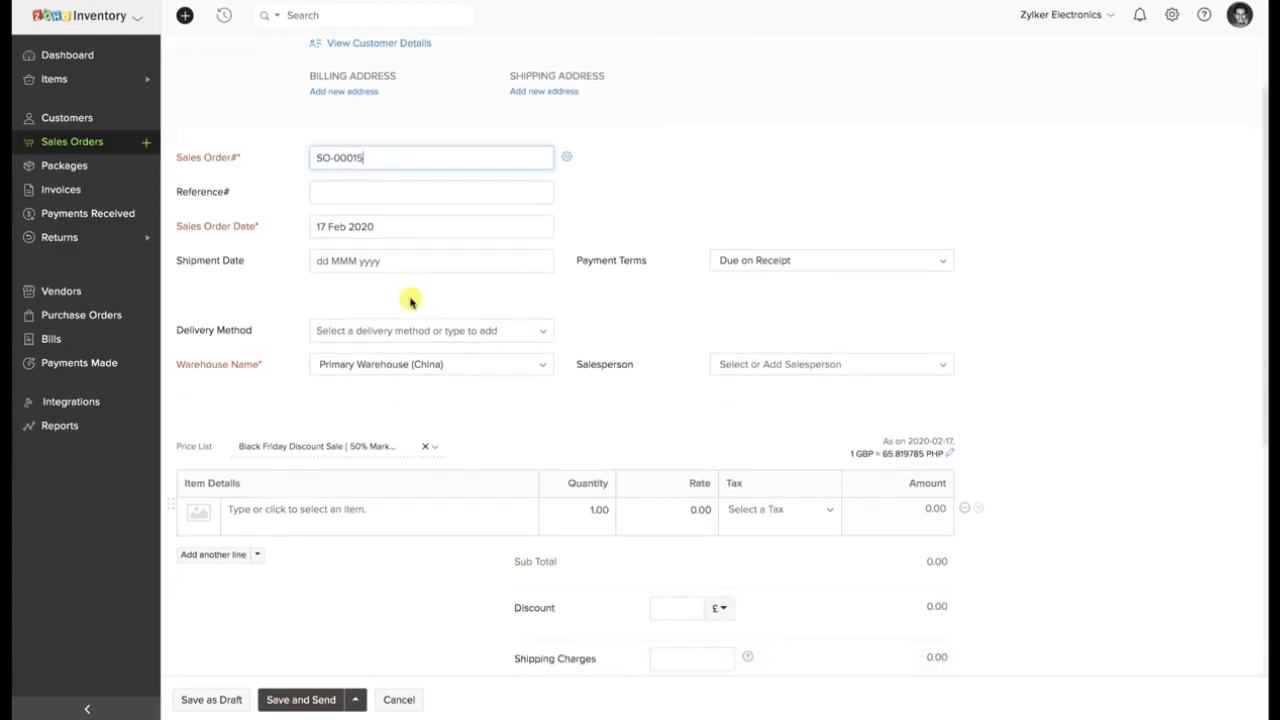
pyautogui.scroll(-1, 410, 300)
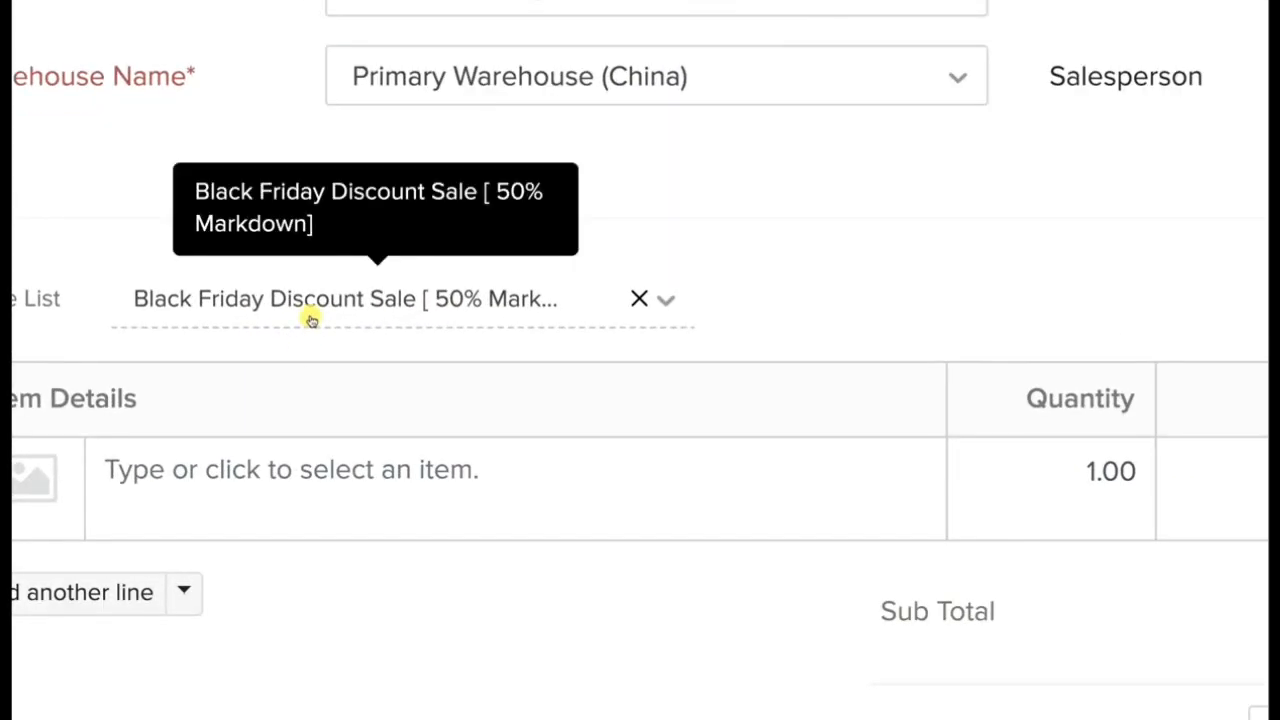
pyautogui.click(311, 319)
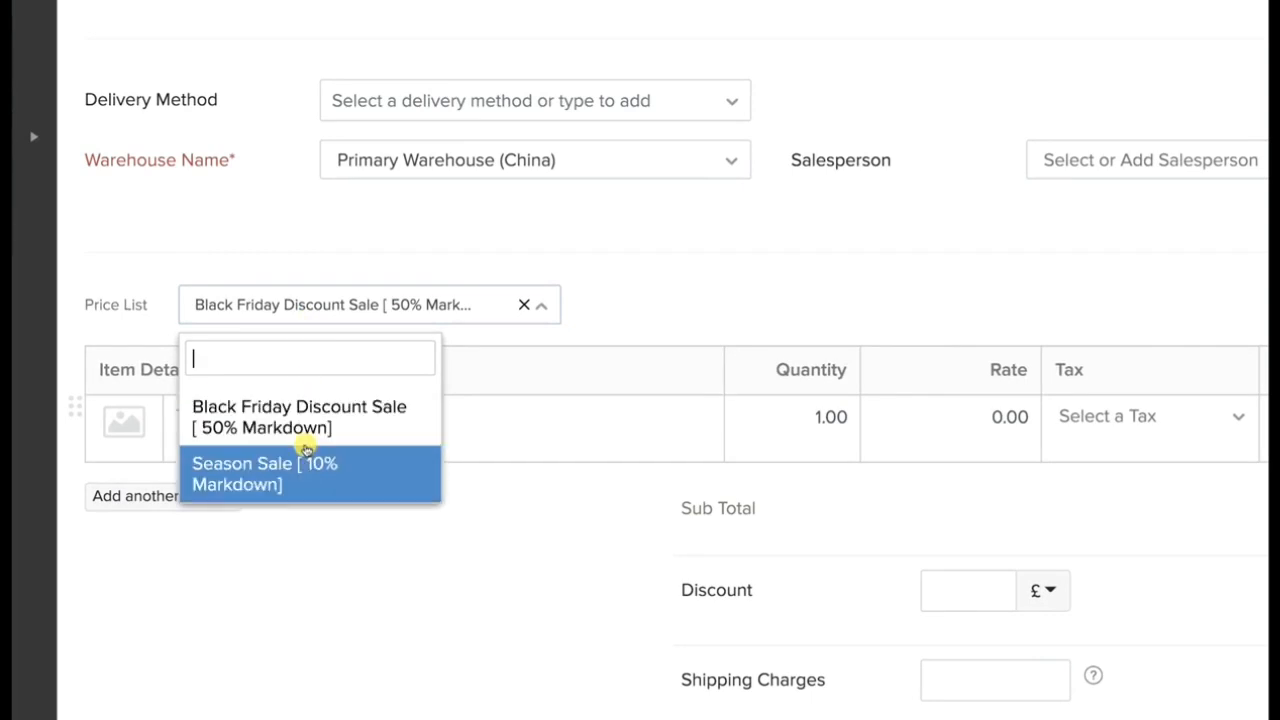
pyautogui.click(307, 471)
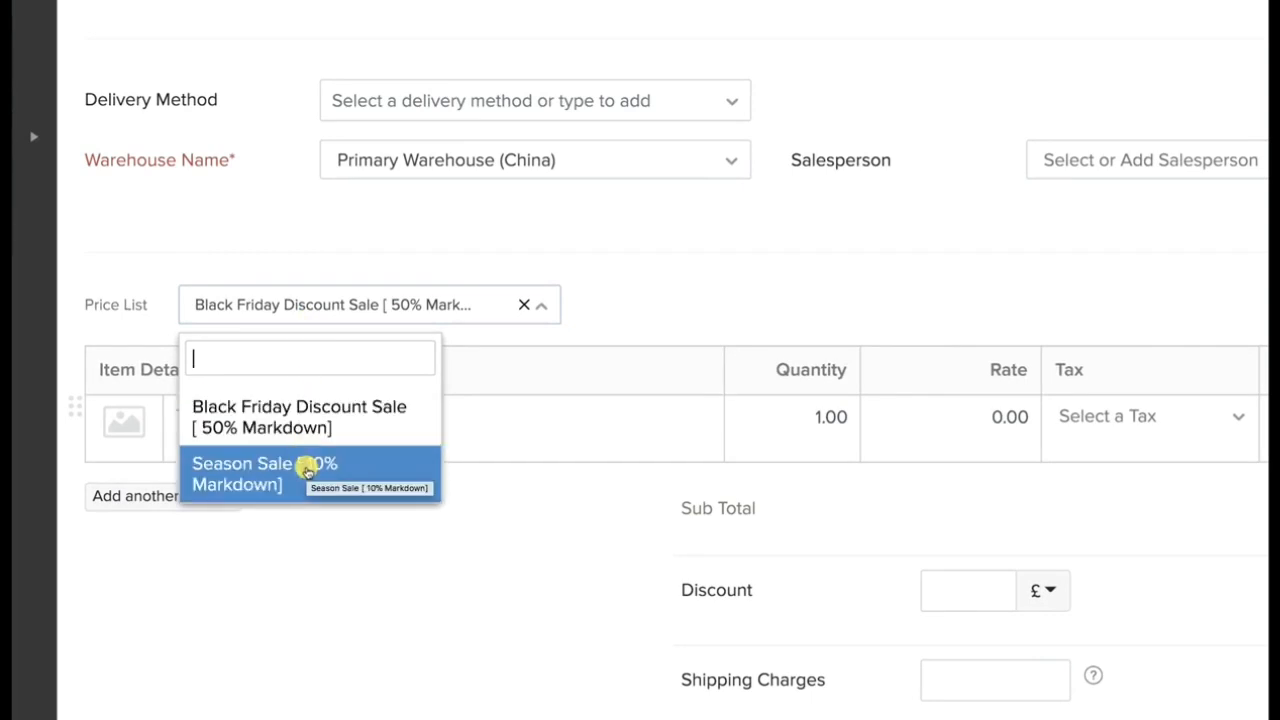
pyautogui.click(523, 250)
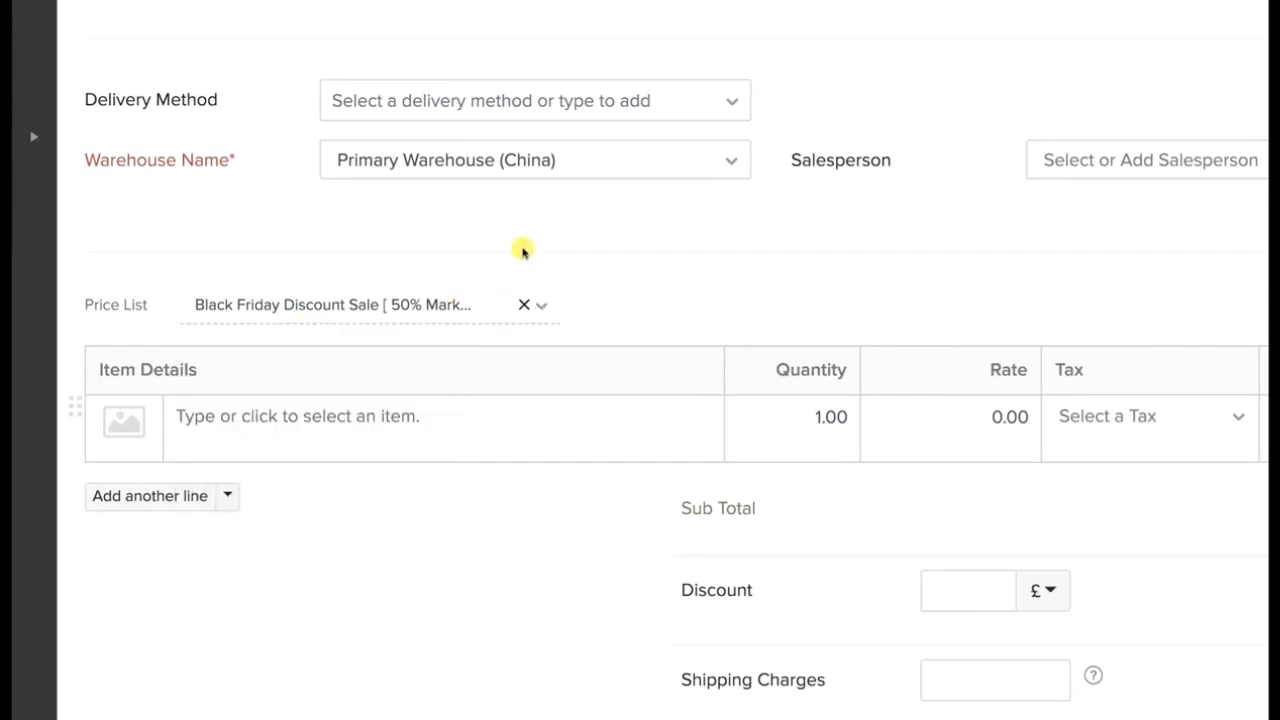
# Assign the existing salesperson to the sales order and browse the items available for its first line.
pyautogui.click(1208, 167)
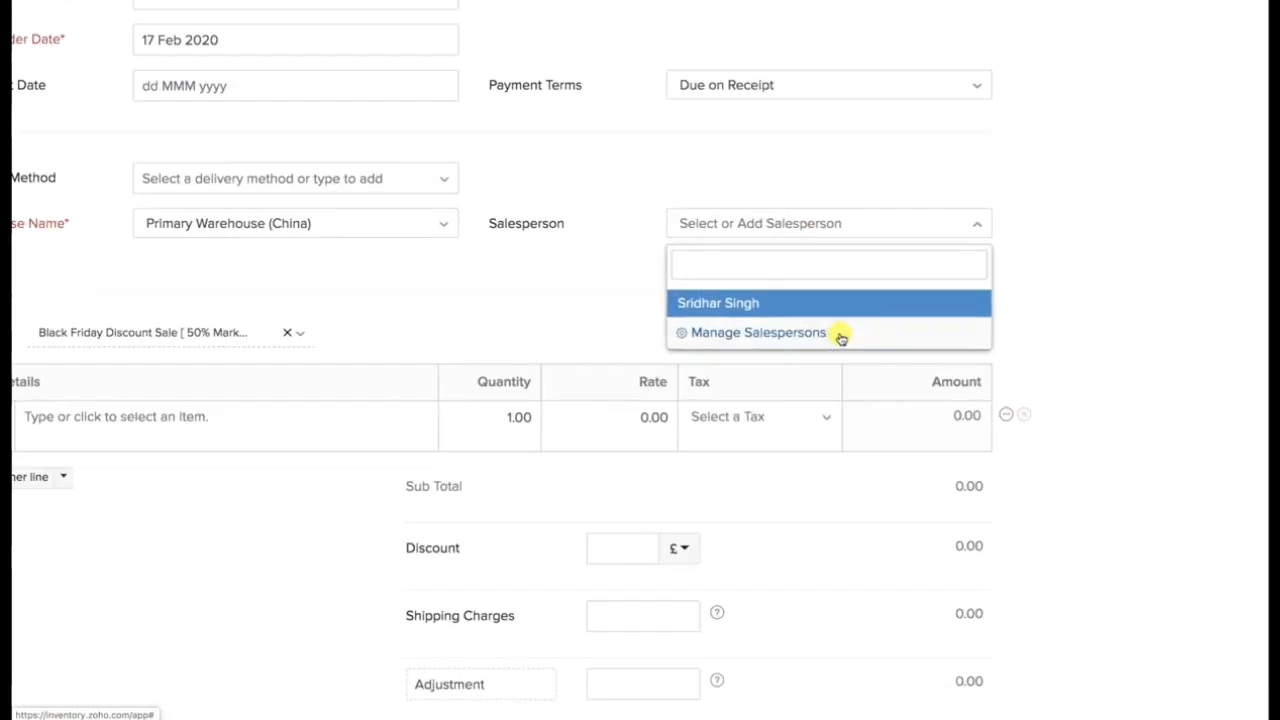
pyautogui.click(808, 280)
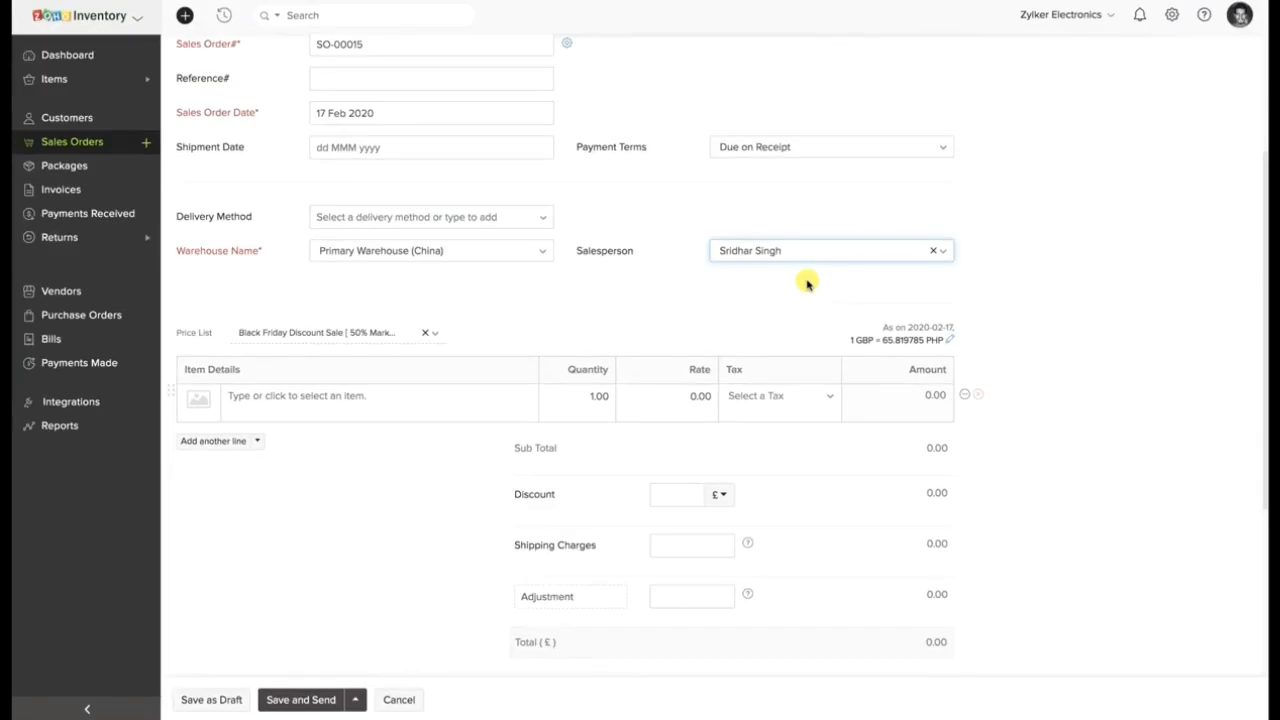
pyautogui.click(472, 397)
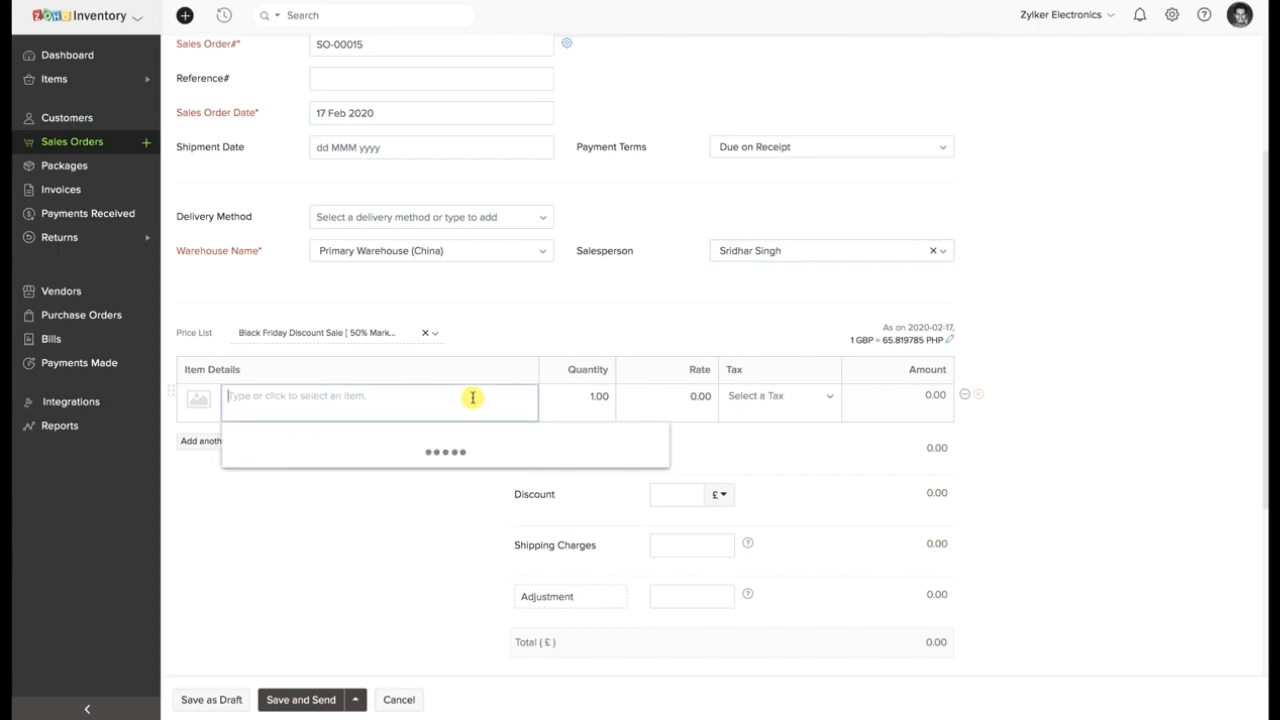
pyautogui.scroll(-5, 419, 523)
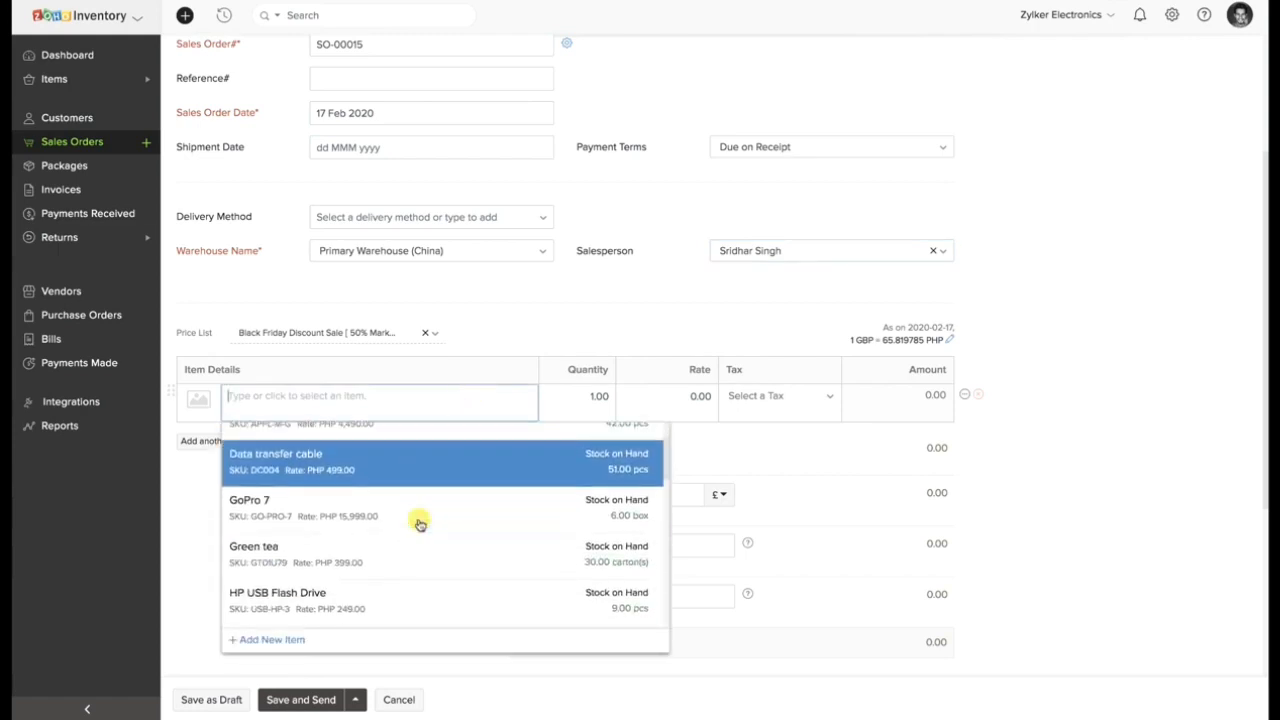
pyautogui.scroll(-5, 419, 523)
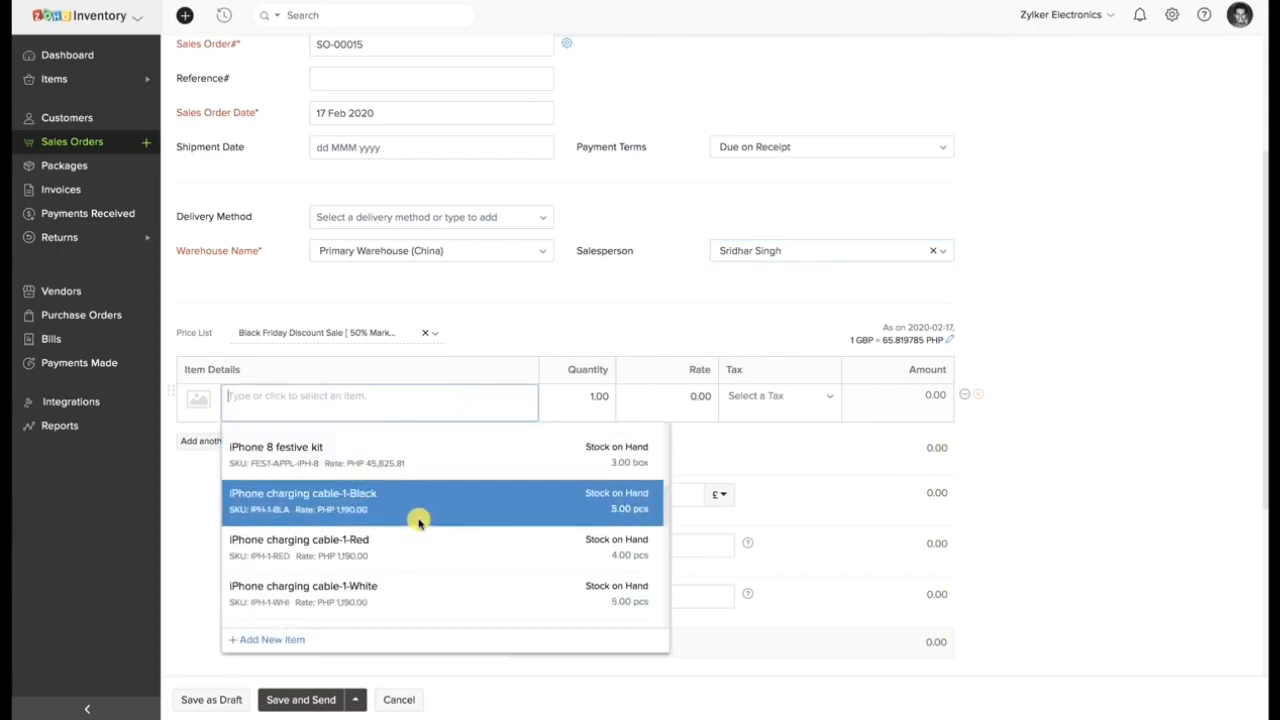
pyautogui.scroll(-5, 419, 523)
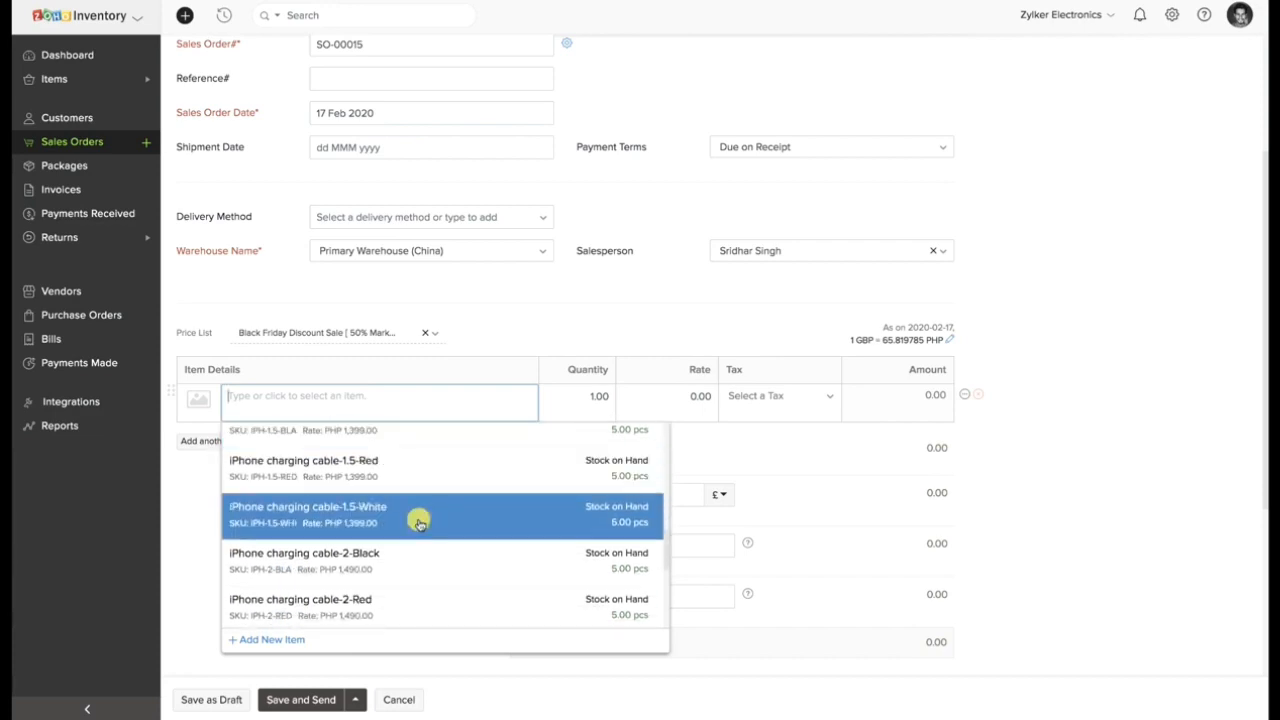
pyautogui.scroll(-2, 419, 523)
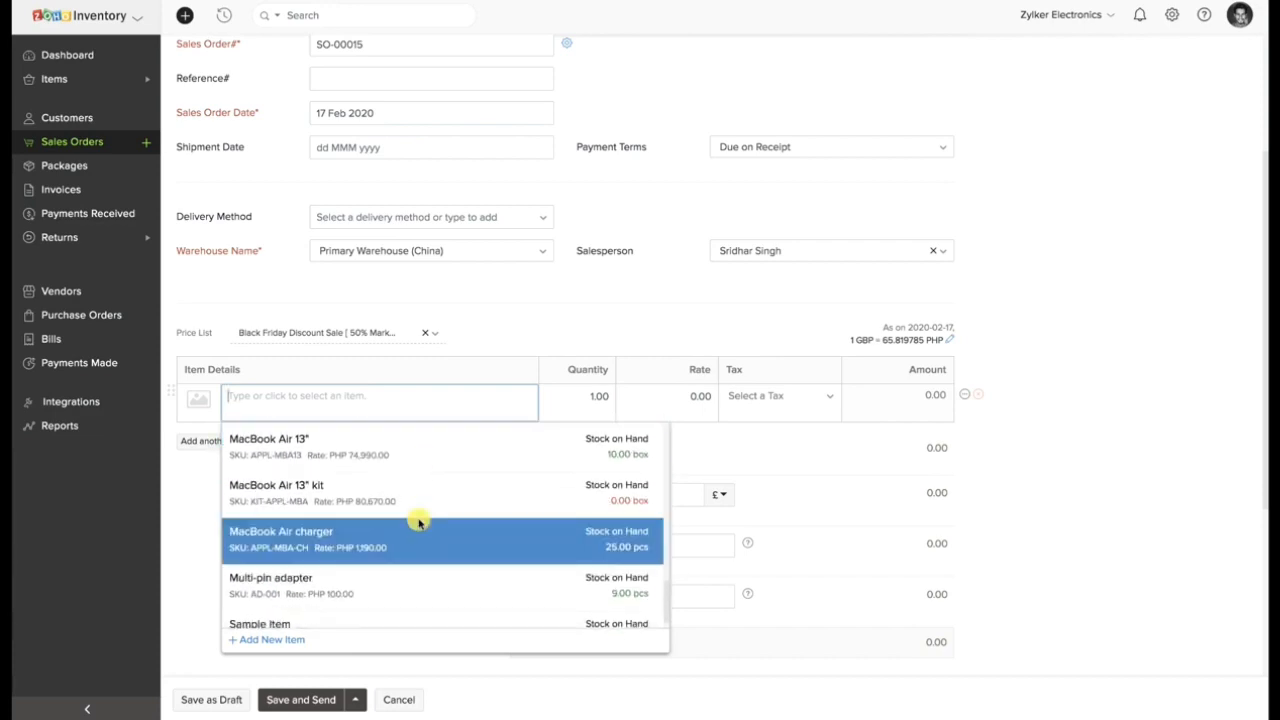
pyautogui.scroll(2, 419, 523)
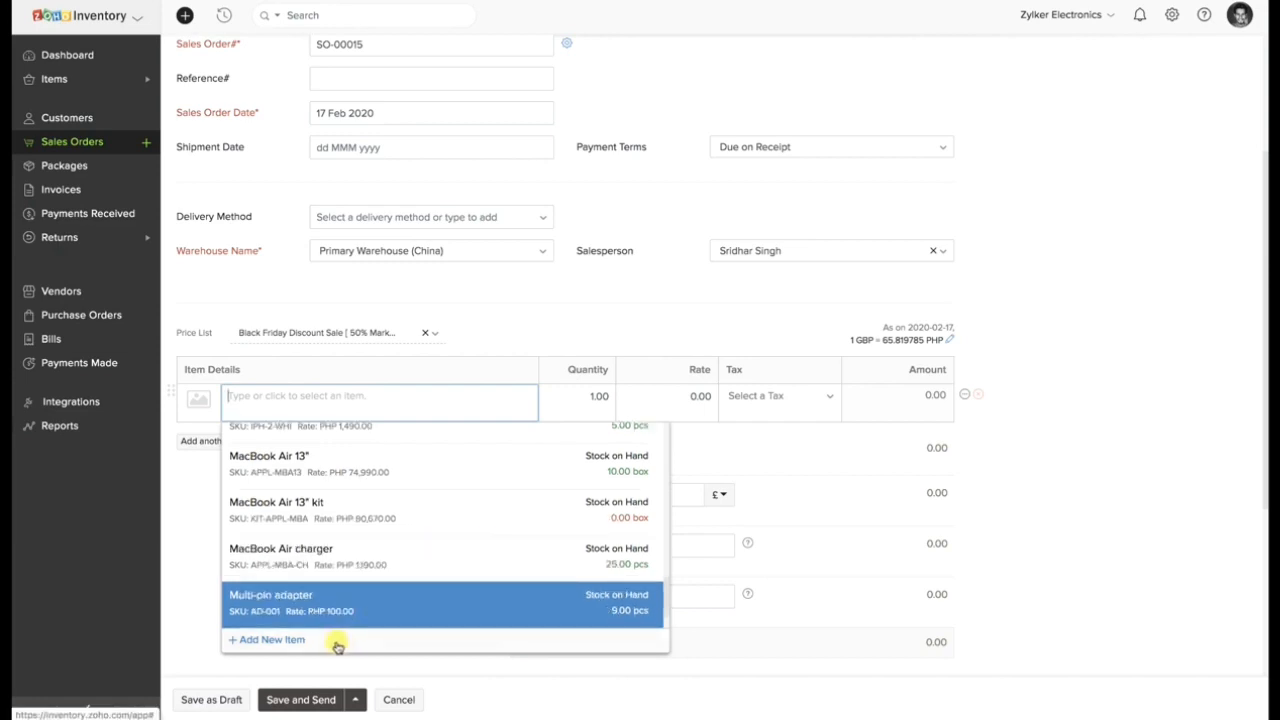
# Start a new item from the order line named Sample Item 1 with SKU SI1, selling price 100 PHP and cost price 50 PHP.
pyautogui.click(300, 641)
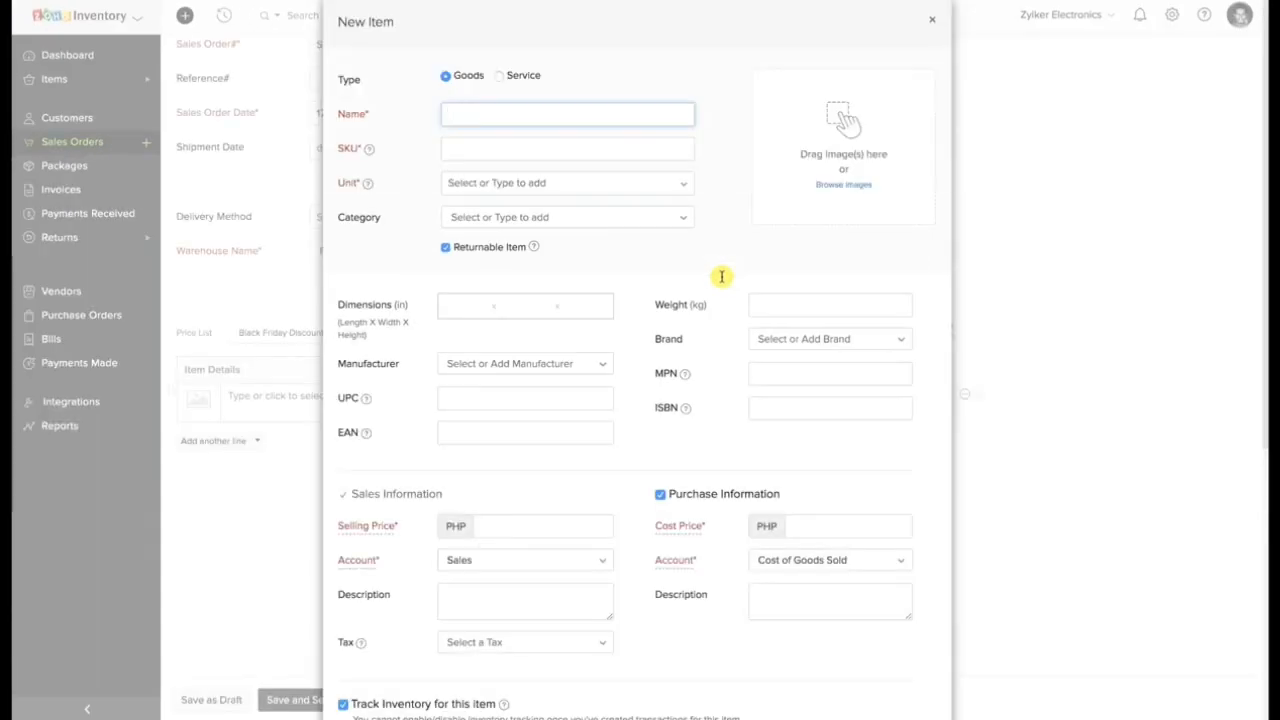
pyautogui.write('Sample Item 1')
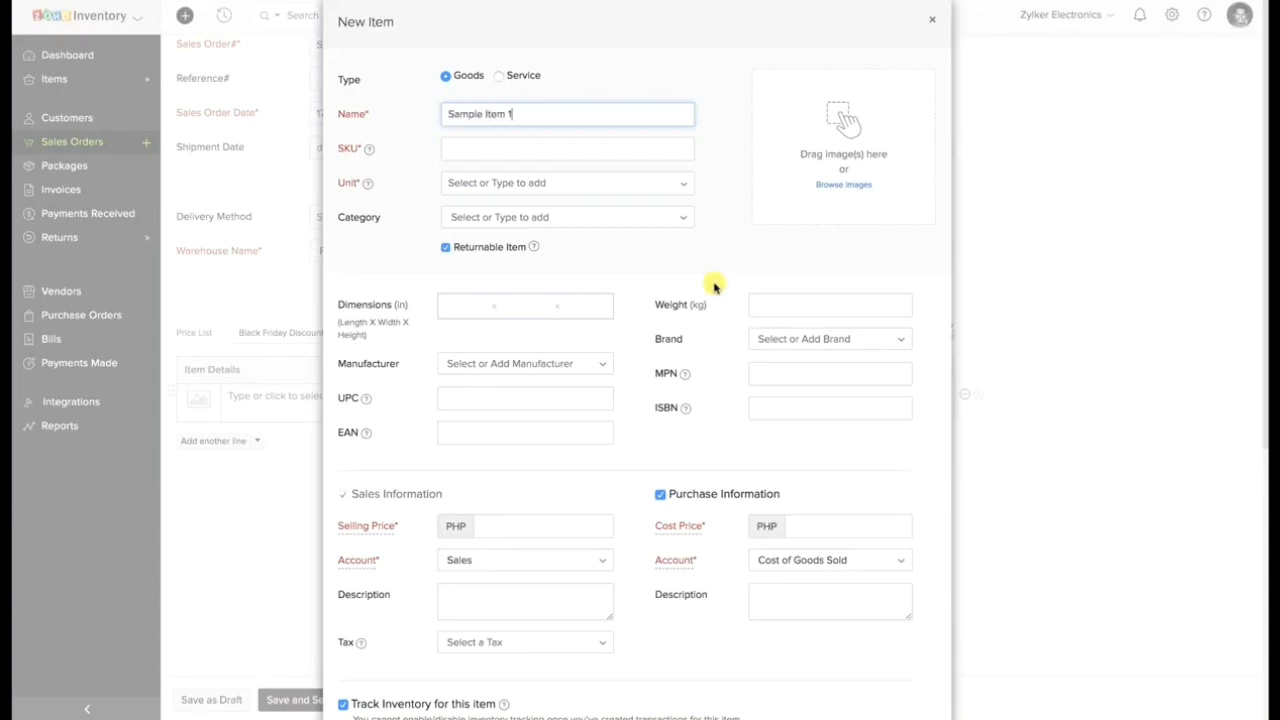
pyautogui.click(608, 150)
pyautogui.write('SI1')
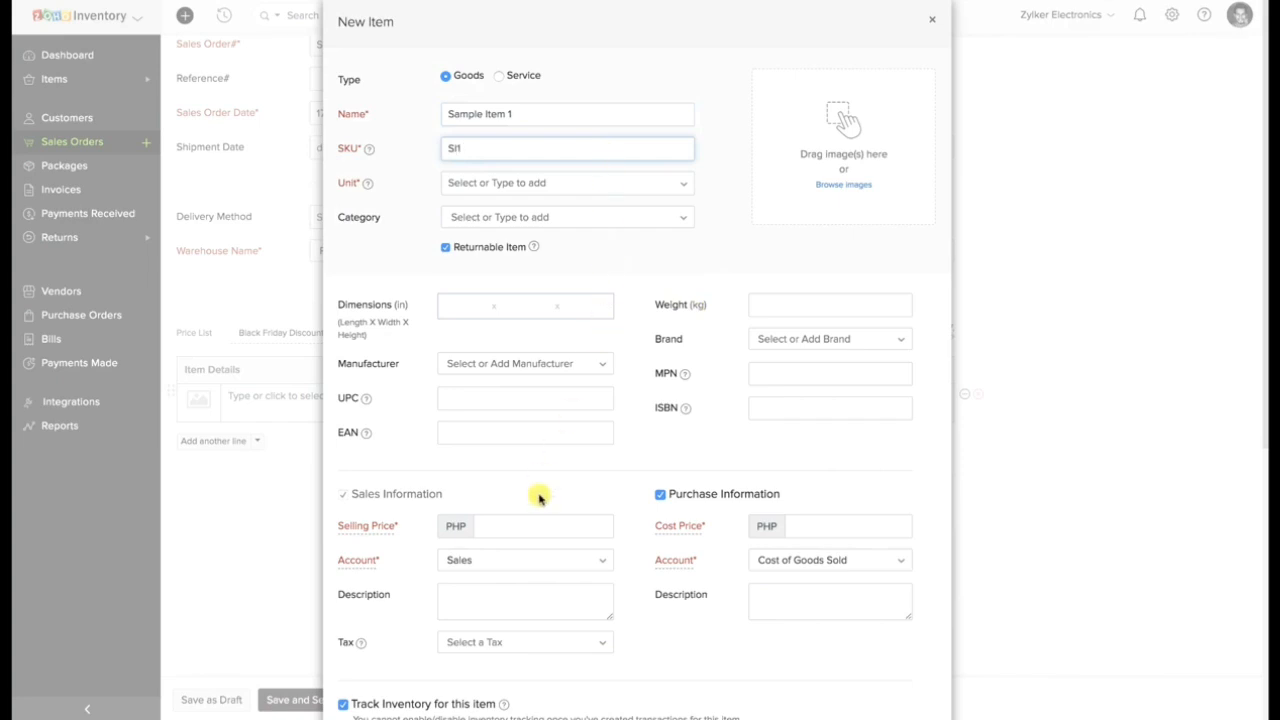
pyautogui.click(526, 523)
pyautogui.write('100')
pyautogui.click(869, 524)
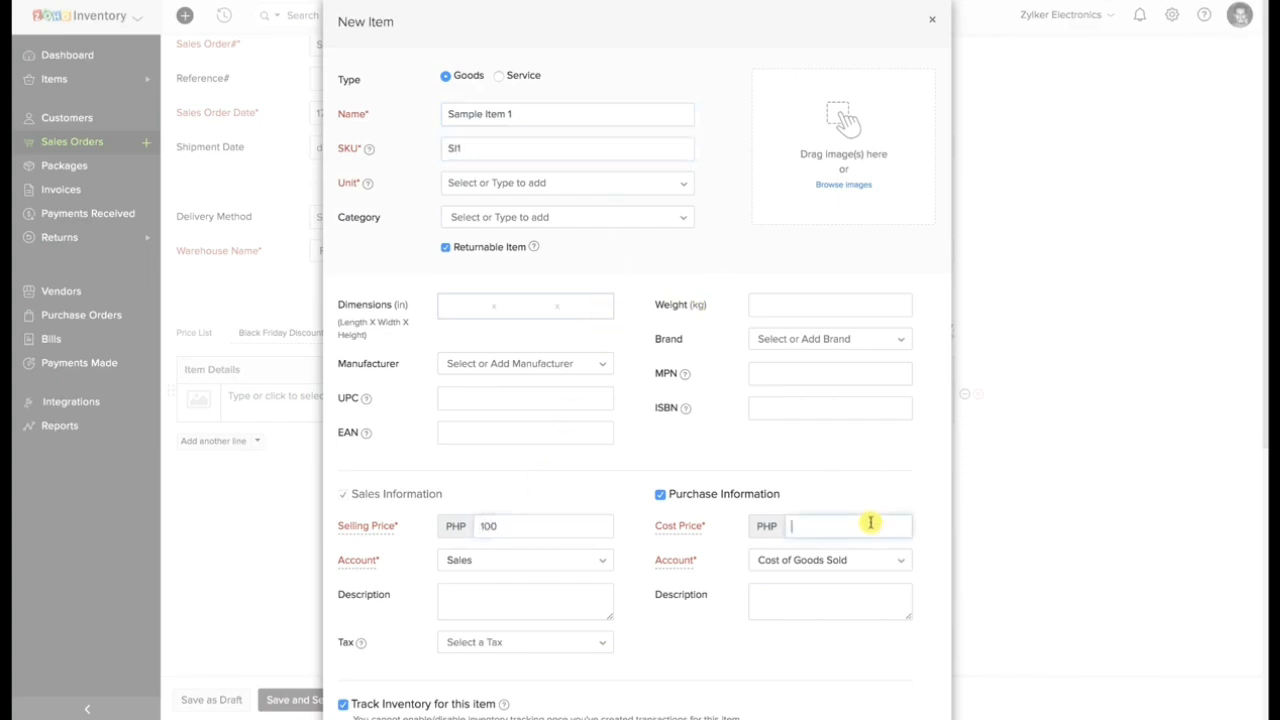
pyautogui.write('50')
# Set the new item's inventory account to Finished Goods and save the item.
pyautogui.scroll(-3, 703, 596)
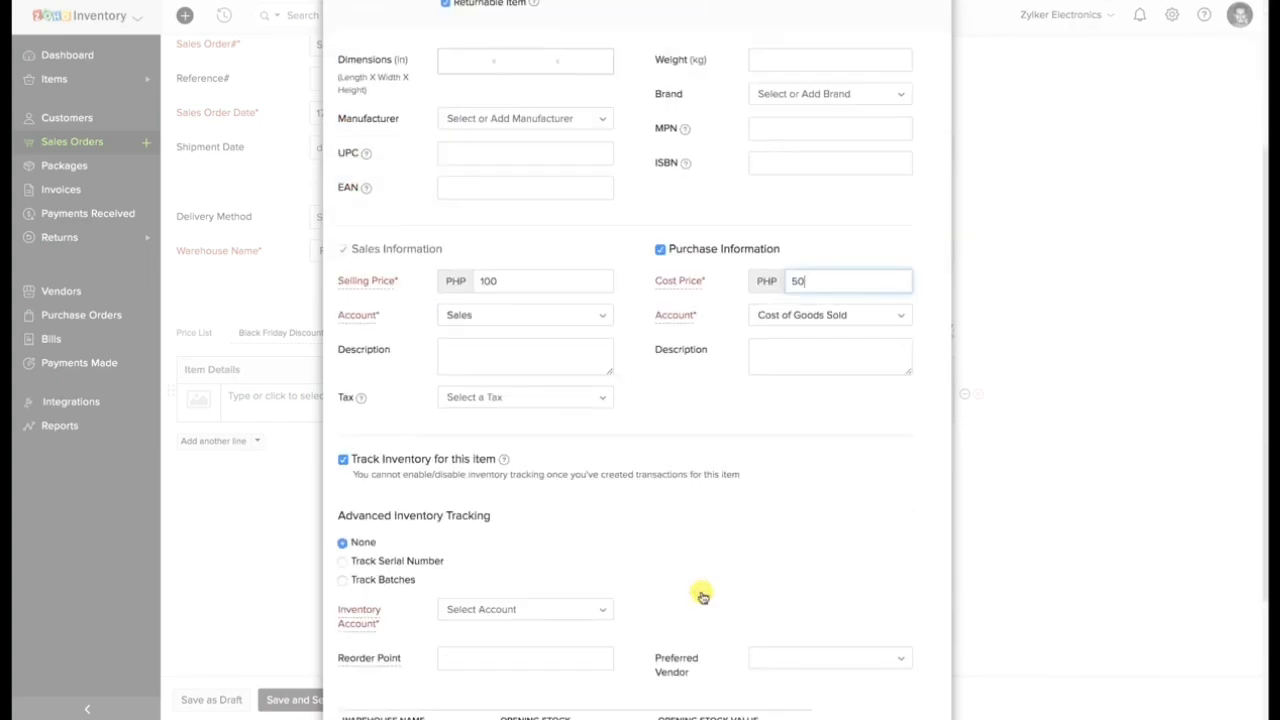
pyautogui.click(520, 617)
pyautogui.click(495, 686)
pyautogui.scroll(-2, 470, 684)
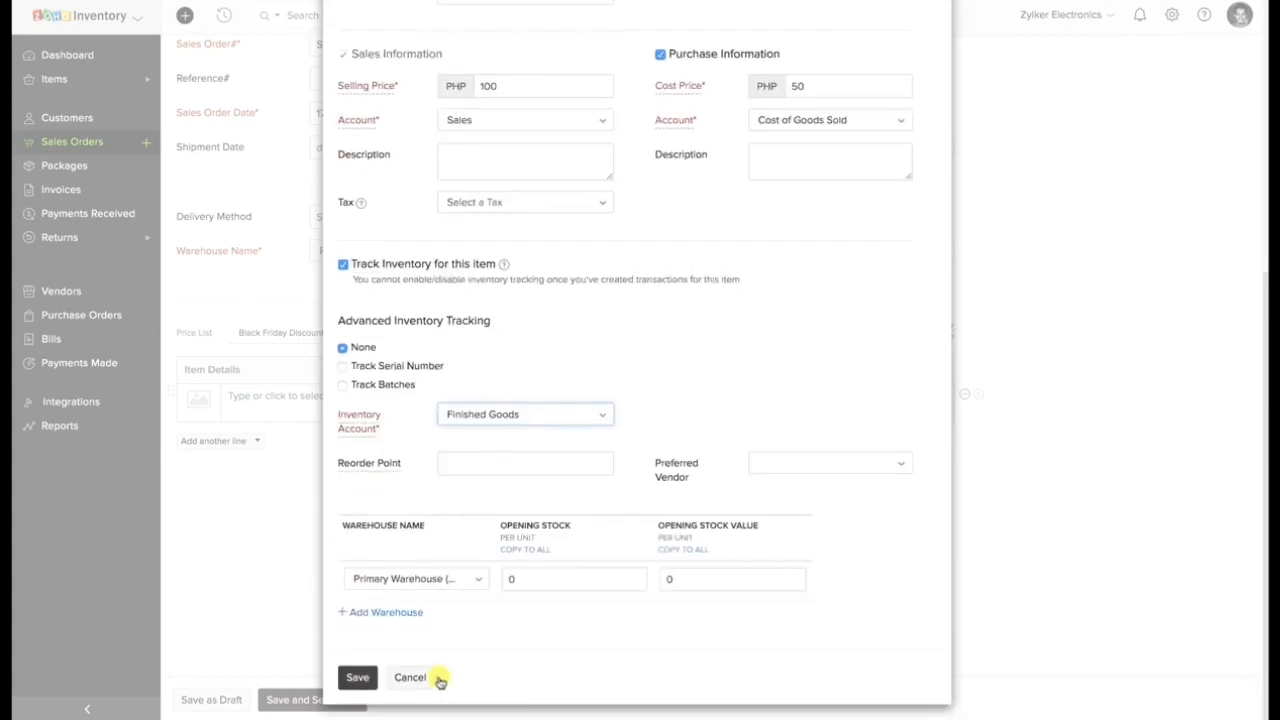
pyautogui.click(373, 678)
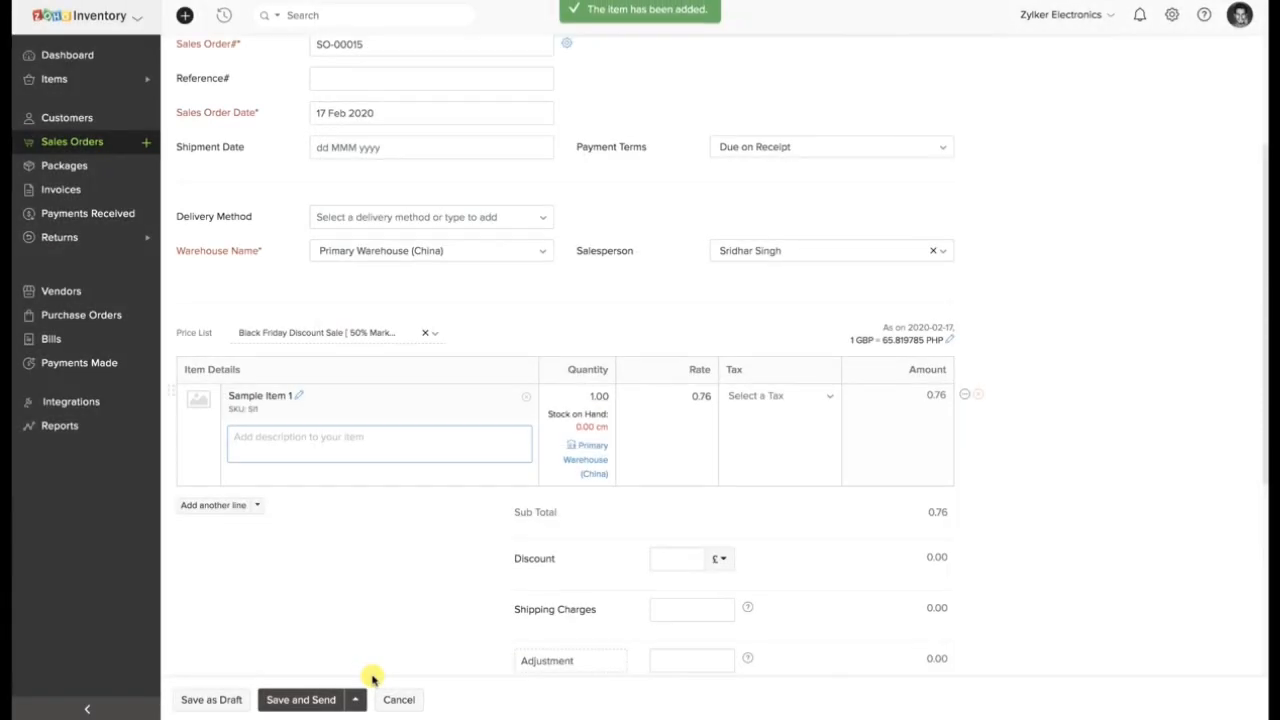
# Set the Sample Item 1 line to quantity 10, rate 1 and GST [7%] tax.
pyautogui.click(593, 397)
pyautogui.write('0')
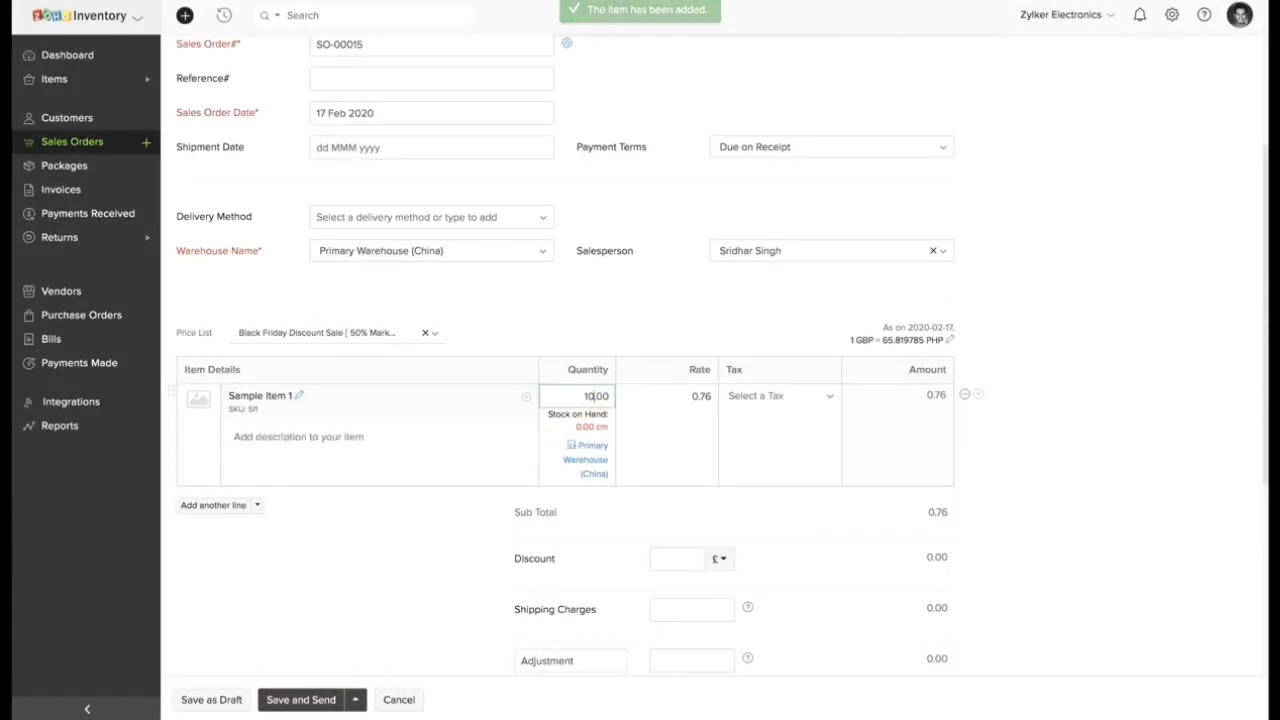
pyautogui.click(702, 399)
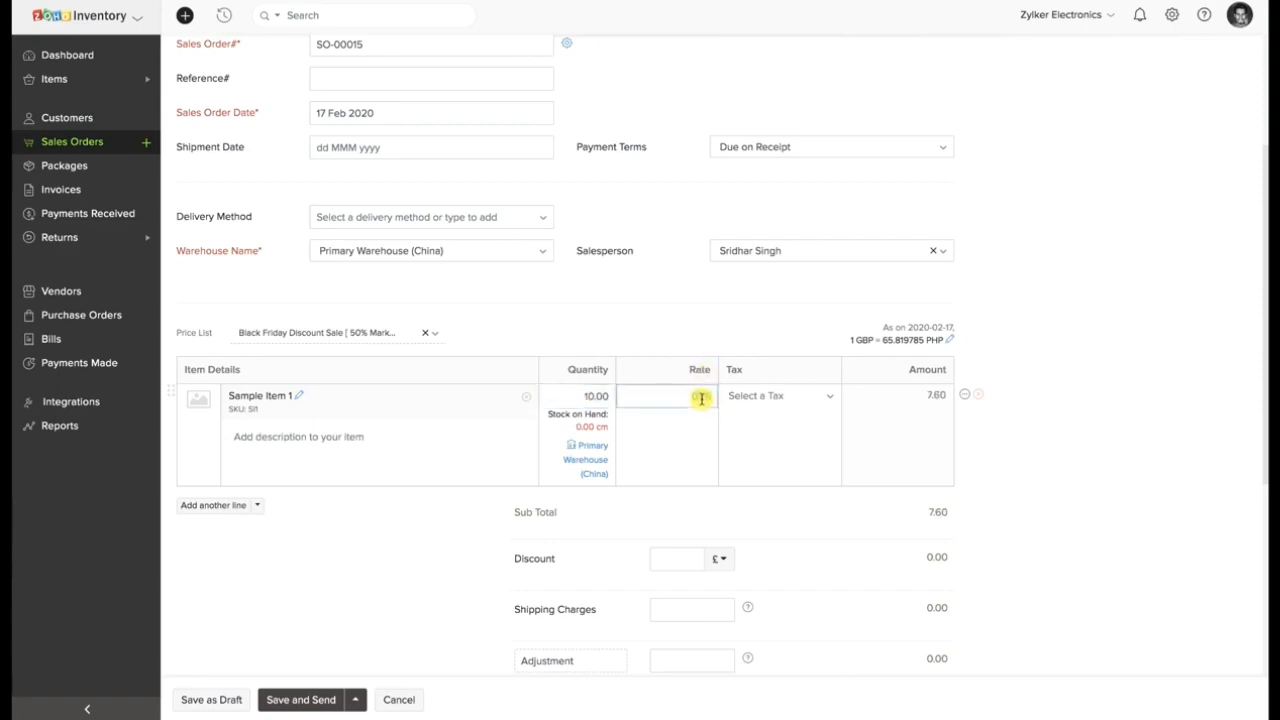
pyautogui.write('1')
pyautogui.click(795, 398)
pyautogui.click(777, 474)
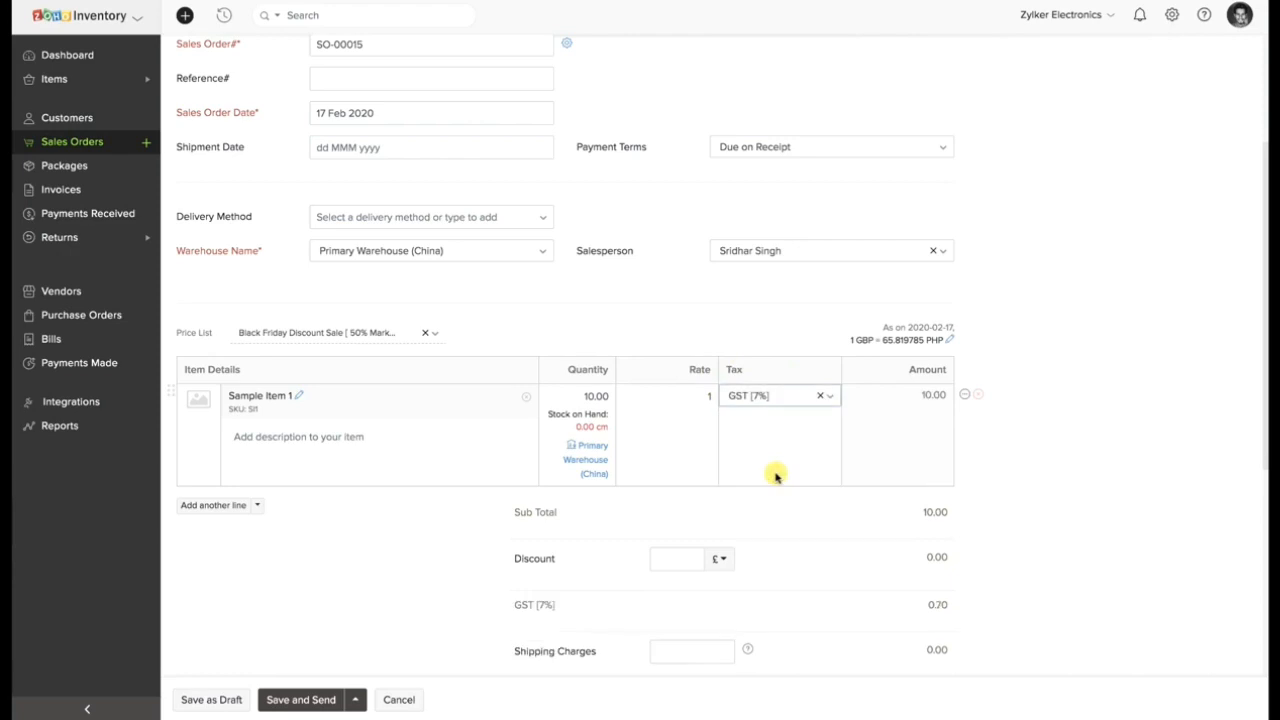
# Save the sales order as a draft, leaving shipping charges and adjustment blank.
pyautogui.scroll(-2, 771, 477)
pyautogui.click(694, 535)
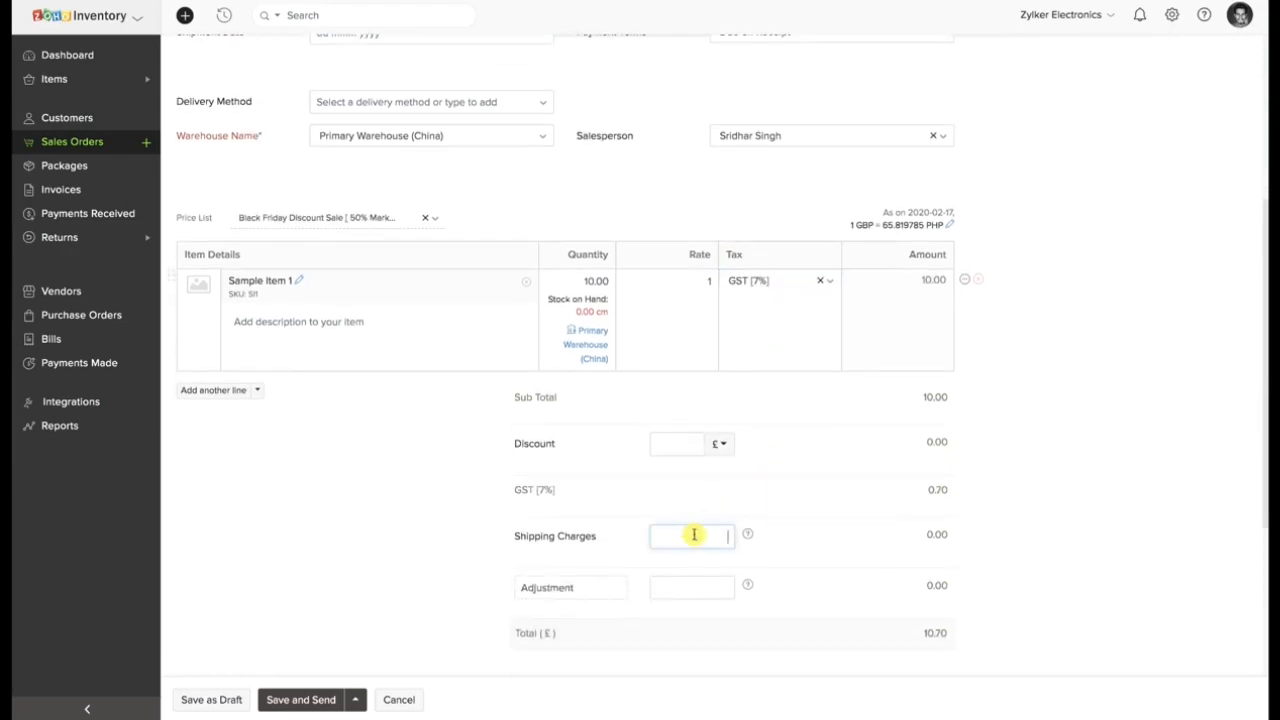
pyautogui.click(682, 590)
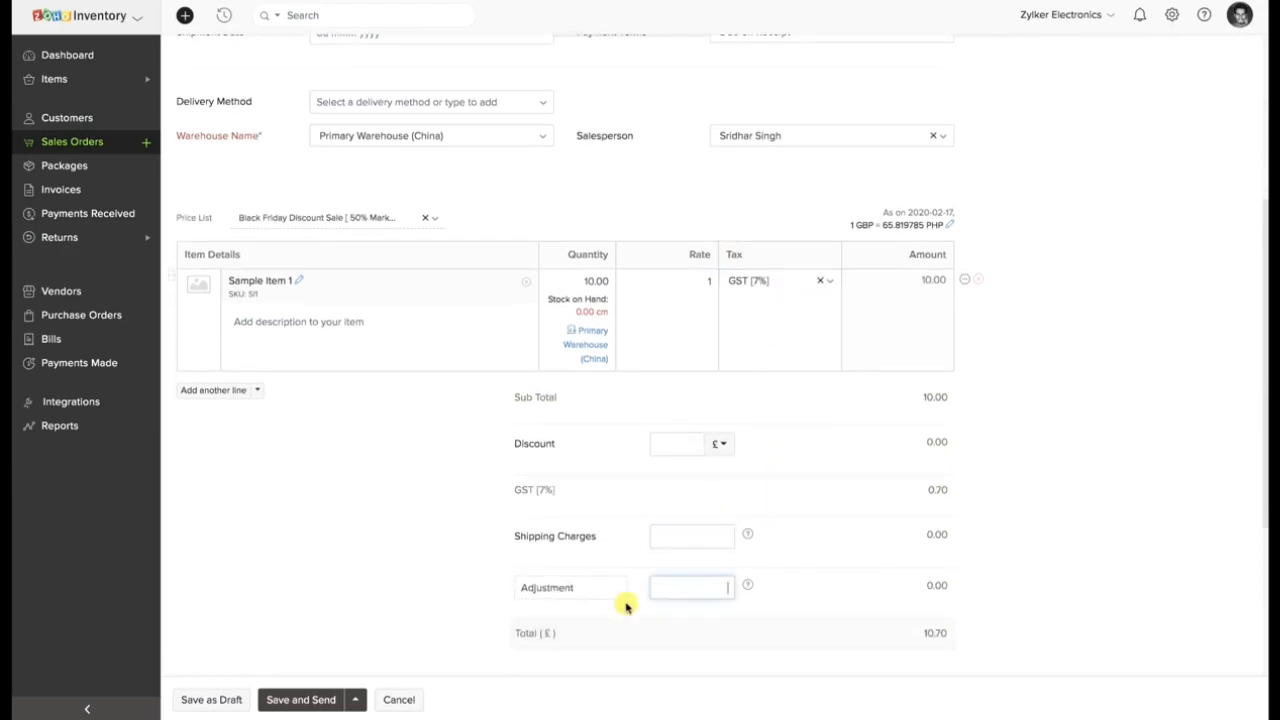
pyautogui.click(228, 700)
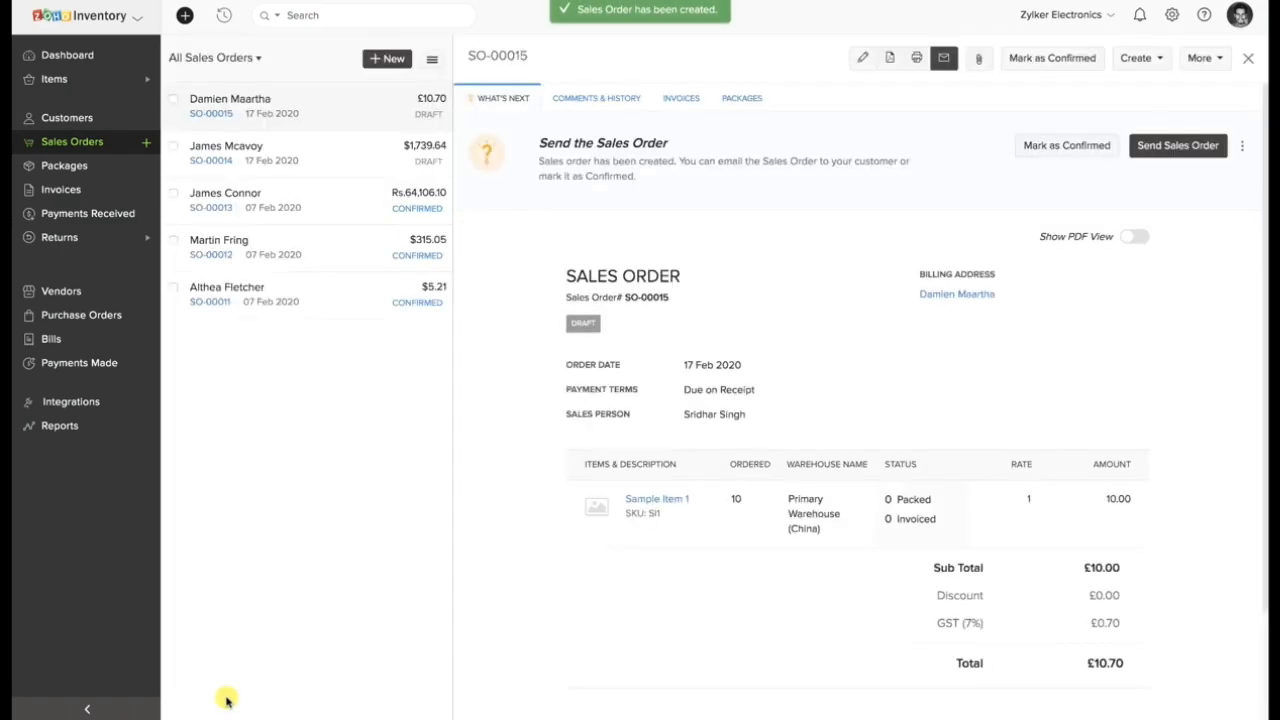
# Mark the sales order as confirmed and view the additional actions available for it.
pyautogui.click(1074, 152)
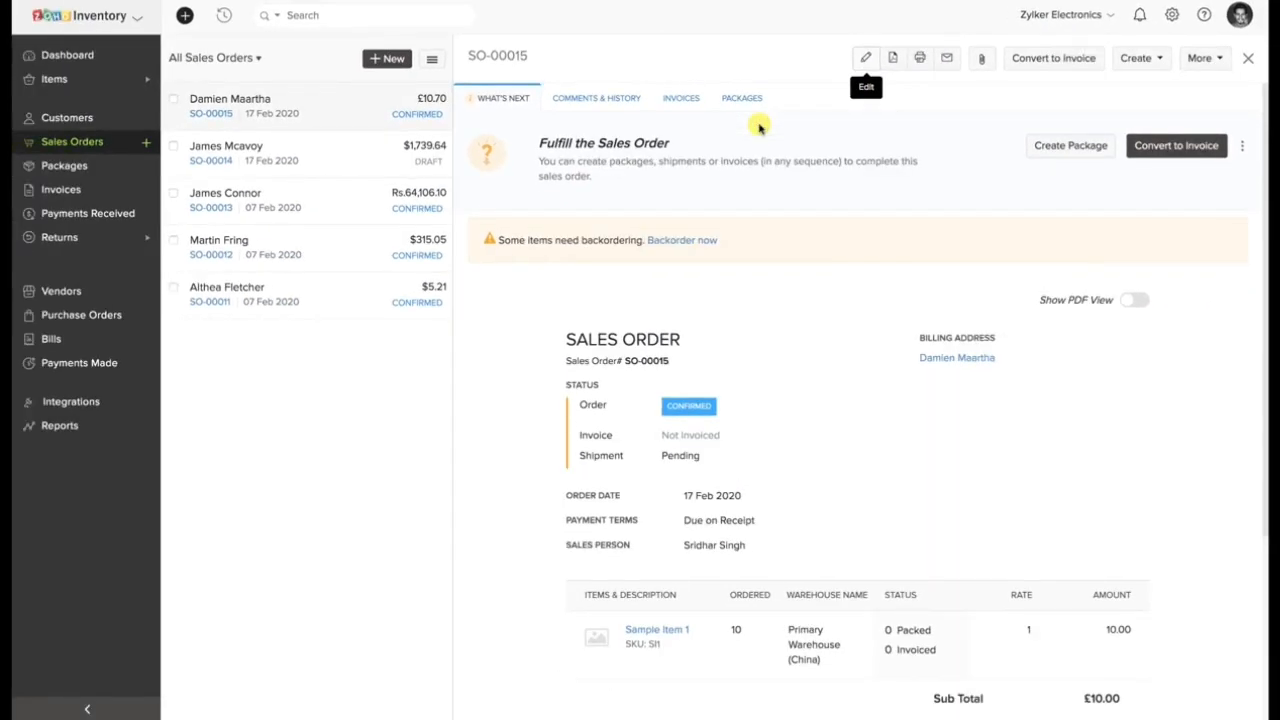
pyautogui.click(1219, 60)
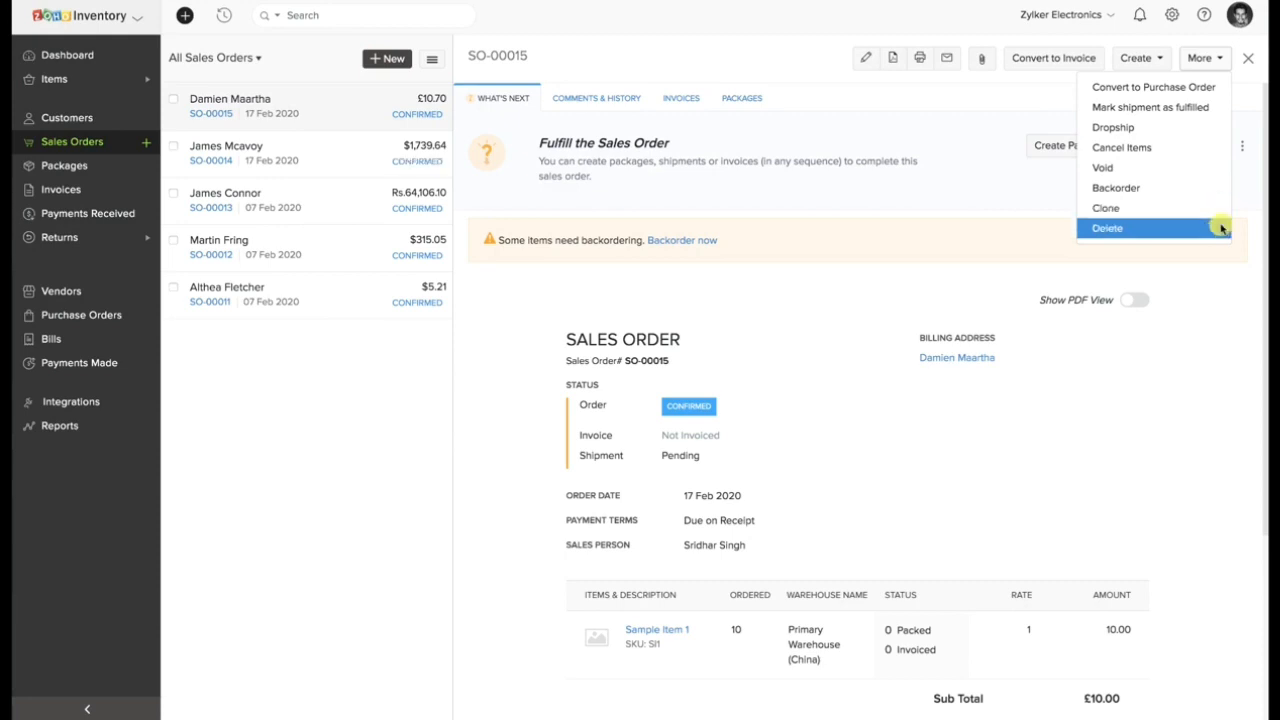
# Convert the confirmed Sample Item 1 sales order to an invoice from its invoices section.
pyautogui.click(1222, 273)
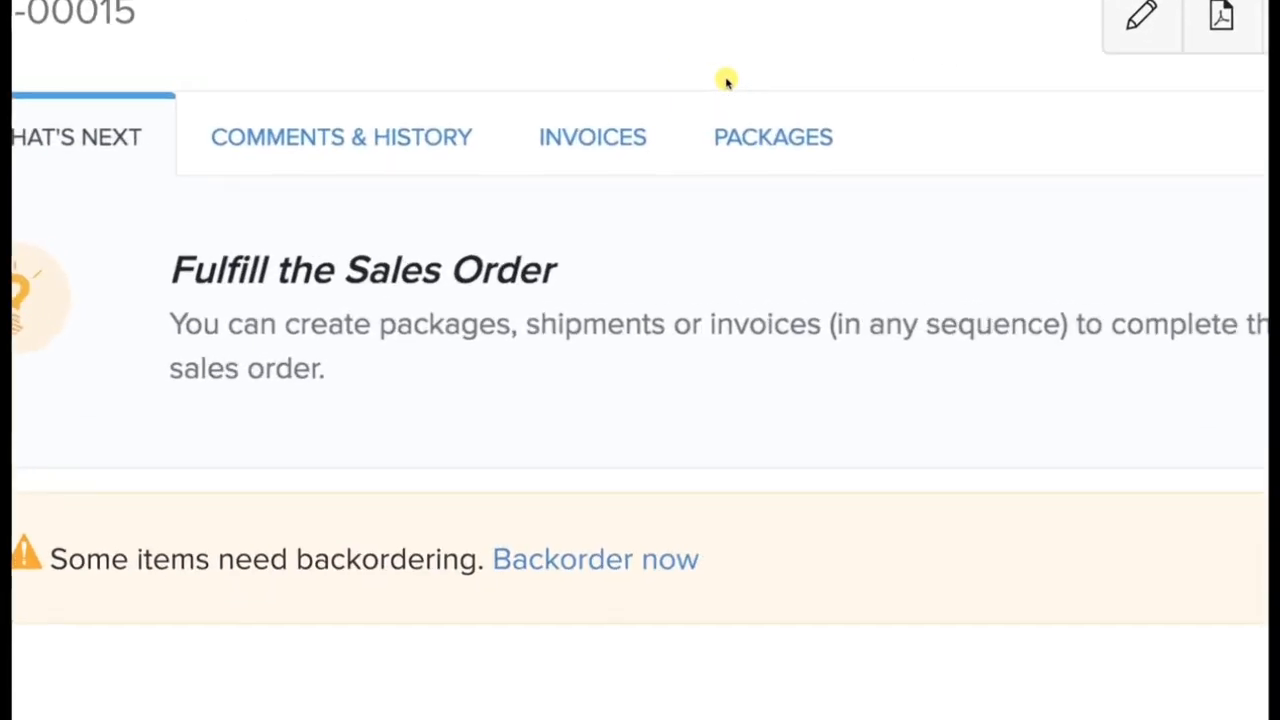
pyautogui.click(604, 141)
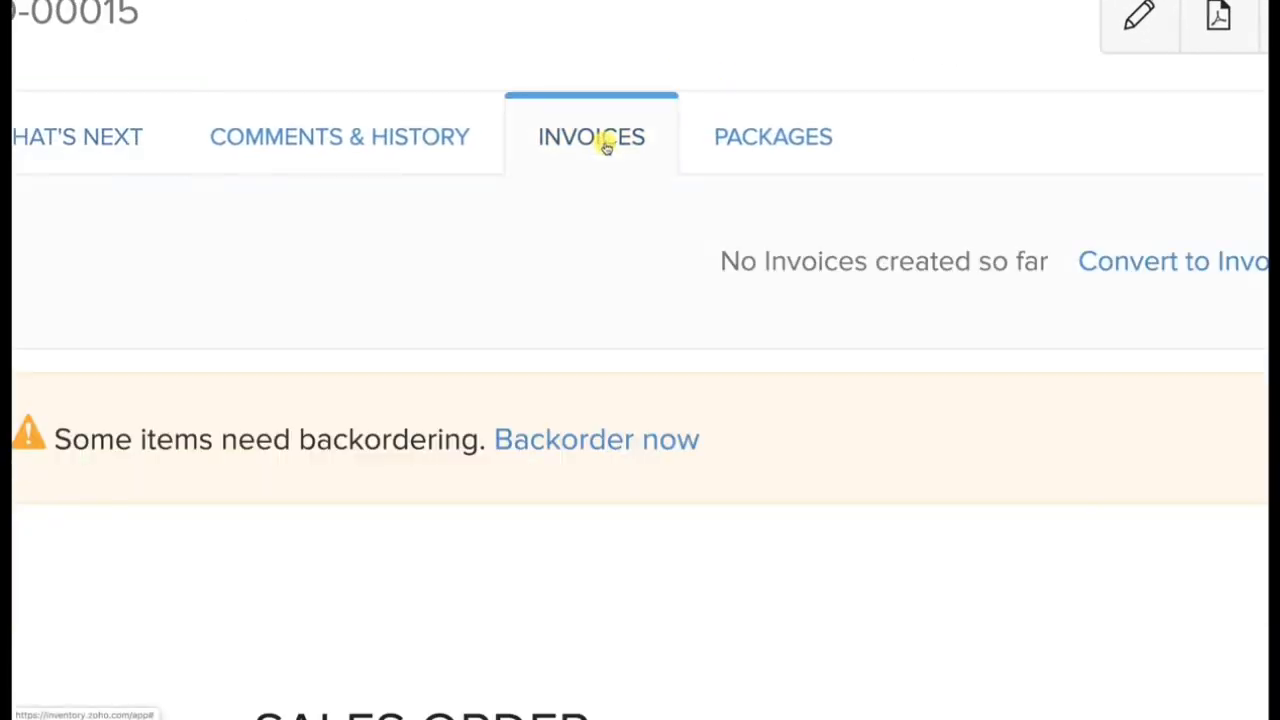
pyautogui.hscroll(4, 823, 272)
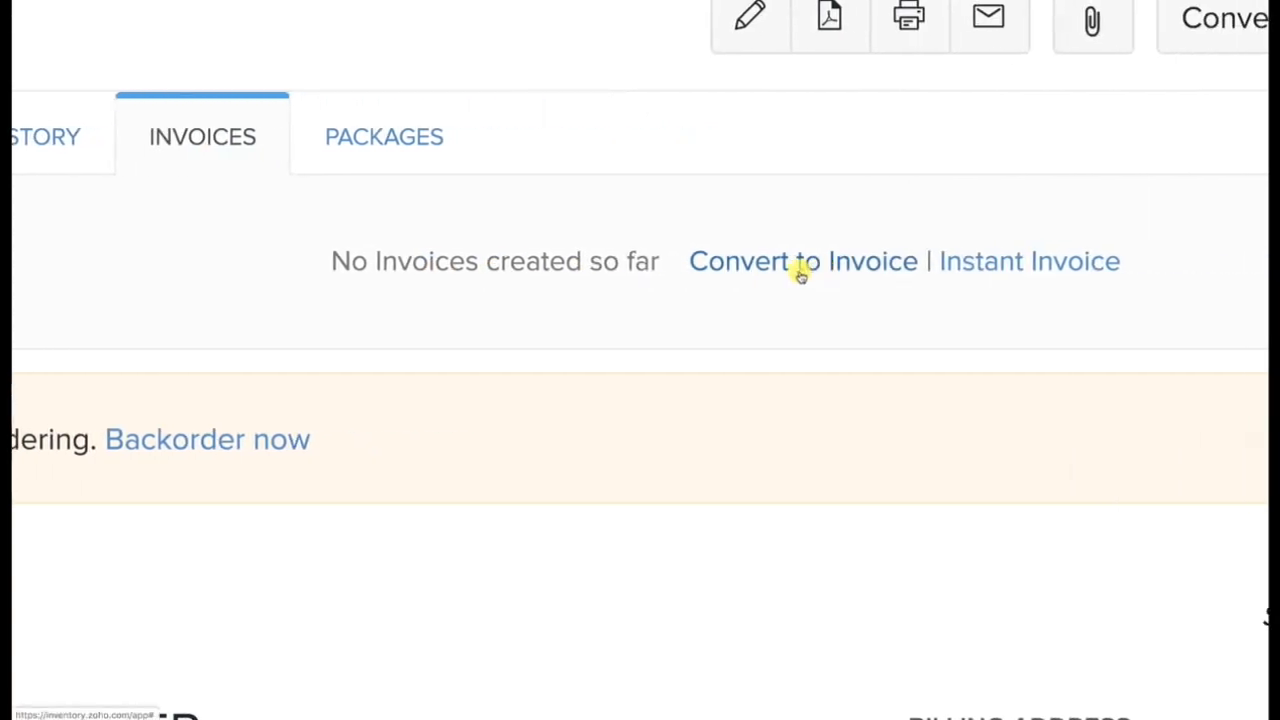
pyautogui.click(801, 264)
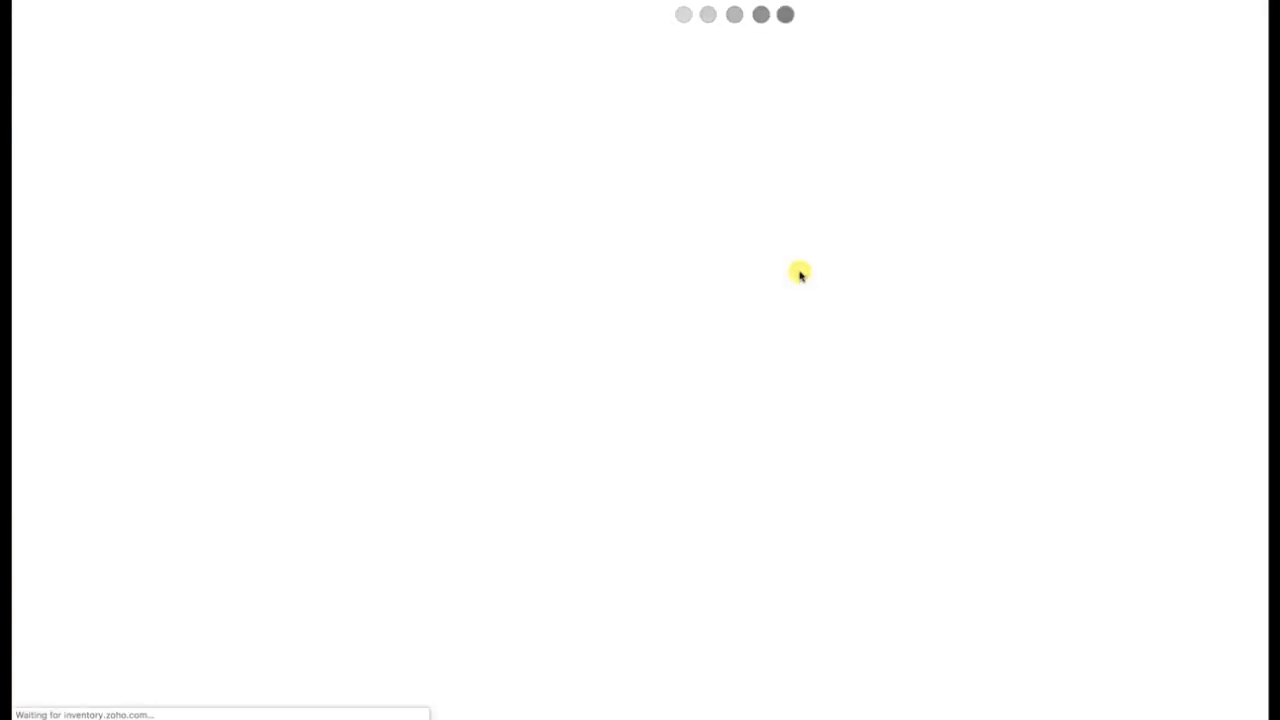
# Review the new invoice form from customer details to customer notes and view the payment gateways that can be configured.
pyautogui.scroll(-5, 801, 274)
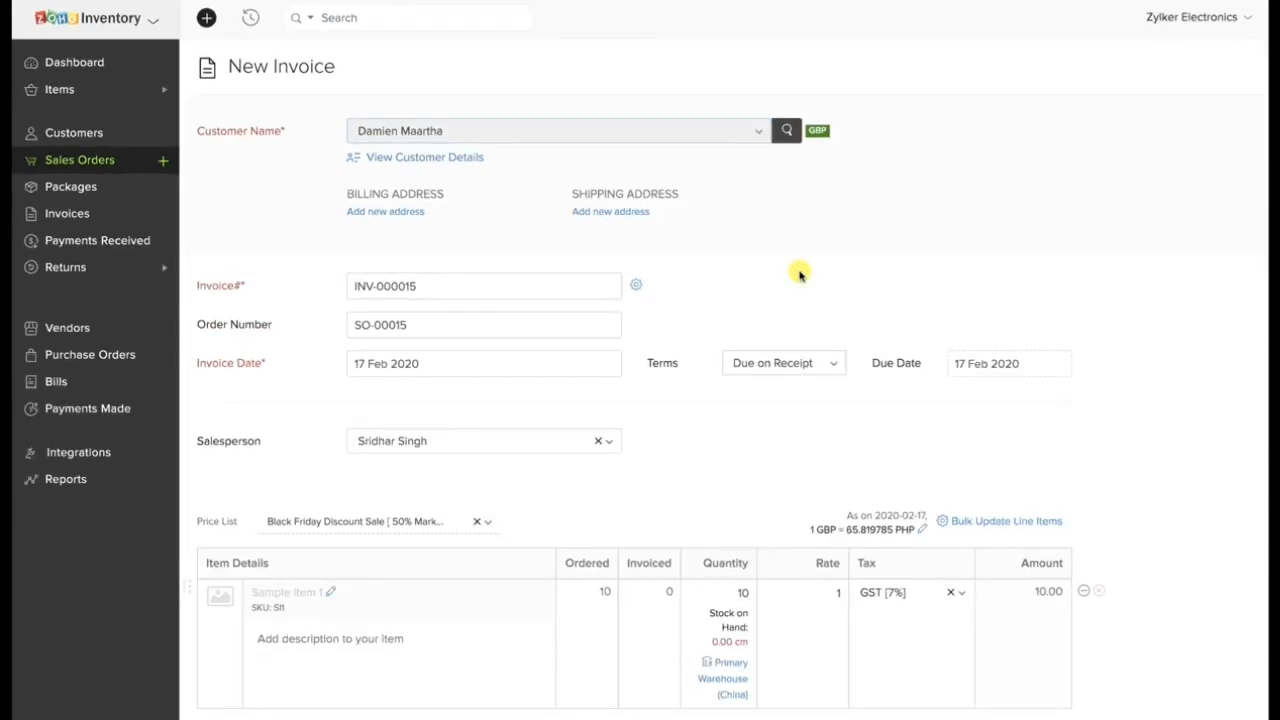
pyautogui.scroll(-3, 801, 274)
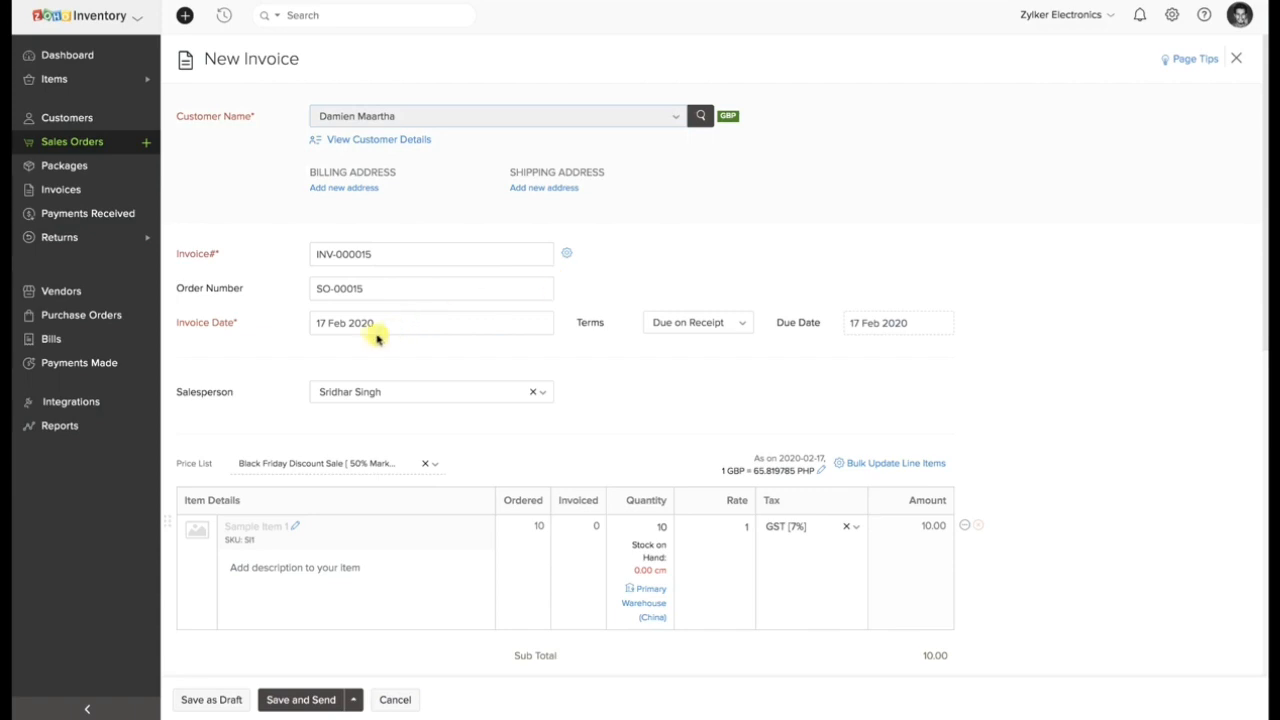
pyautogui.scroll(-3, 364, 442)
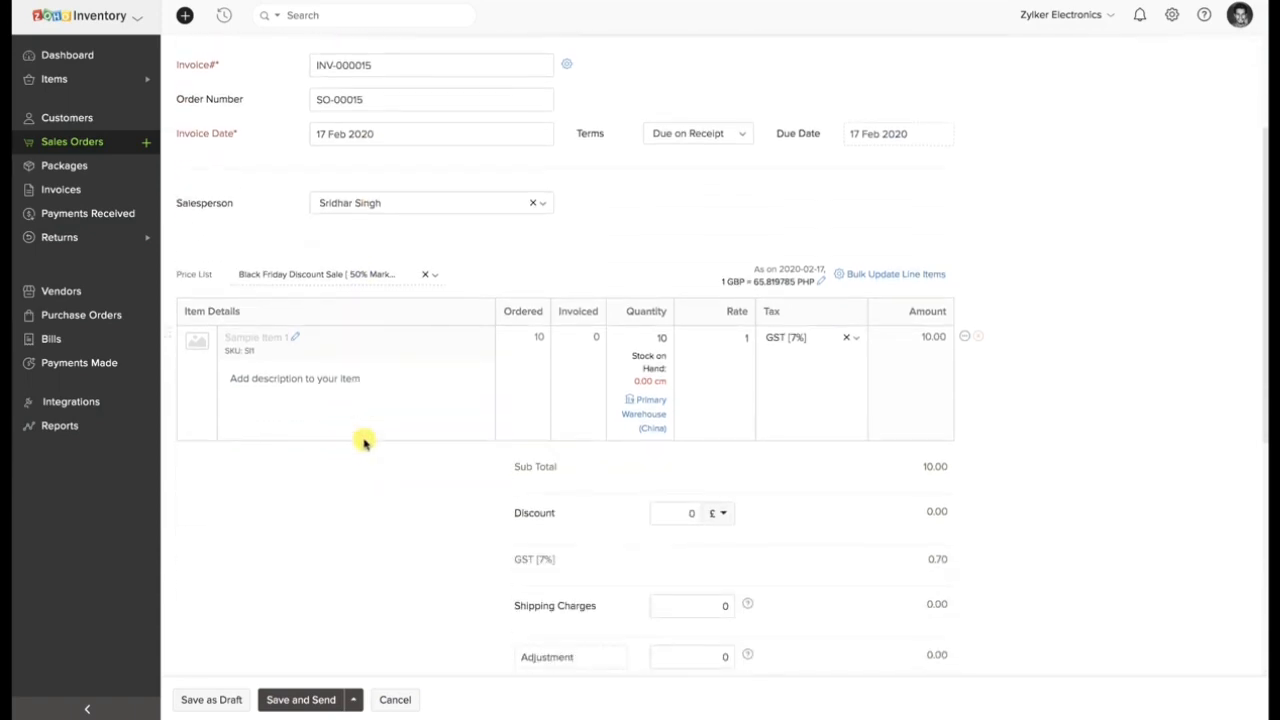
pyautogui.scroll(-3, 364, 442)
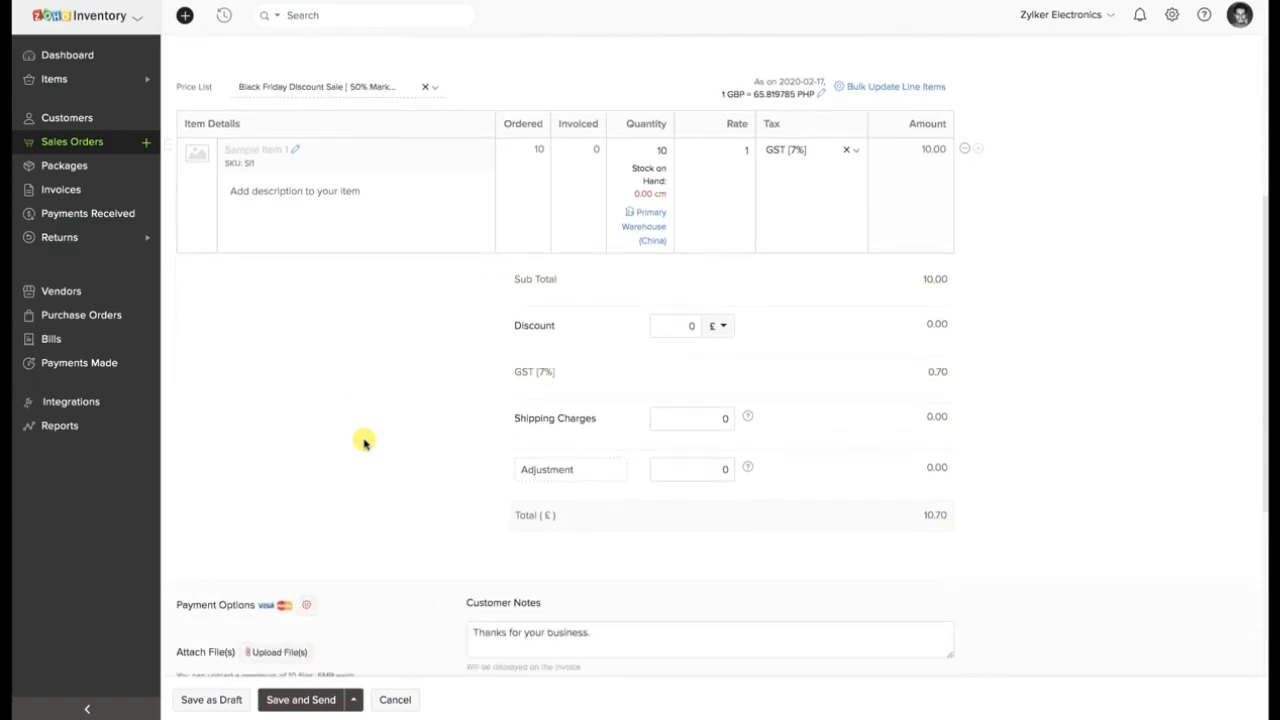
pyautogui.scroll(-2, 364, 442)
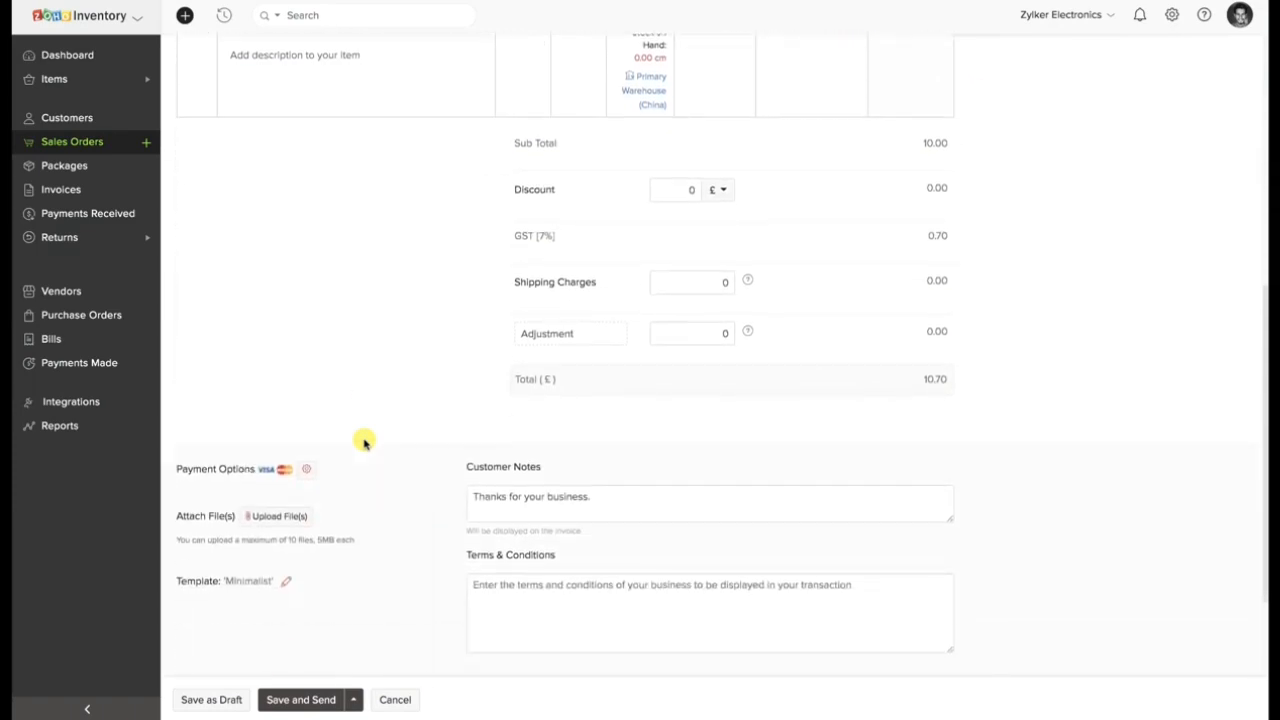
pyautogui.scroll(-1, 364, 442)
pyautogui.scroll(-1, 364, 442)
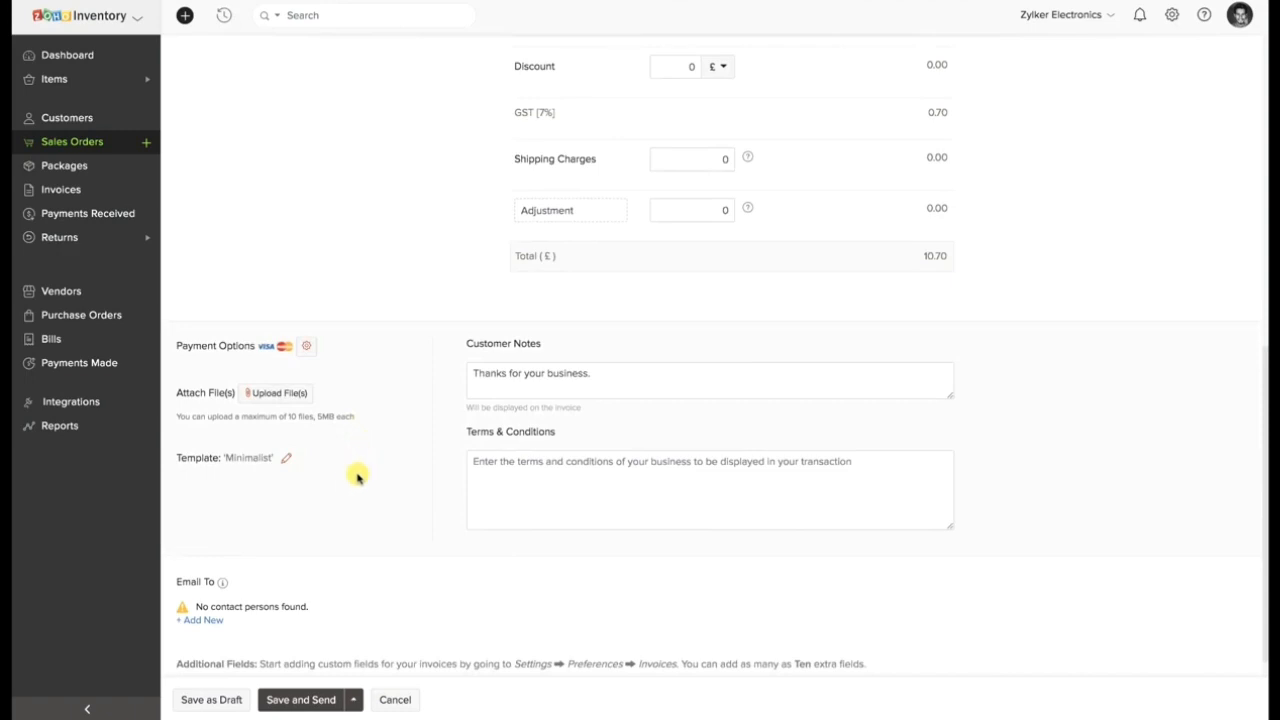
pyautogui.click(307, 345)
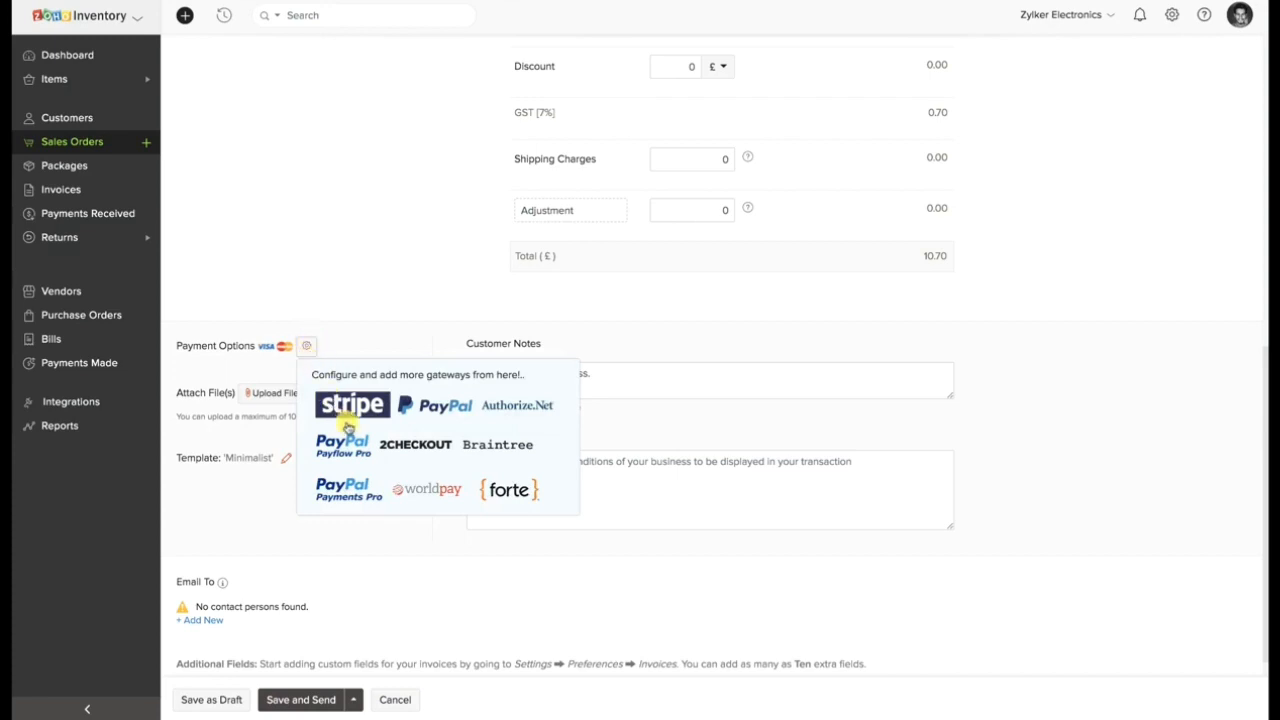
pyautogui.click(307, 345)
# Save the invoice for sending, inspect the payment link in the email message, and leave without sending the email.
pyautogui.click(321, 700)
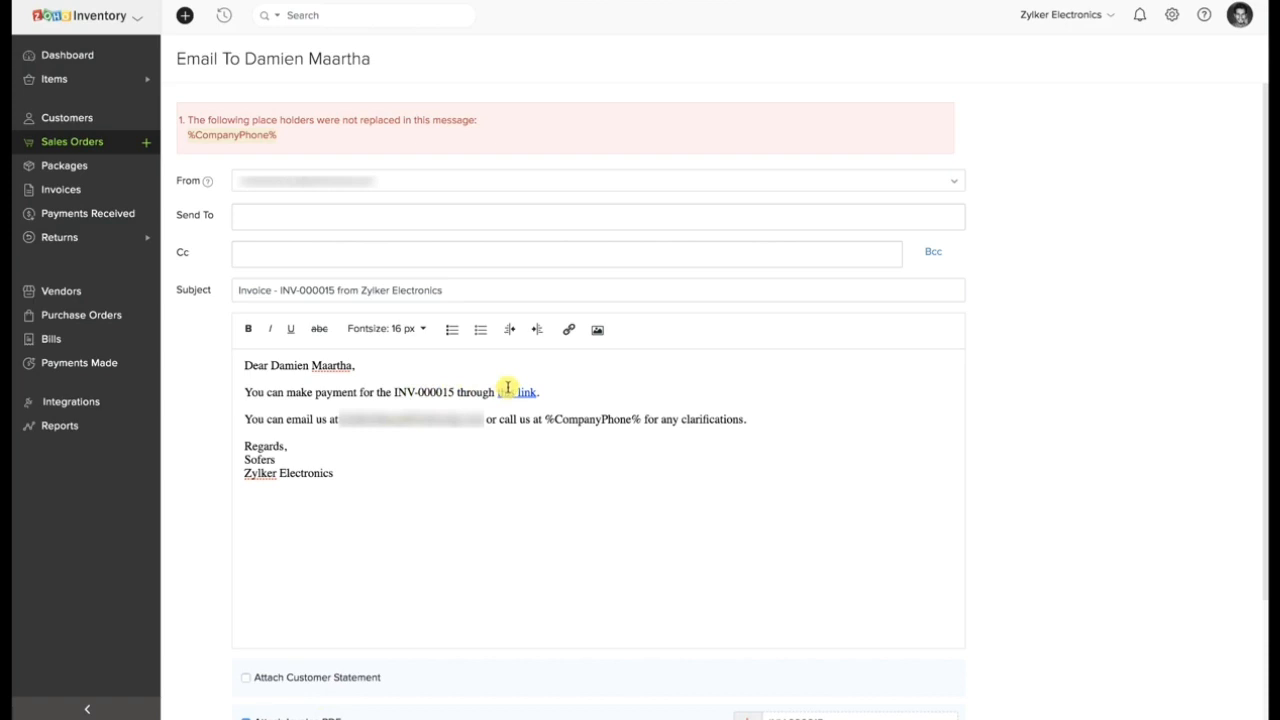
pyautogui.click(508, 391)
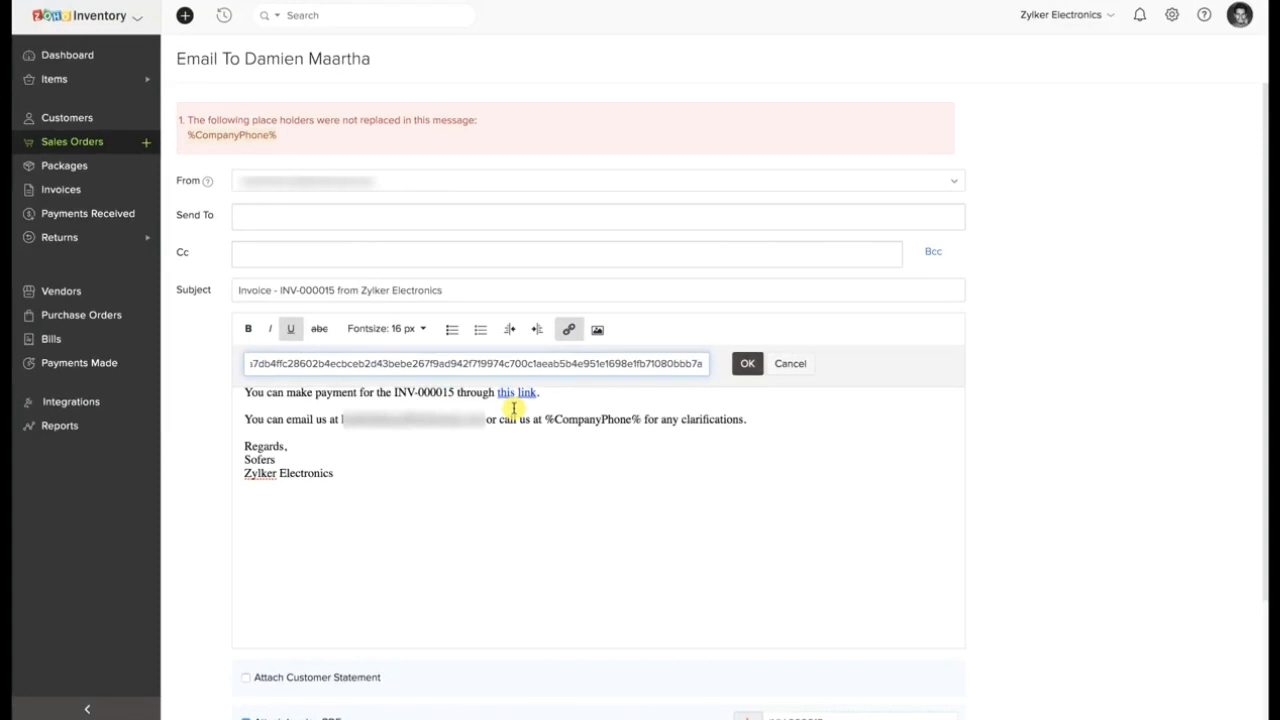
pyautogui.scroll(-3, 489, 555)
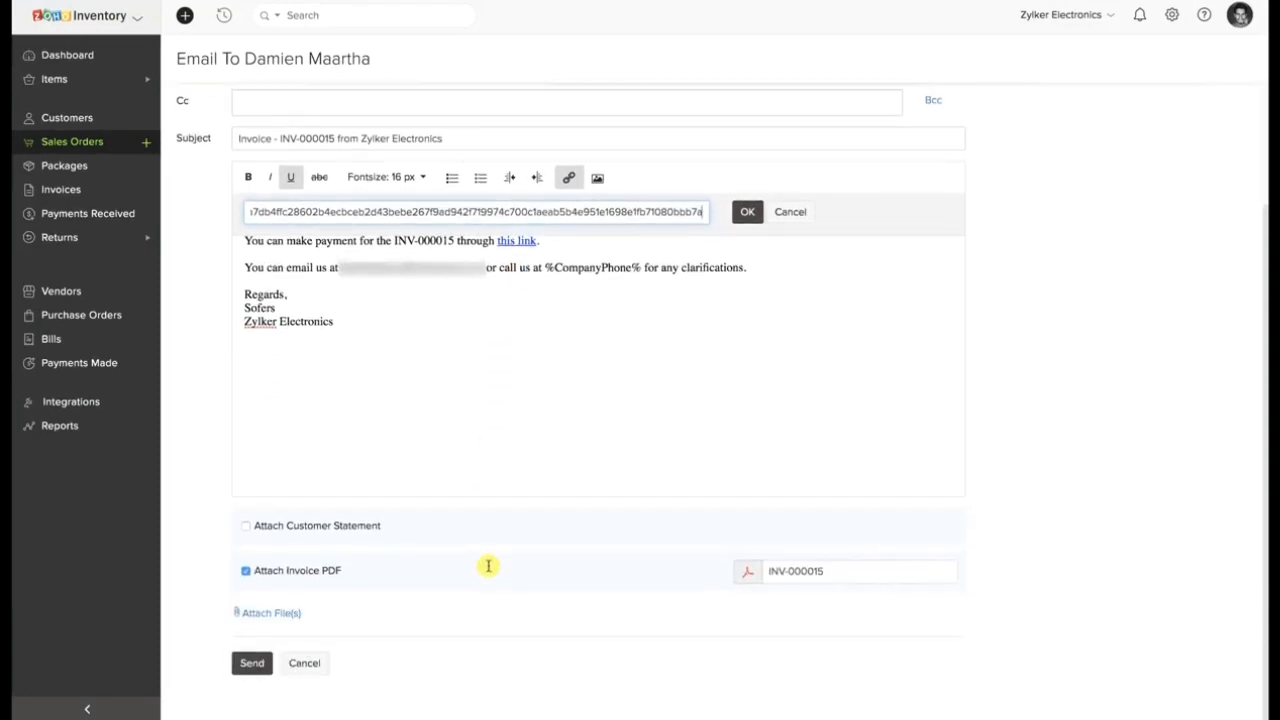
pyautogui.click(312, 663)
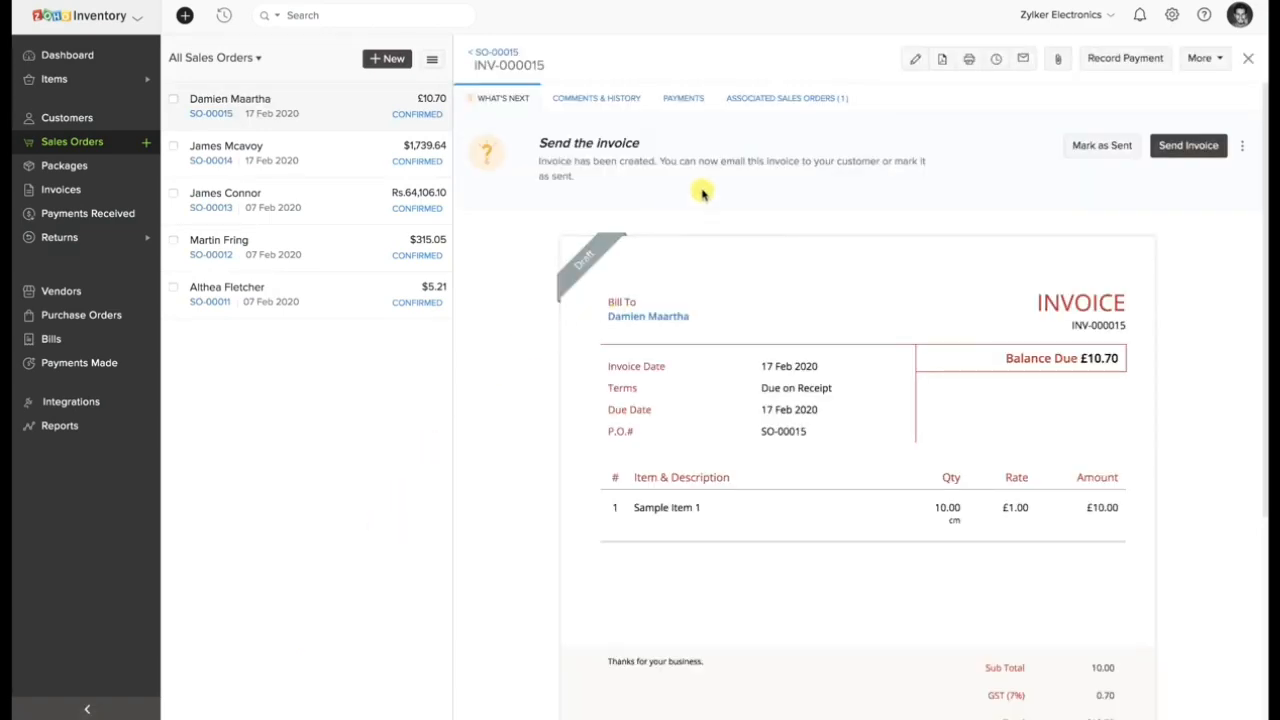
# Record a 10.7 GBP payment for the invoice with payment mode Cash, deposited to Petty Cash.
pyautogui.click(695, 104)
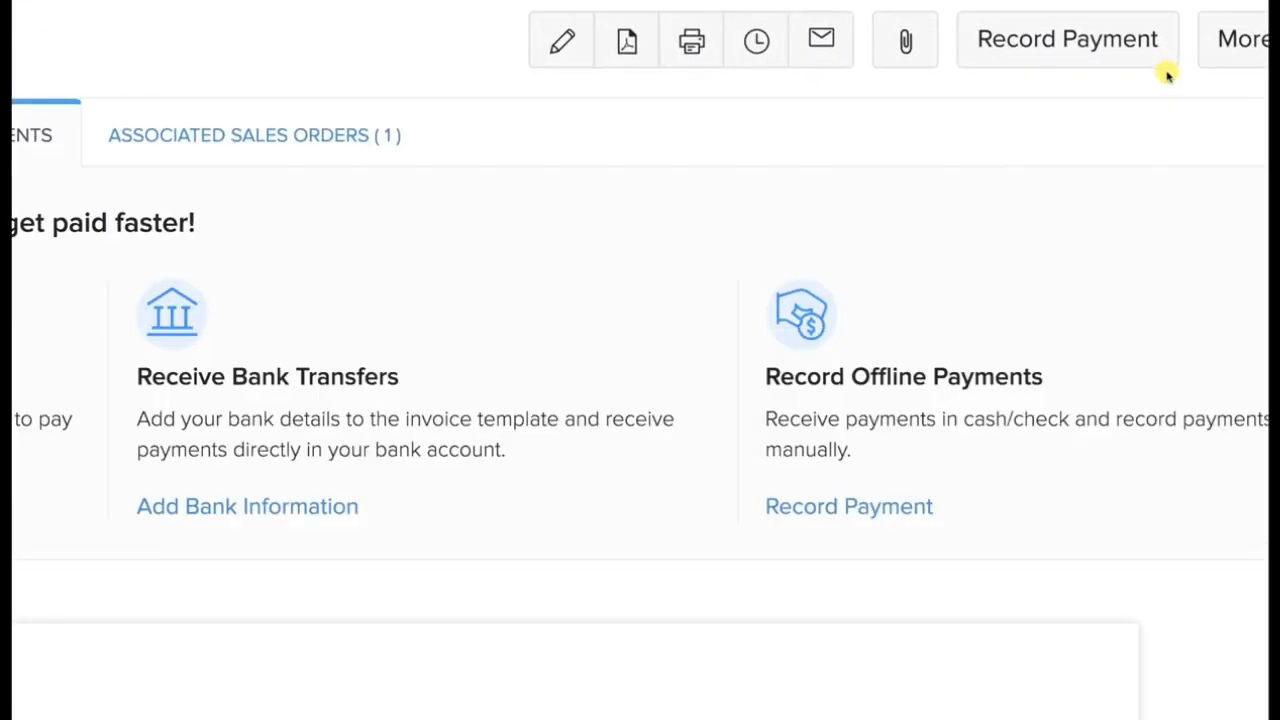
pyautogui.click(1108, 51)
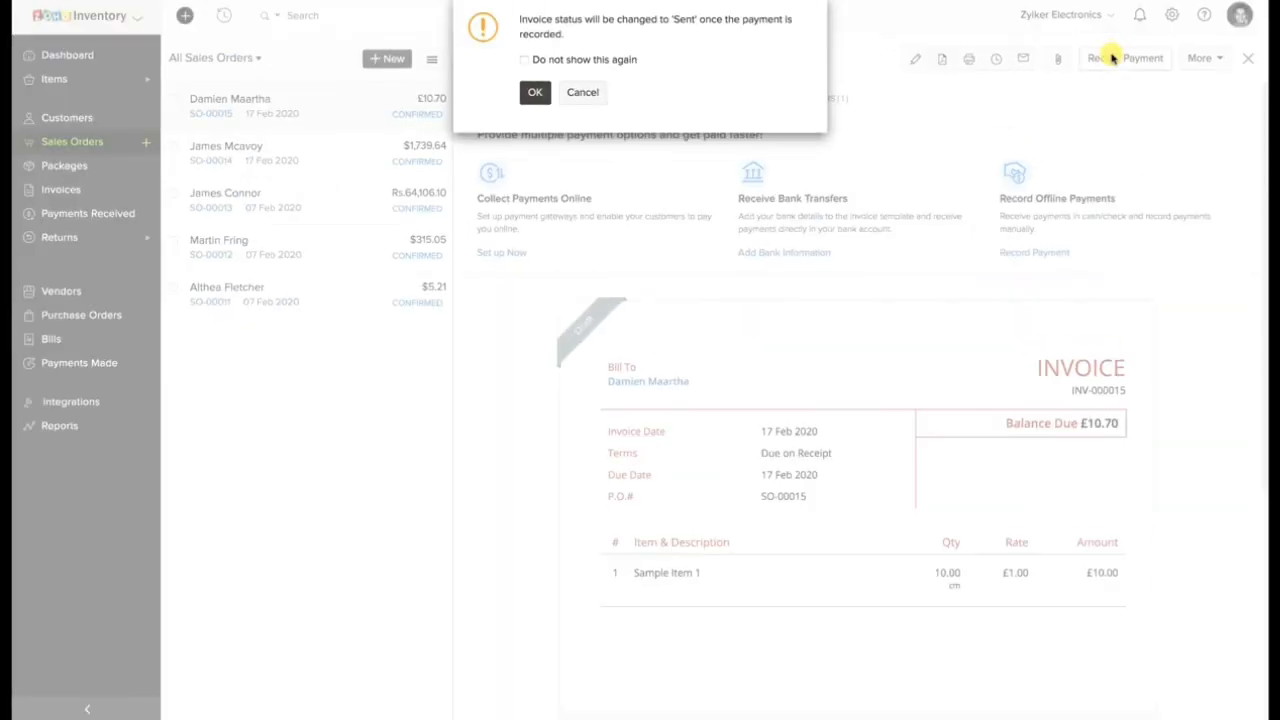
pyautogui.click(535, 91)
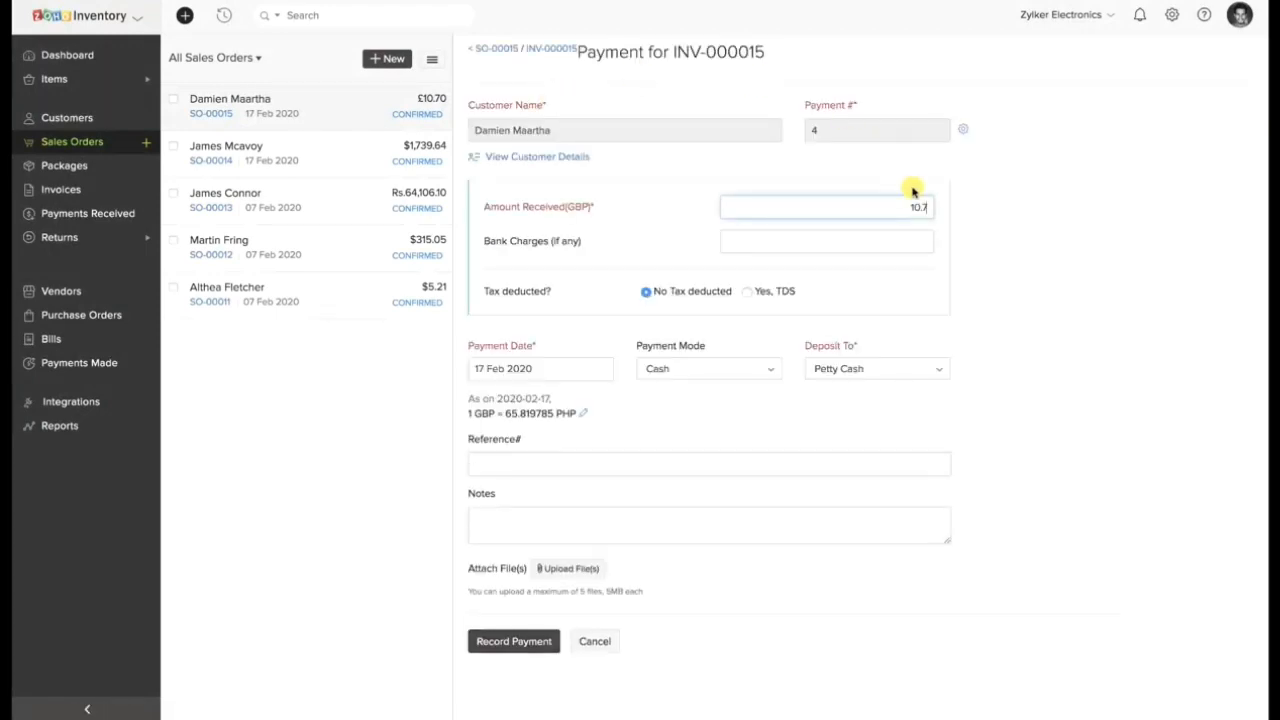
pyautogui.click(740, 366)
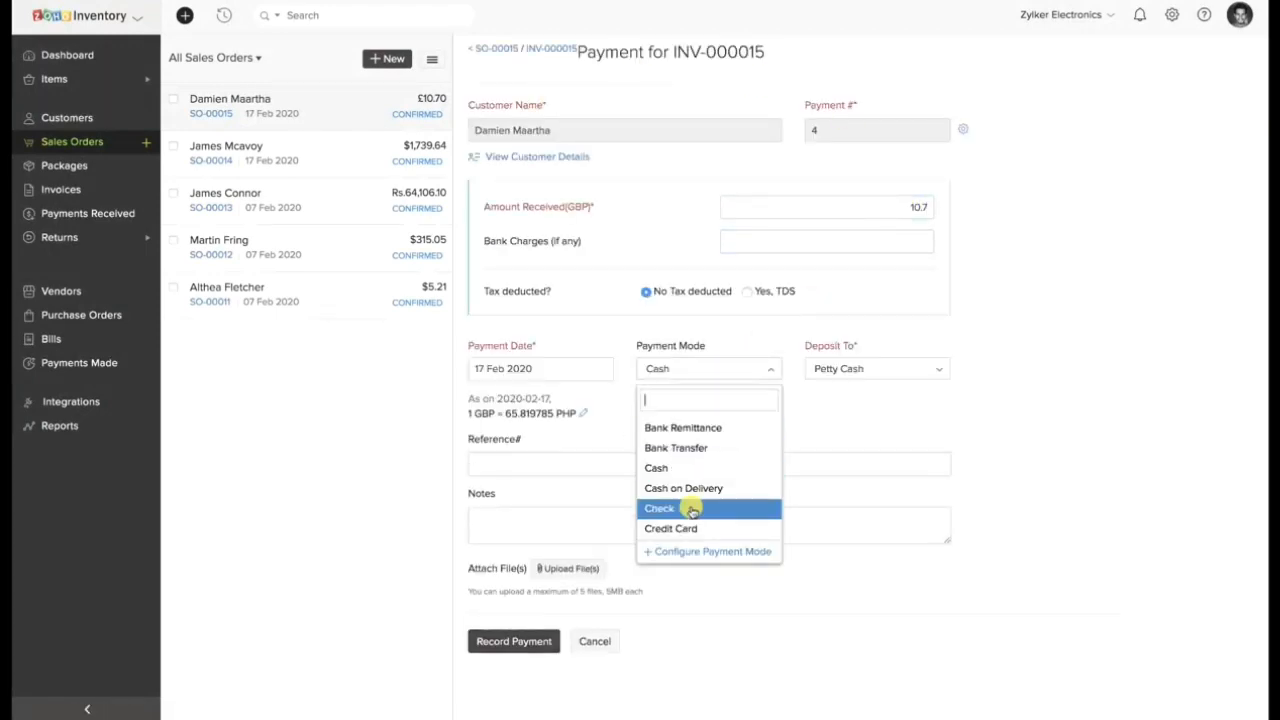
pyautogui.click(836, 404)
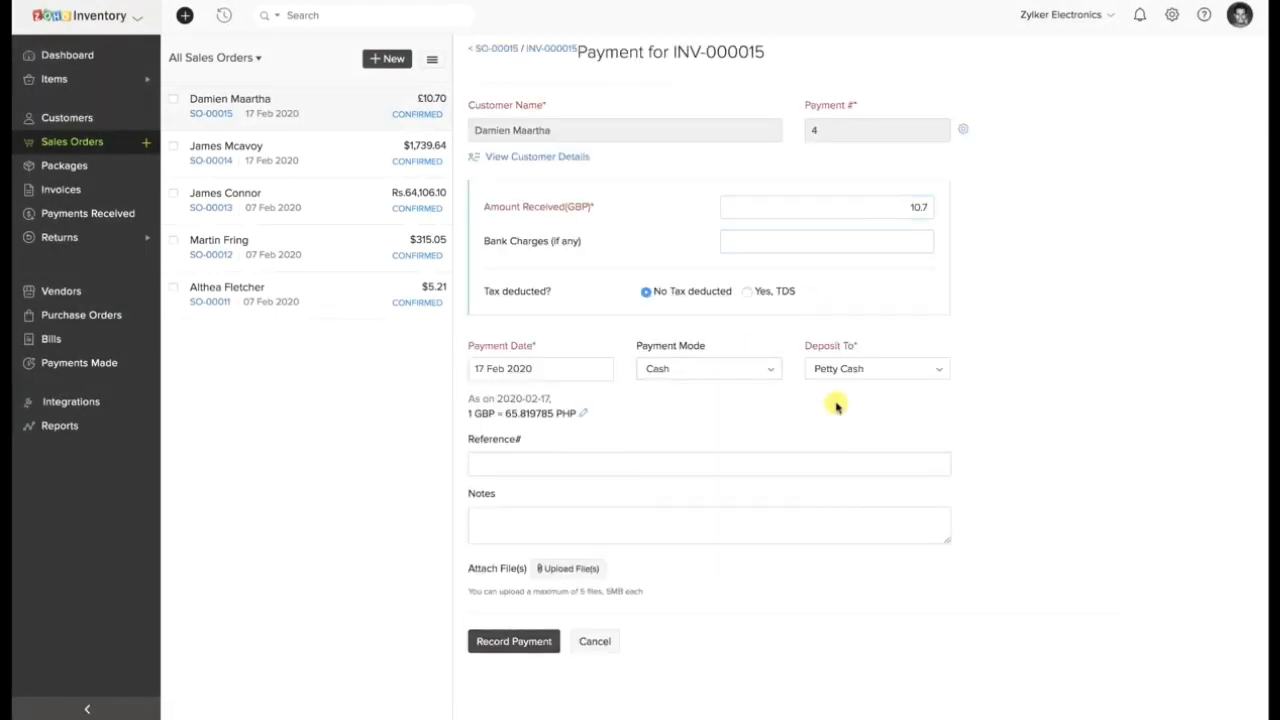
pyautogui.click(495, 642)
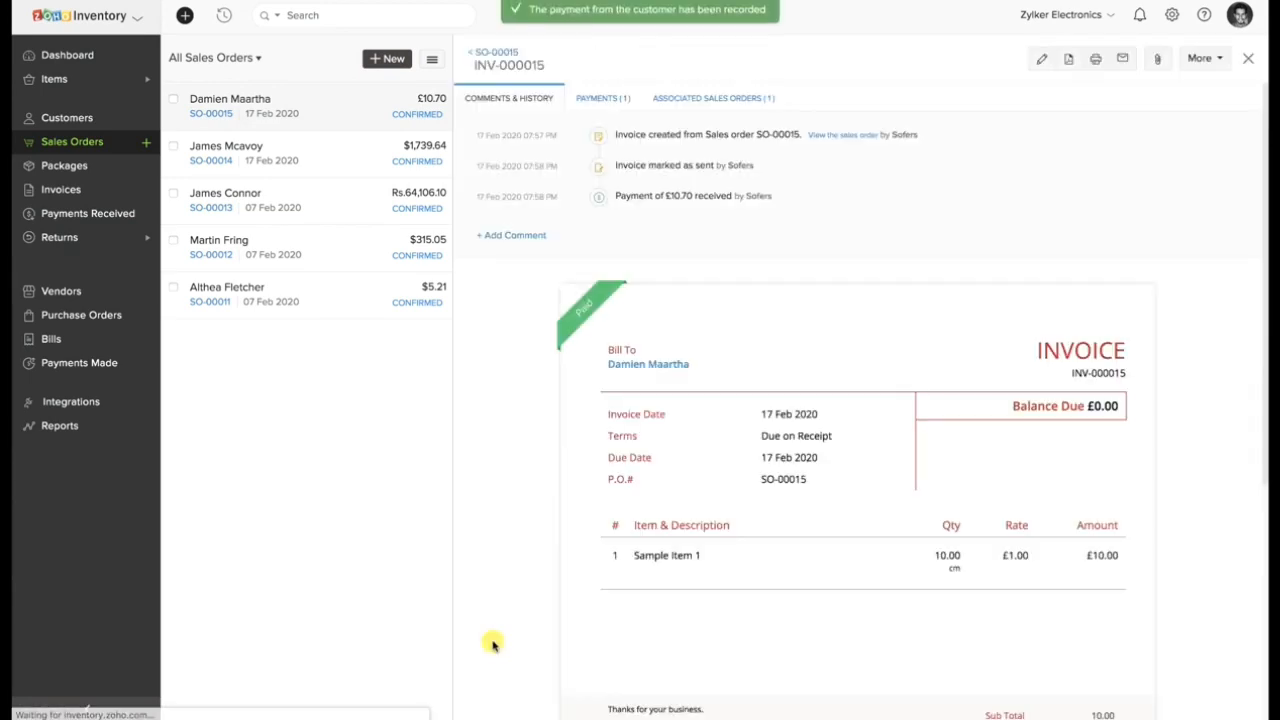
# Check the iPhone 8 sales order's invoices and generate an instant invoice for the 3.5 mm Earphone sales order.
pyautogui.moveTo(608, 318)
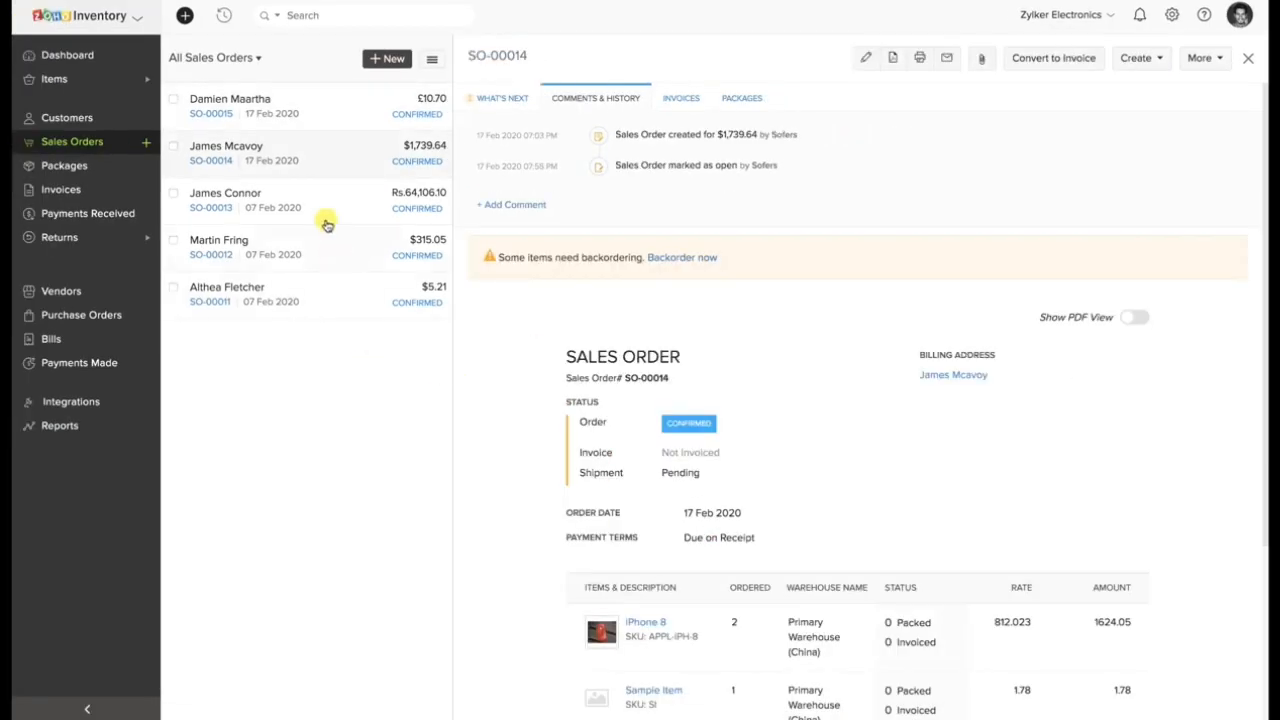
pyautogui.click(681, 97)
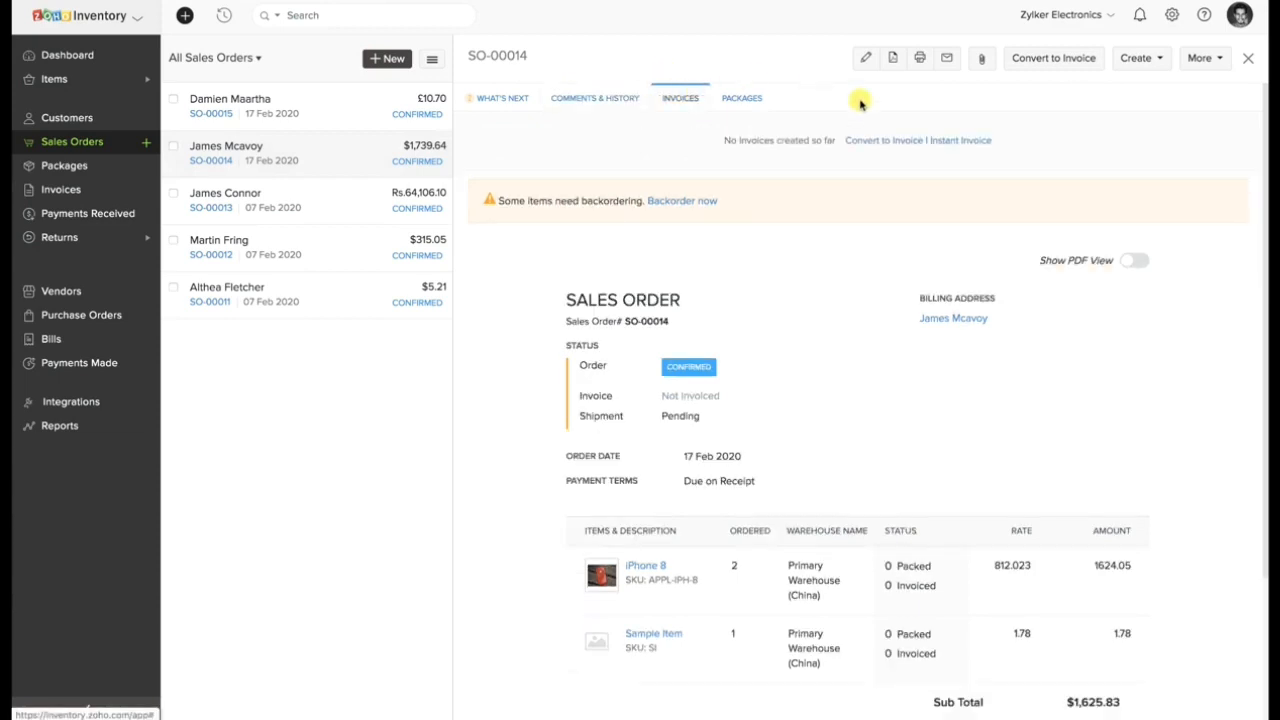
pyautogui.click(934, 128)
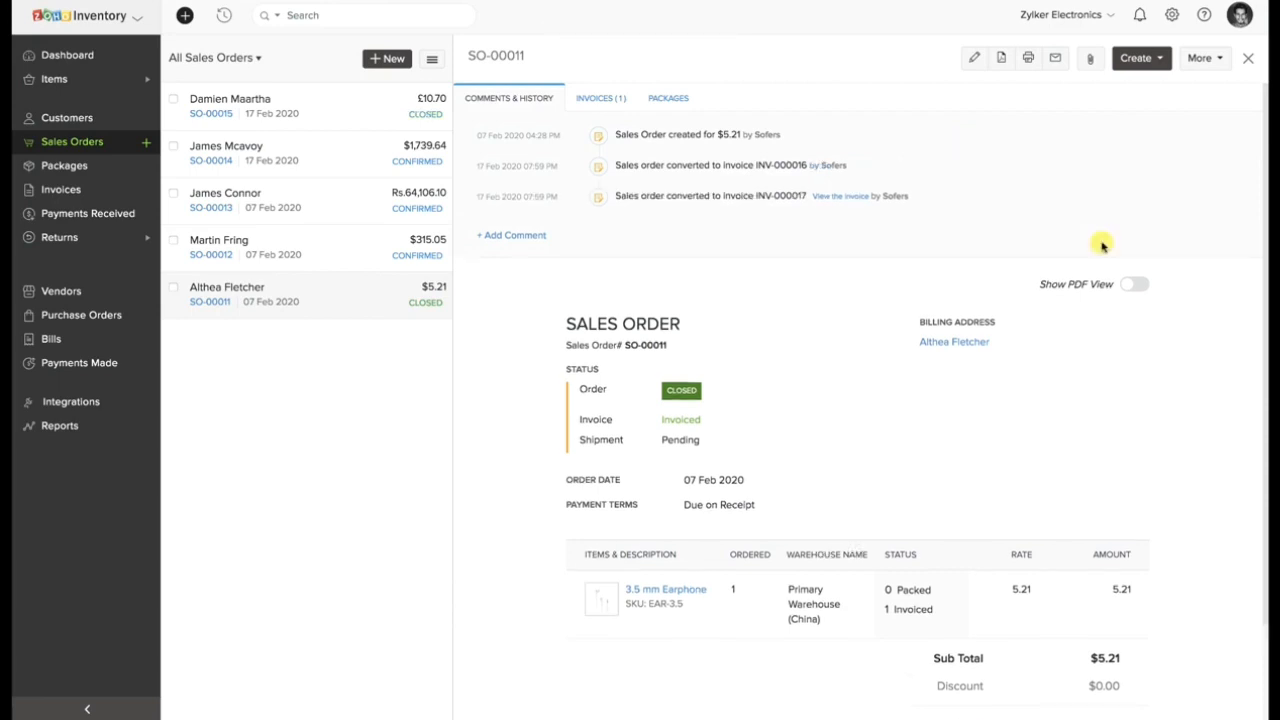
# Create and save a package dated 17 Feb 2020 for the 3.5 mm Earphone sales order, packing quantity 1.
pyautogui.click(673, 101)
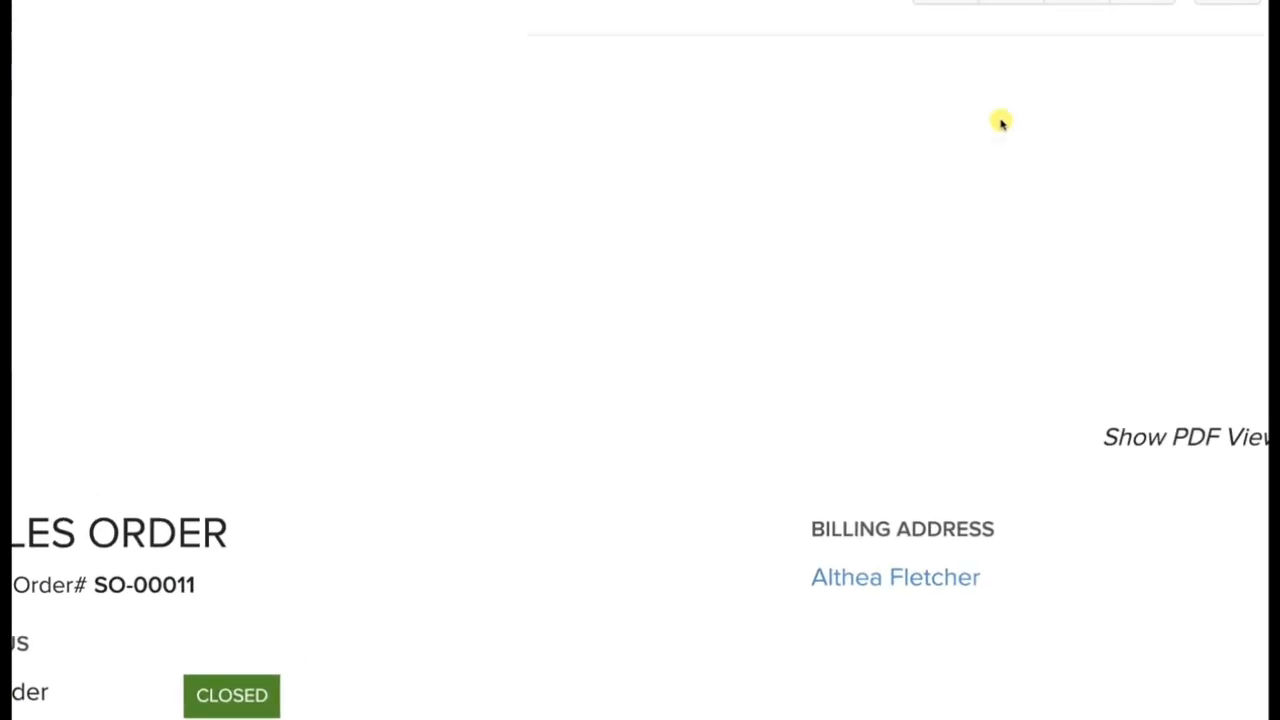
pyautogui.click(822, 181)
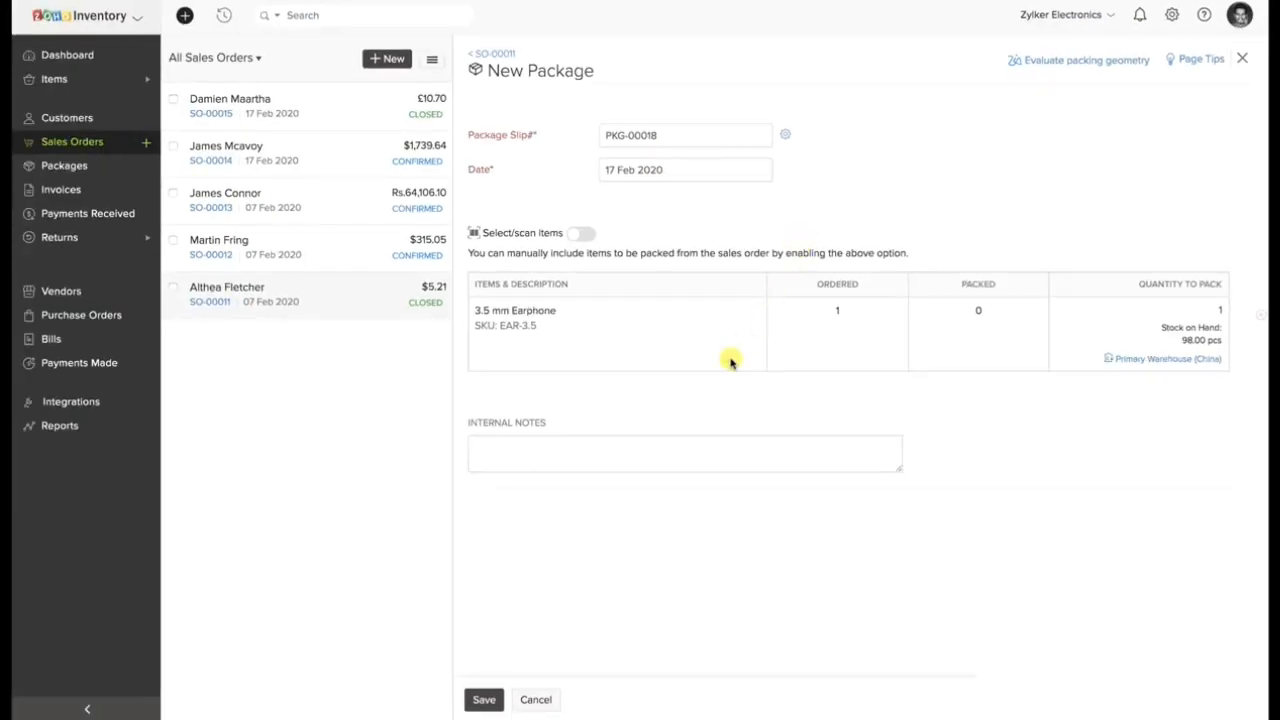
pyautogui.click(481, 706)
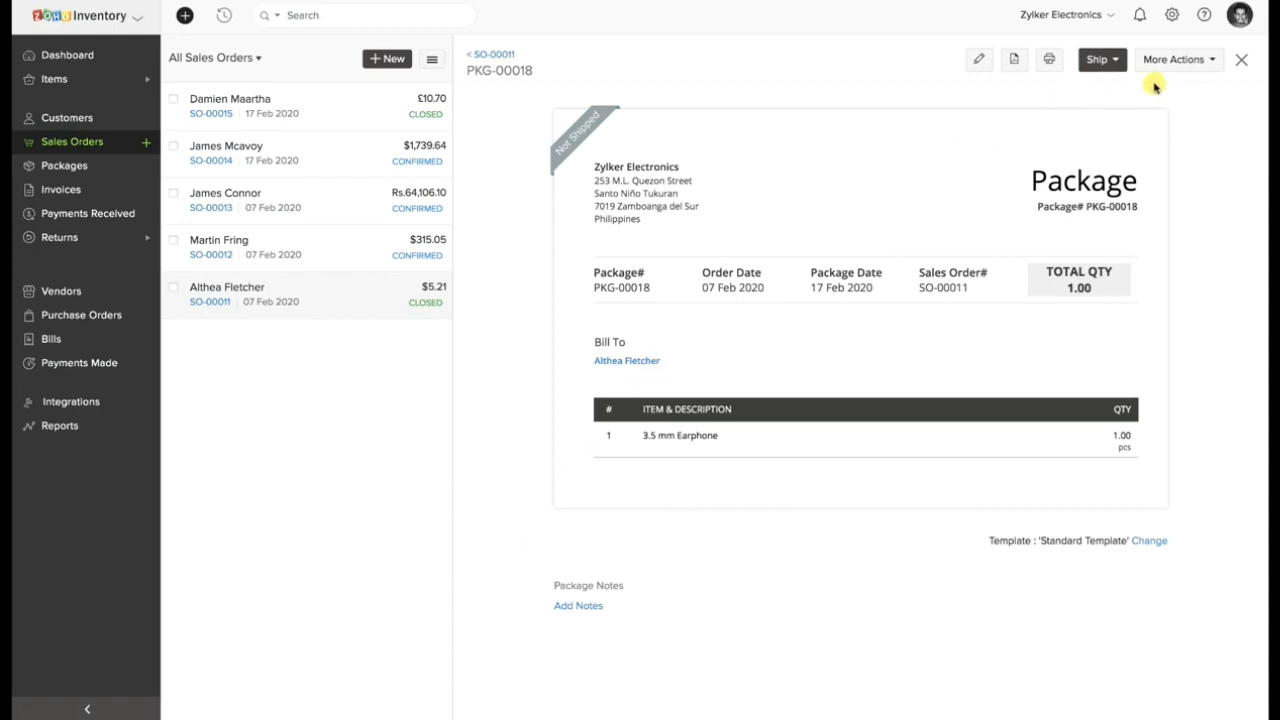
# Start a manual shipment for the 3.5 mm Earphone package and enable real-time shipment tracking.
pyautogui.click(1110, 59)
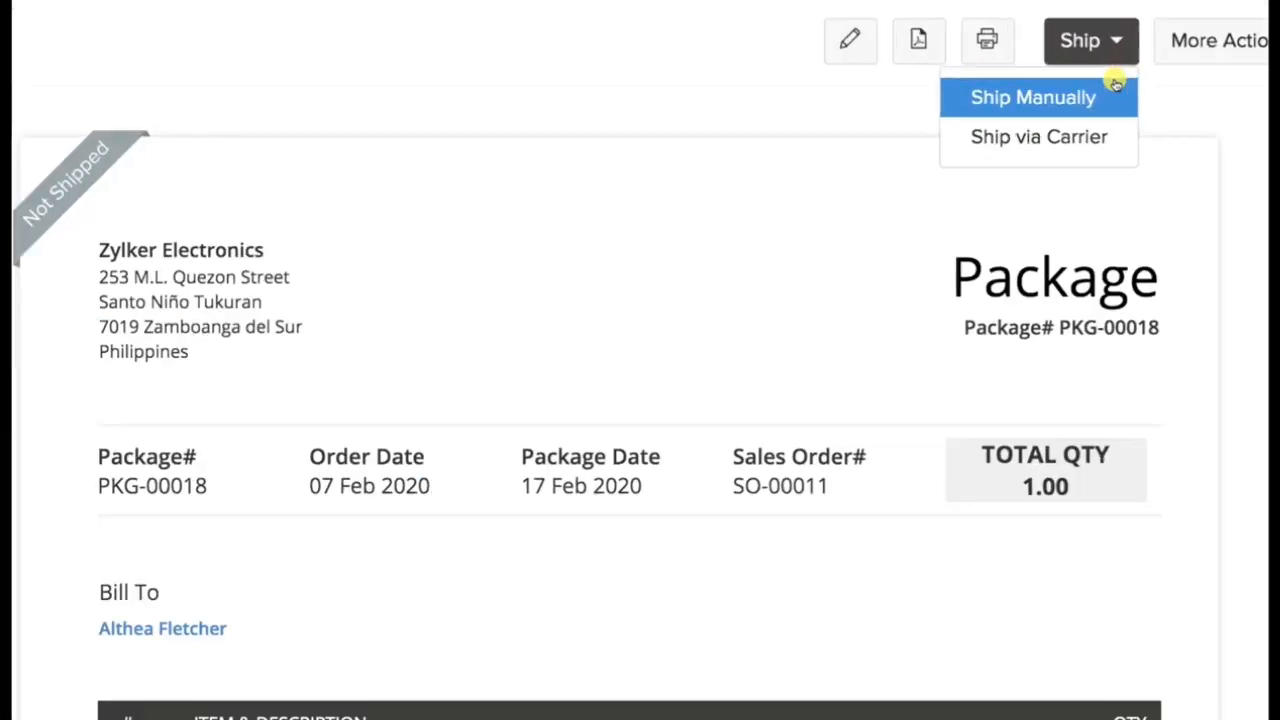
pyautogui.click(1112, 88)
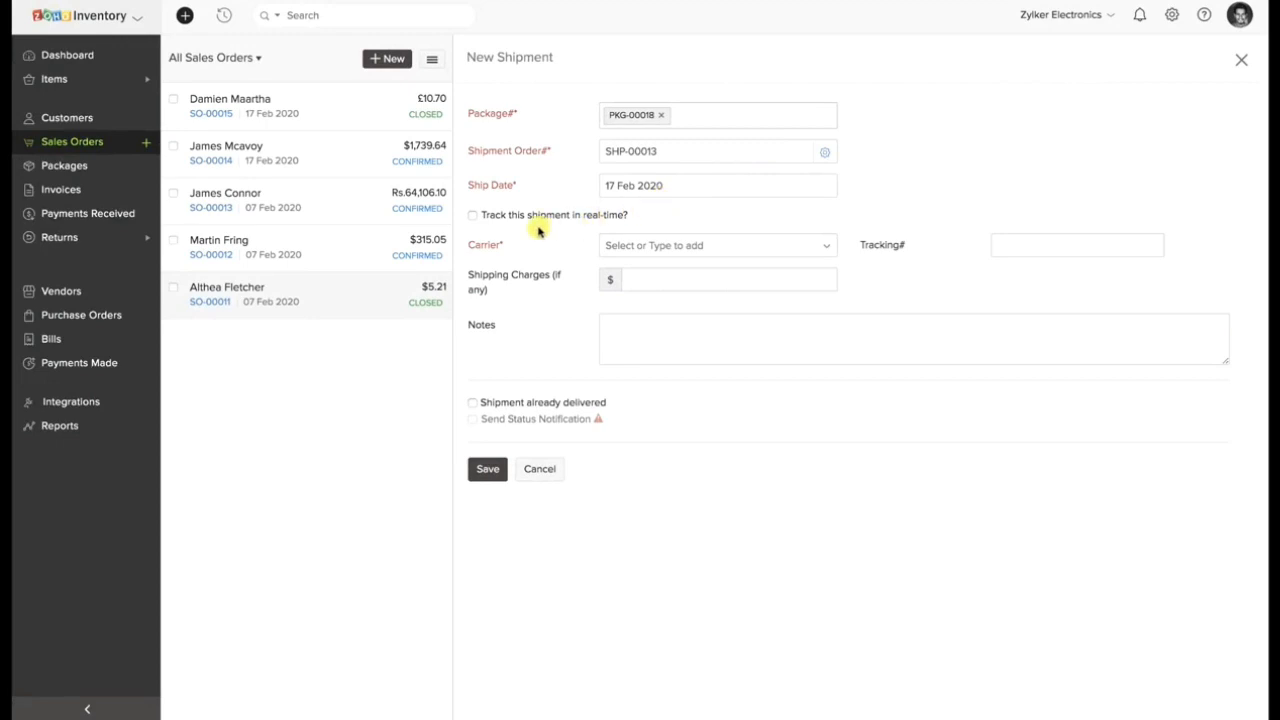
pyautogui.click(472, 215)
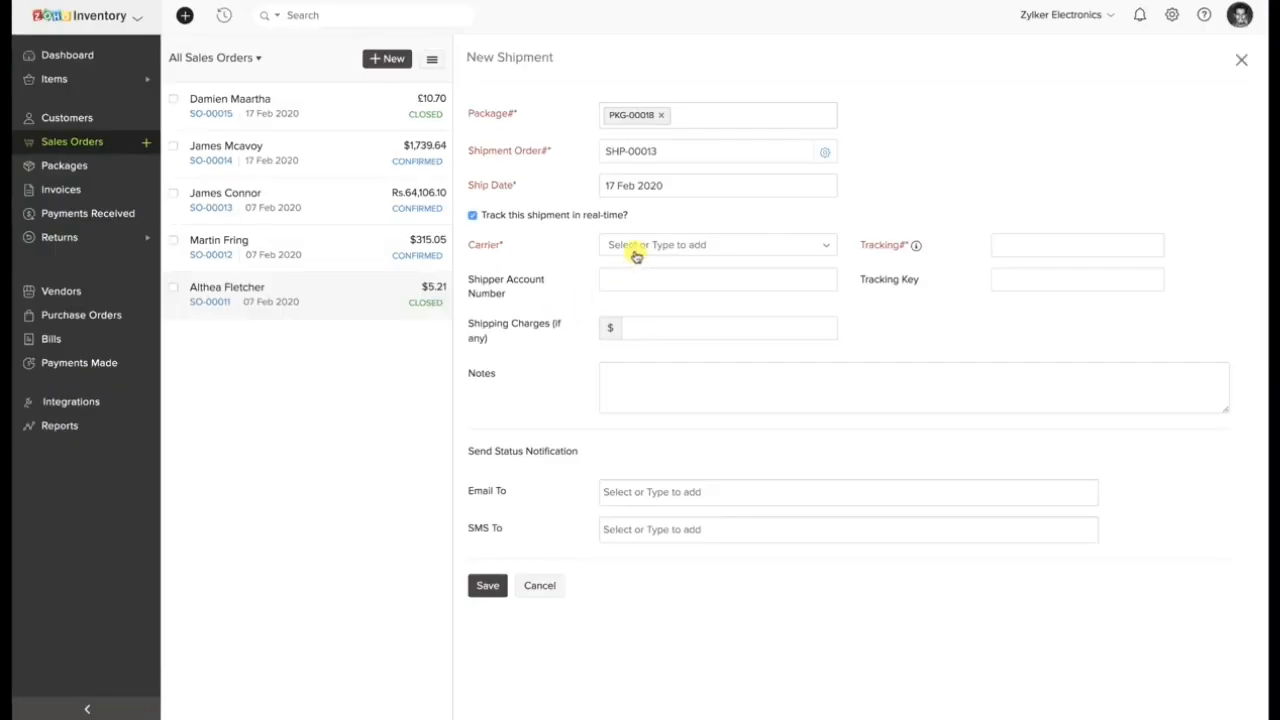
# Set the shipment's carrier to Aramex and enter the tracking number.
pyautogui.click(635, 250)
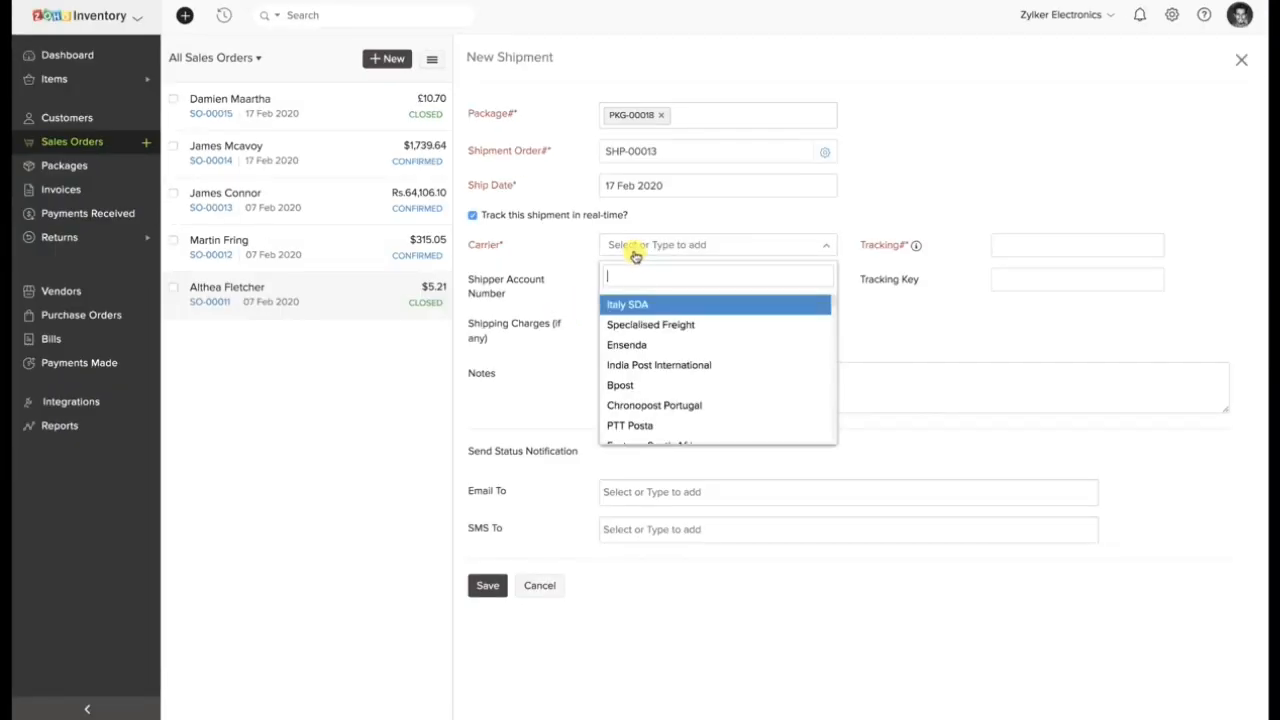
pyautogui.scroll(-4, 645, 340)
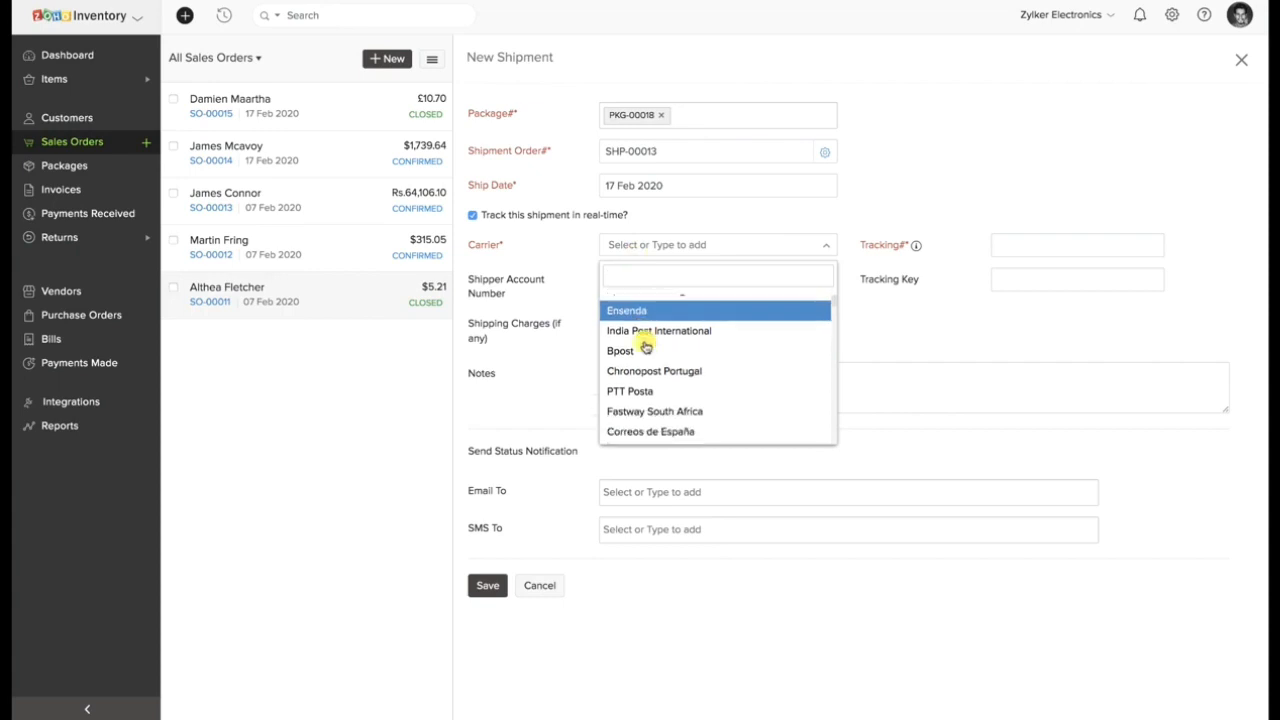
pyautogui.scroll(-3, 645, 345)
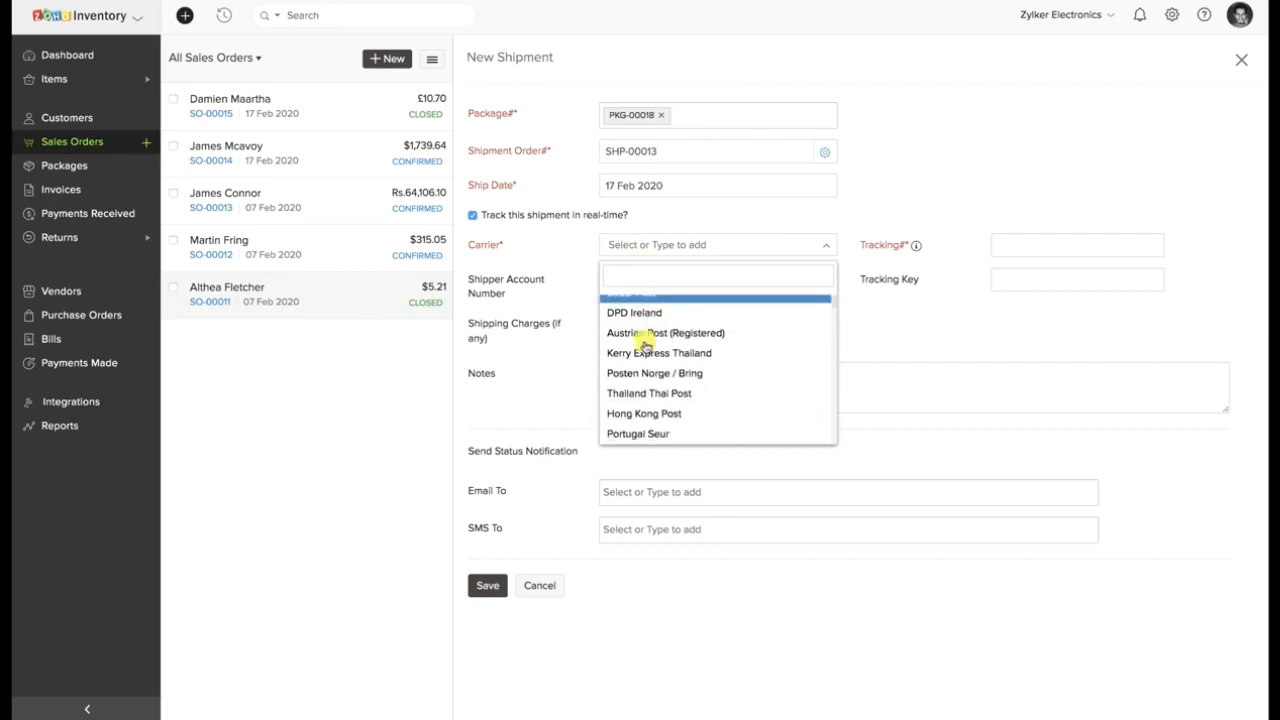
pyautogui.scroll(-2, 646, 355)
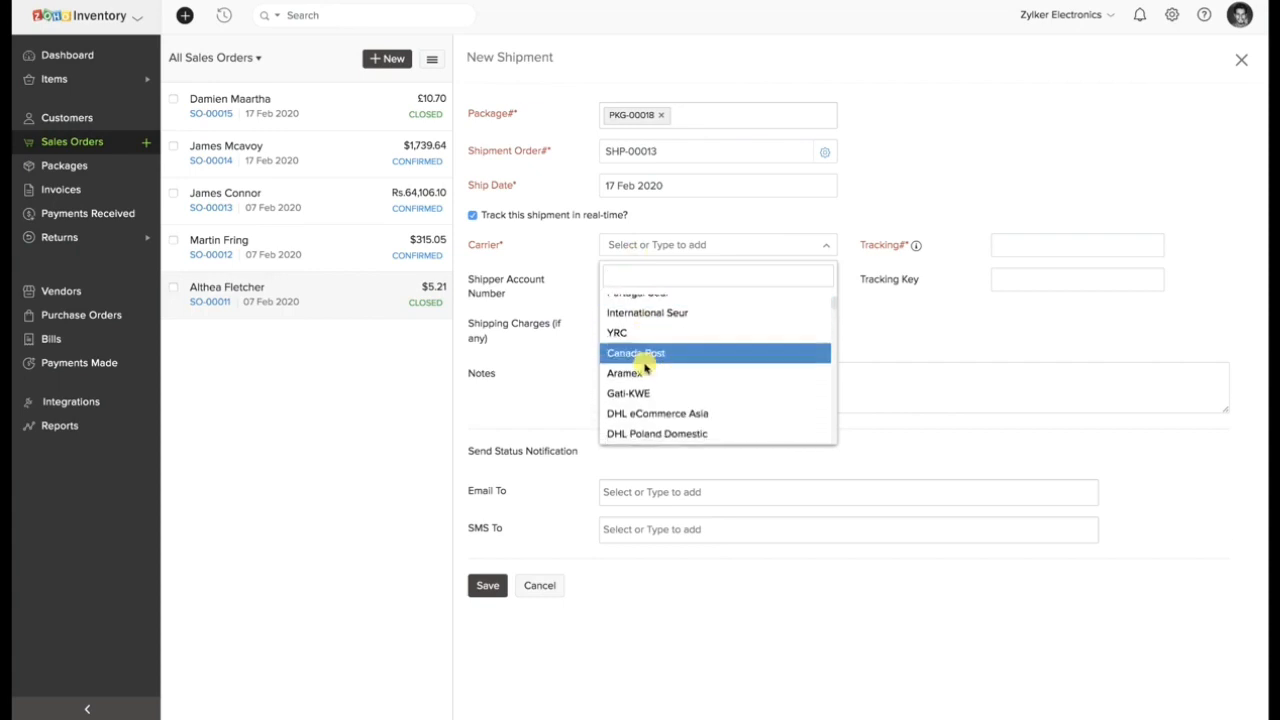
pyautogui.click(646, 371)
pyautogui.click(998, 240)
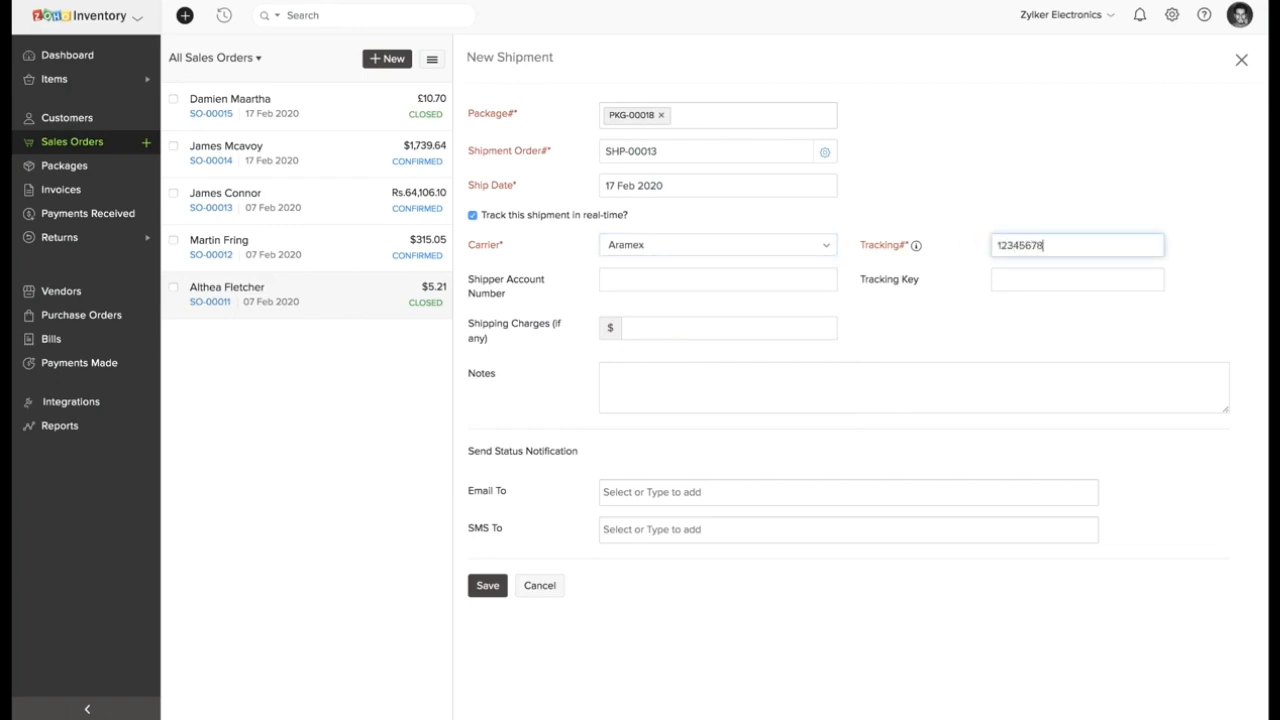
# Save the Aramex shipment for the 3.5 mm Earphone package and check its recorded tracking number.
pyautogui.click(490, 582)
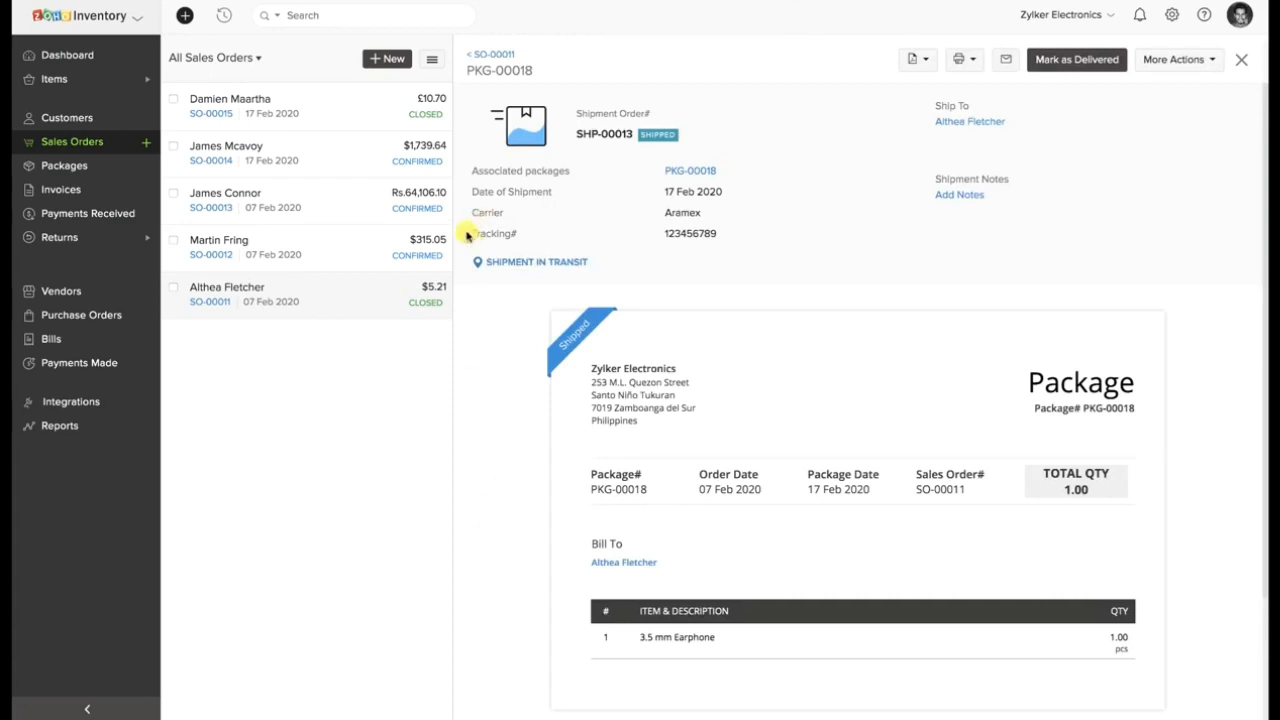
pyautogui.moveTo(466, 234); pyautogui.dragTo(737, 240)
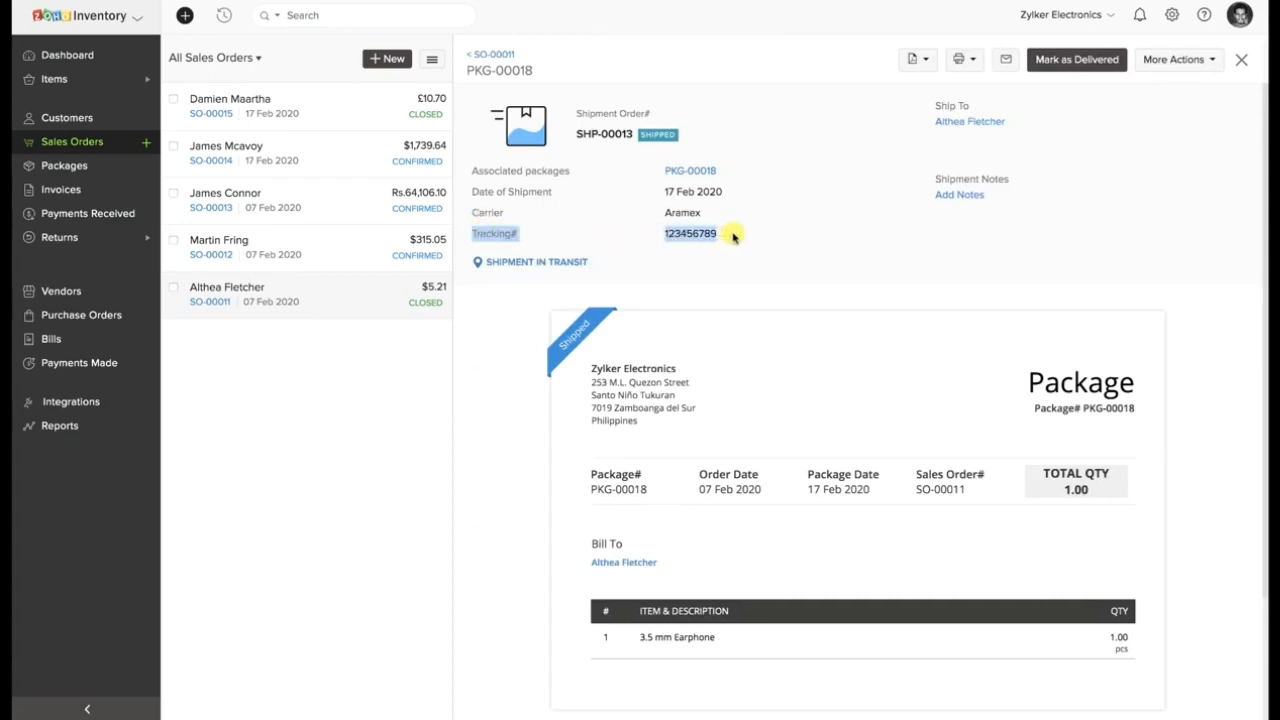
pyautogui.click(655, 251)
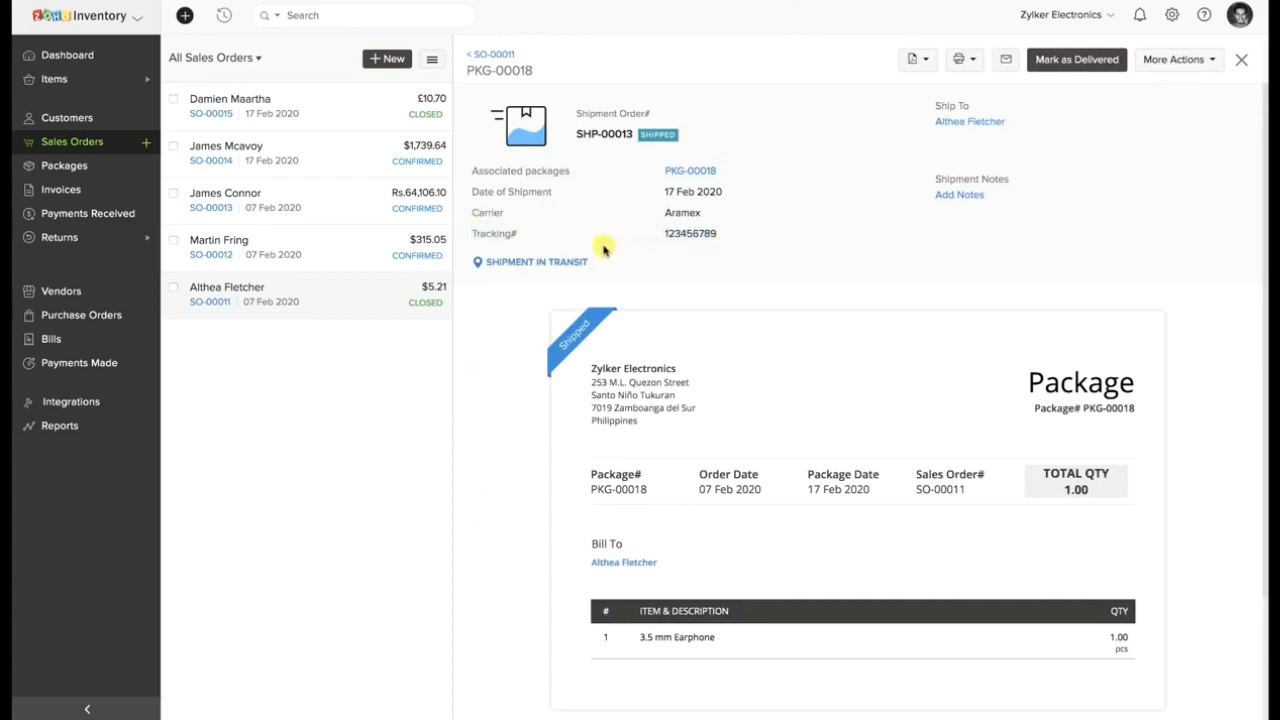
# Review the 3.5 mm Earphone package's full shipment tracking history from dispatch to delivery, and close it.
pyautogui.click(543, 264)
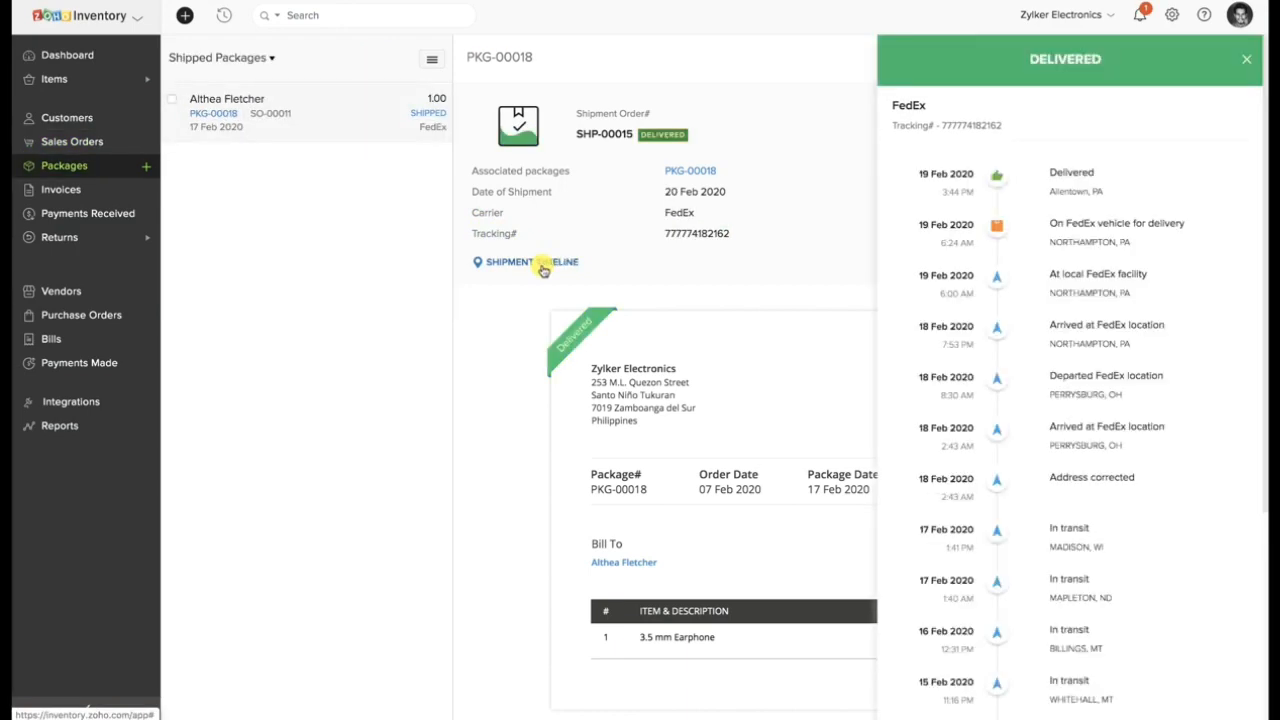
pyautogui.scroll(-5, 1235, 224)
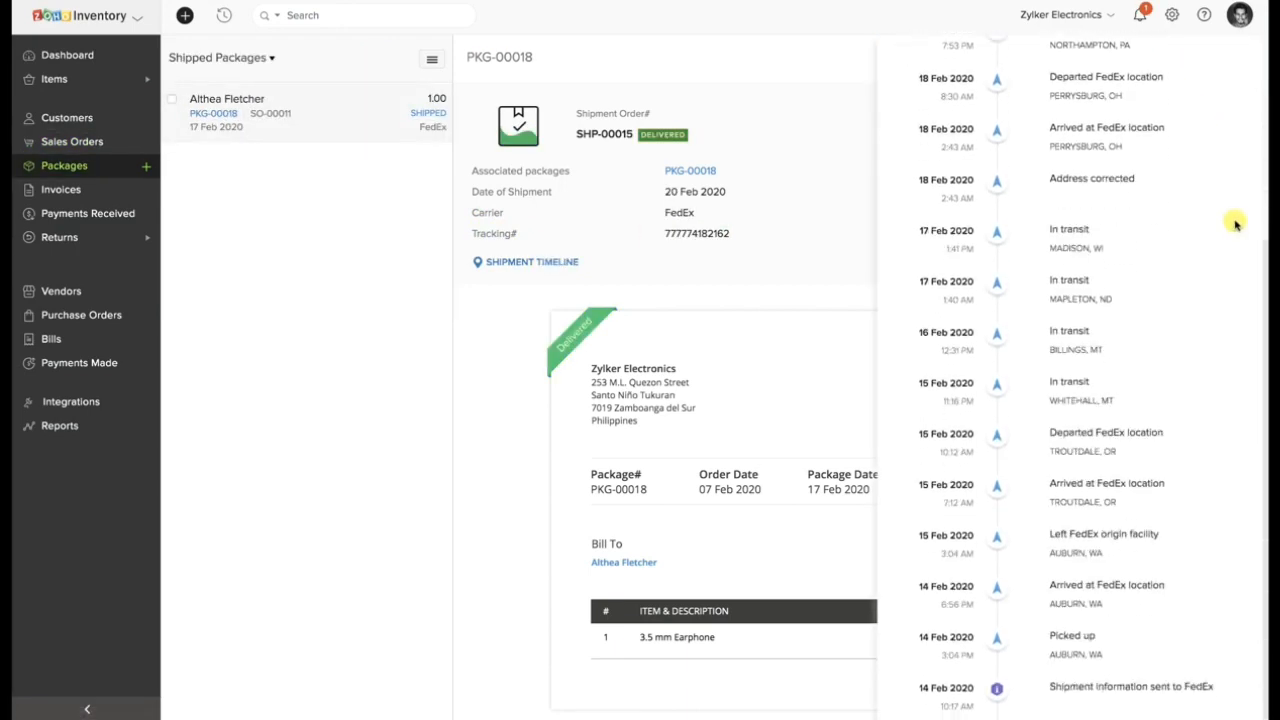
pyautogui.scroll(5, 1235, 224)
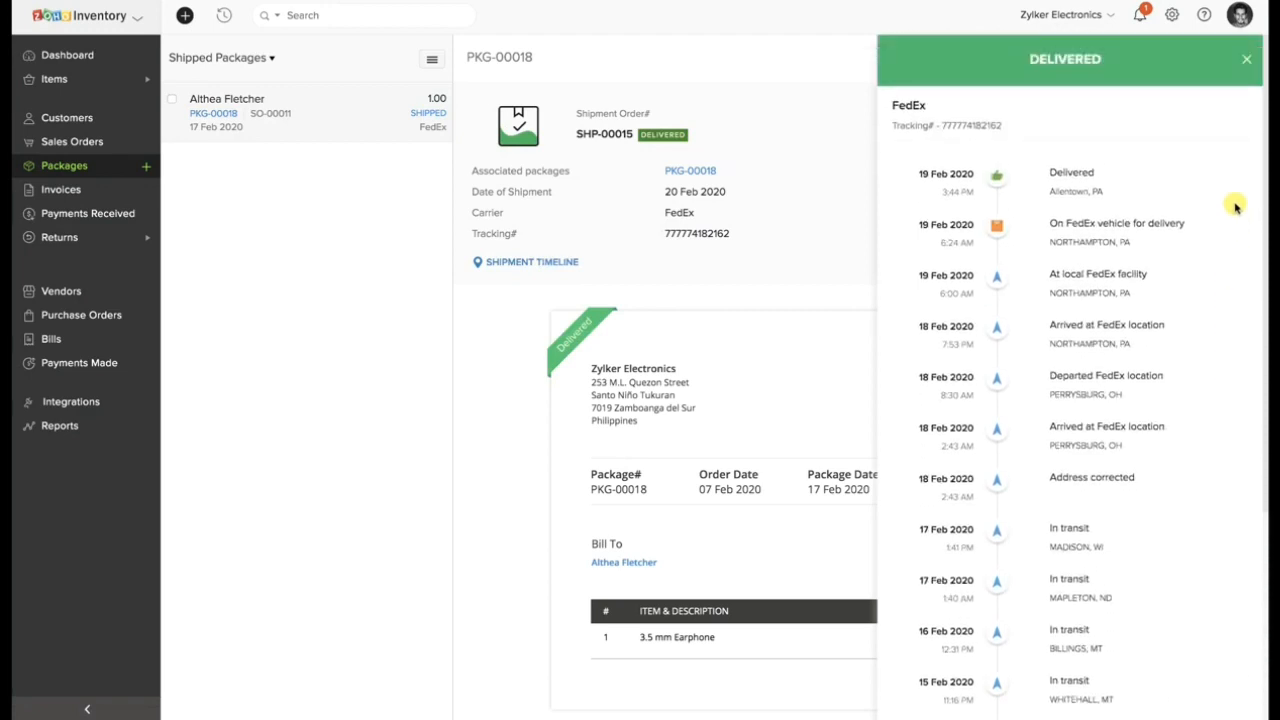
pyautogui.click(1247, 70)
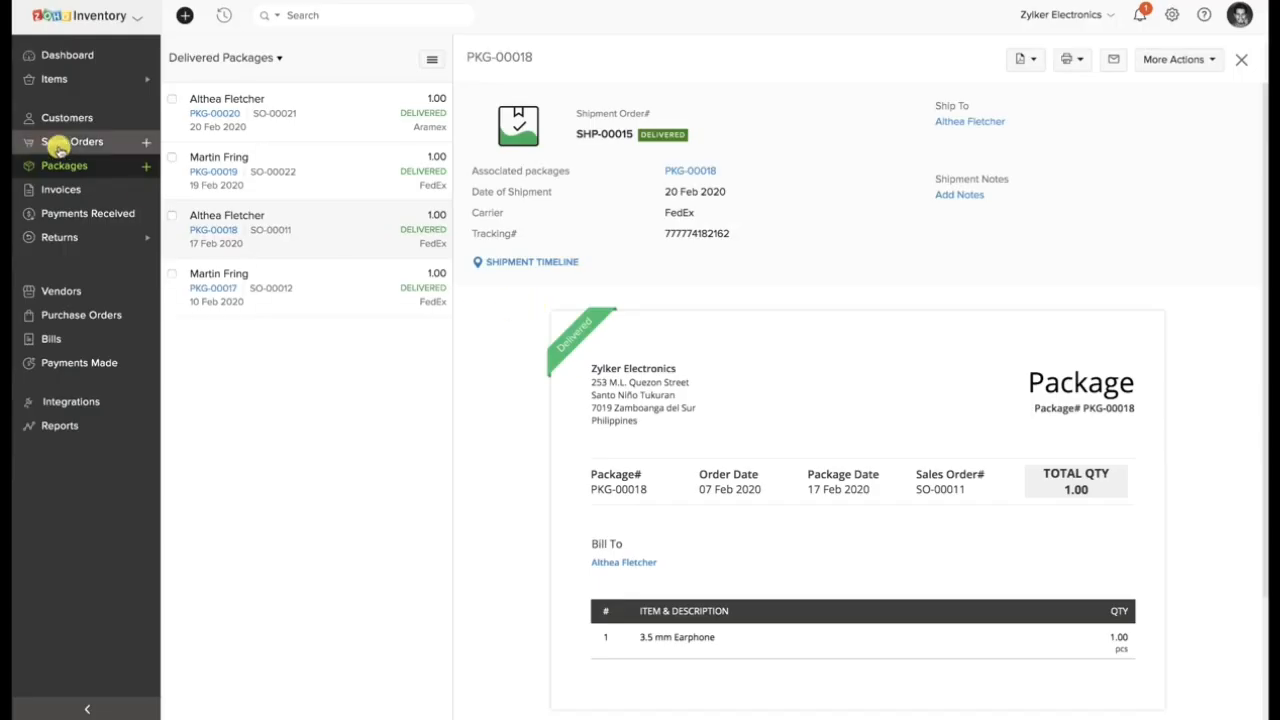
# Start a sales return from the iPhone 8 festive kit sales order dated 18 Feb 2020.
pyautogui.click(60, 145)
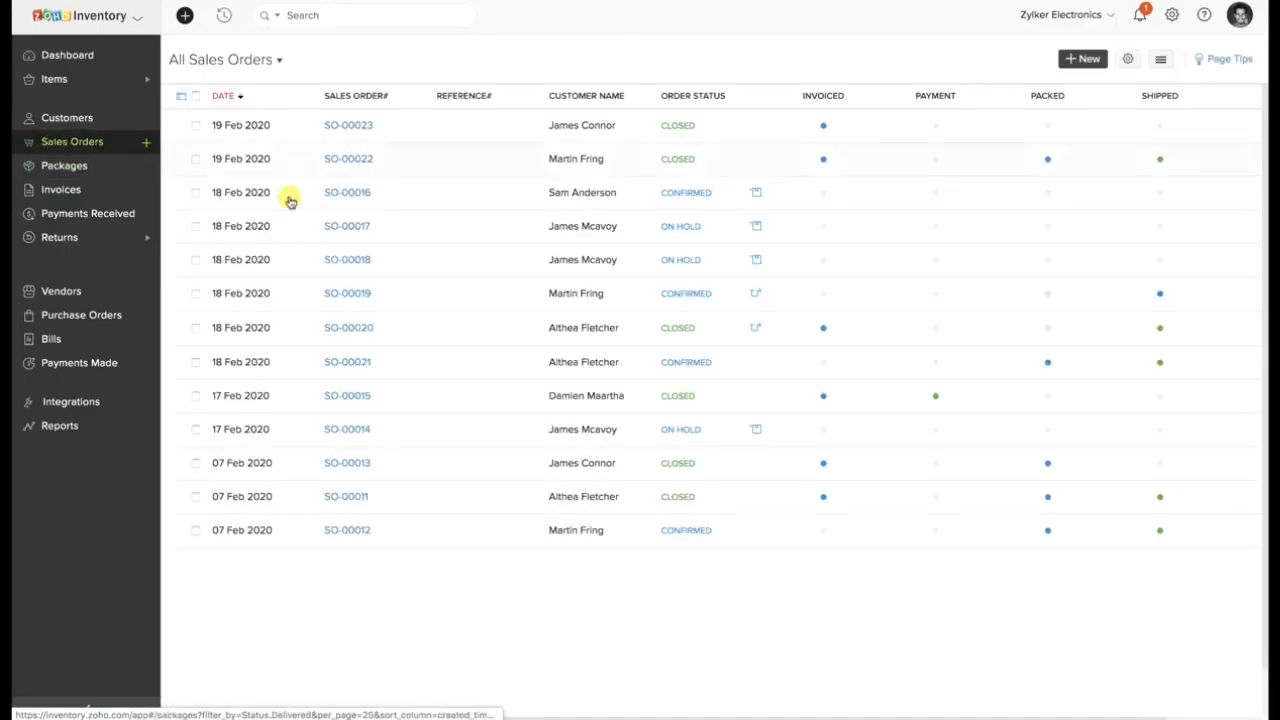
pyautogui.click(439, 362)
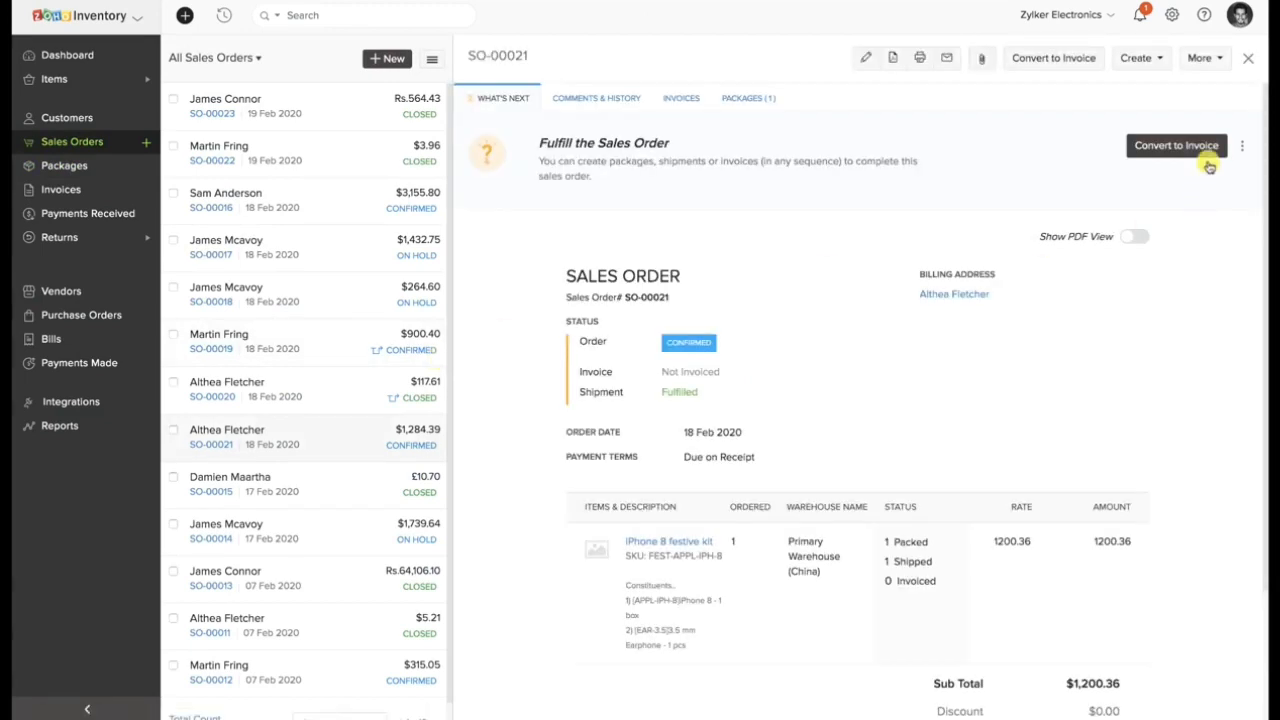
pyautogui.click(1162, 58)
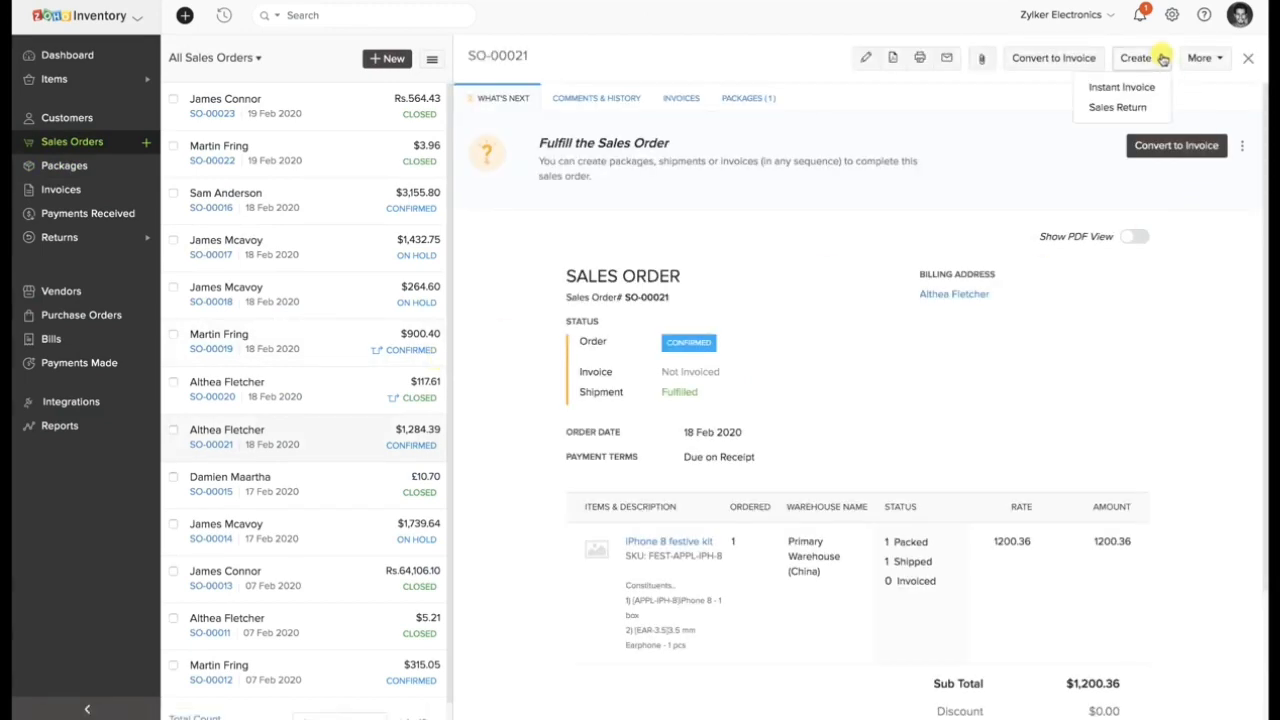
pyautogui.click(1142, 110)
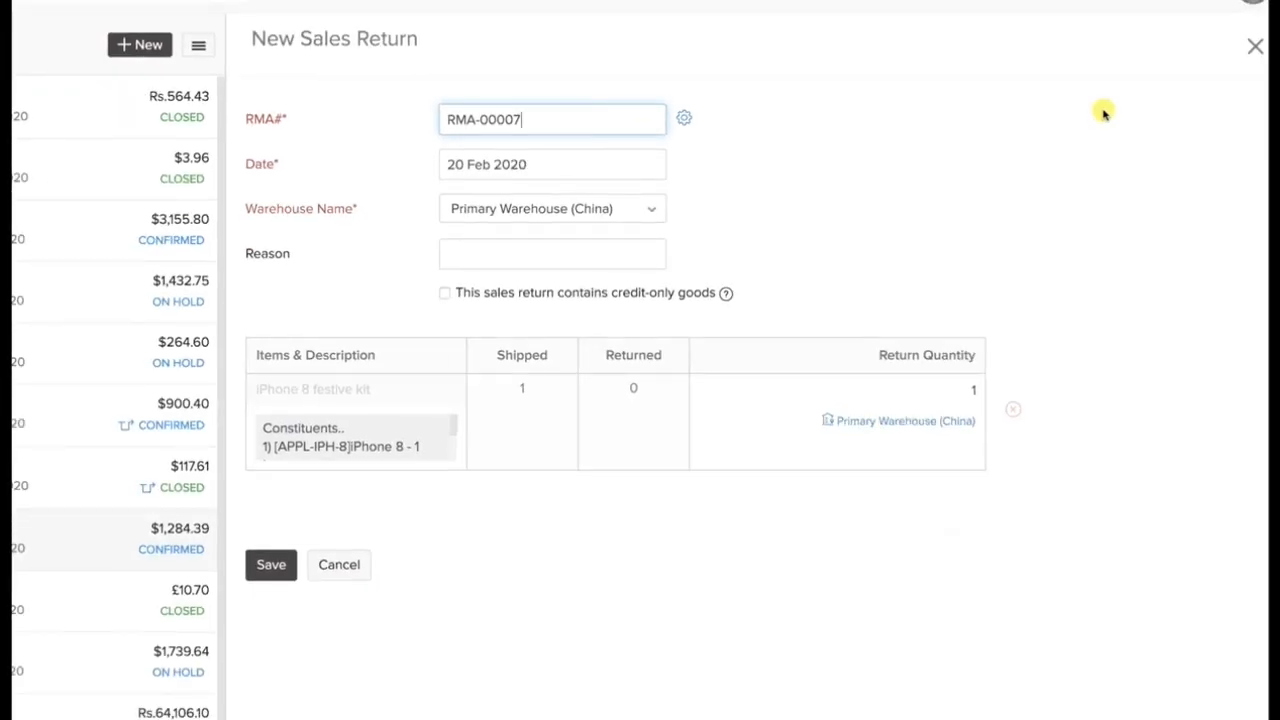
# Review the return's reason, return quantity and credit-only goods option, and save the sales return for one iPhone 8 festive kit.
pyautogui.click(623, 249)
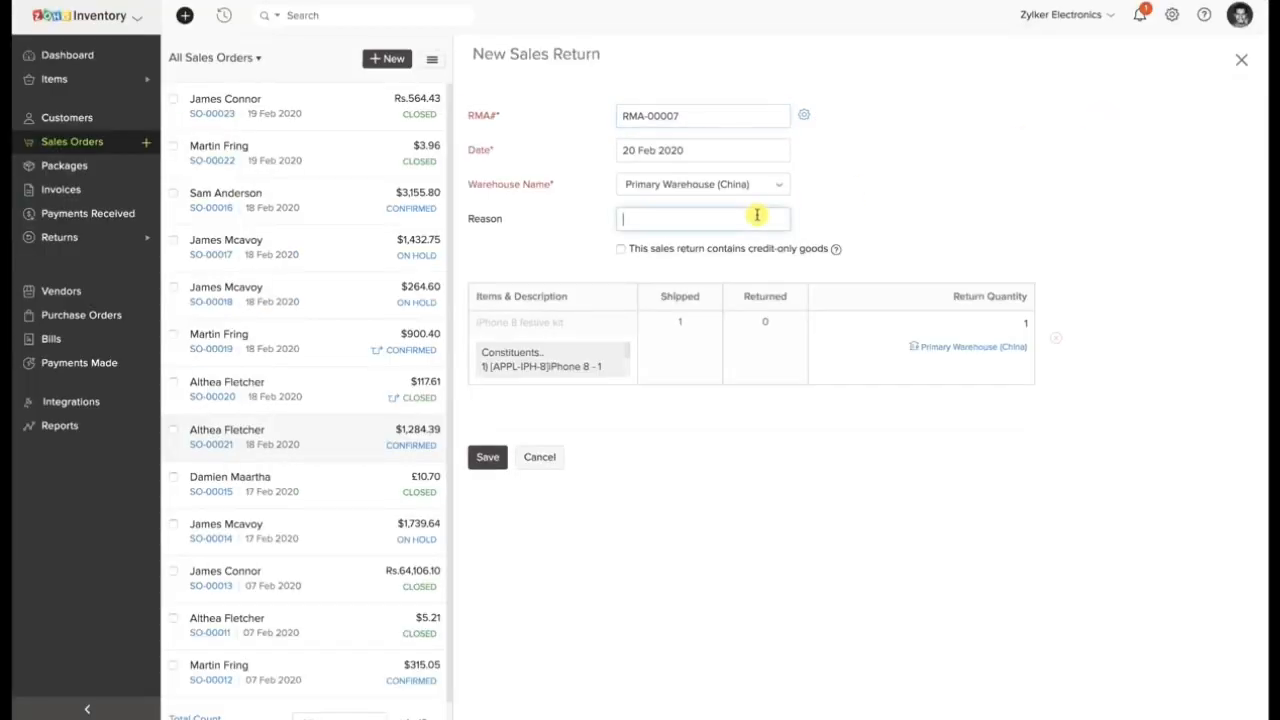
pyautogui.click(1000, 321)
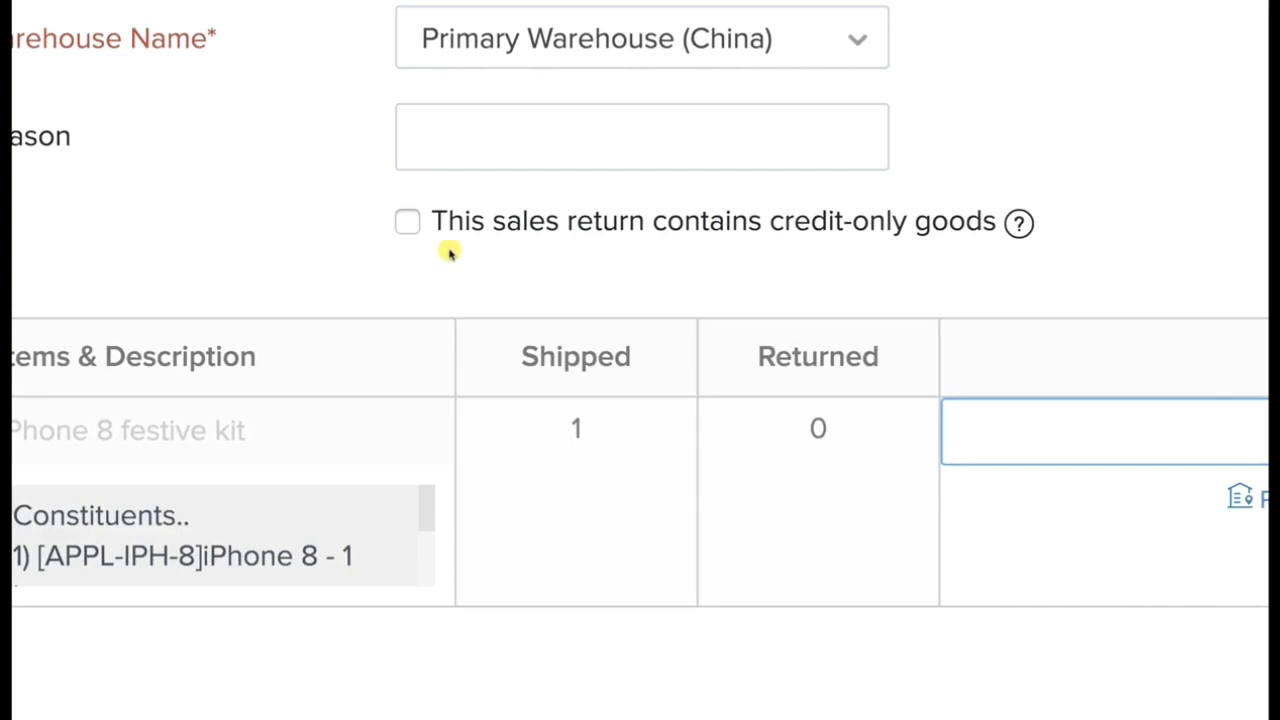
pyautogui.moveTo(434, 223); pyautogui.dragTo(988, 222)
pyautogui.click(995, 168)
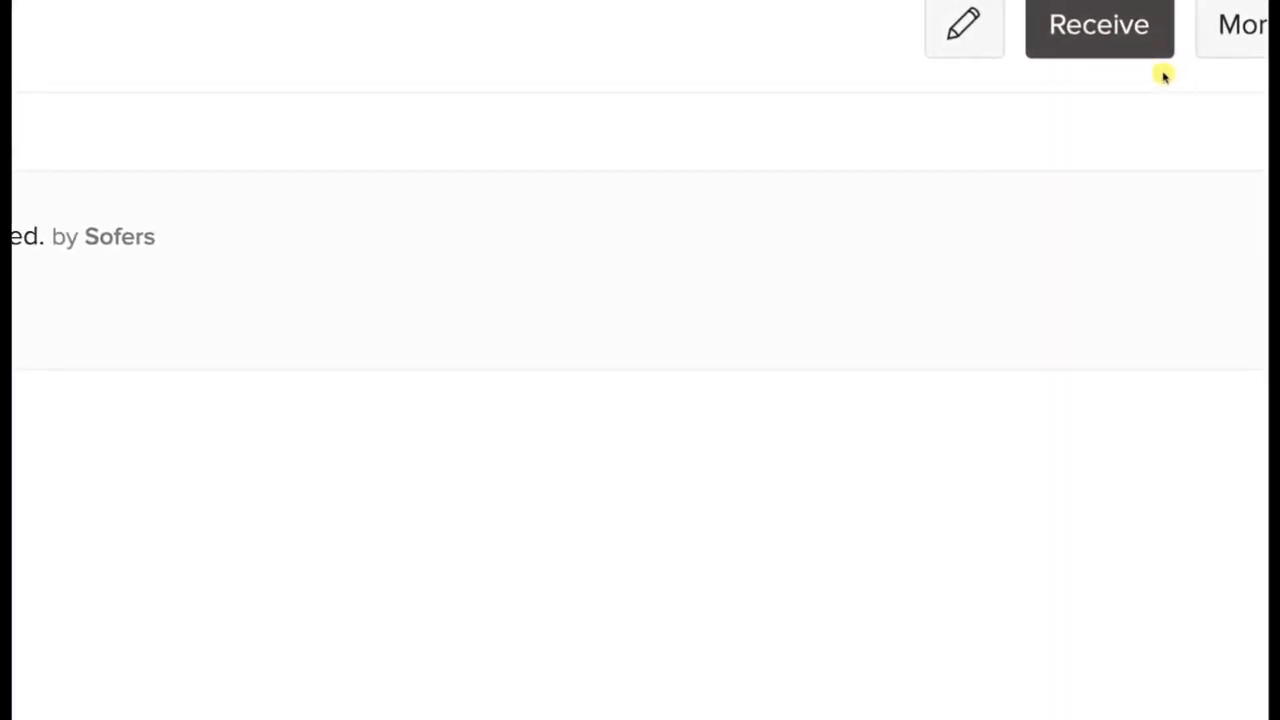
# Receive one returned iPhone 8 festive kit dated 20 Feb 2020 and create a credit note for it, saved as open.
pyautogui.click(1124, 86)
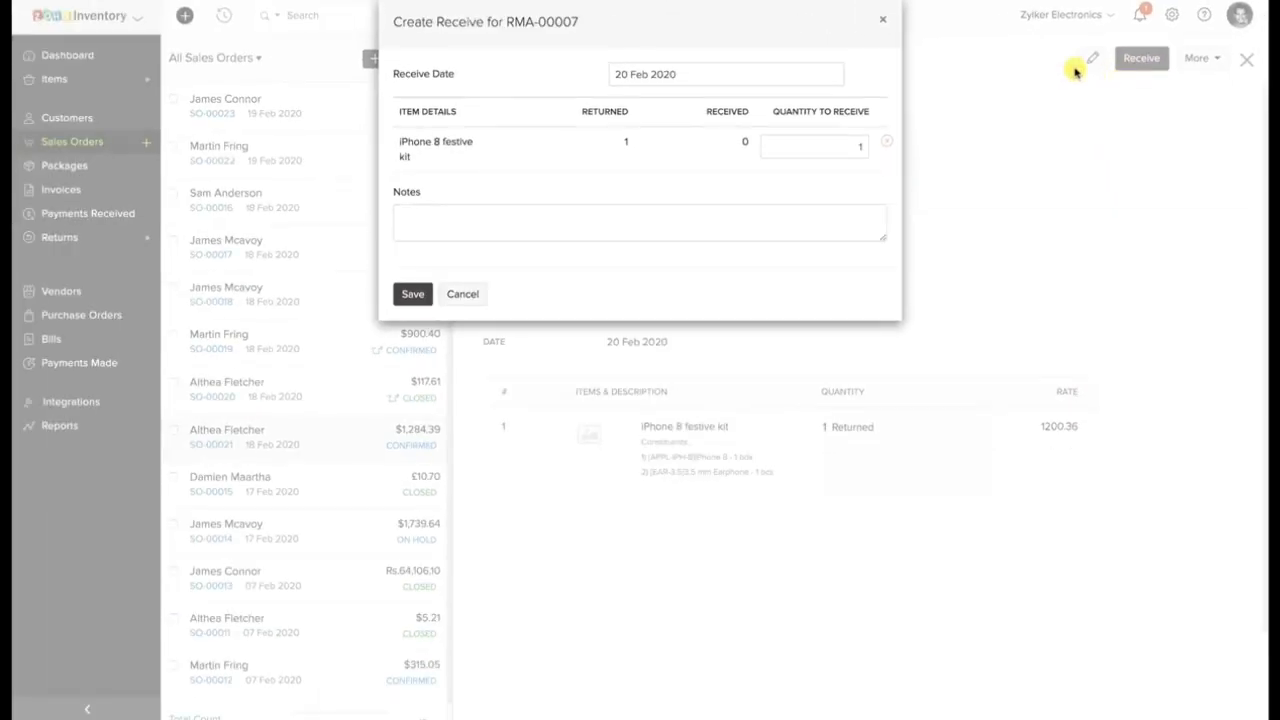
pyautogui.click(418, 297)
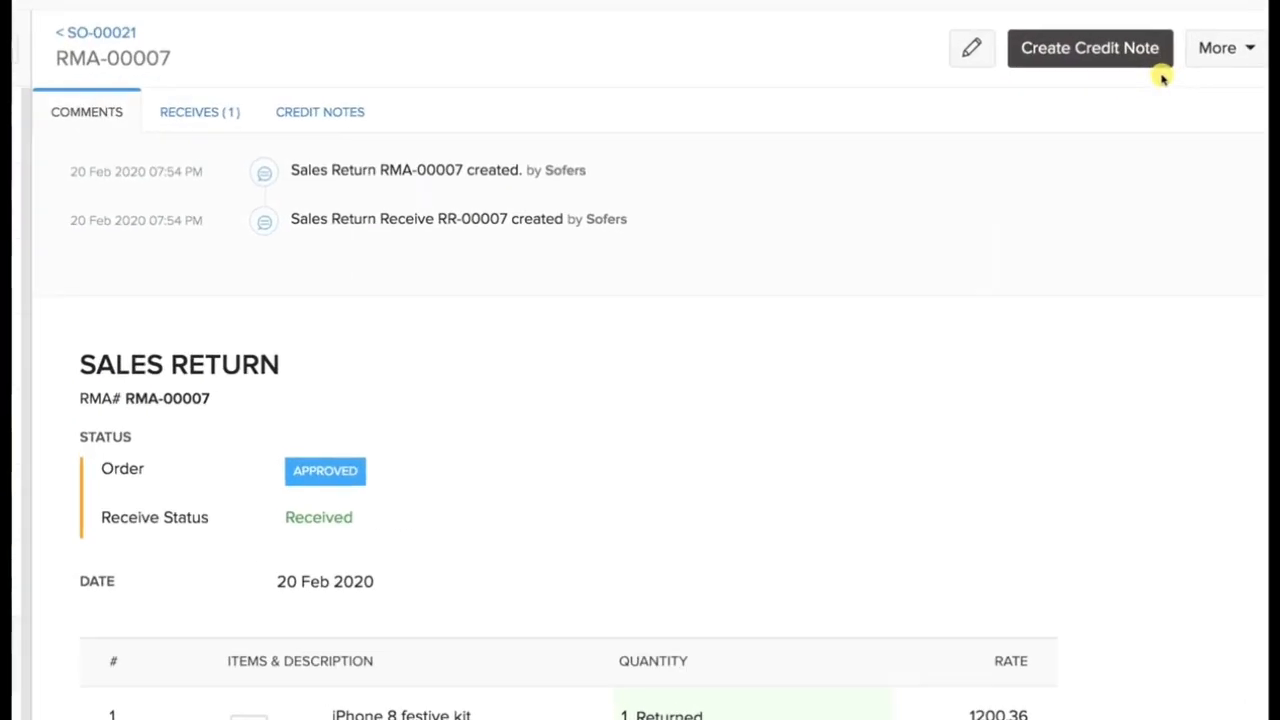
pyautogui.click(1117, 53)
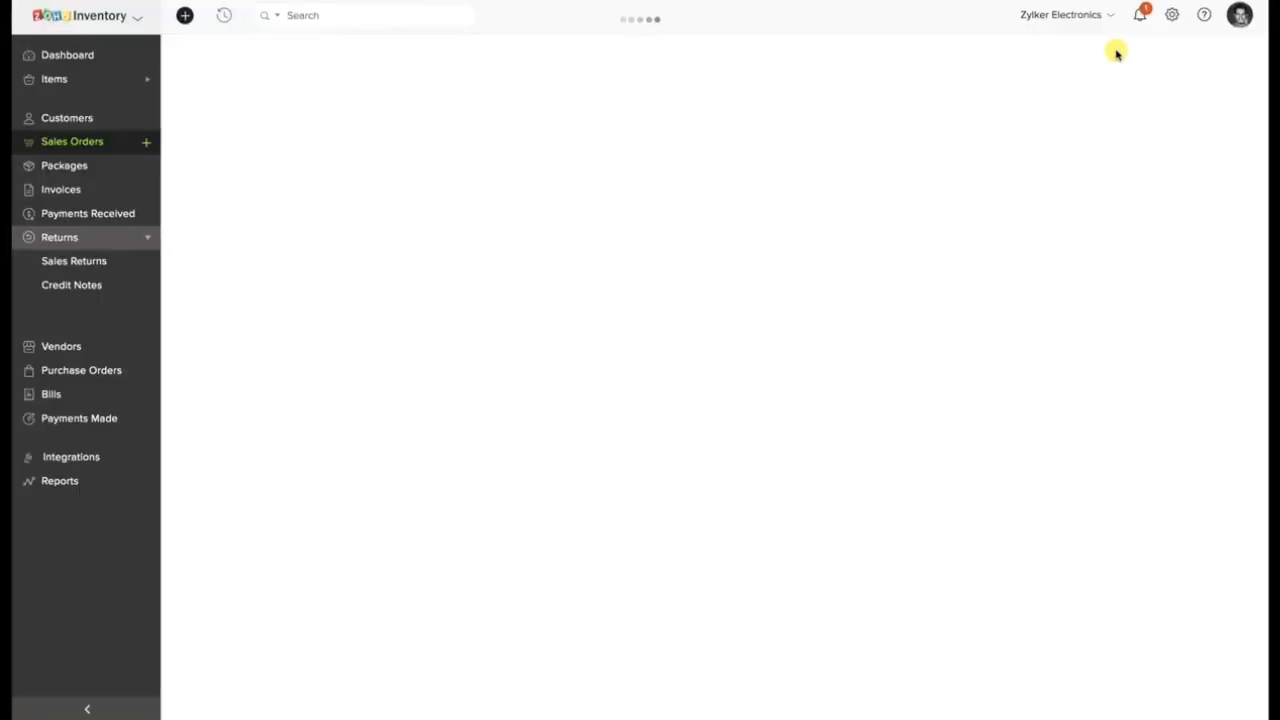
pyautogui.scroll(-3, 361, 588)
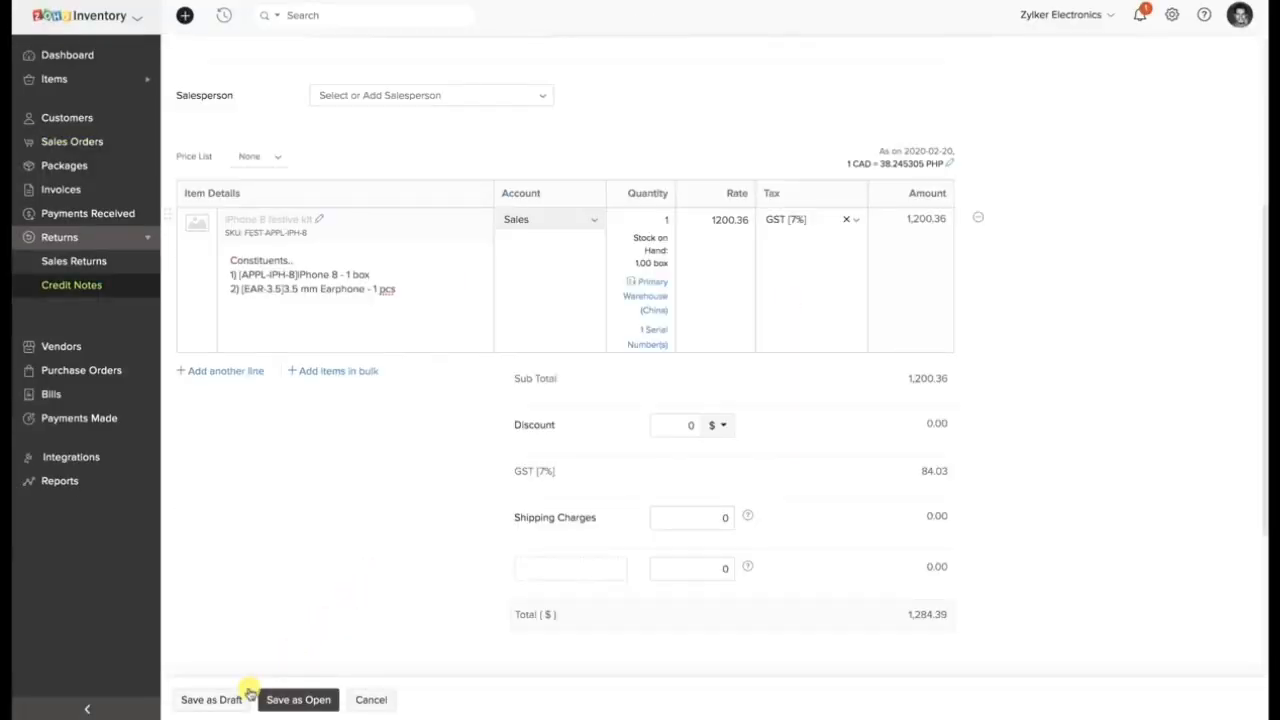
pyautogui.click(288, 702)
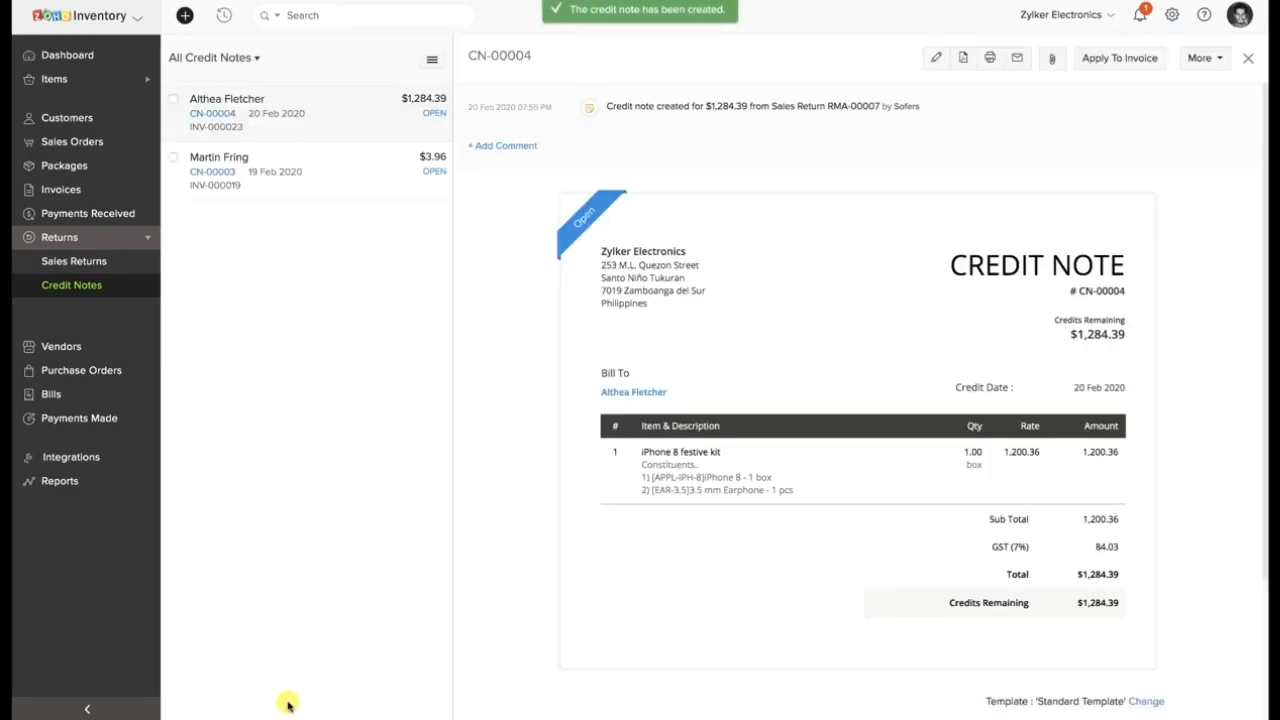
# Try a cash refund of CAD 1284.39 from Petty Cash for the credit note, and view how its credits apply to an invoice.
pyautogui.click(1205, 59)
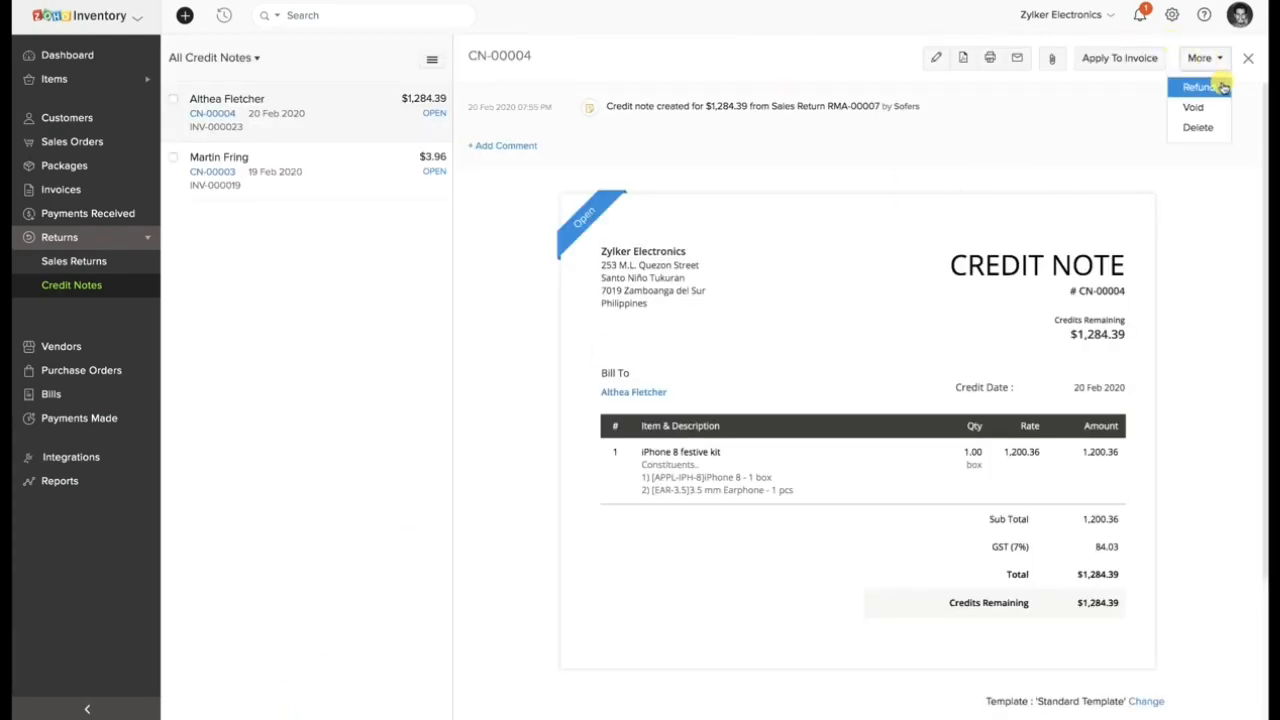
pyautogui.click(1222, 88)
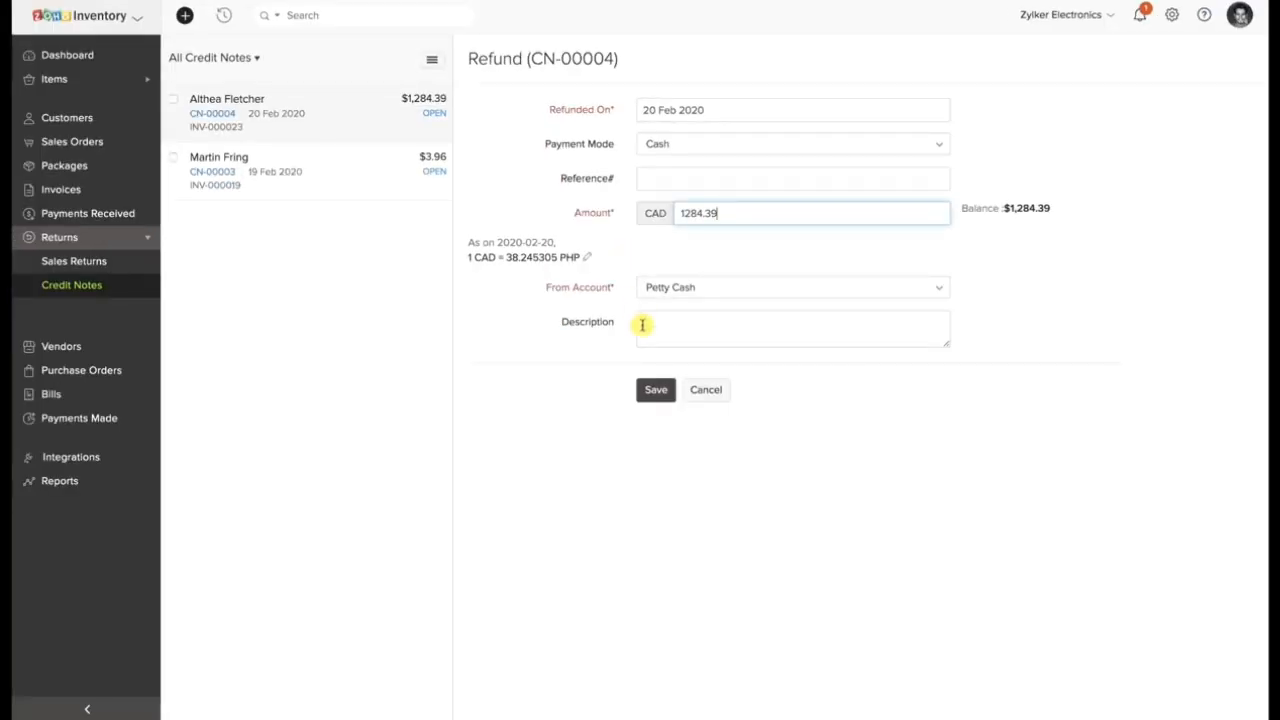
pyautogui.click(656, 387)
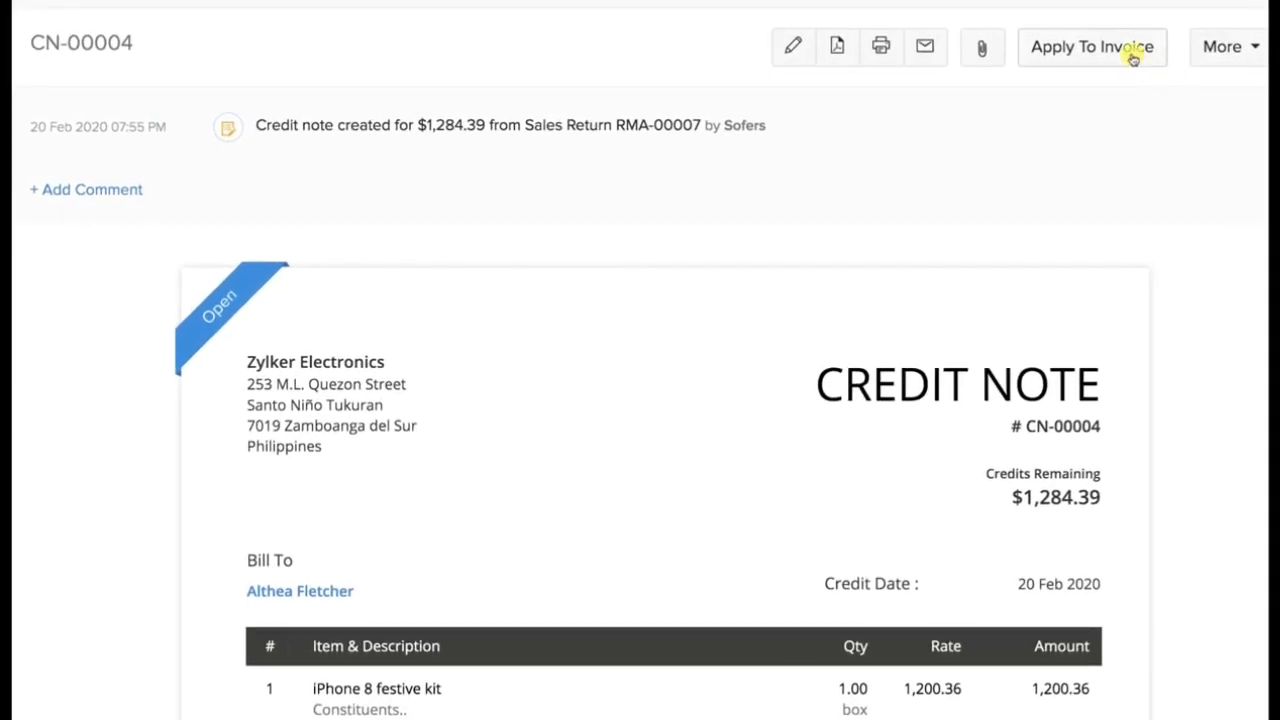
pyautogui.click(1131, 55)
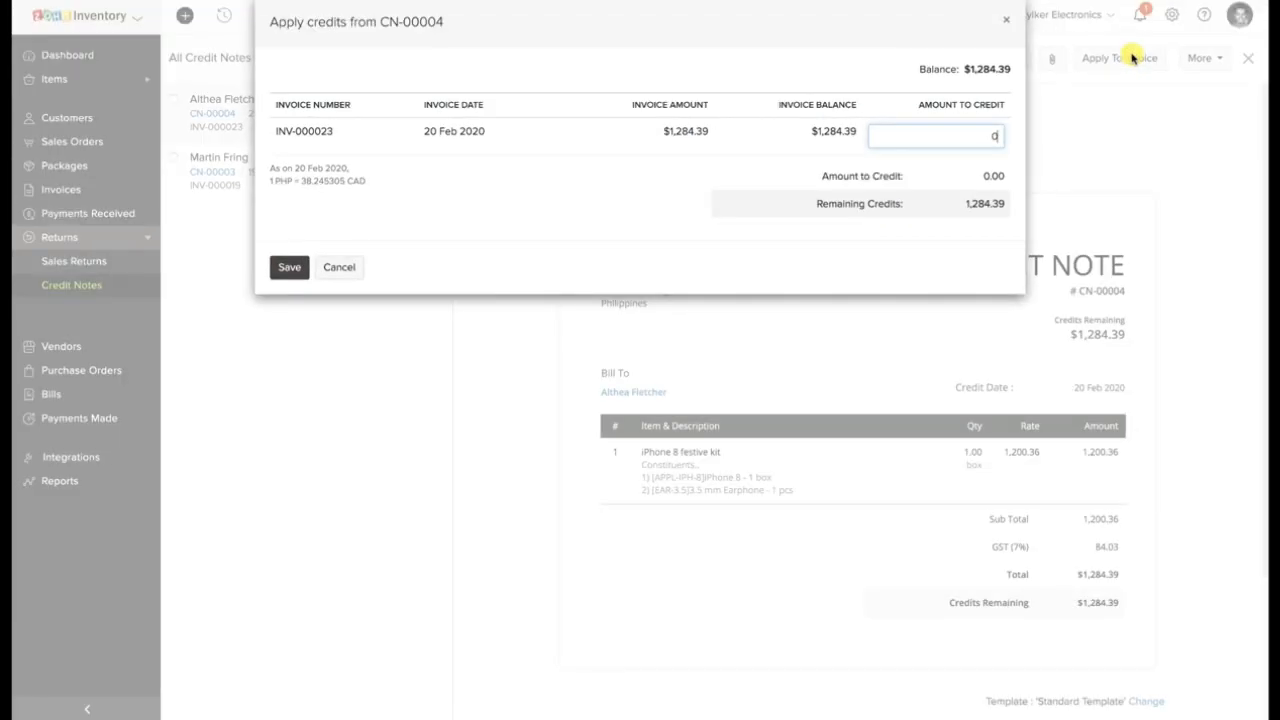
pyautogui.click(339, 267)
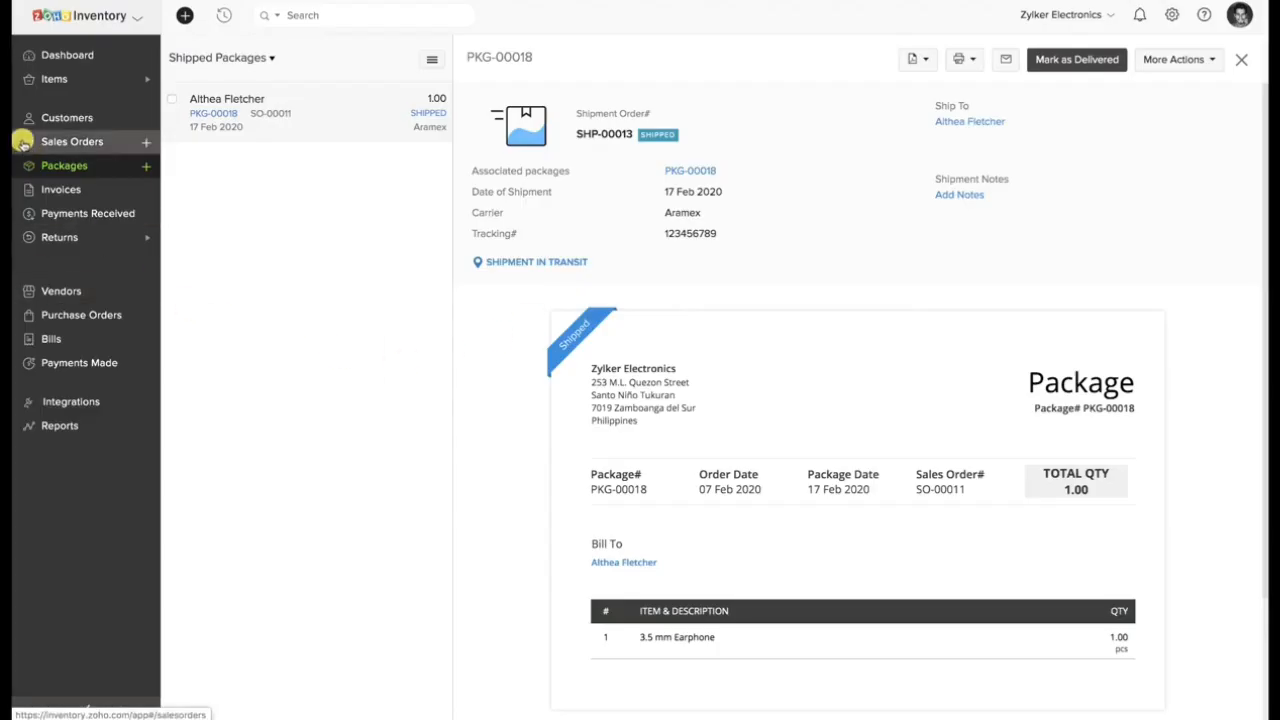
# Start a new sales order dated 18 Feb 2020 and choose an existing customer near the end of the customer list.
pyautogui.click(68, 136)
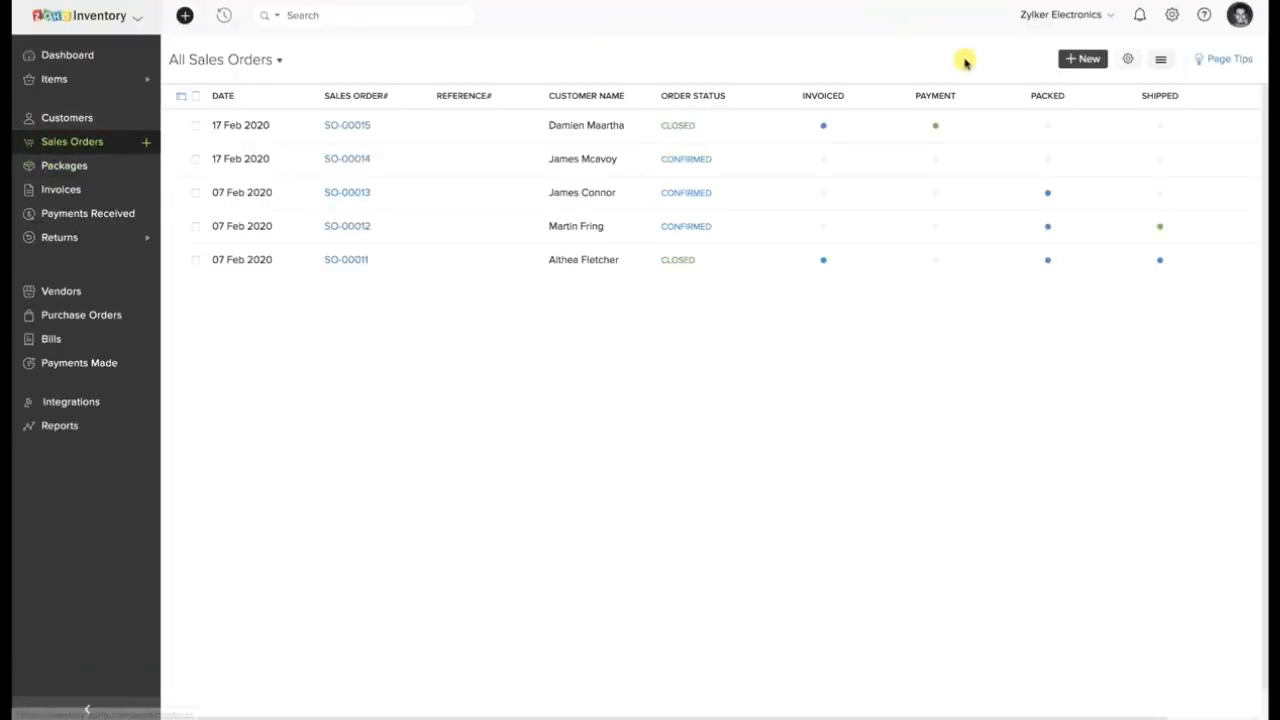
pyautogui.click(1078, 58)
pyautogui.click(393, 116)
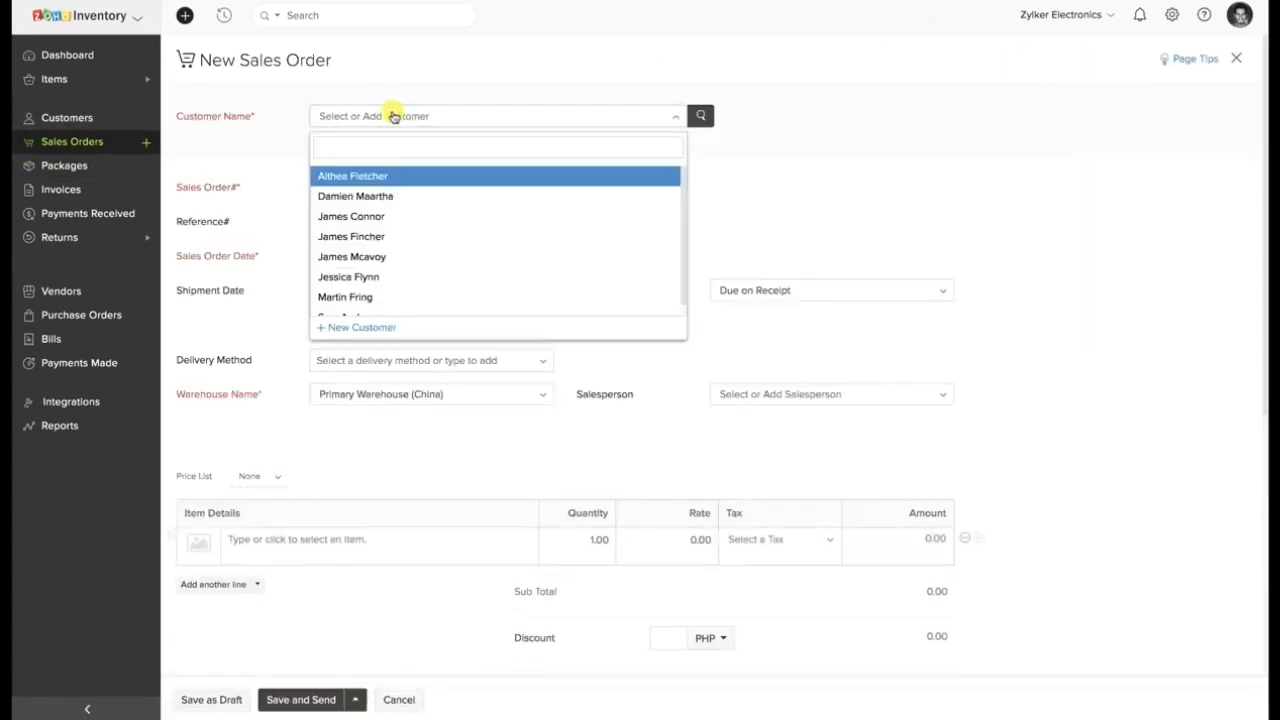
pyautogui.scroll(-1, 417, 246)
pyautogui.click(405, 304)
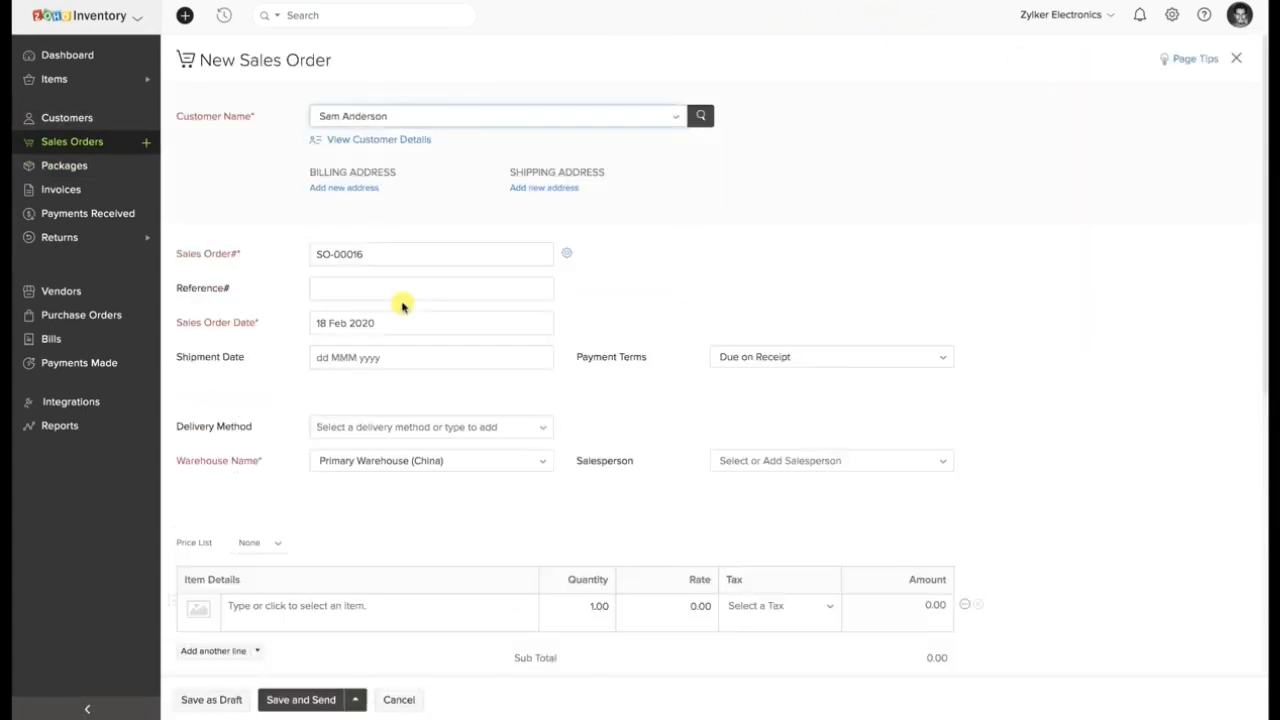
# Add the GoPro 7 item with quantity 10 to the sales order and save it as a draft.
pyautogui.scroll(-3, 403, 307)
pyautogui.click(372, 372)
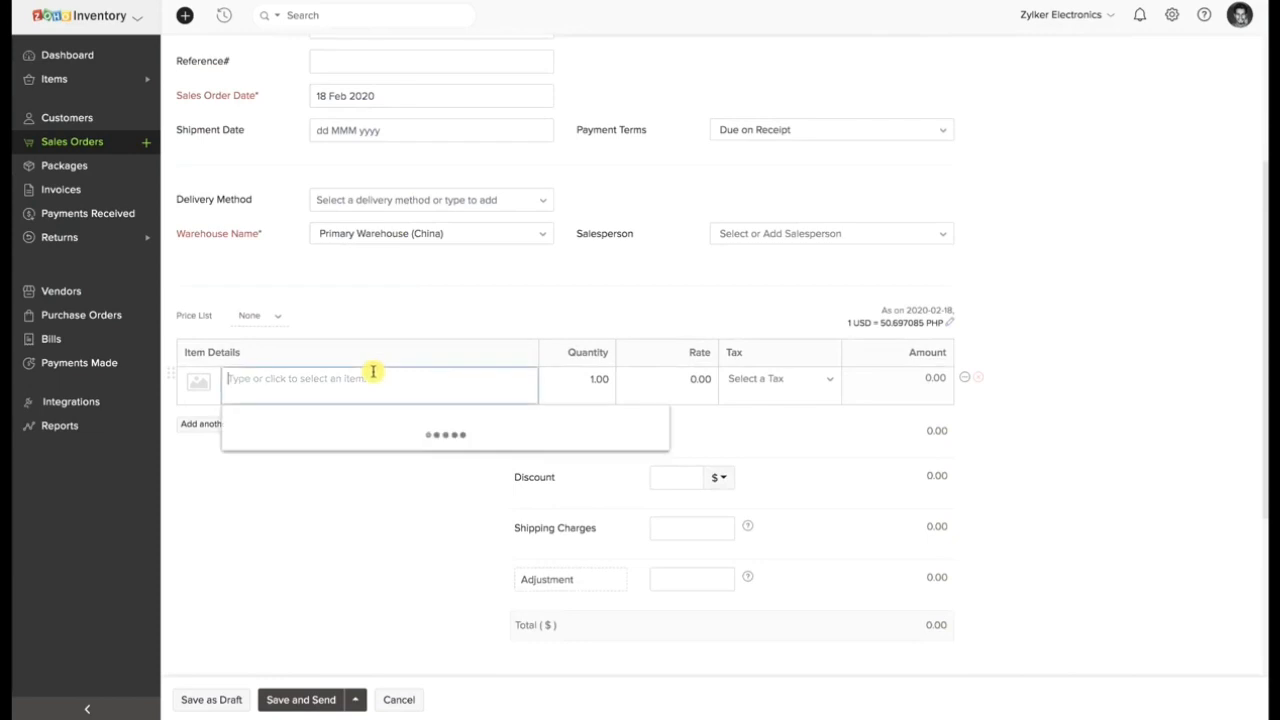
pyautogui.scroll(-2, 366, 503)
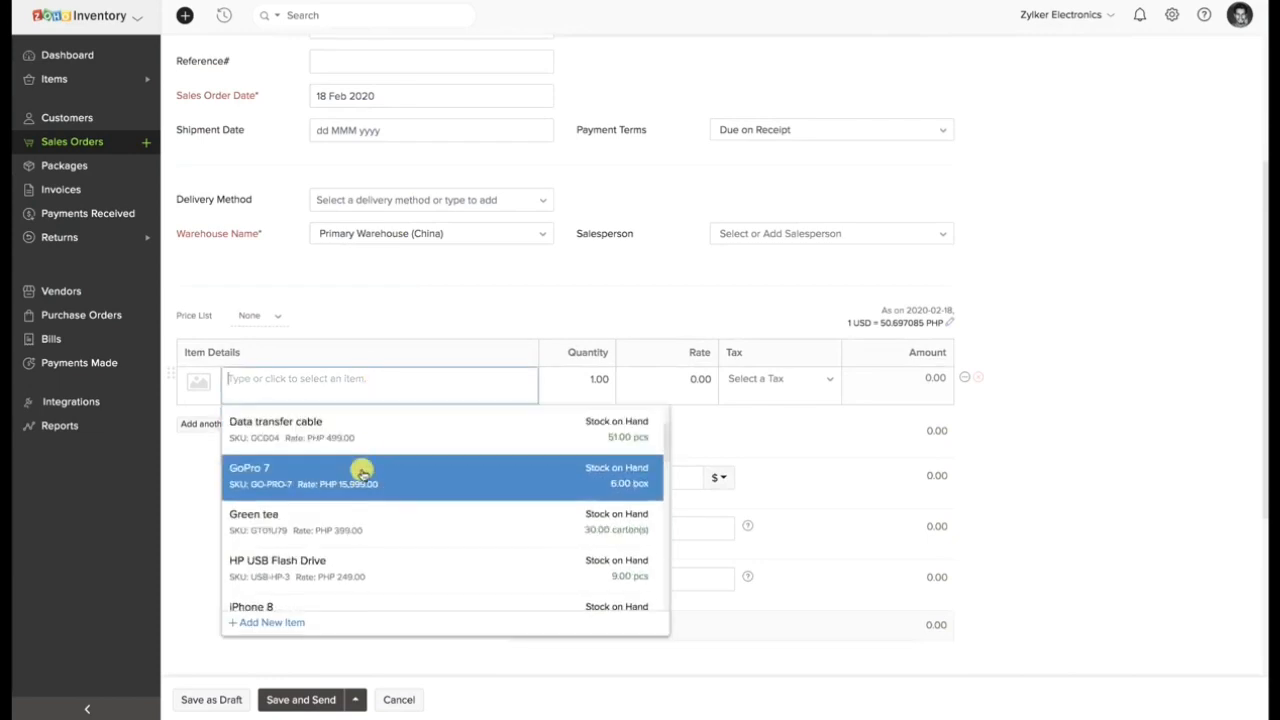
pyautogui.click(361, 477)
pyautogui.click(596, 379)
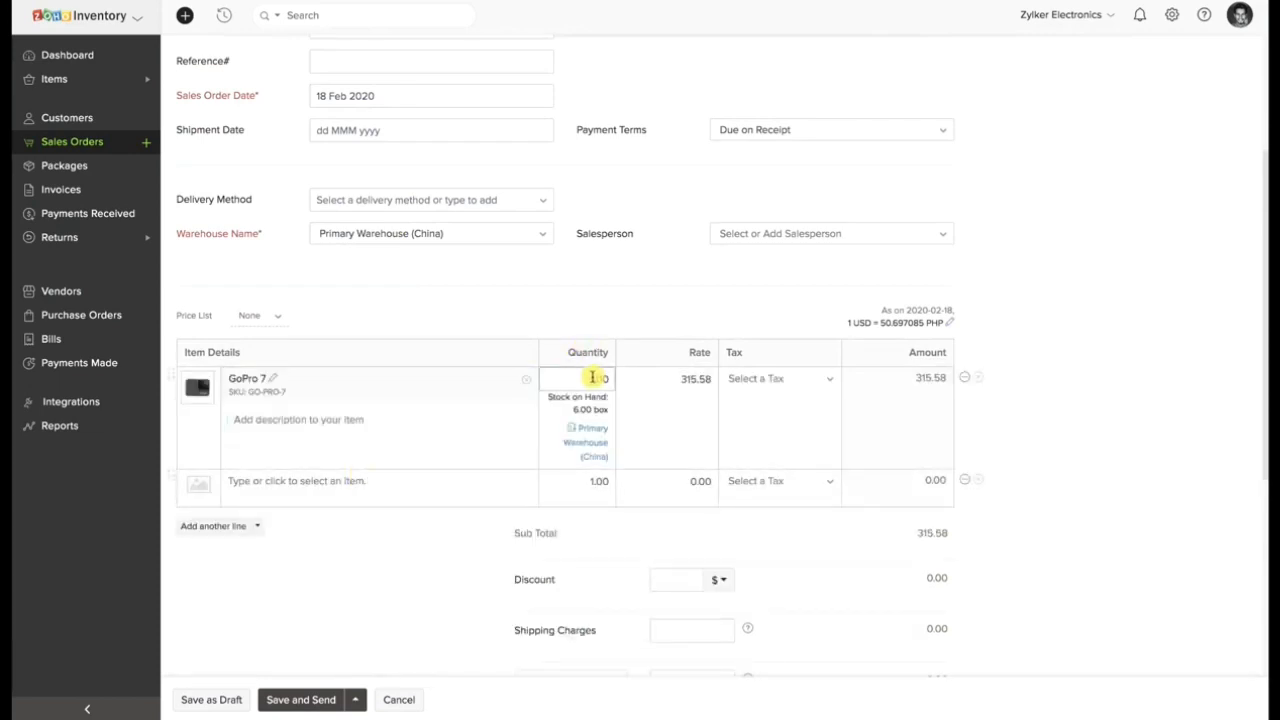
pyautogui.write('0')
pyautogui.click(215, 700)
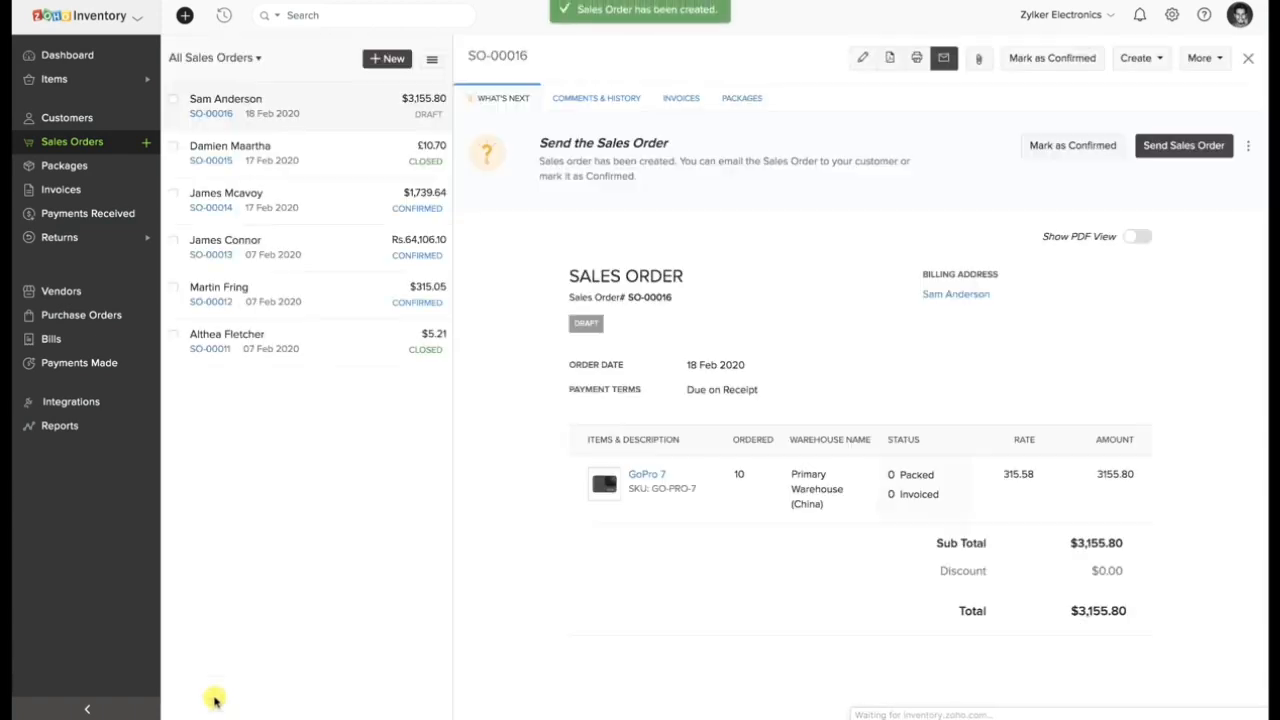
# Mark the GoPro 7 sales order as confirmed and check its backordering notice.
pyautogui.click(1068, 145)
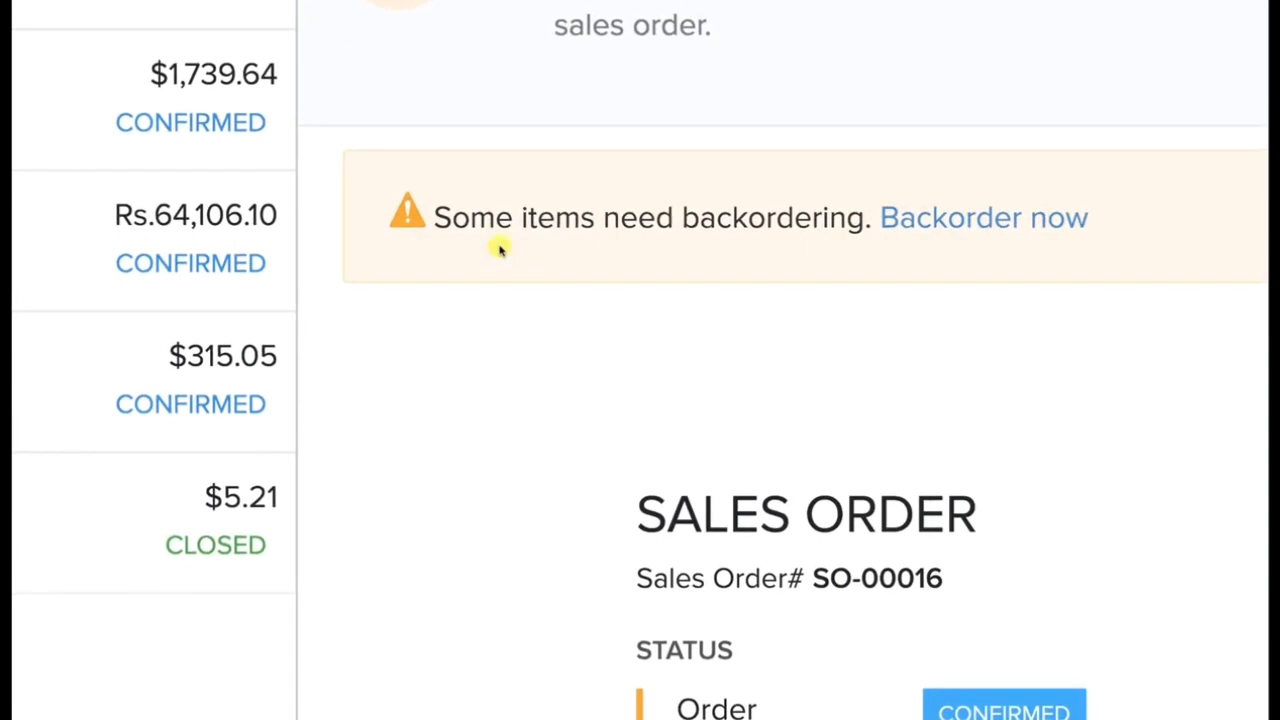
pyautogui.moveTo(434, 217); pyautogui.dragTo(886, 225)
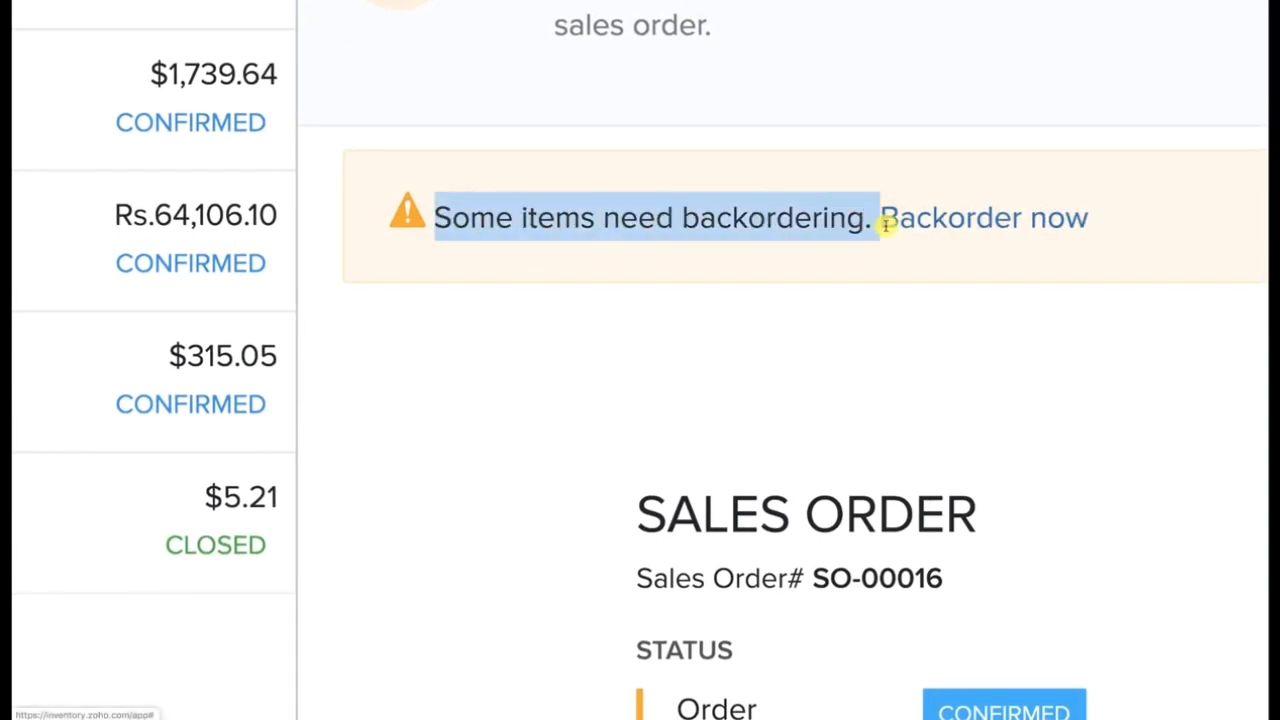
pyautogui.click(912, 242)
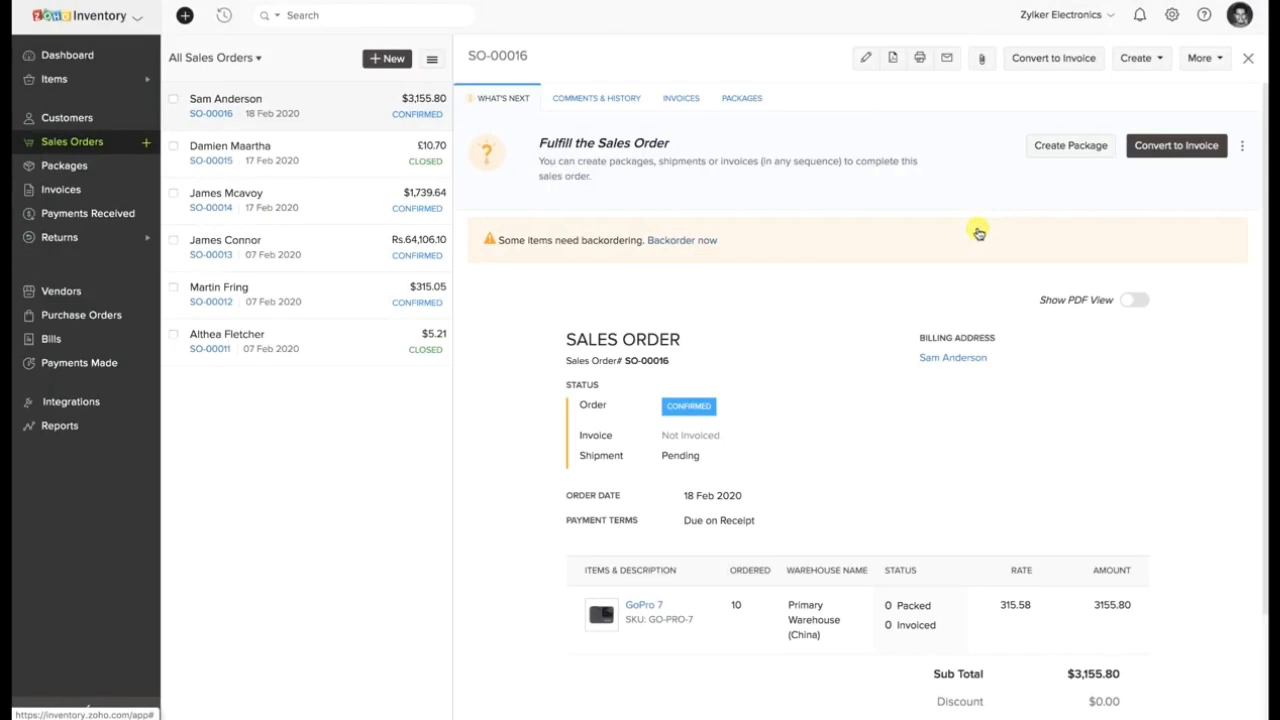
# Backorder the GoPro 7 item from the confirmed sales order into a new purchase order.
pyautogui.click(1203, 60)
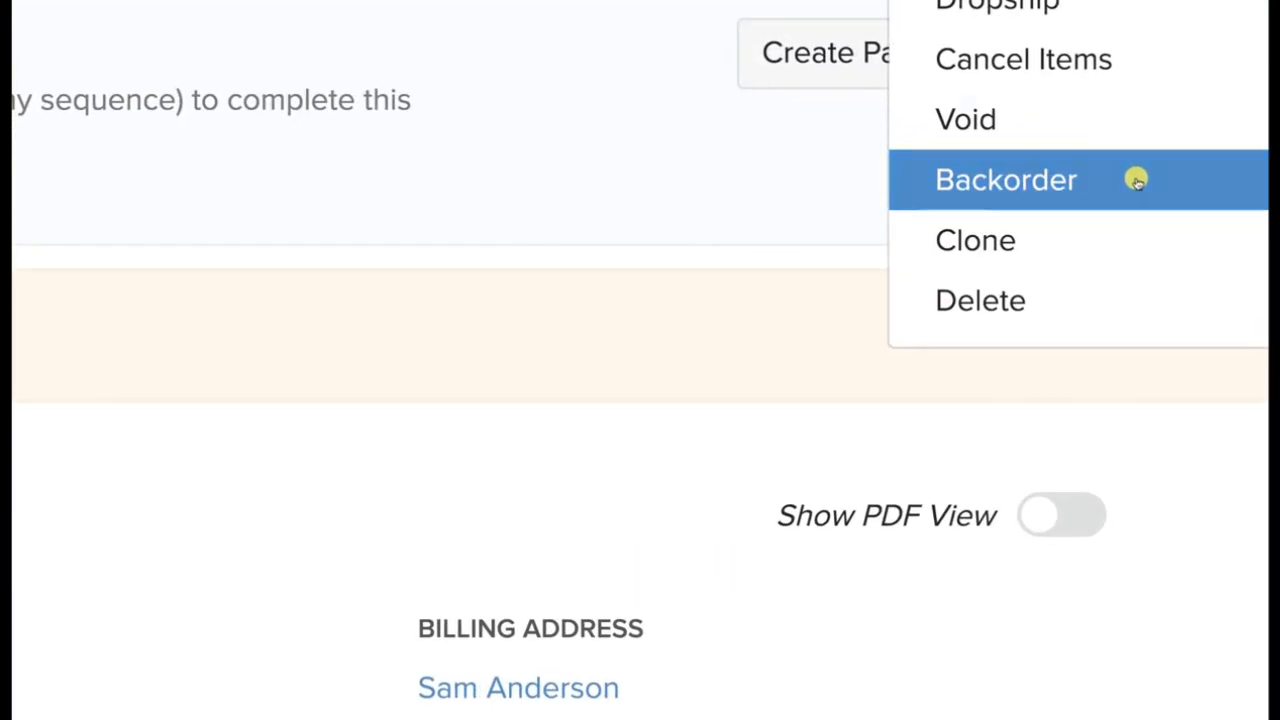
pyautogui.click(1137, 180)
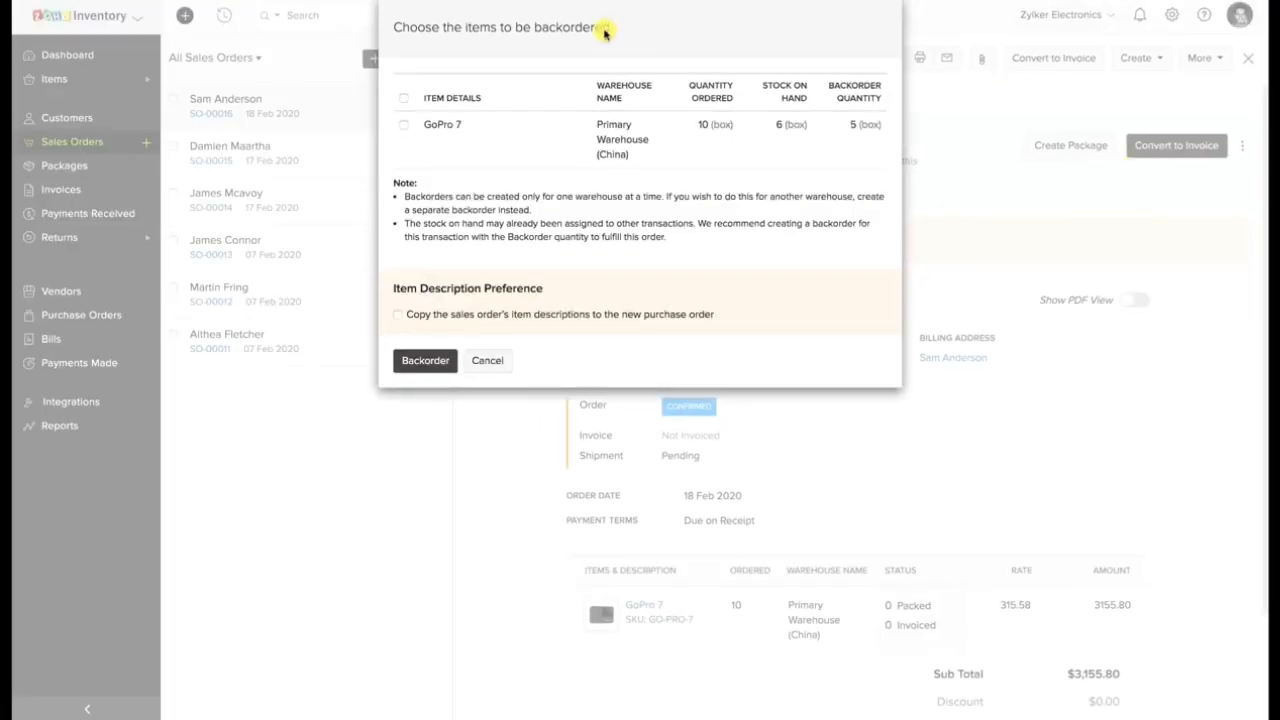
pyautogui.click(404, 126)
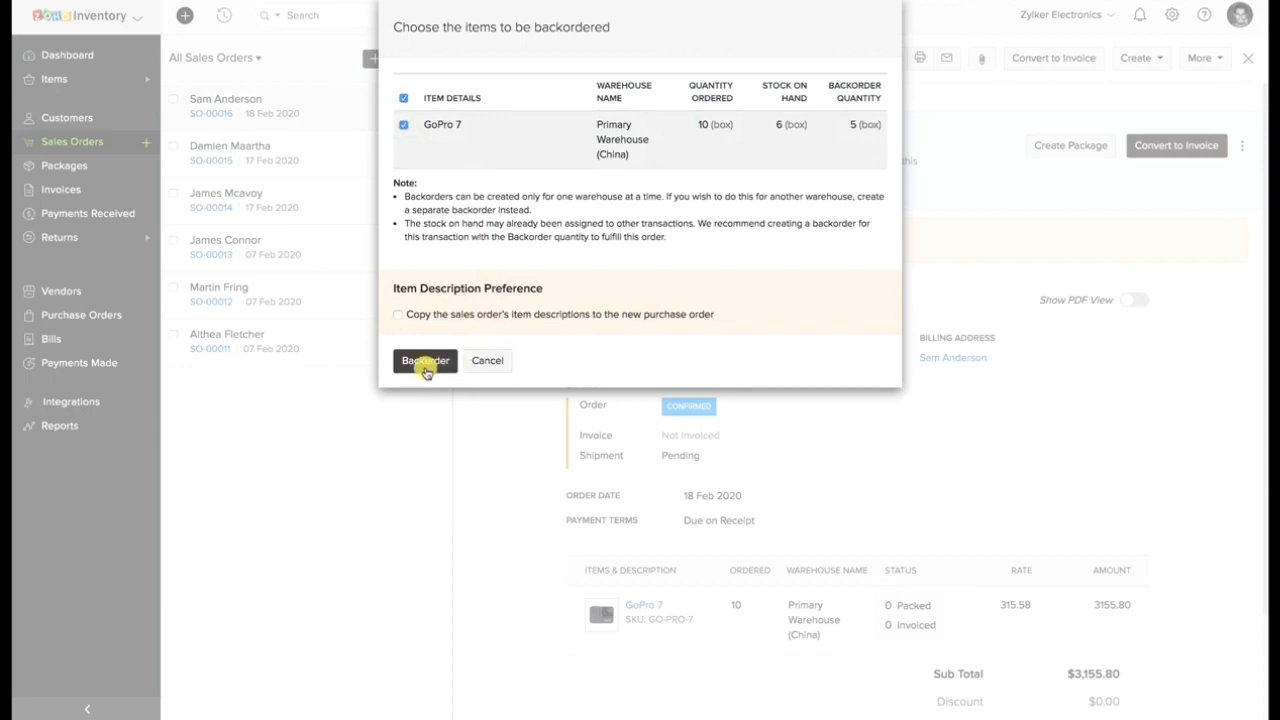
pyautogui.click(425, 362)
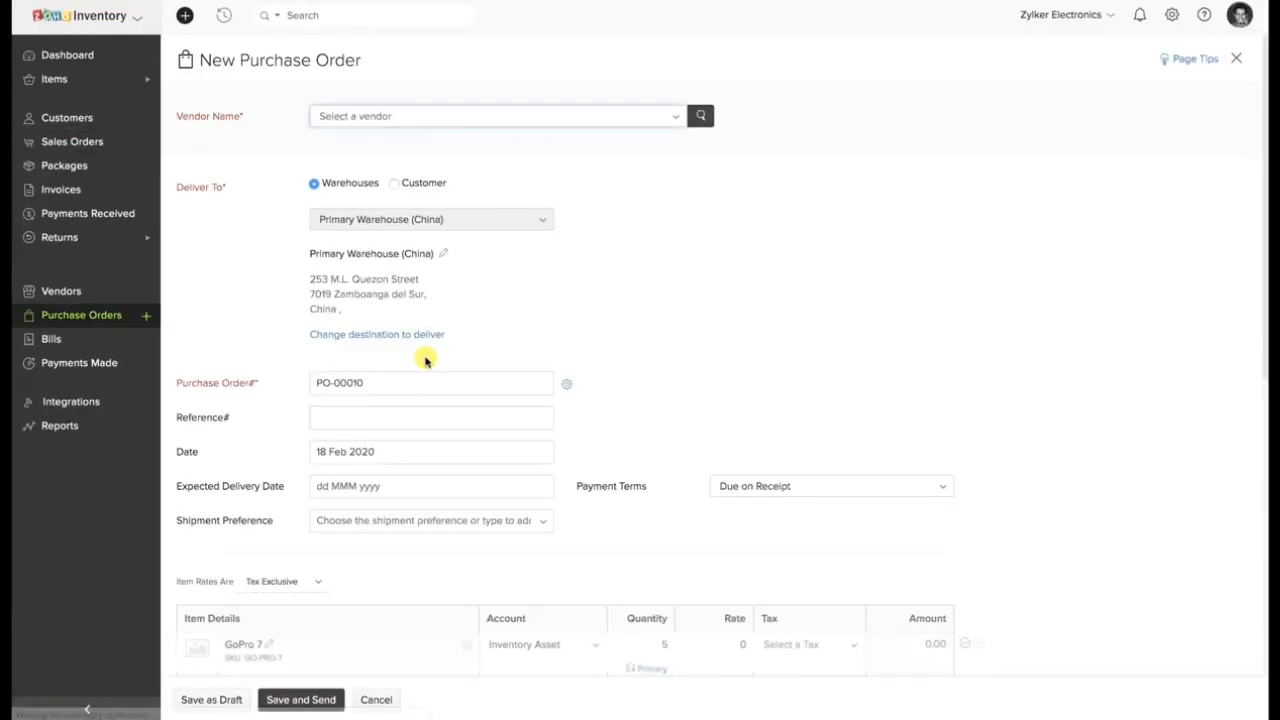
# Set the GoPro 7 rate to 10, choose the existing vendor billed in EUR, and save the purchase order as a draft.
pyautogui.scroll(-5, 337, 160)
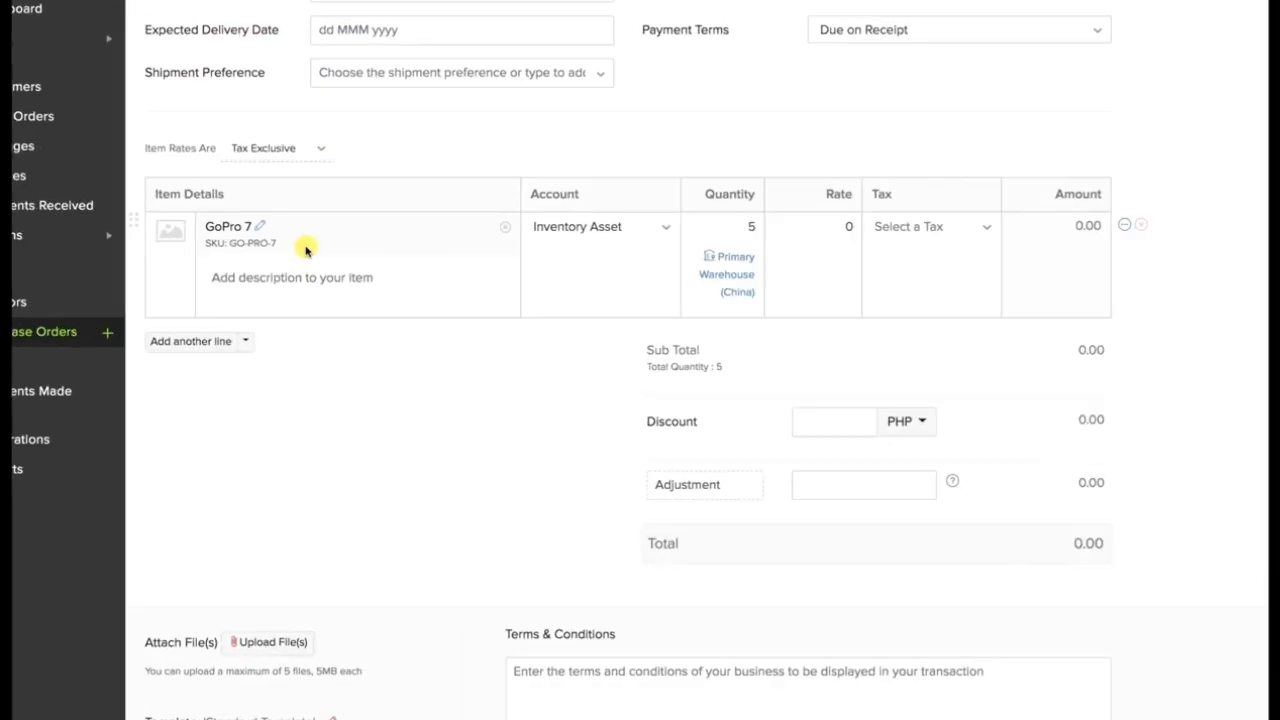
pyautogui.scroll(5, 306, 250)
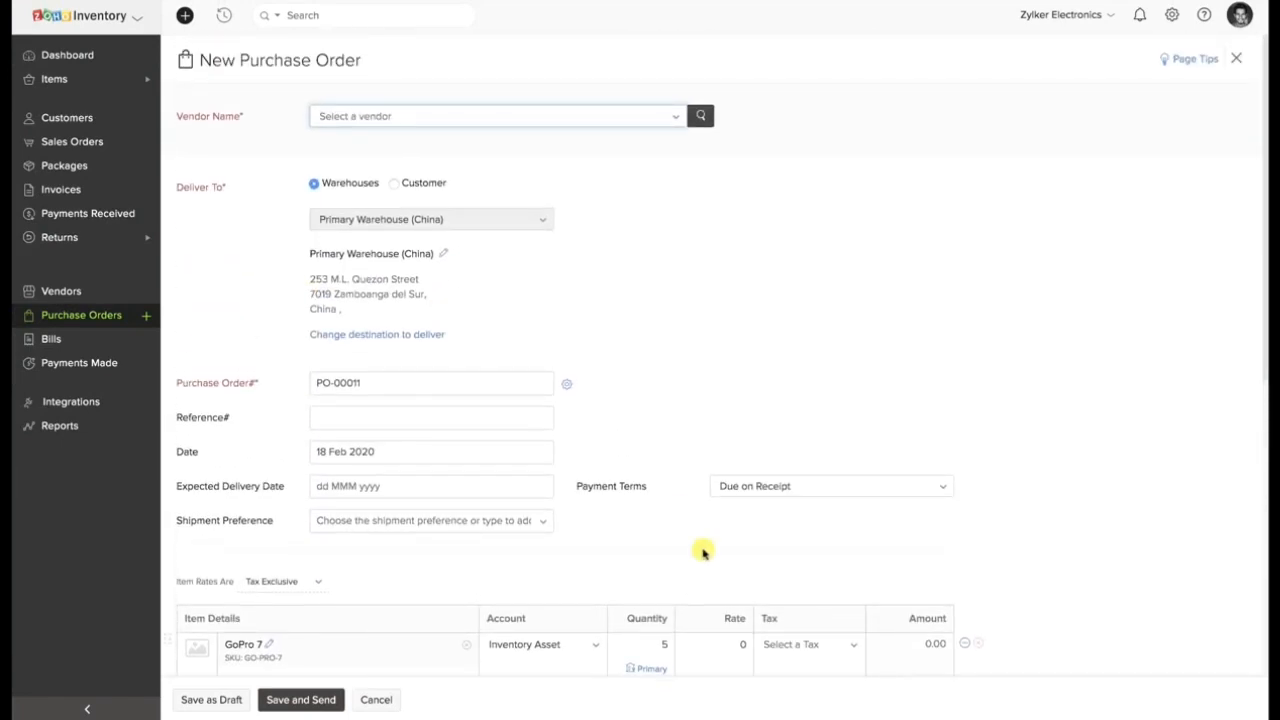
pyautogui.click(726, 643)
pyautogui.click(451, 118)
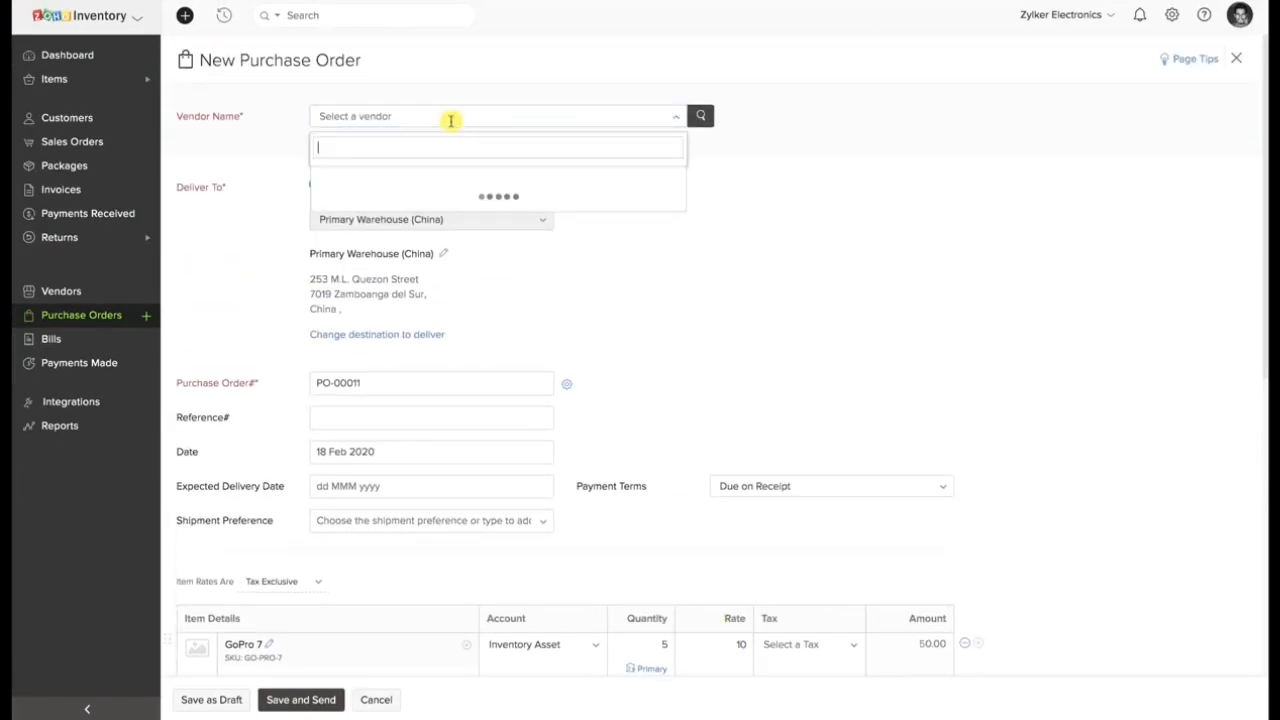
pyautogui.click(420, 187)
pyautogui.scroll(-10, 420, 187)
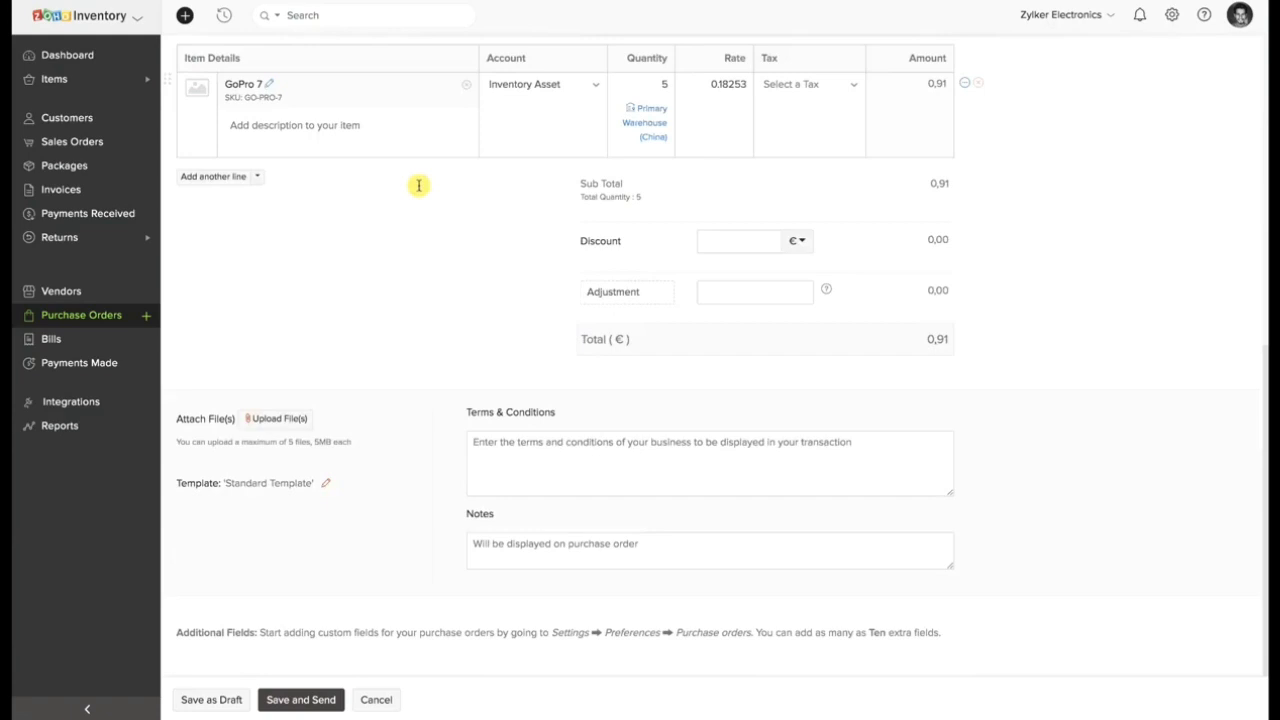
pyautogui.click(234, 696)
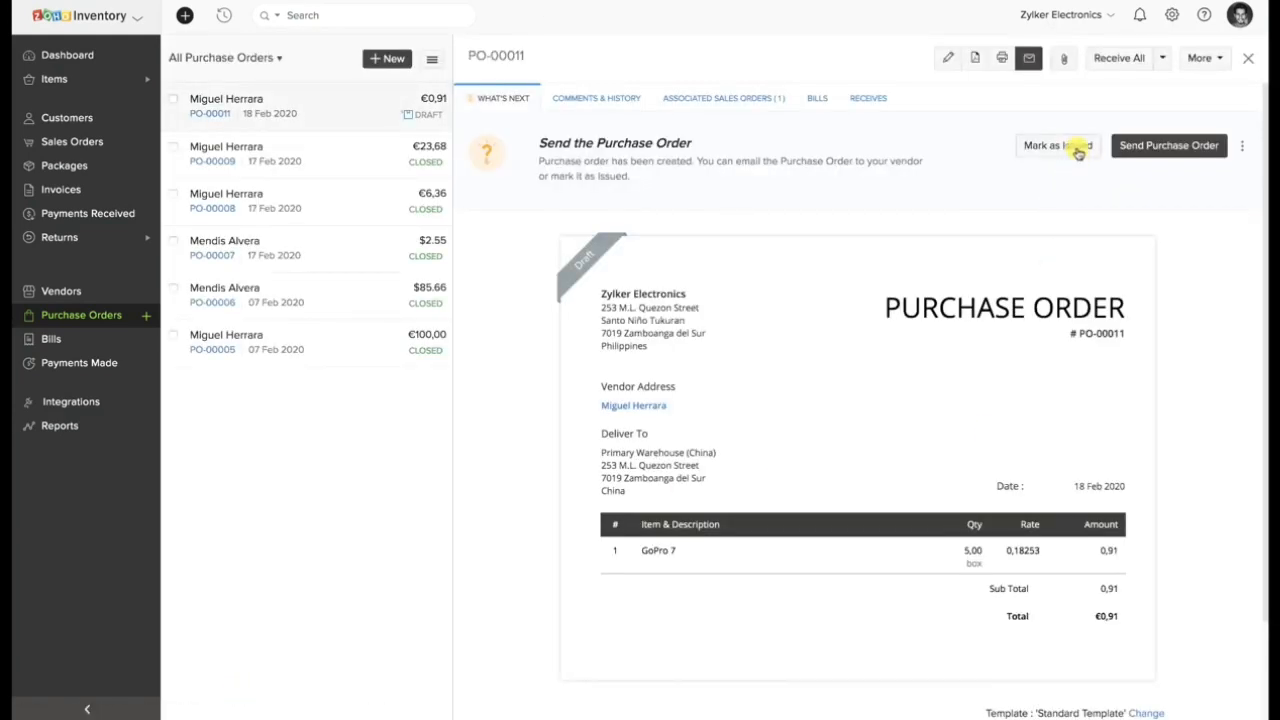
# Mark the GoPro 7 purchase order as issued and view its associated sales order.
pyautogui.click(1078, 147)
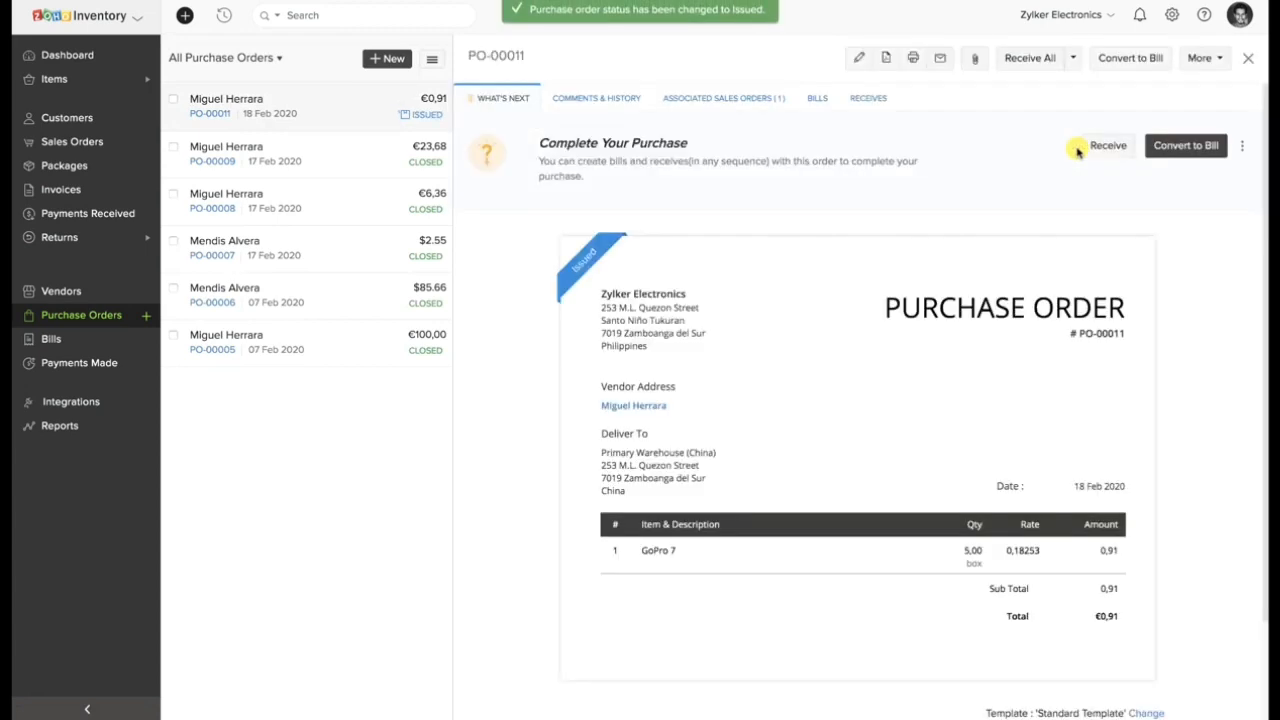
pyautogui.click(766, 98)
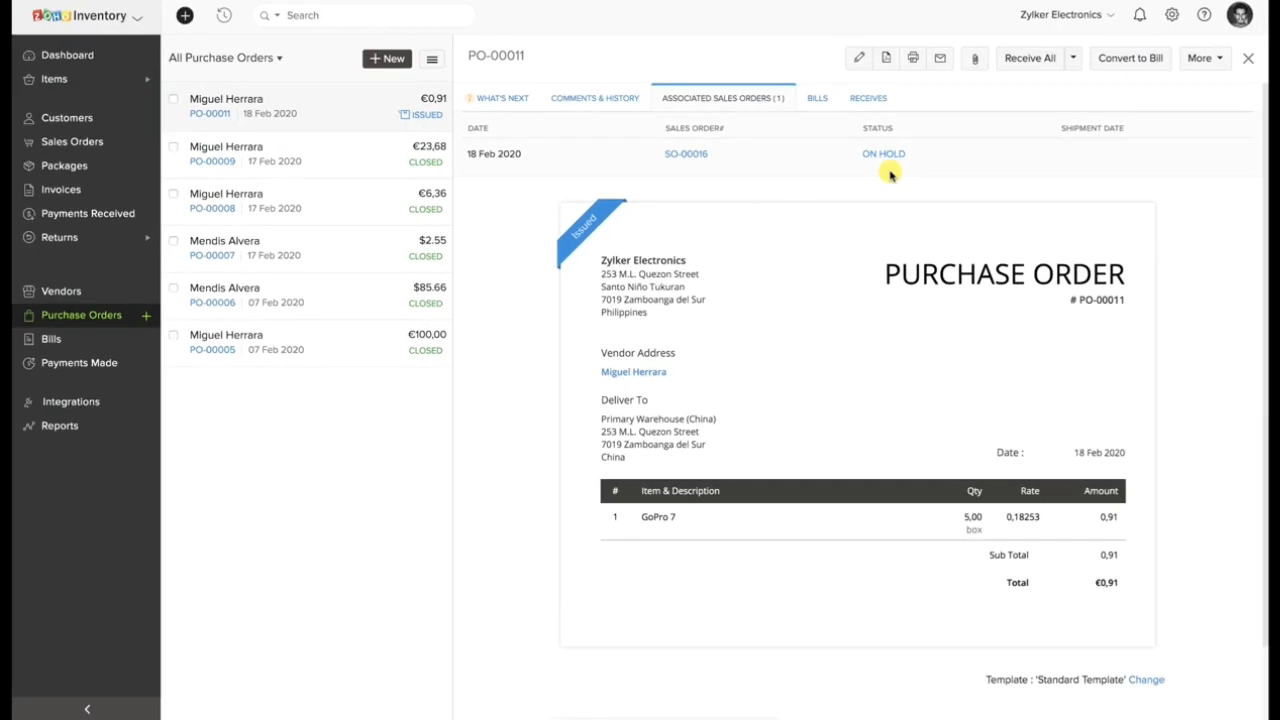
# Create a bill numbered B5 from the GoPro 7 purchase order and save it as open.
pyautogui.click(817, 98)
pyautogui.click(908, 139)
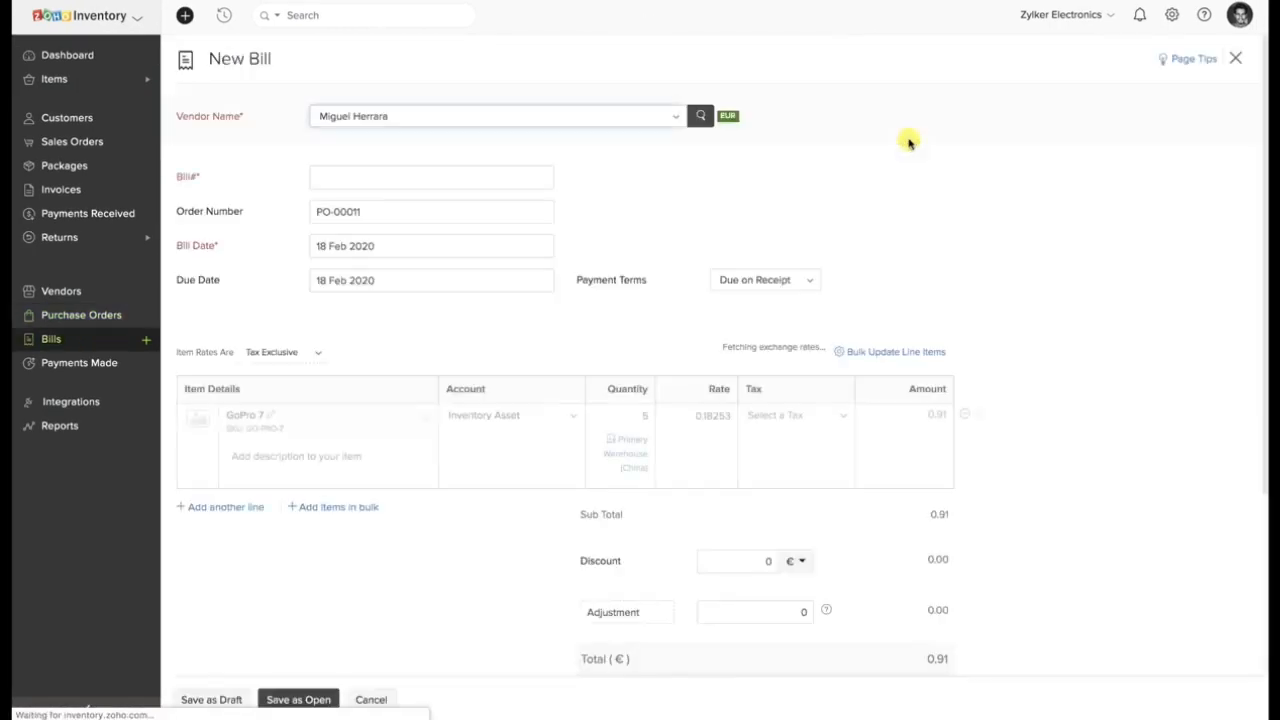
pyautogui.click(503, 178)
pyautogui.write('B')
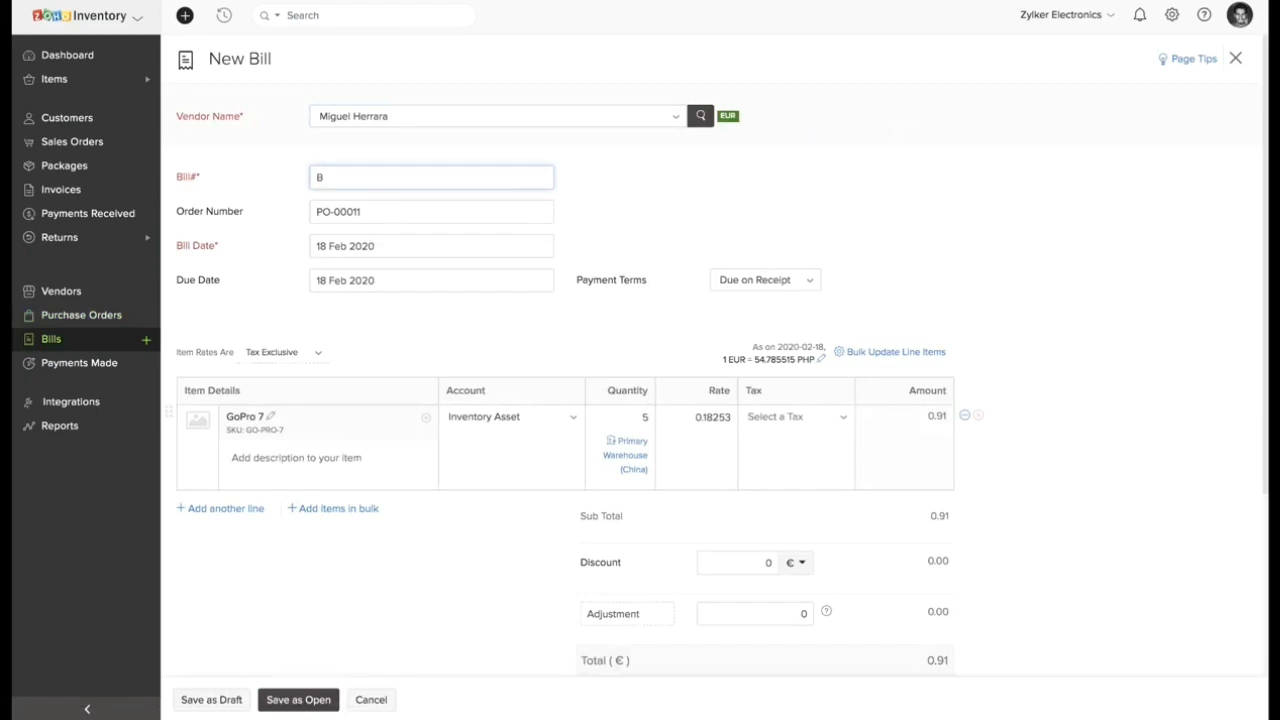
pyautogui.write('1')
pyautogui.scroll(-3, 448, 380)
pyautogui.click(308, 700)
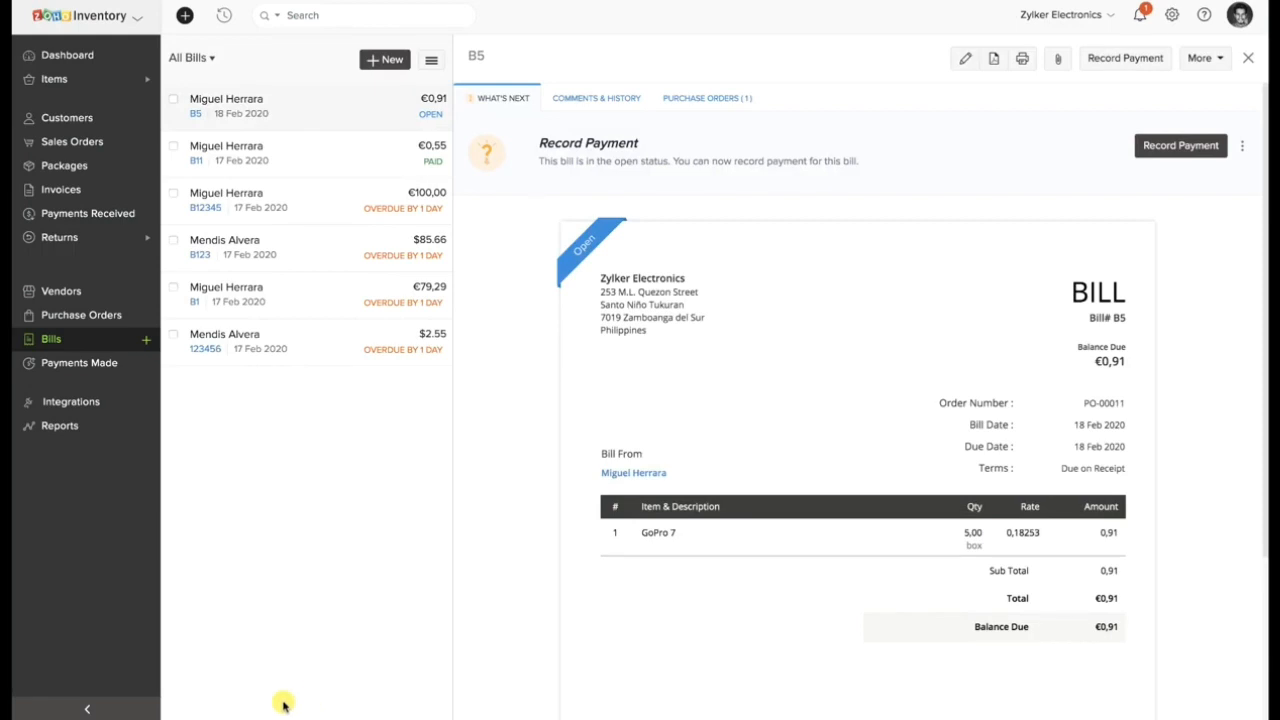
# Trace the bill to its purchase order and linked sales order, and check that order's backorder record.
pyautogui.click(694, 97)
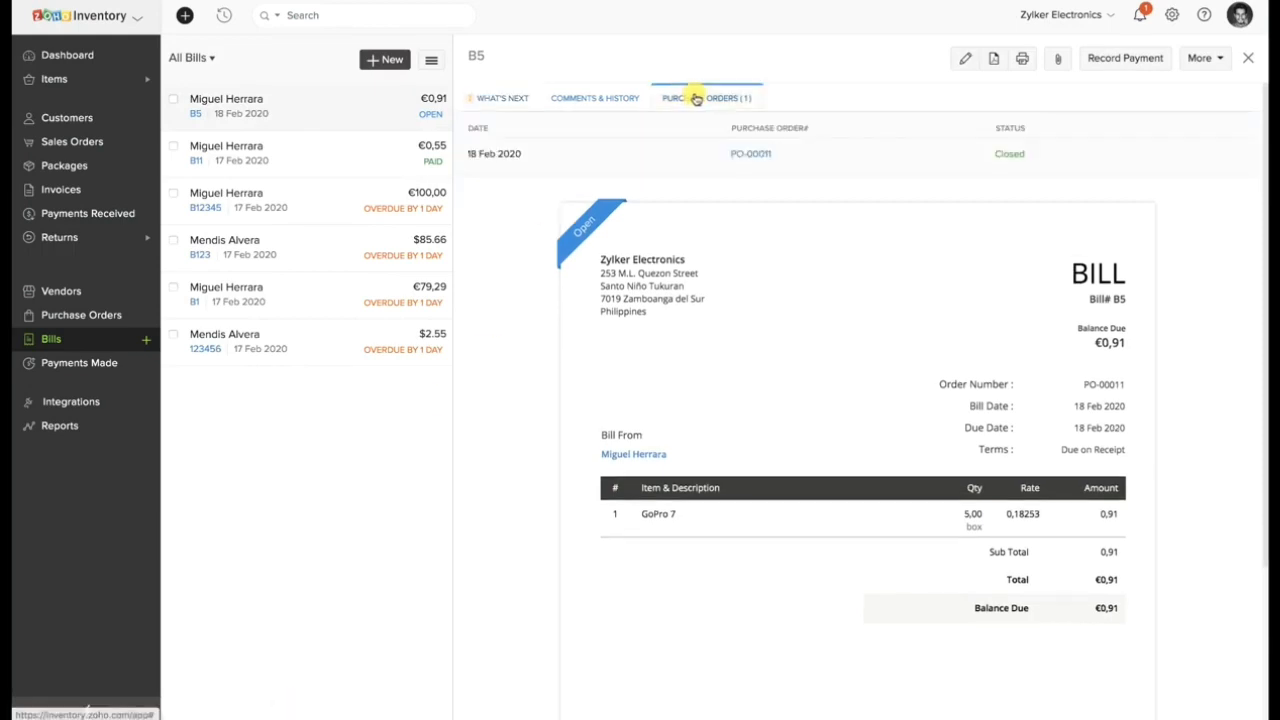
pyautogui.click(750, 156)
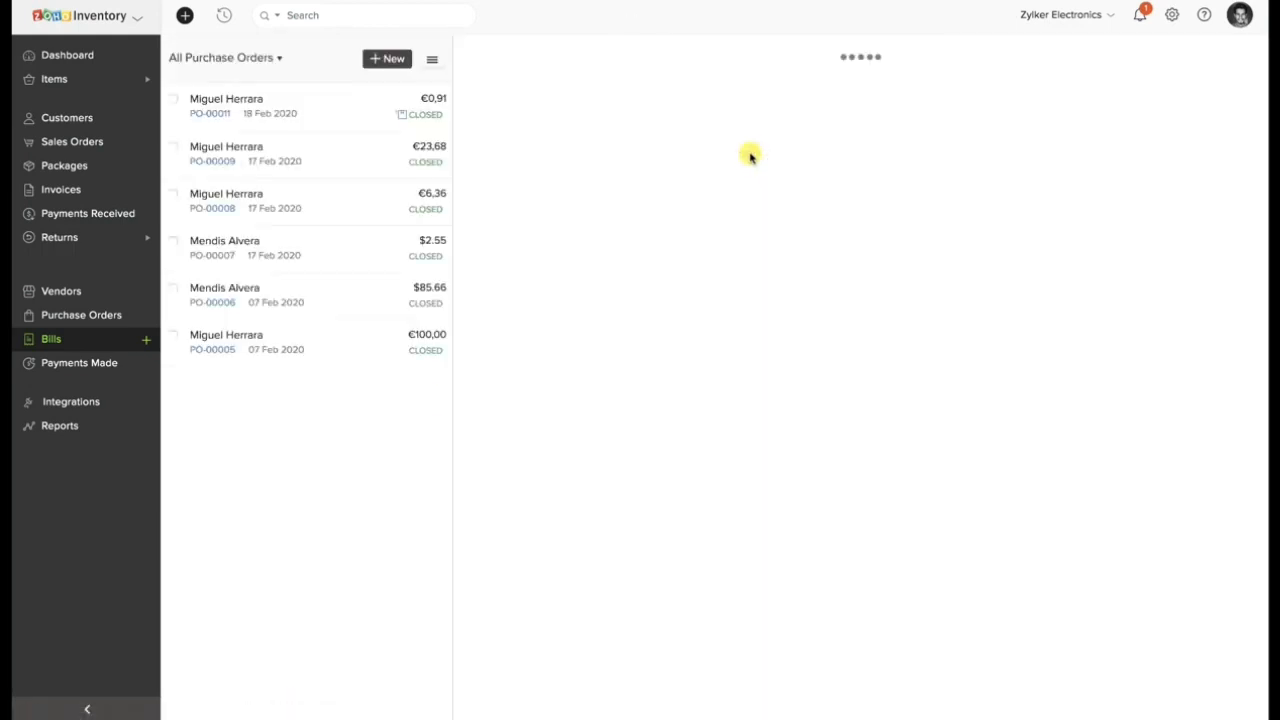
pyautogui.click(664, 97)
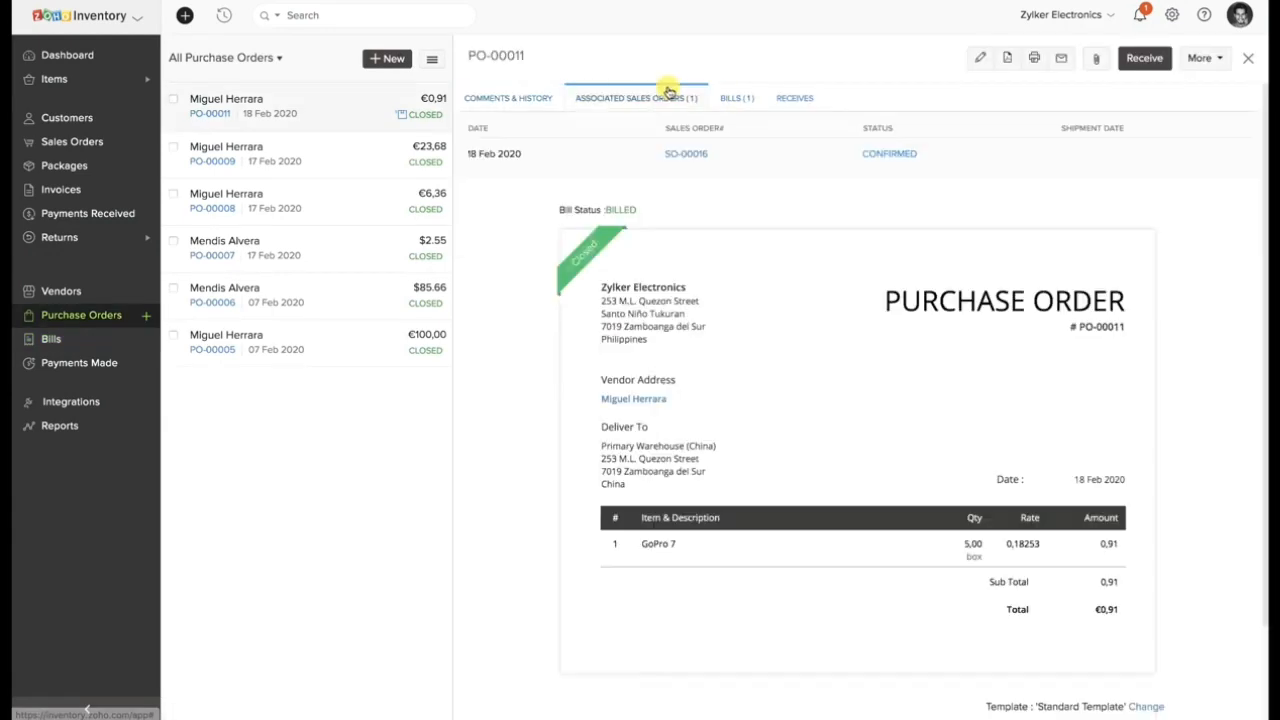
pyautogui.click(686, 153)
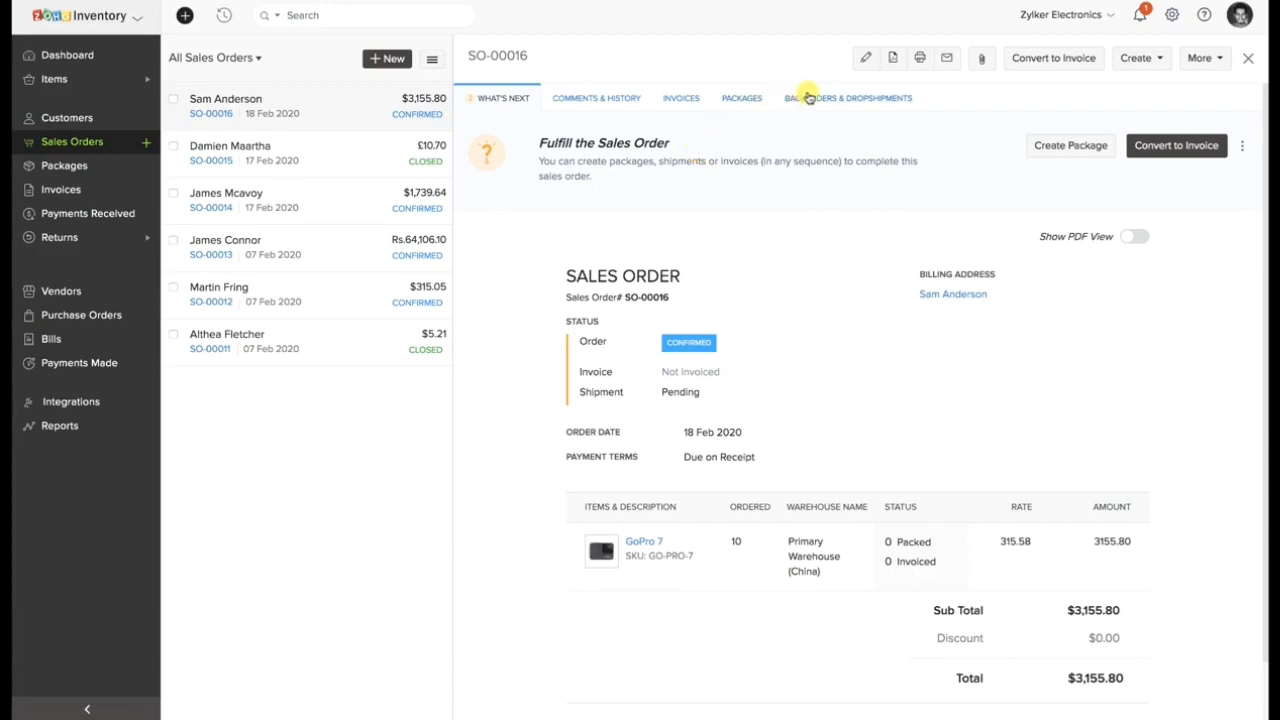
pyautogui.click(862, 100)
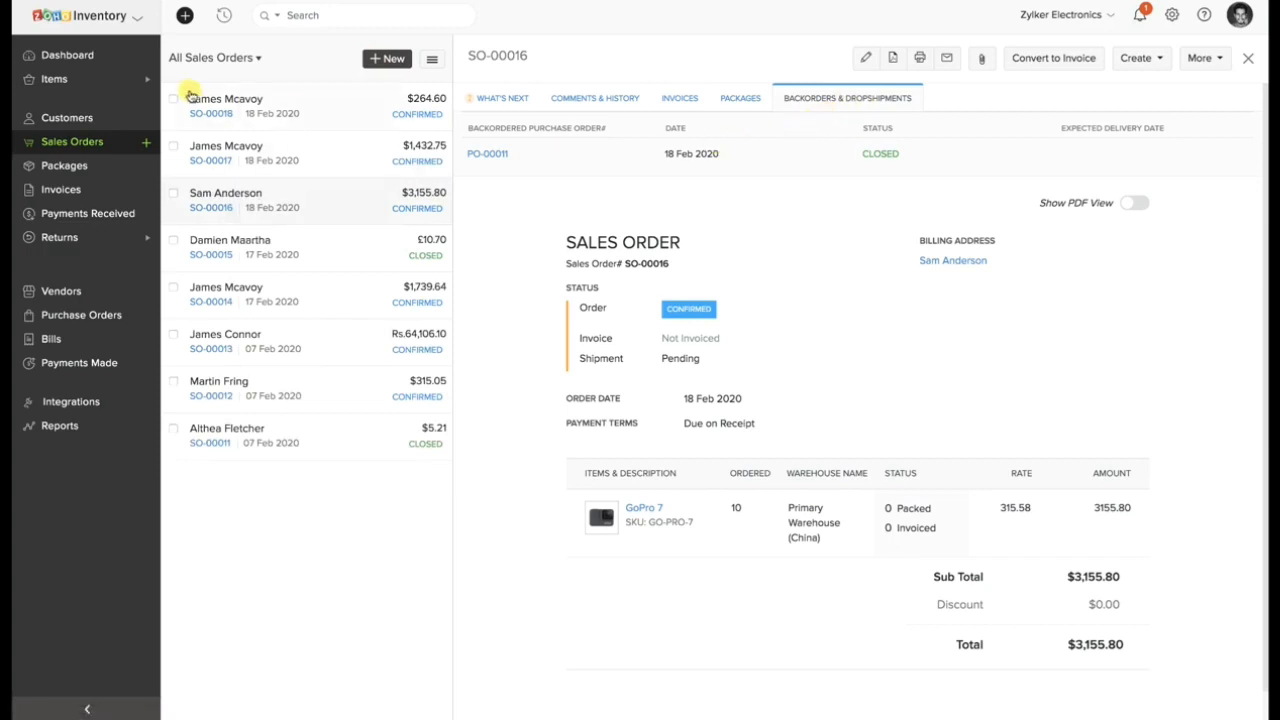
# Start a bulk backorder for the three confirmed sales orders of $264.60, $1,432.75 and $1,739.64.
pyautogui.click(173, 99)
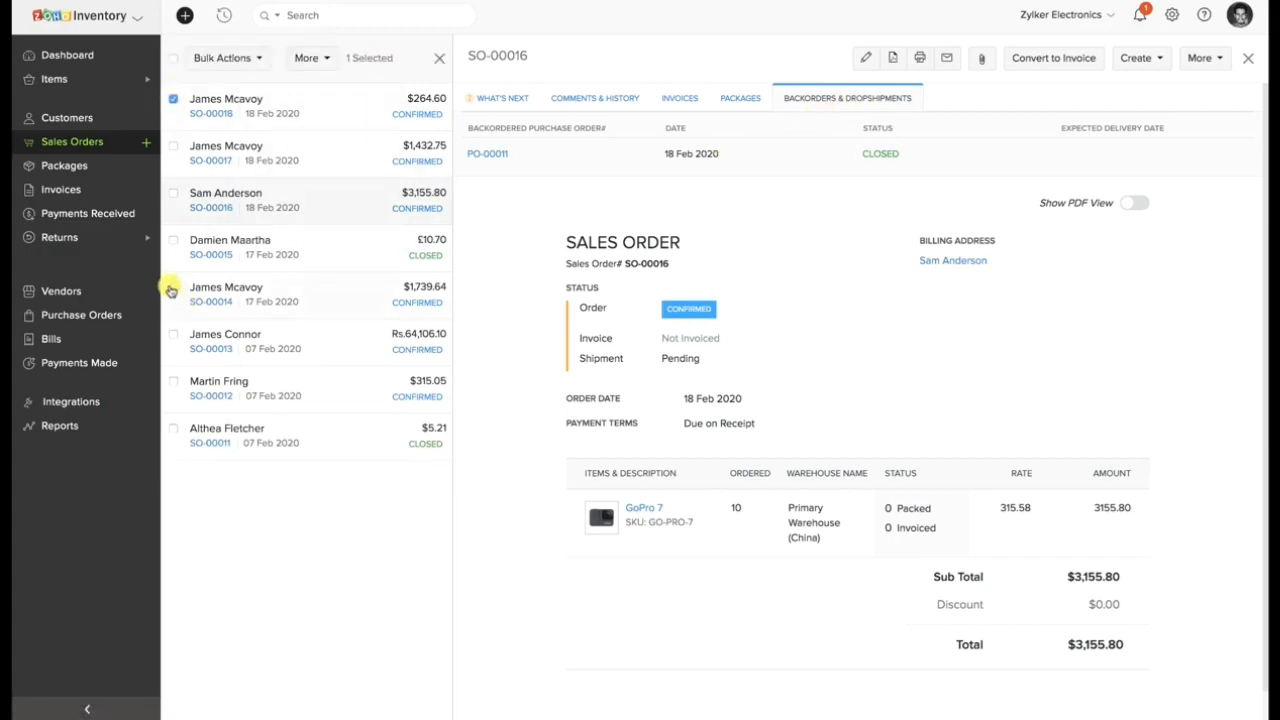
pyautogui.click(173, 287)
pyautogui.click(173, 146)
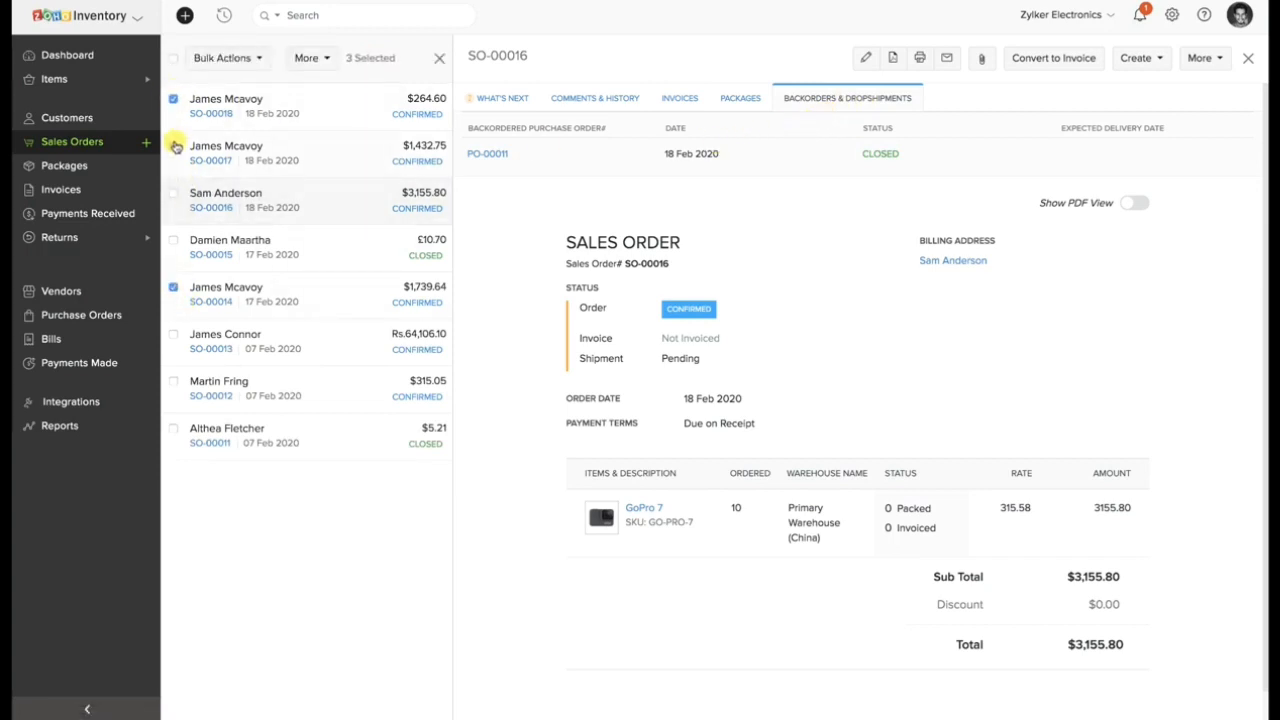
pyautogui.click(256, 59)
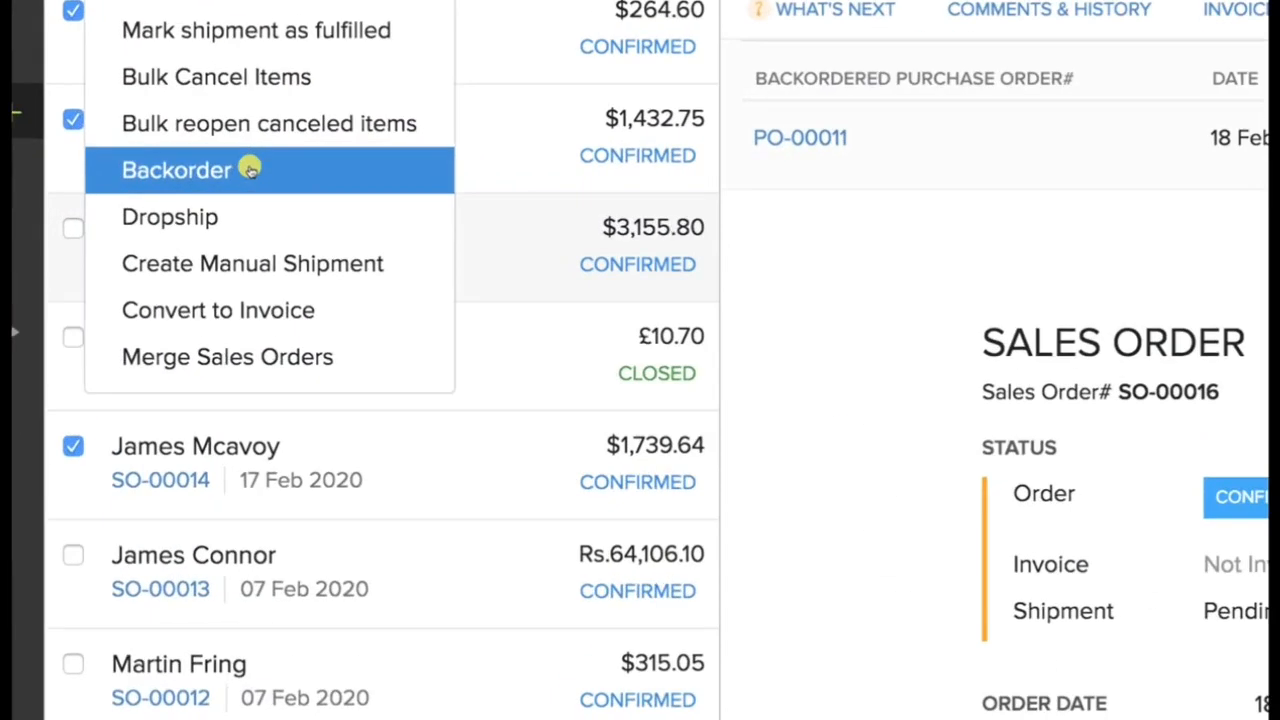
pyautogui.click(215, 170)
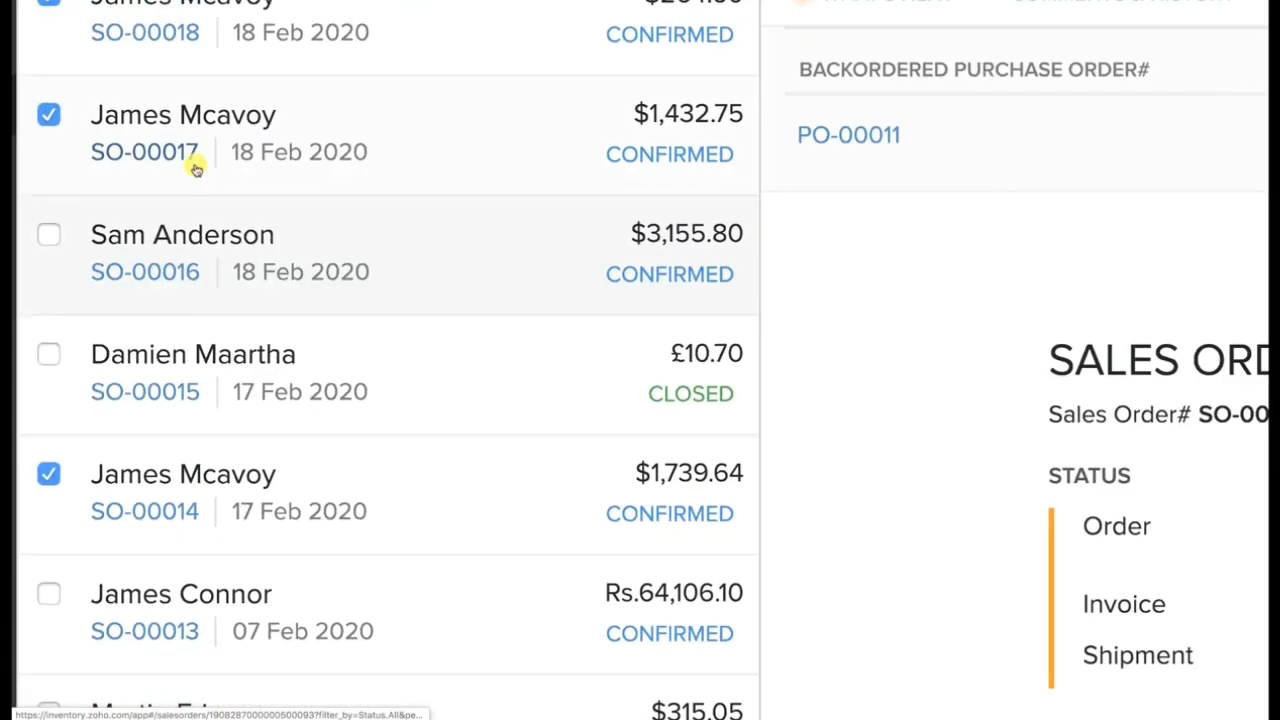
# Include iPhone charging cable-2-White, MacBook Air 13" kit and Sample Item in the backorder and generate its purchase order.
pyautogui.click(280, 146)
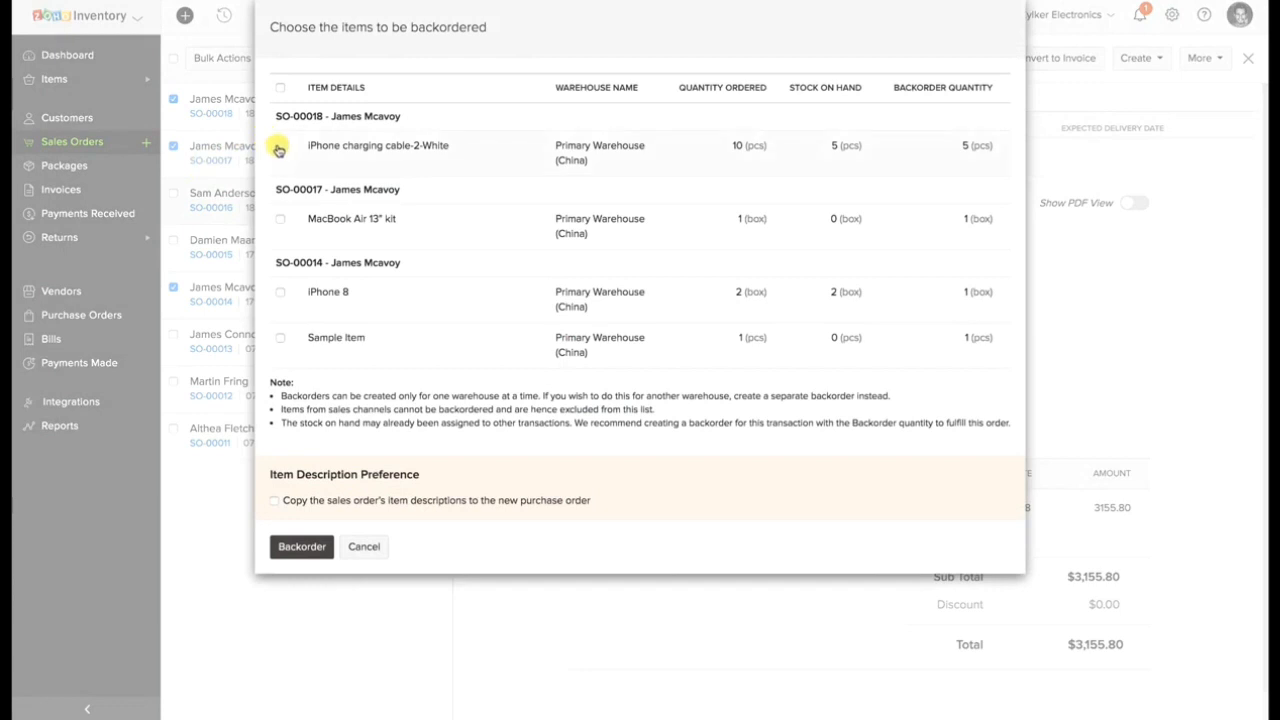
pyautogui.click(281, 218)
pyautogui.click(281, 338)
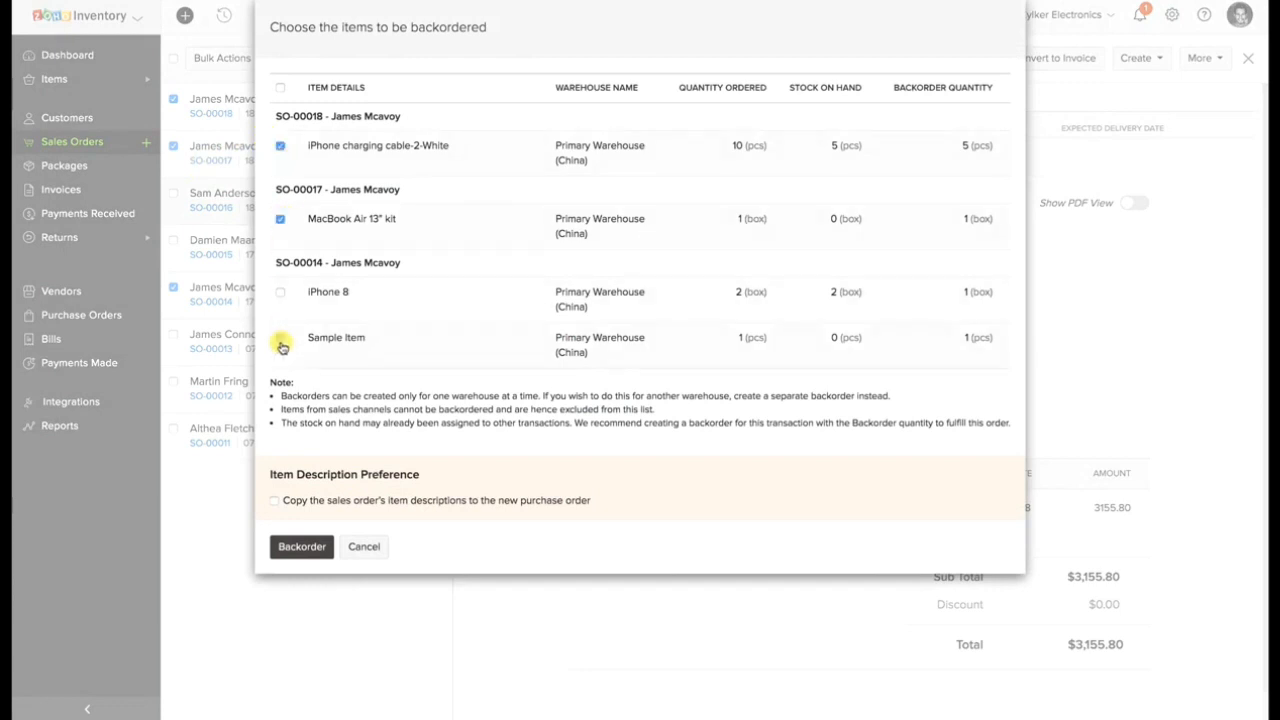
pyautogui.click(299, 546)
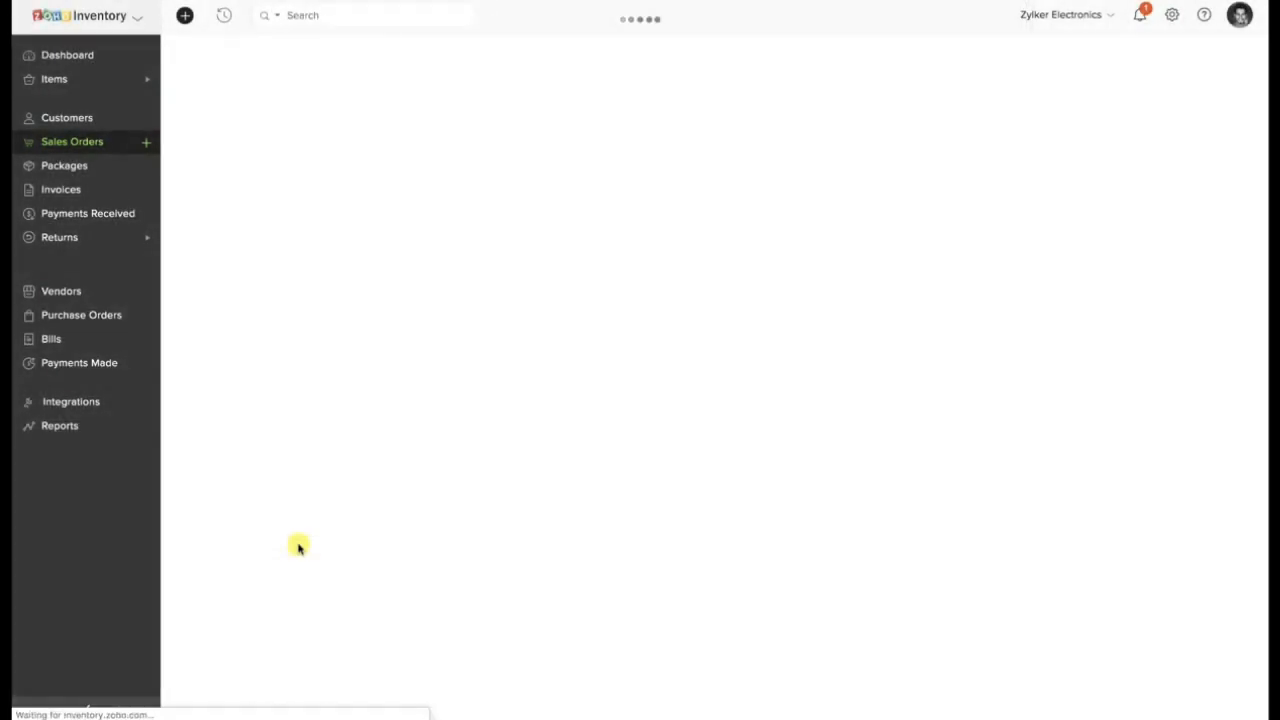
# Choose the existing EUR vendor for the bulk backorder purchase order, save it as a draft and mark it as issued.
pyautogui.click(436, 116)
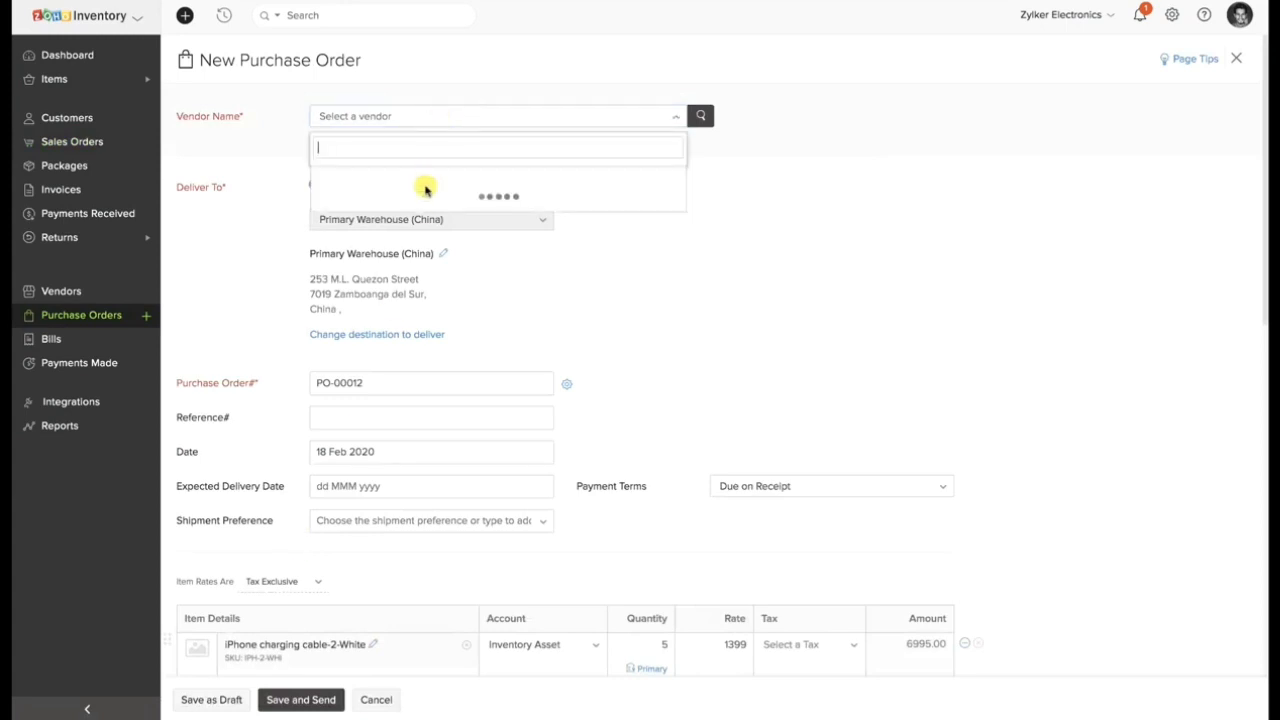
pyautogui.click(425, 196)
pyautogui.scroll(-5, 426, 186)
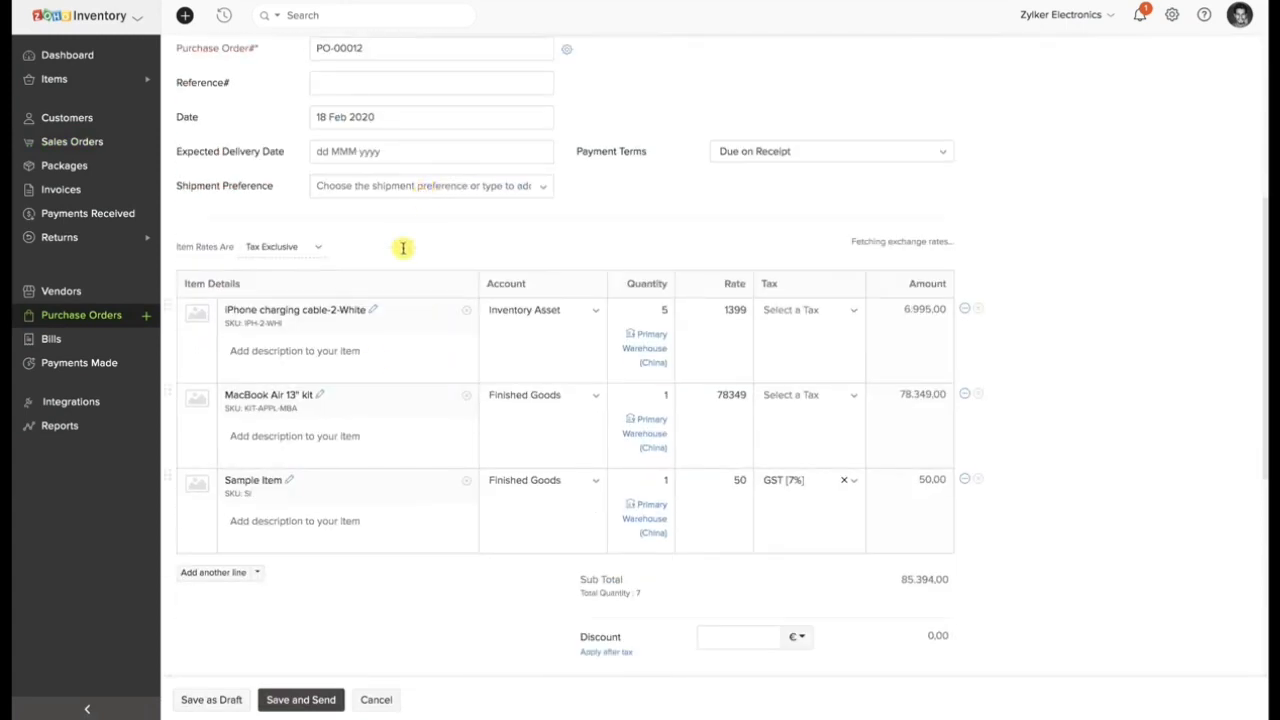
pyautogui.click(231, 700)
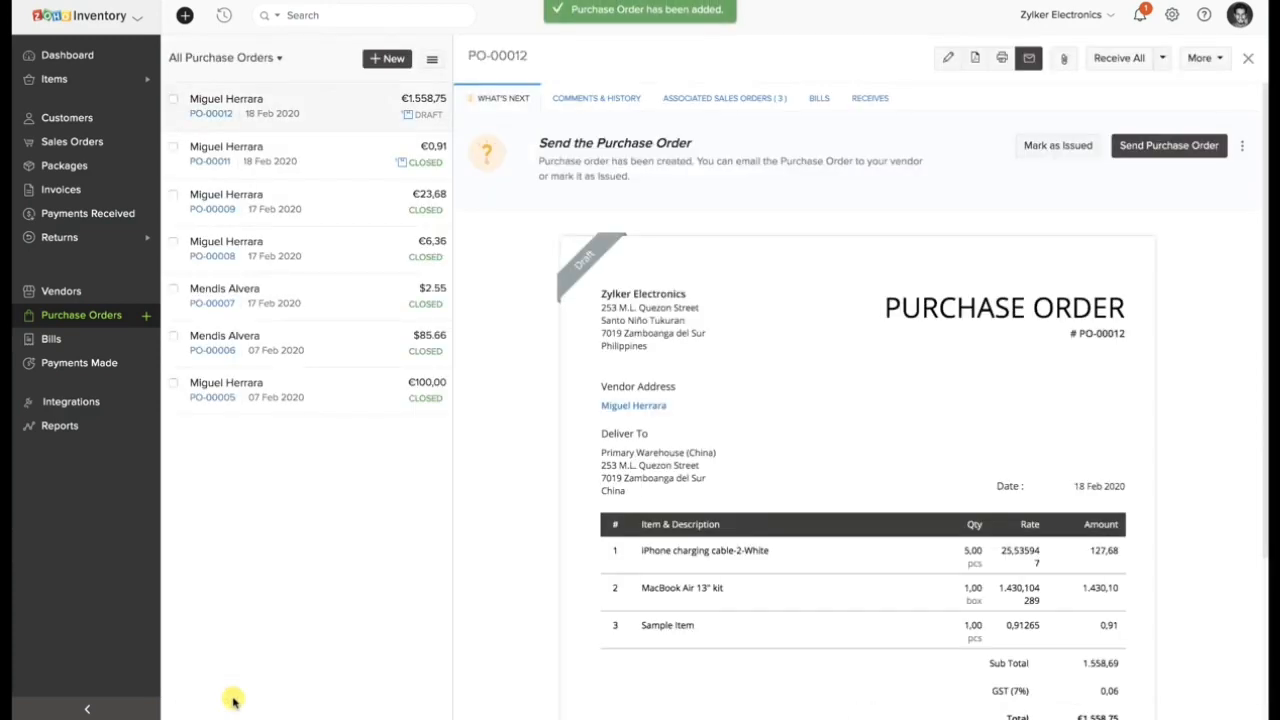
pyautogui.click(1046, 148)
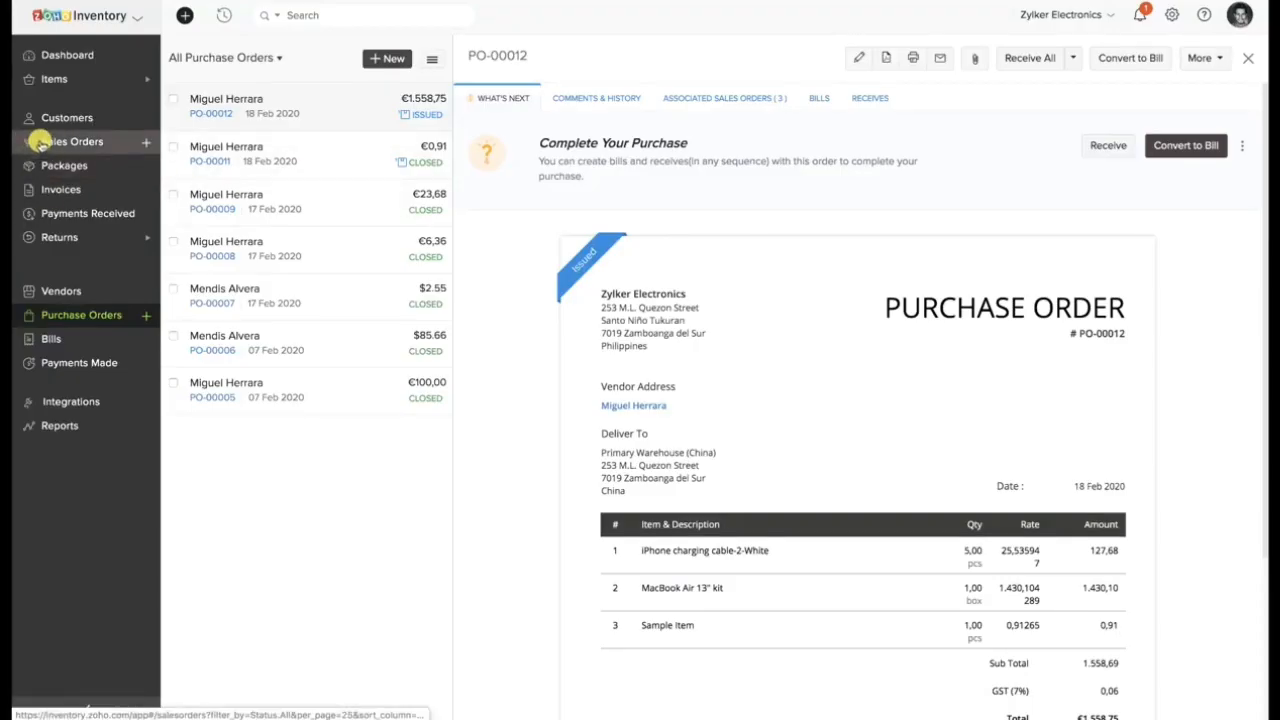
# Start a partial dropshipment of the iPhone 8 from the newest confirmed sales order, worth $900.40, and generate its purchase order.
pyautogui.click(56, 142)
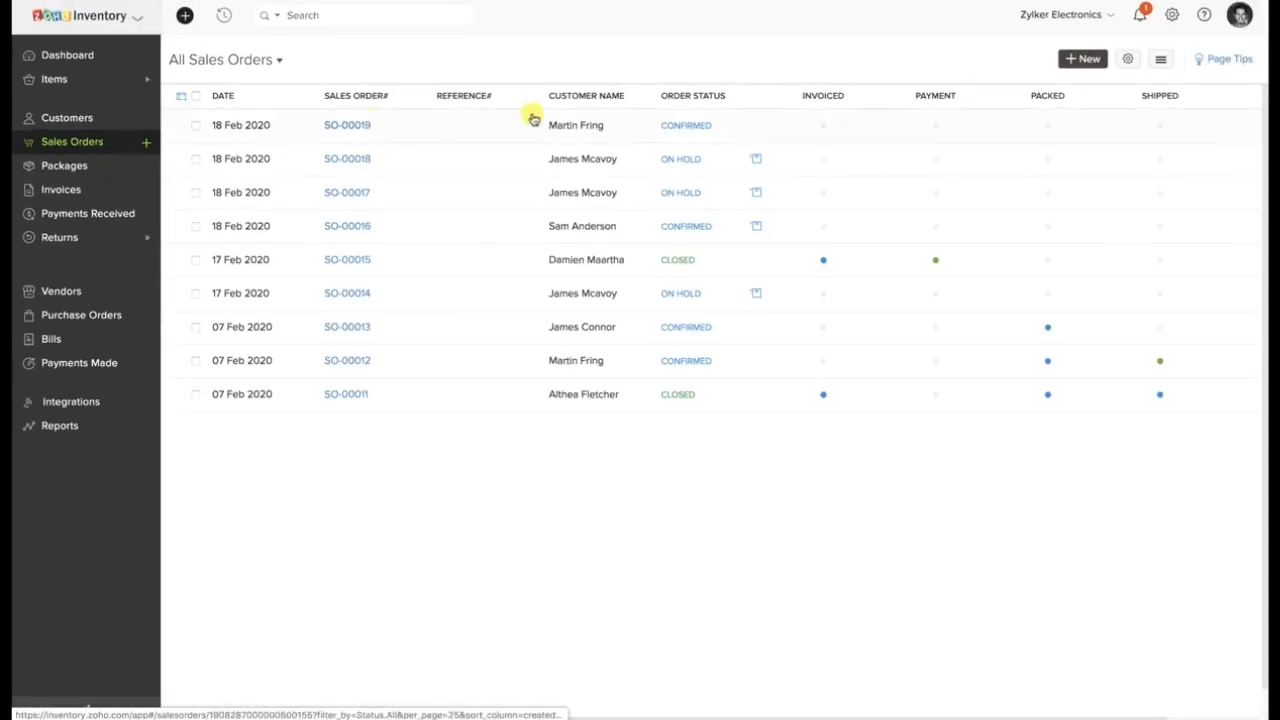
pyautogui.click(534, 121)
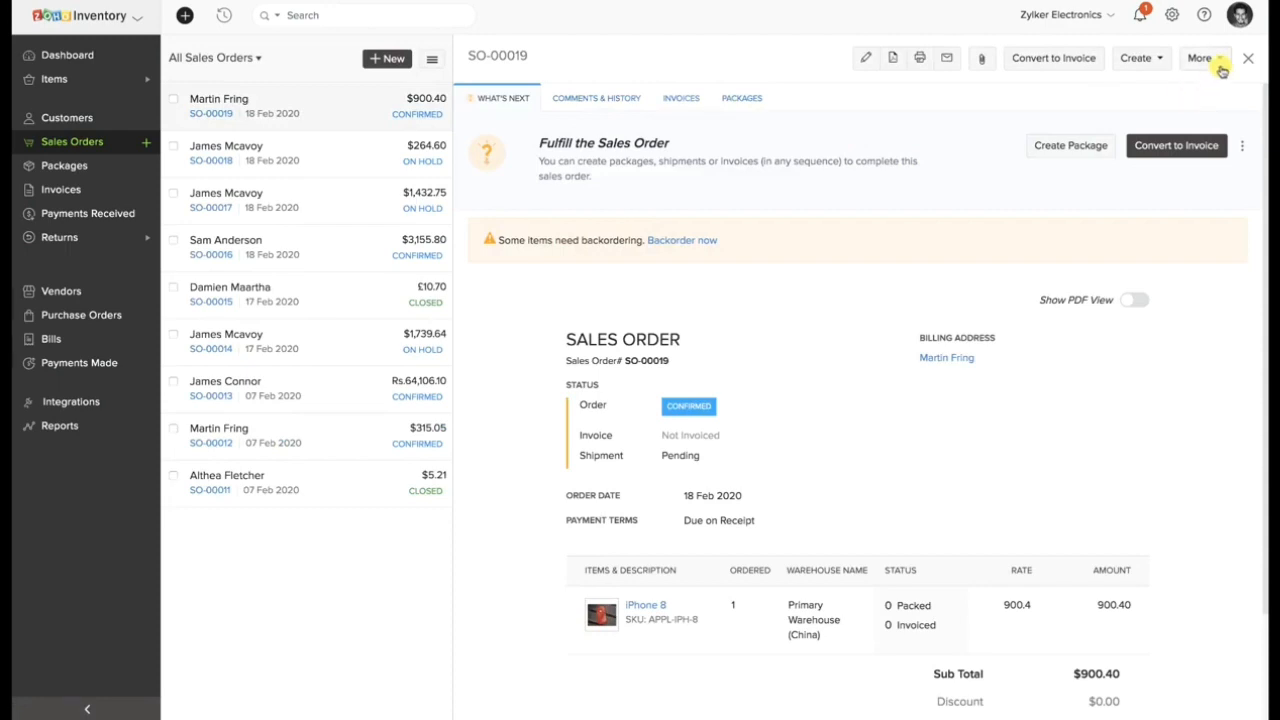
pyautogui.click(1221, 64)
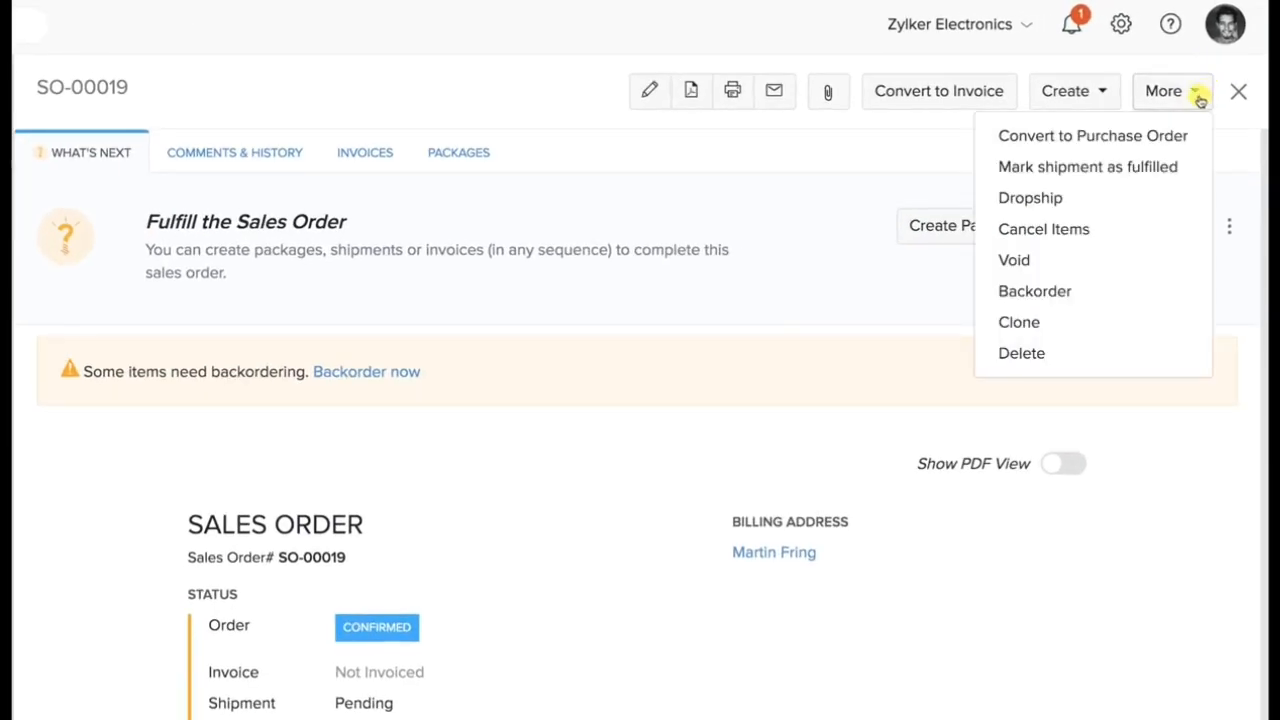
pyautogui.click(1118, 205)
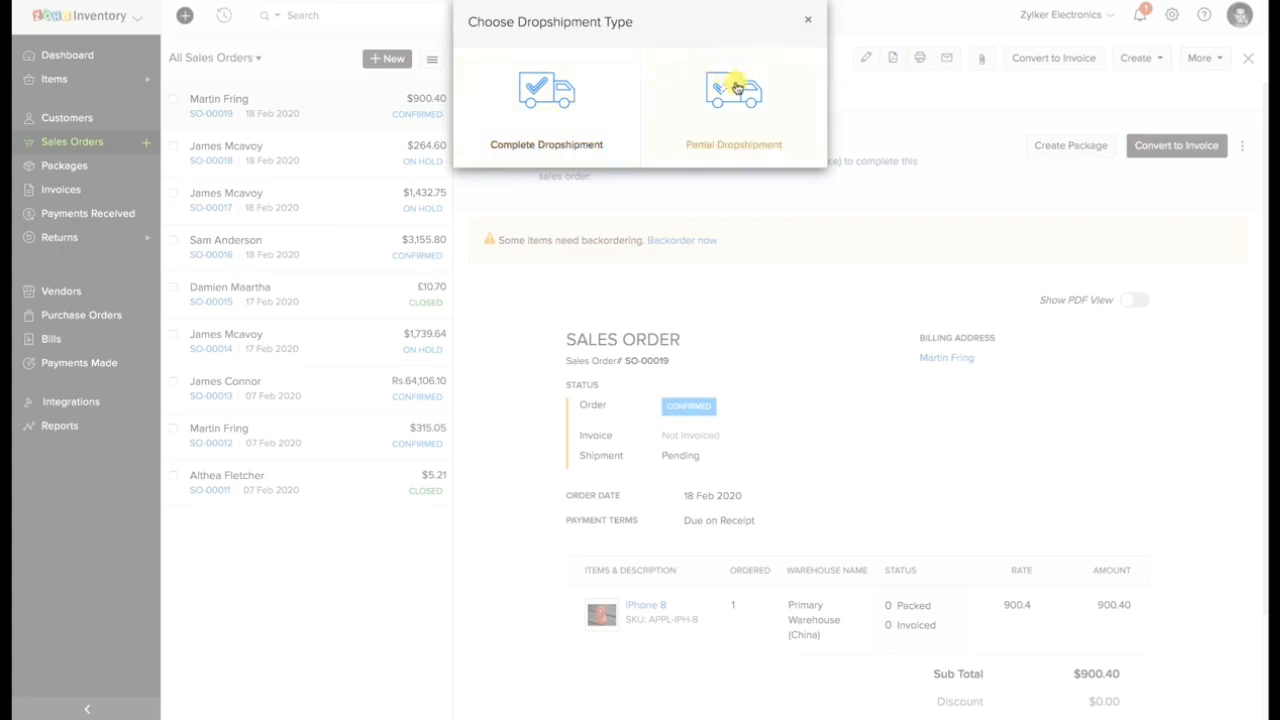
pyautogui.click(745, 113)
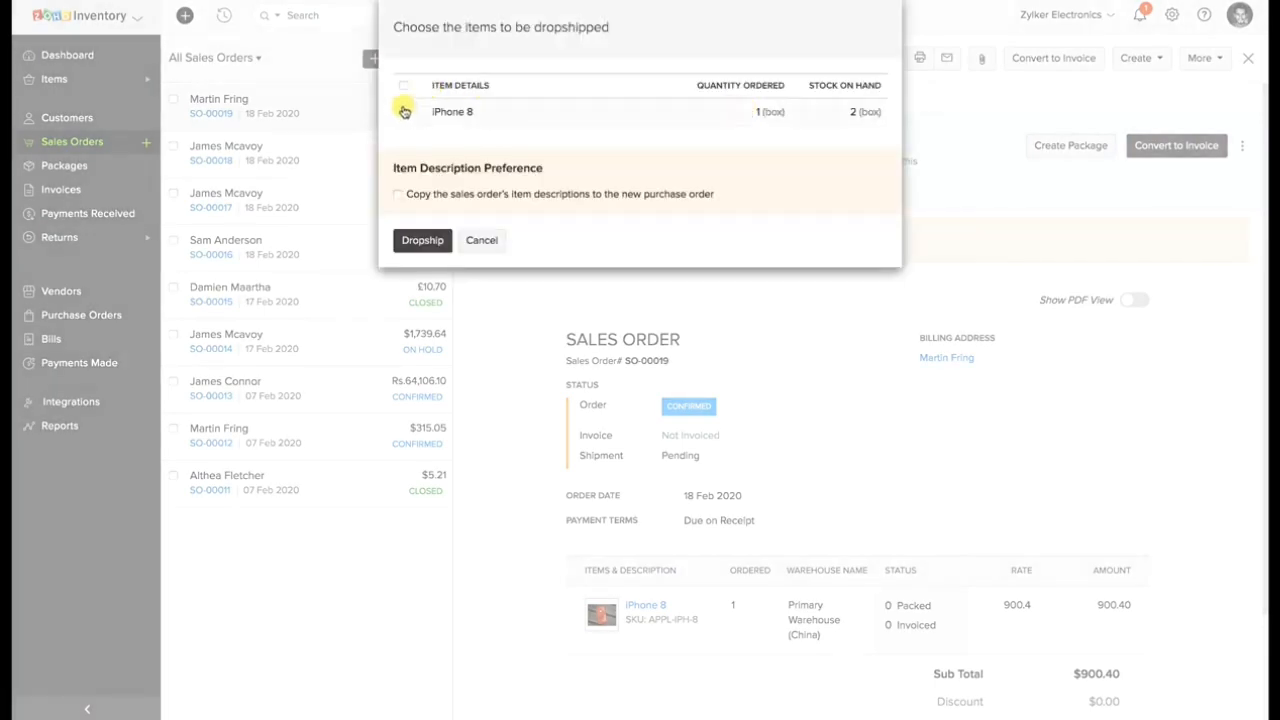
pyautogui.click(403, 112)
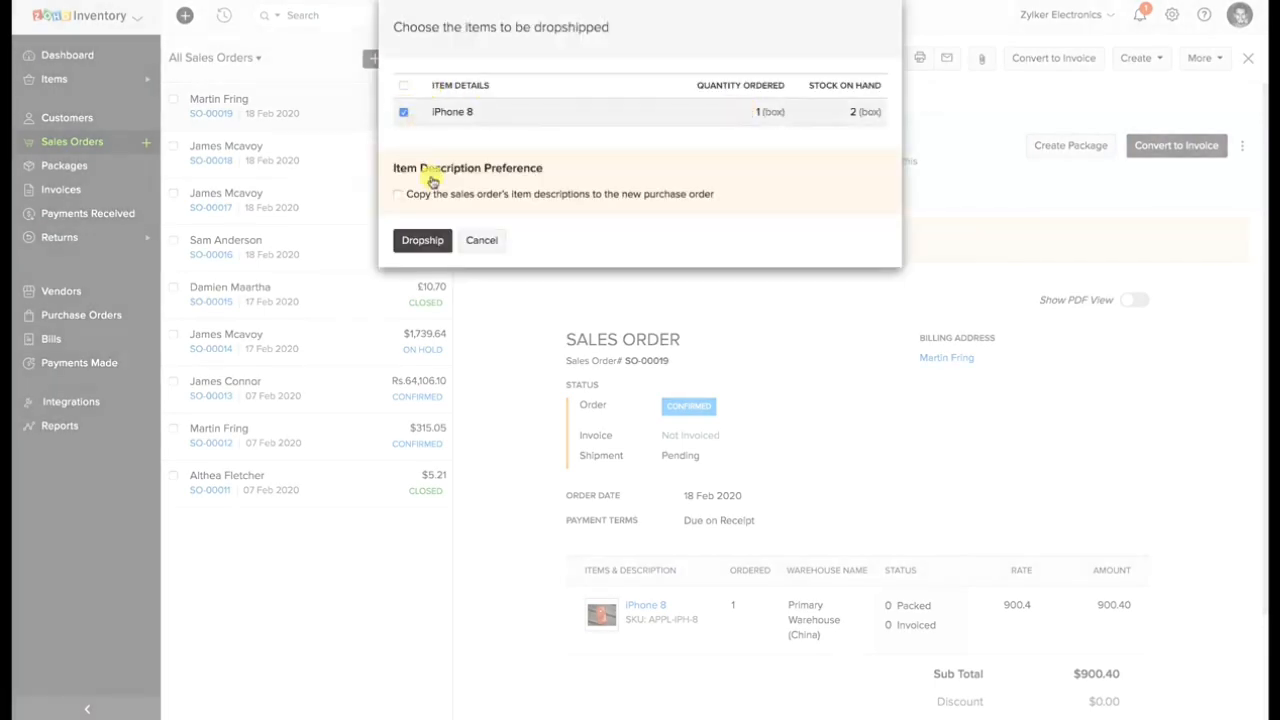
pyautogui.click(421, 240)
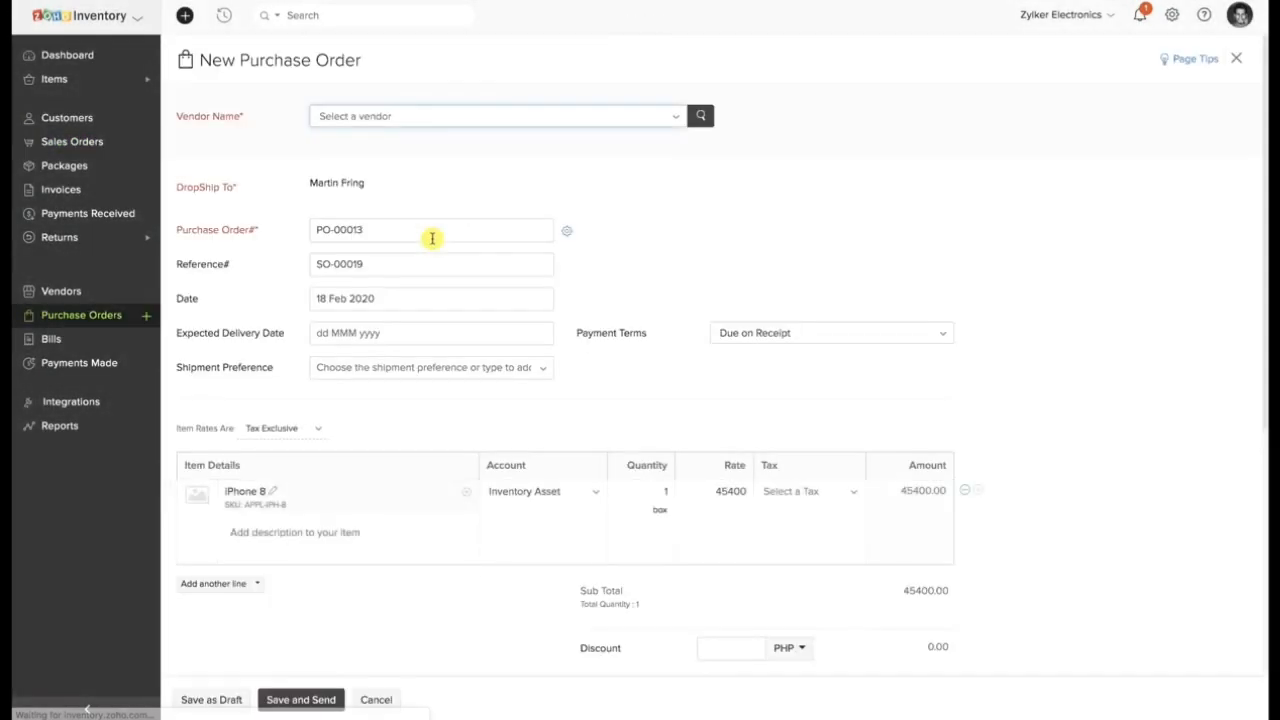
# Choose the existing EUR vendor for the iPhone 8 dropship purchase order, save it as a draft and mark it as issued.
pyautogui.click(429, 120)
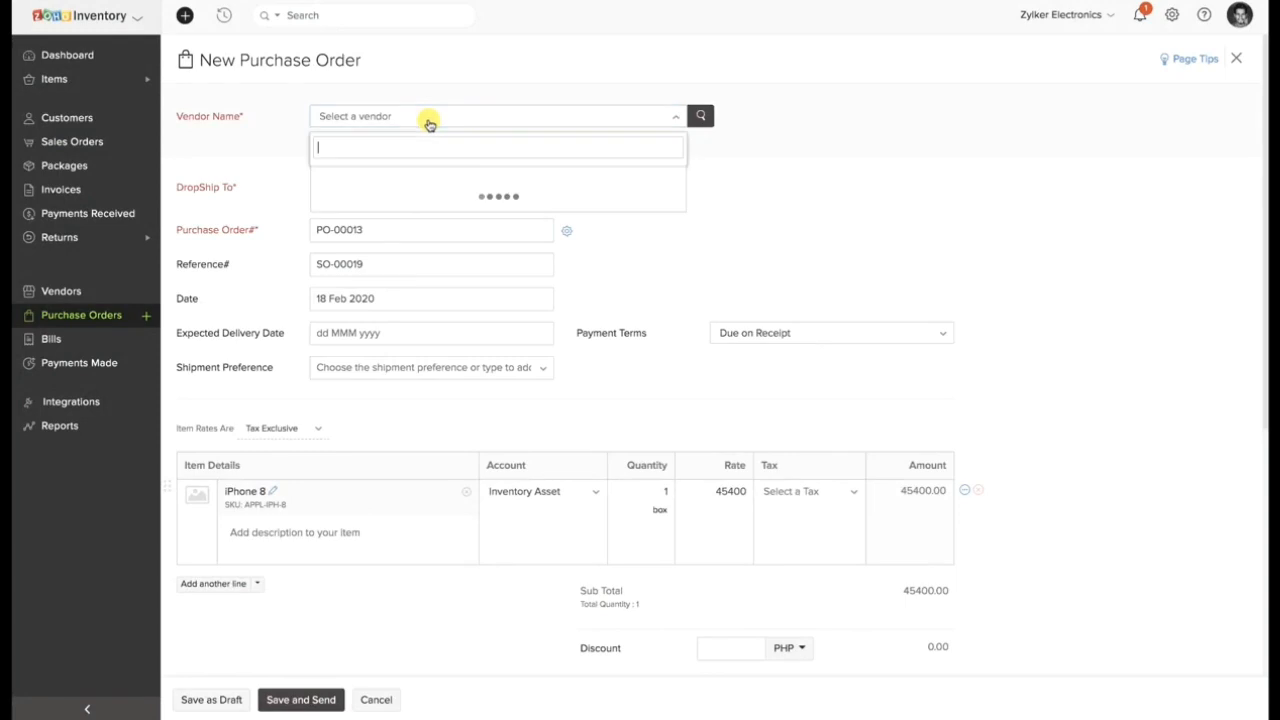
pyautogui.click(431, 200)
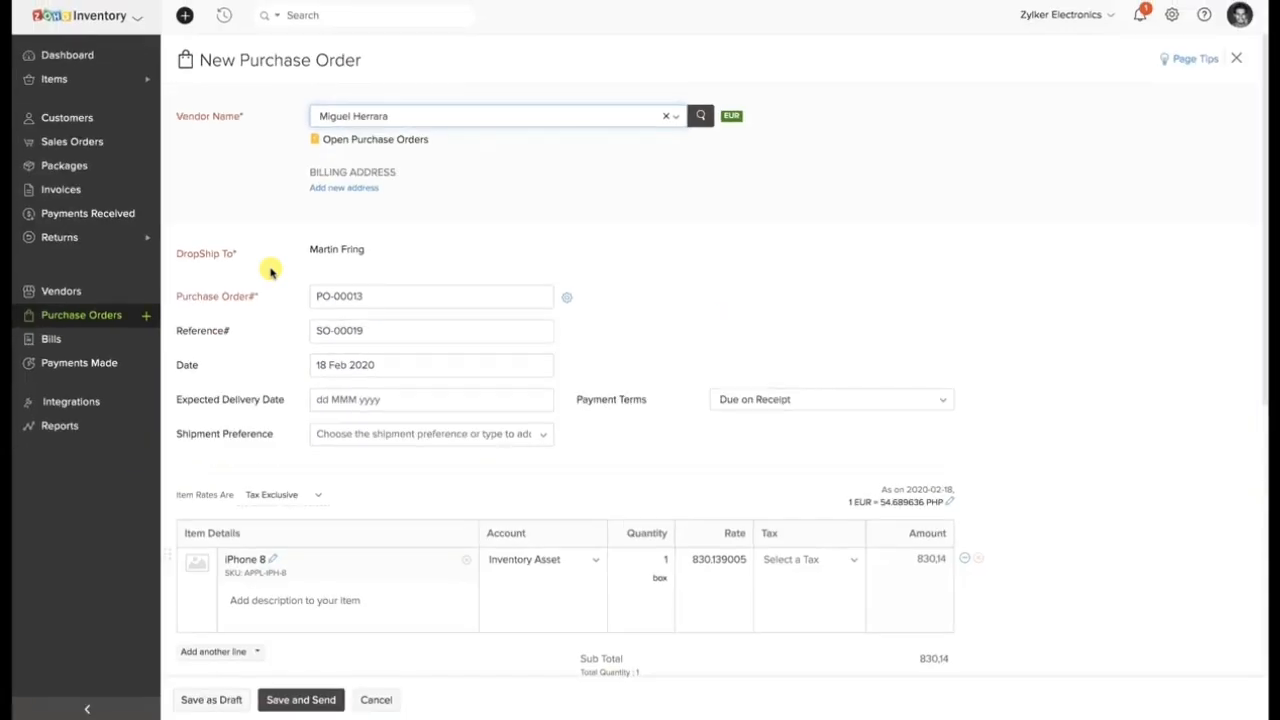
pyautogui.scroll(-5, 270, 270)
pyautogui.scroll(-3, 326, 566)
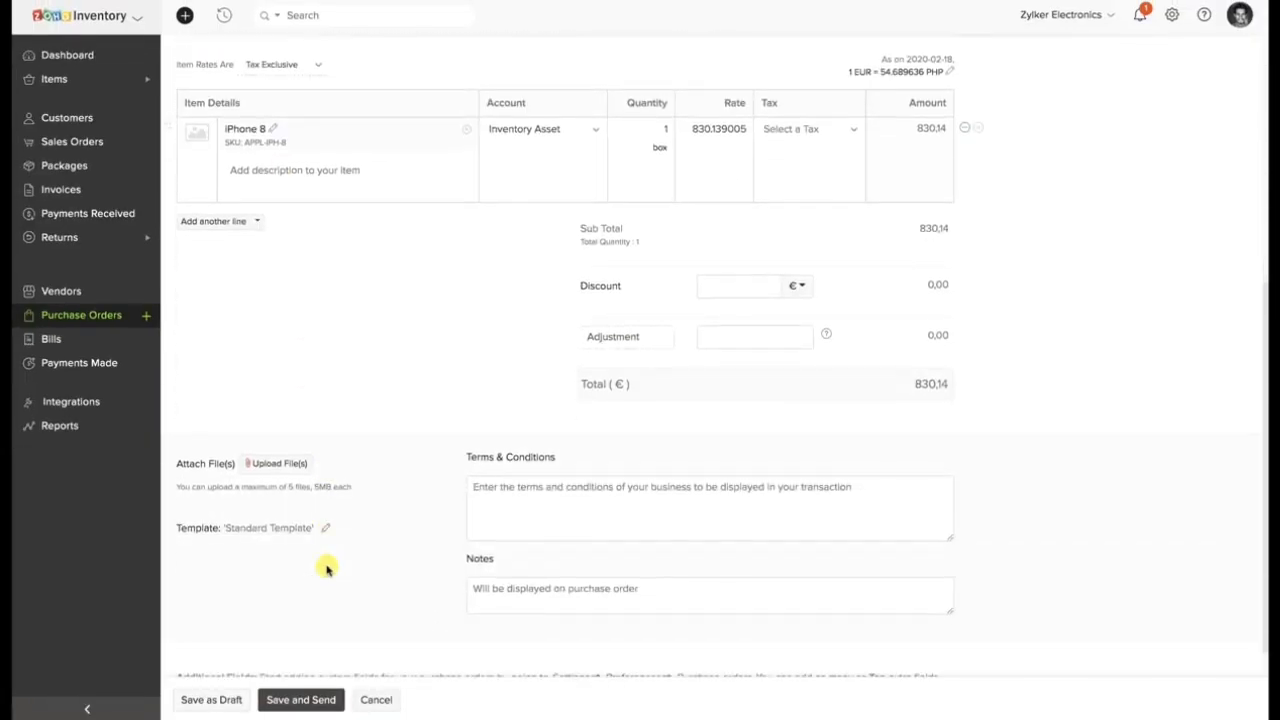
pyautogui.click(238, 697)
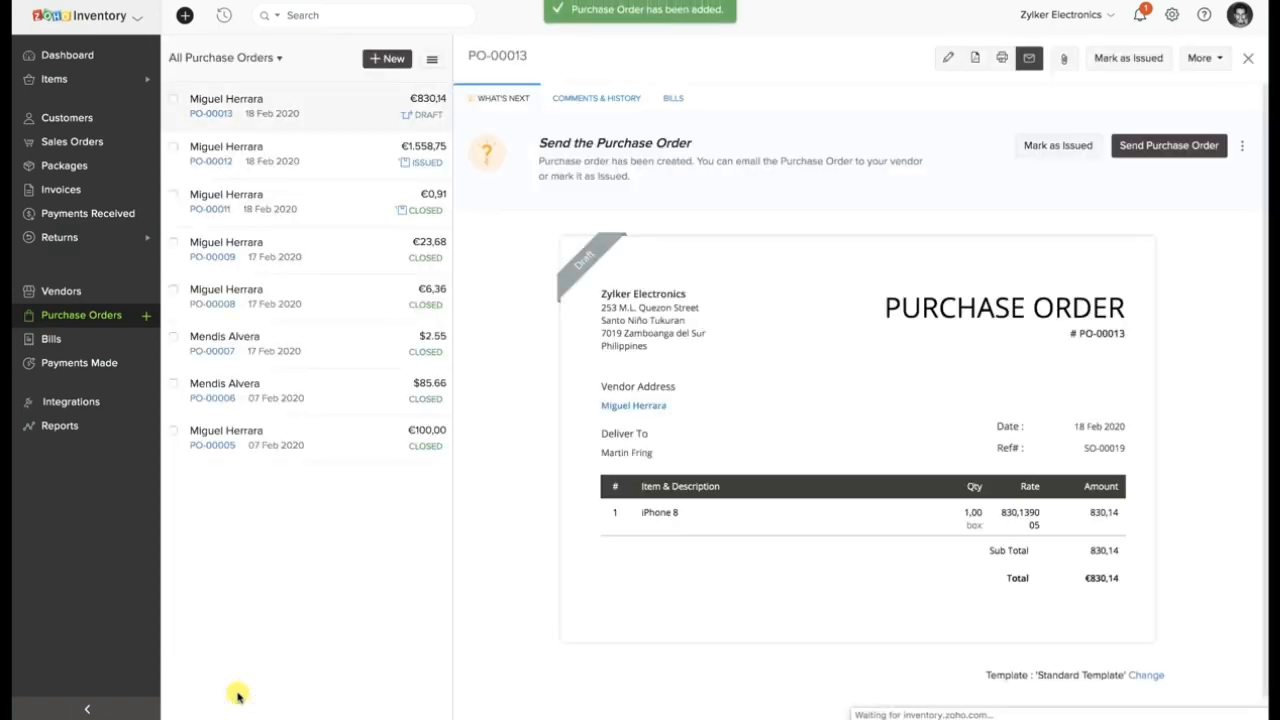
pyautogui.click(1040, 150)
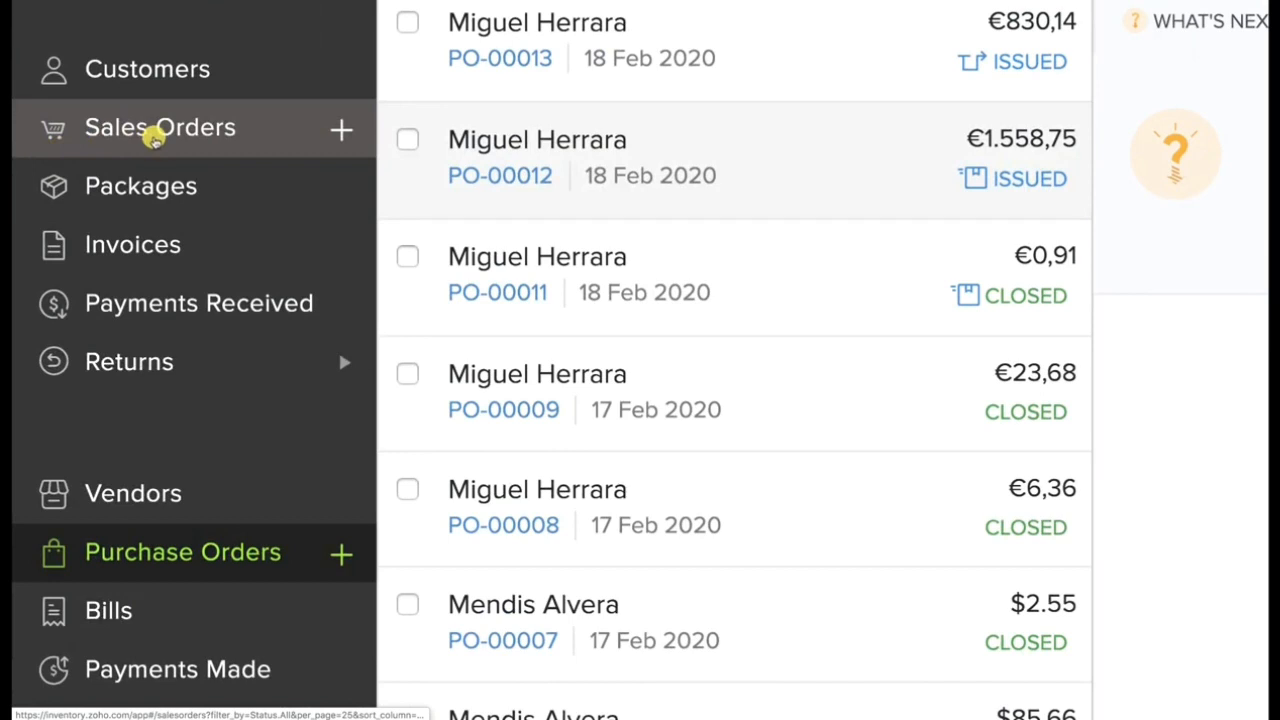
# Bulk dropship iPhone 8 festive kit and Apple Mouse from the two newest confirmed sales orders into a new purchase order.
pyautogui.click(68, 143)
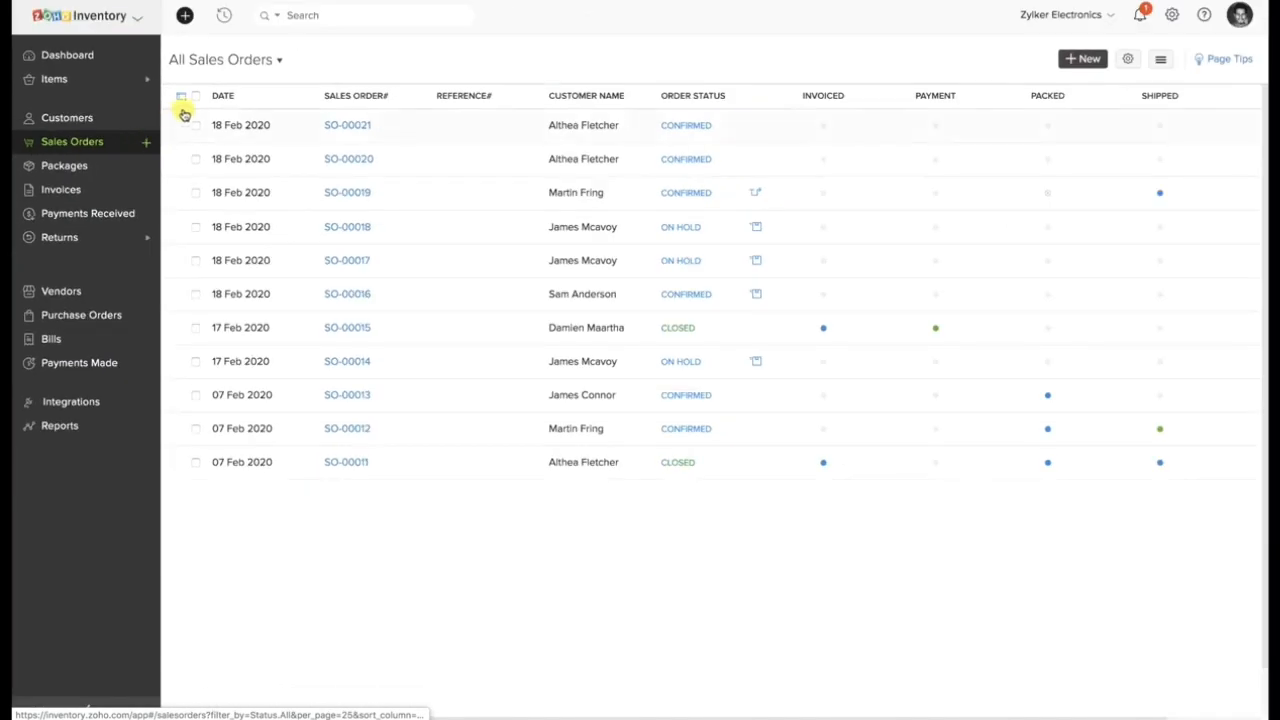
pyautogui.click(196, 125)
pyautogui.click(182, 161)
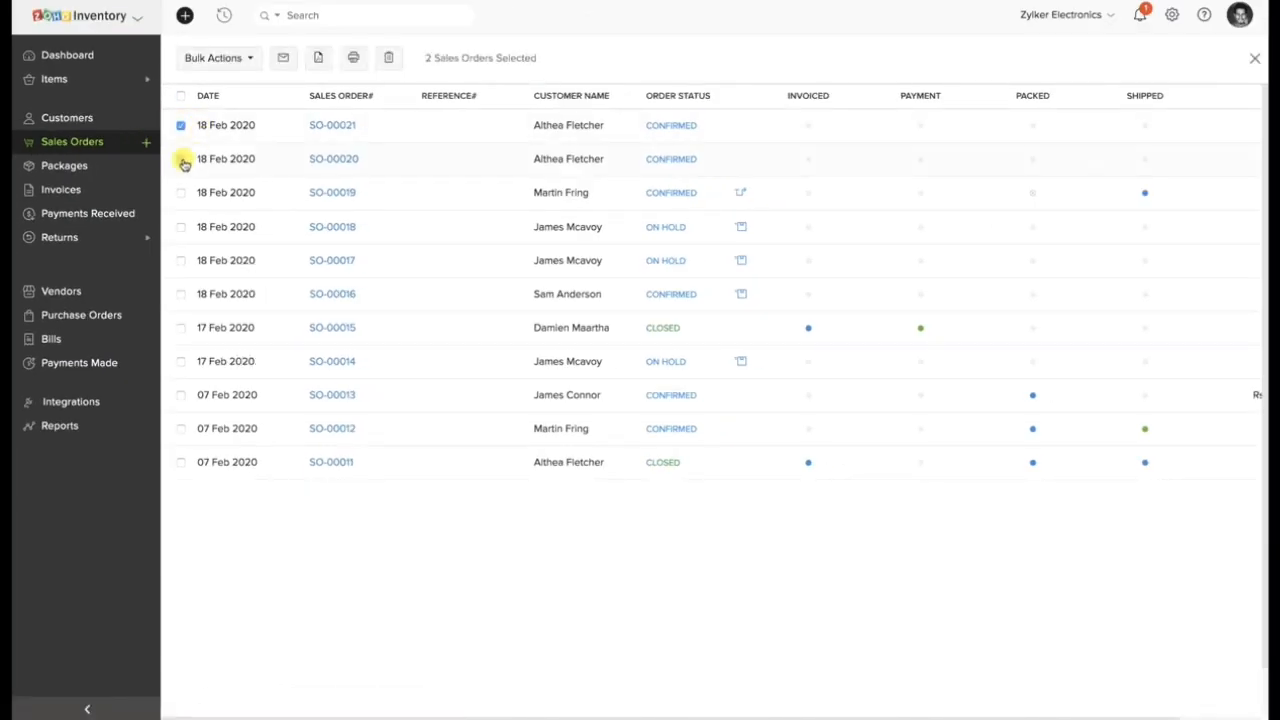
pyautogui.click(236, 57)
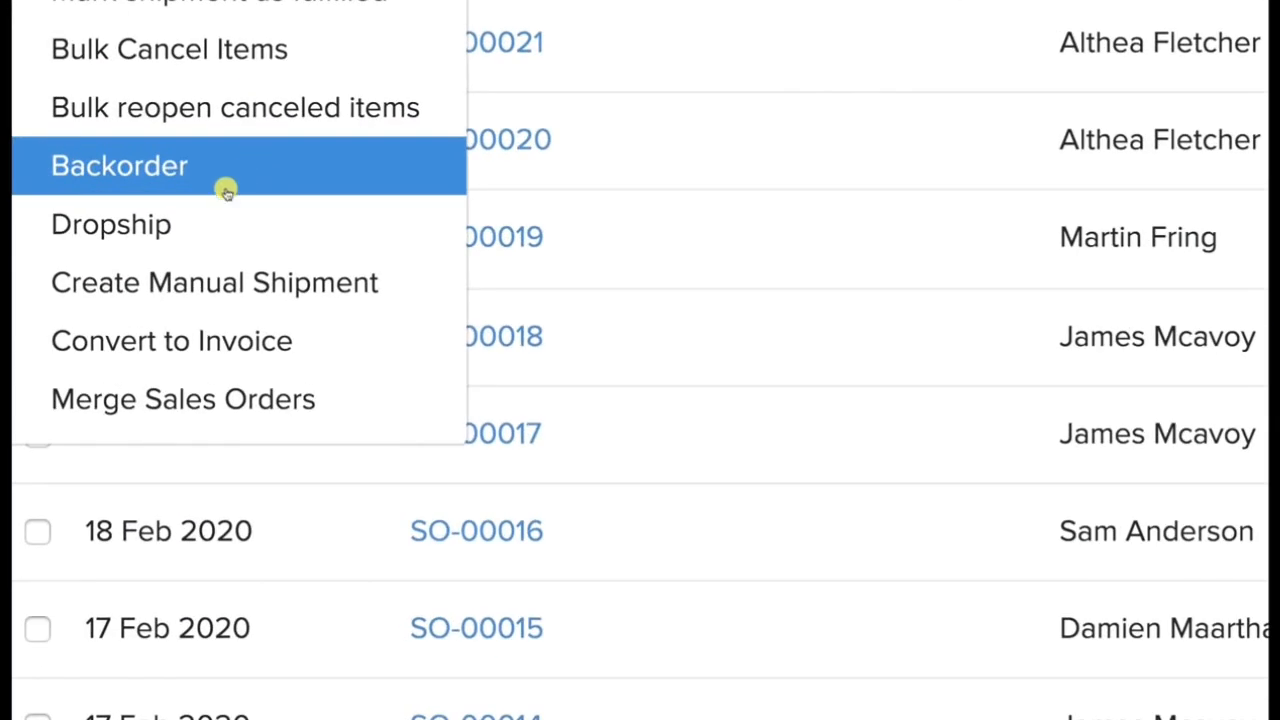
pyautogui.click(171, 226)
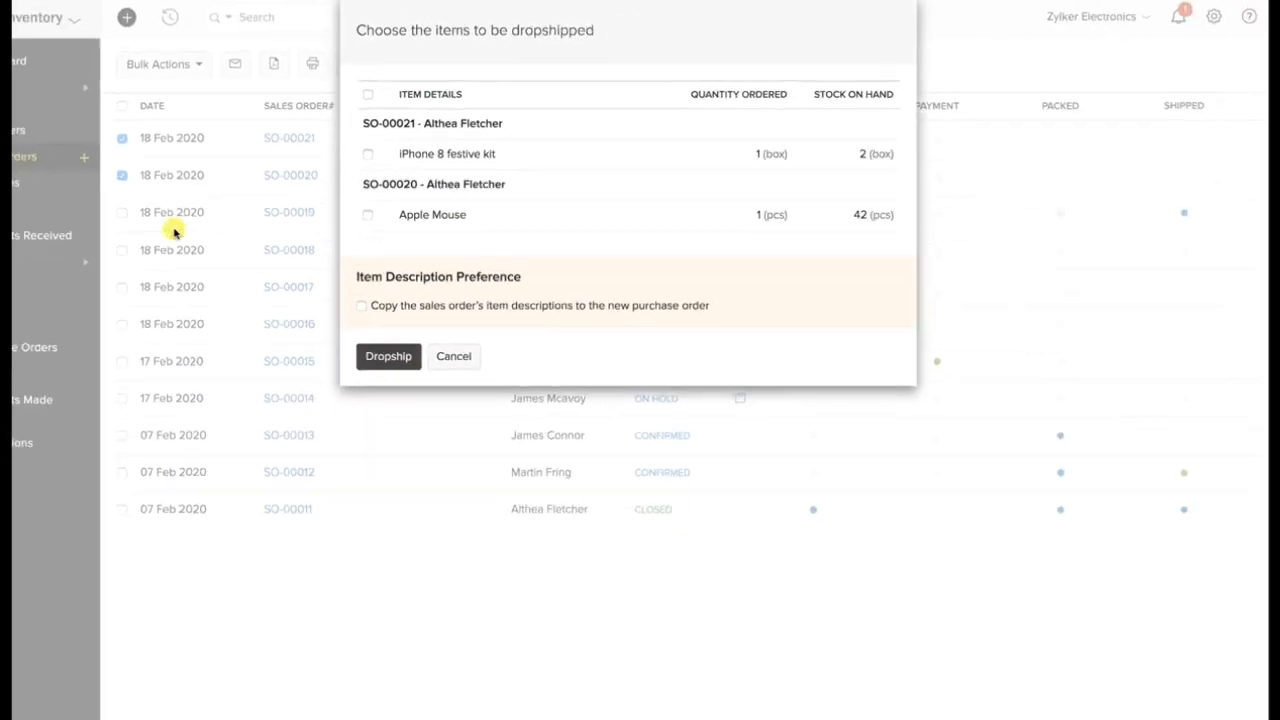
pyautogui.click(404, 140)
pyautogui.click(404, 195)
pyautogui.click(425, 323)
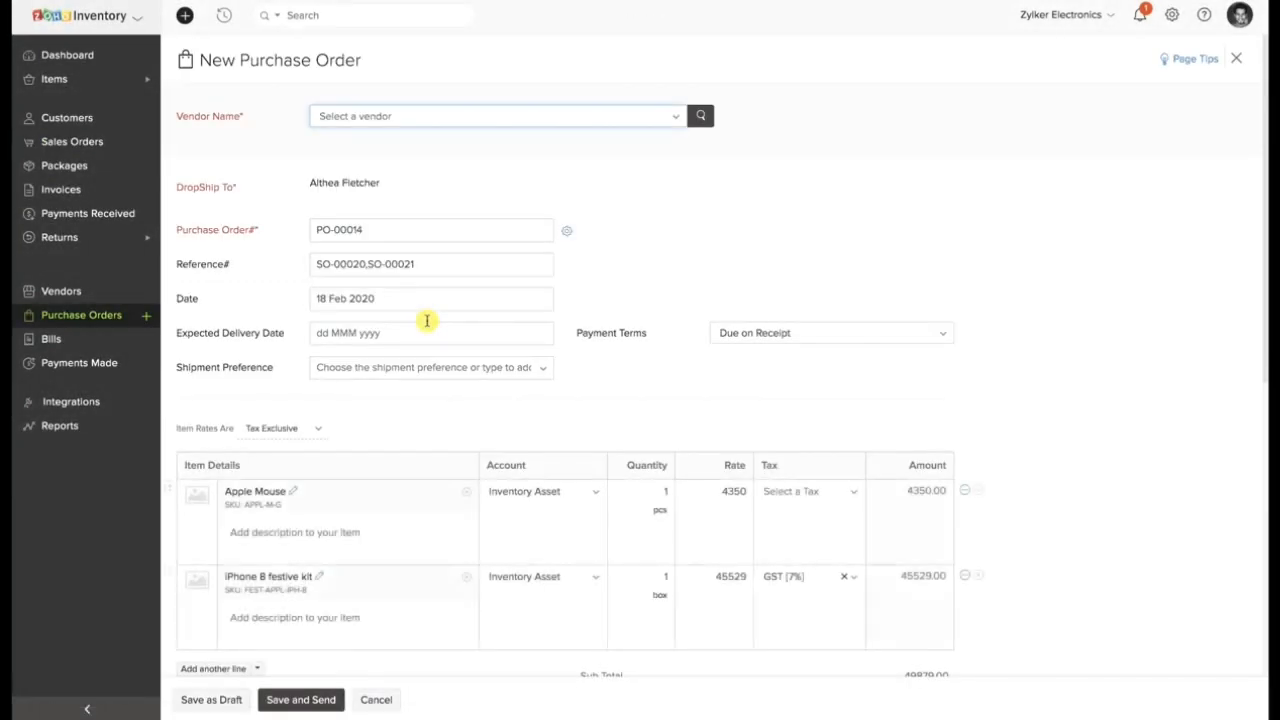
# Choose the existing EUR vendor for the bulk dropship purchase order, save it as a draft and mark it as issued.
pyautogui.scroll(-5, 426, 320)
pyautogui.scroll(5, 426, 320)
pyautogui.click(390, 114)
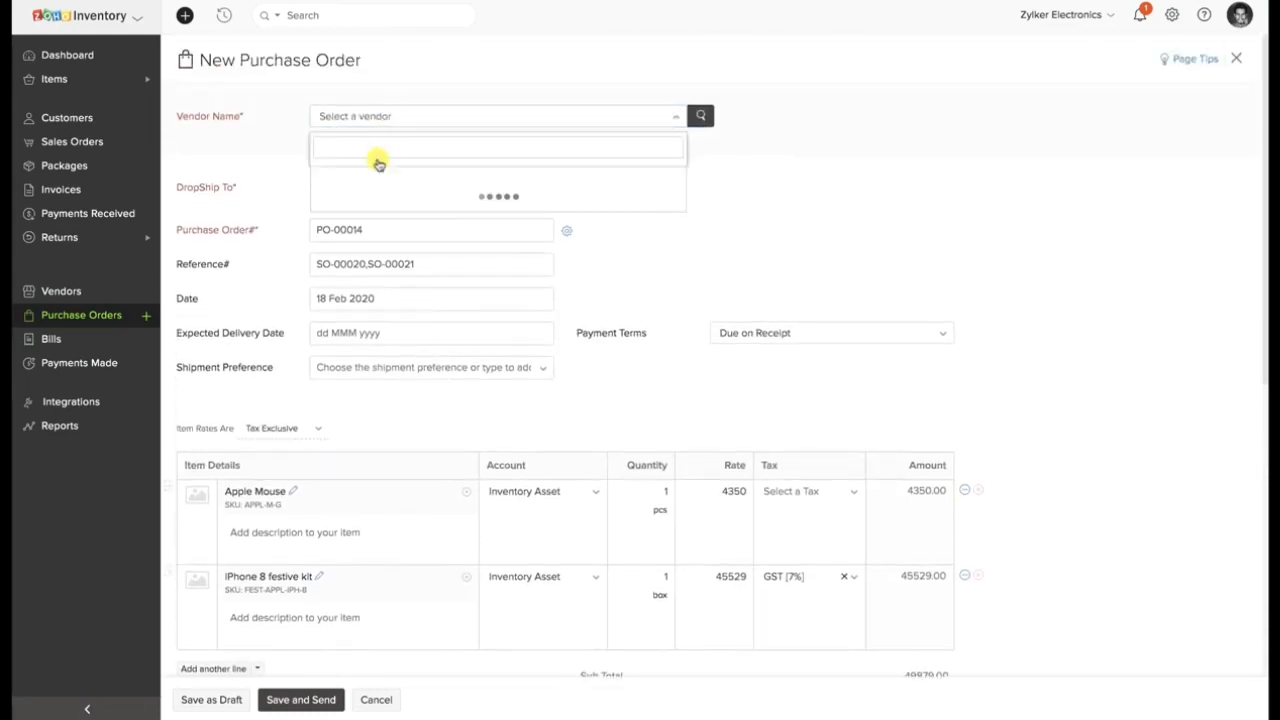
pyautogui.click(360, 194)
pyautogui.scroll(-3, 380, 285)
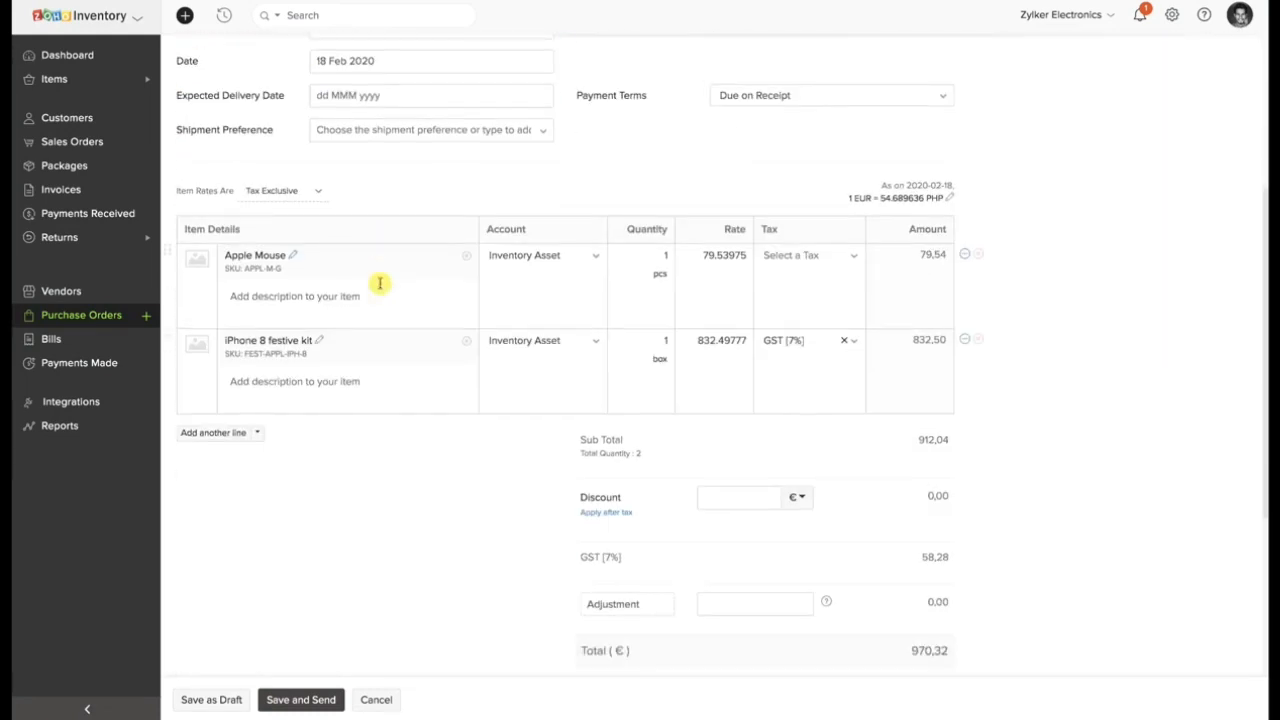
pyautogui.click(229, 698)
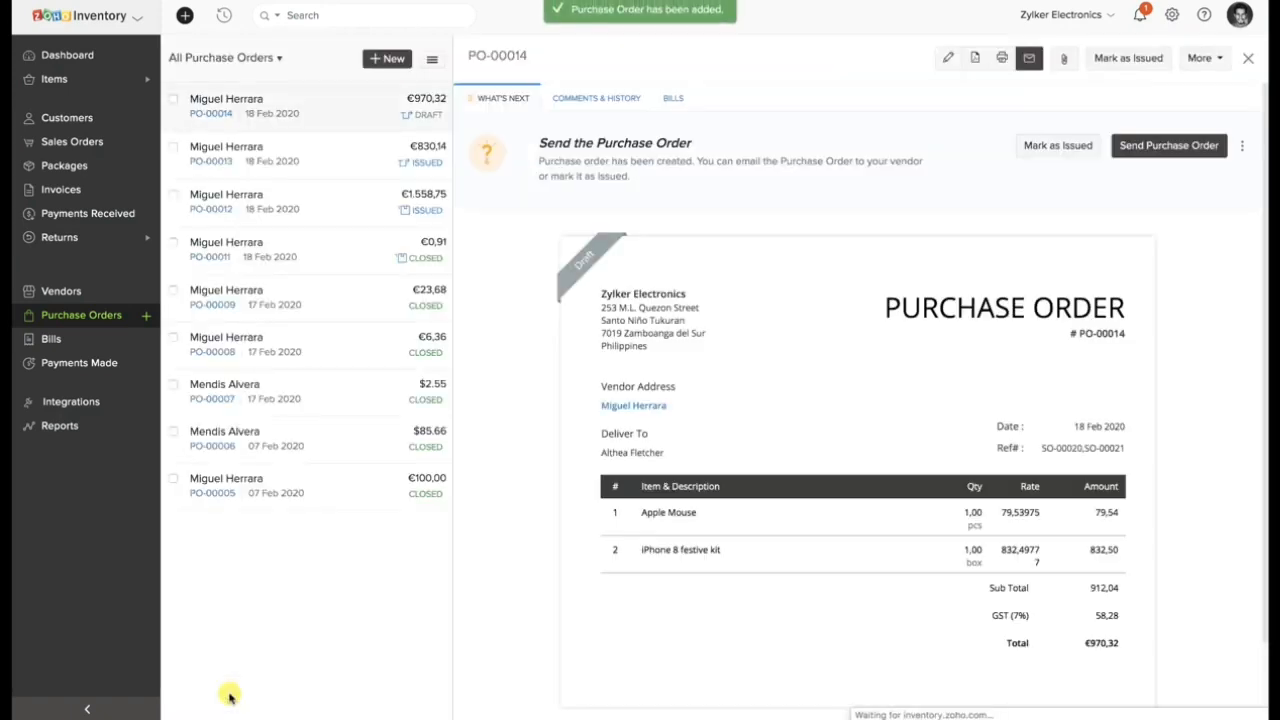
pyautogui.click(1053, 147)
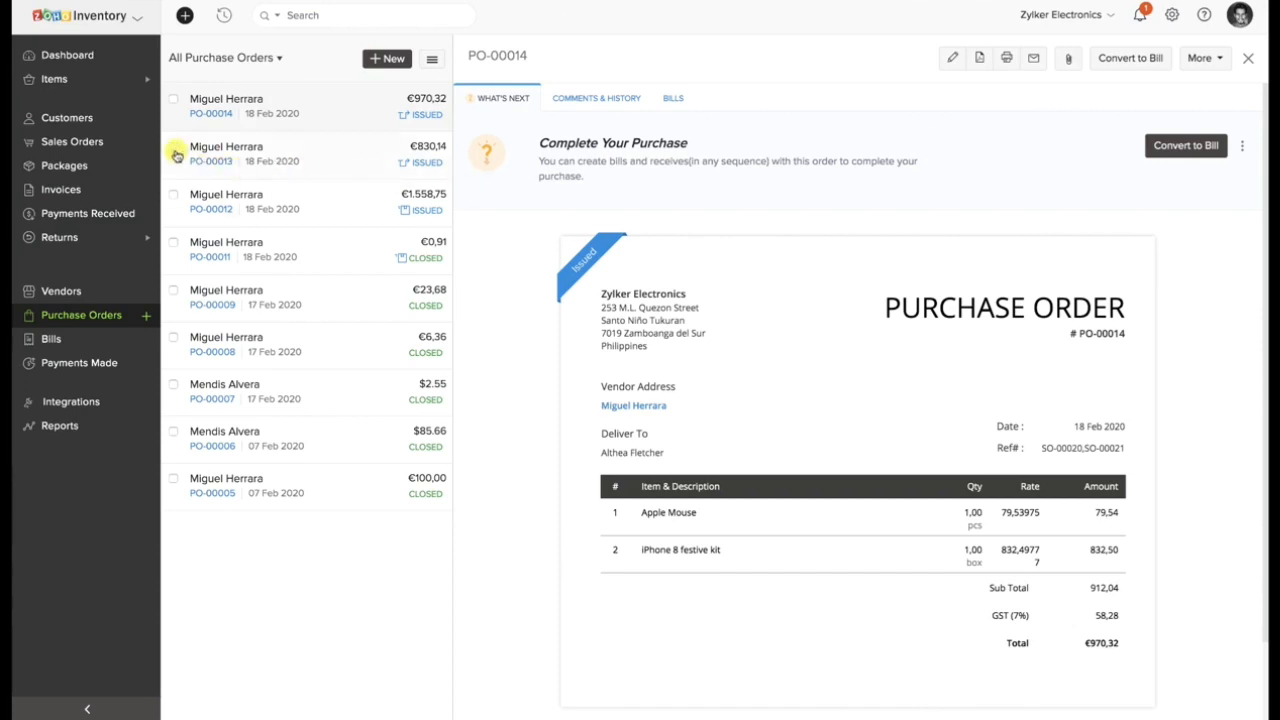
# Convert the $117.61 Apple Mouse sales order to an invoice, save it with the Save and Send later option and review it.
pyautogui.click(108, 145)
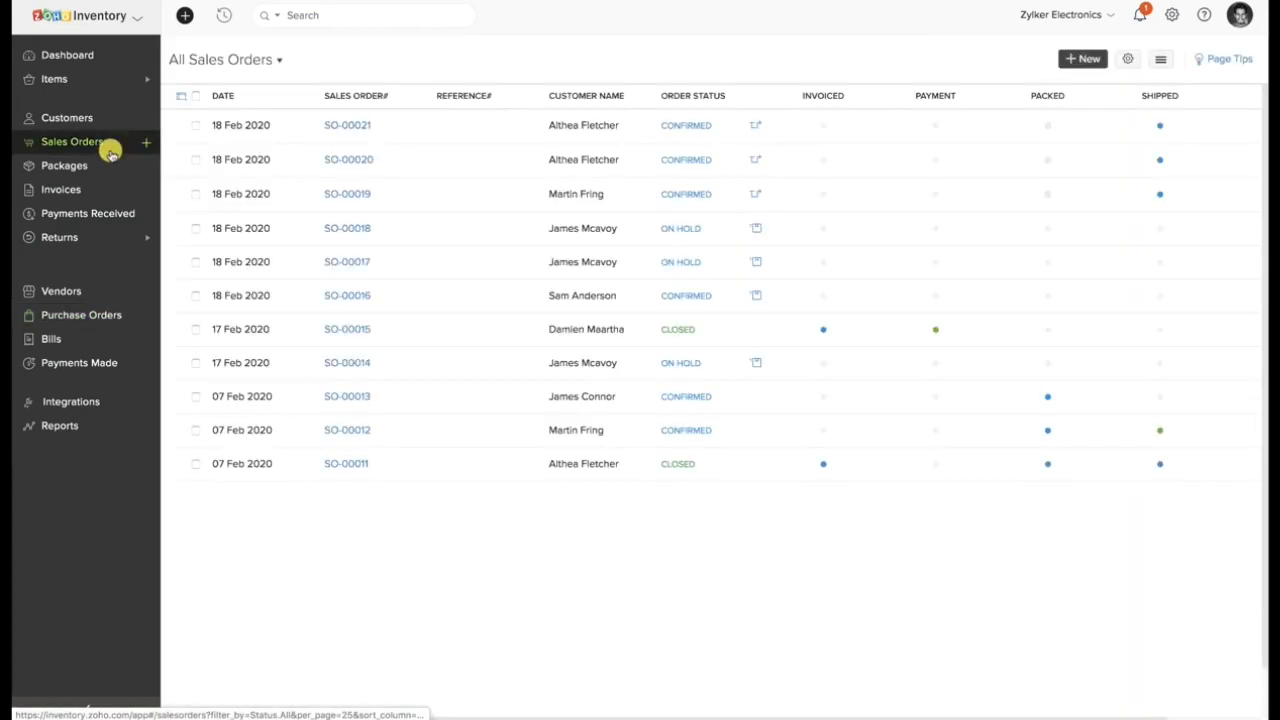
pyautogui.click(443, 162)
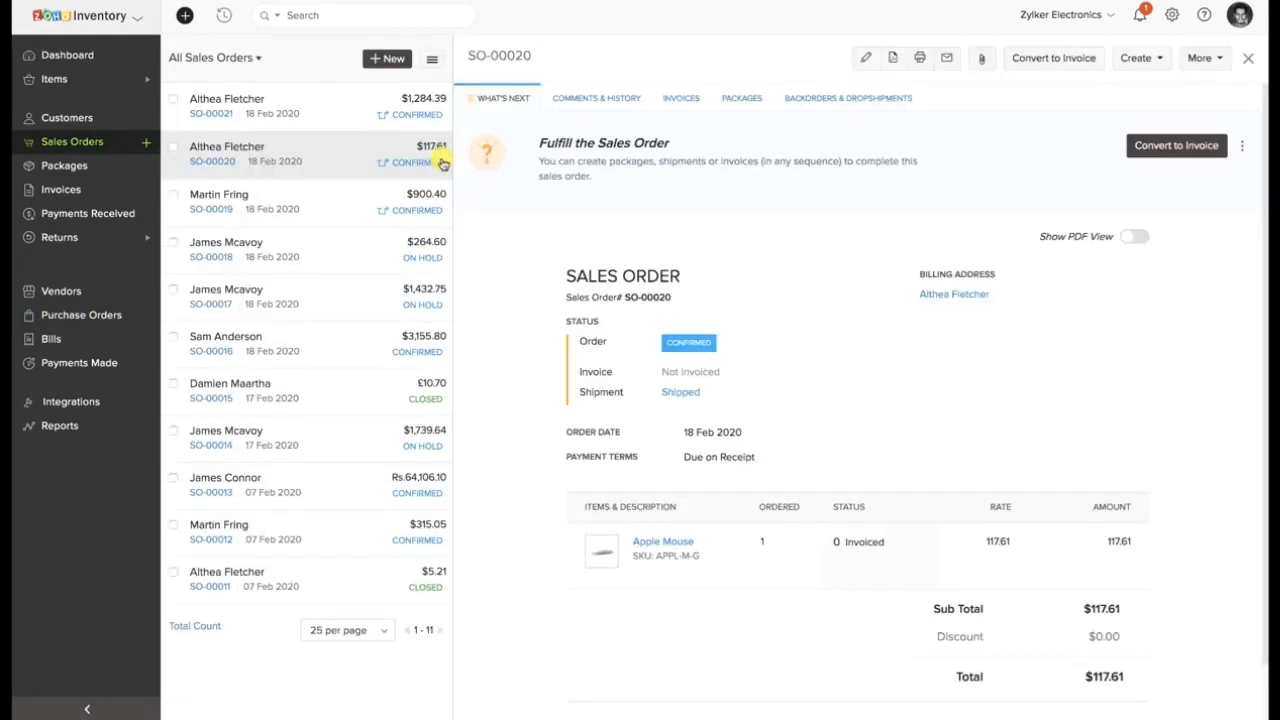
pyautogui.click(683, 97)
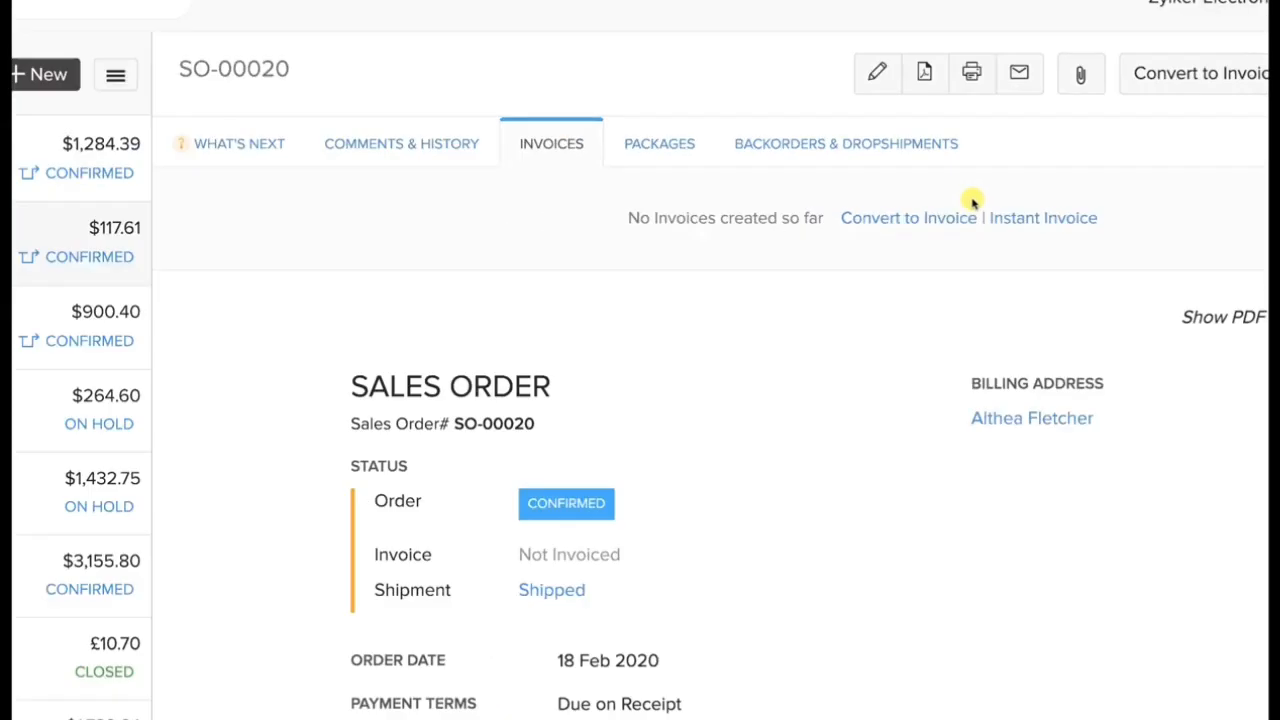
pyautogui.click(906, 143)
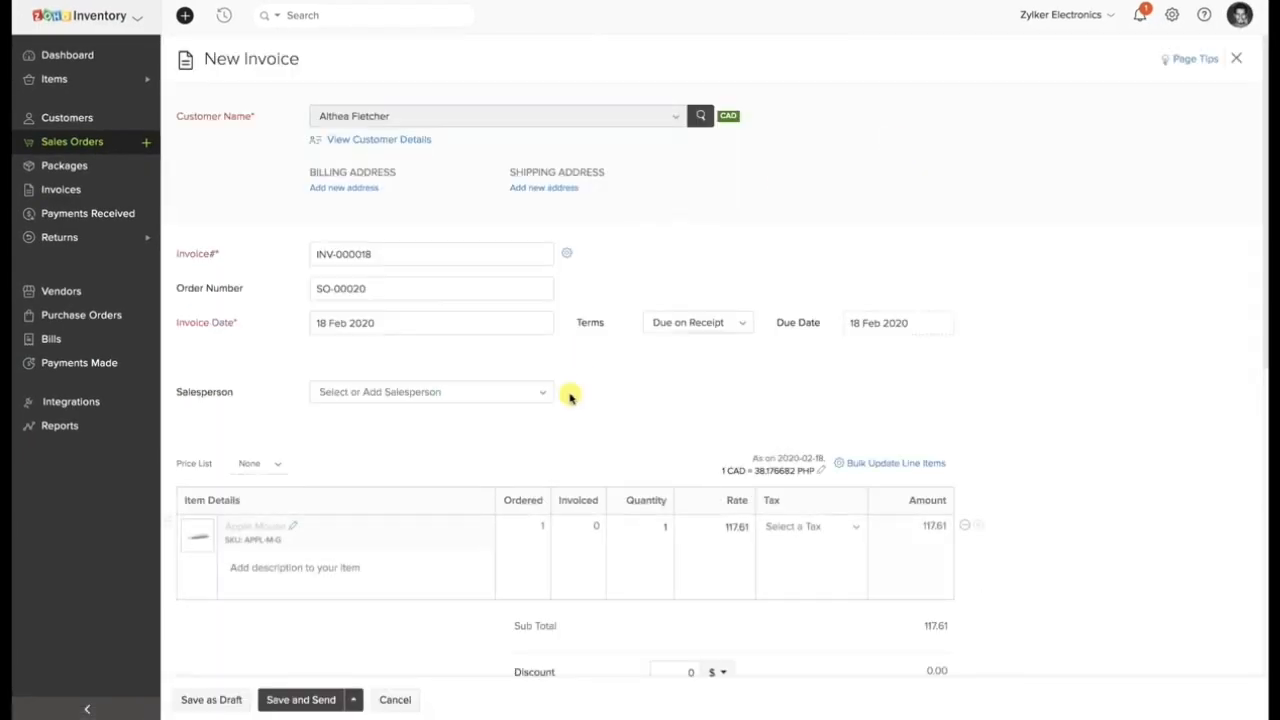
pyautogui.scroll(-3, 568, 405)
pyautogui.click(354, 700)
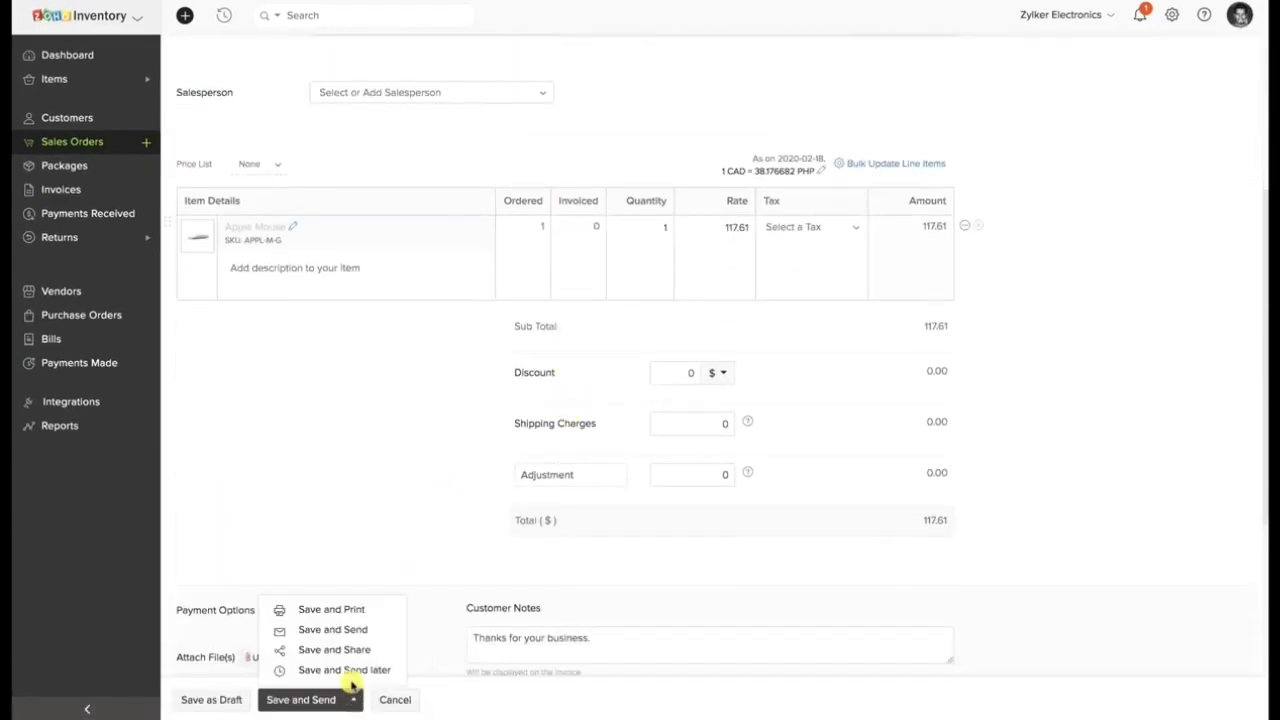
pyautogui.click(350, 672)
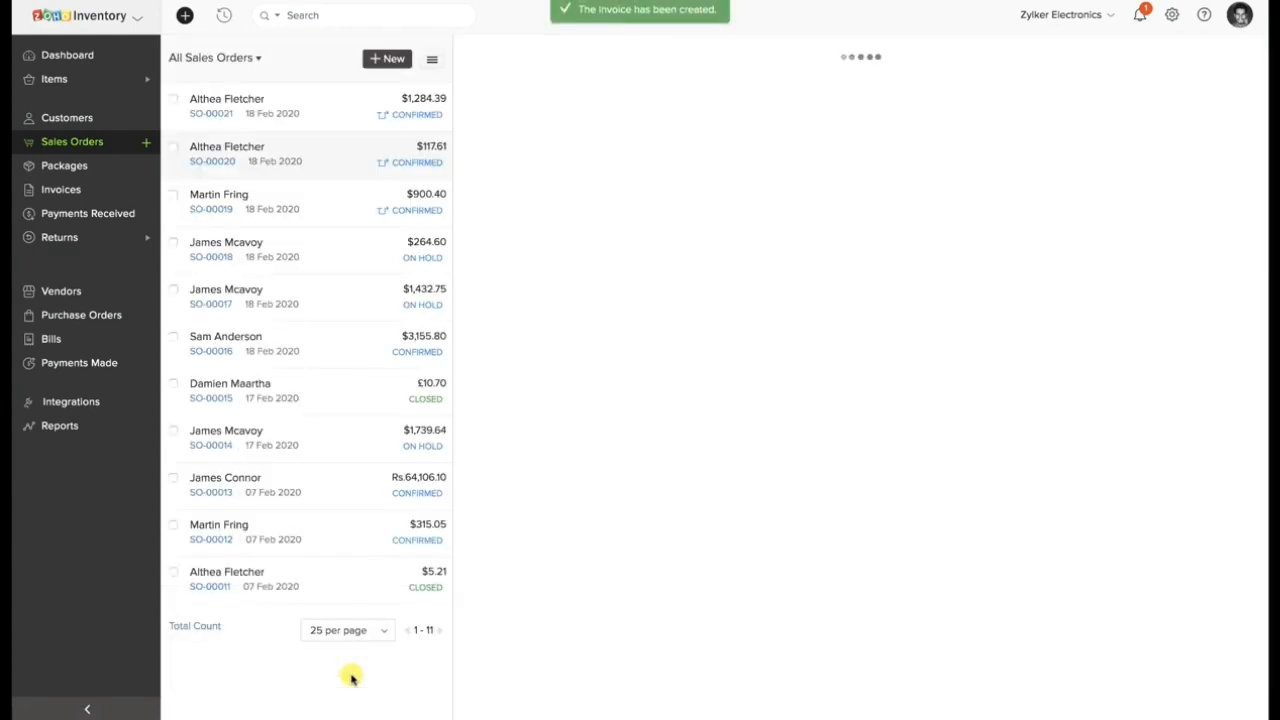
pyautogui.scroll(-2, 551, 294)
pyautogui.scroll(-1, 553, 302)
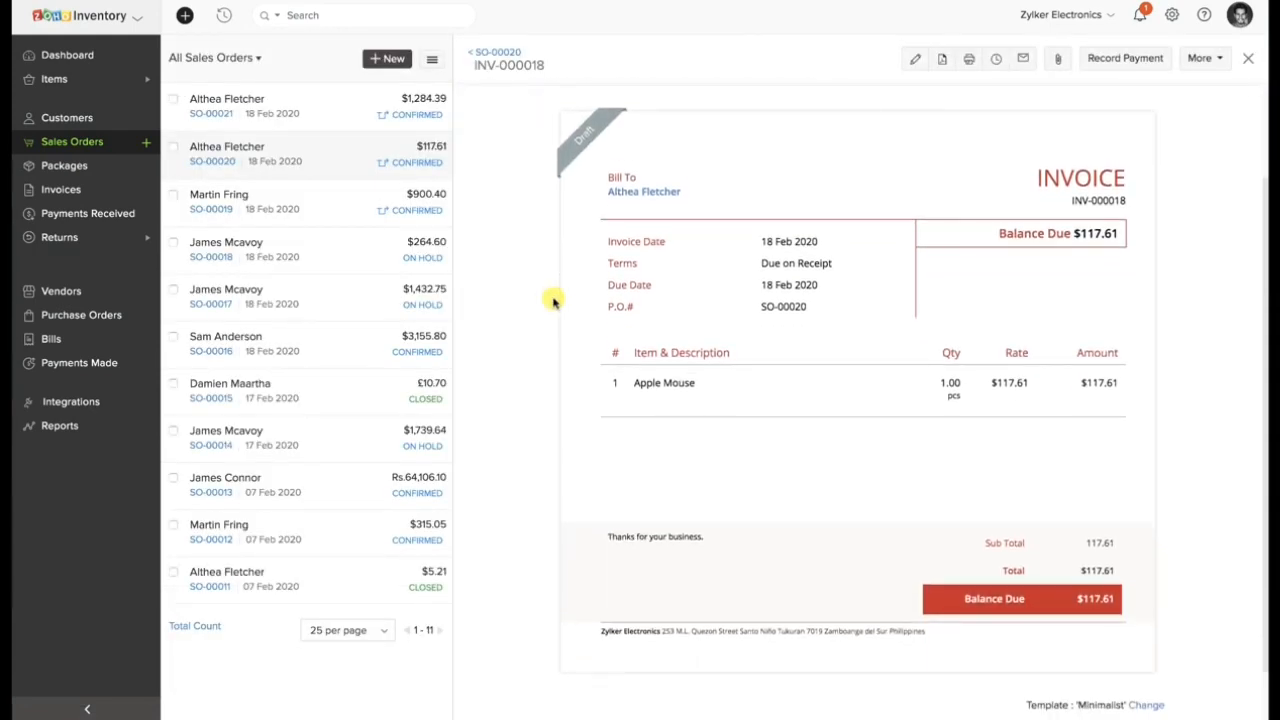
# Create bill B55 from the newest dropship purchase order for the Apple Mouse and save it as open.
pyautogui.click(63, 314)
pyautogui.click(550, 130)
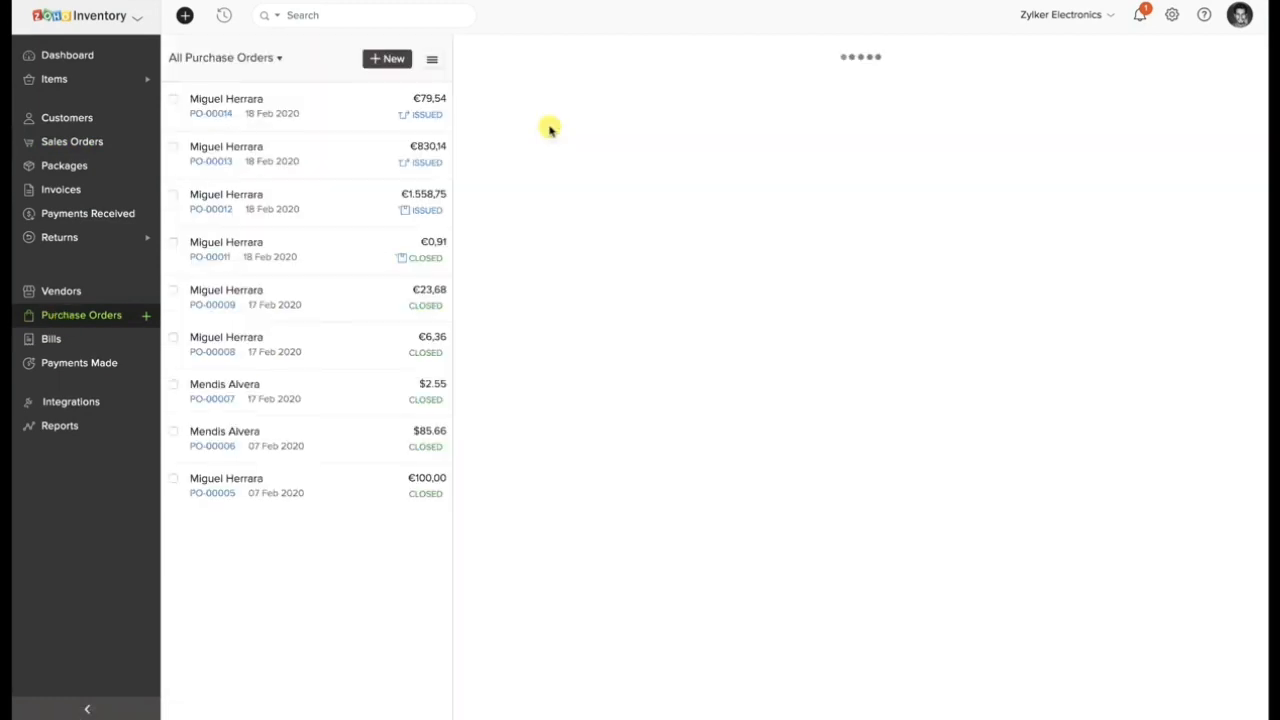
pyautogui.click(672, 99)
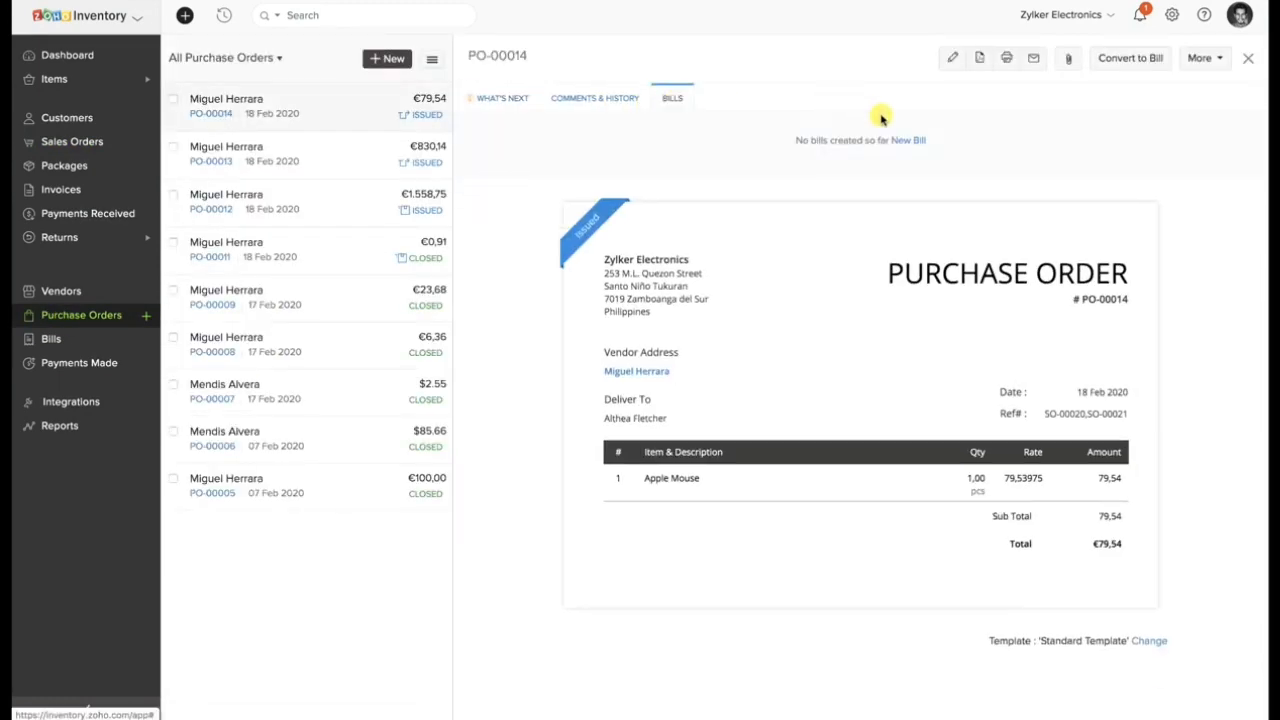
pyautogui.click(914, 140)
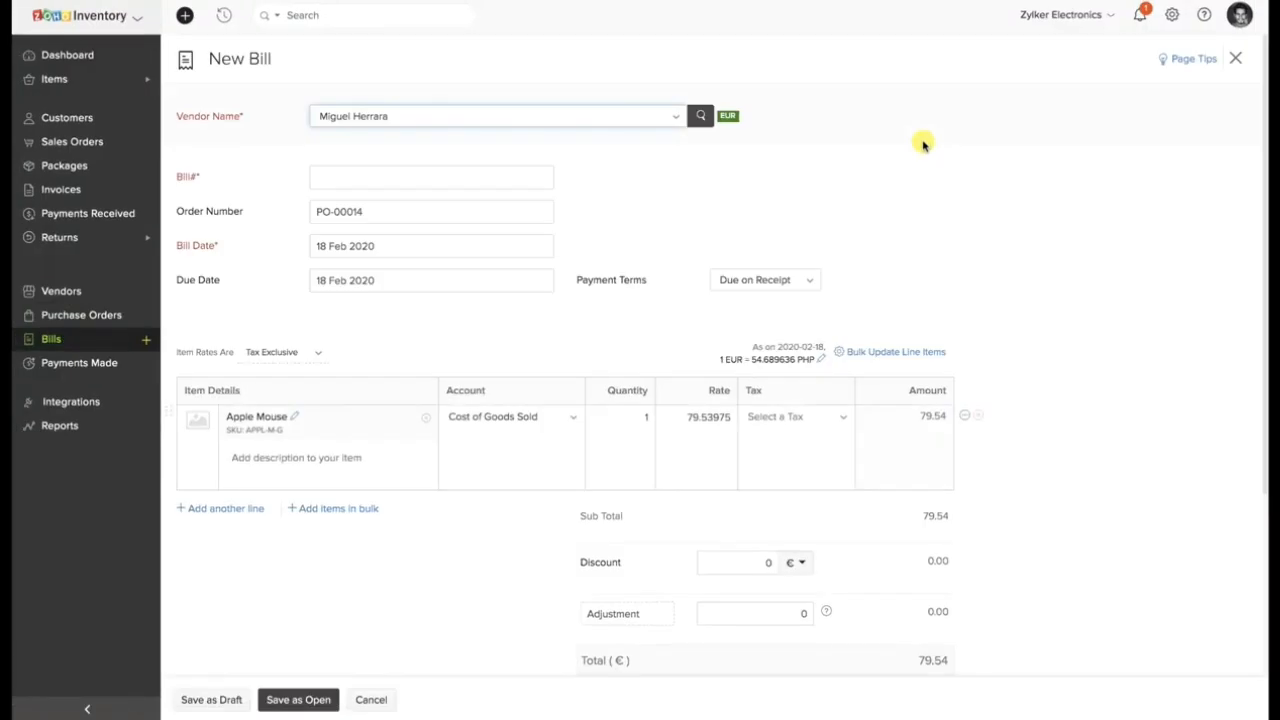
pyautogui.click(523, 177)
pyautogui.write('B55')
pyautogui.scroll(-1, 510, 365)
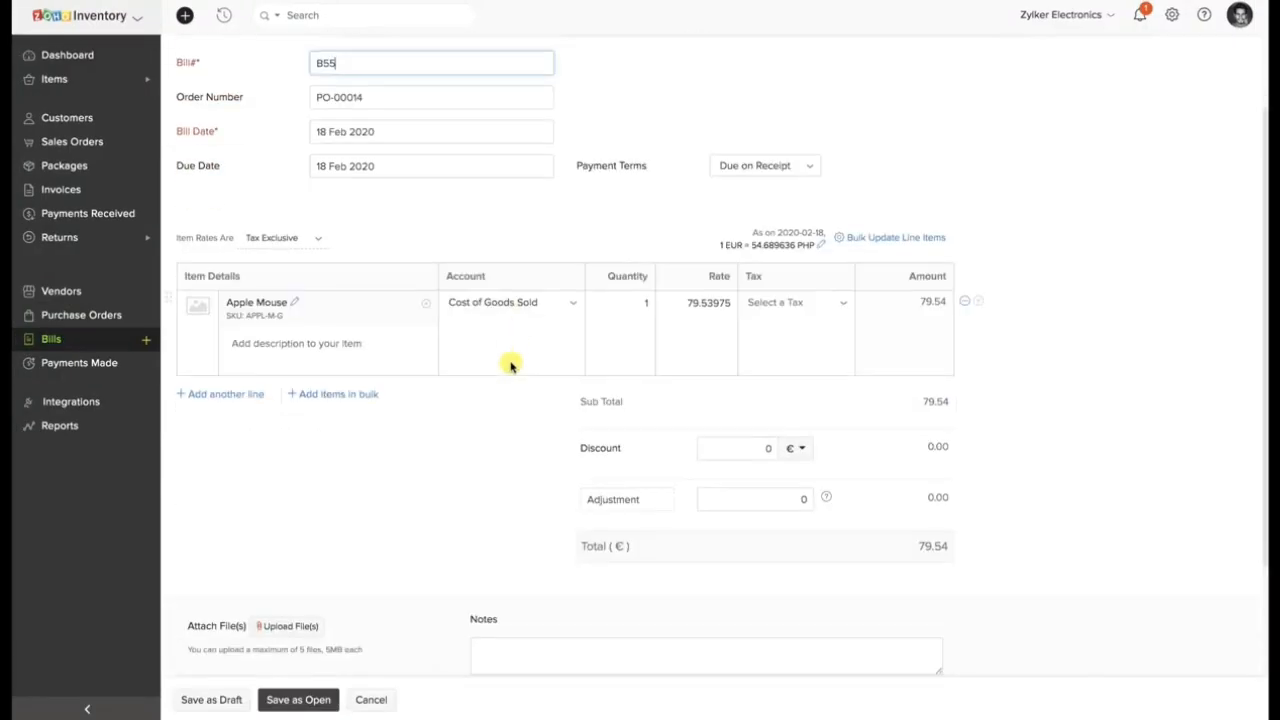
pyautogui.scroll(-2, 510, 365)
pyautogui.click(314, 700)
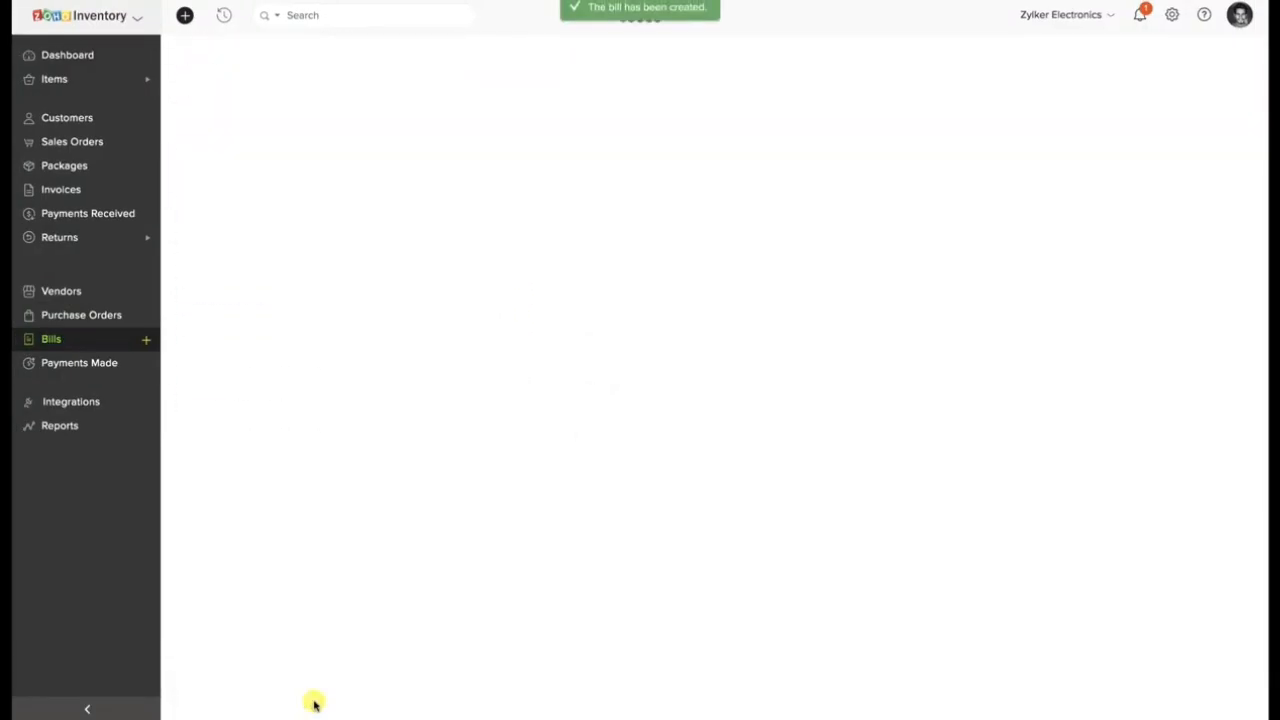
# Check the order, invoice and shipment status of the $117.61 Apple Mouse sales order.
pyautogui.click(91, 141)
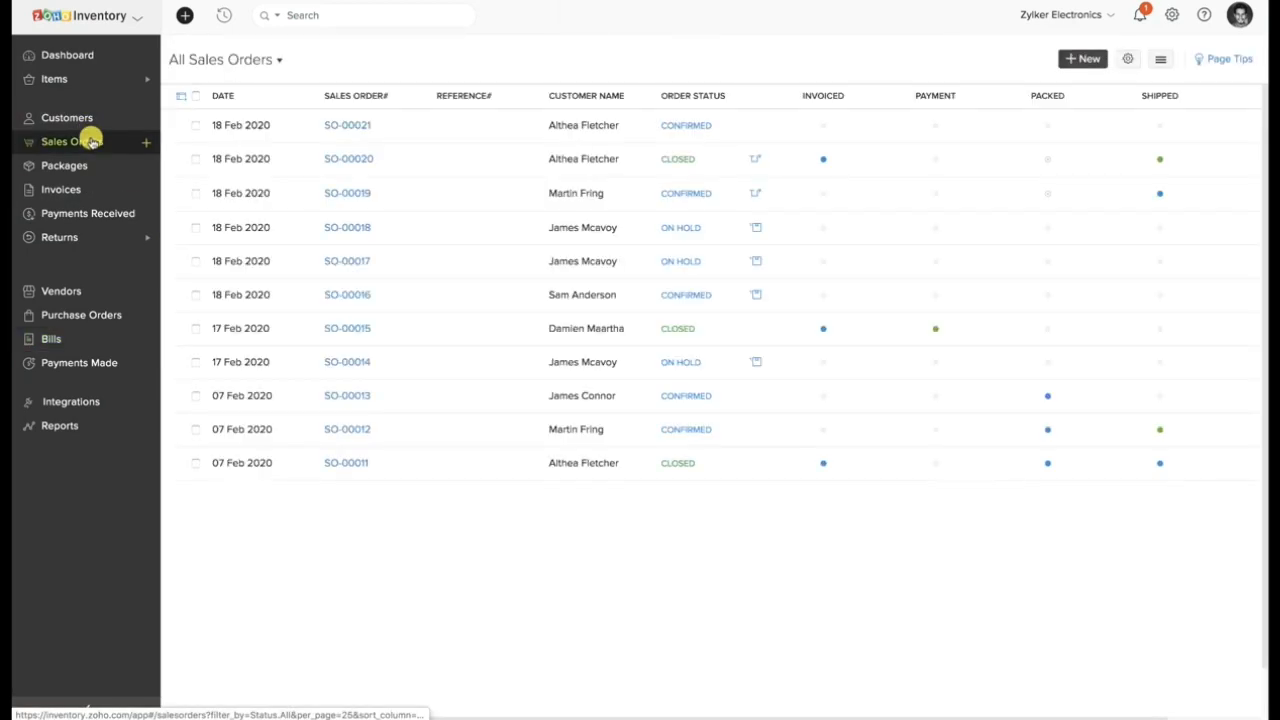
pyautogui.click(492, 157)
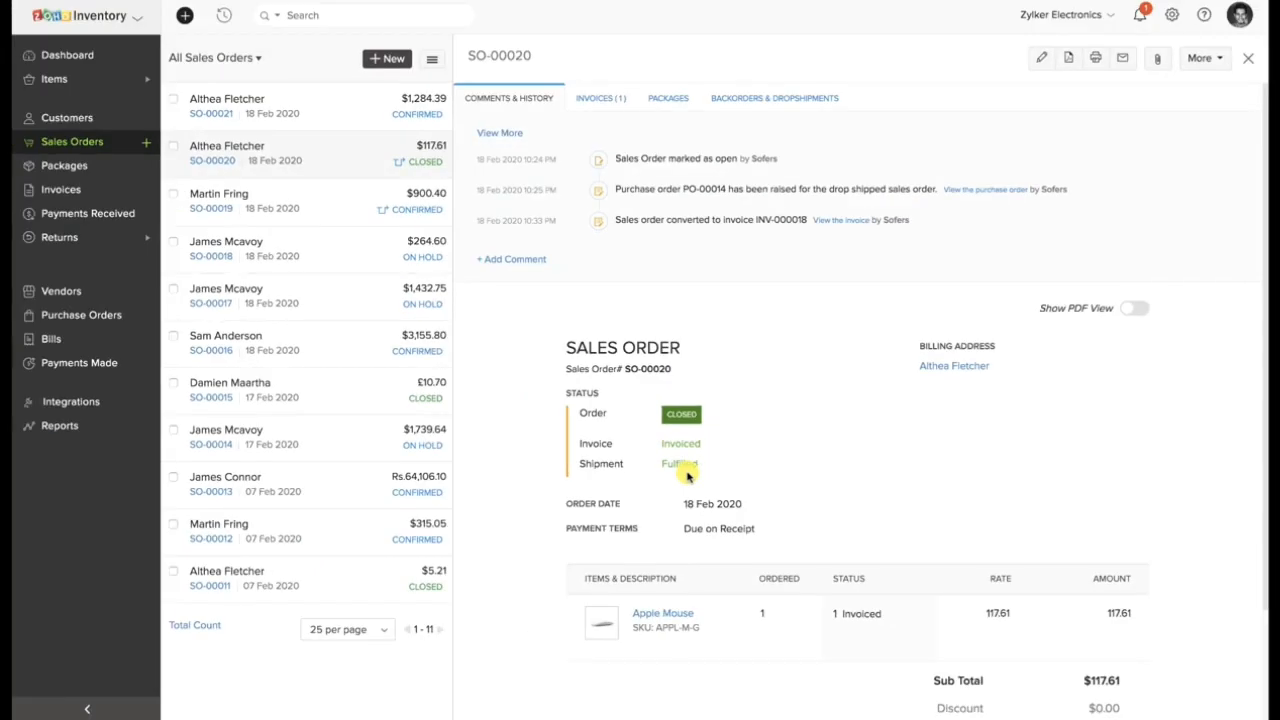
pyautogui.scroll(-2, 688, 476)
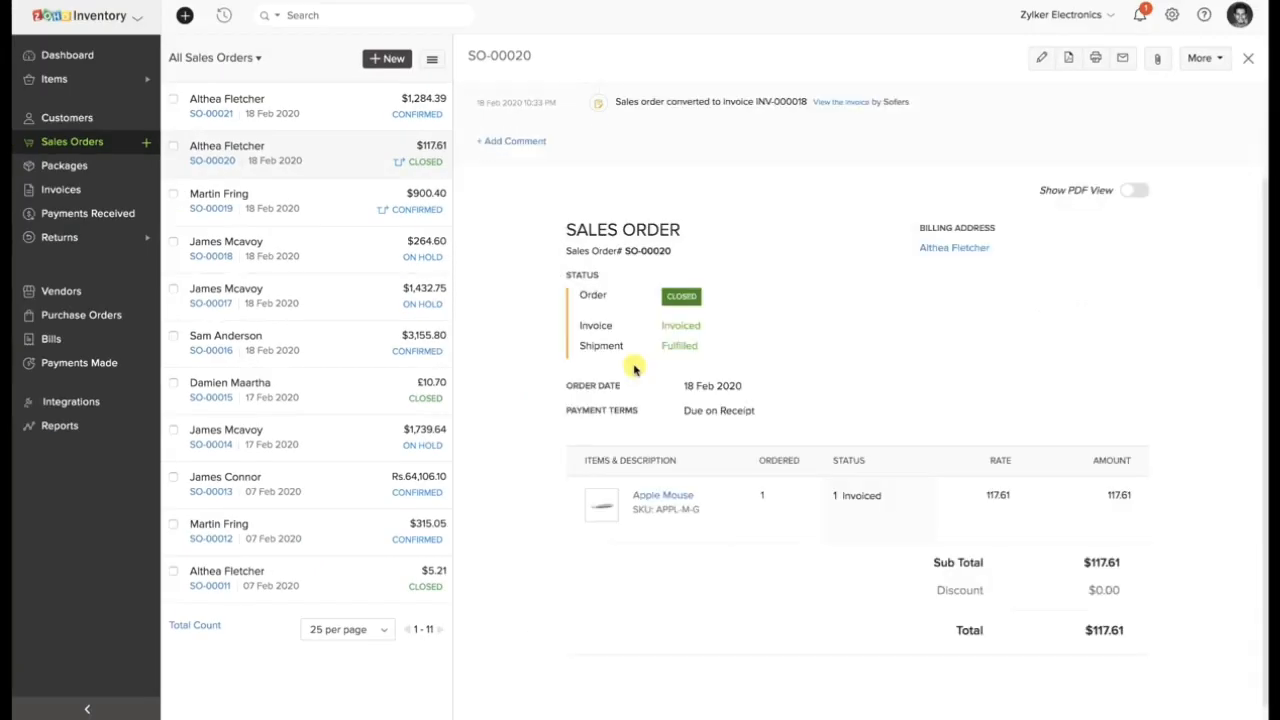
pyautogui.click(90, 712)
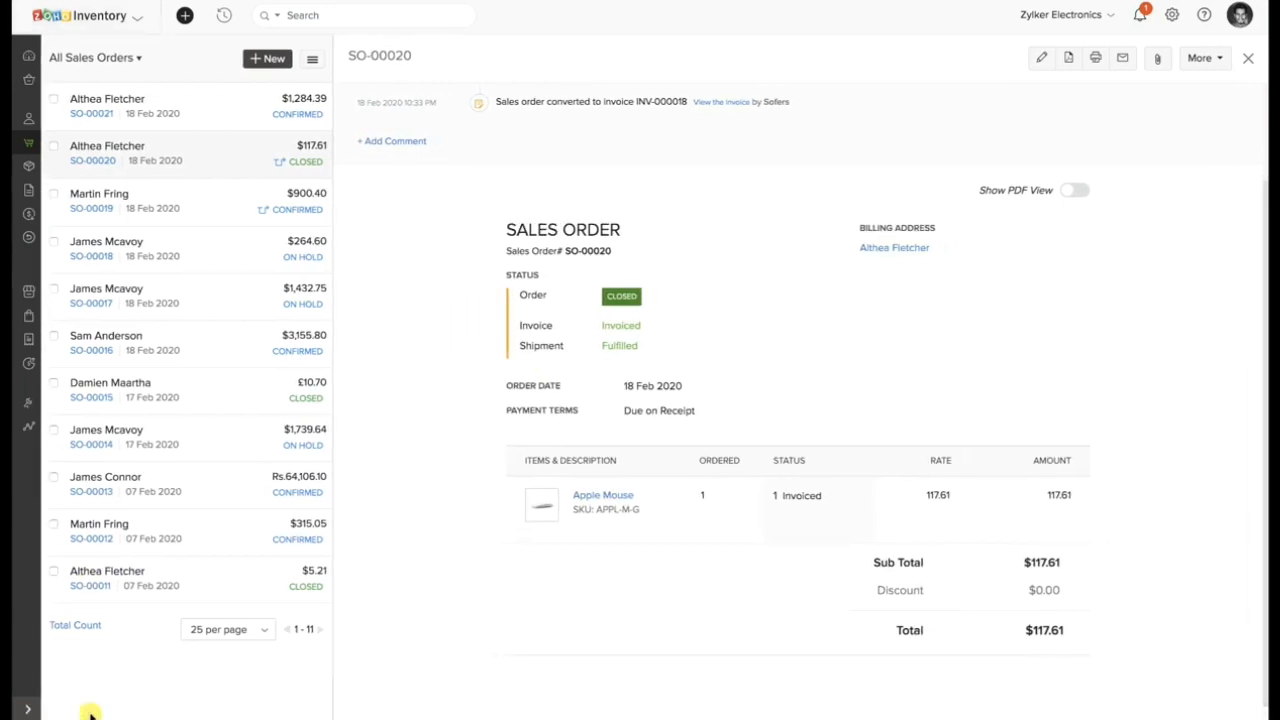
pyautogui.click(24, 709)
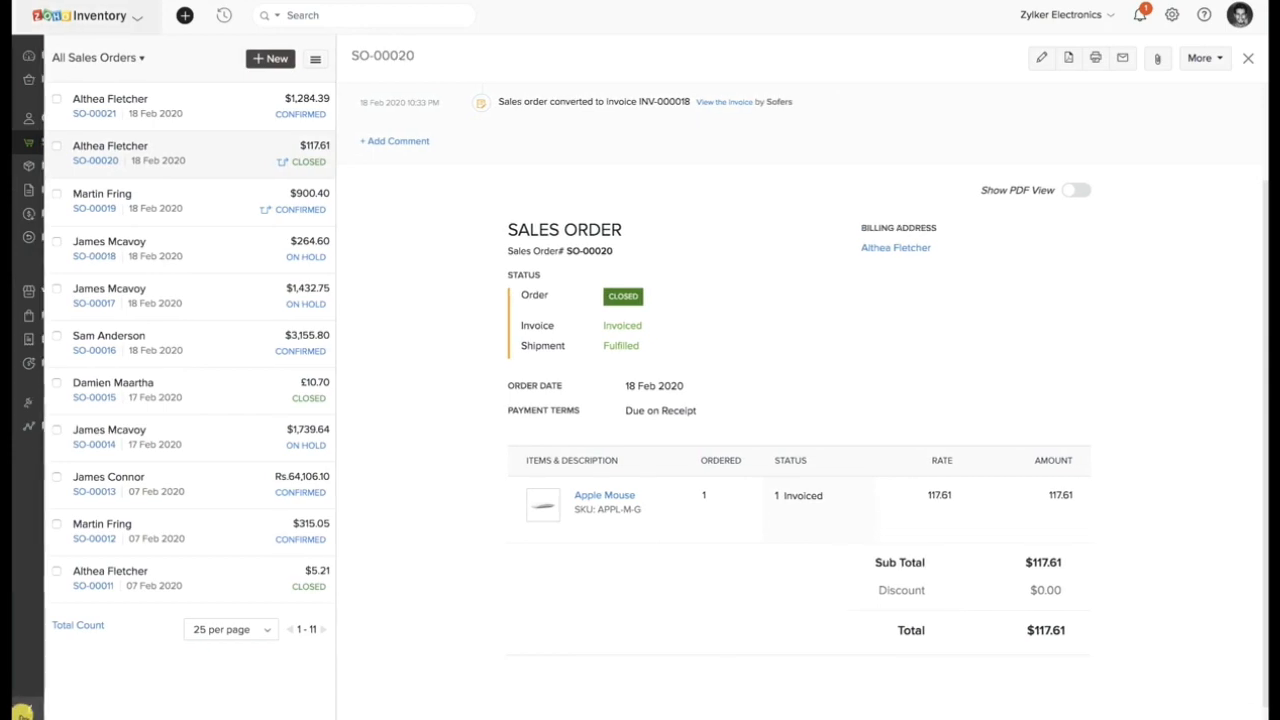
pyautogui.click(108, 57)
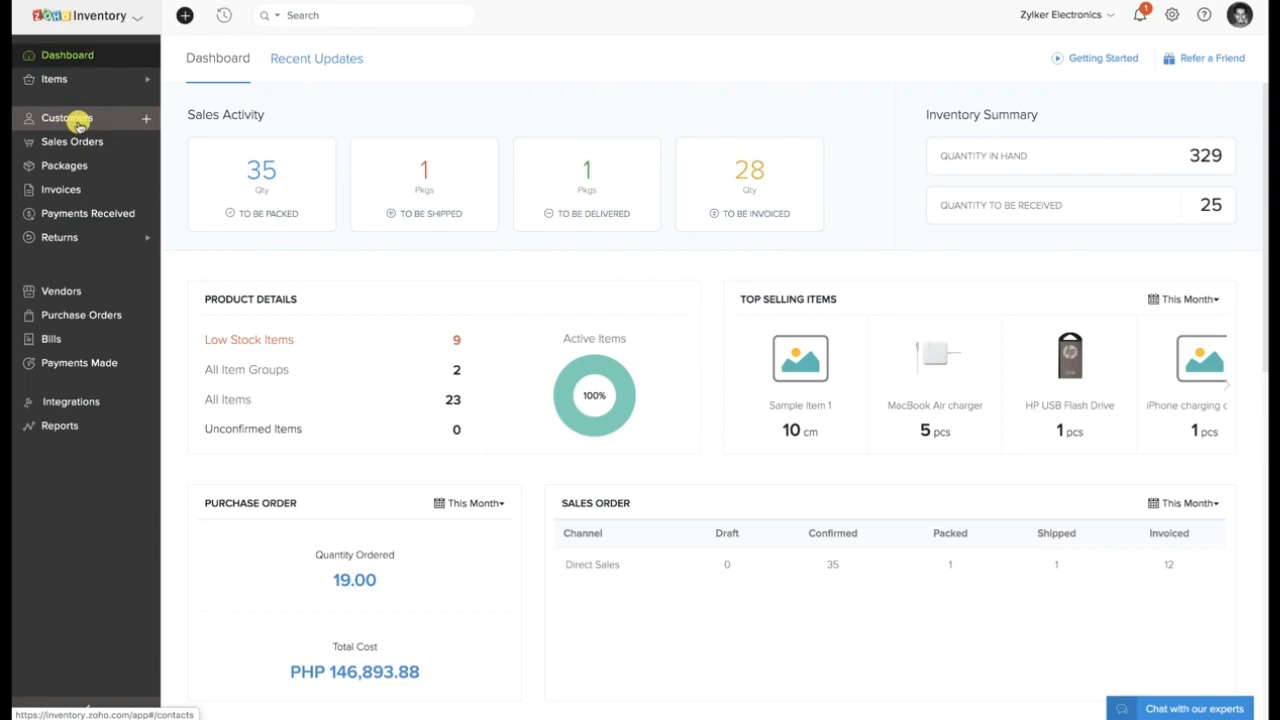
# Start a new business customer and enter the customer's display name and e-mail address.
pyautogui.click(80, 125)
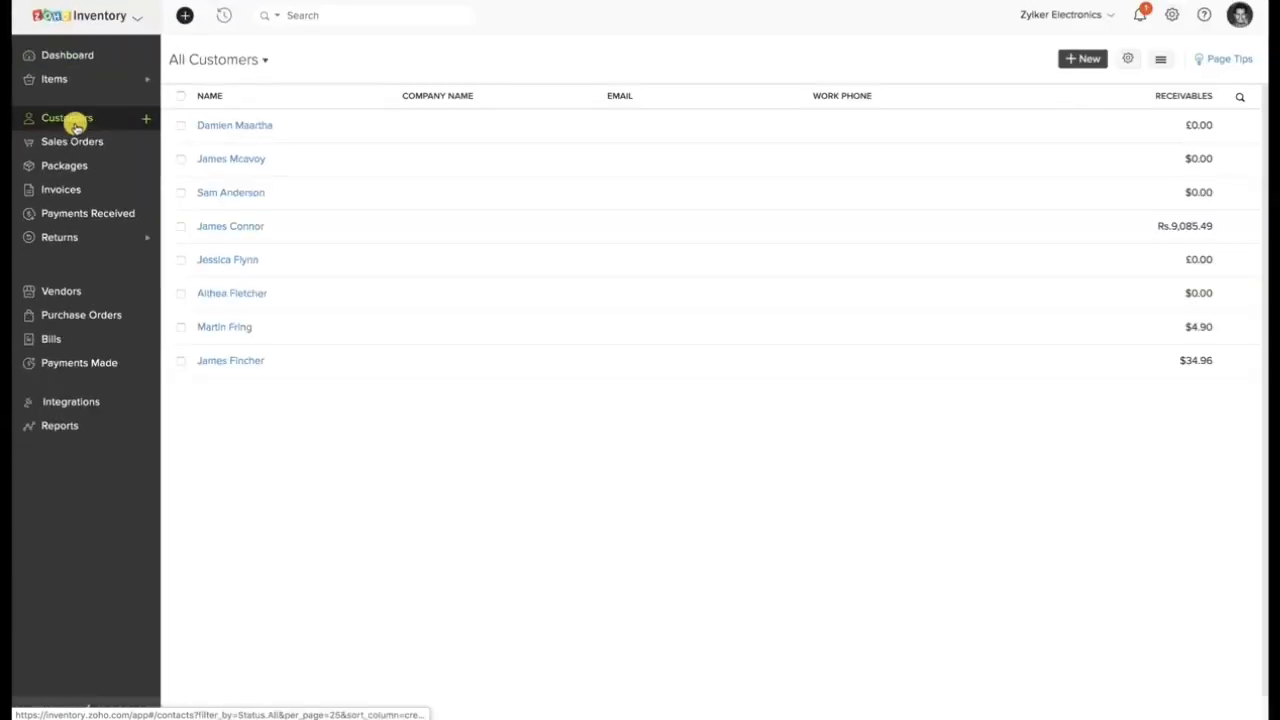
pyautogui.click(1082, 59)
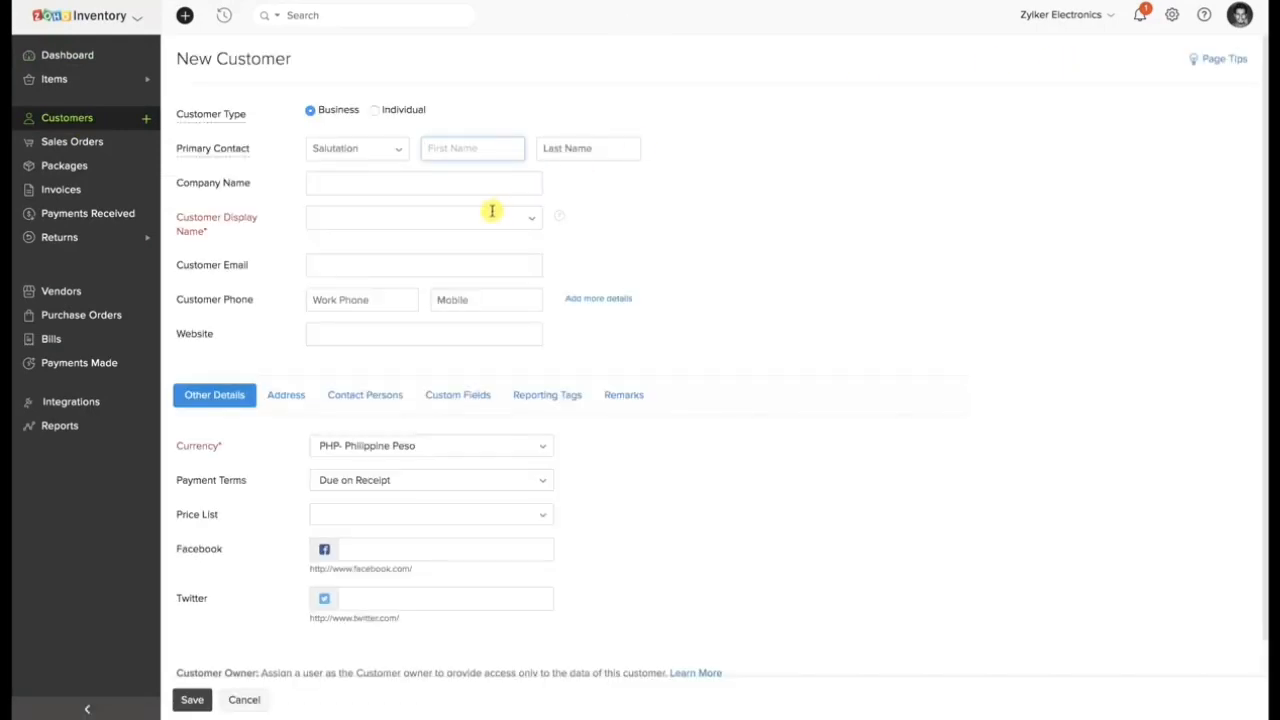
pyautogui.click(420, 216)
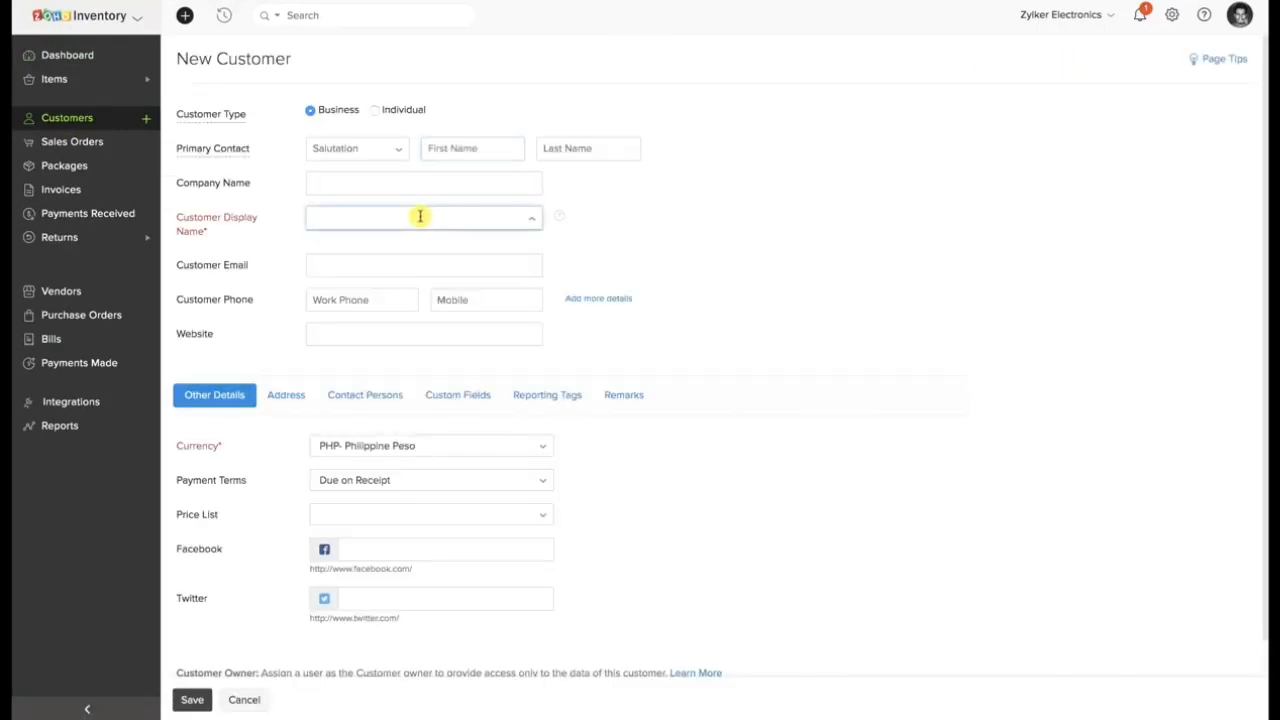
pyautogui.click(402, 258)
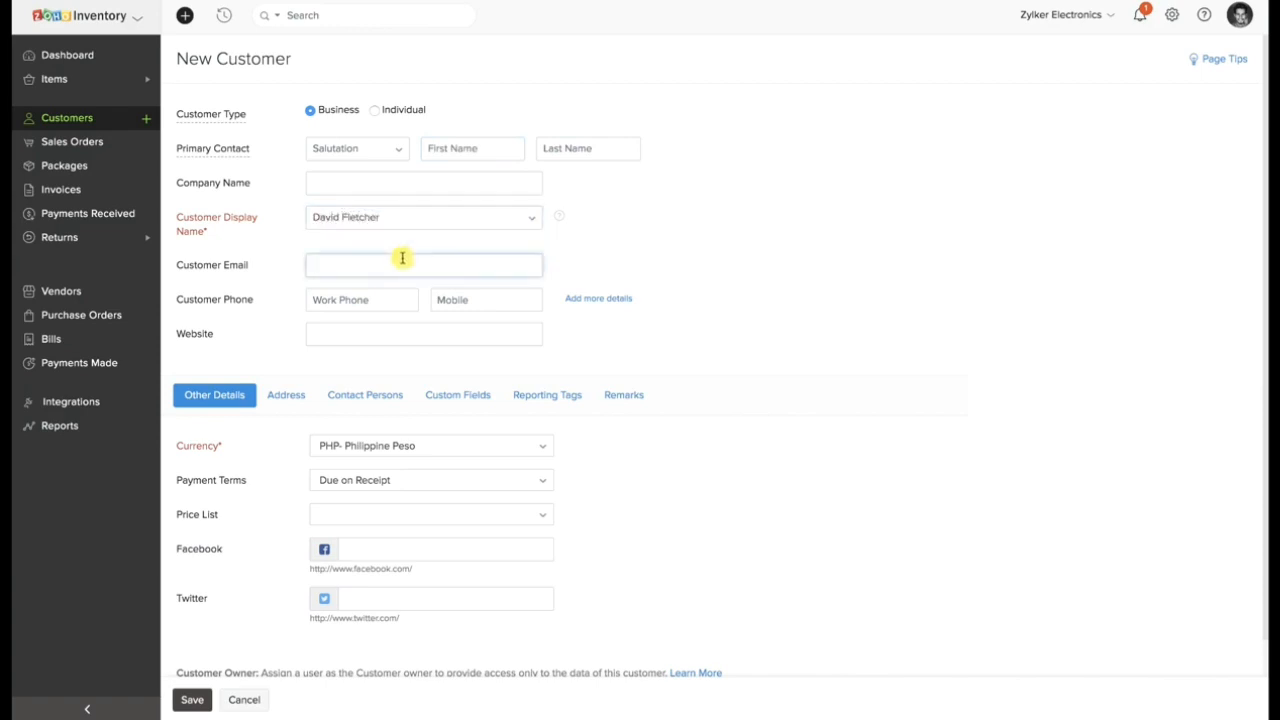
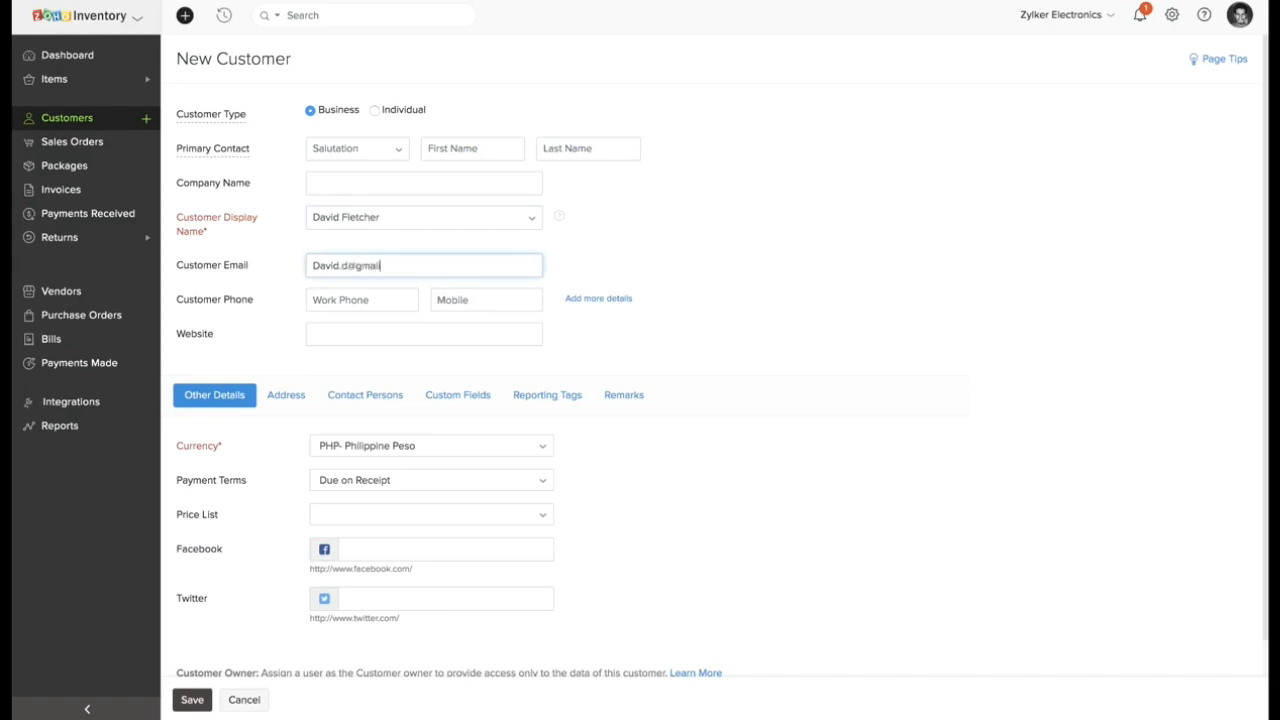
# Set the new customer's currency to CAD- Canadian Dollar.
pyautogui.click(342, 447)
pyautogui.scroll(1, 354, 500)
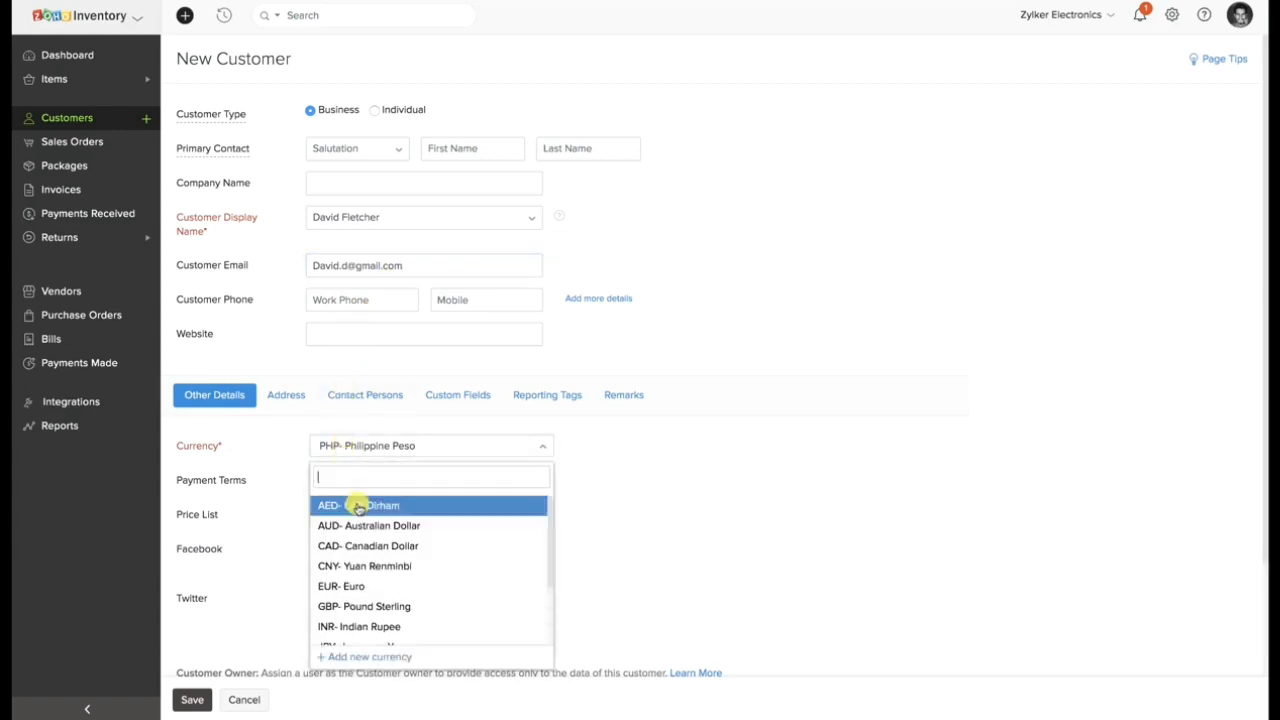
pyautogui.write('c')
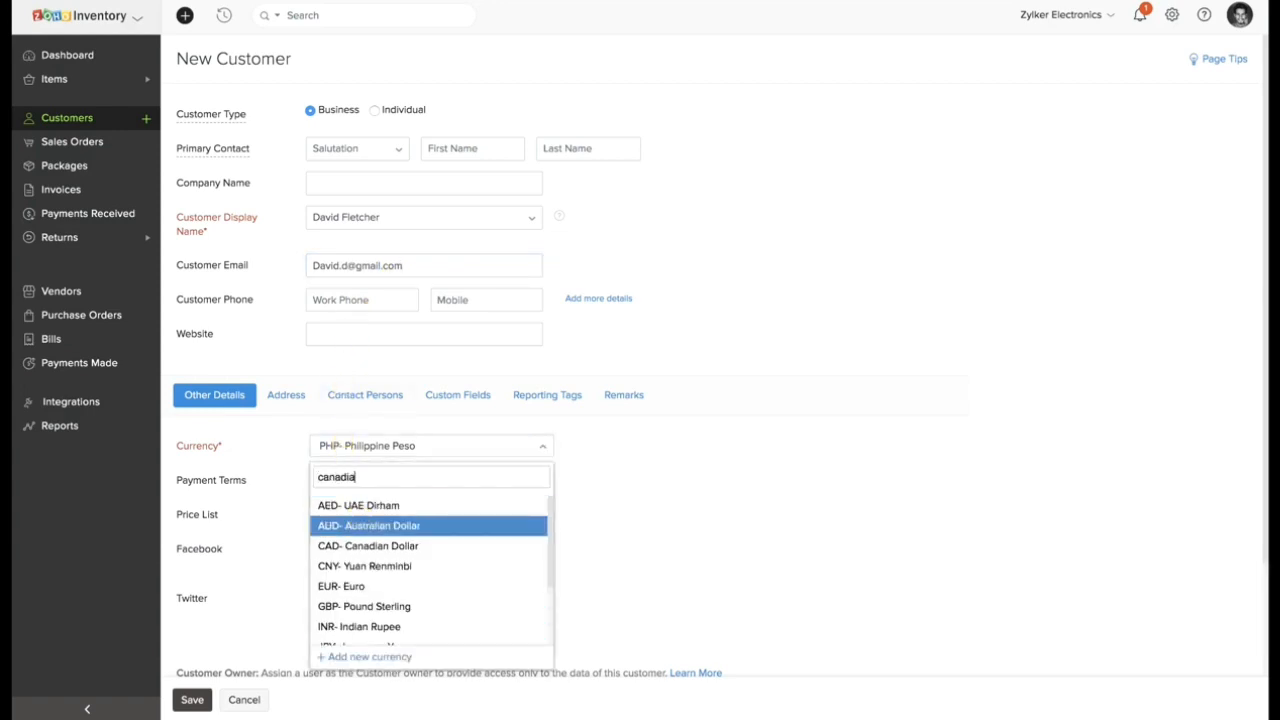
pyautogui.write('anadia')
pyautogui.click(380, 504)
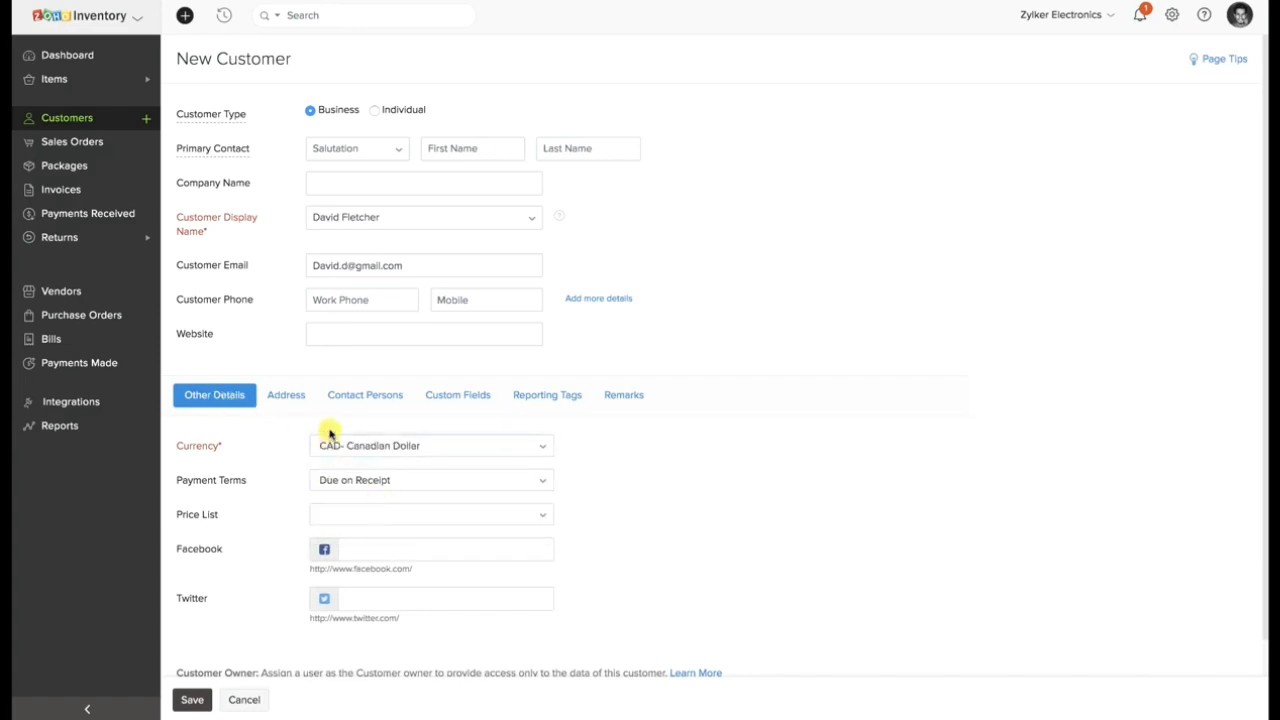
pyautogui.click(356, 596)
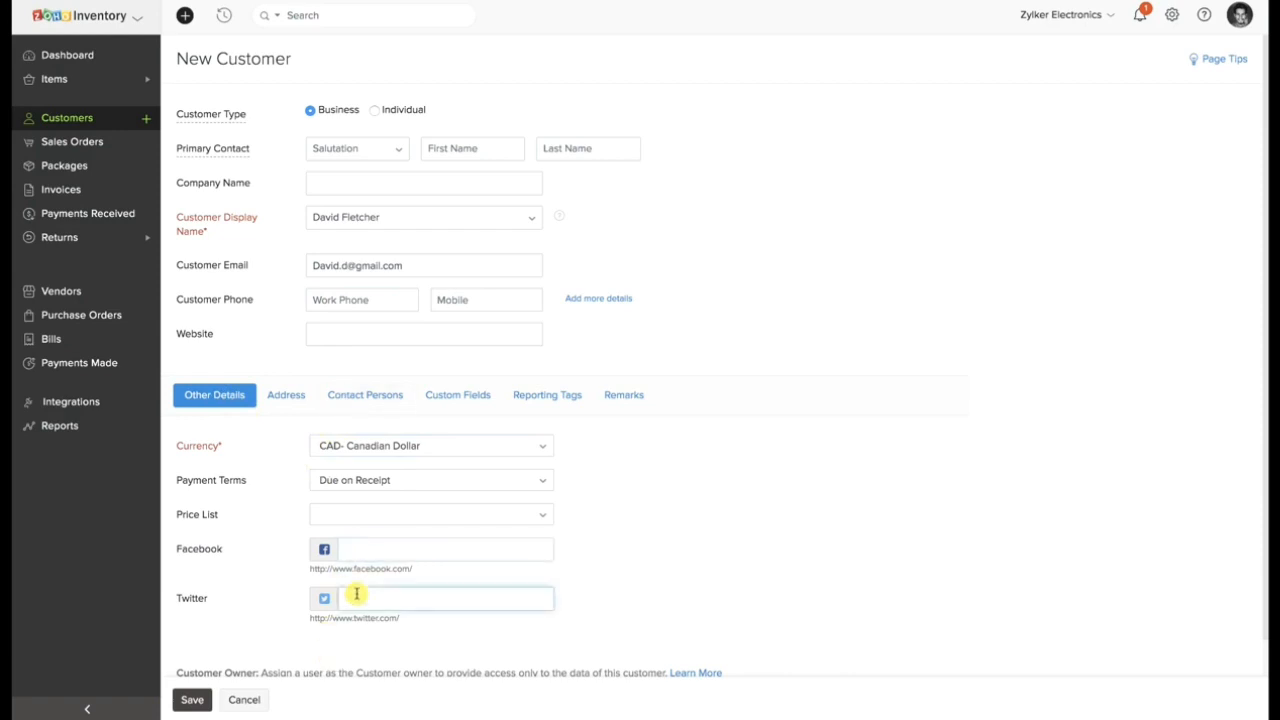
# Enter Sample as the billing attention and first street line, and copy the billing address to the shipping address.
pyautogui.click(297, 404)
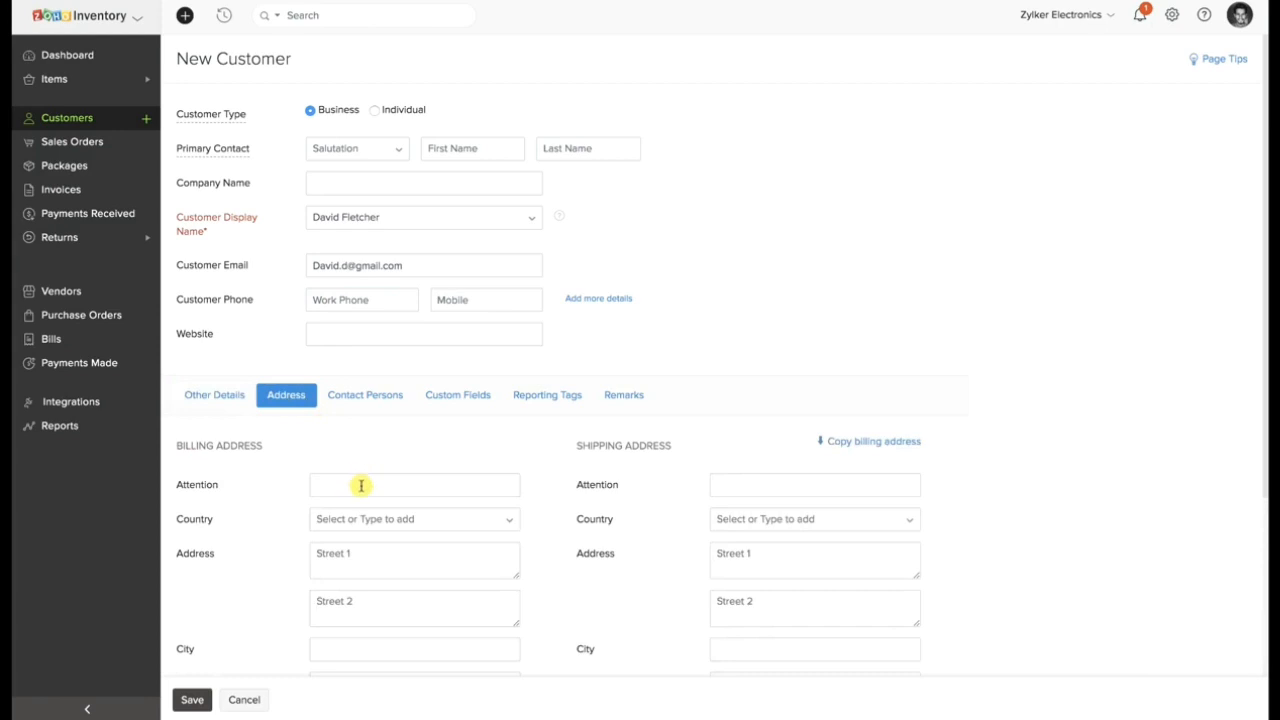
pyautogui.scroll(-1, 360, 486)
pyautogui.click(363, 426)
pyautogui.write('Sample')
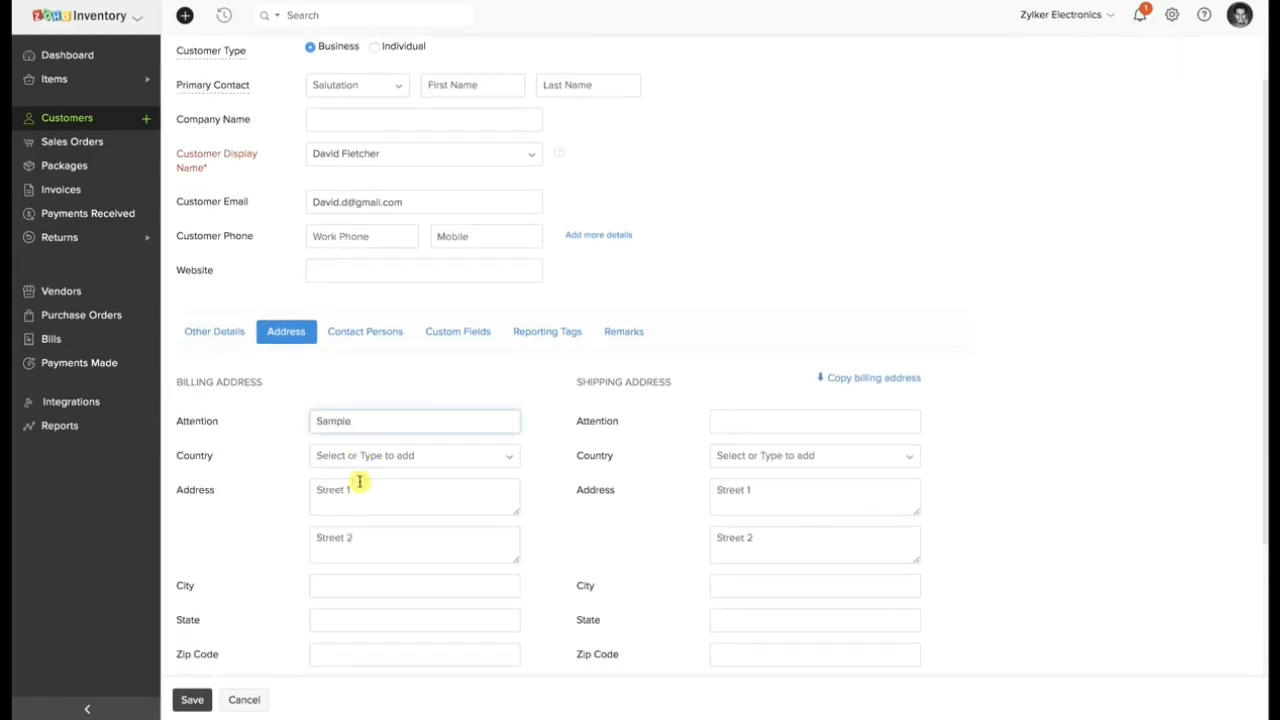
pyautogui.click(358, 490)
pyautogui.write('Samp')
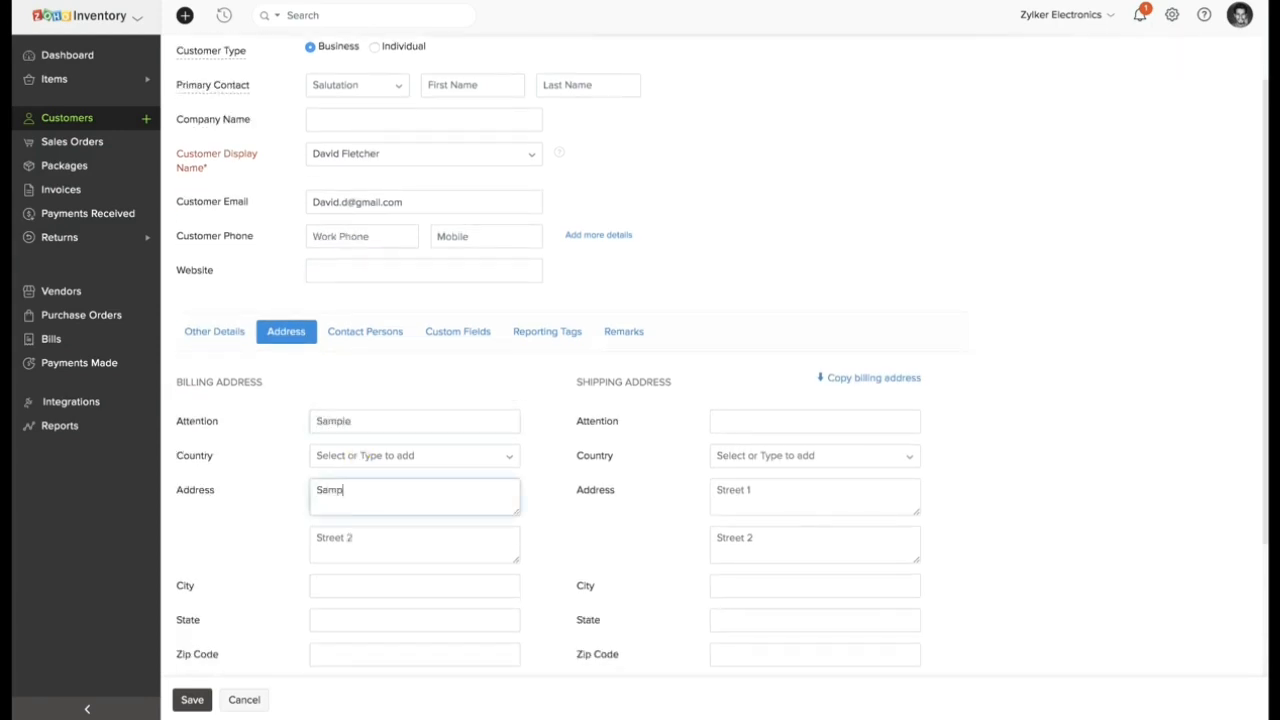
pyautogui.write('le')
pyautogui.click(848, 383)
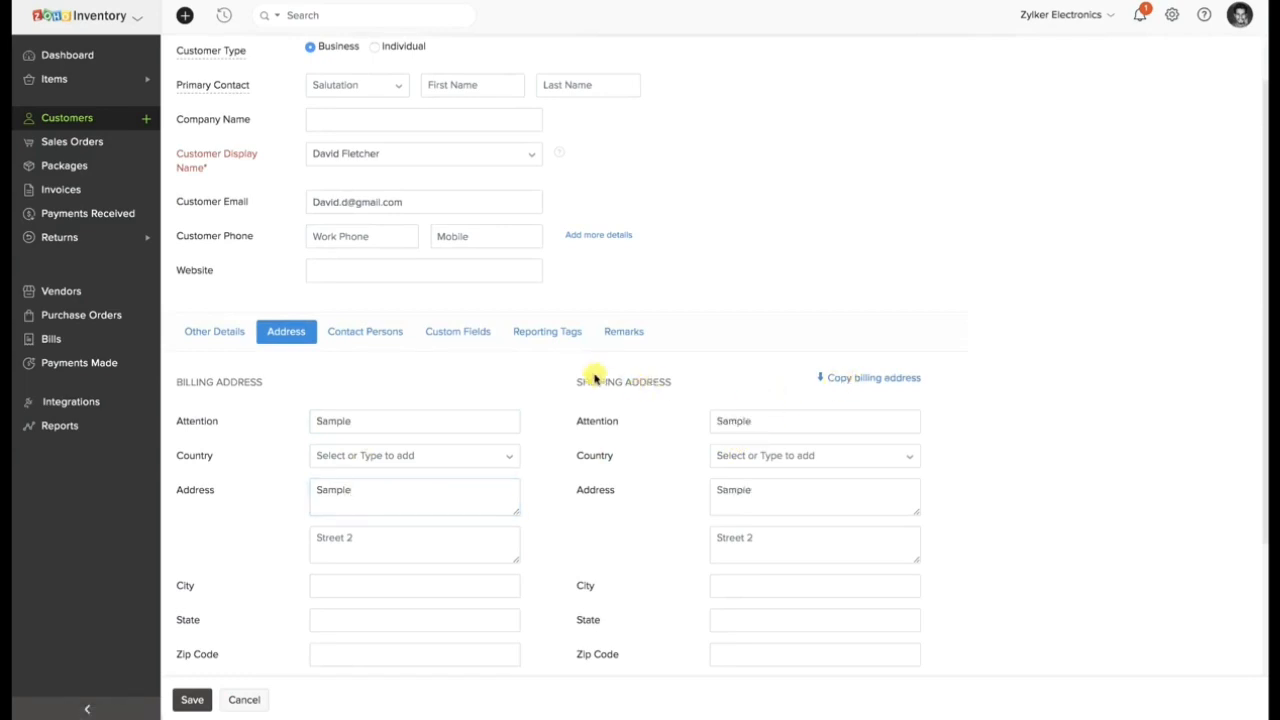
# Check the new customer's custom fields and other details, and save the customer.
pyautogui.click(480, 334)
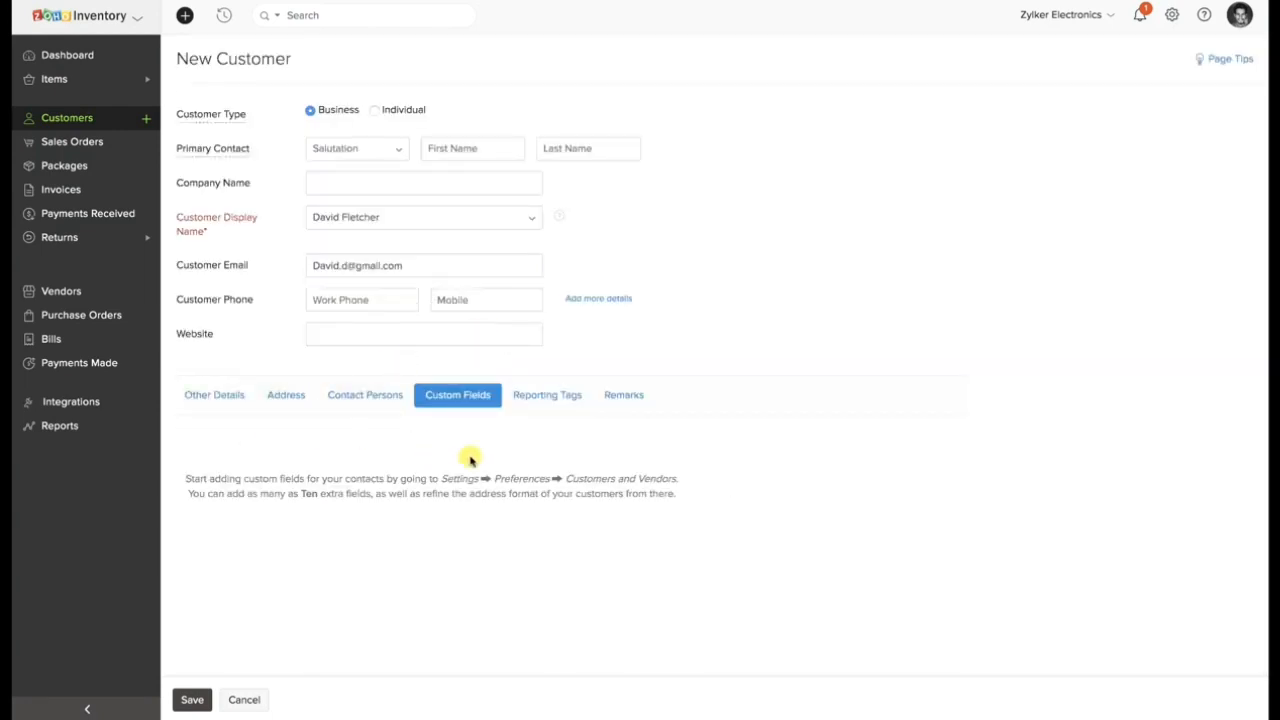
pyautogui.click(216, 404)
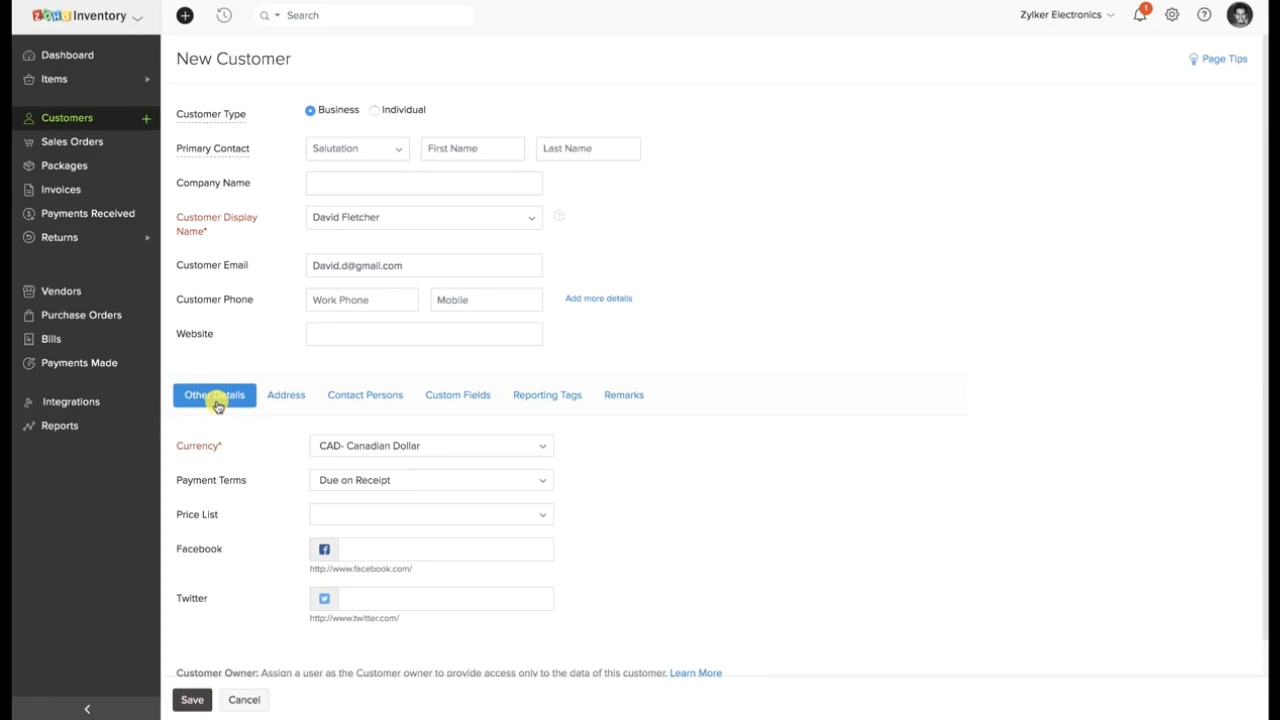
pyautogui.click(197, 700)
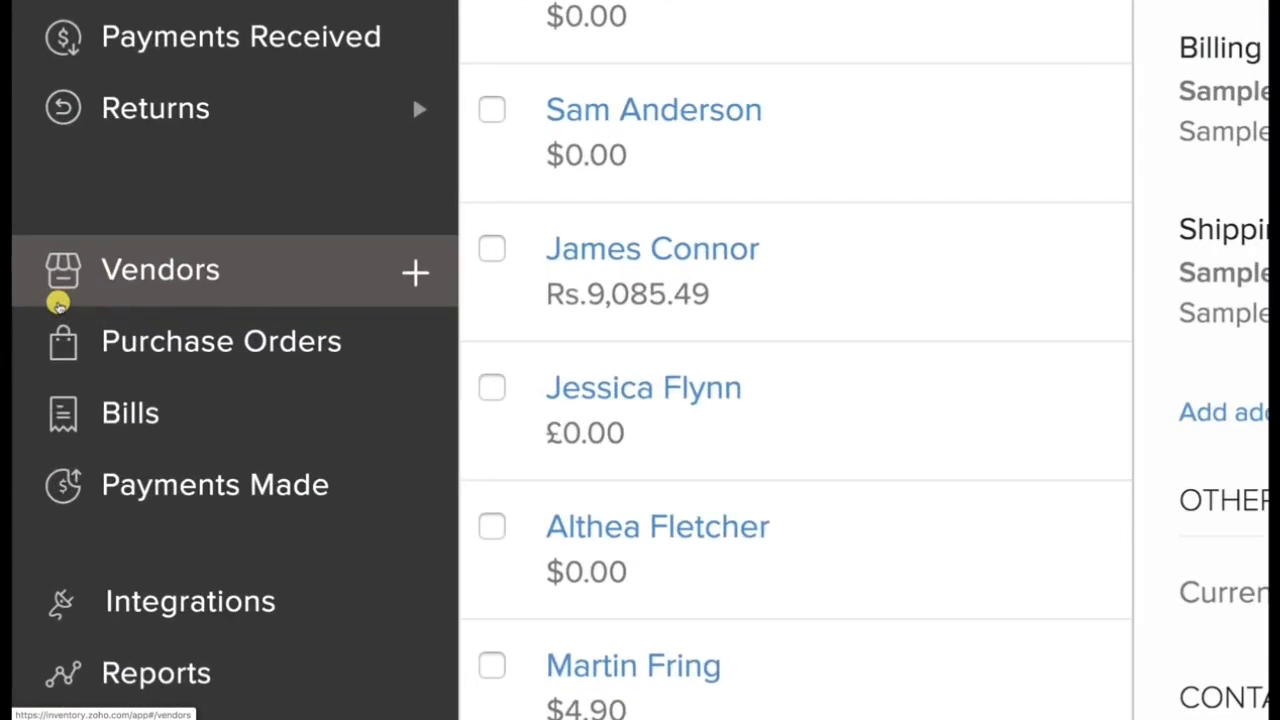
# Create a vendor named Sample Vendor with the currency EUR- Euro and save it.
pyautogui.click(62, 300)
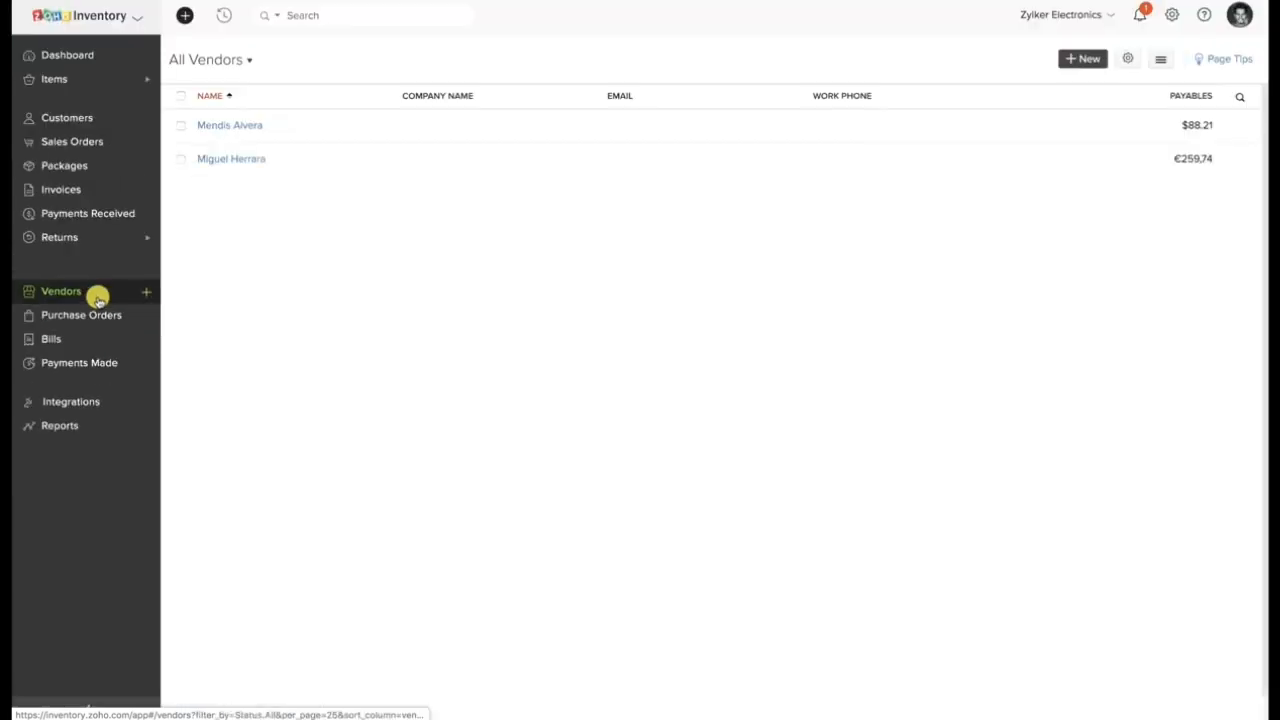
pyautogui.click(1083, 60)
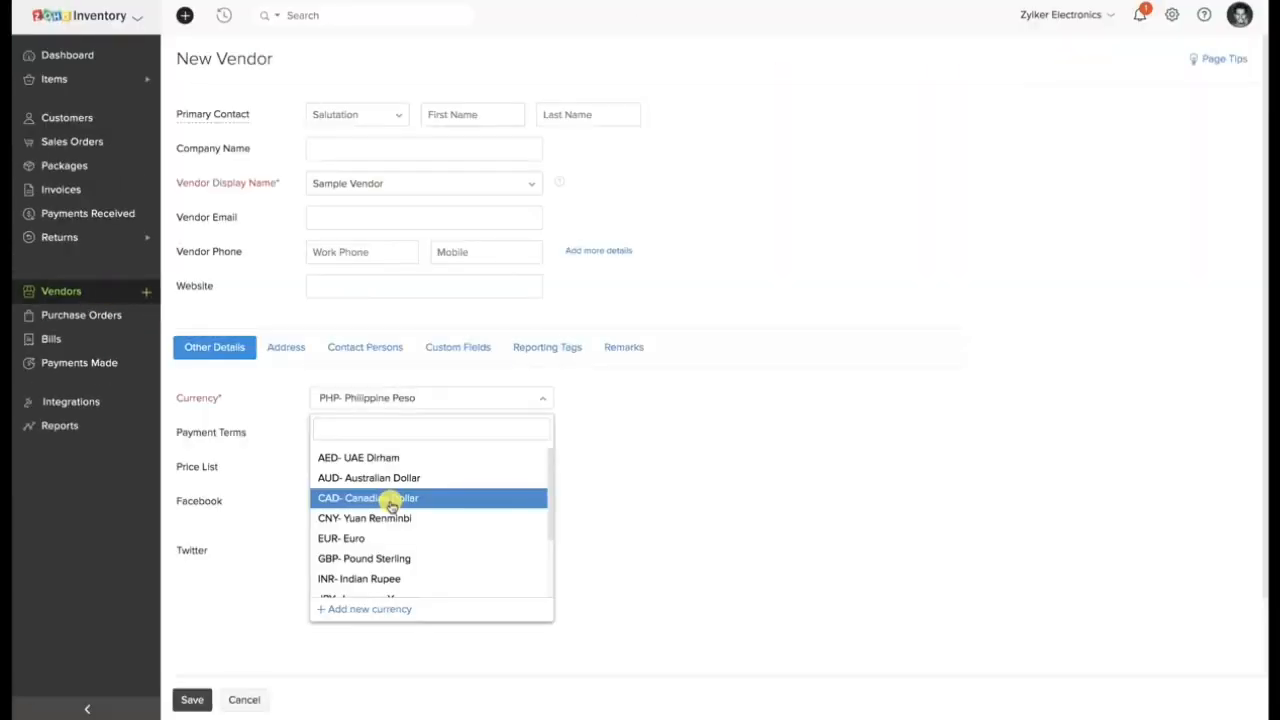
pyautogui.write('EUR')
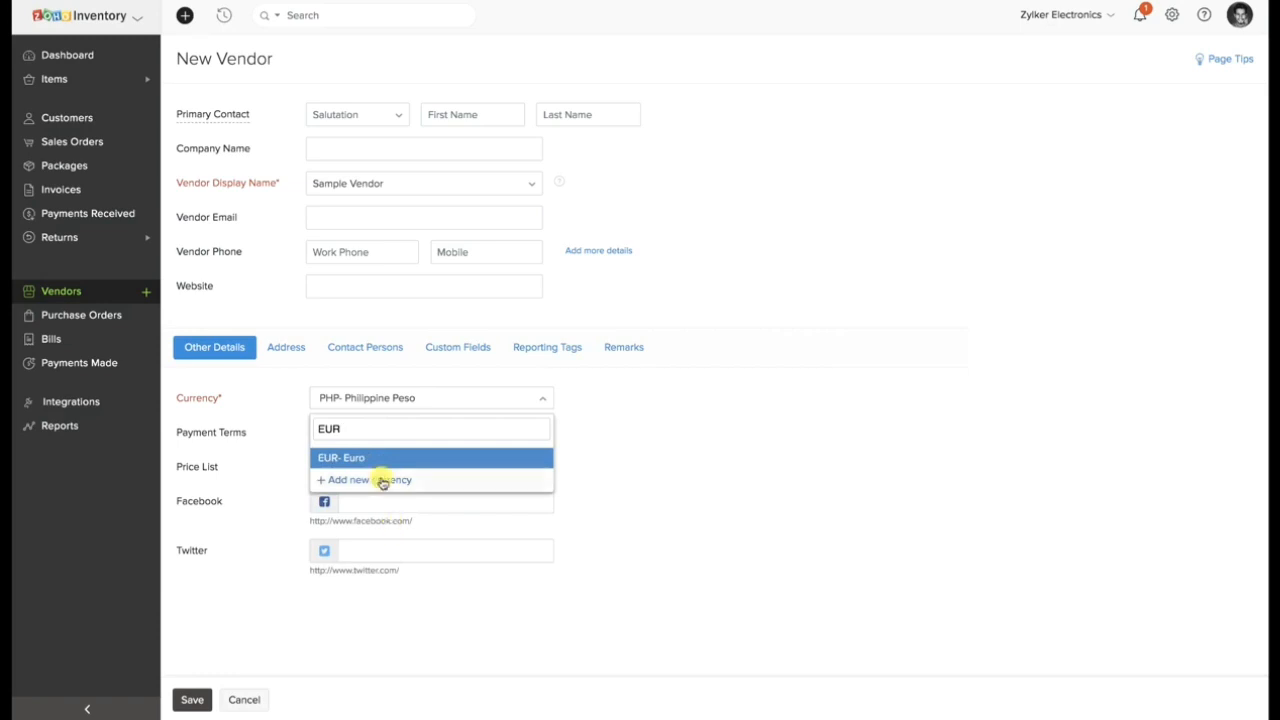
pyautogui.click(380, 467)
pyautogui.click(195, 698)
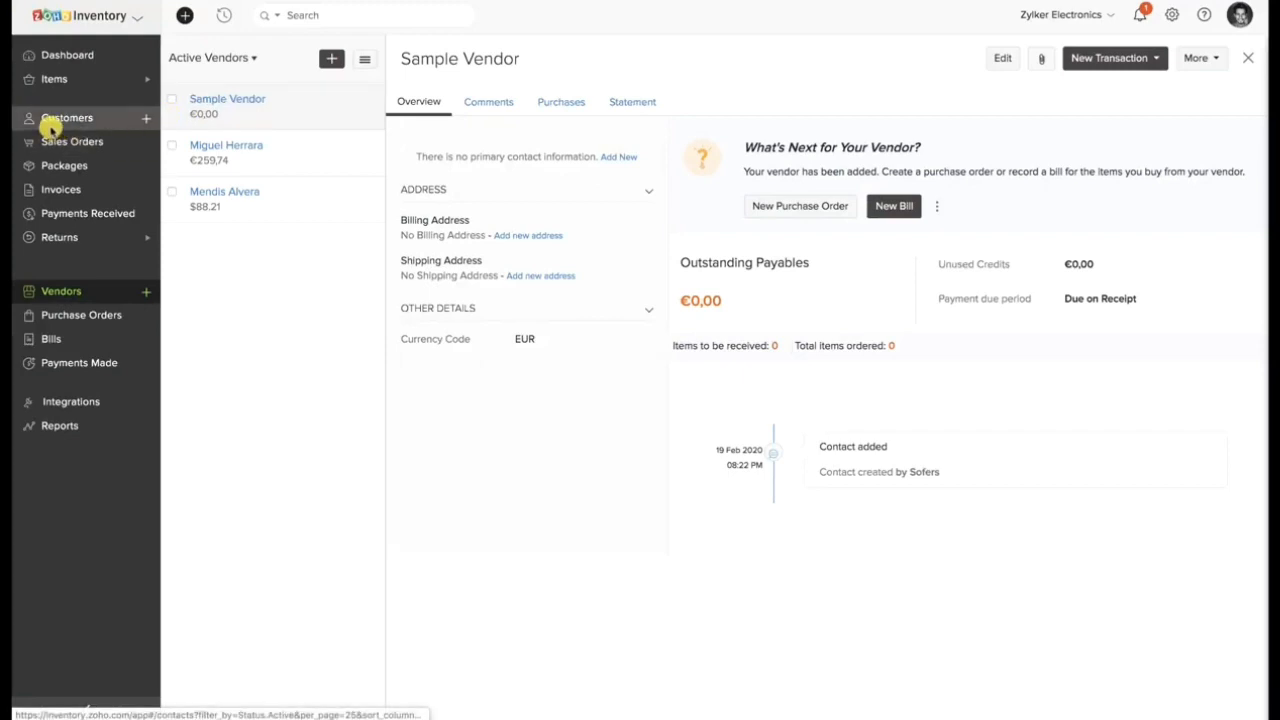
# Start an import of customers from the customer list and download the sample CSV file.
pyautogui.click(61, 121)
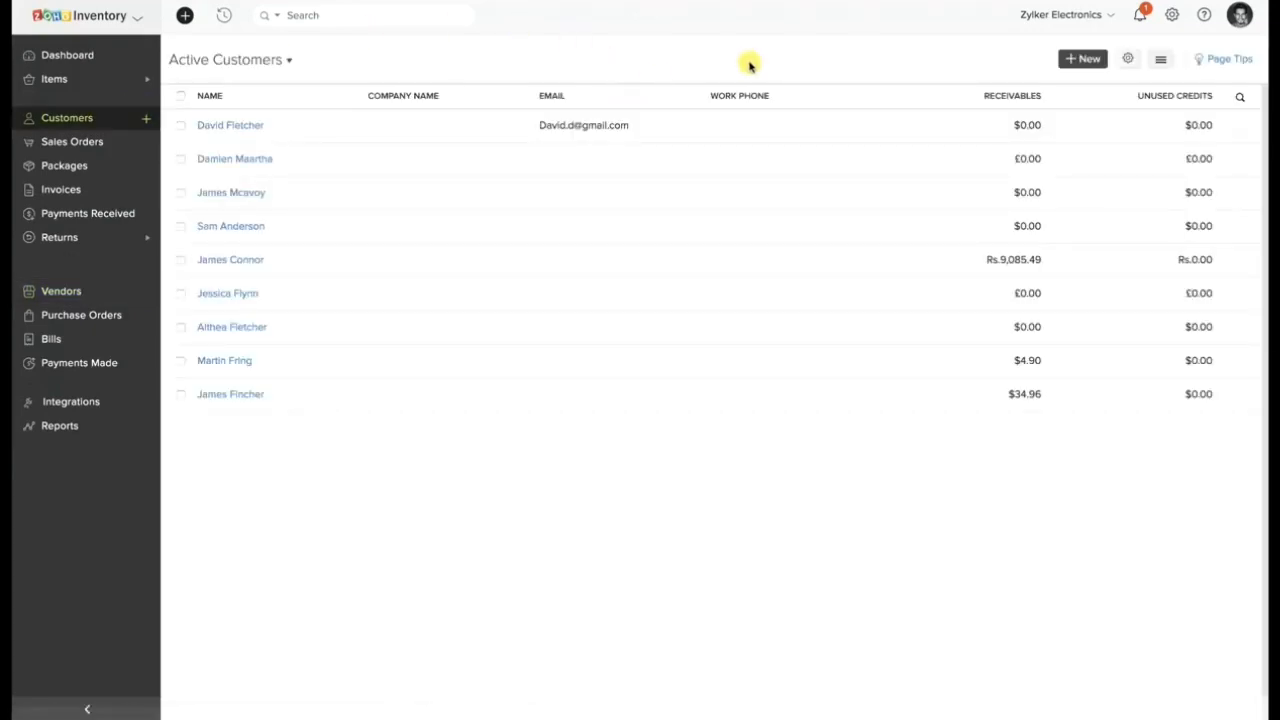
pyautogui.click(1165, 61)
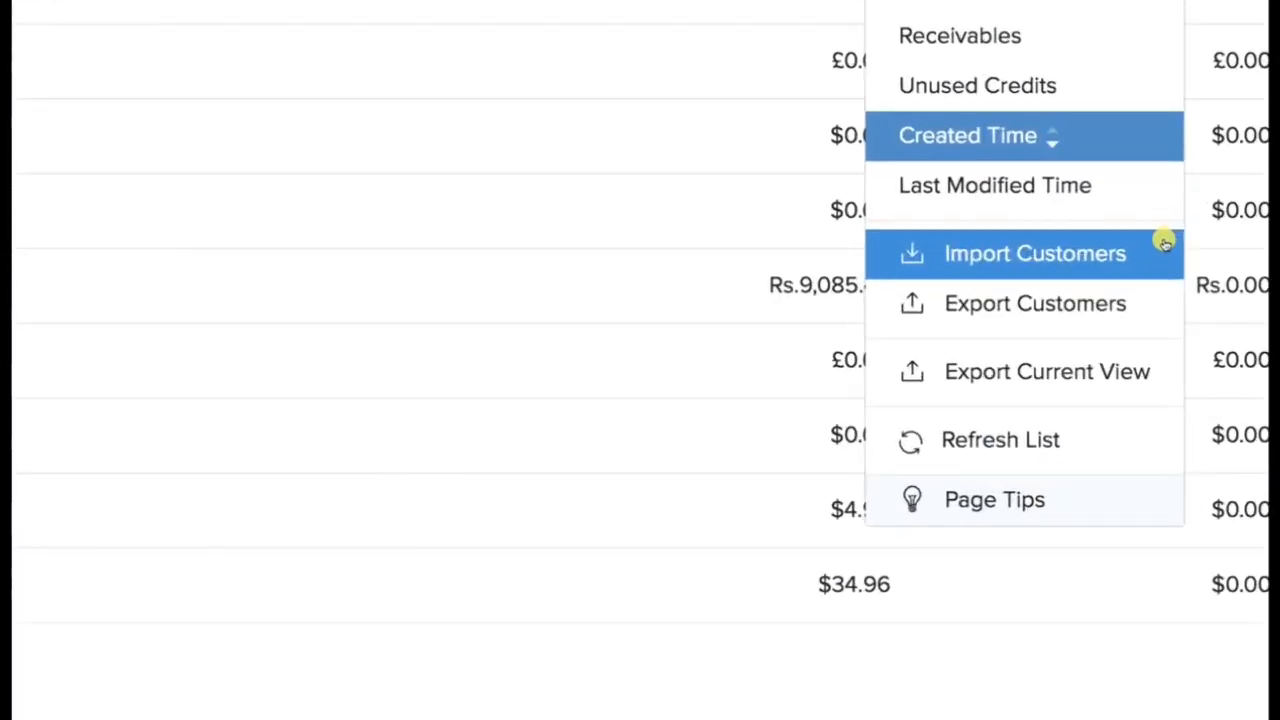
pyautogui.click(1090, 257)
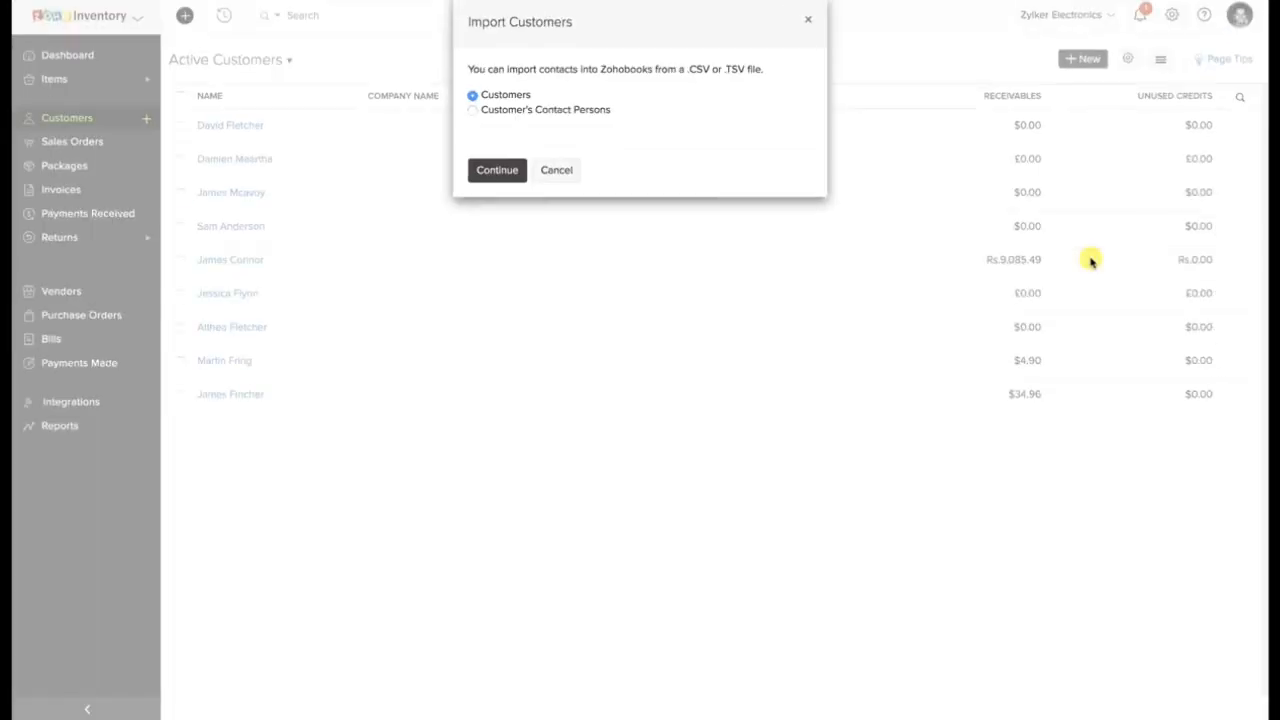
pyautogui.click(508, 176)
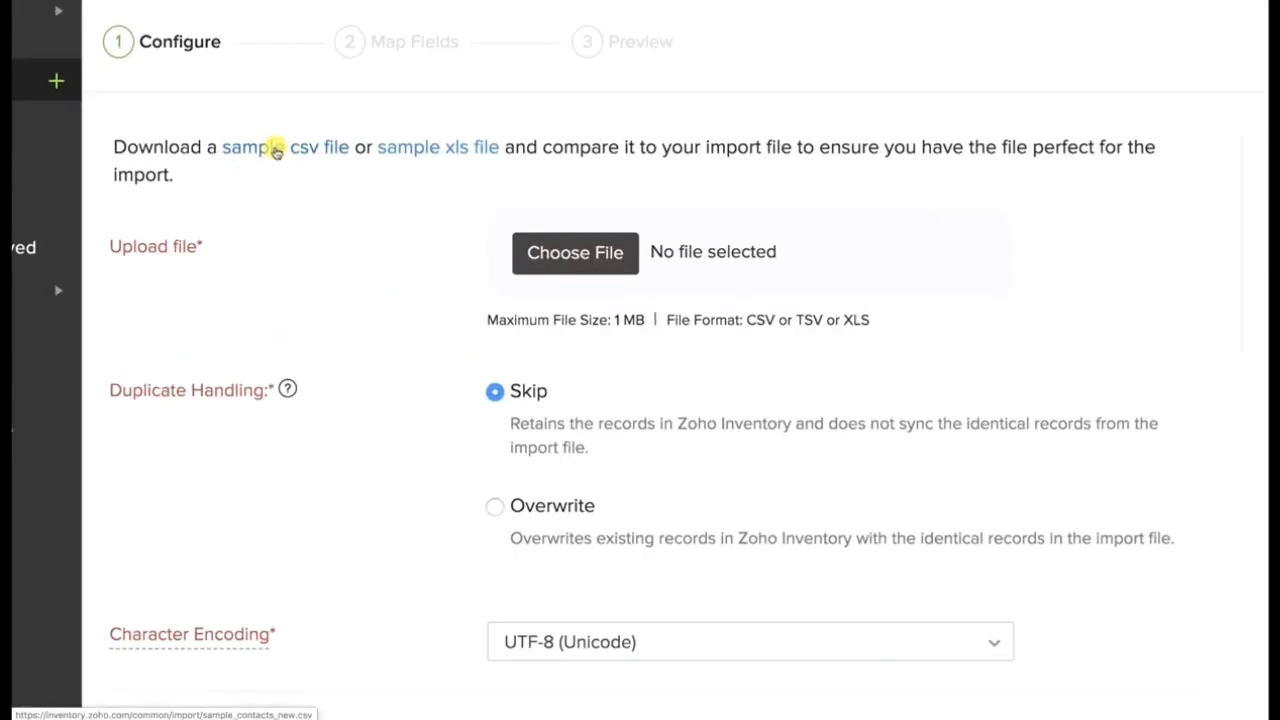
pyautogui.click(277, 150)
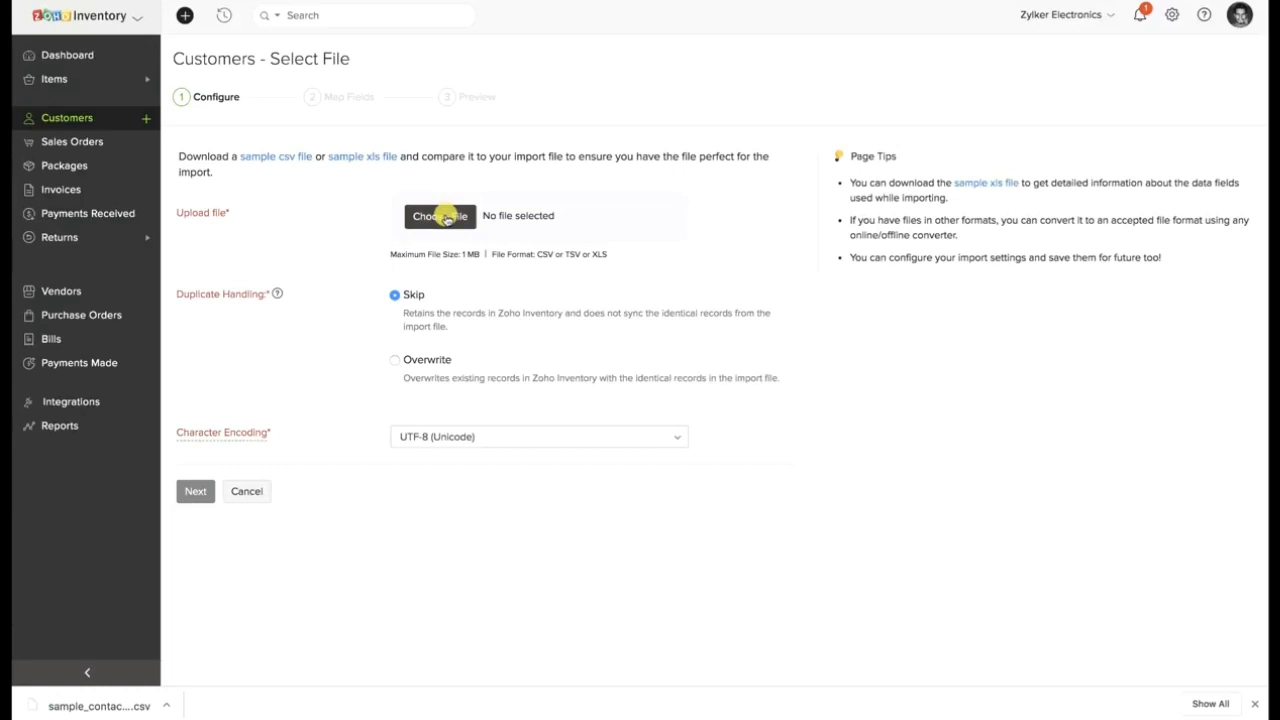
# Upload sample_contacts_new (54).csv from the Downloads folder as the customer import file and continue to field mapping.
pyautogui.click(440, 216)
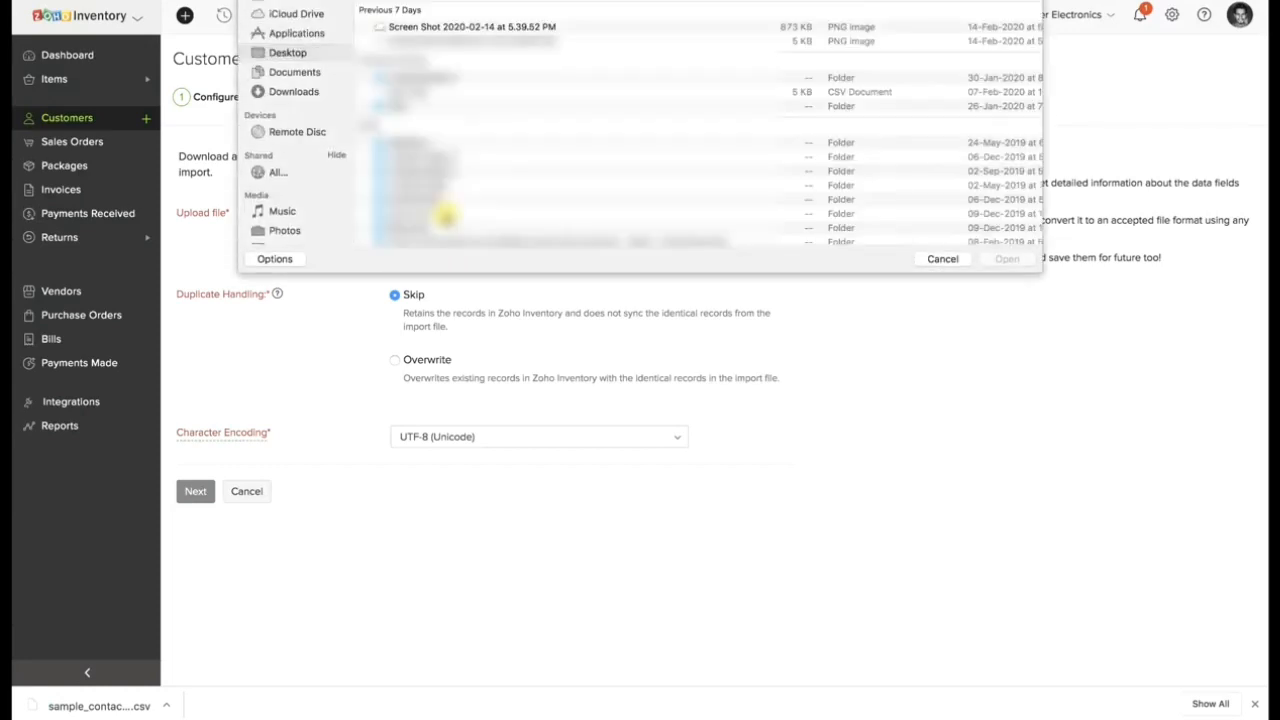
pyautogui.click(312, 90)
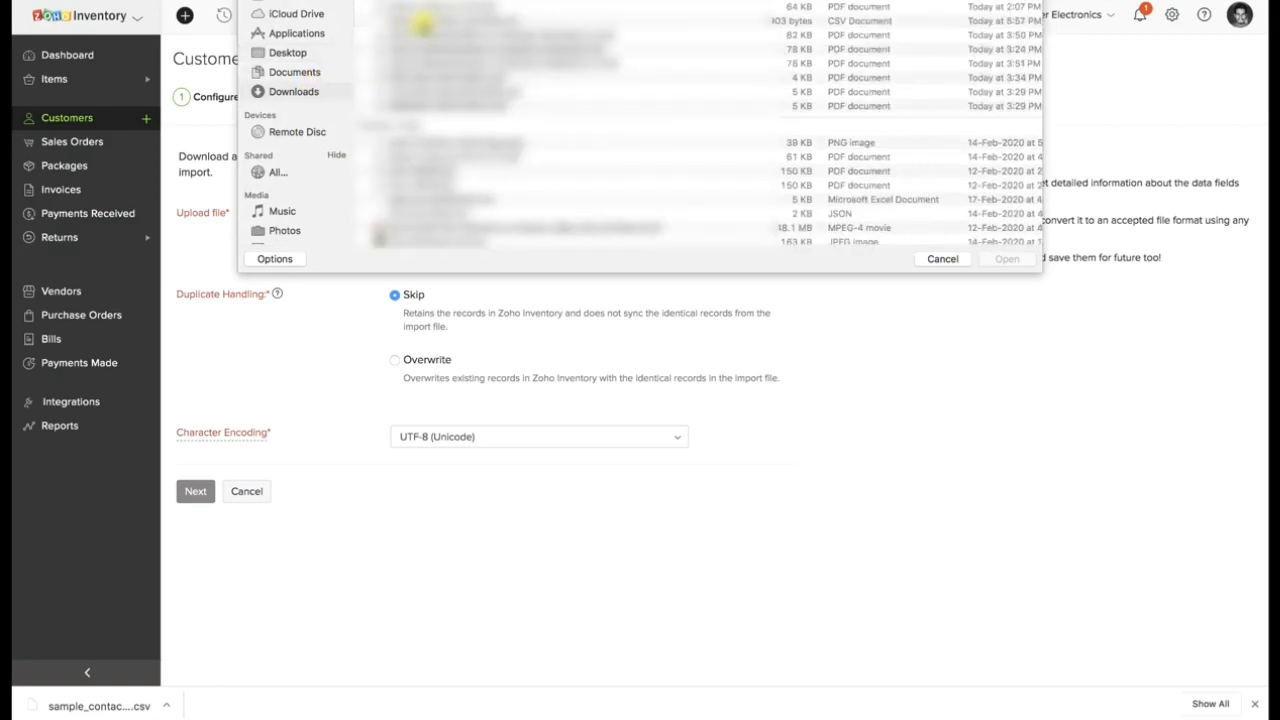
pyautogui.click(424, 21)
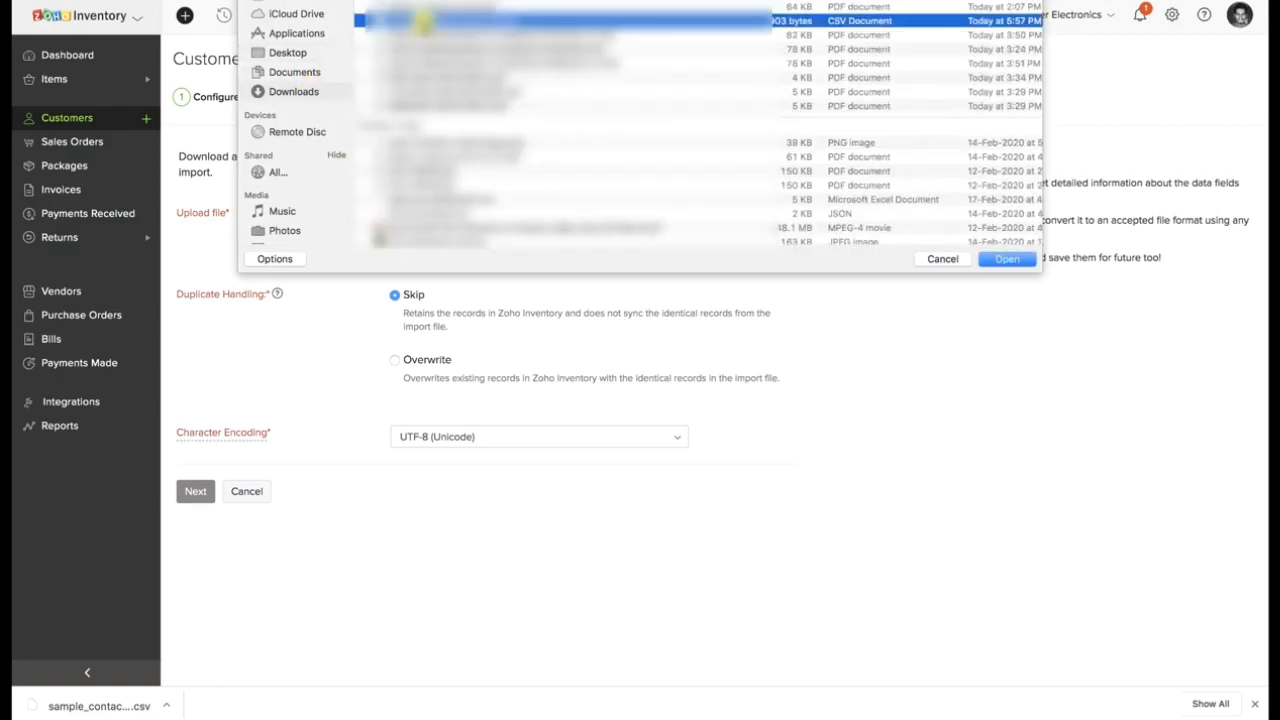
pyautogui.click(1008, 259)
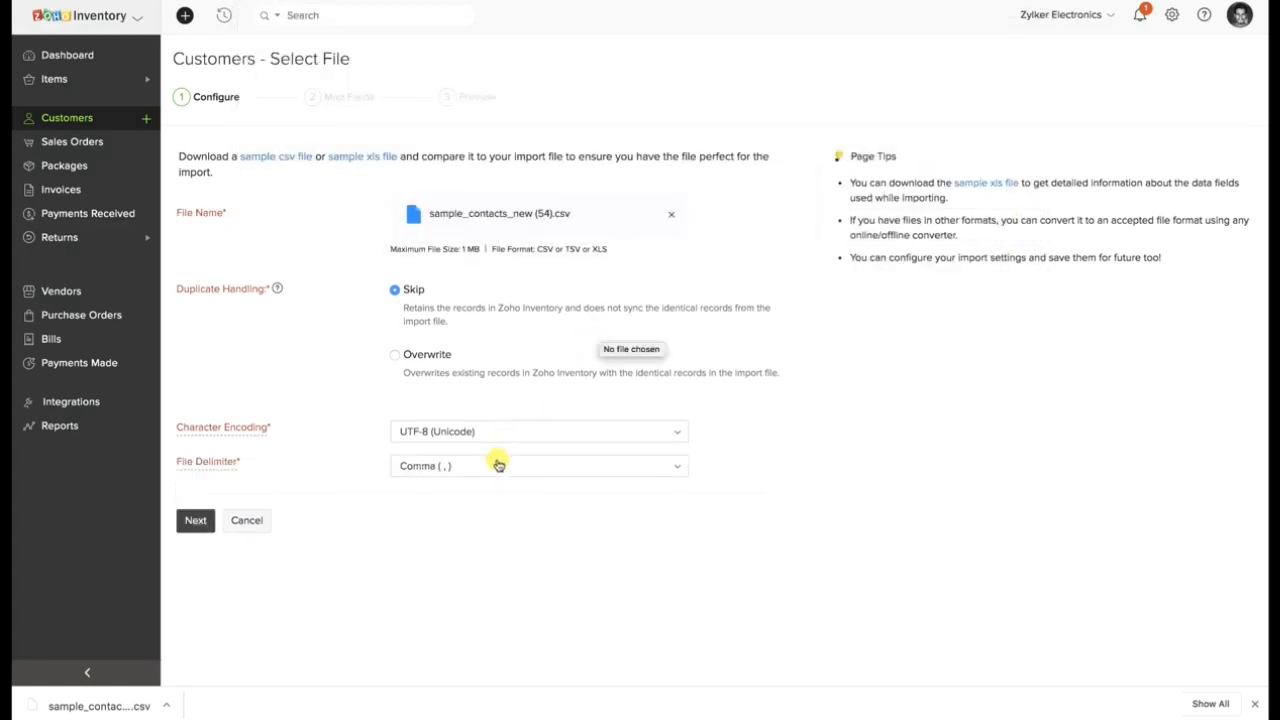
pyautogui.click(207, 521)
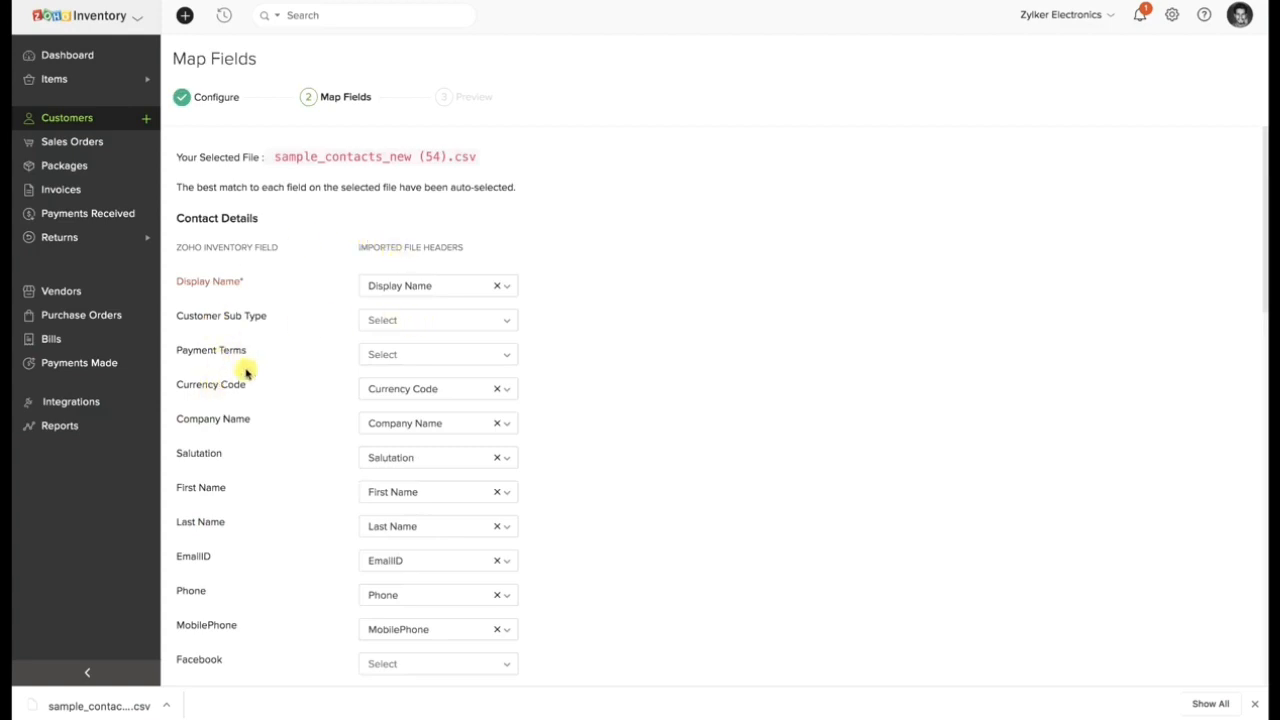
# Review the field mapping and the option to save the selections for future imports, and import the customers.
pyautogui.scroll(-6, 223, 509)
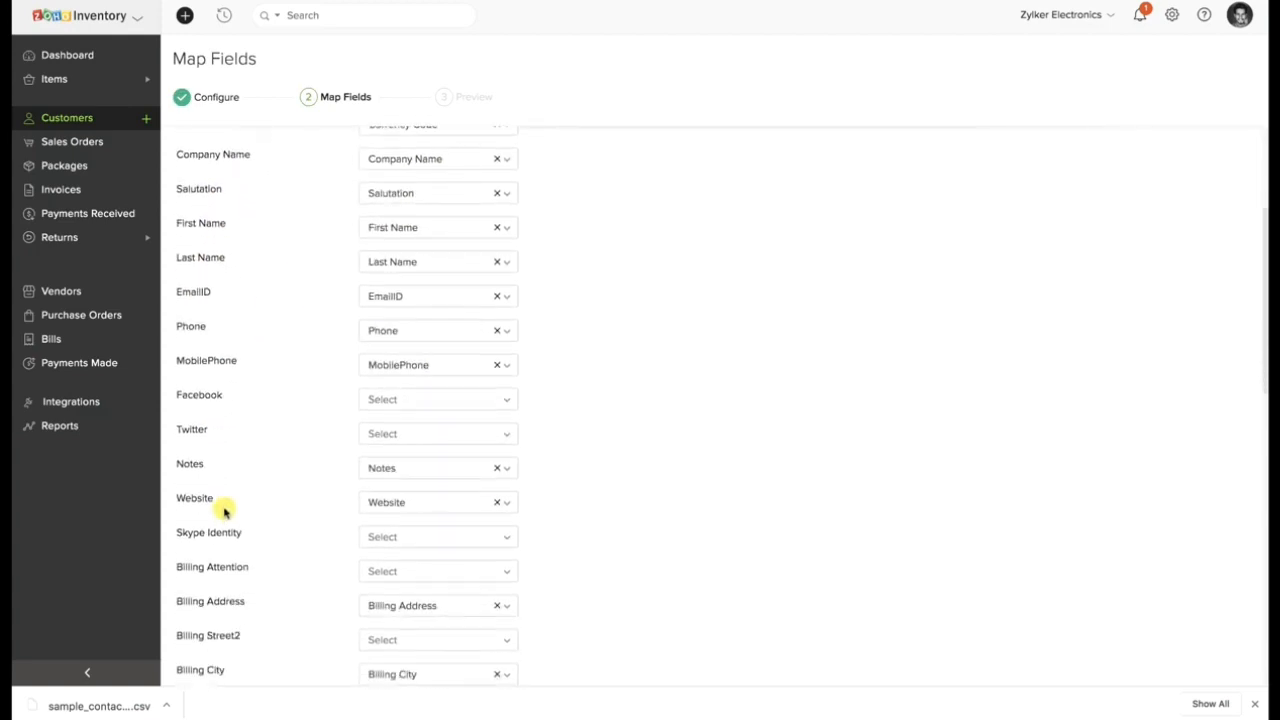
pyautogui.scroll(-6, 223, 509)
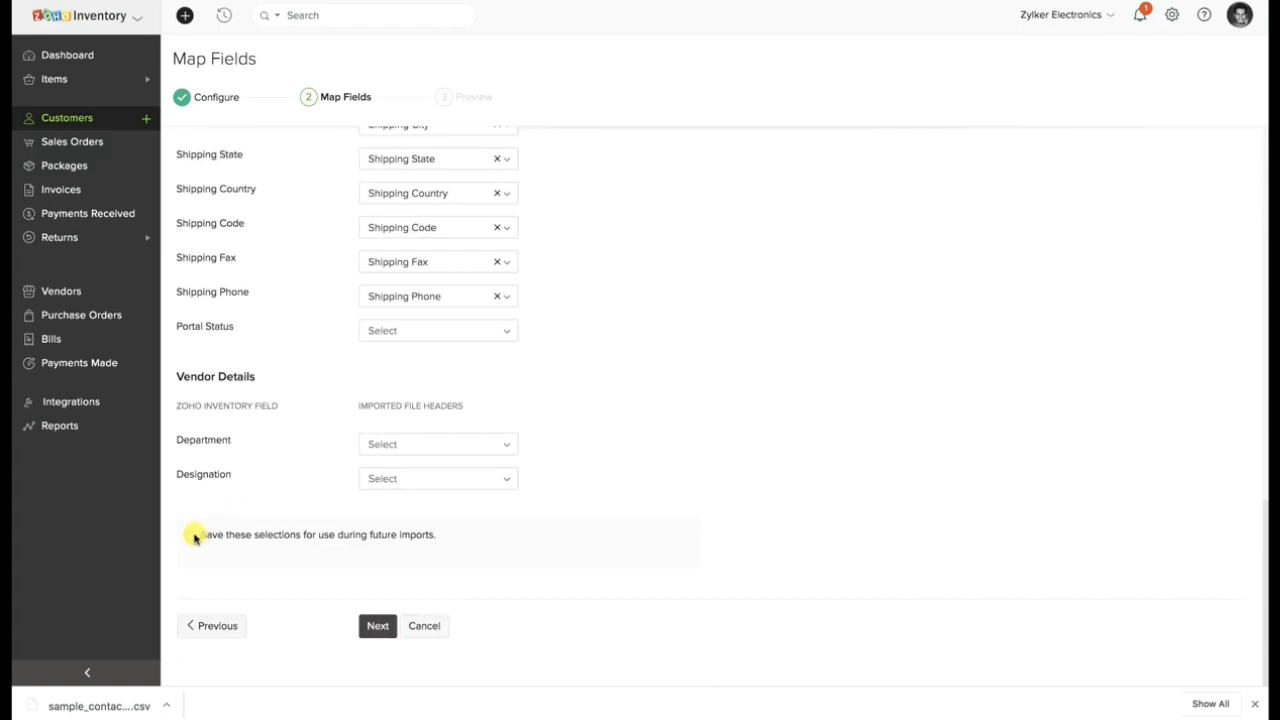
pyautogui.click(195, 536)
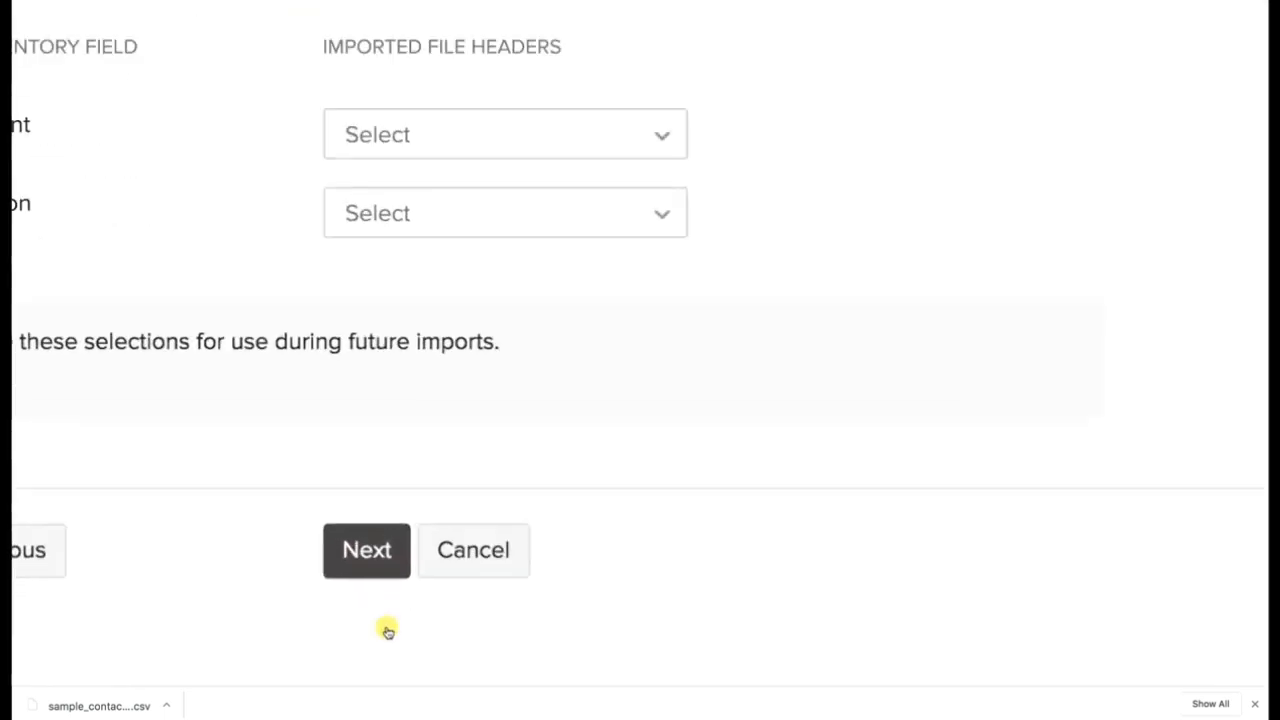
pyautogui.click(372, 630)
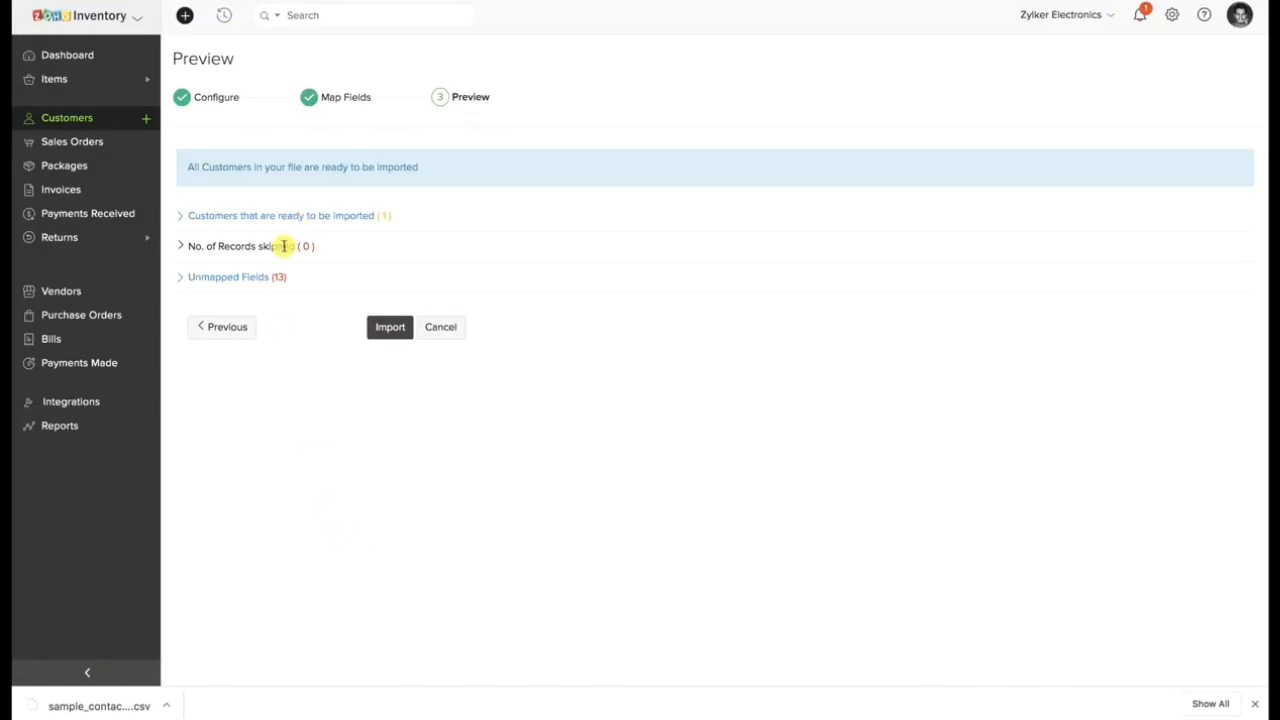
pyautogui.click(390, 328)
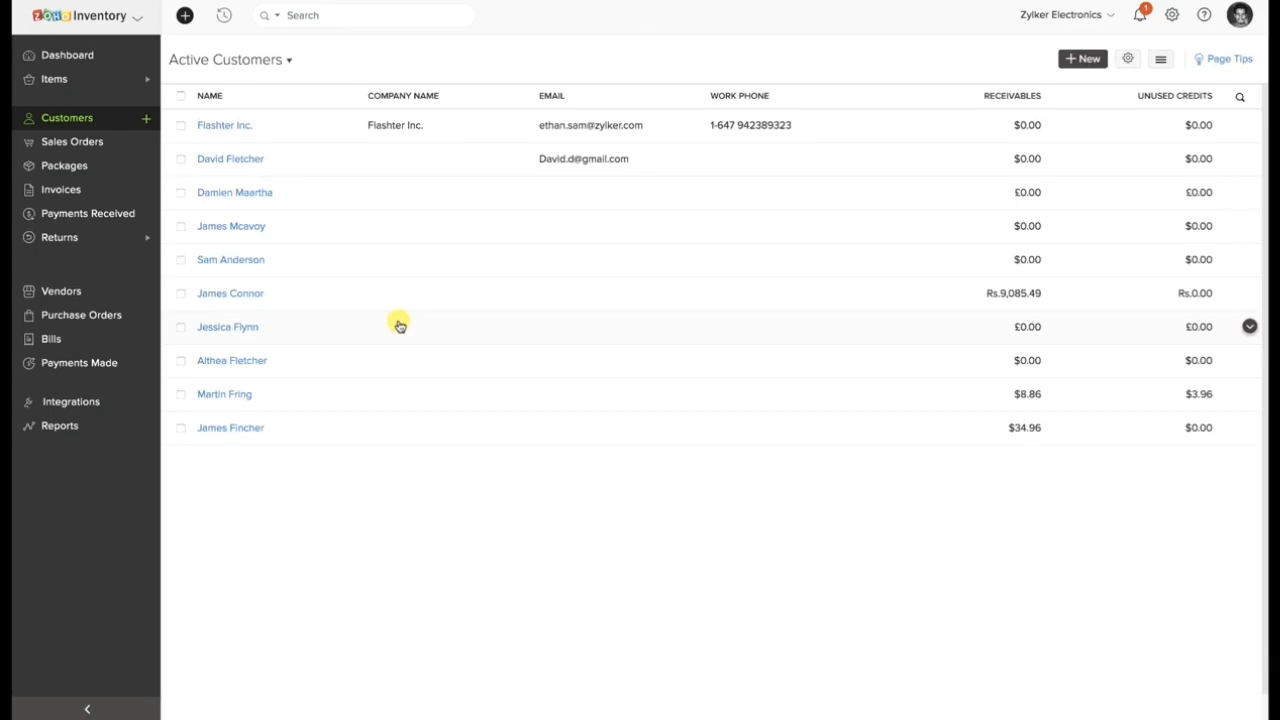
# Go through the dashboard to the active items list and show its sorting, import and export options.
pyautogui.click(104, 60)
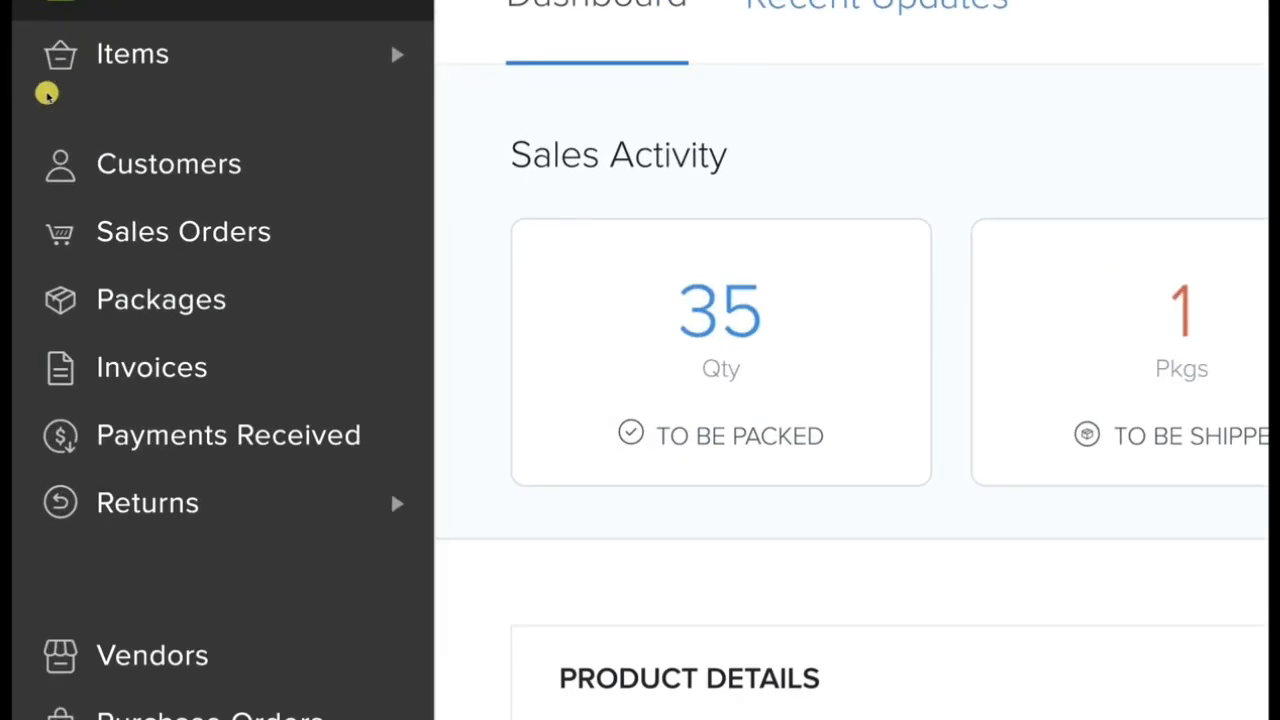
pyautogui.click(167, 53)
pyautogui.click(131, 200)
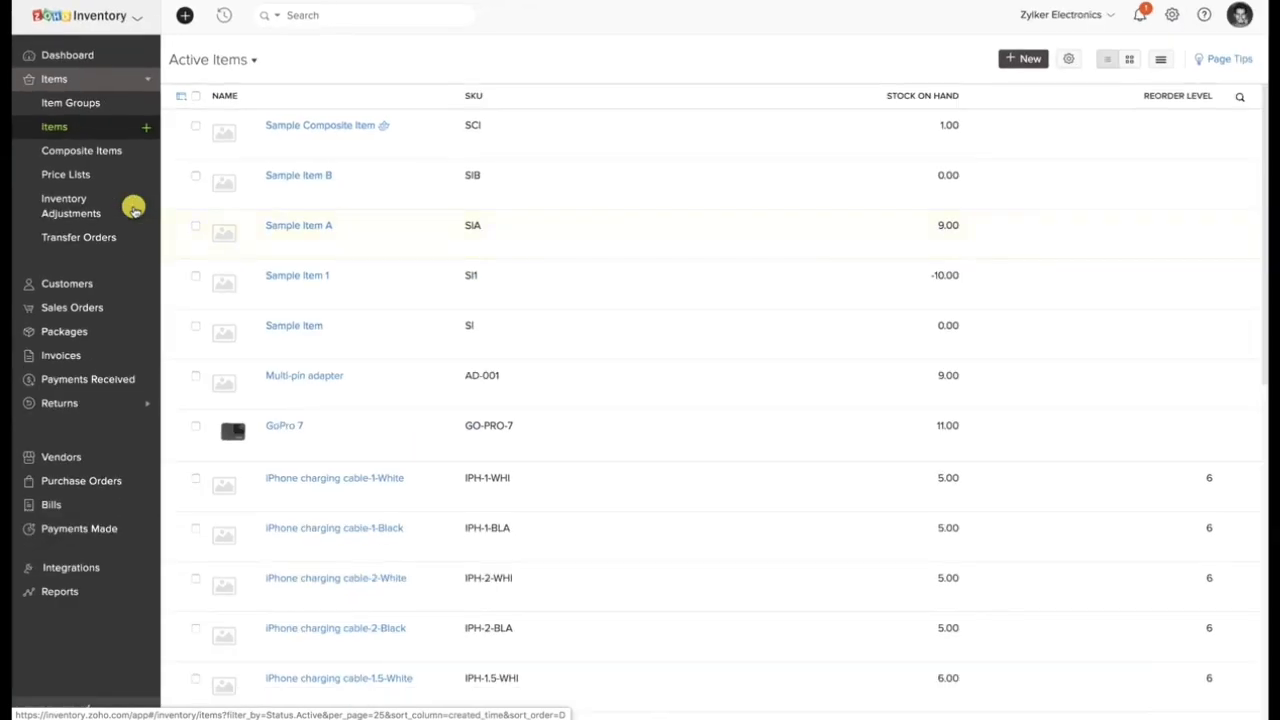
pyautogui.click(1161, 62)
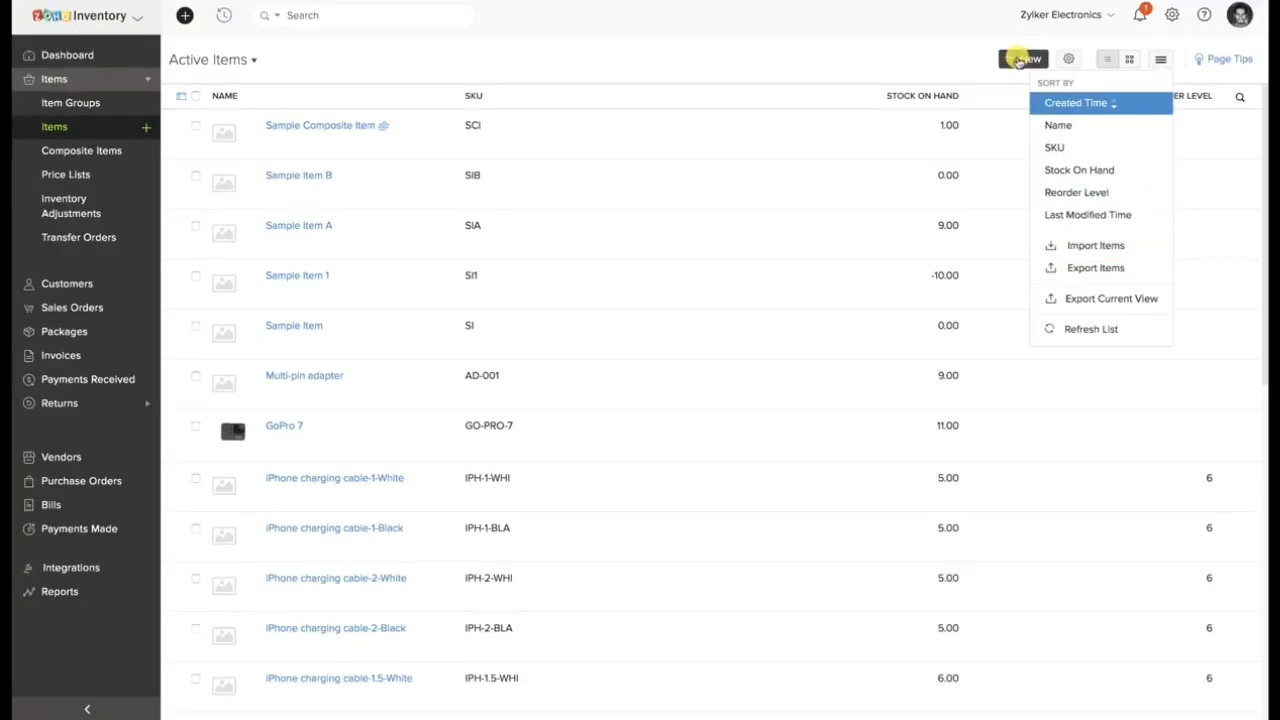
# Start a new item named SAMPLE ITEM C with the SKU SIC.
pyautogui.click(1020, 60)
pyautogui.click(449, 146)
pyautogui.write('SAM')
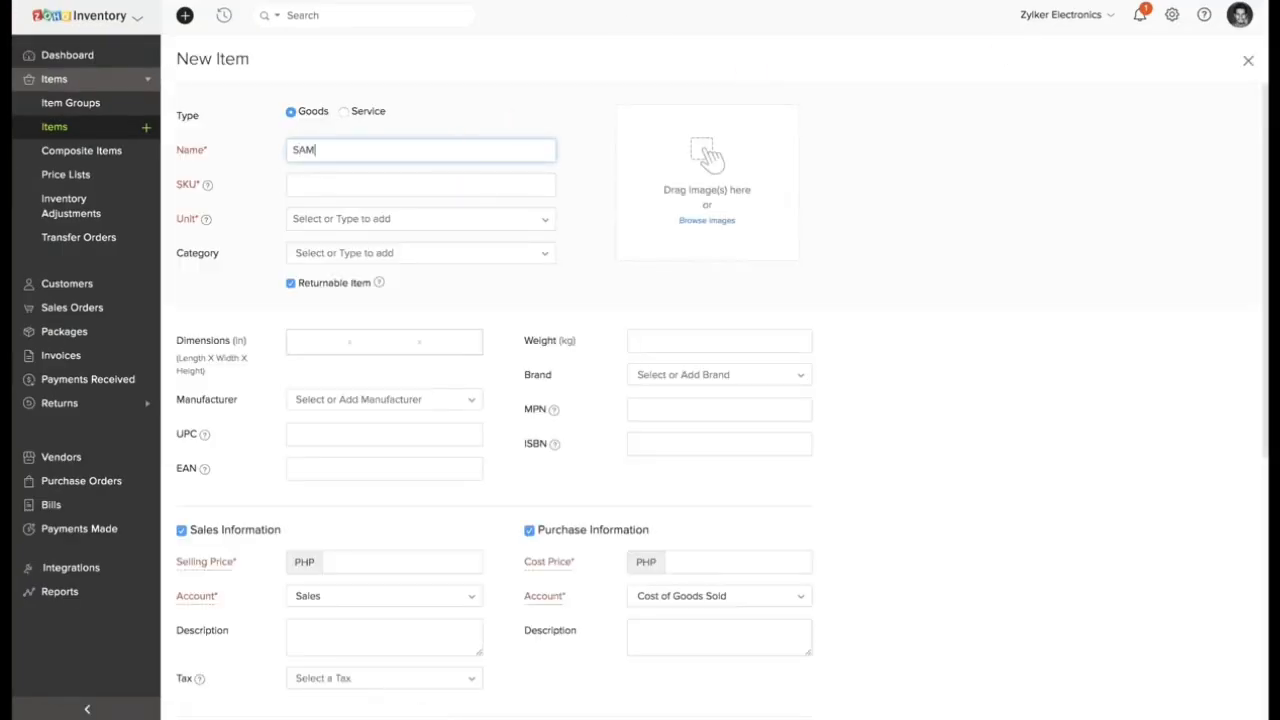
pyautogui.write('PLE ITEM C')
pyautogui.click(346, 185)
pyautogui.write('SIC')
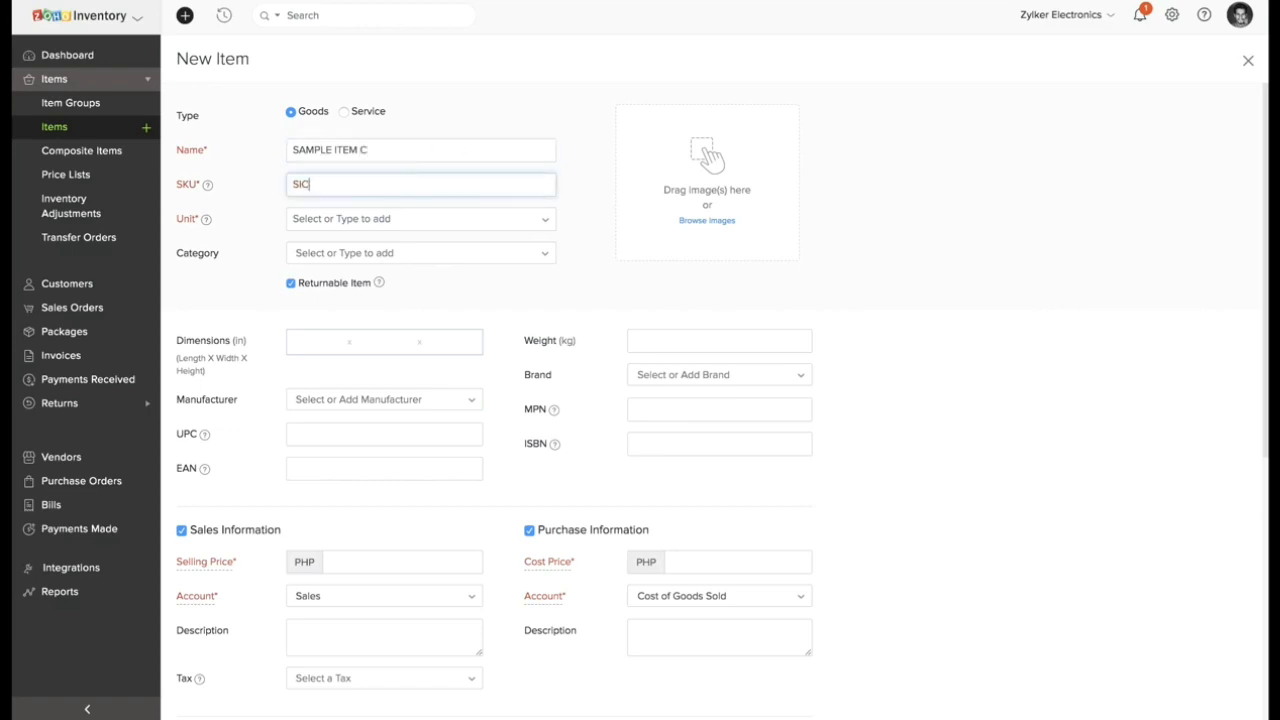
# Set the new item's unit to box and its category to Storage Devices.
pyautogui.click(350, 218)
pyautogui.click(337, 243)
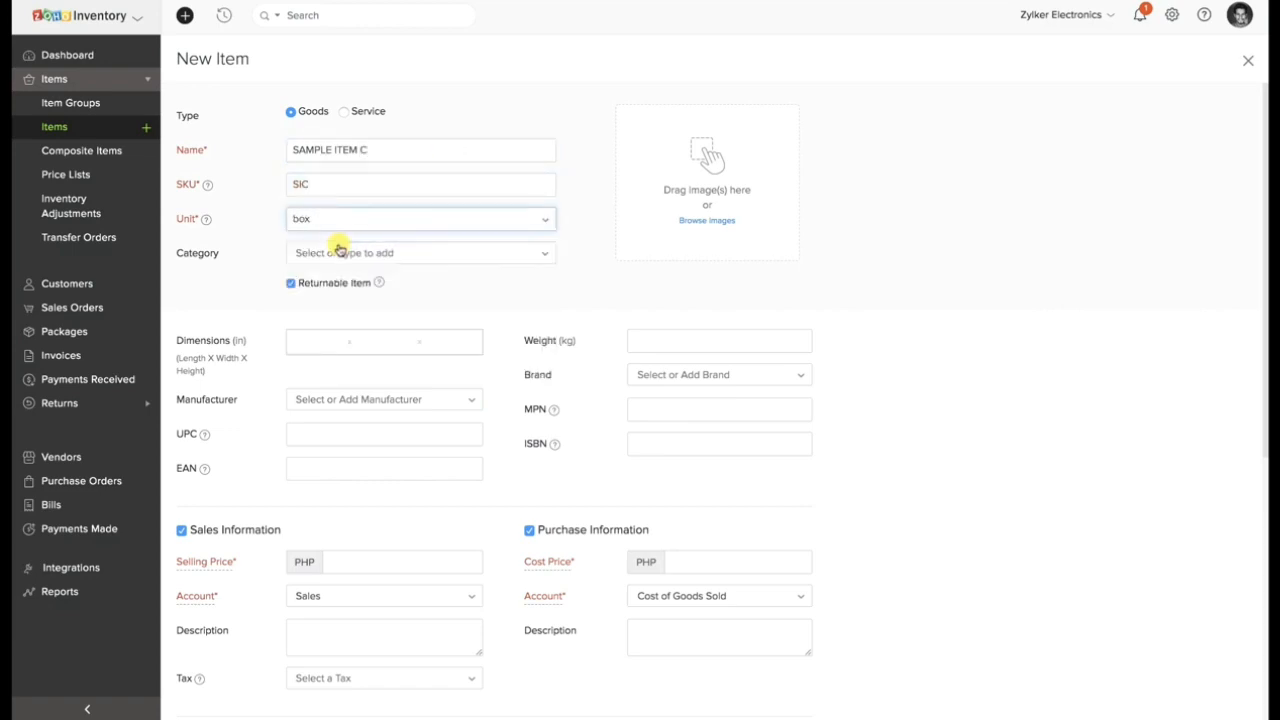
pyautogui.click(337, 253)
pyautogui.click(335, 332)
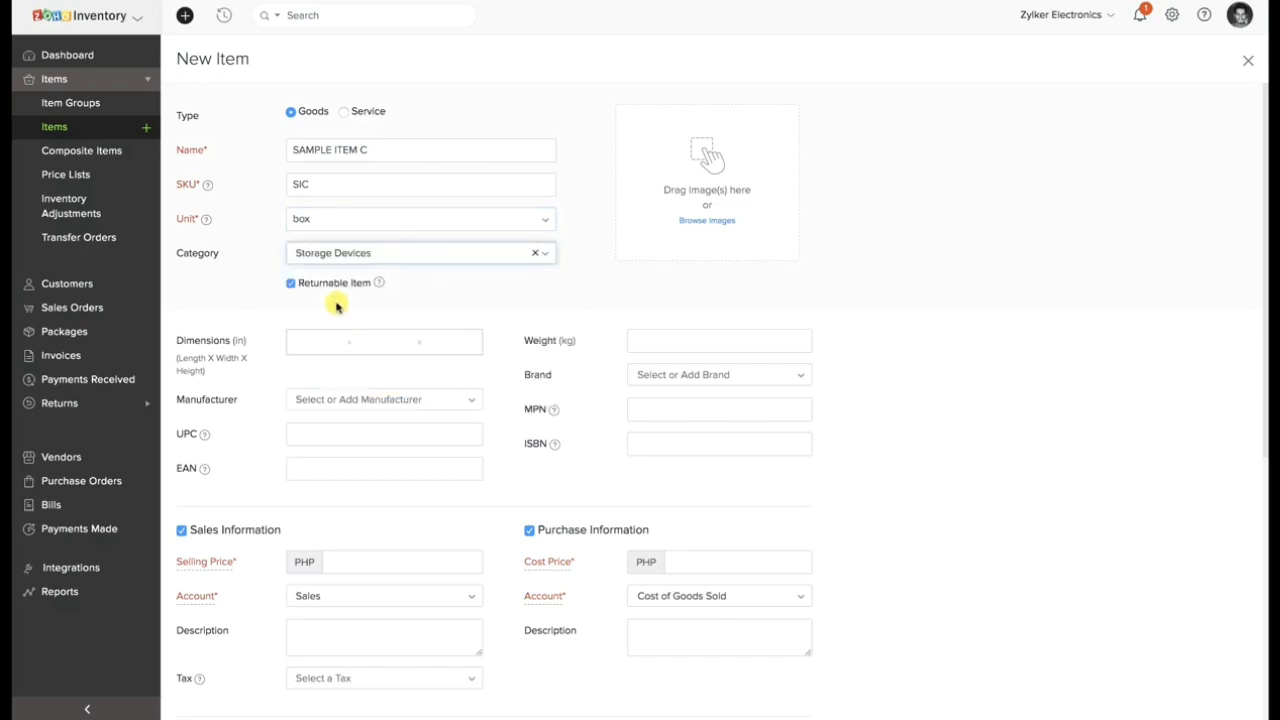
# Set the item's reorder point to 30 and its inventory account to Finished Goods.
pyautogui.scroll(-1, 337, 306)
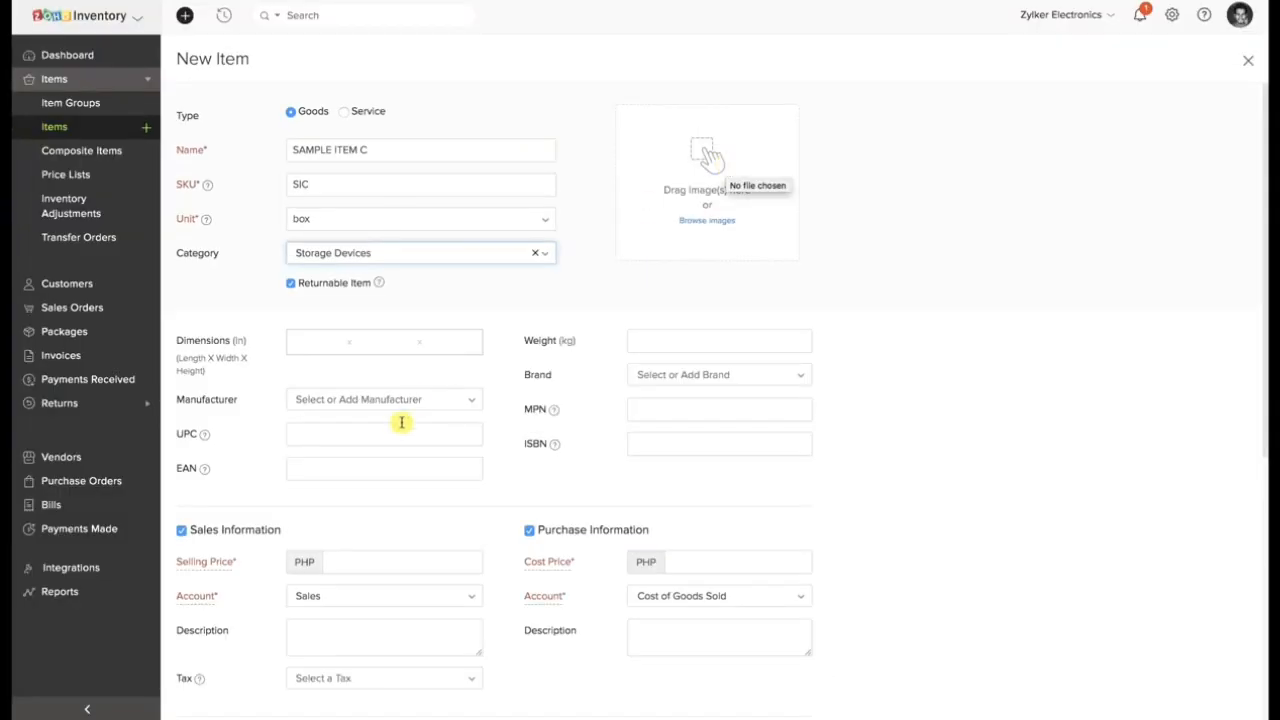
pyautogui.scroll(-3, 401, 422)
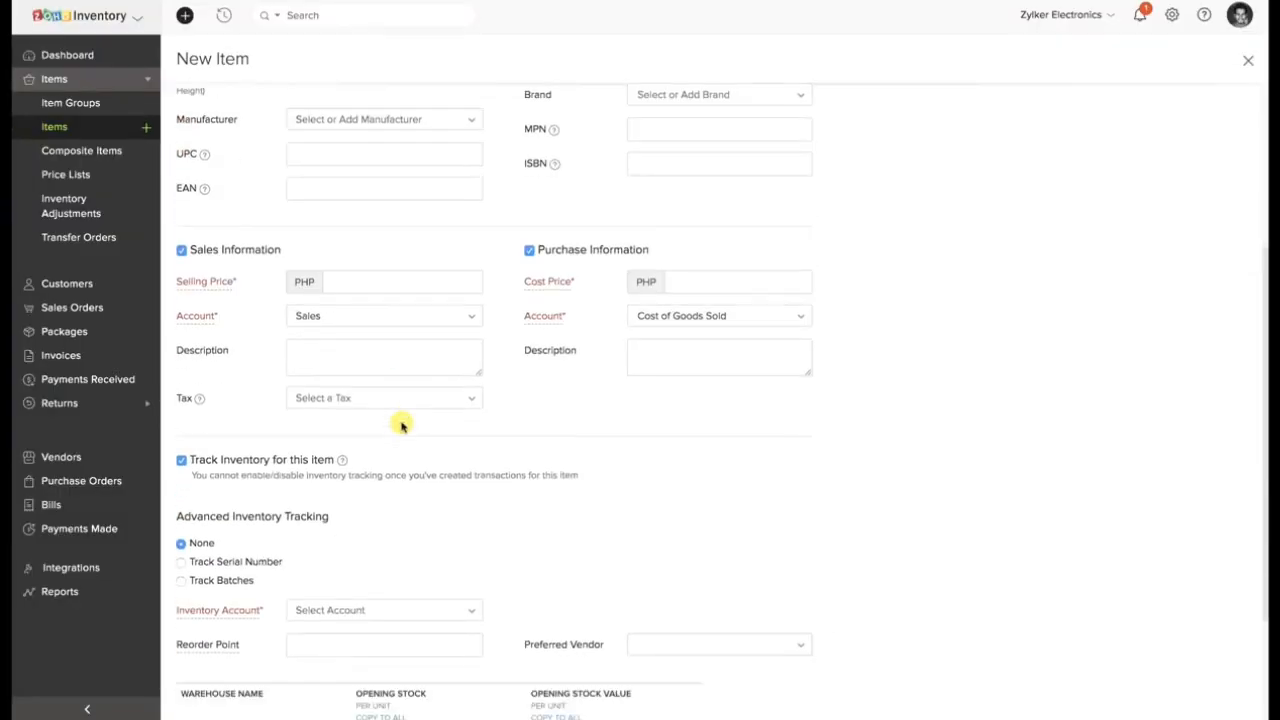
pyautogui.scroll(-2, 391, 560)
pyautogui.click(382, 511)
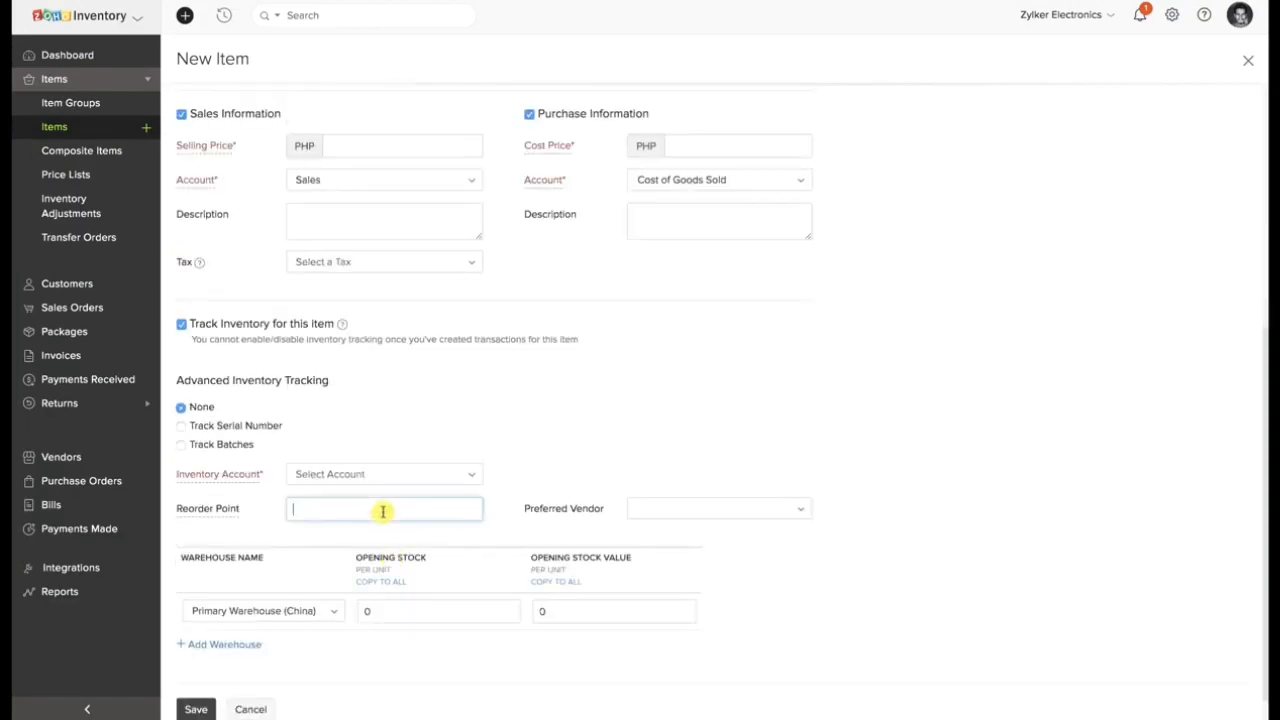
pyautogui.write('30')
pyautogui.click(379, 539)
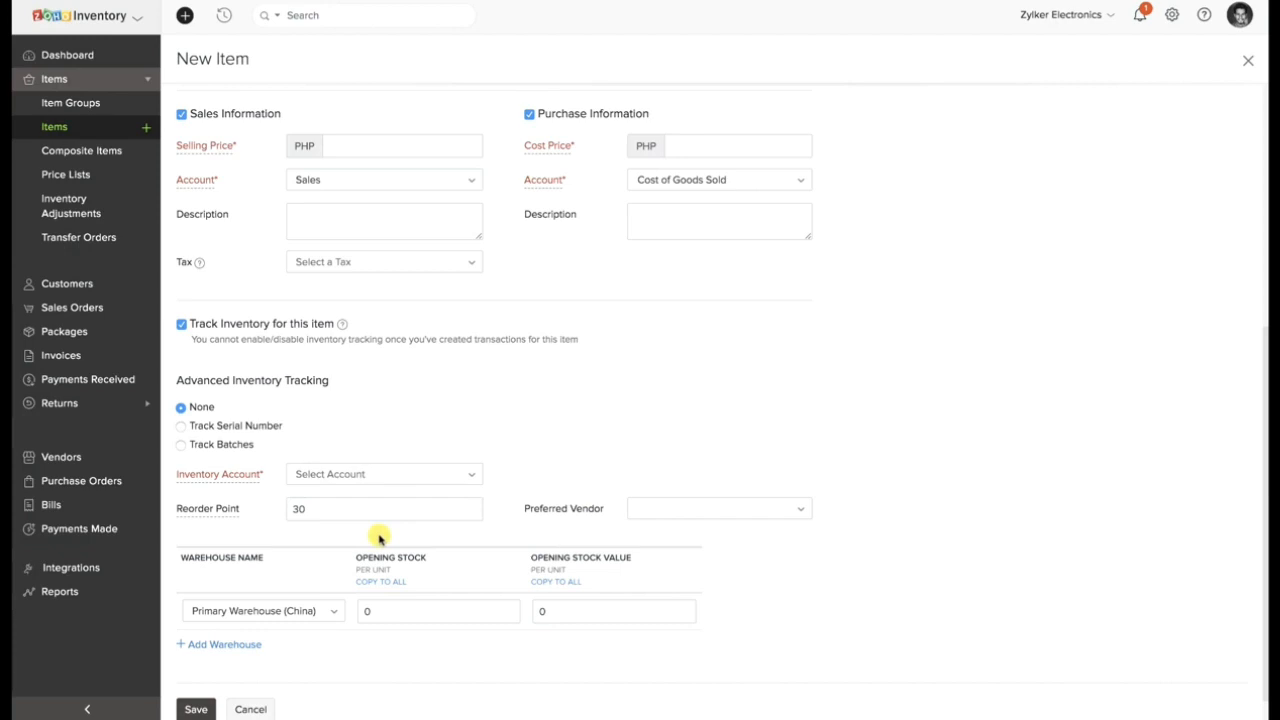
pyautogui.click(385, 475)
pyautogui.click(366, 551)
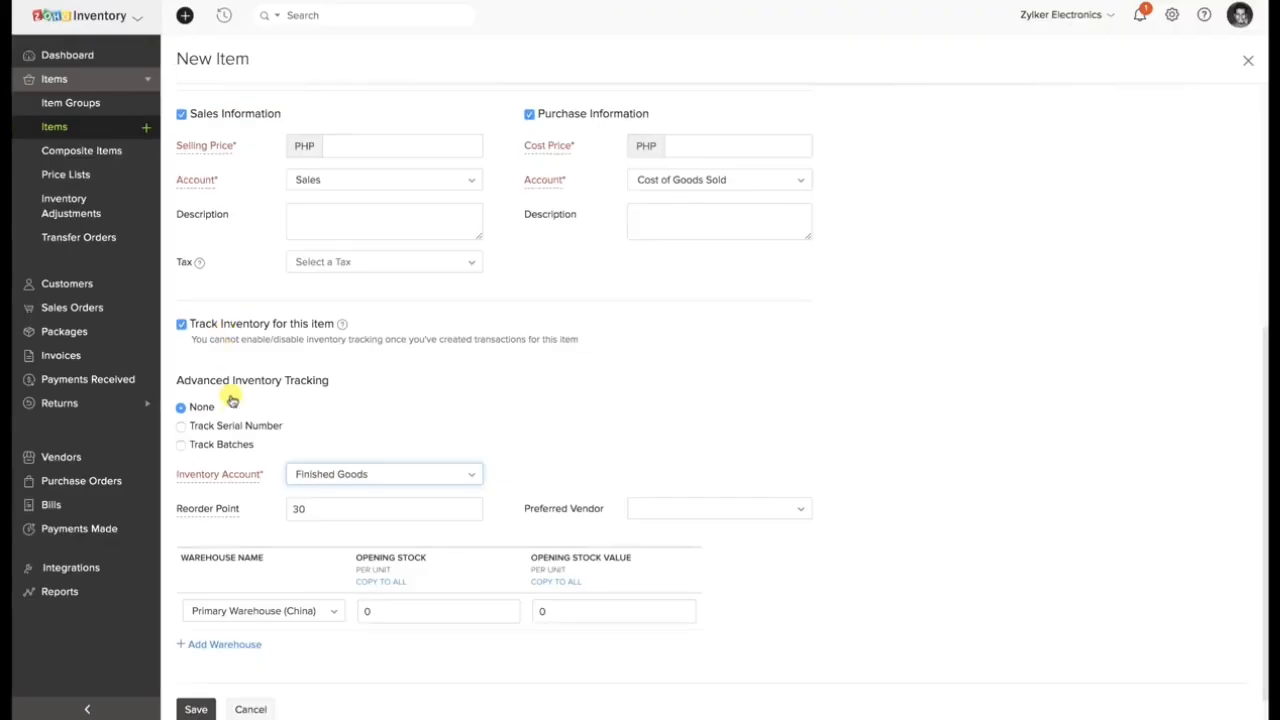
# Examine the Track Serial Number and Track Batches options under advanced inventory tracking.
pyautogui.scroll(-1, 232, 410)
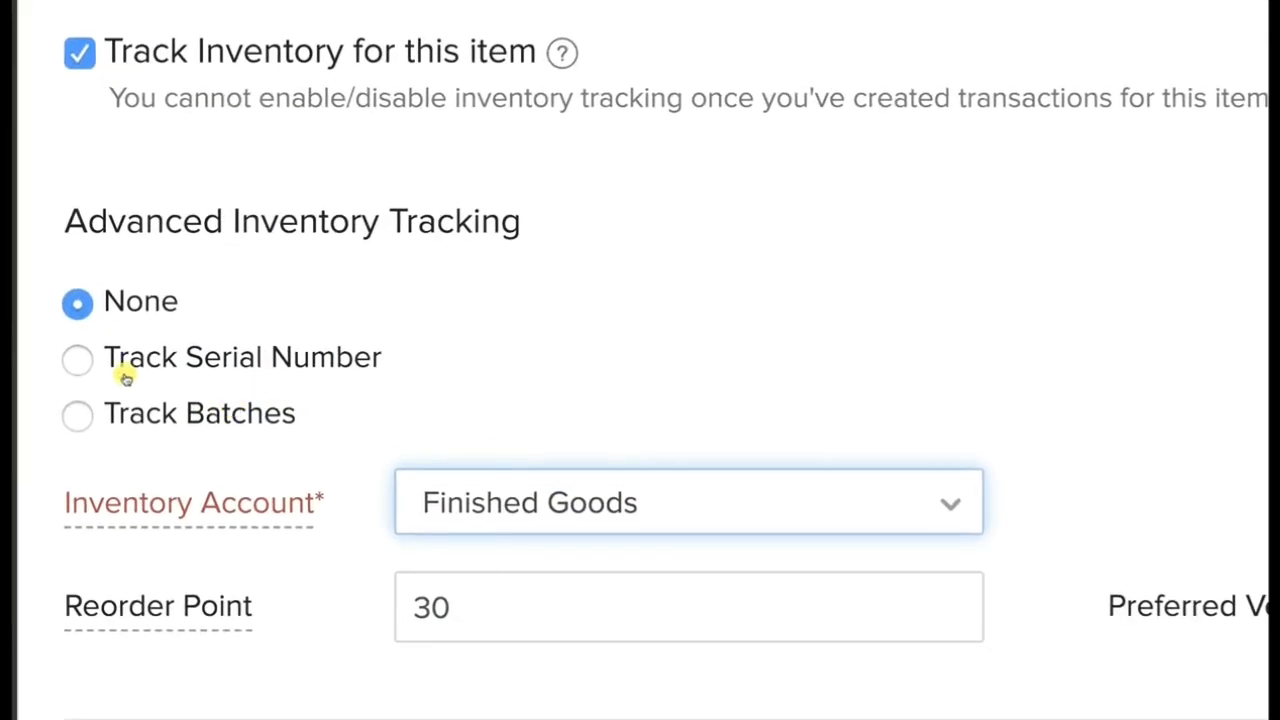
pyautogui.moveTo(105, 360); pyautogui.dragTo(371, 362)
pyautogui.moveTo(126, 414); pyautogui.dragTo(306, 417)
pyautogui.click(374, 413)
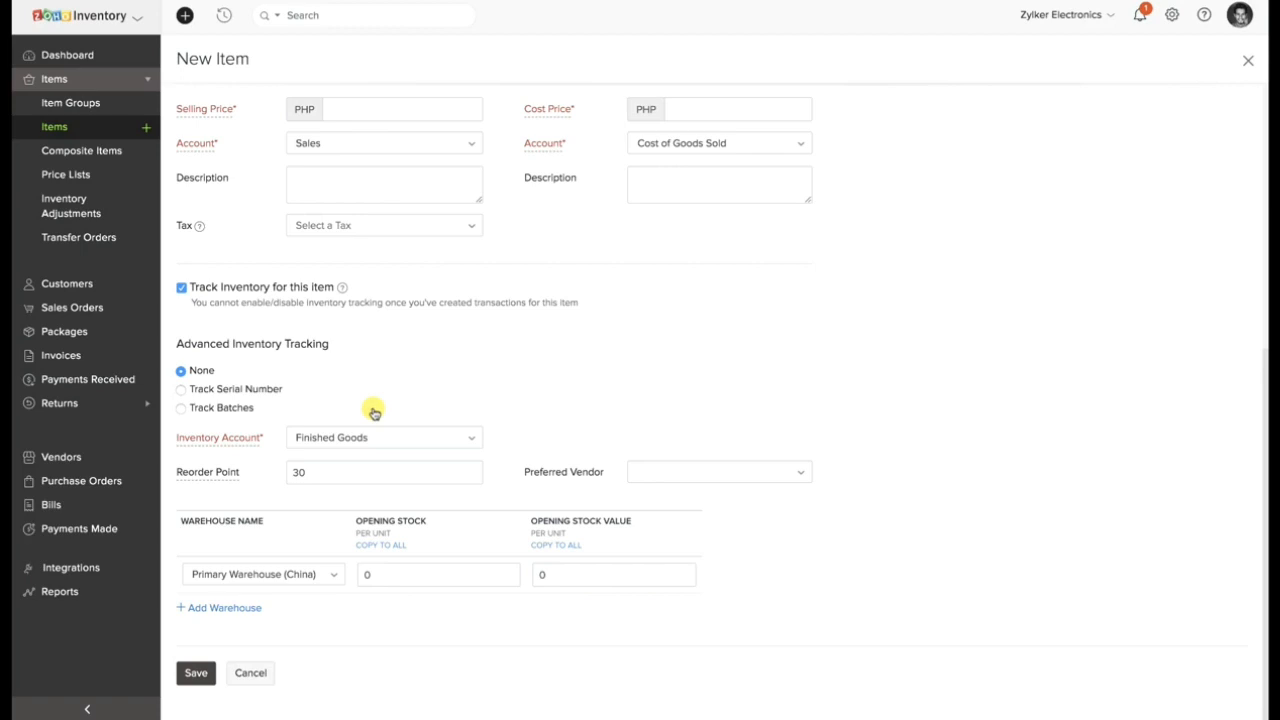
# Set the item's selling price to PHP 100 and its cost price to PHP 50.
pyautogui.write('100')
pyautogui.press('Tab')
pyautogui.write('50')
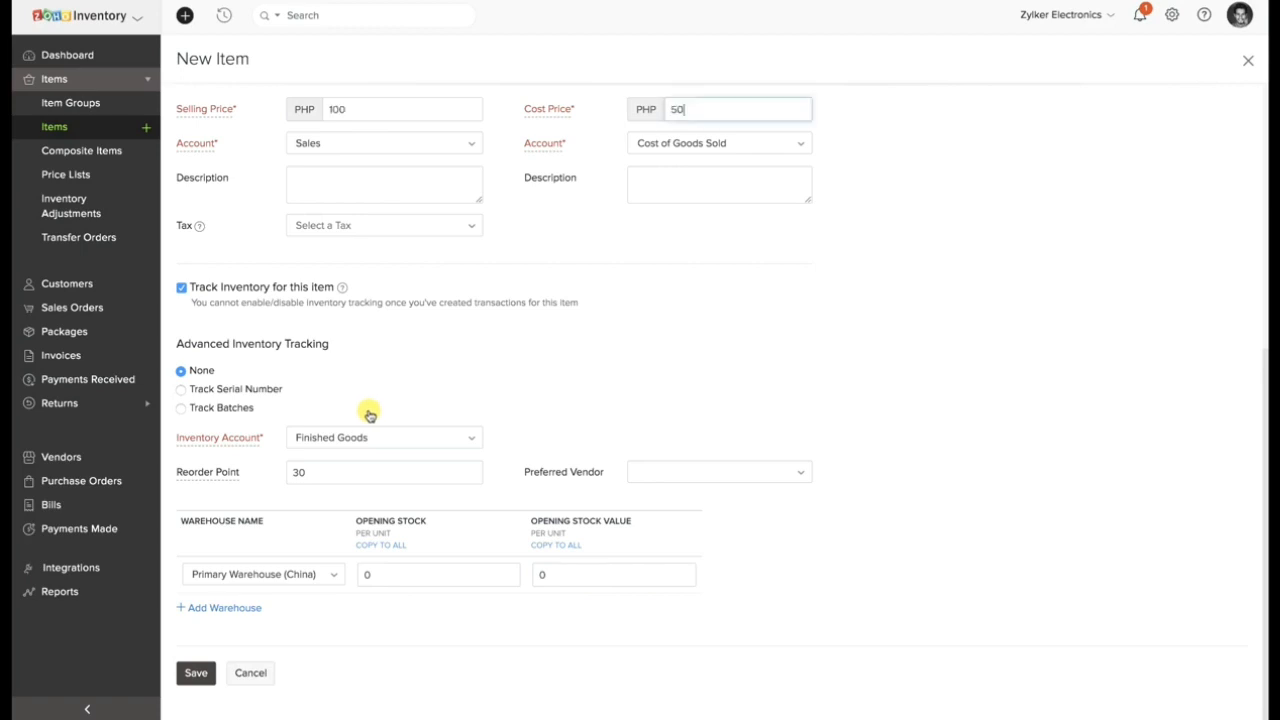
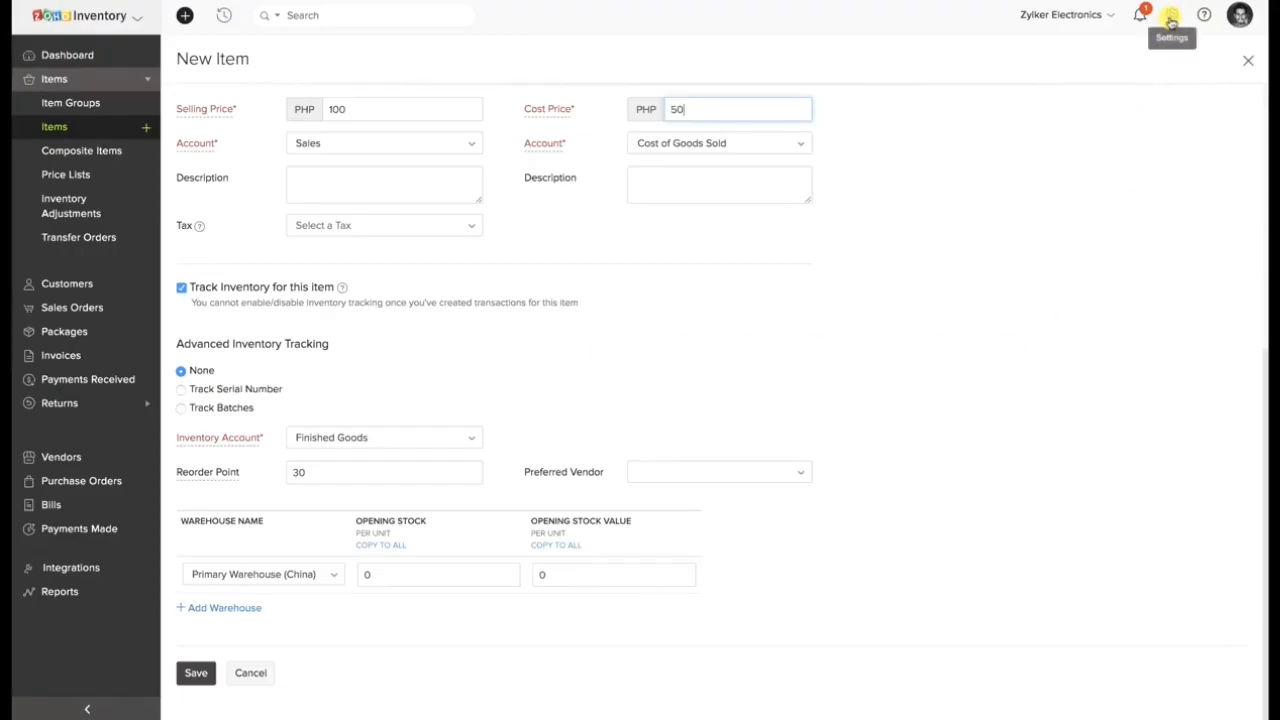
# Leave the unsaved item for the Items preferences, review the serial number and batch tracking options, and save the preferences.
pyautogui.click(1173, 16)
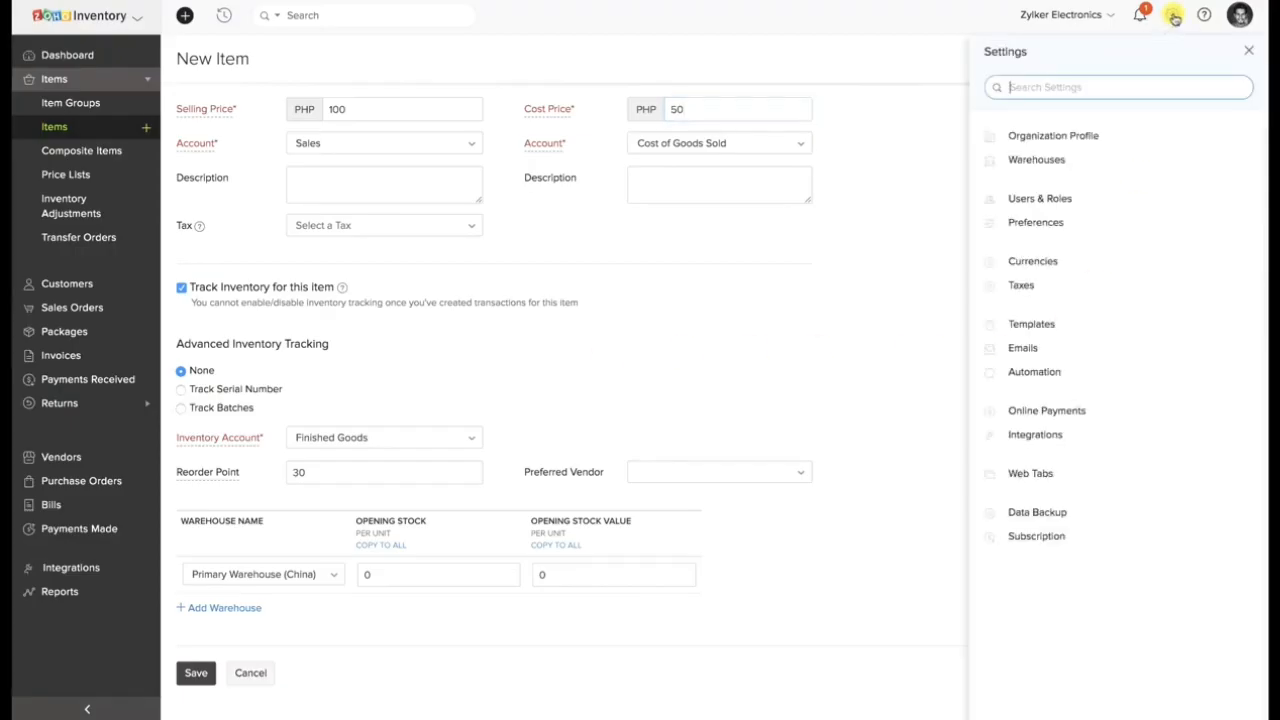
pyautogui.click(1118, 220)
pyautogui.click(694, 50)
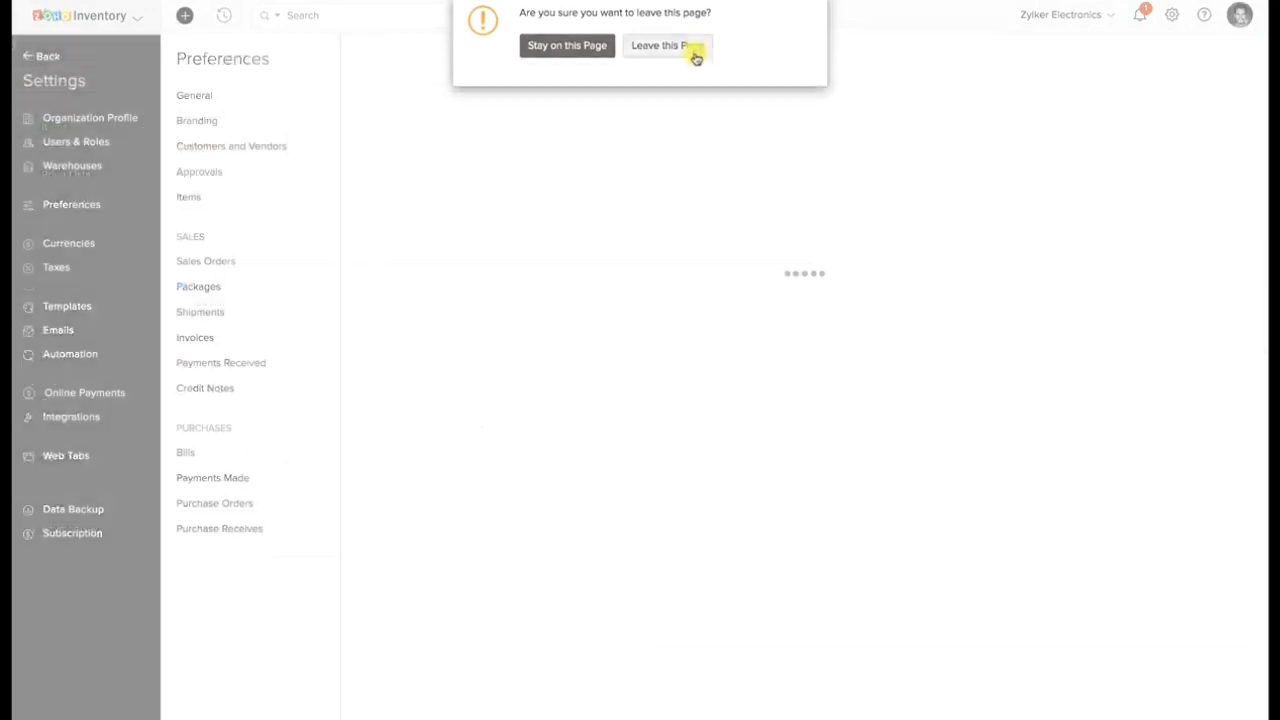
pyautogui.click(192, 202)
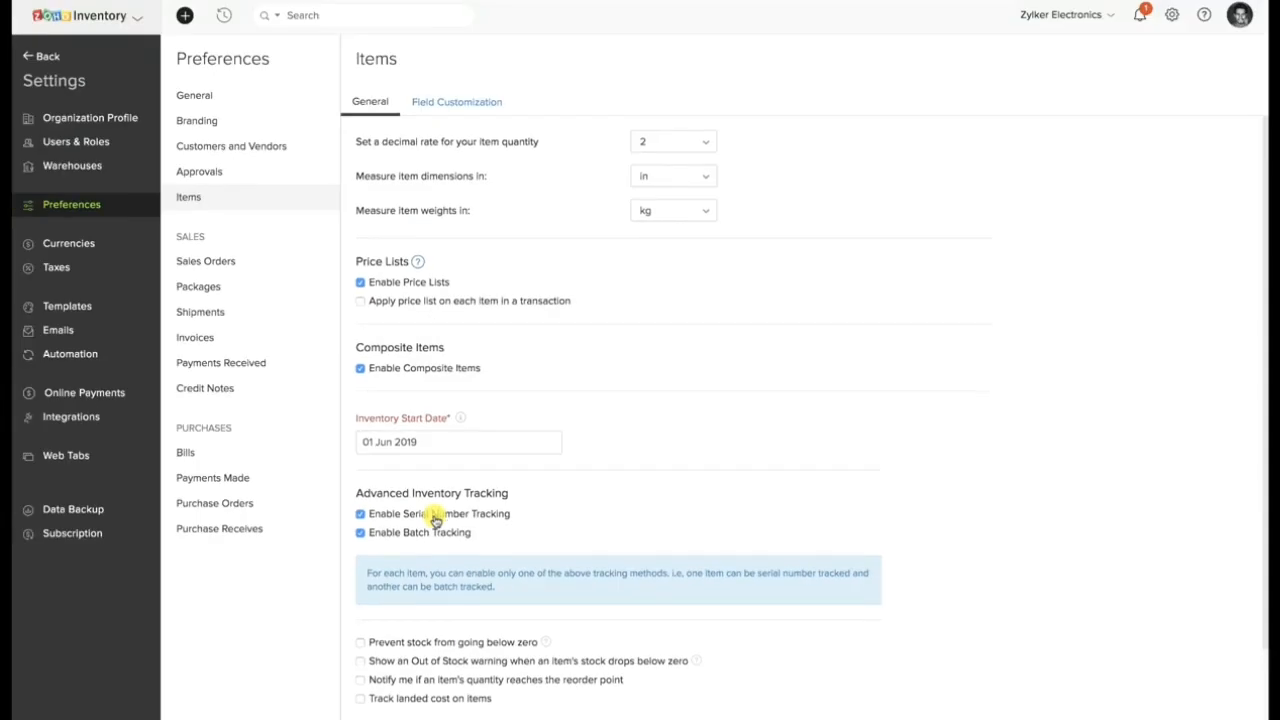
pyautogui.scroll(-2, 435, 518)
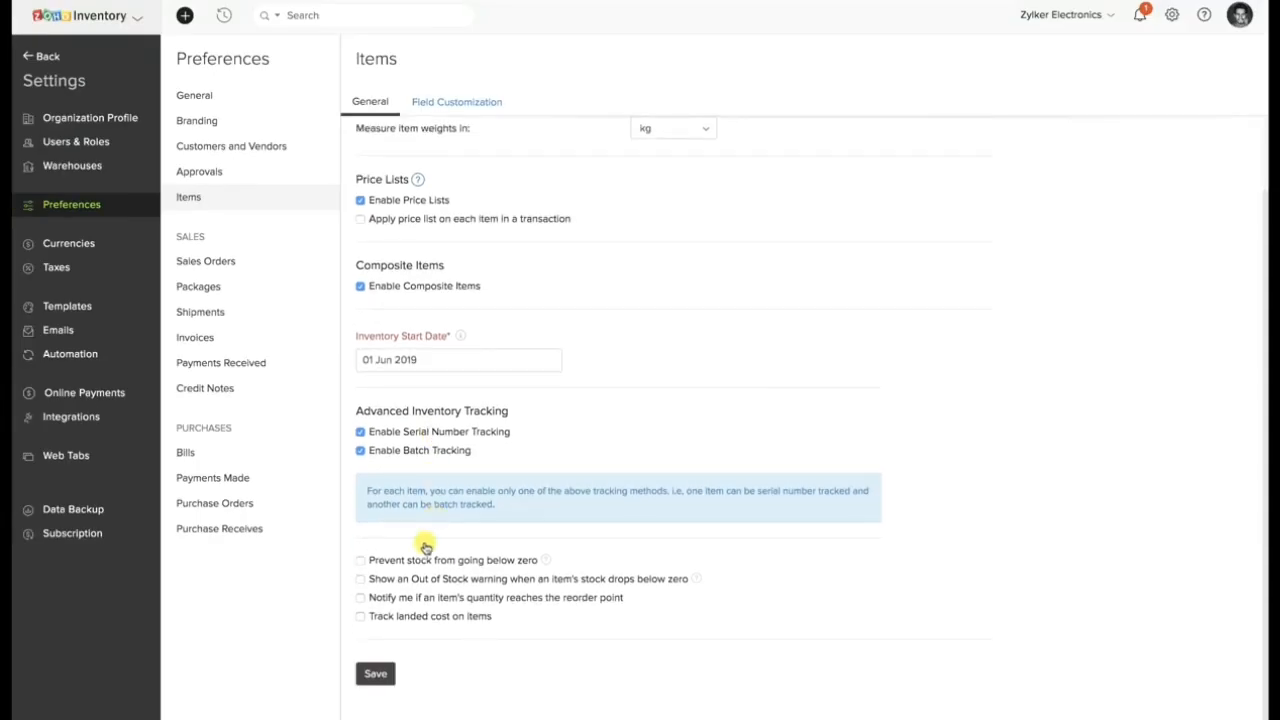
pyautogui.click(376, 673)
# Start a new item named SAMPLE SERIAL ITEM with SKU SSI1 and box as its unit.
pyautogui.click(45, 53)
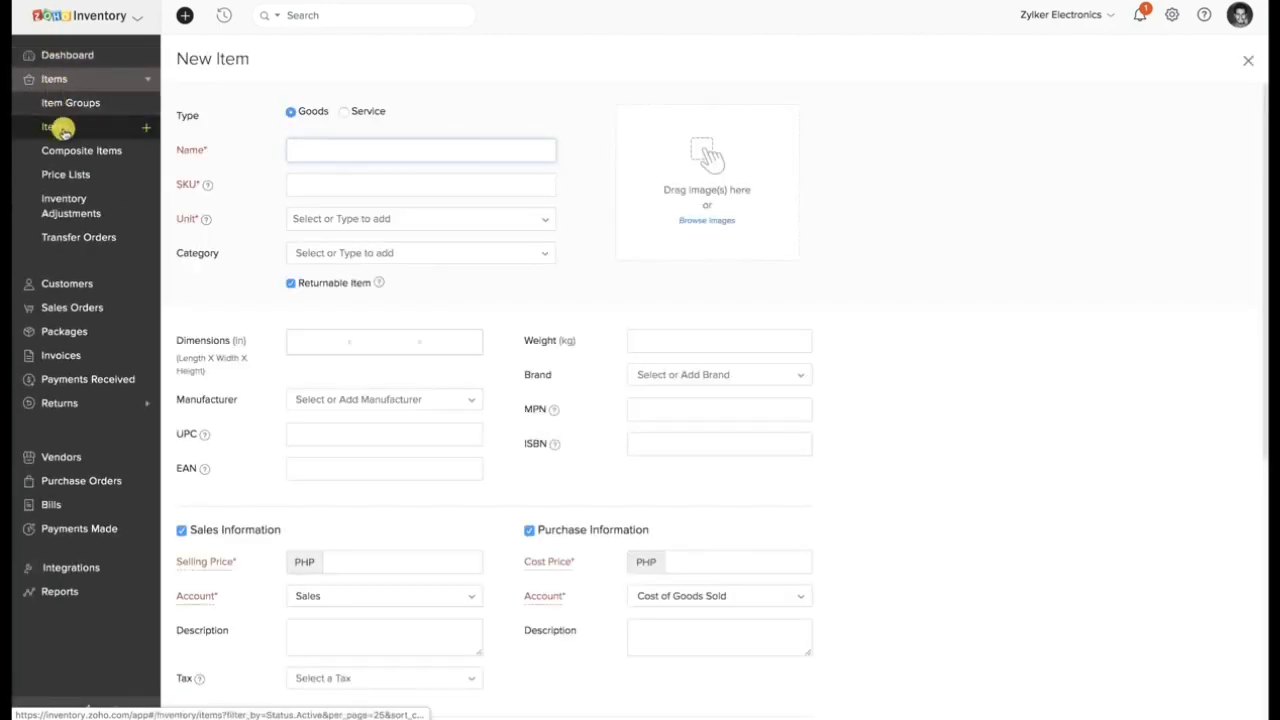
pyautogui.click(332, 149)
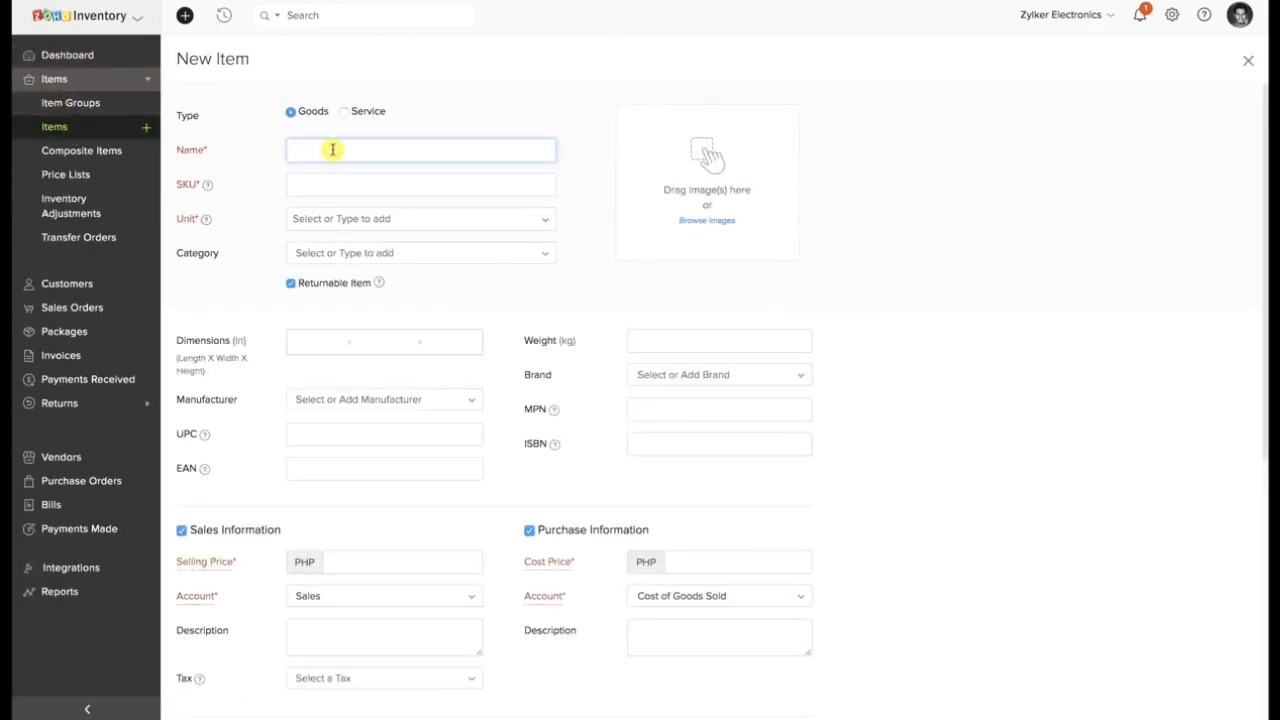
pyautogui.write('SAMPLE SERIAL ITEM')
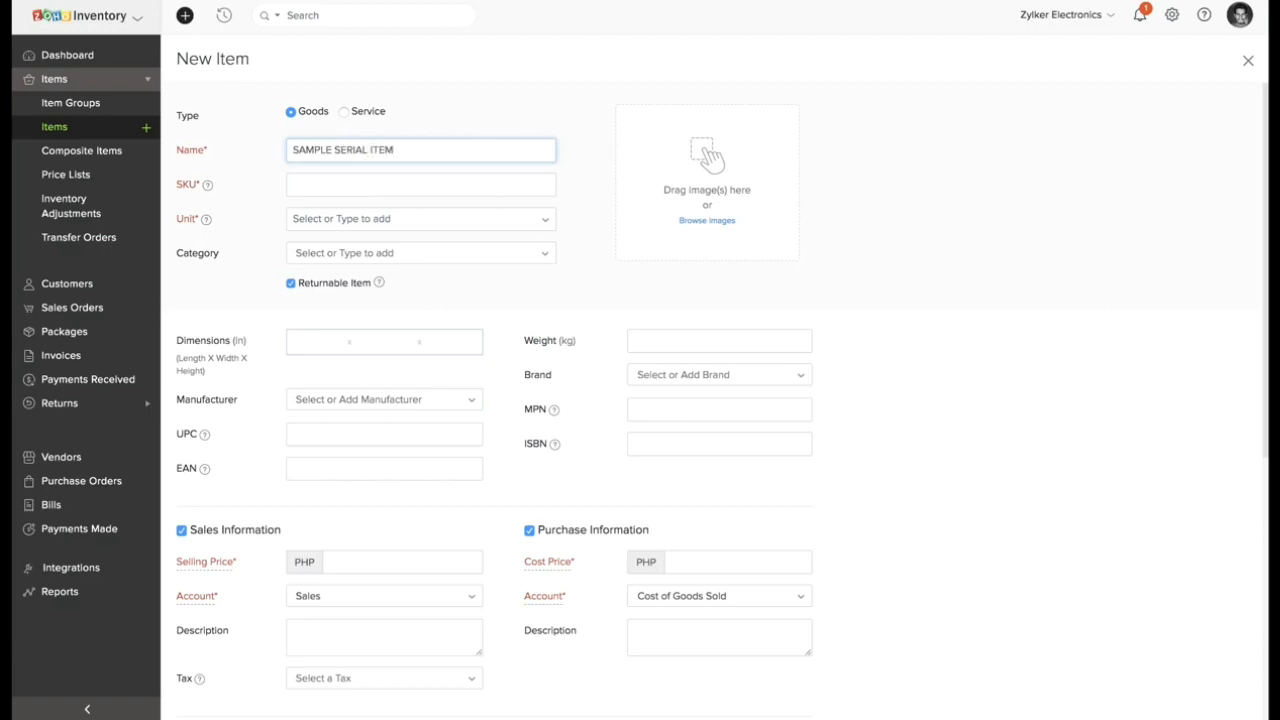
pyautogui.click(334, 178)
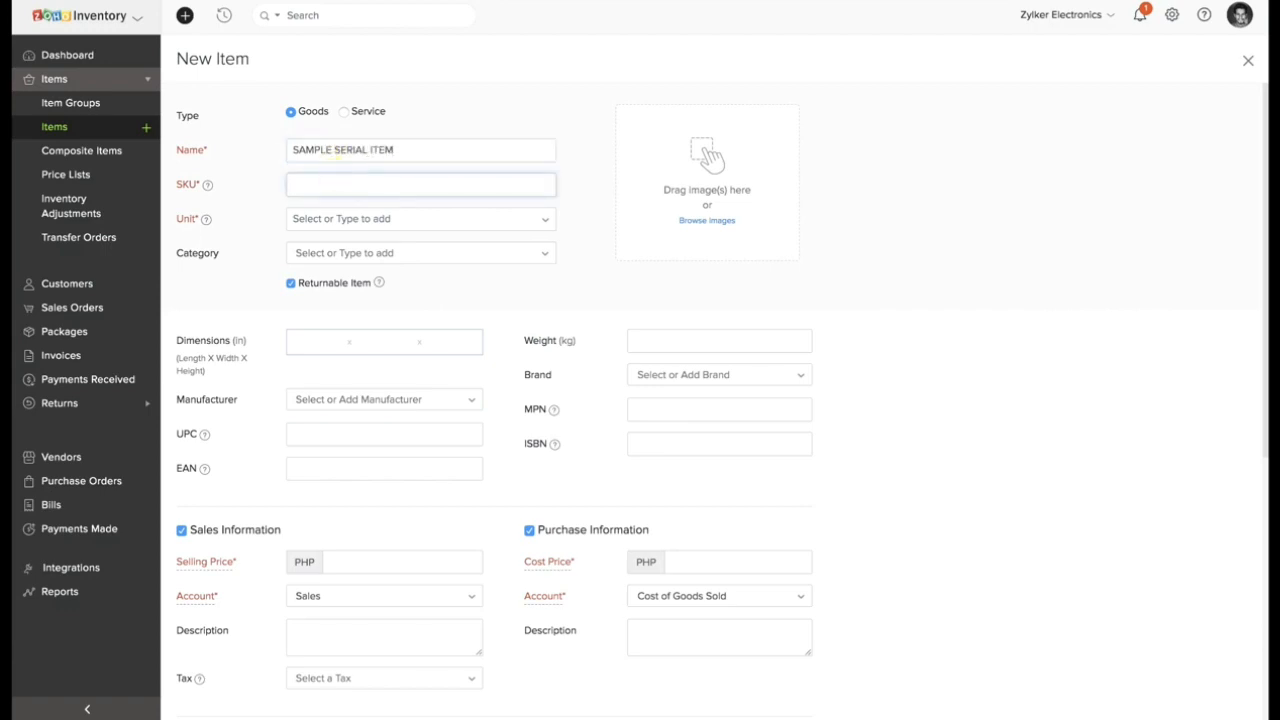
pyautogui.write('SSI1')
pyautogui.click(349, 219)
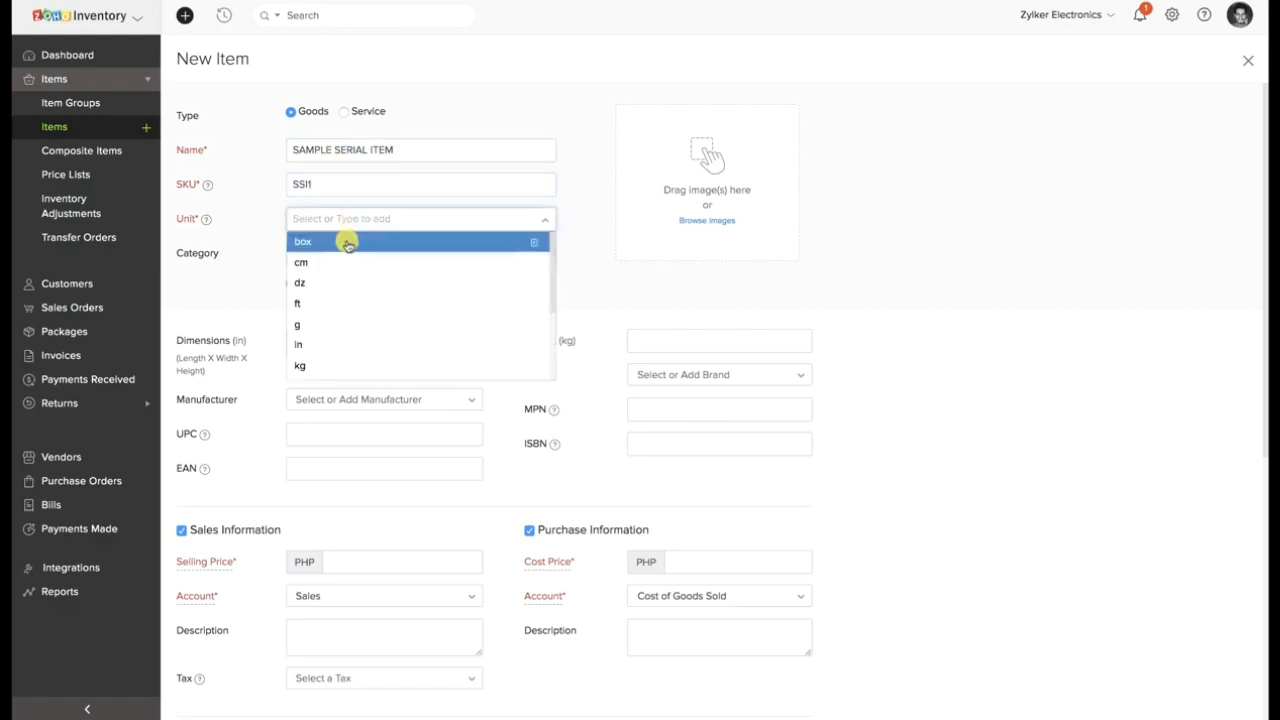
pyautogui.click(342, 254)
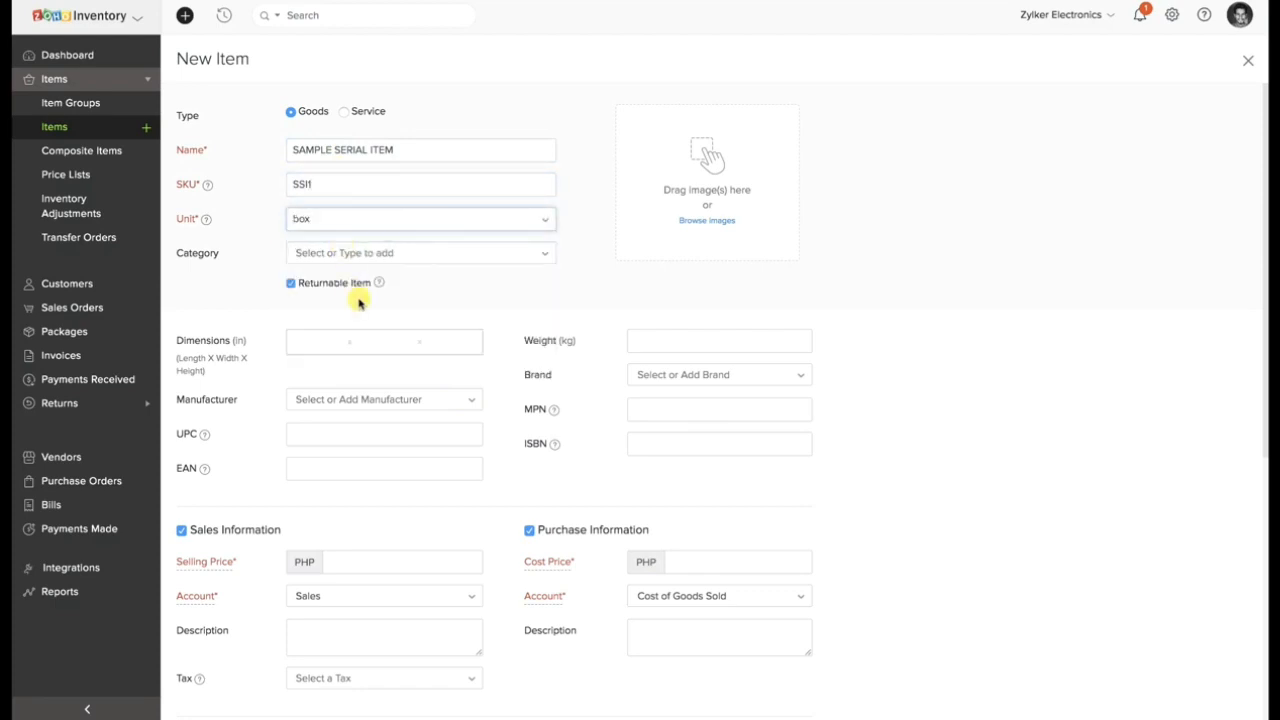
# Turn on serial number tracking for the item and set its Primary Warehouse (China) opening stock to 2.
pyautogui.scroll(-2, 358, 300)
pyautogui.scroll(-3, 358, 300)
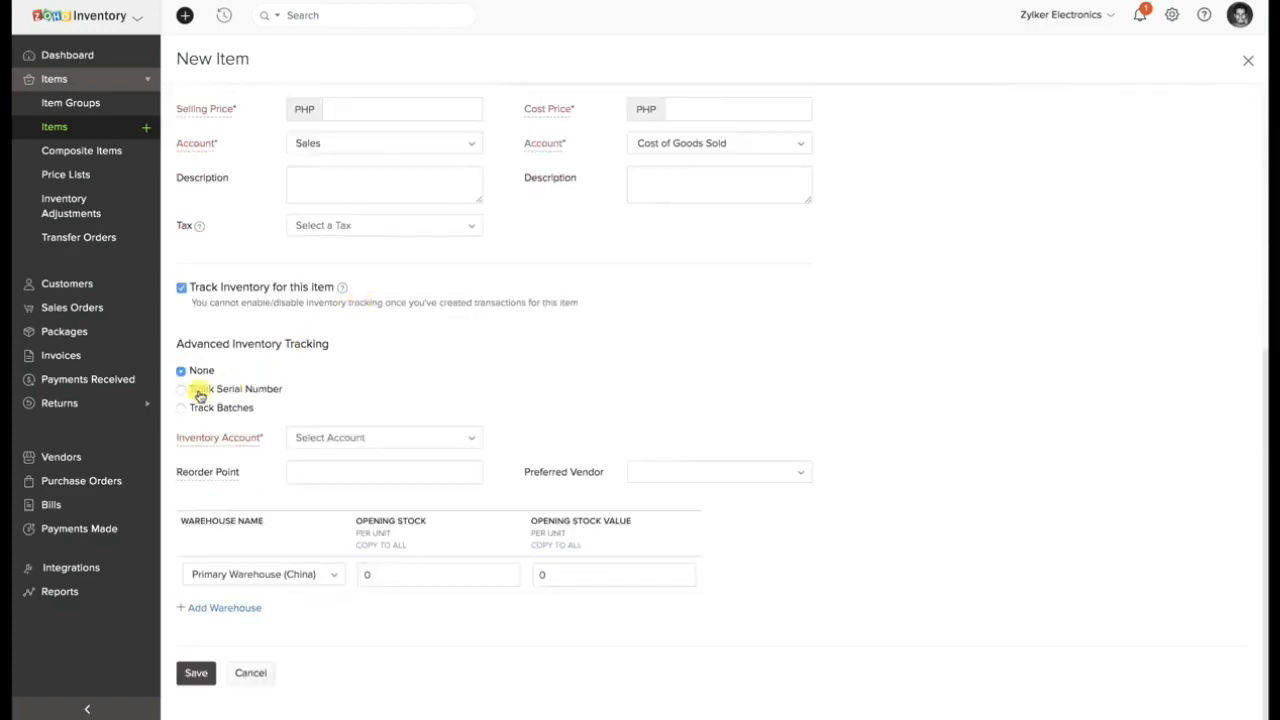
pyautogui.click(181, 390)
pyautogui.click(362, 574)
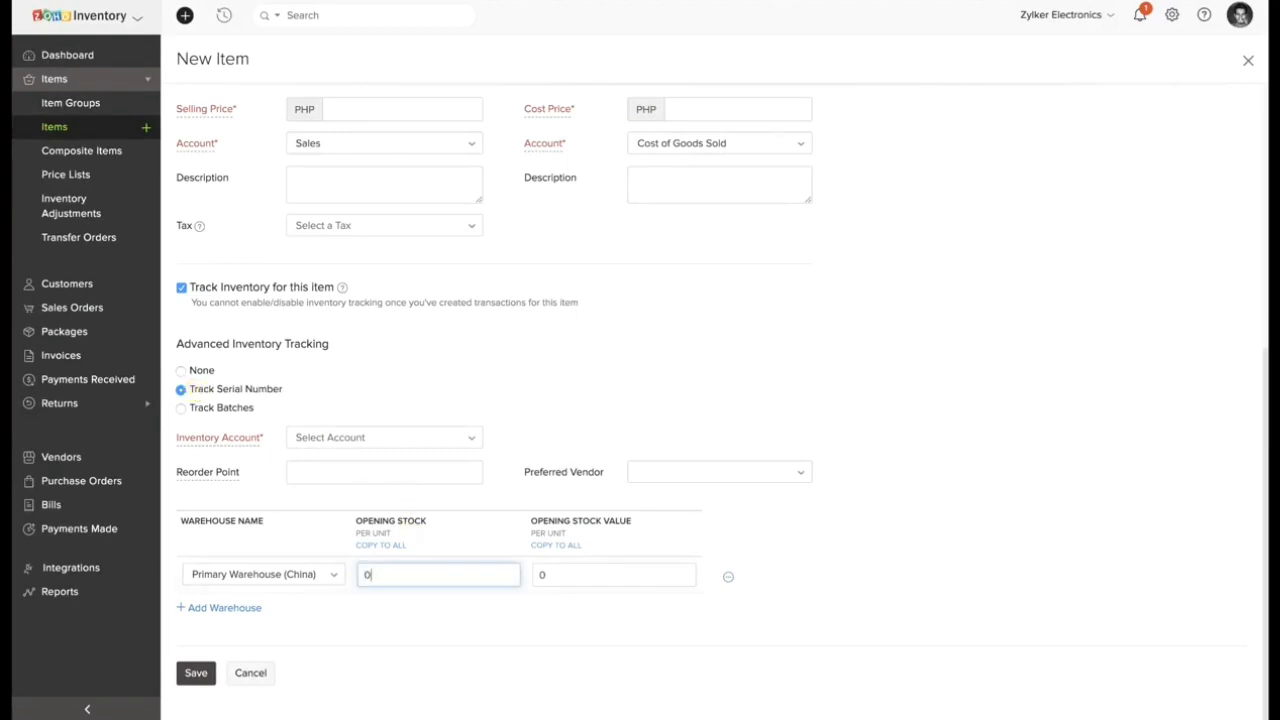
pyautogui.press('BackSpace')
pyautogui.write('2')
pyautogui.click(608, 610)
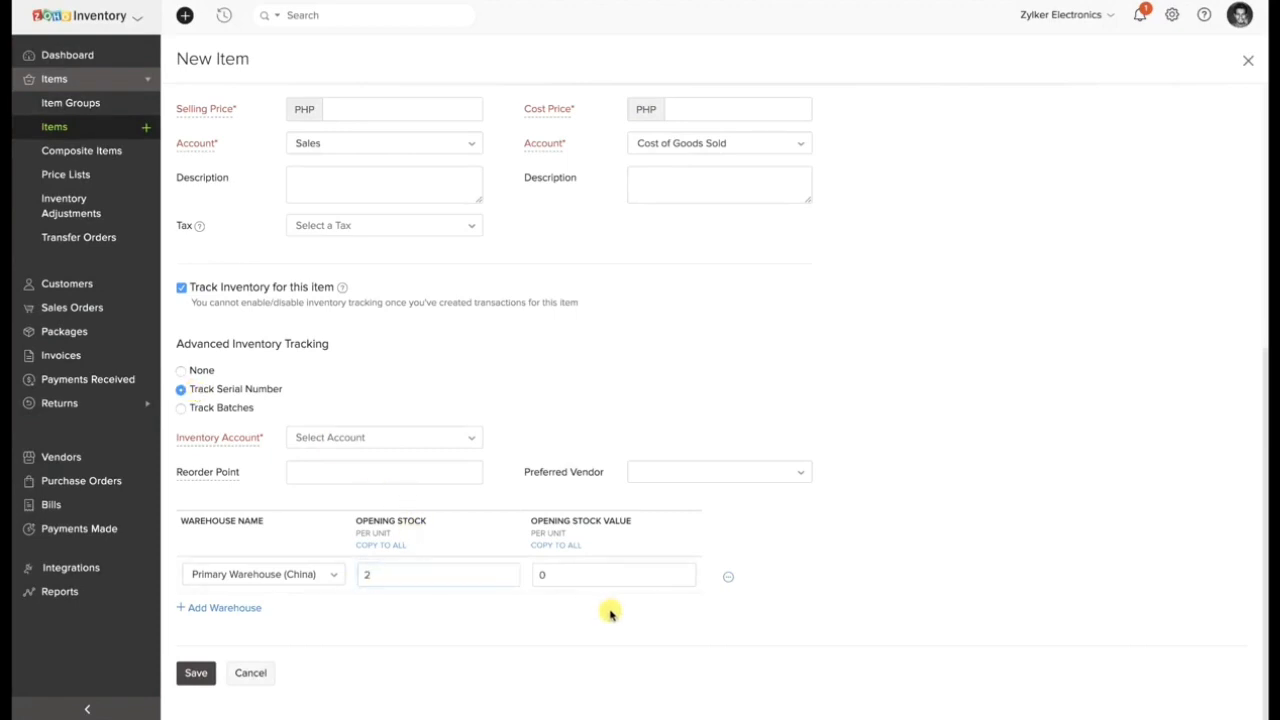
# Add serial numbers 1 and 2 to the Primary Warehouse opening stock and save them.
pyautogui.click(729, 578)
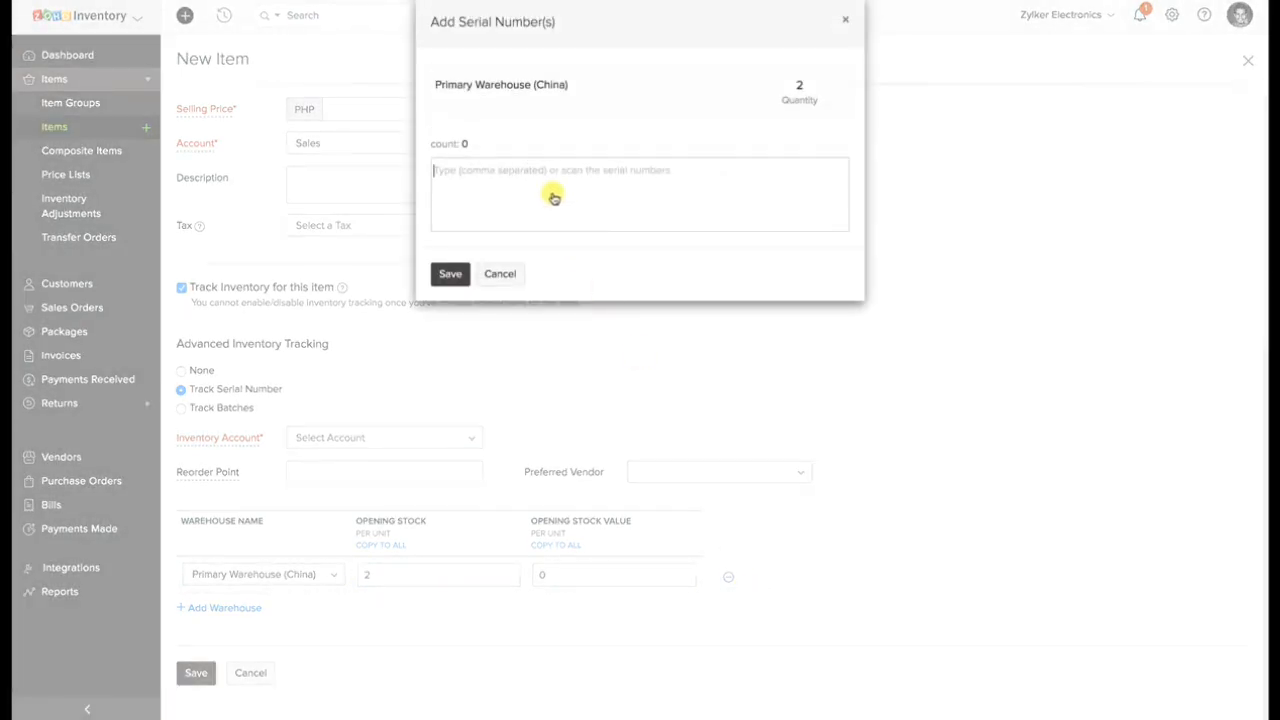
pyautogui.write('1')
pyautogui.press('Return')
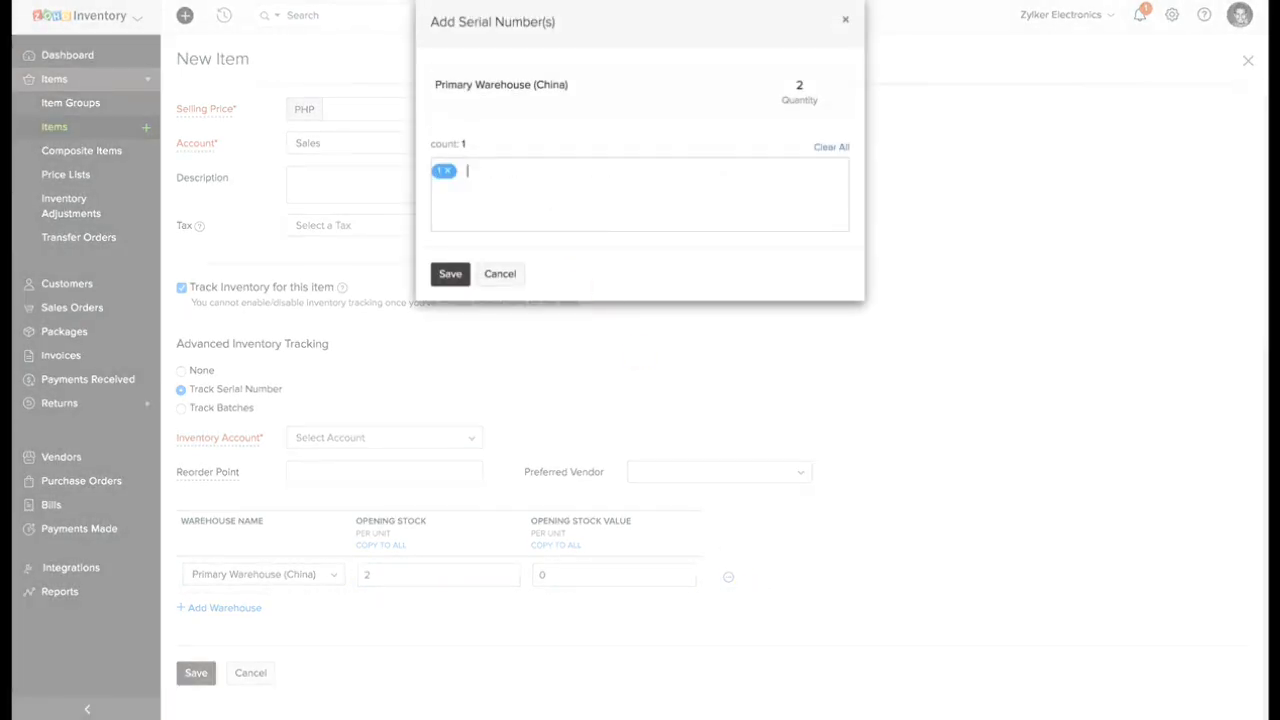
pyautogui.write('2')
pyautogui.press('Return')
pyautogui.click(450, 274)
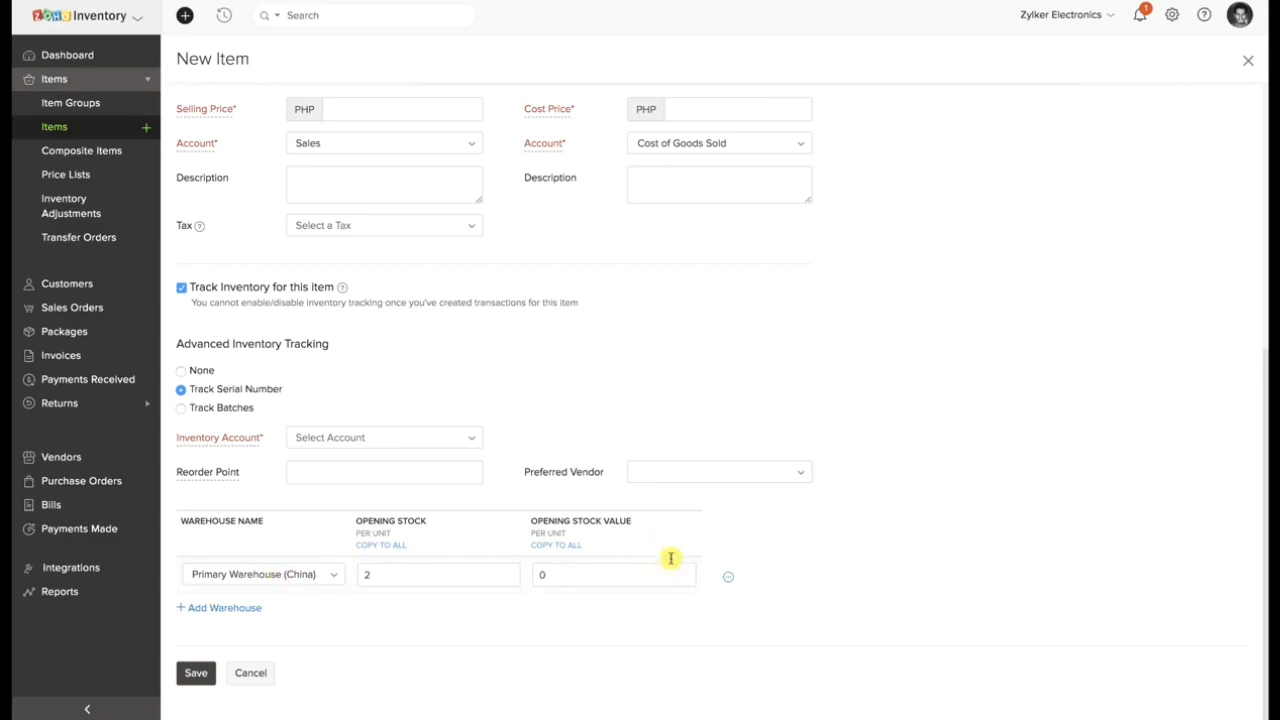
# Recheck the serial numbers assigned to the Primary Warehouse stock, then save the item.
pyautogui.click(728, 577)
pyautogui.click(747, 602)
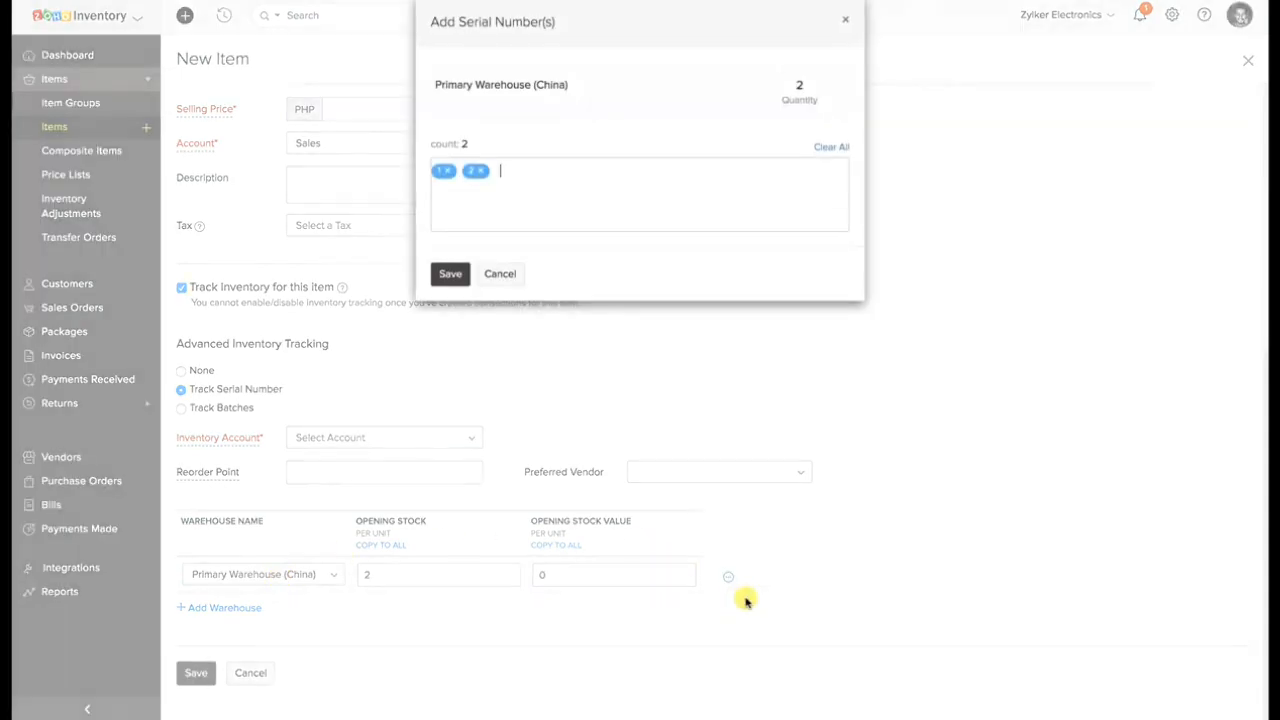
pyautogui.click(453, 278)
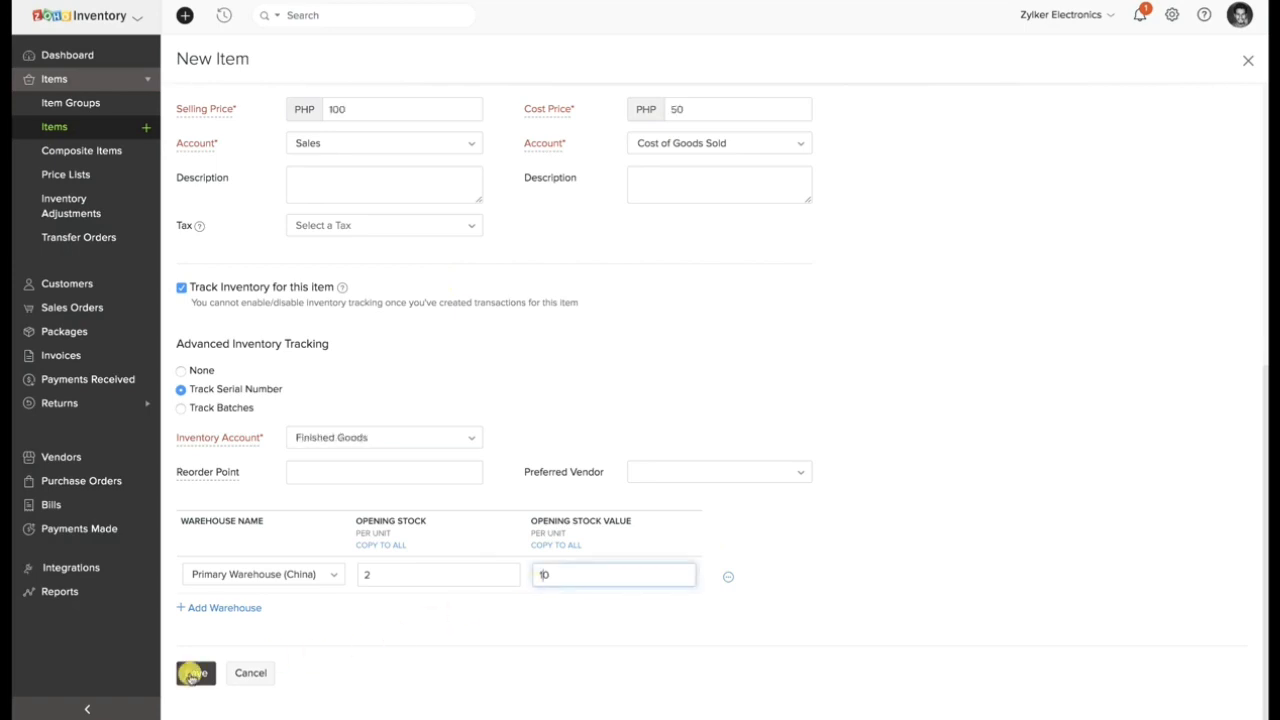
pyautogui.click(196, 672)
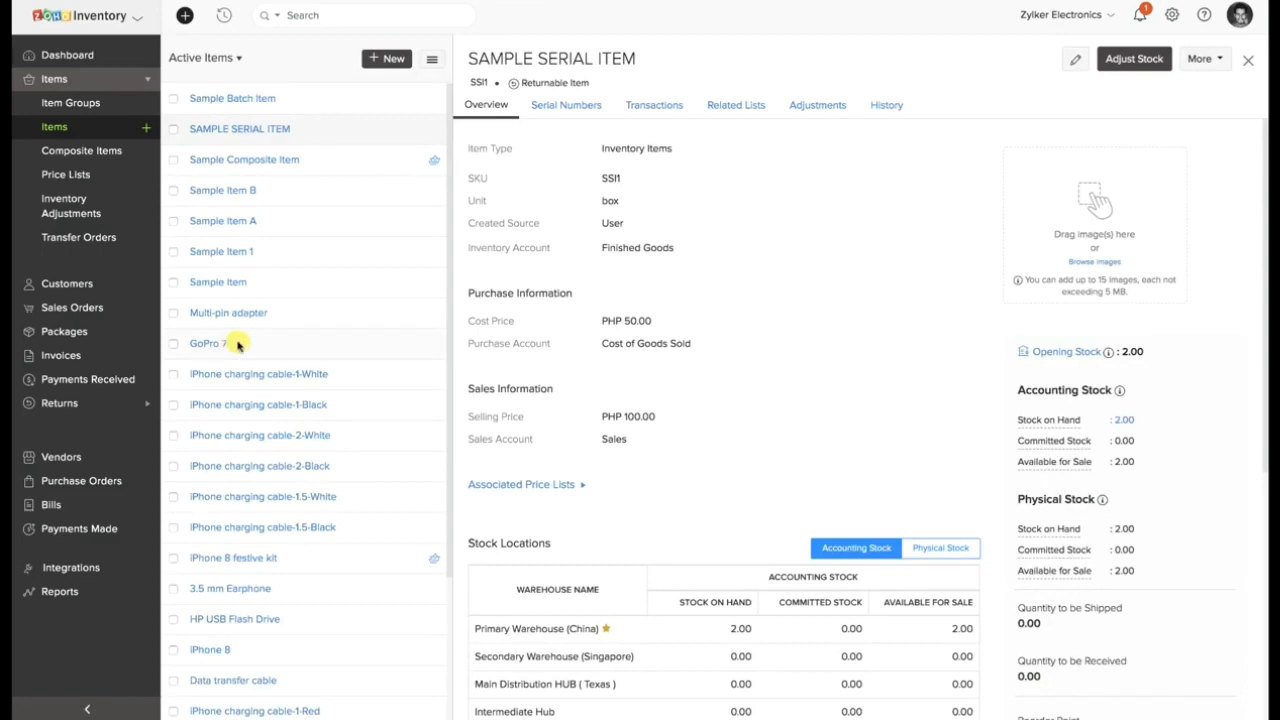
# Examine how SAMPLE SERIAL ITEM's accounting and physical stock are calculated and review its stock locations per warehouse.
pyautogui.scroll(-3, 746, 403)
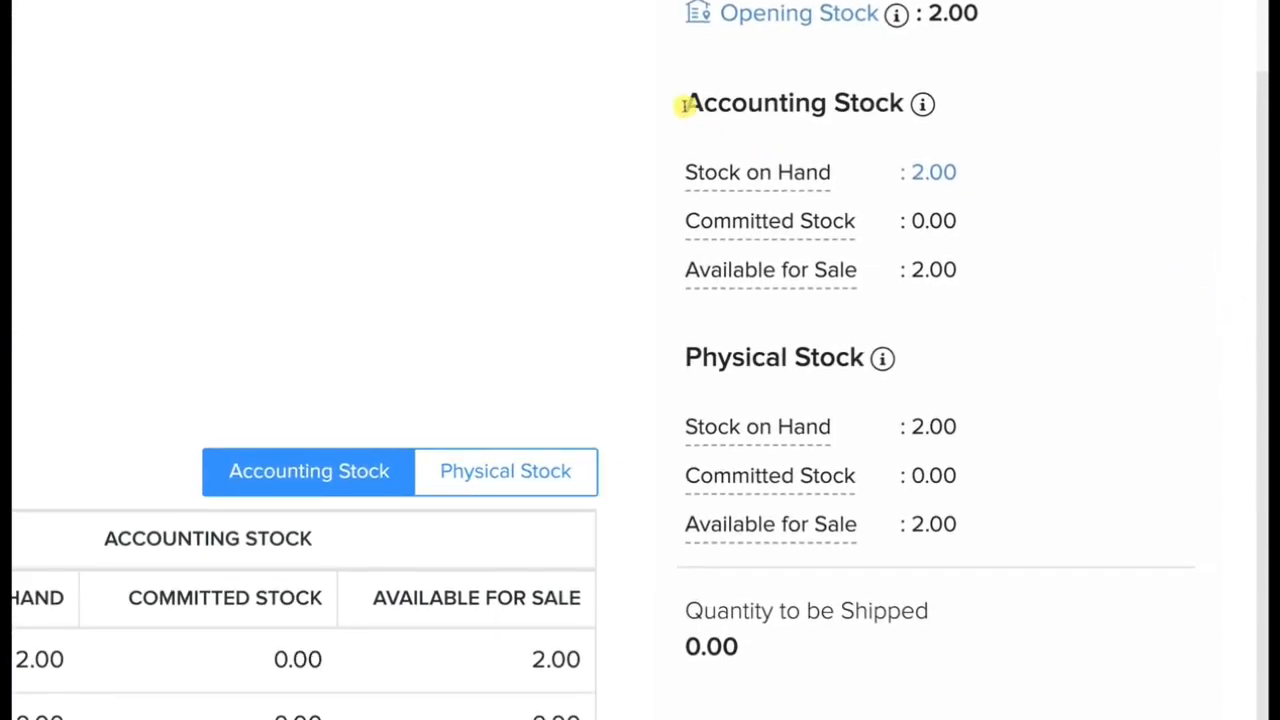
pyautogui.moveTo(686, 104); pyautogui.dragTo(897, 115)
pyautogui.moveTo(922, 109)
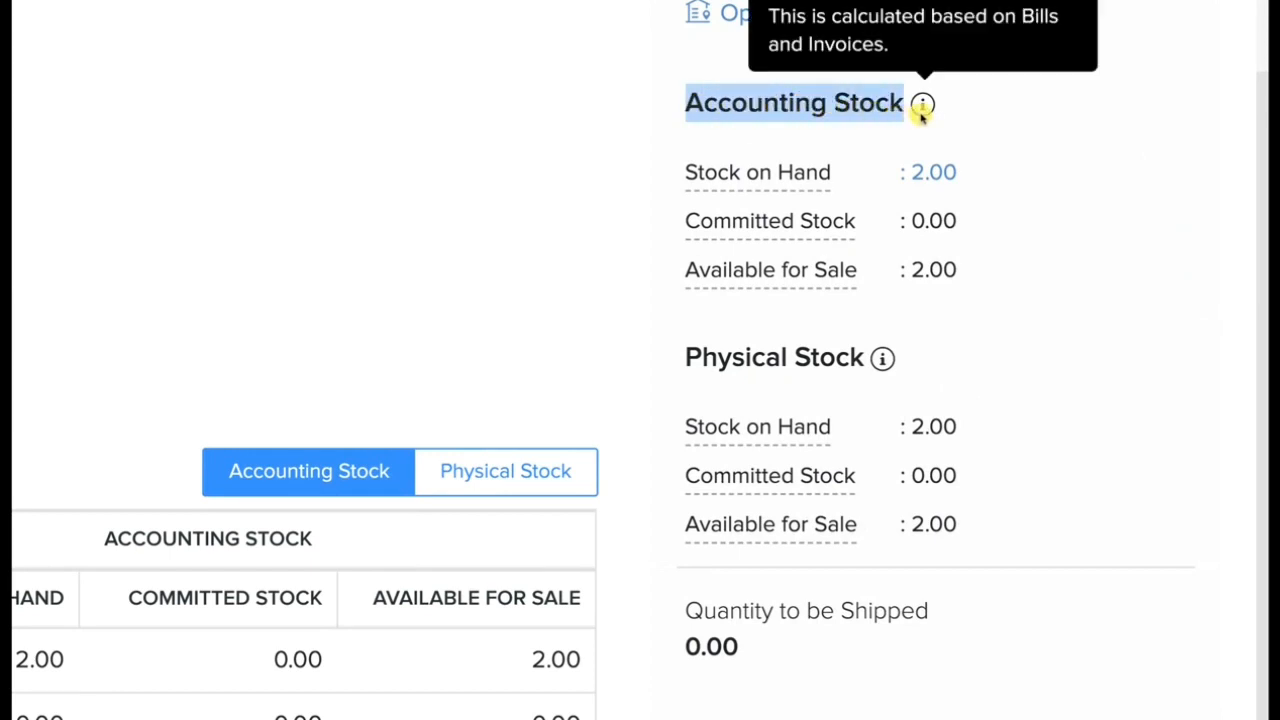
pyautogui.moveTo(682, 357); pyautogui.dragTo(870, 358)
pyautogui.moveTo(882, 362)
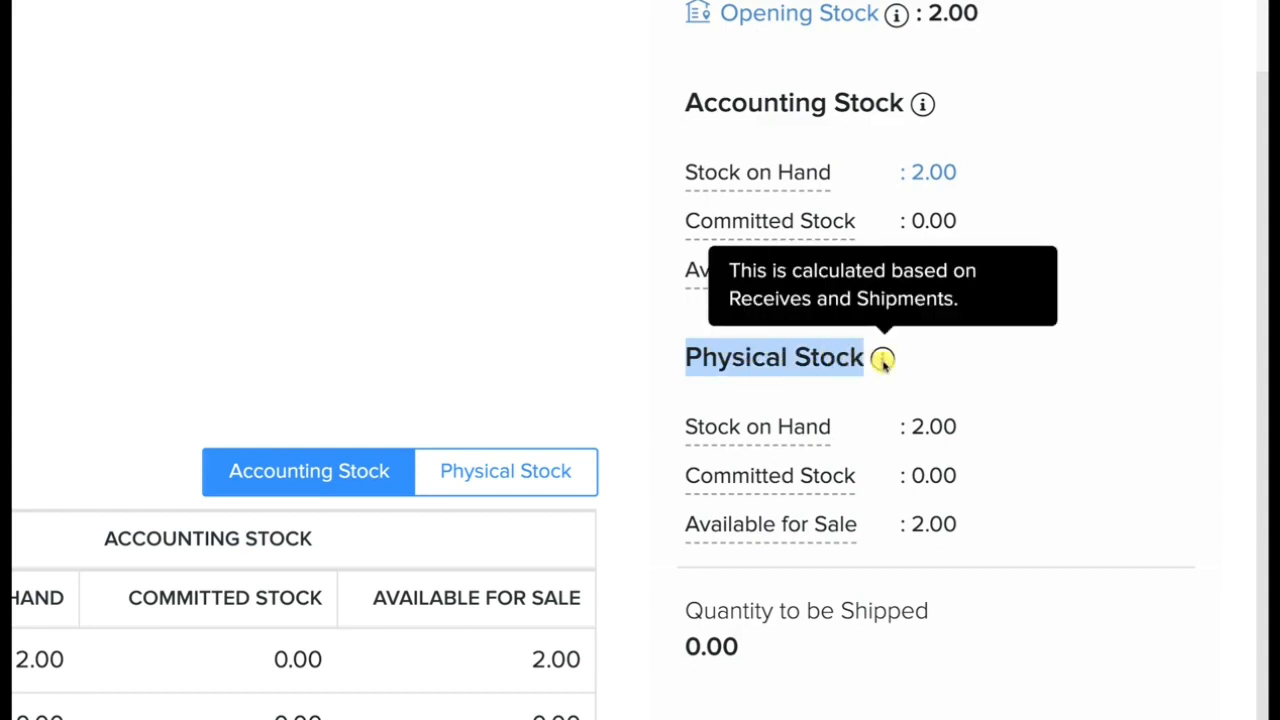
pyautogui.click(569, 412)
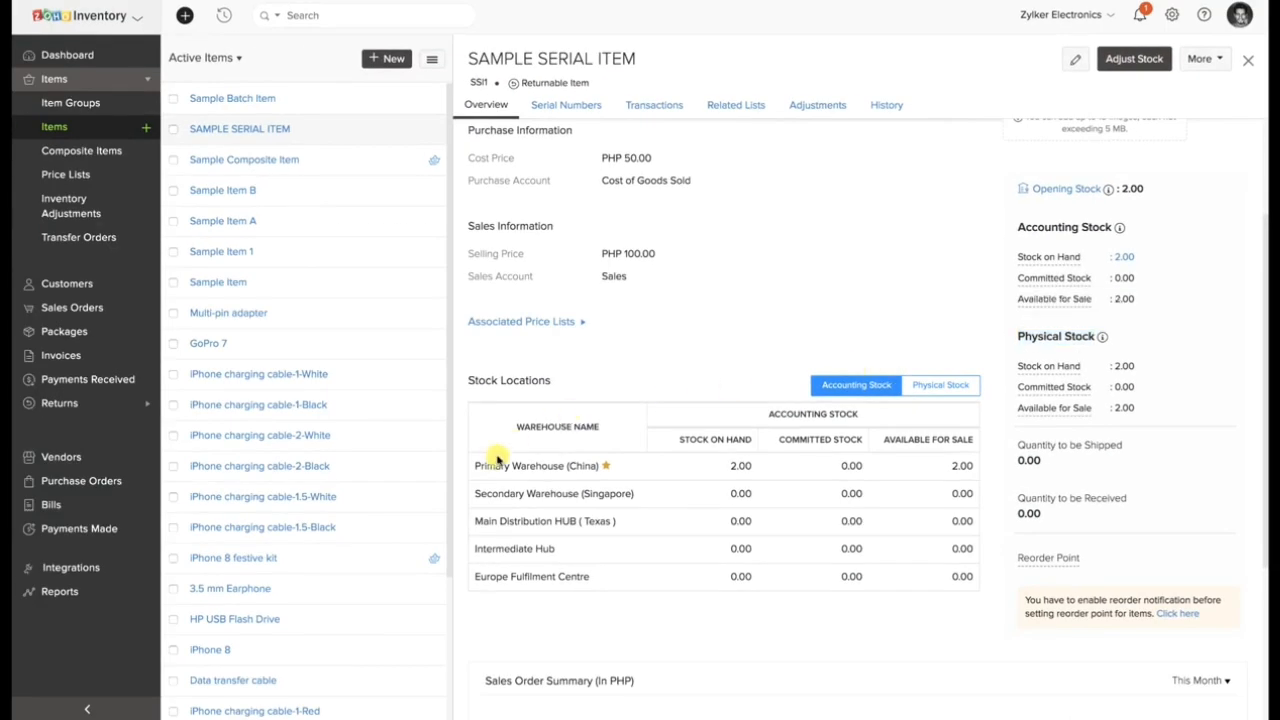
pyautogui.scroll(-1, 495, 460)
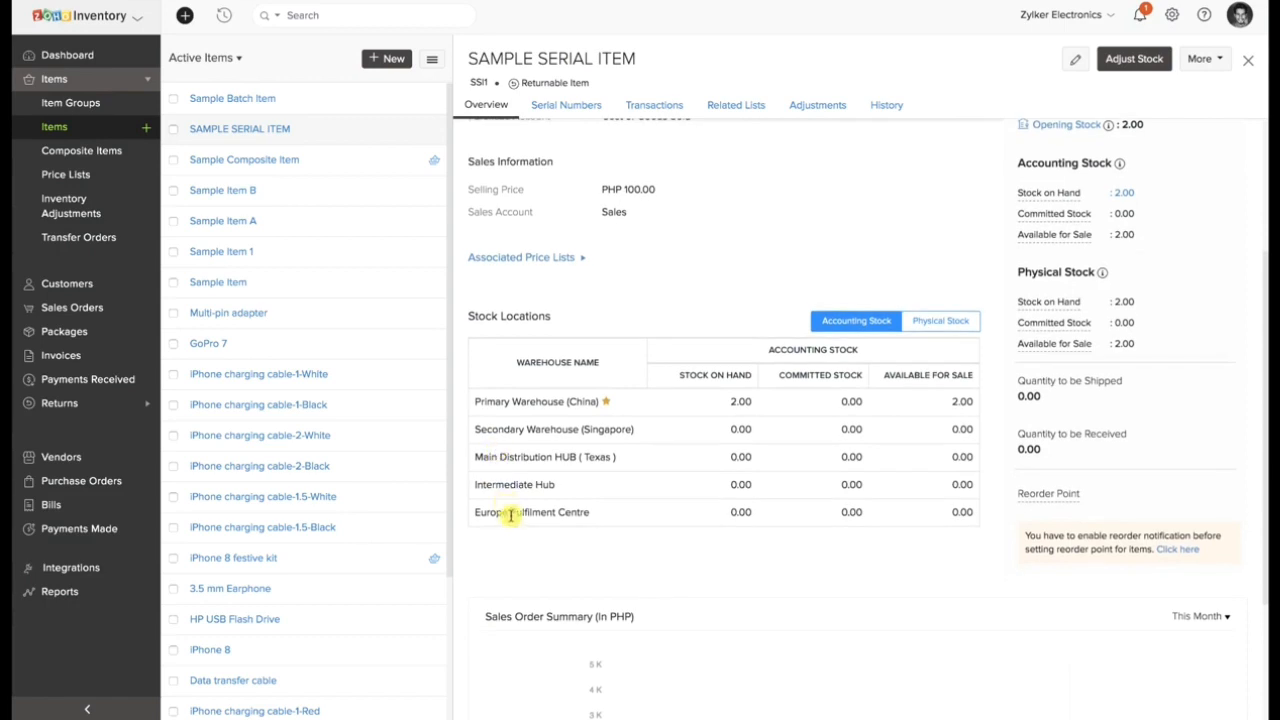
# View SAMPLE SERIAL ITEM's transactions filtered by Invoice, and its history.
pyautogui.click(674, 105)
pyautogui.click(571, 143)
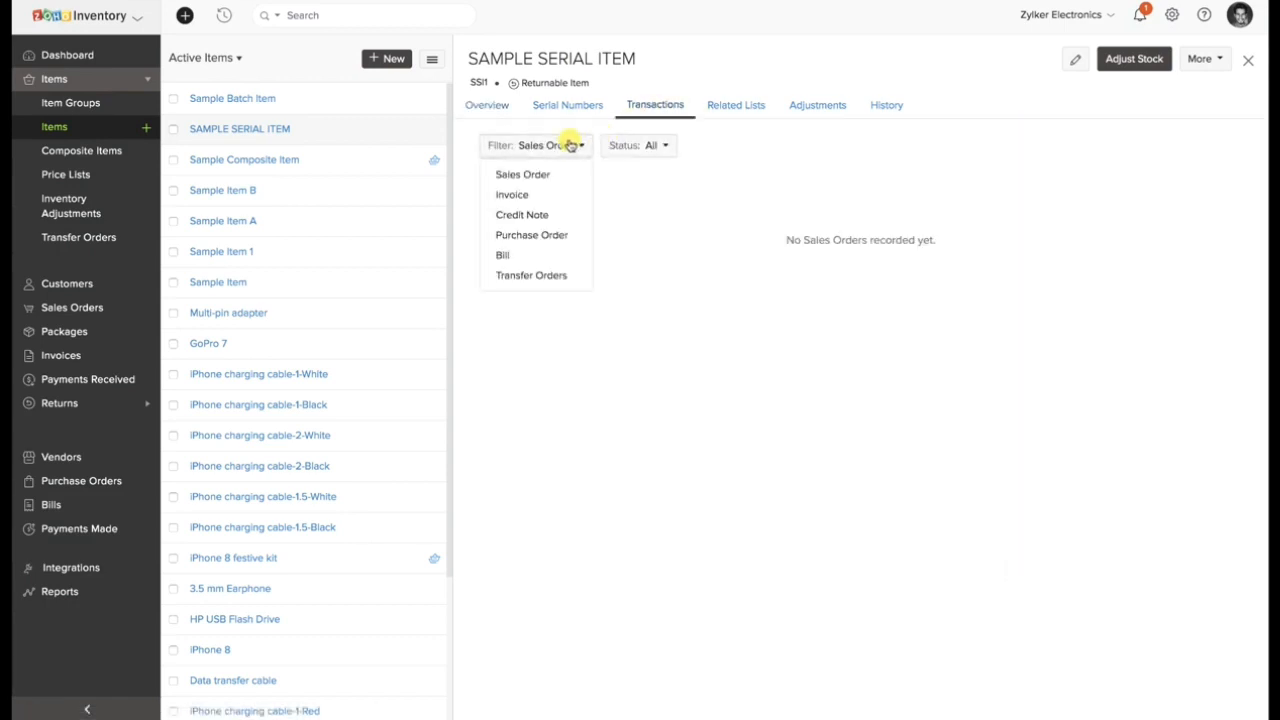
pyautogui.click(529, 195)
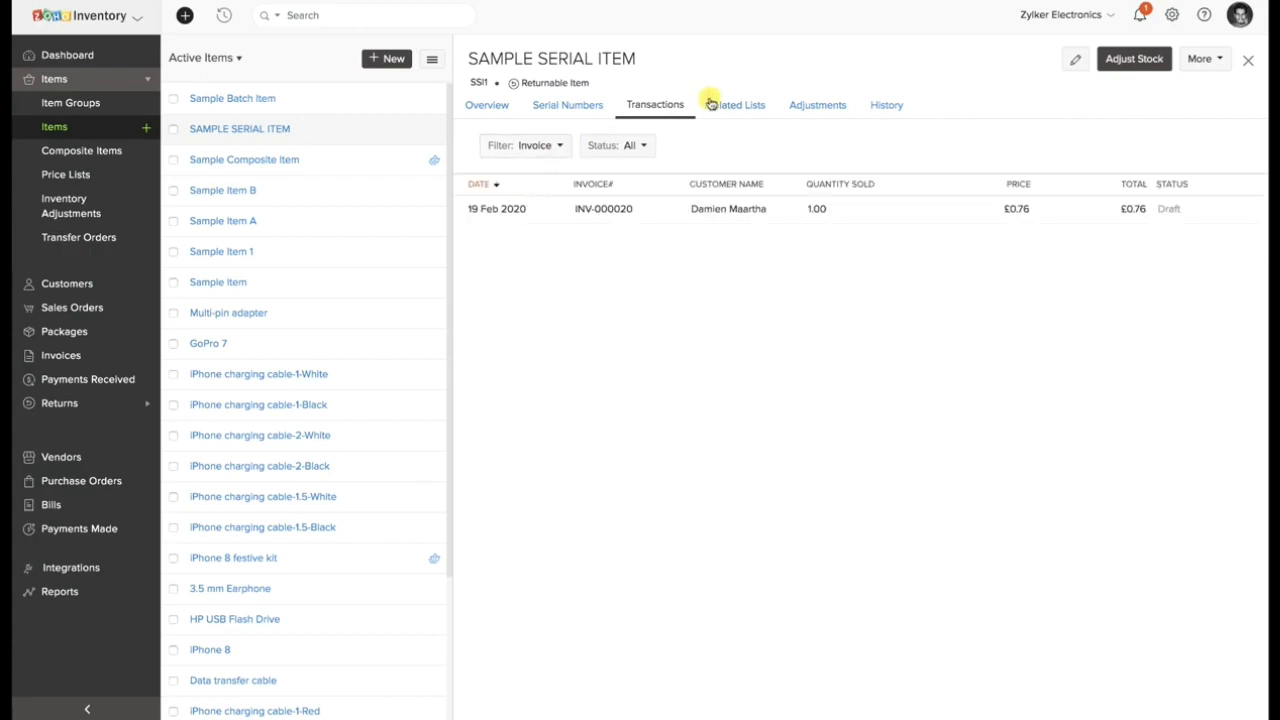
pyautogui.click(884, 105)
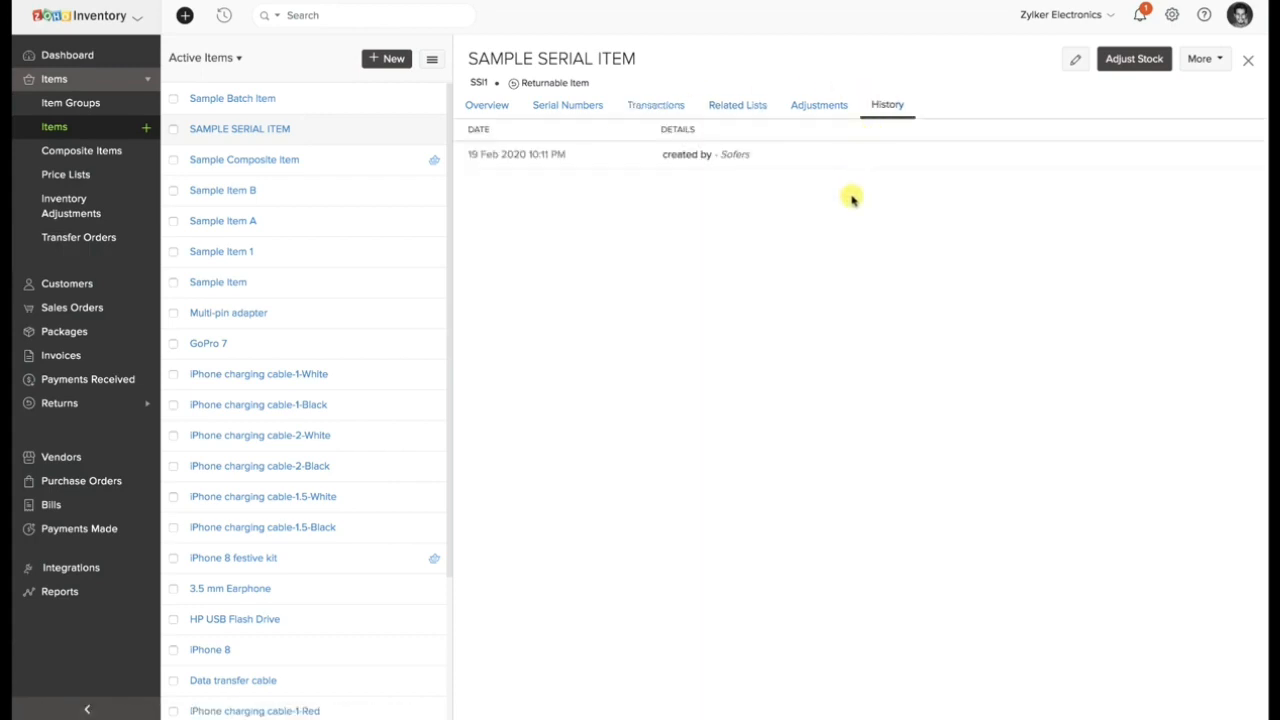
# Start a new item with batch tracking enabled and a Primary Warehouse (China) opening stock of 10.
pyautogui.click(146, 128)
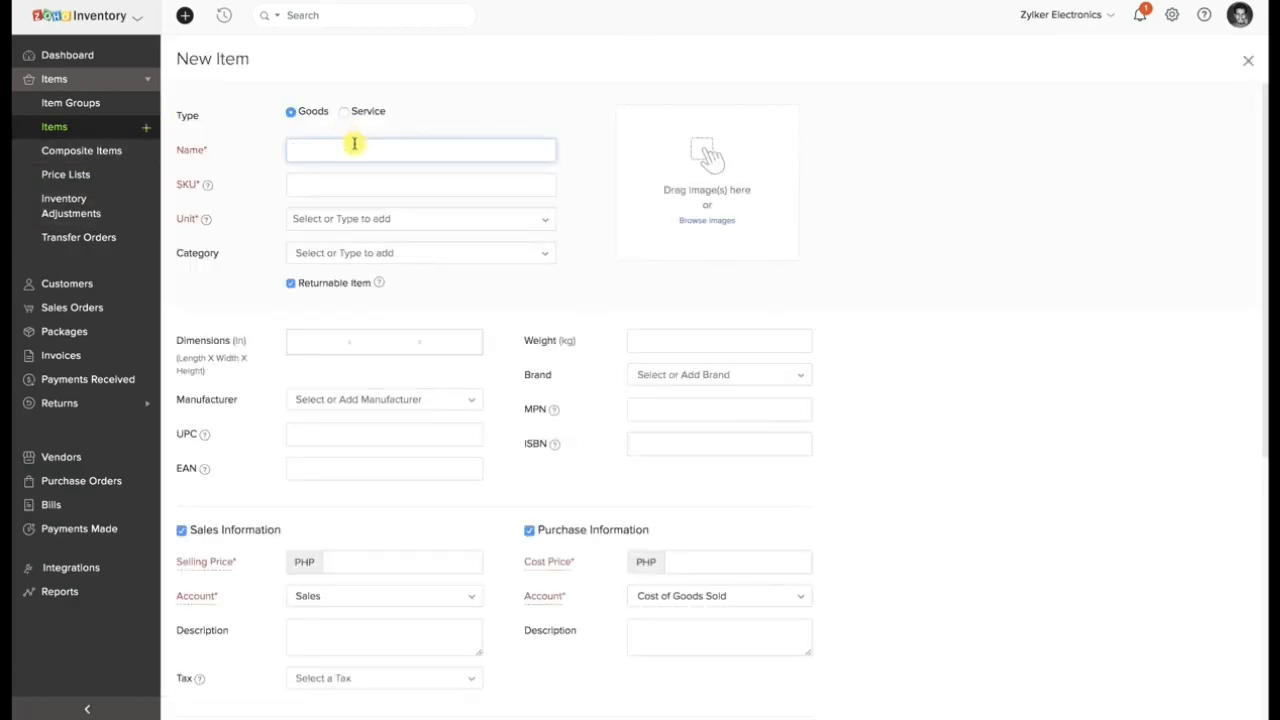
pyautogui.scroll(-5, 360, 216)
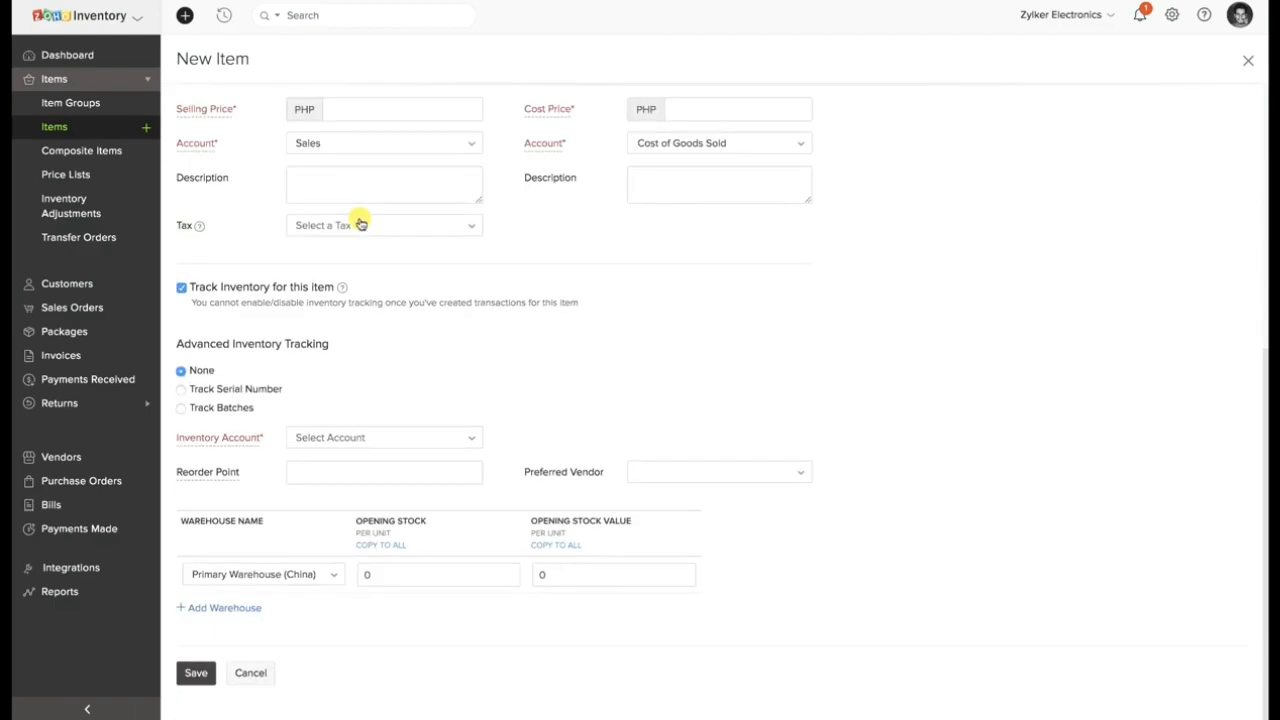
pyautogui.click(212, 409)
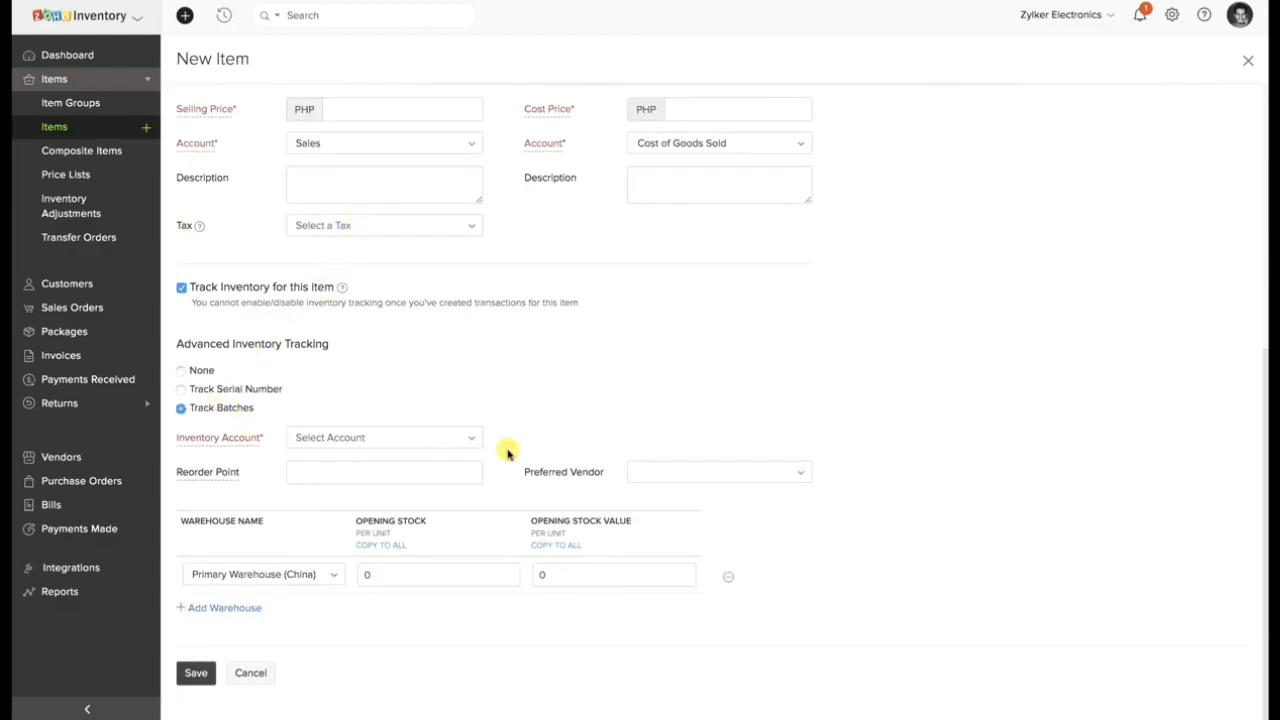
pyautogui.click(364, 574)
pyautogui.write('10')
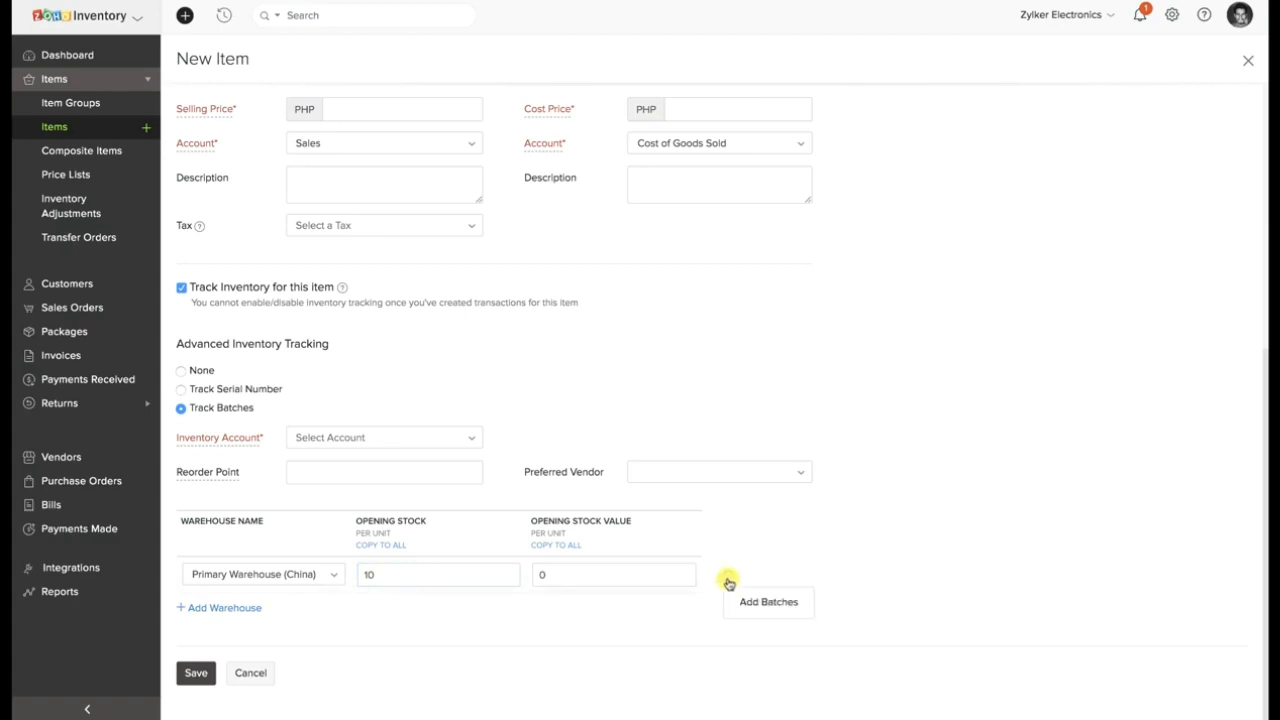
# Add batch AF1 to the opening stock, manufactured 19 Feb 2020, expiring 20 Feb 2020, with a quantity of 5.
pyautogui.click(761, 603)
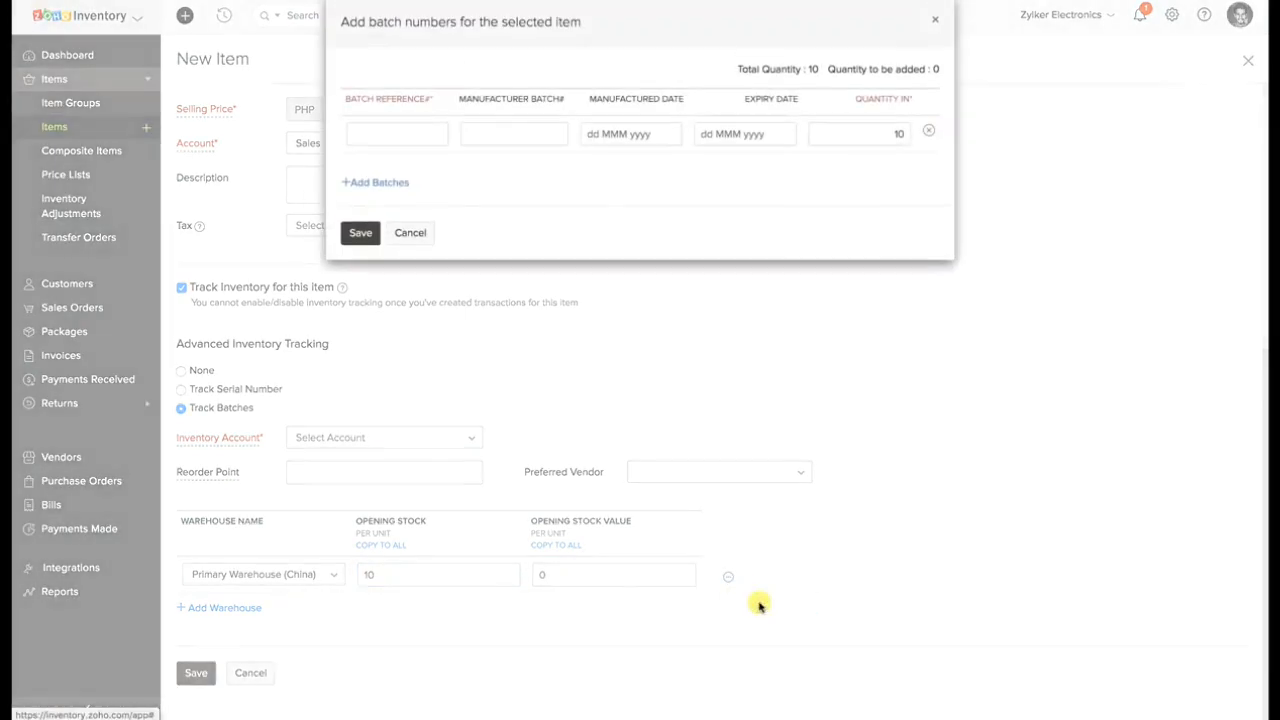
pyautogui.click(421, 136)
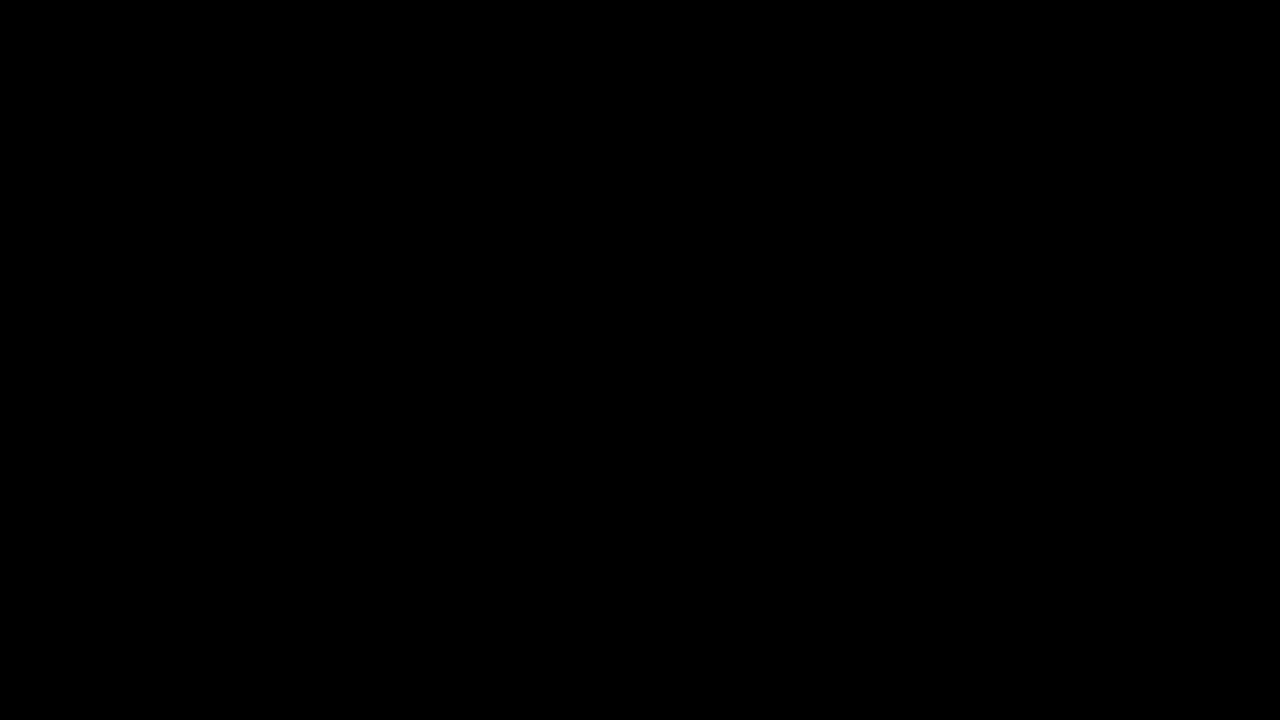
pyautogui.write('AF1')
pyautogui.click(617, 133)
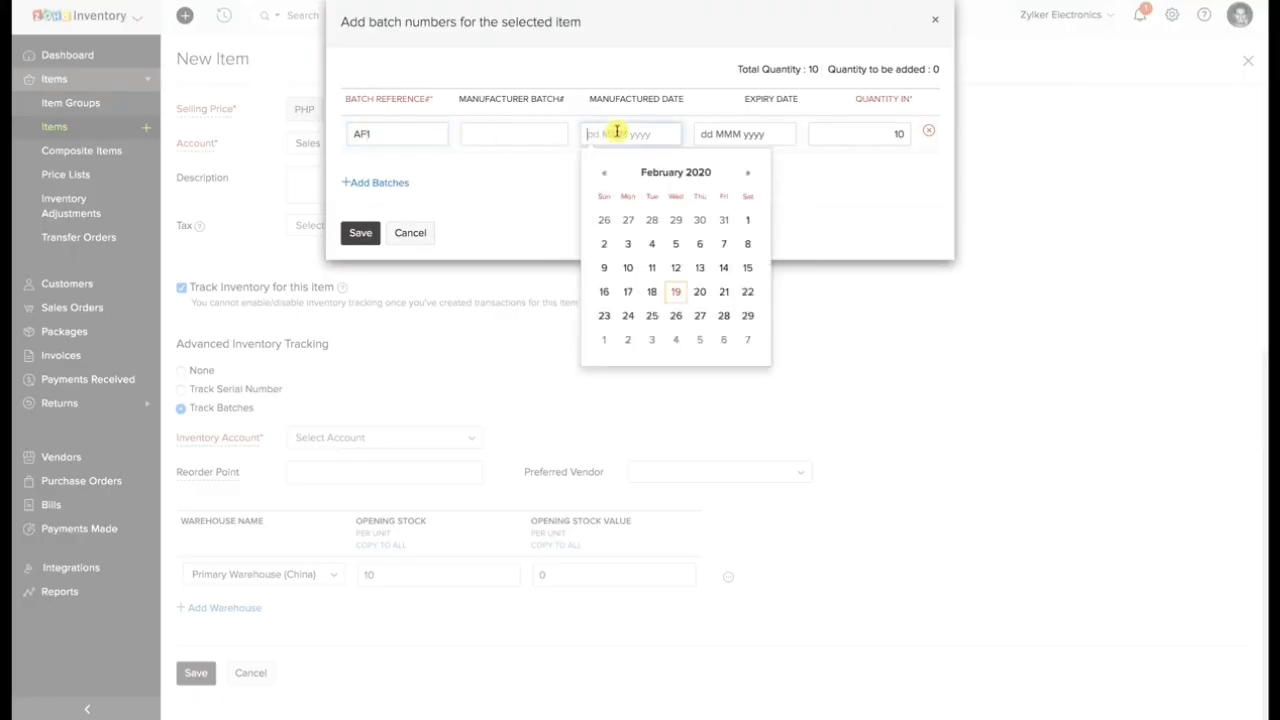
pyautogui.click(674, 277)
pyautogui.click(745, 134)
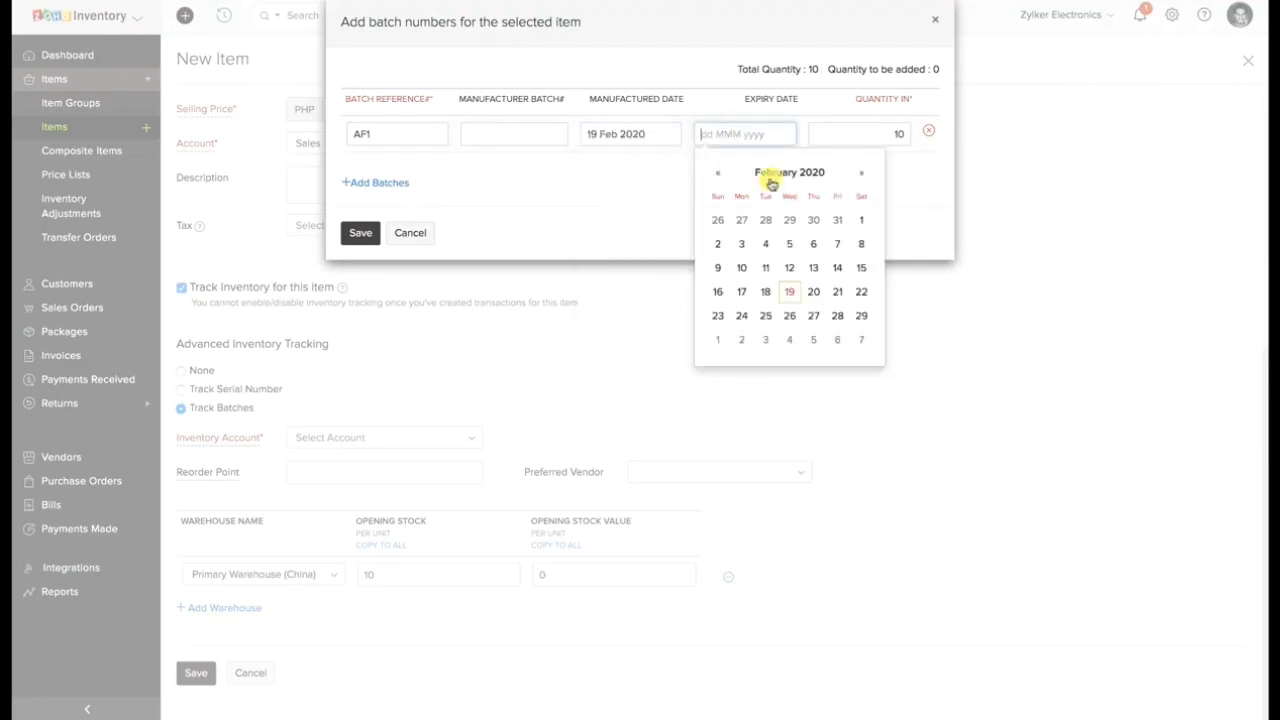
pyautogui.click(815, 289)
pyautogui.click(898, 133)
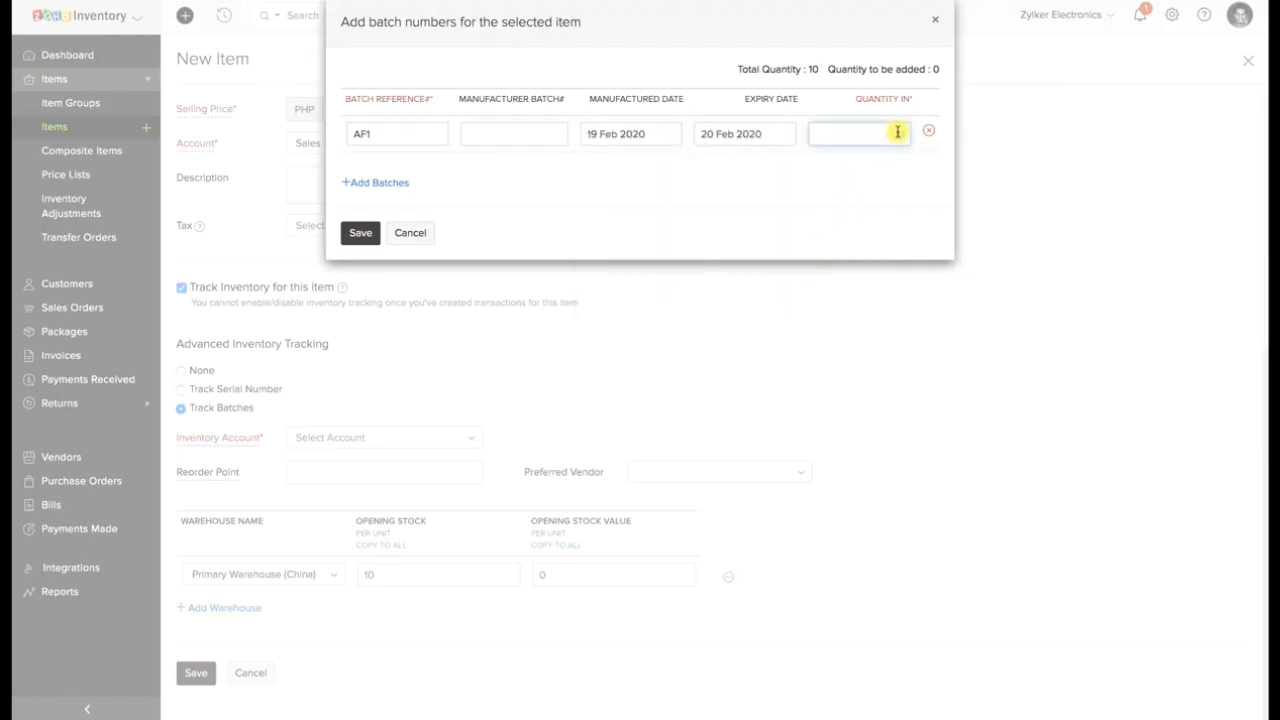
pyautogui.write('5')
# Add batch AF2, manufactured 18 Feb 2020 and expiring 19 Feb 2020, with a quantity of 5, then save the batches and the item.
pyautogui.click(350, 182)
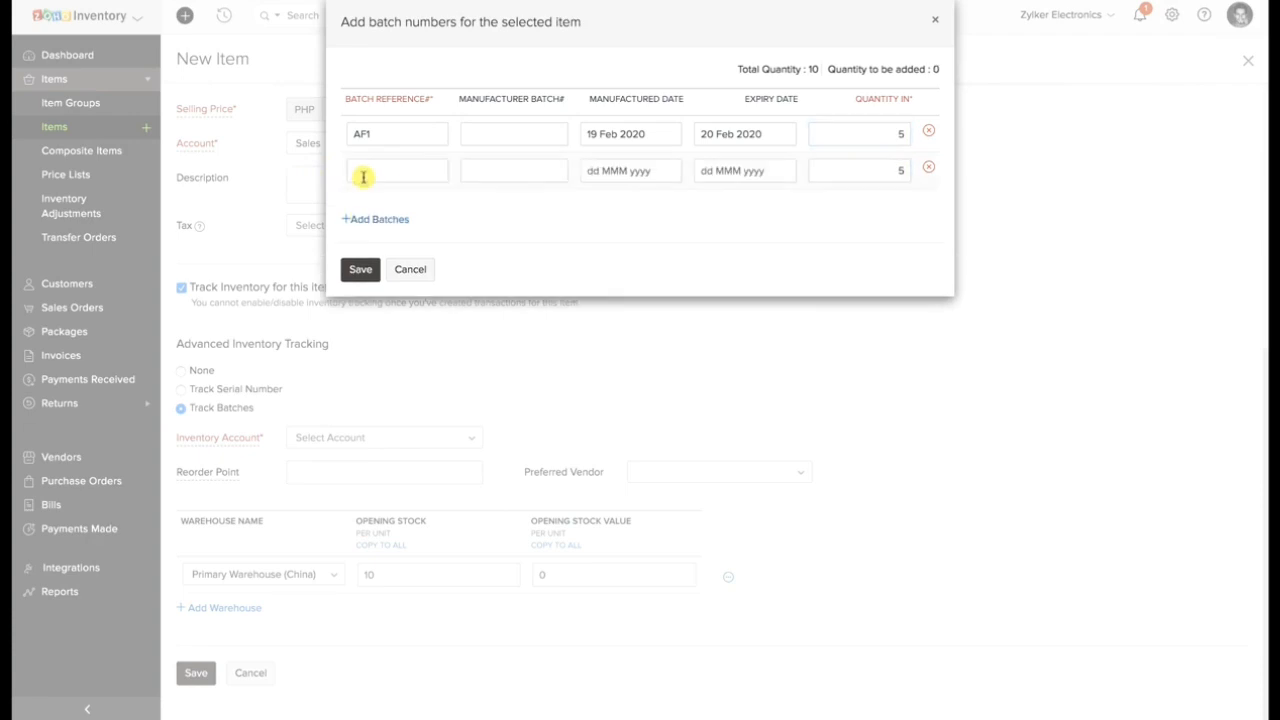
pyautogui.click(363, 176)
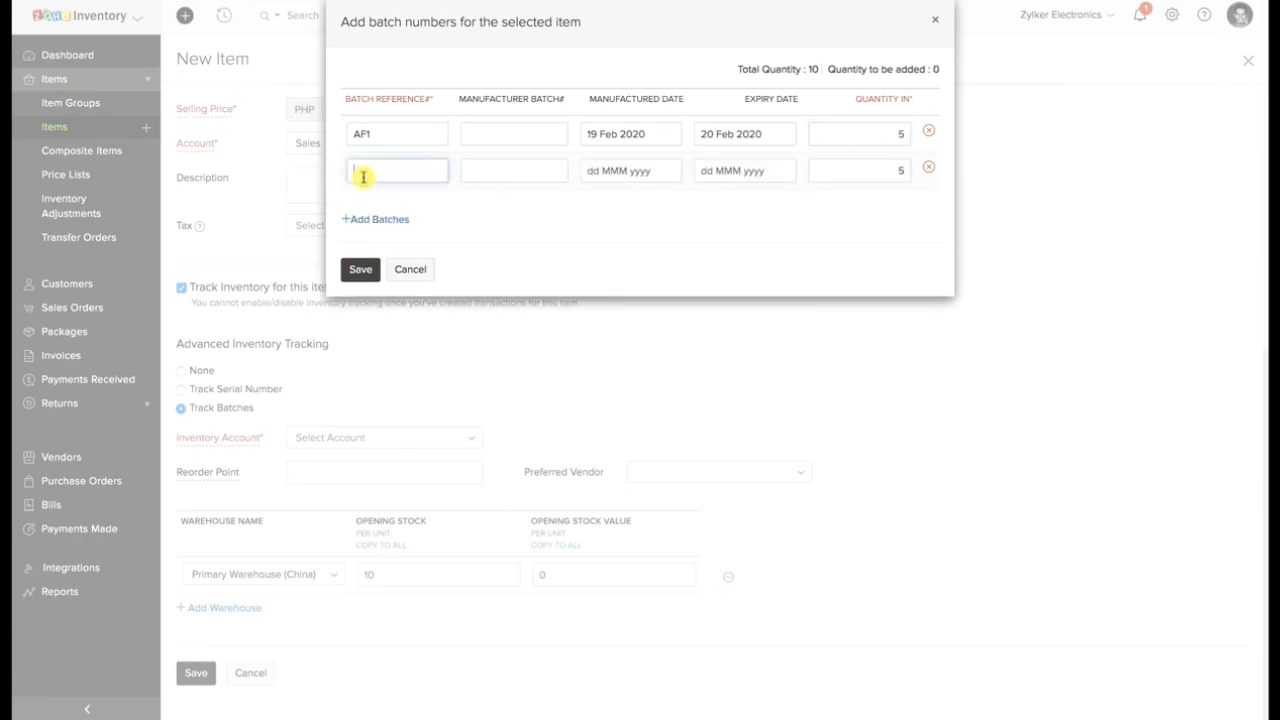
pyautogui.click(613, 171)
pyautogui.click(653, 328)
pyautogui.click(719, 177)
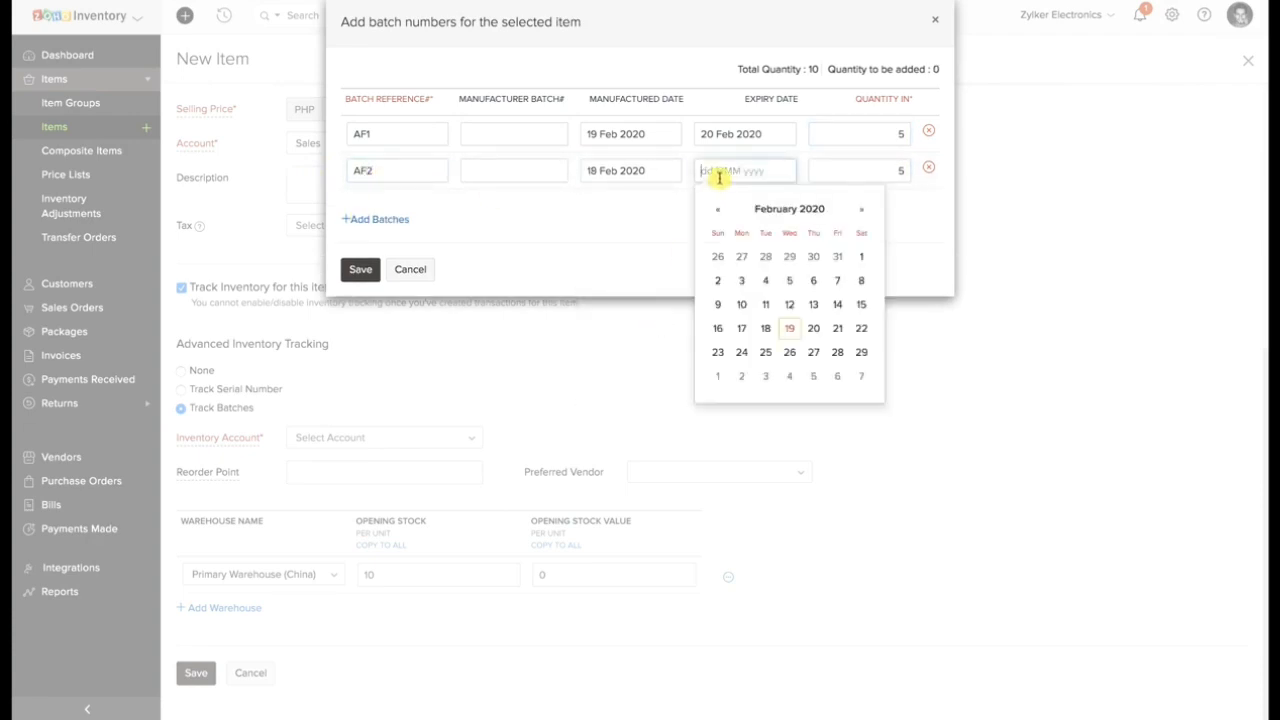
pyautogui.click(765, 328)
pyautogui.click(370, 276)
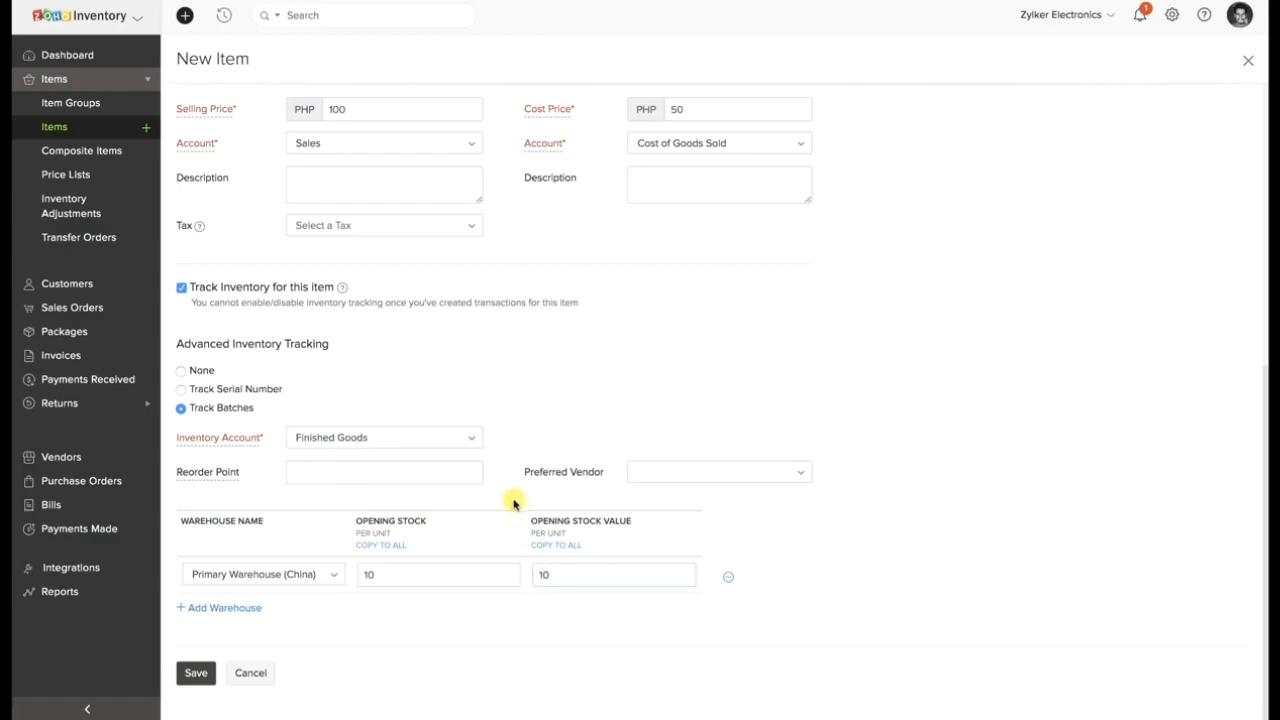
pyautogui.click(205, 673)
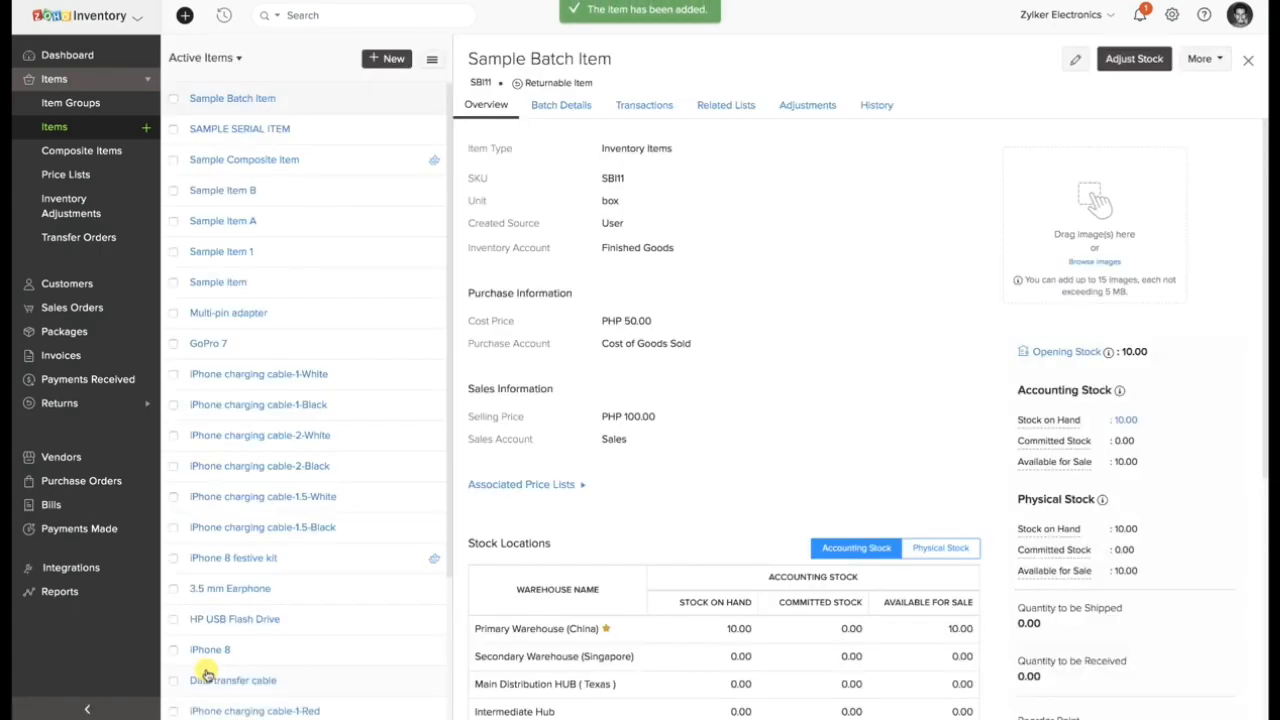
# Start a new invoice and add SAMPLE SERIAL ITEM as its line item.
pyautogui.click(60, 355)
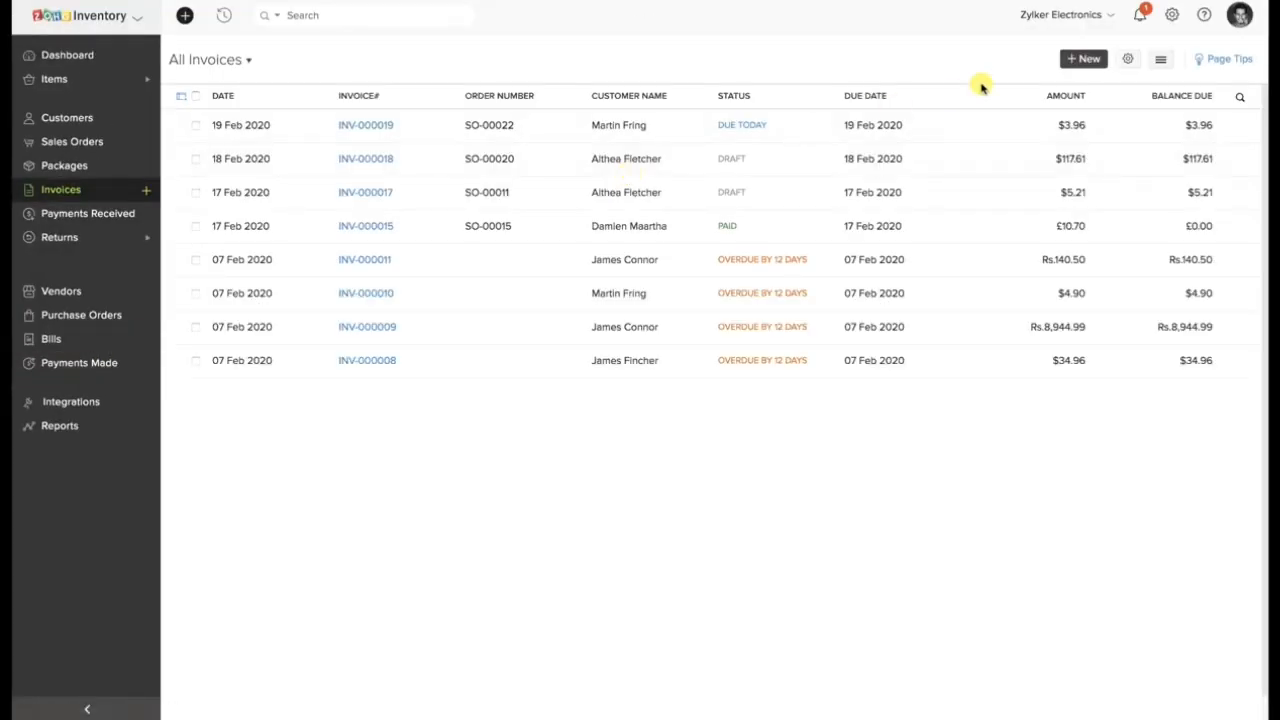
pyautogui.click(1072, 60)
pyautogui.scroll(-3, 352, 420)
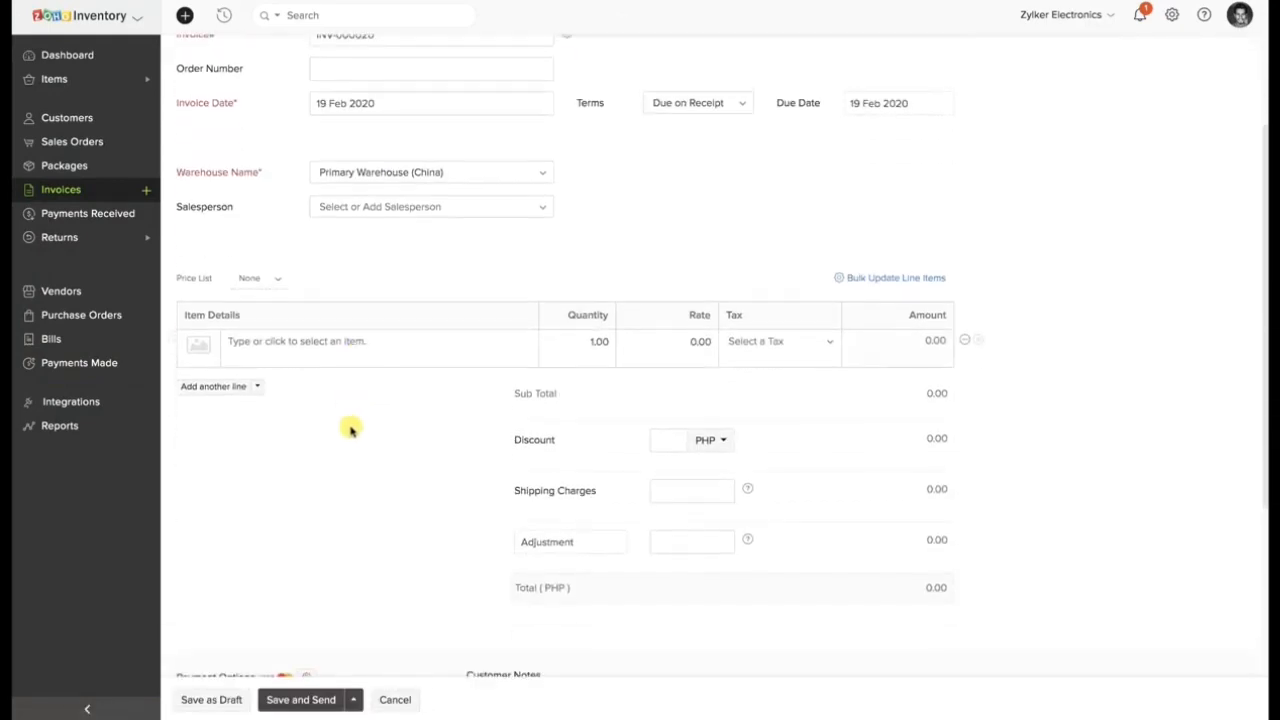
pyautogui.click(337, 357)
pyautogui.write('Sample')
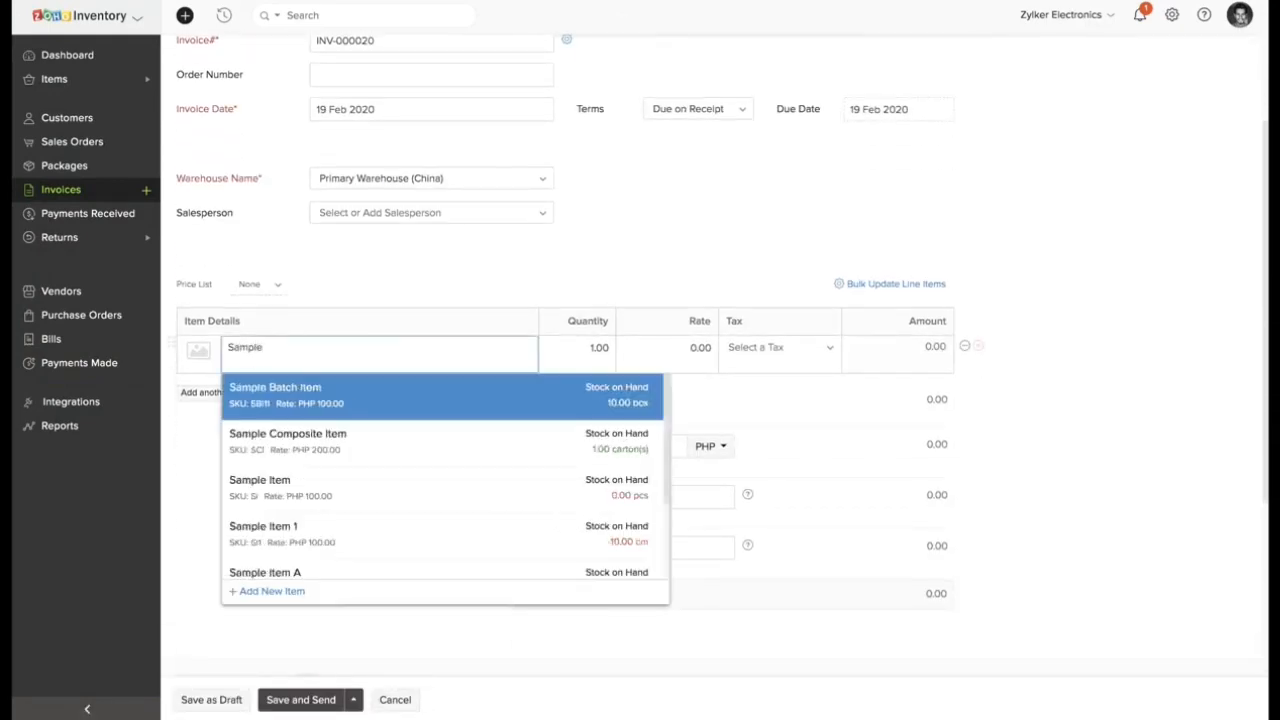
pyautogui.scroll(-4, 288, 515)
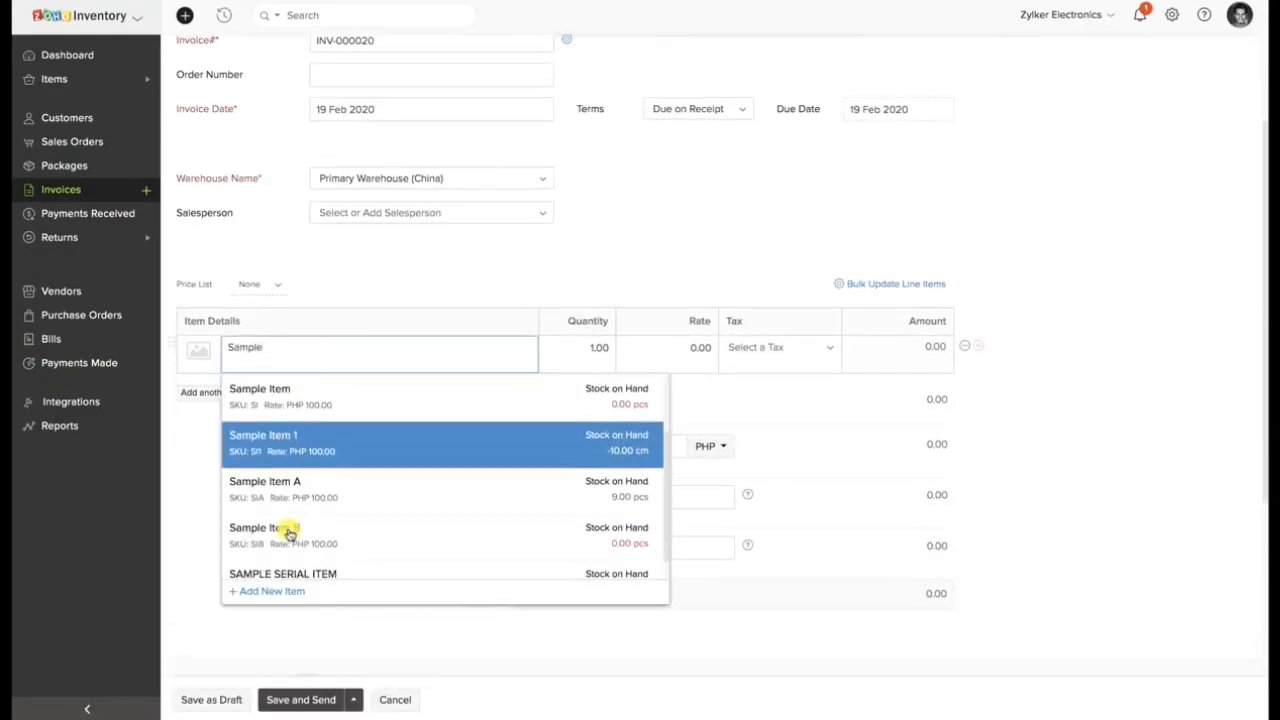
pyautogui.click(287, 546)
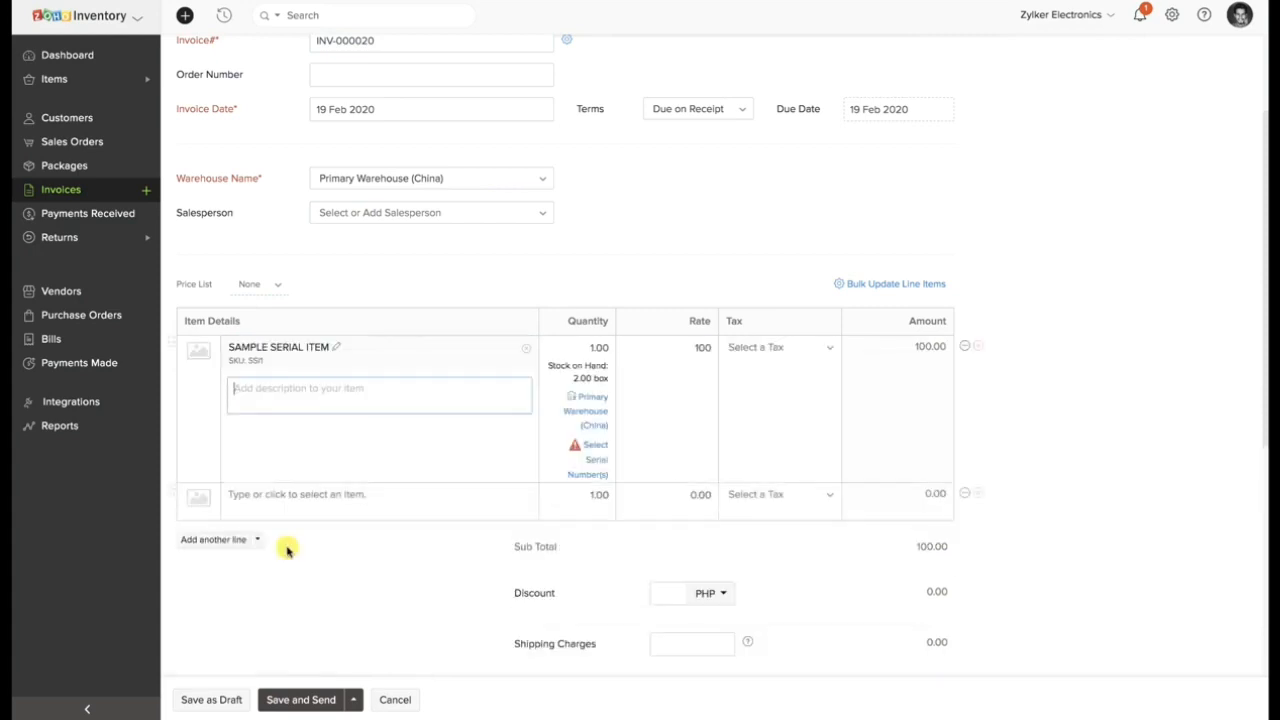
# Open the serial number selection for SAMPLE SERIAL ITEM and enable barcode scanning.
pyautogui.click(597, 453)
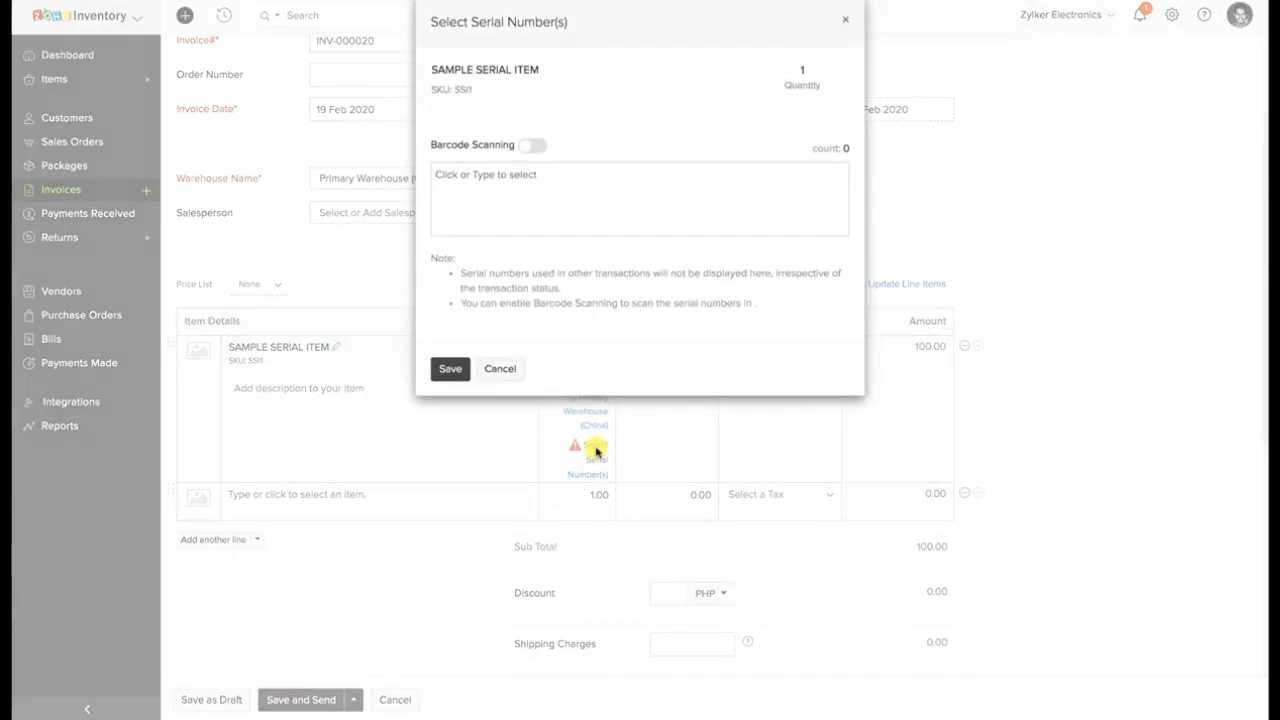
pyautogui.click(560, 177)
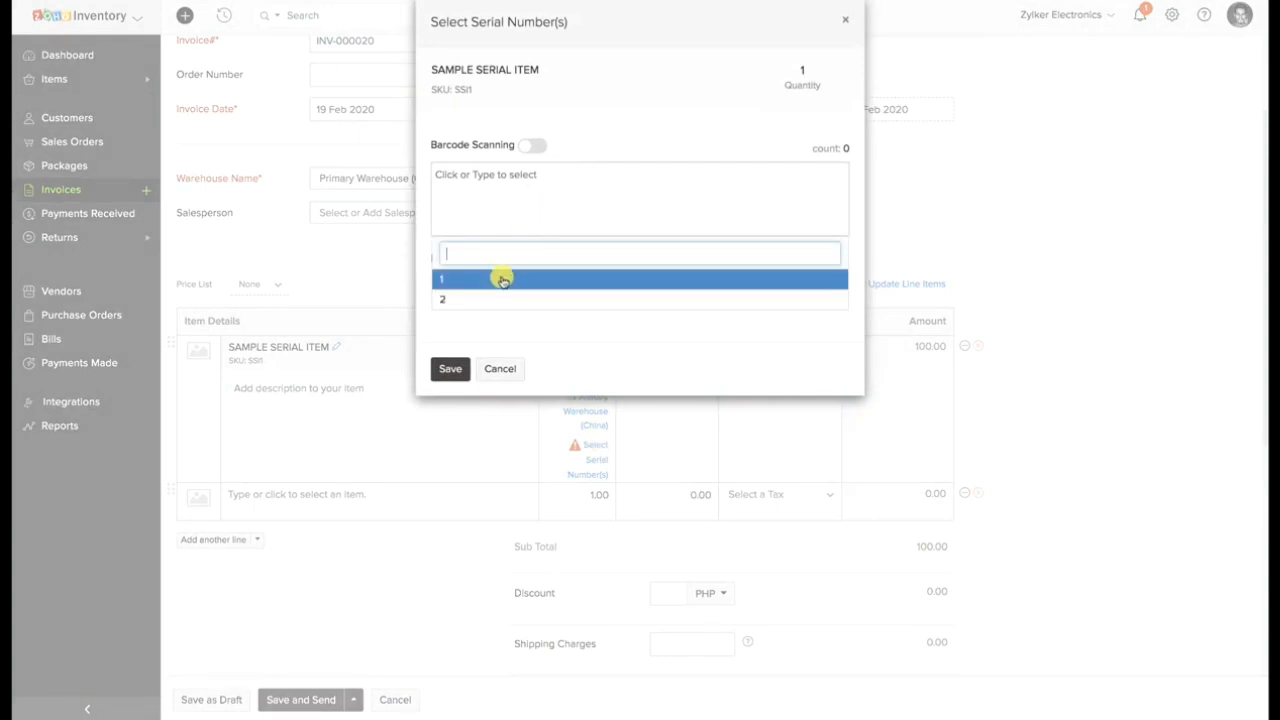
pyautogui.click(487, 192)
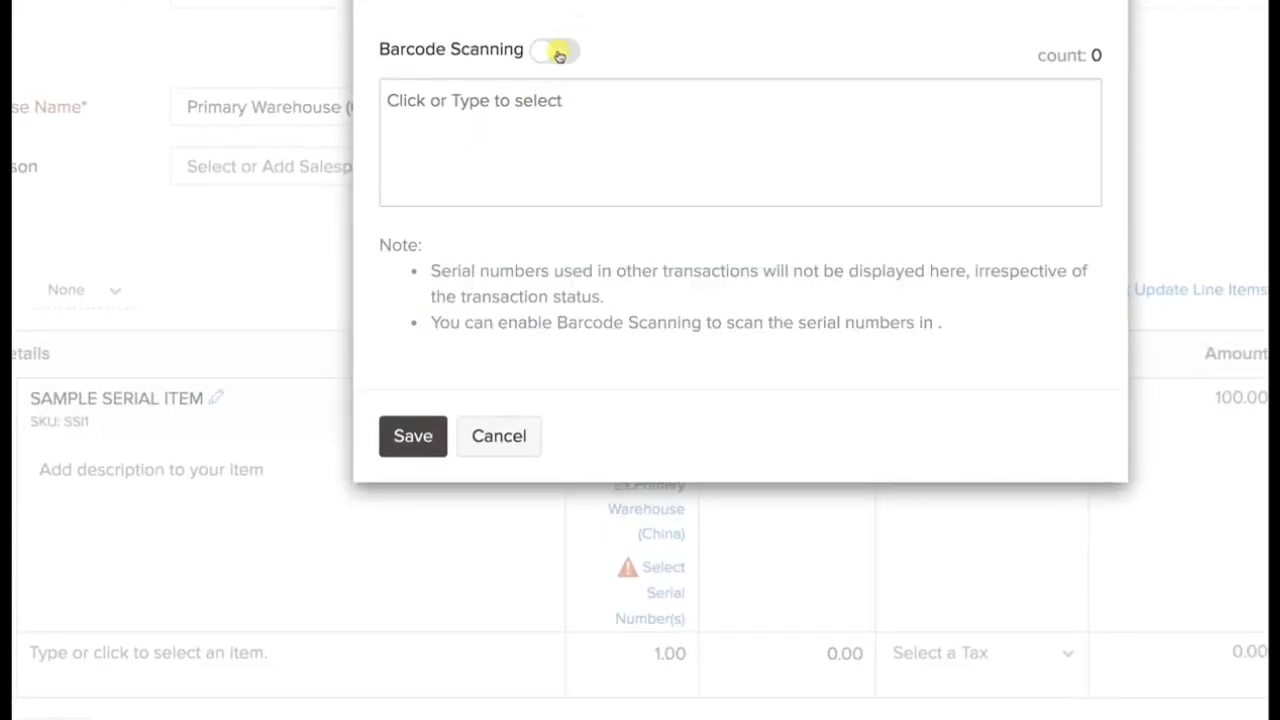
pyautogui.click(556, 55)
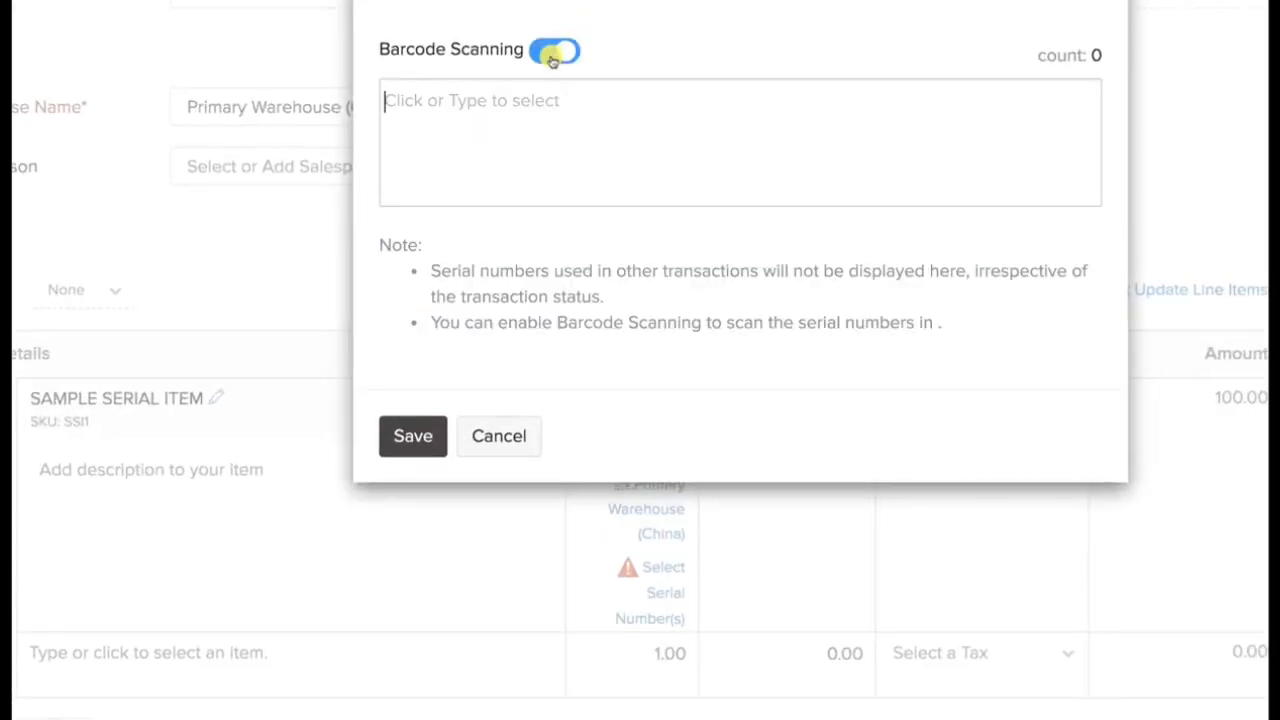
pyautogui.scroll(2, 551, 60)
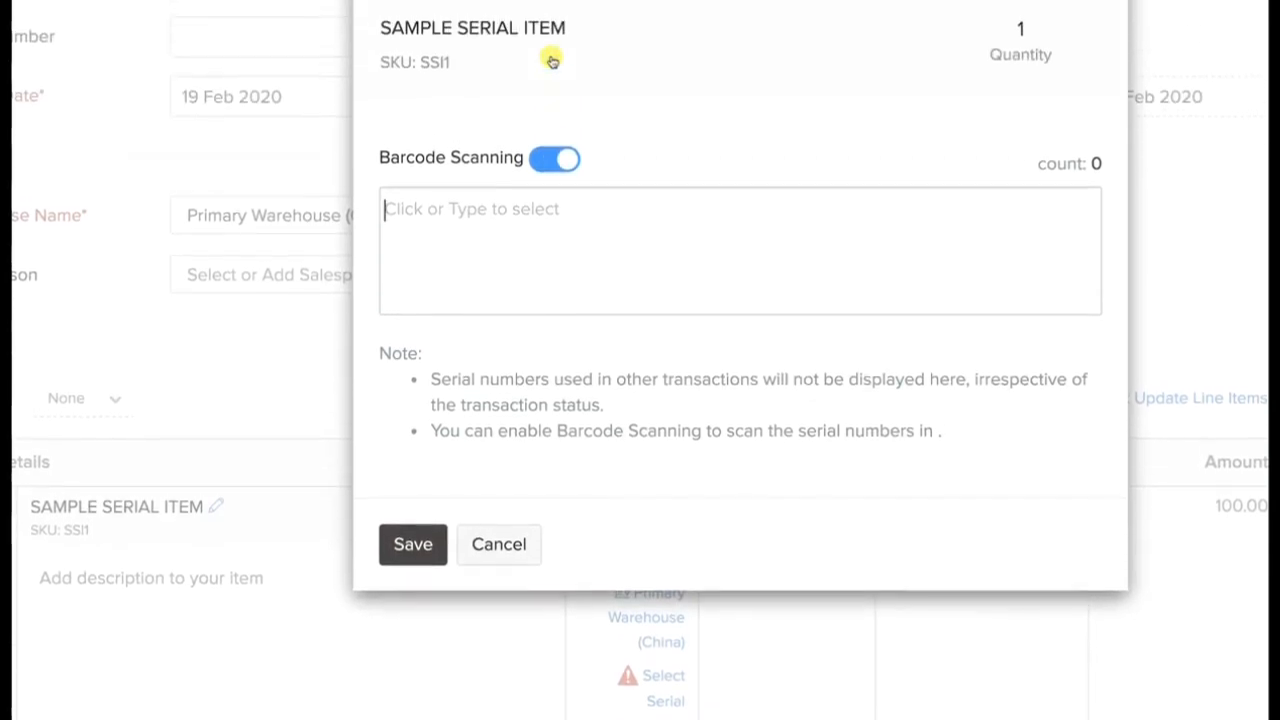
pyautogui.scroll(-3, 551, 60)
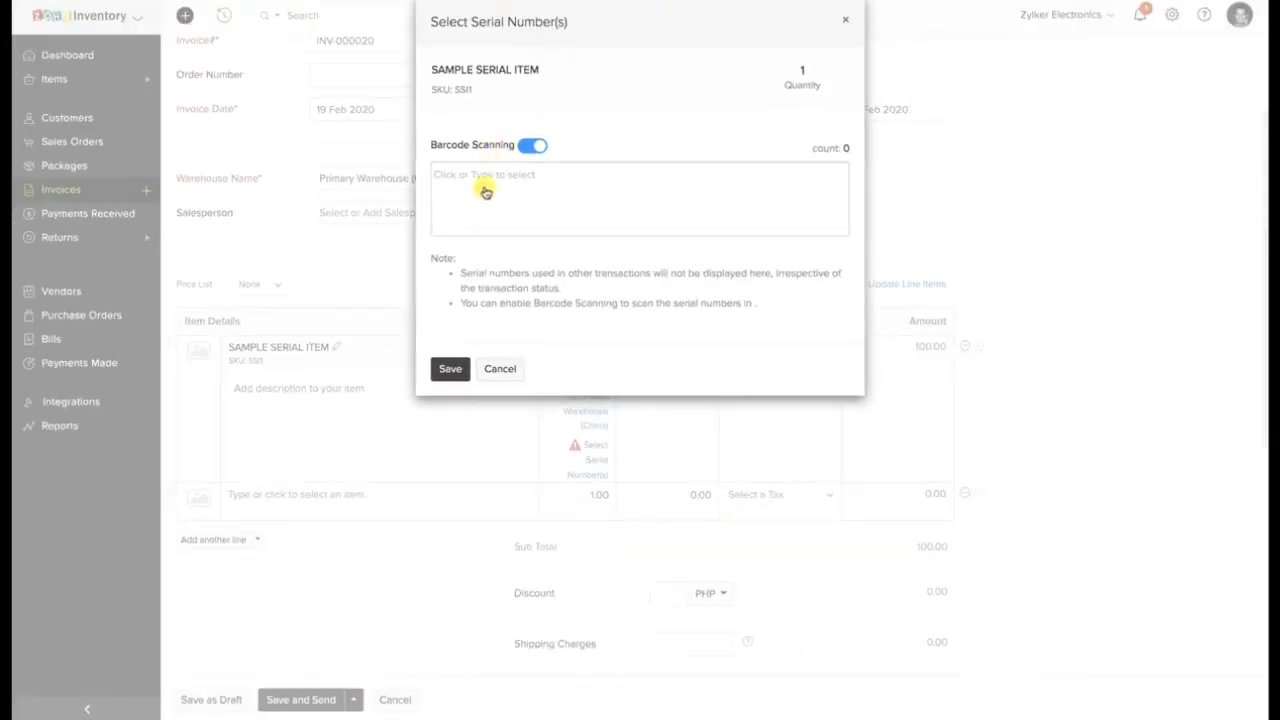
# Assign serial number 1 to SAMPLE SERIAL ITEM and save the invoice as a draft.
pyautogui.click(485, 192)
pyautogui.write('1')
pyautogui.press('Return')
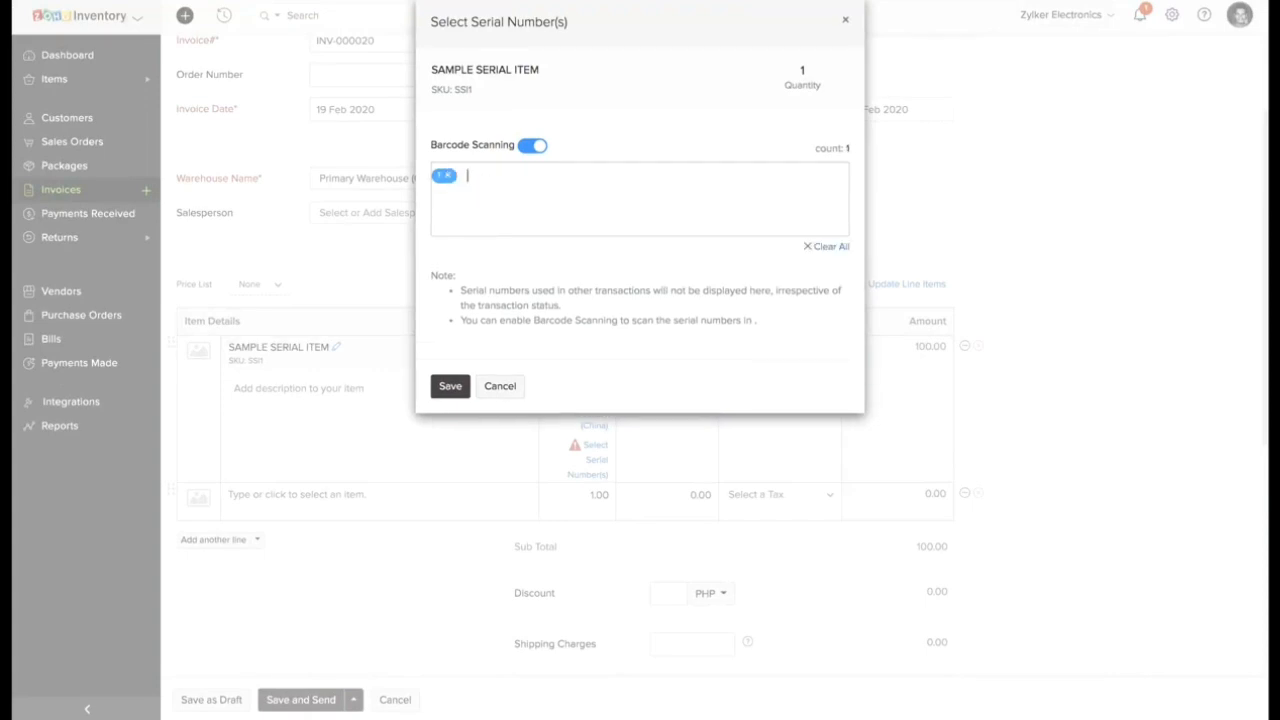
pyautogui.click(450, 370)
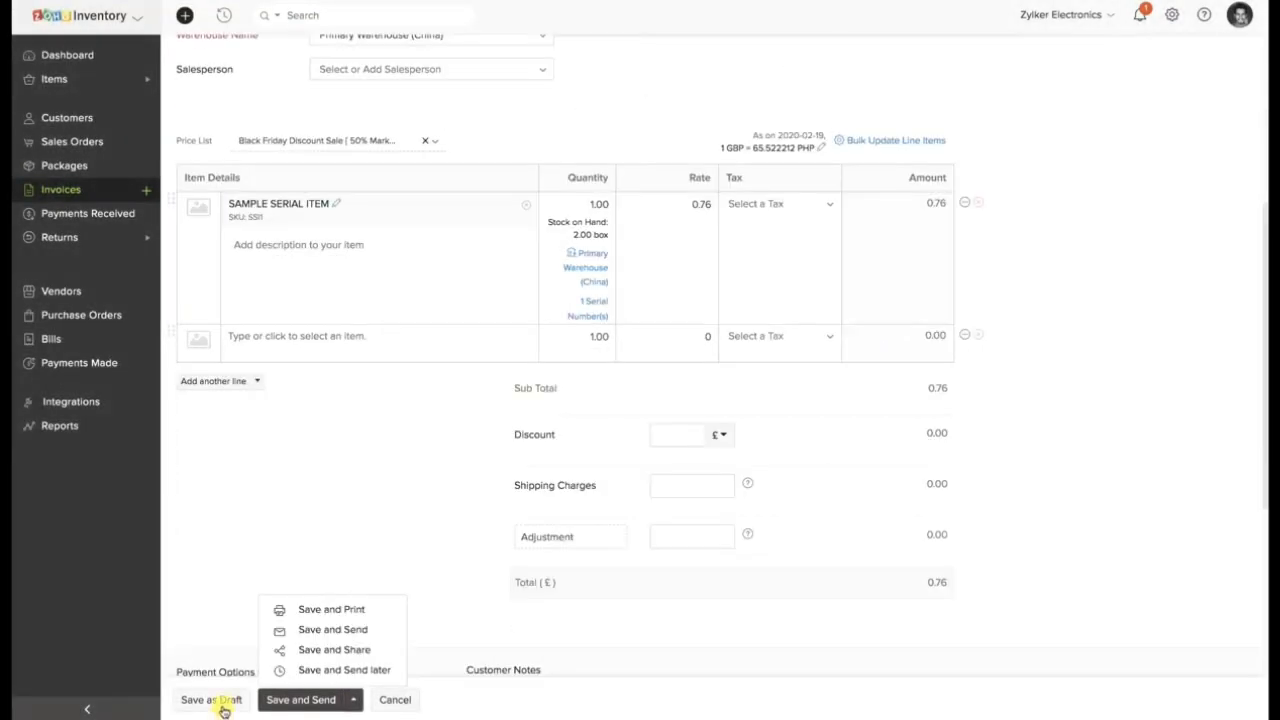
pyautogui.click(216, 699)
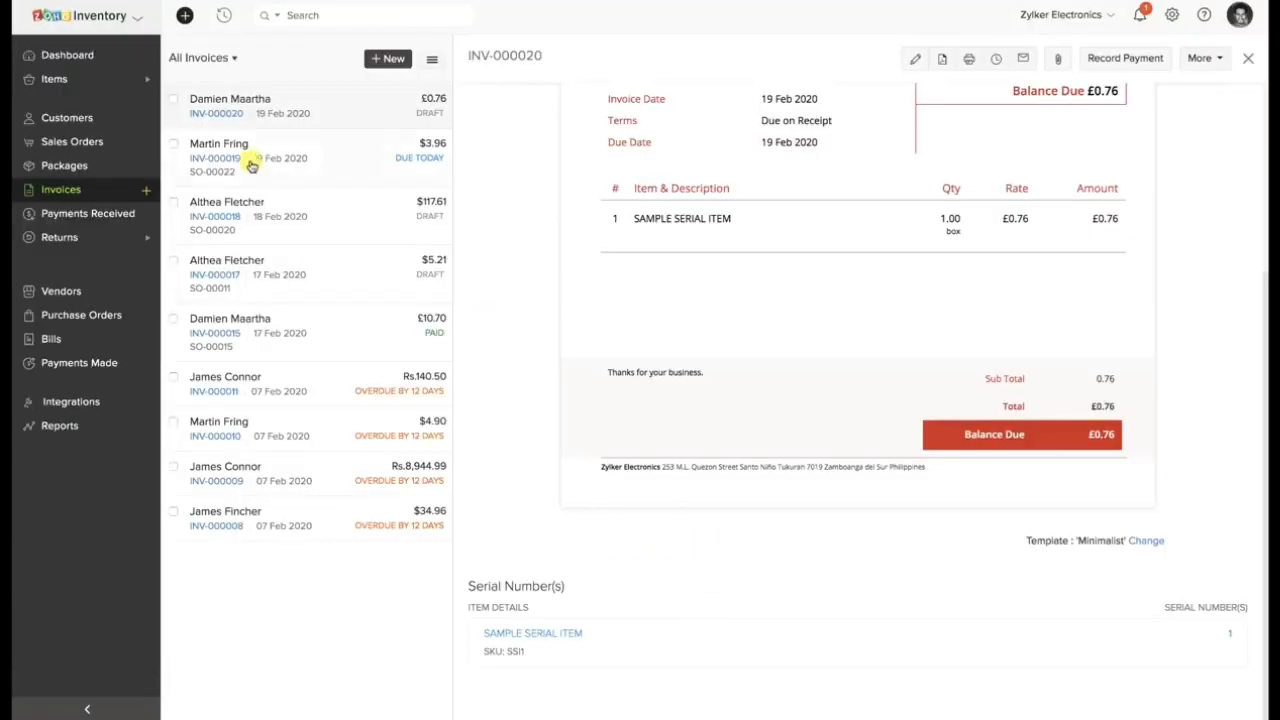
# Start another invoice for the customer whose existing invoice is due today.
pyautogui.click(147, 189)
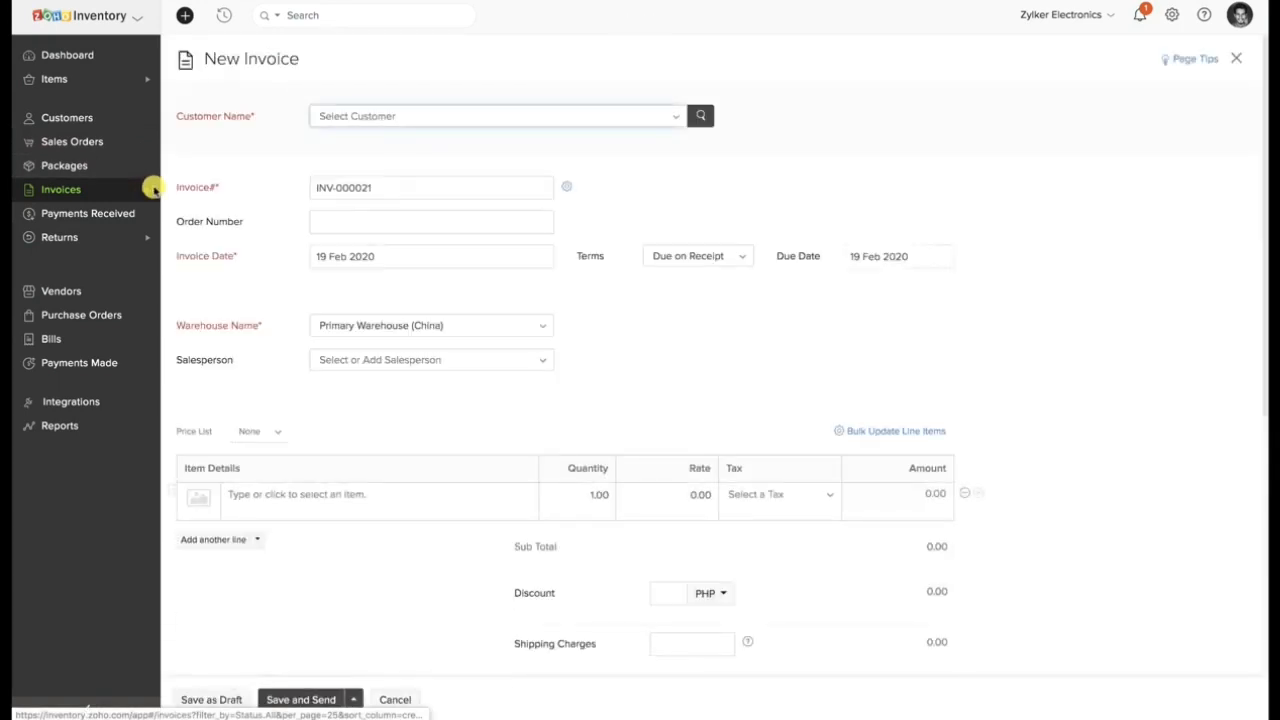
pyautogui.click(334, 117)
pyautogui.scroll(-1, 370, 250)
pyautogui.click(370, 285)
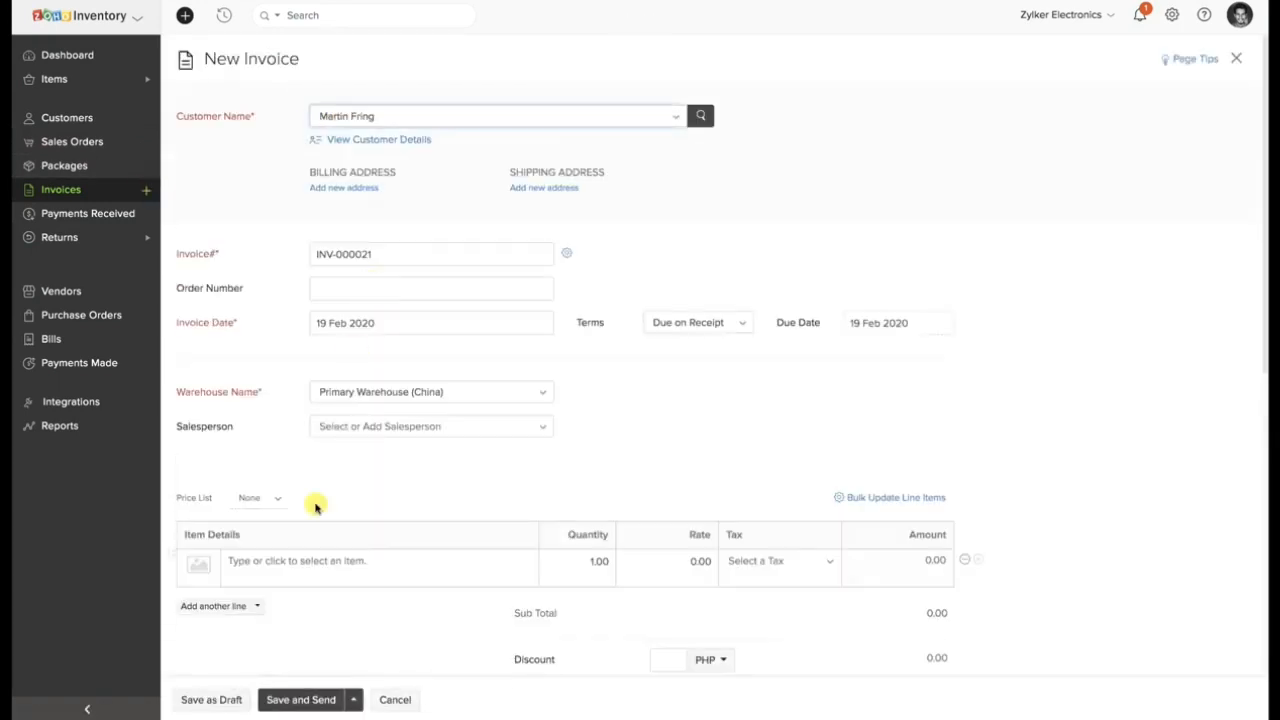
# Add Sample Batch Item to the invoice with a quantity of 4.
pyautogui.scroll(-1, 286, 563)
pyautogui.click(300, 425)
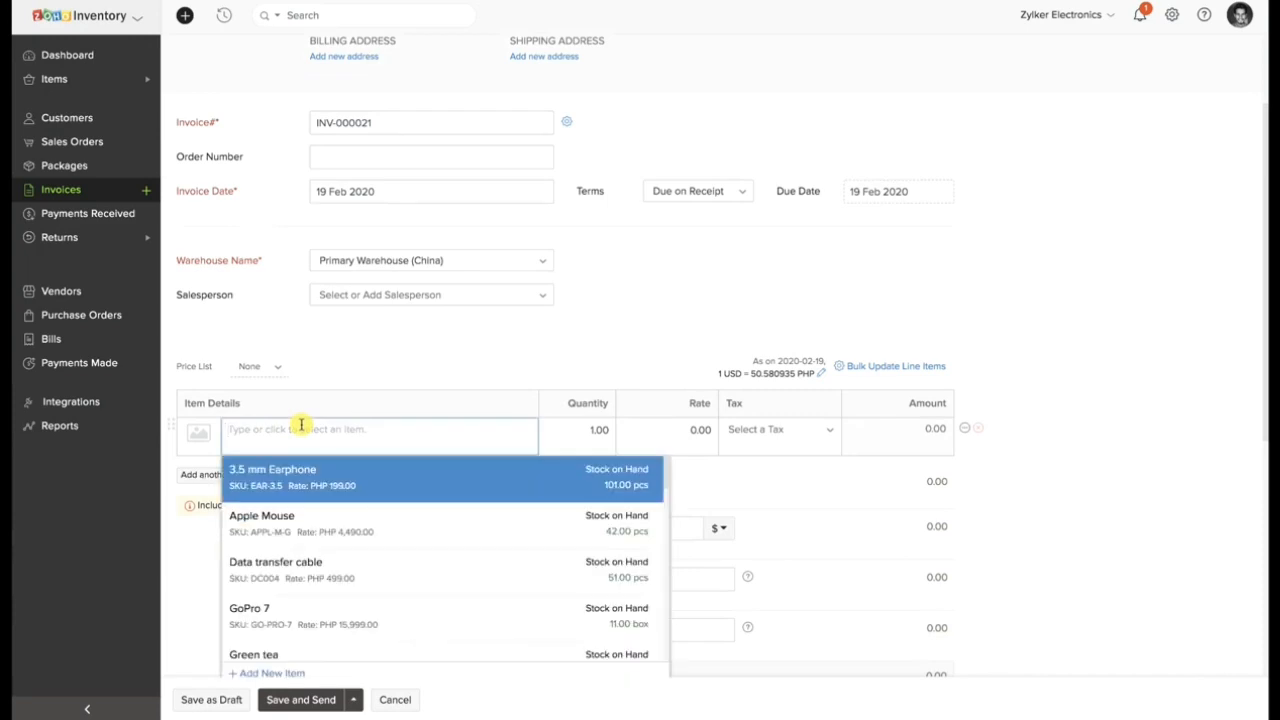
pyautogui.write('sample batch')
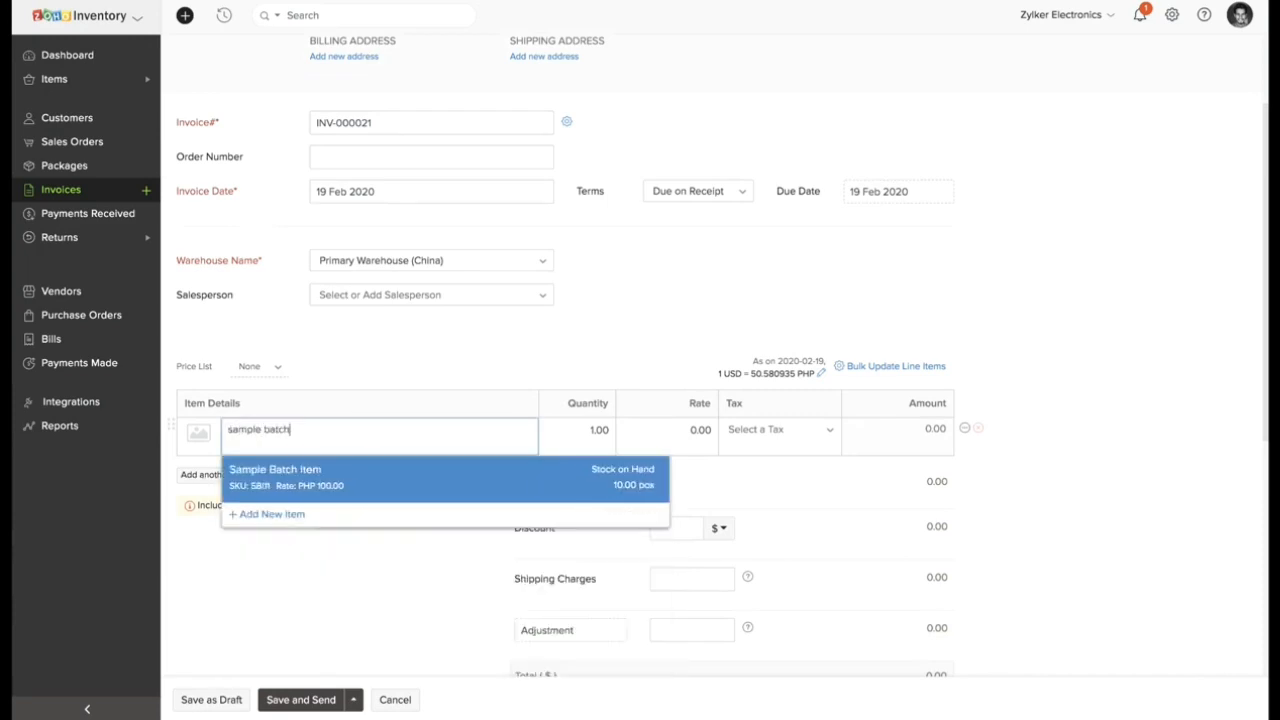
pyautogui.click(297, 465)
pyautogui.click(591, 430)
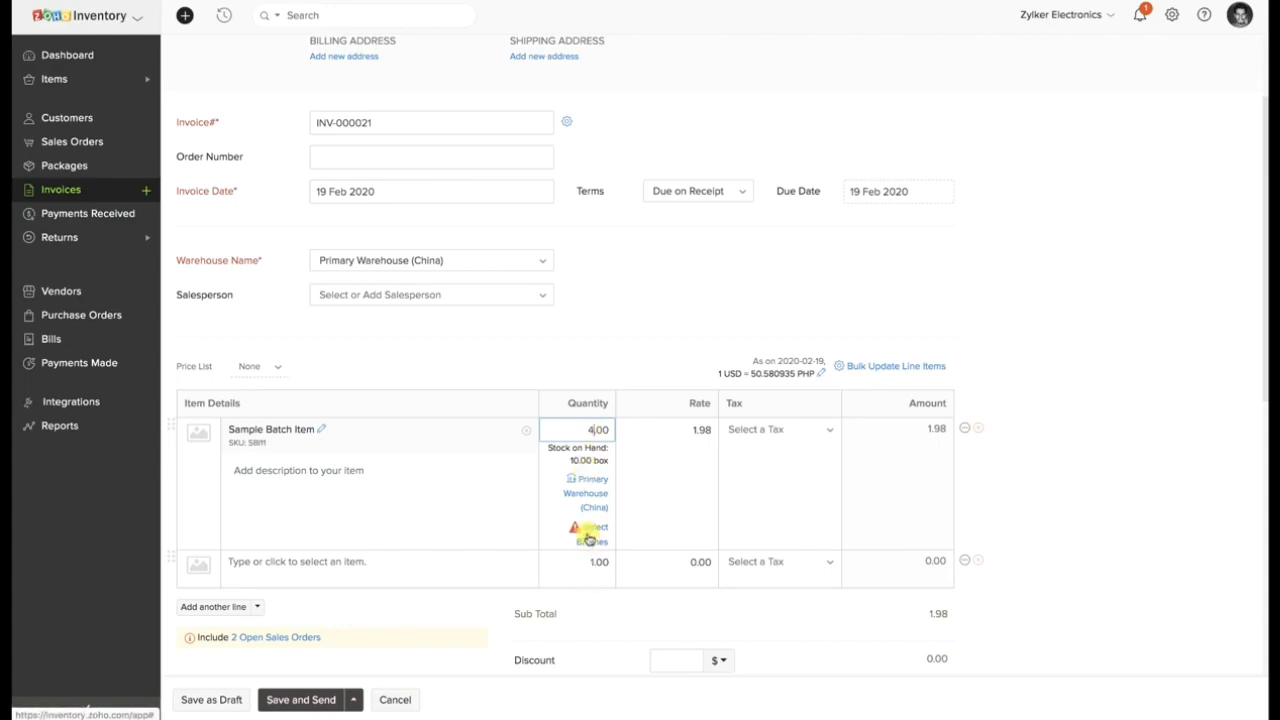
# Open the batch selection for Sample Batch Item and take 2 units out of batch AF2.
pyautogui.click(617, 525)
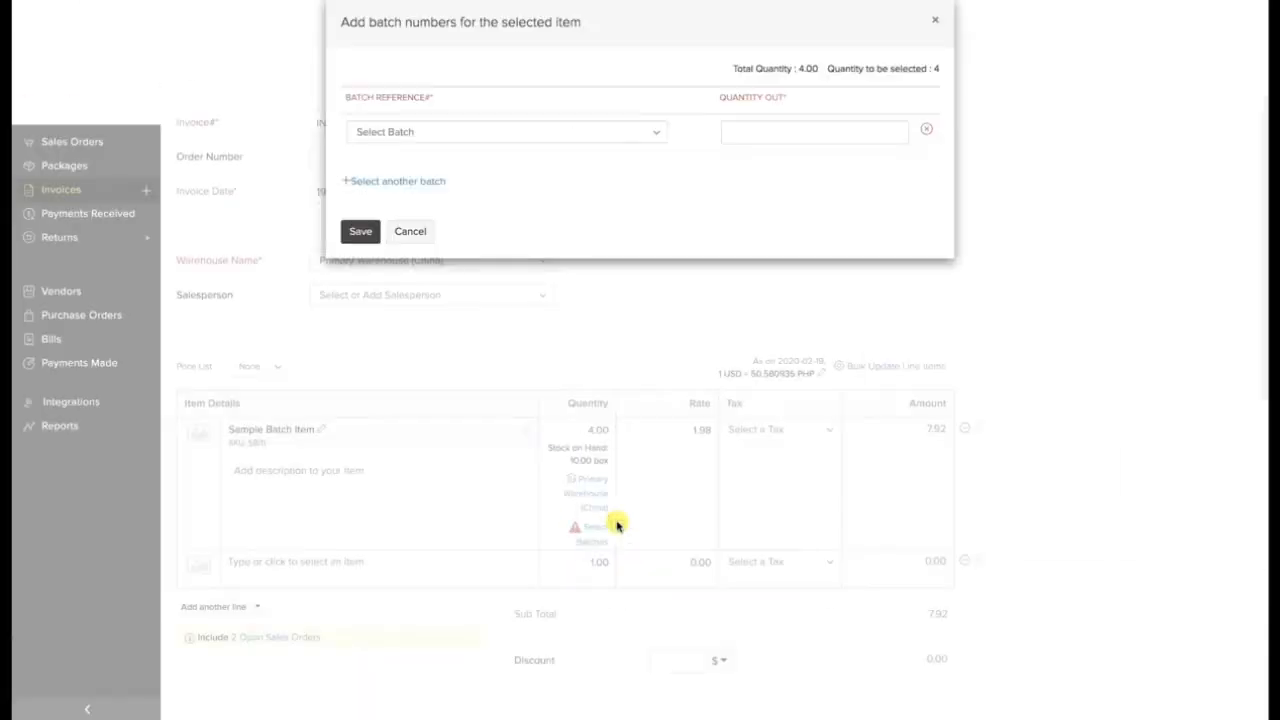
pyautogui.click(524, 134)
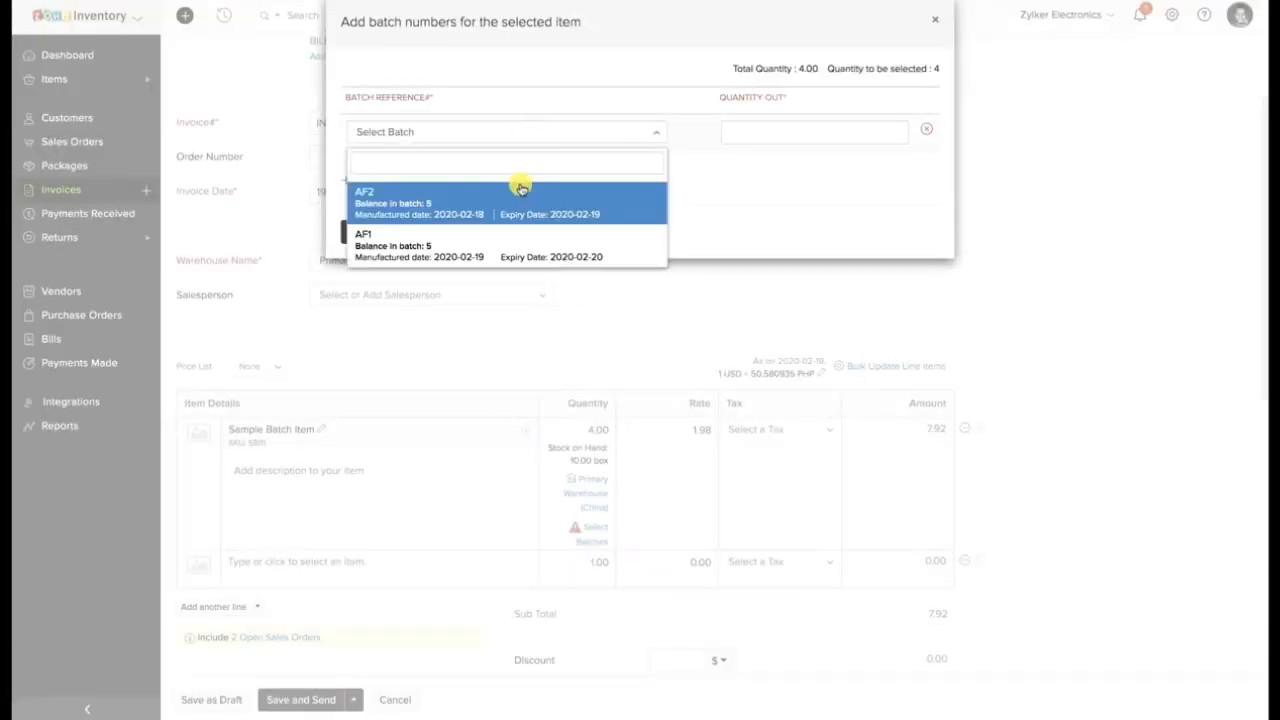
pyautogui.click(523, 183)
pyautogui.click(904, 136)
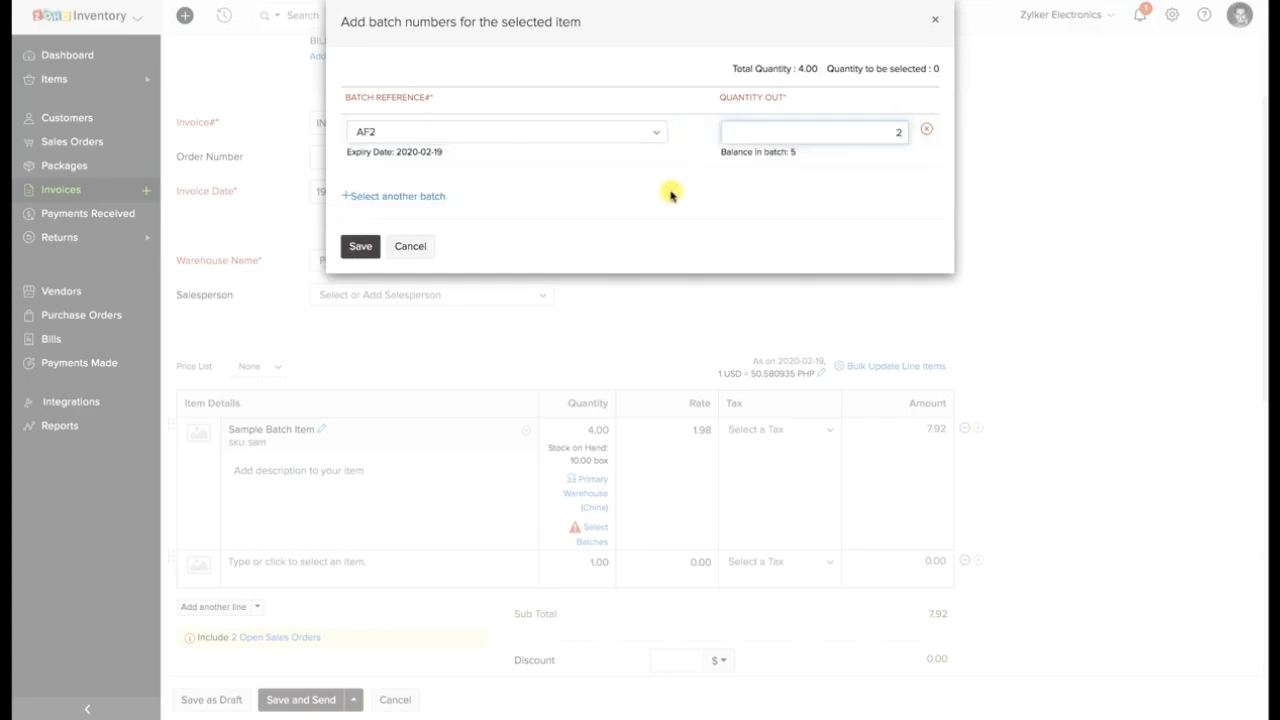
# Take the remaining 2 units from batch AF1, then save the batch selection and the invoice as a draft.
pyautogui.click(408, 196)
pyautogui.click(408, 186)
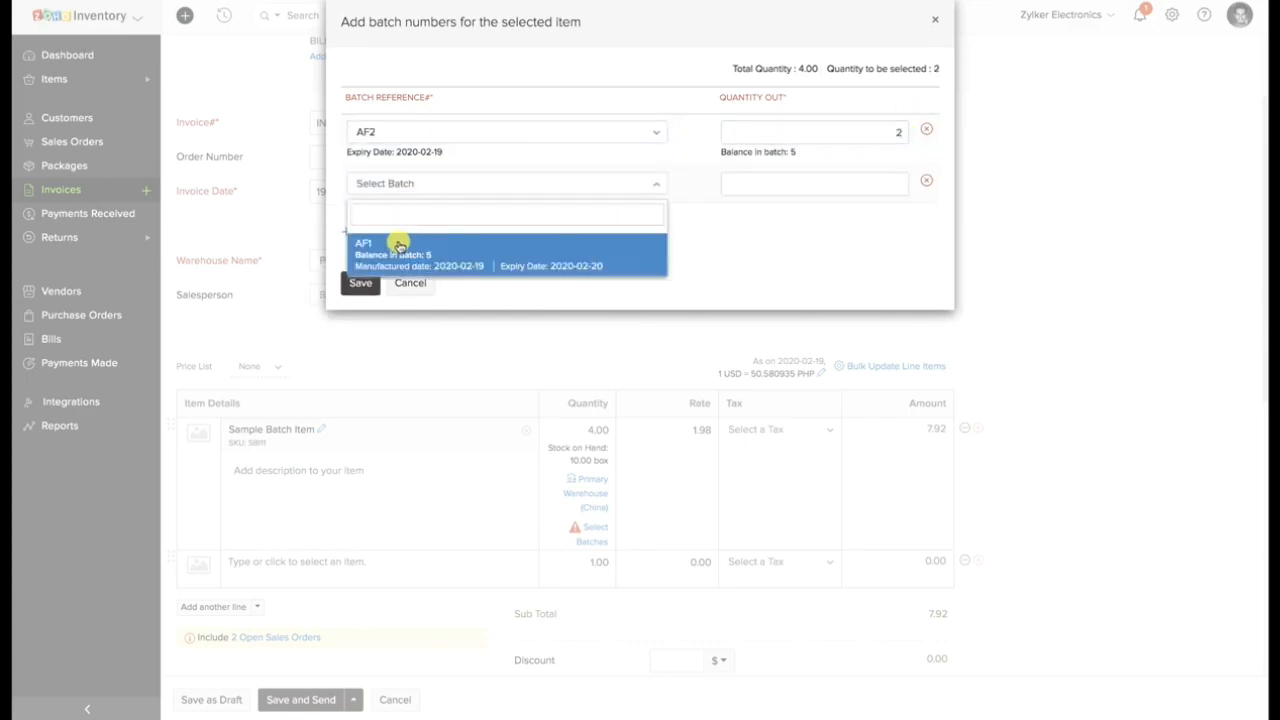
pyautogui.click(399, 245)
pyautogui.click(362, 283)
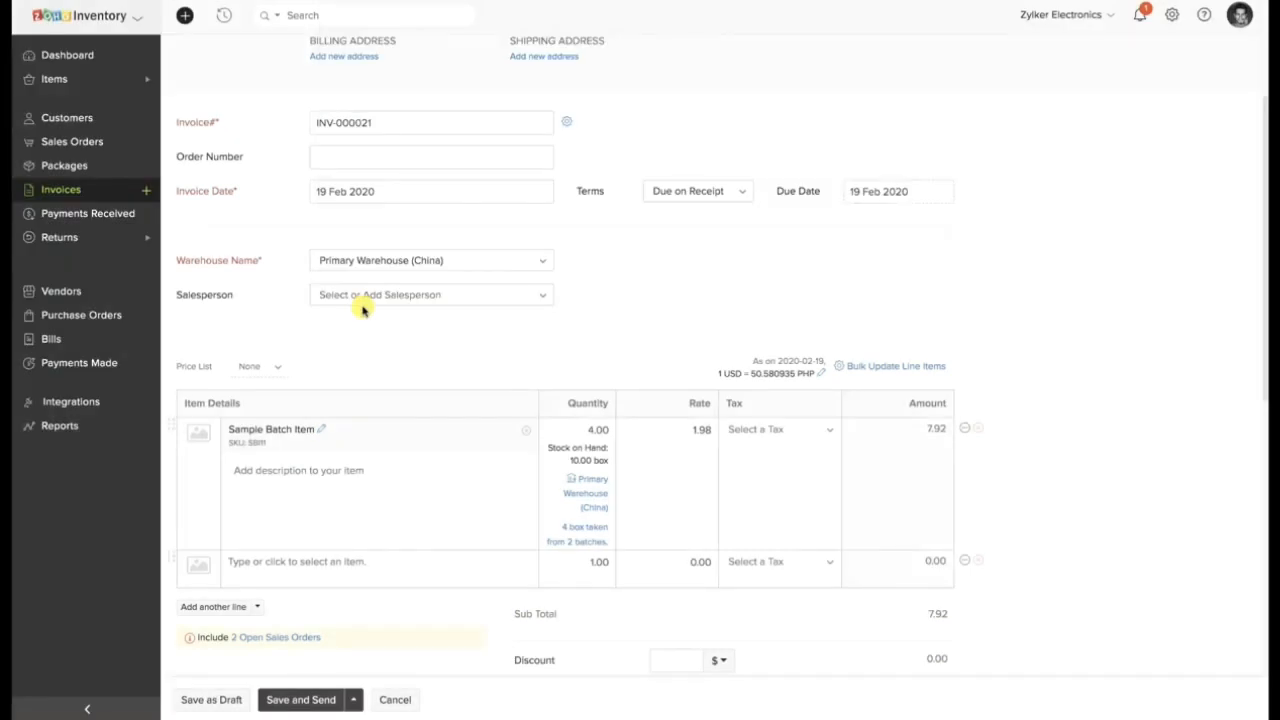
pyautogui.scroll(-6, 369, 384)
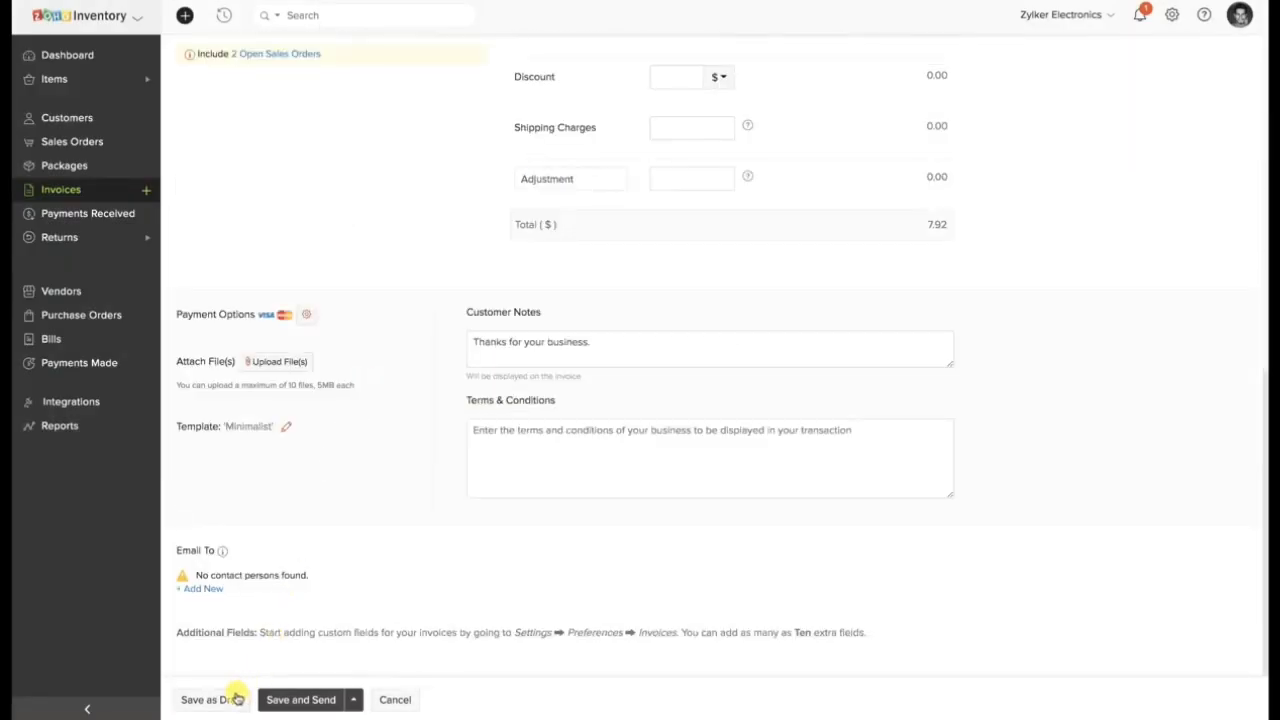
pyautogui.click(233, 697)
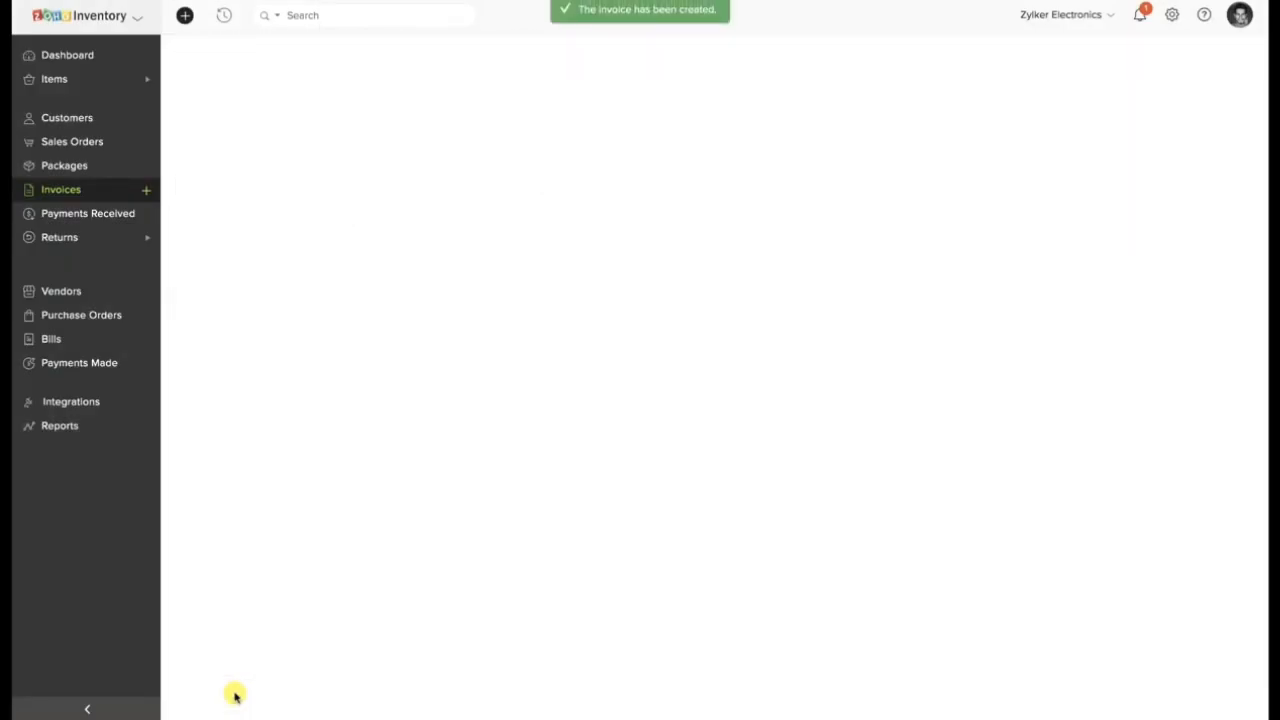
# Expand the batch details of Sample Batch Item on the saved invoice and examine the quantity out of each batch.
pyautogui.scroll(-5, 589, 674)
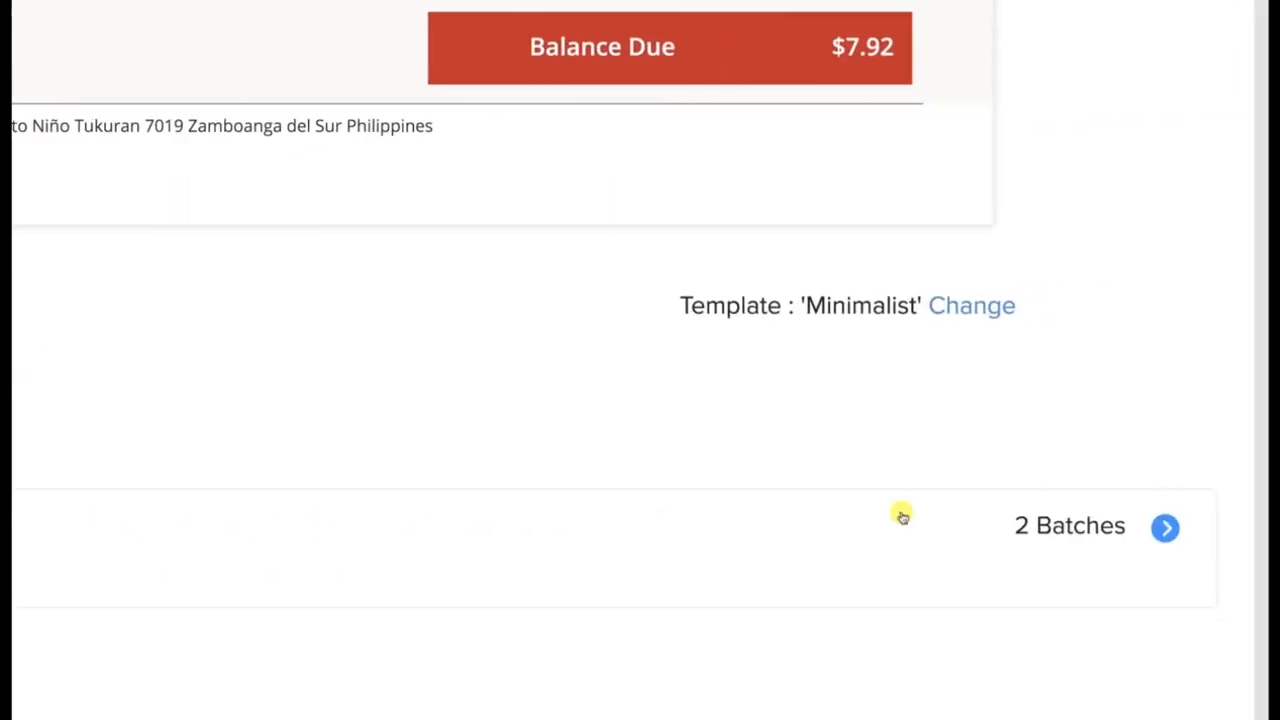
pyautogui.click(1165, 527)
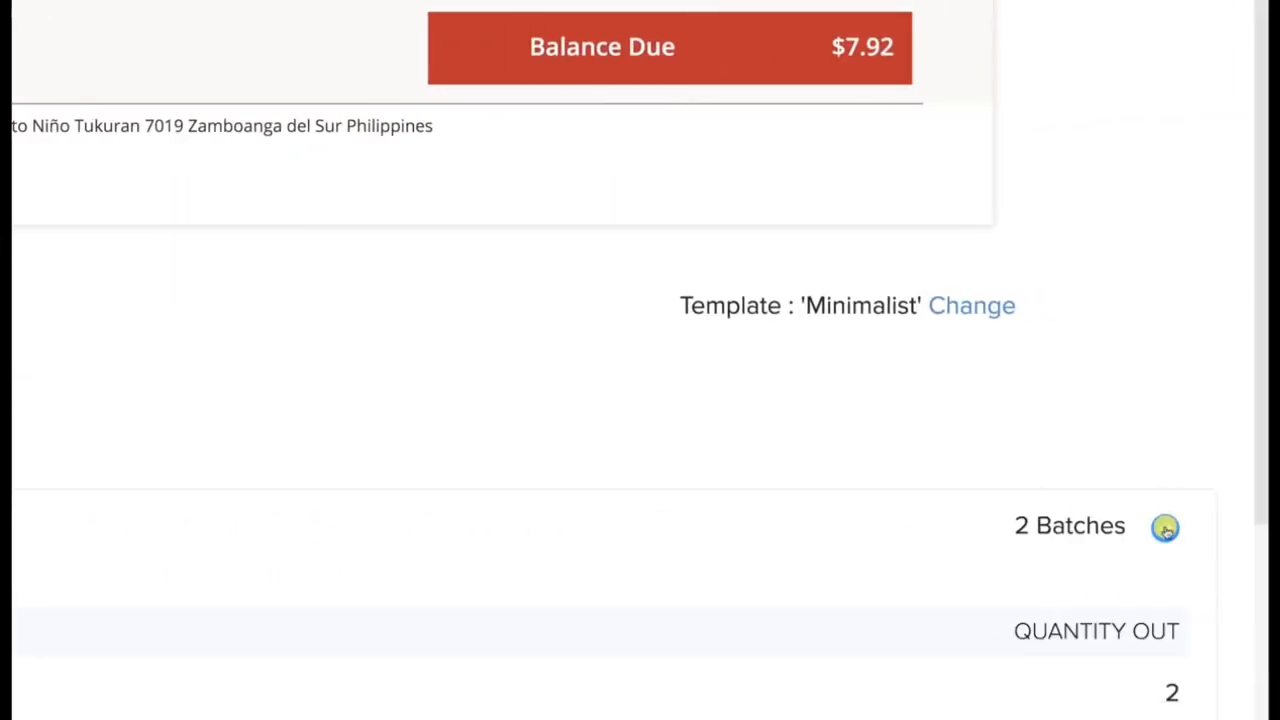
pyautogui.scroll(-3, 1071, 651)
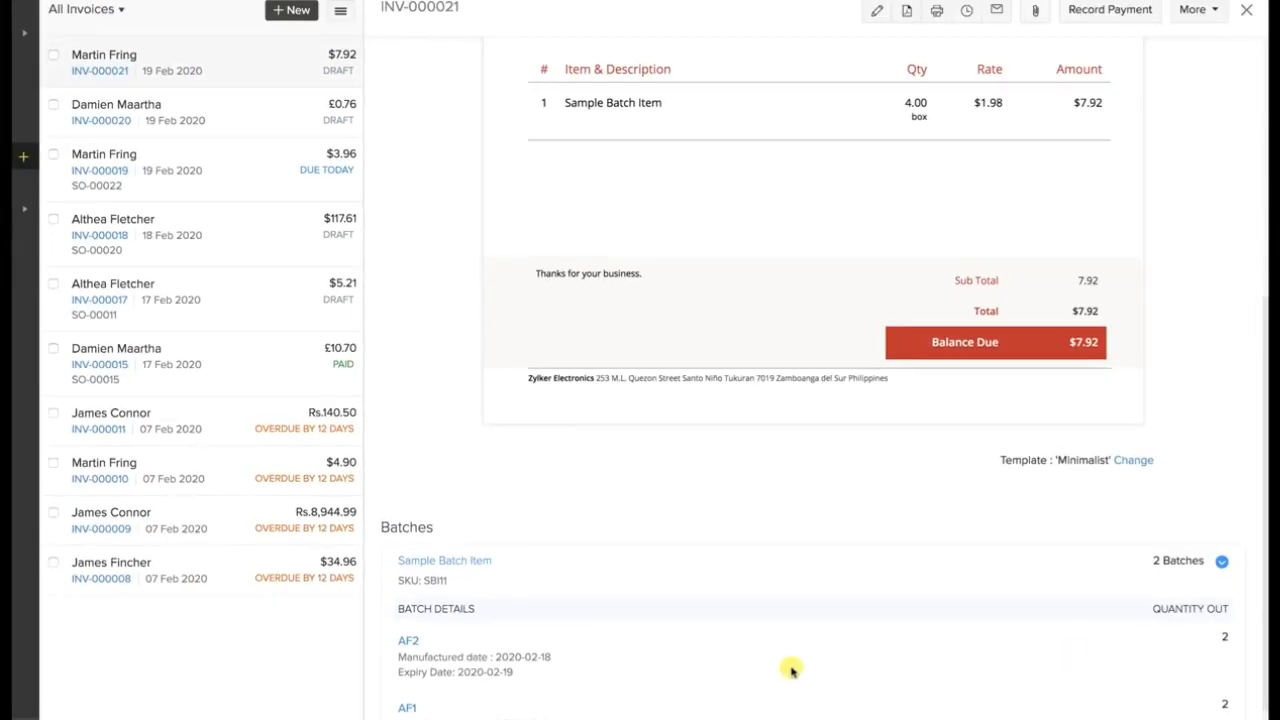
pyautogui.scroll(-1, 790, 670)
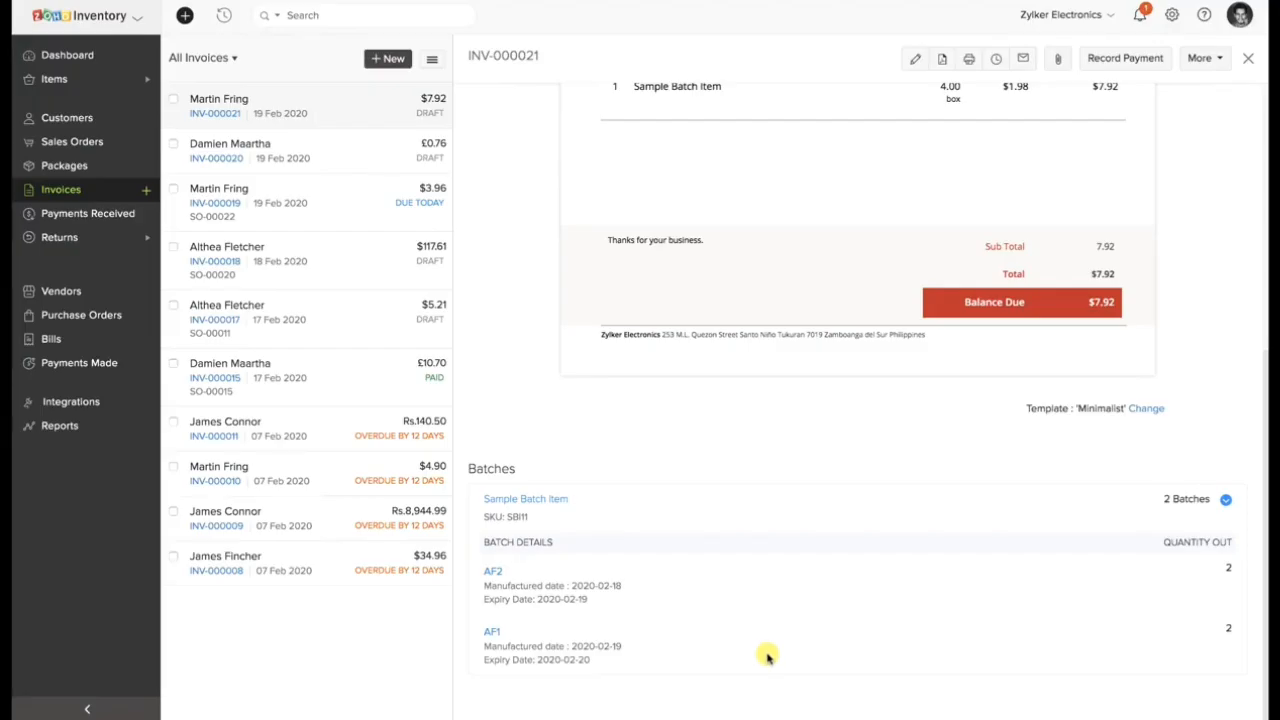
# Create a new transfer order with Primary Warehouse (China) as the source and Secondary Warehouse (Singapore) as the destination.
pyautogui.click(50, 78)
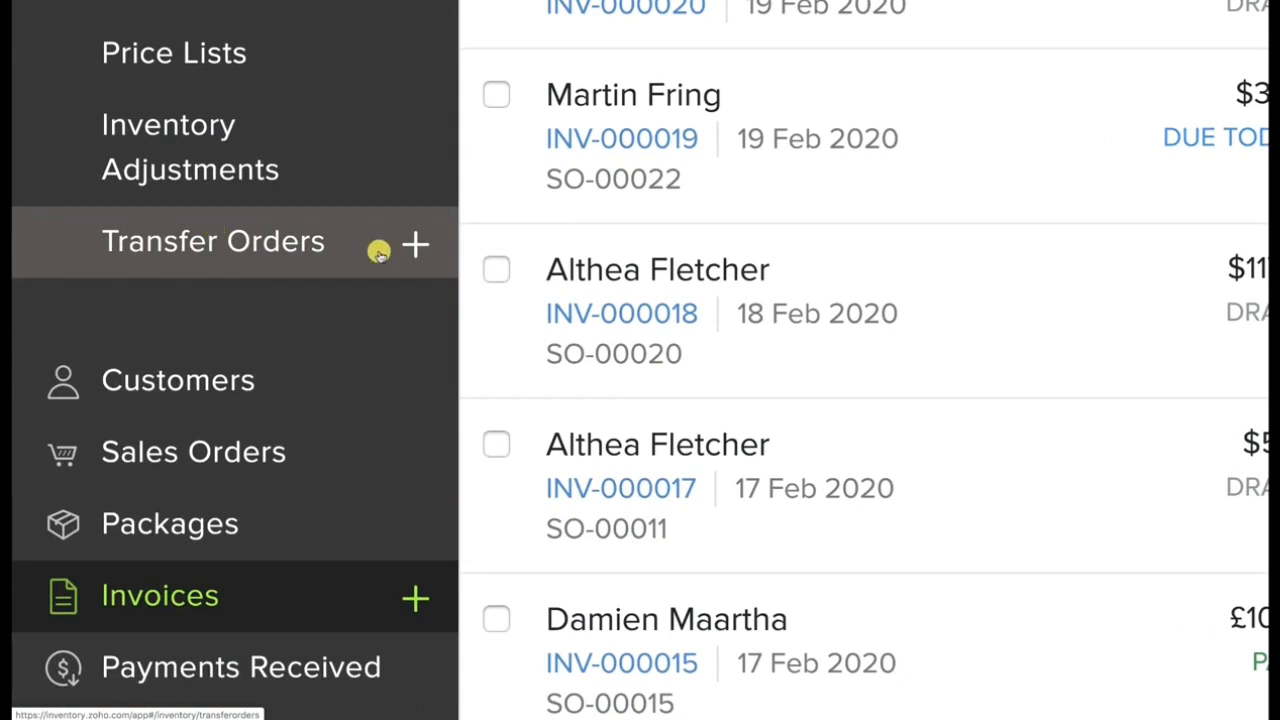
pyautogui.click(375, 252)
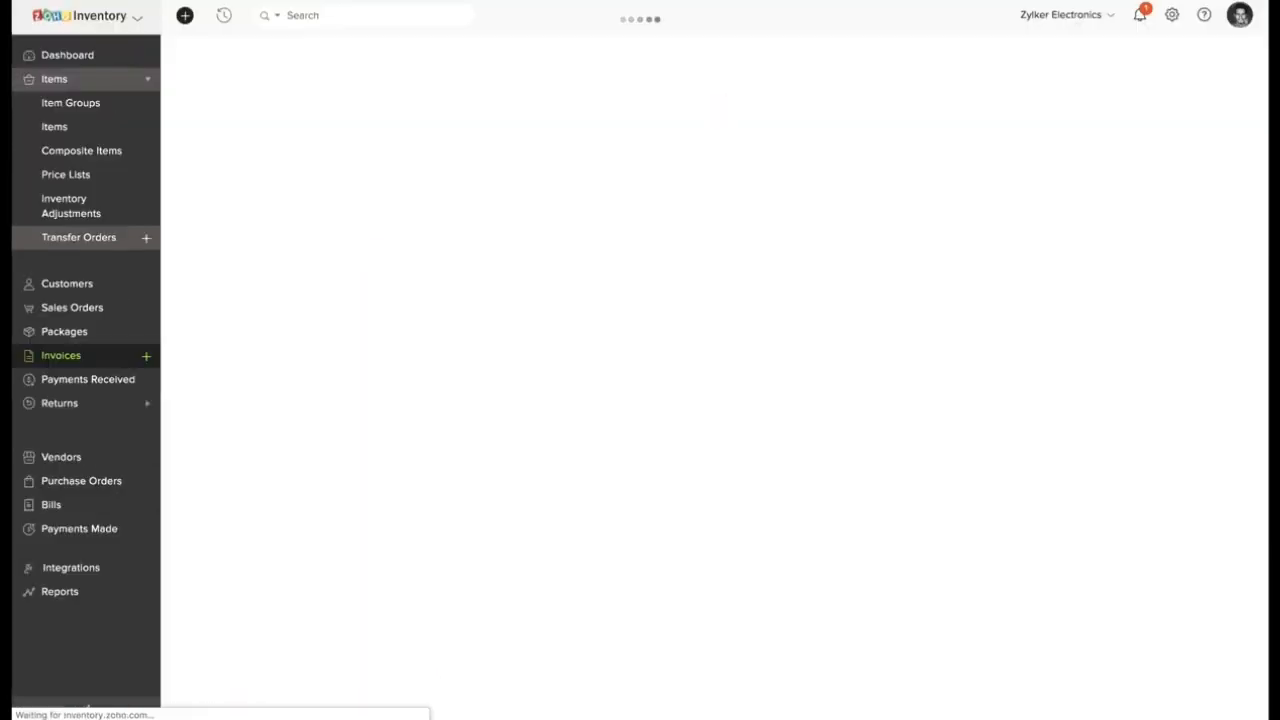
pyautogui.click(1190, 58)
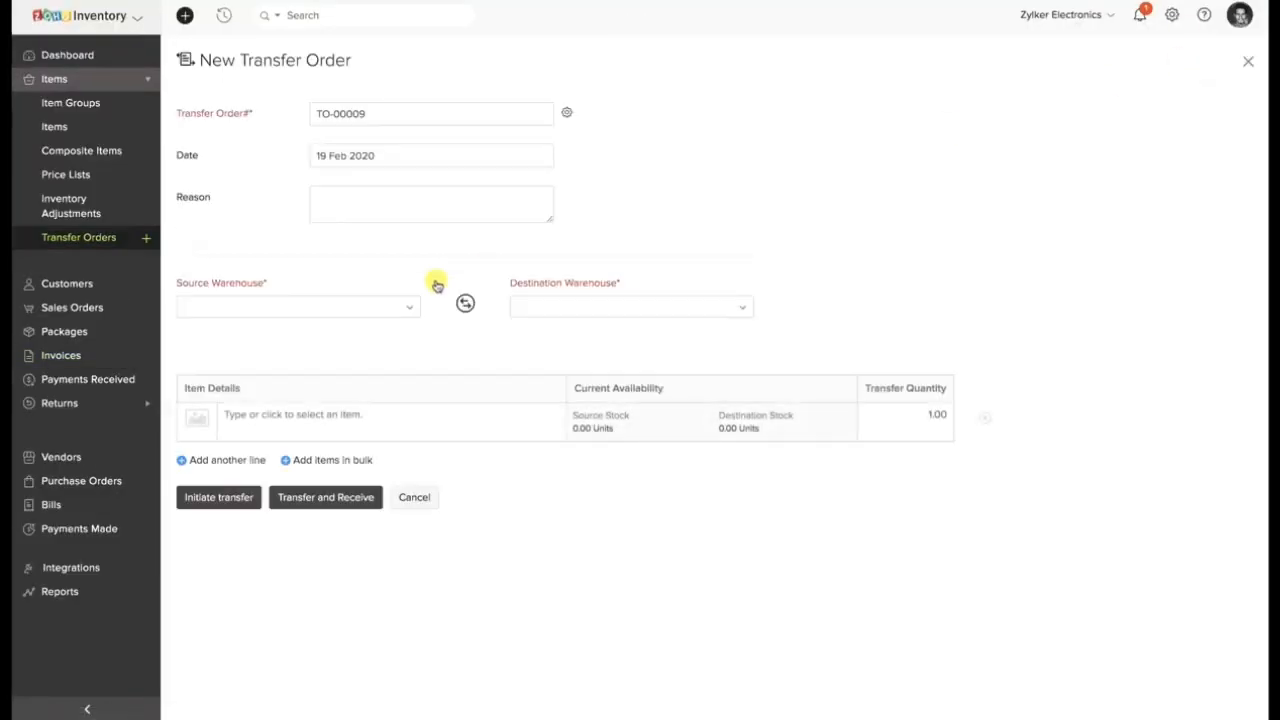
pyautogui.click(343, 306)
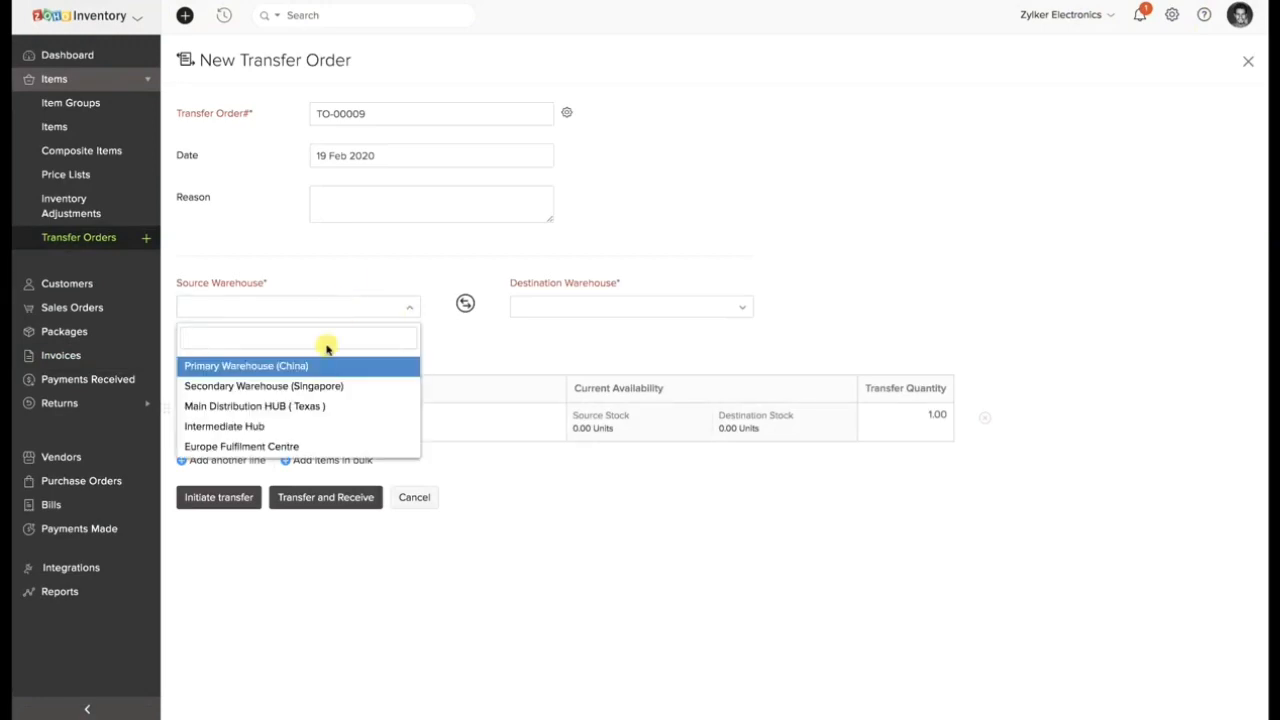
pyautogui.click(318, 366)
pyautogui.click(620, 303)
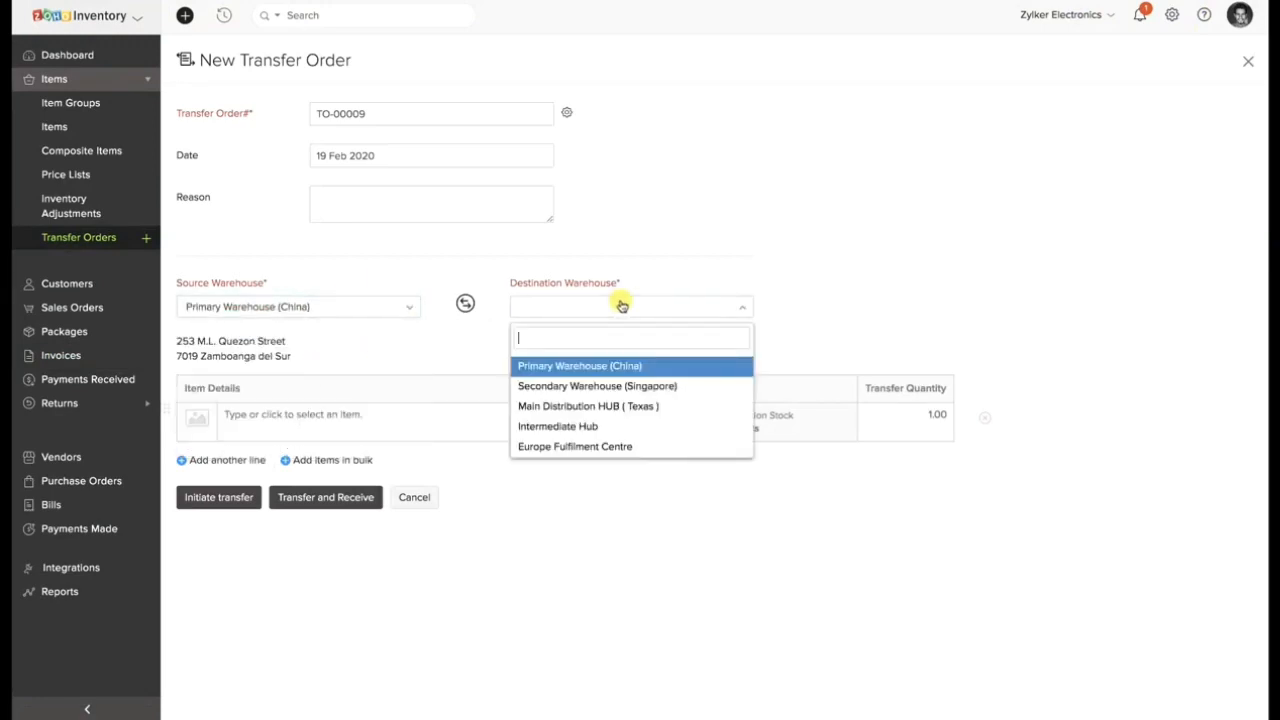
pyautogui.click(612, 386)
# Add one each of 3.5 mm Earphone, Apple Mouse, Data transfer cable and GoPro 7 to the order, then initiate the transfer.
pyautogui.click(460, 418)
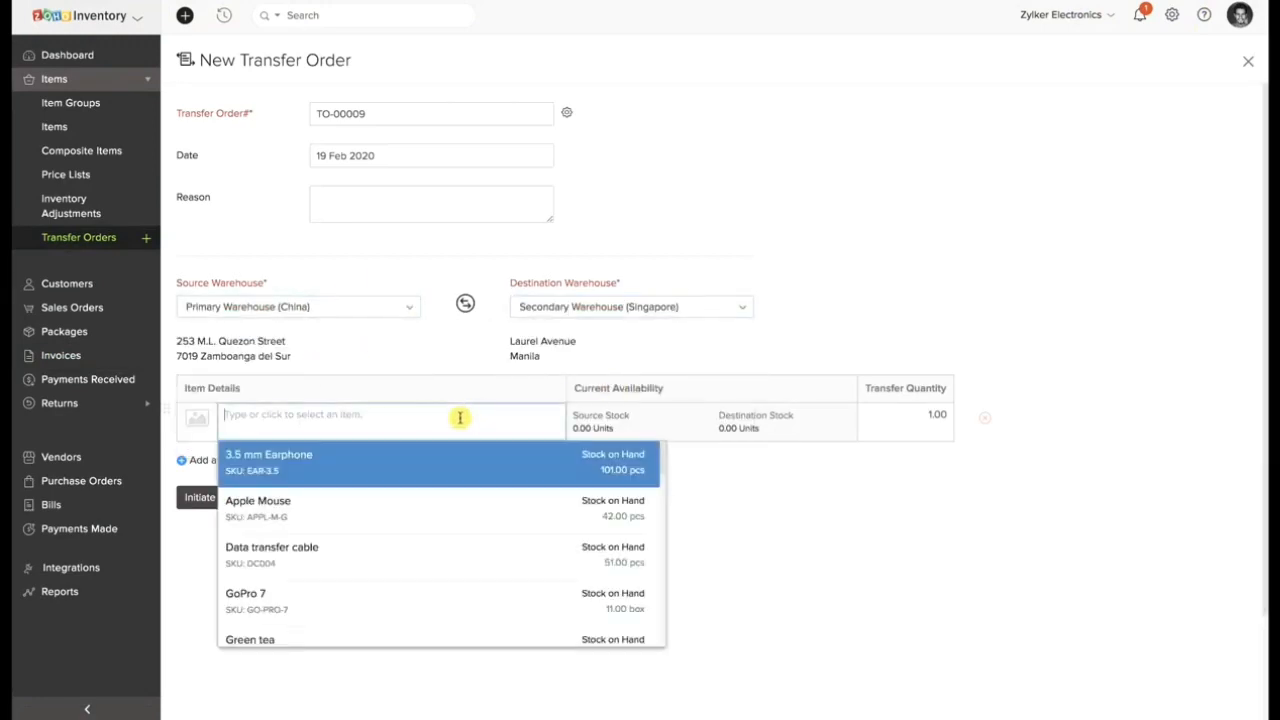
pyautogui.click(423, 457)
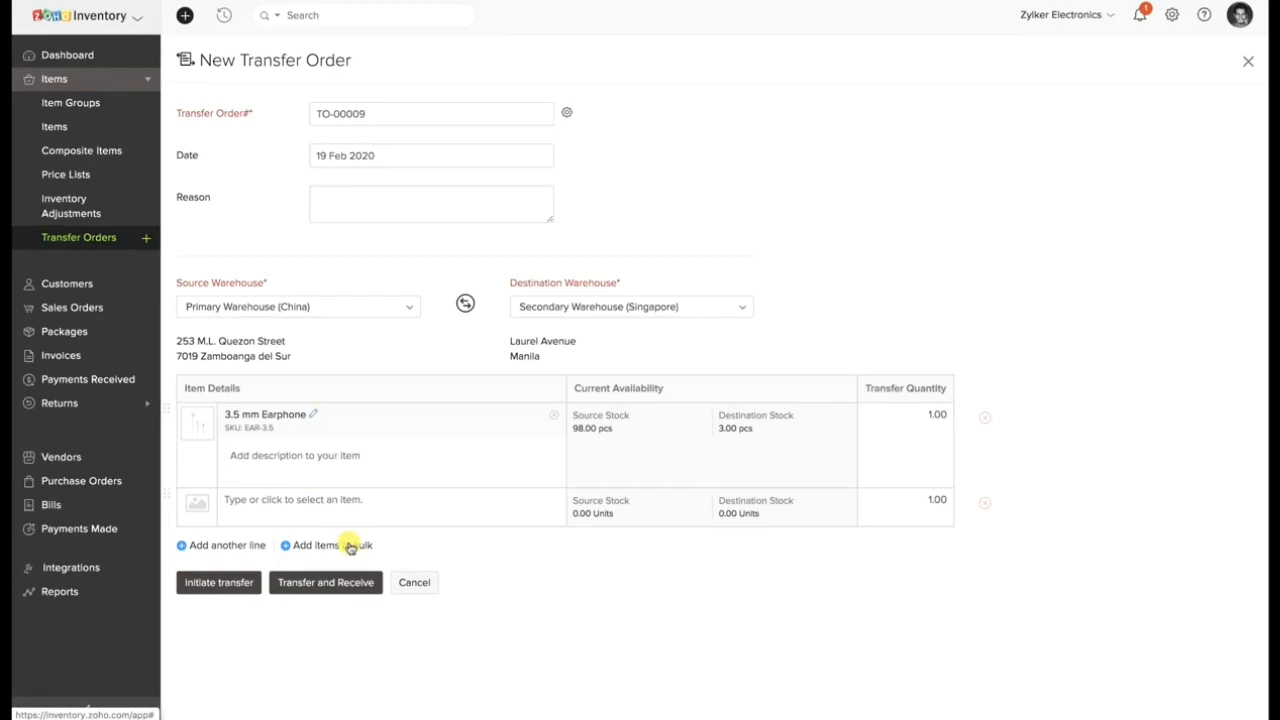
pyautogui.click(350, 546)
pyautogui.click(452, 168)
pyautogui.click(443, 218)
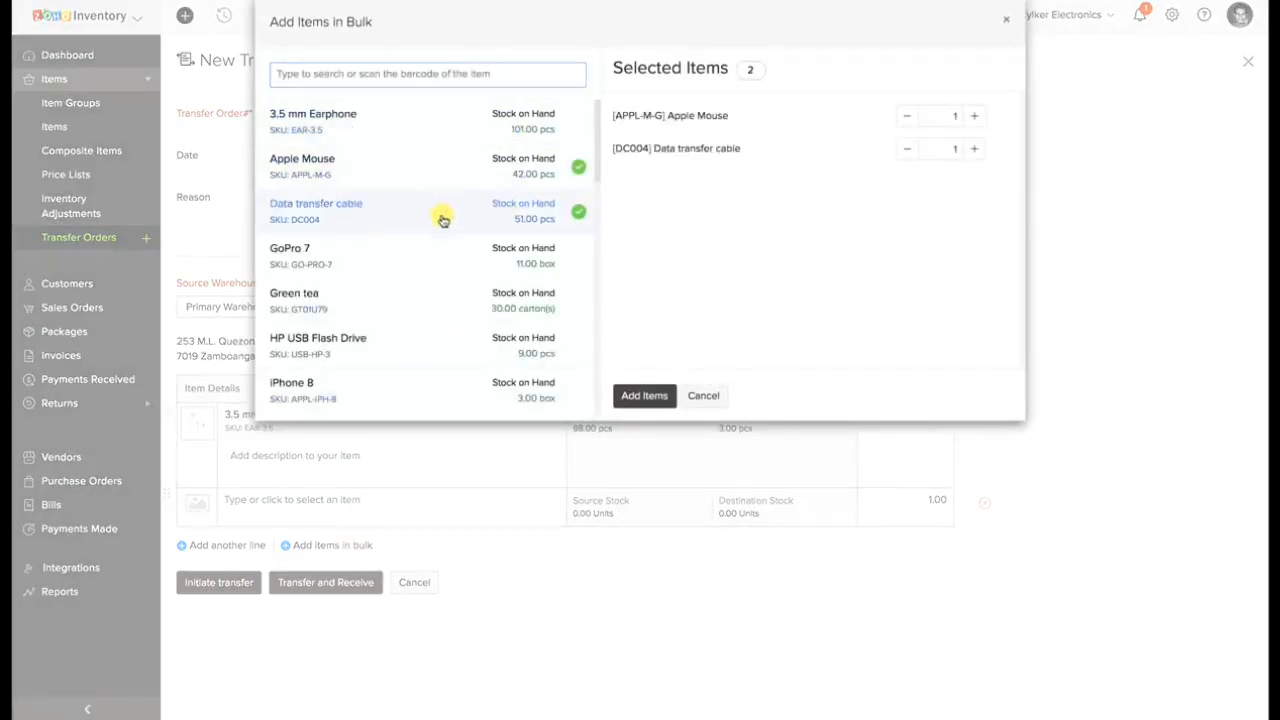
pyautogui.click(460, 262)
pyautogui.click(645, 395)
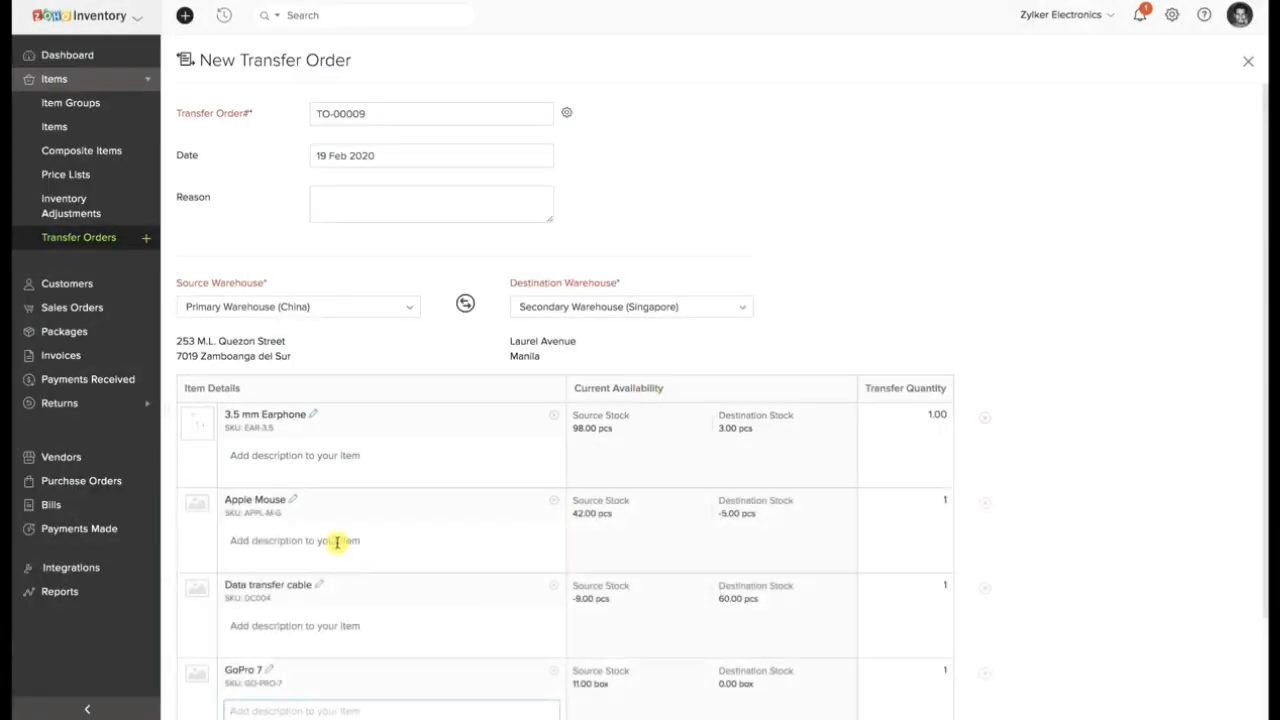
pyautogui.scroll(-2, 337, 541)
pyautogui.click(228, 674)
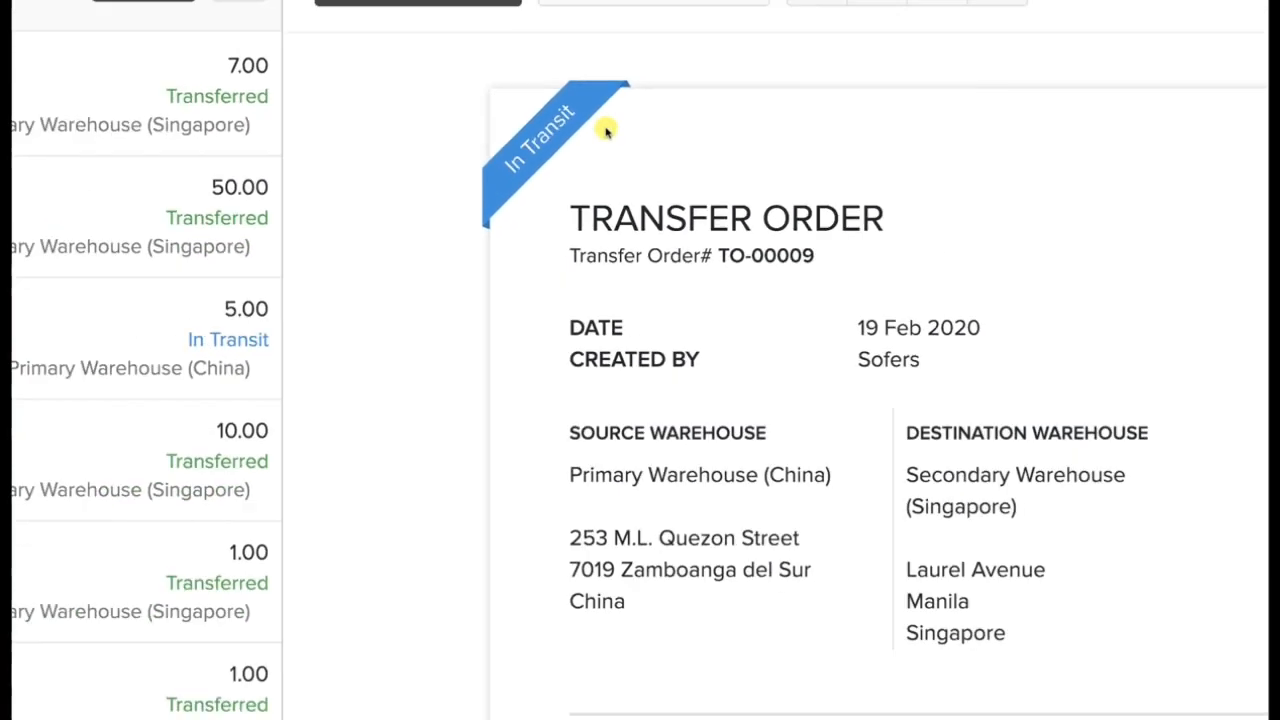
# Return to the list of all transfer orders and sort it by date.
pyautogui.click(376, 58)
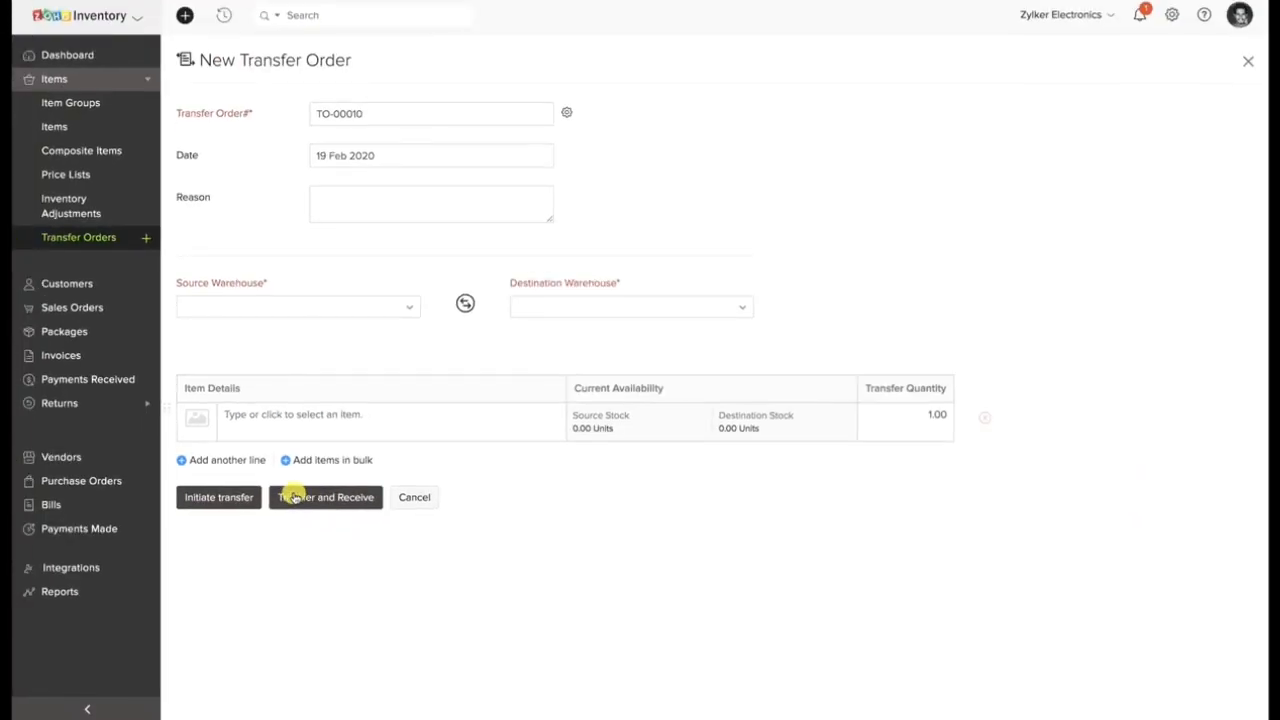
pyautogui.click(79, 238)
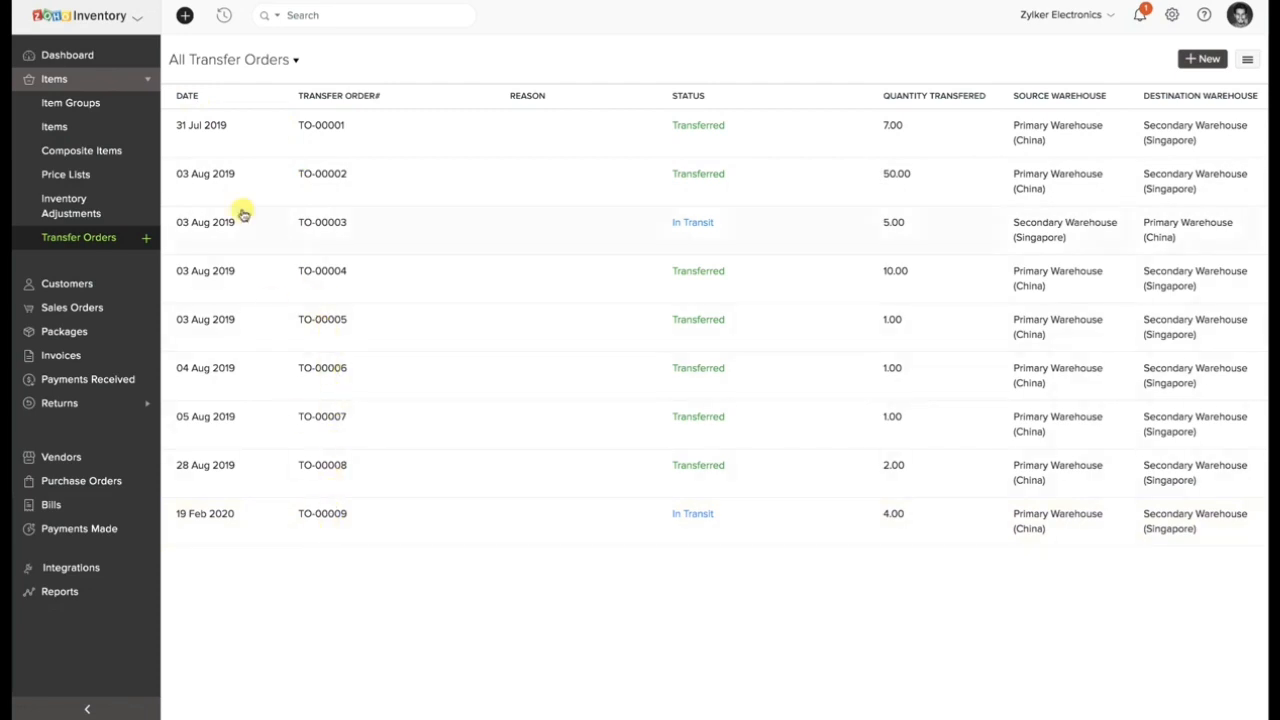
pyautogui.click(188, 97)
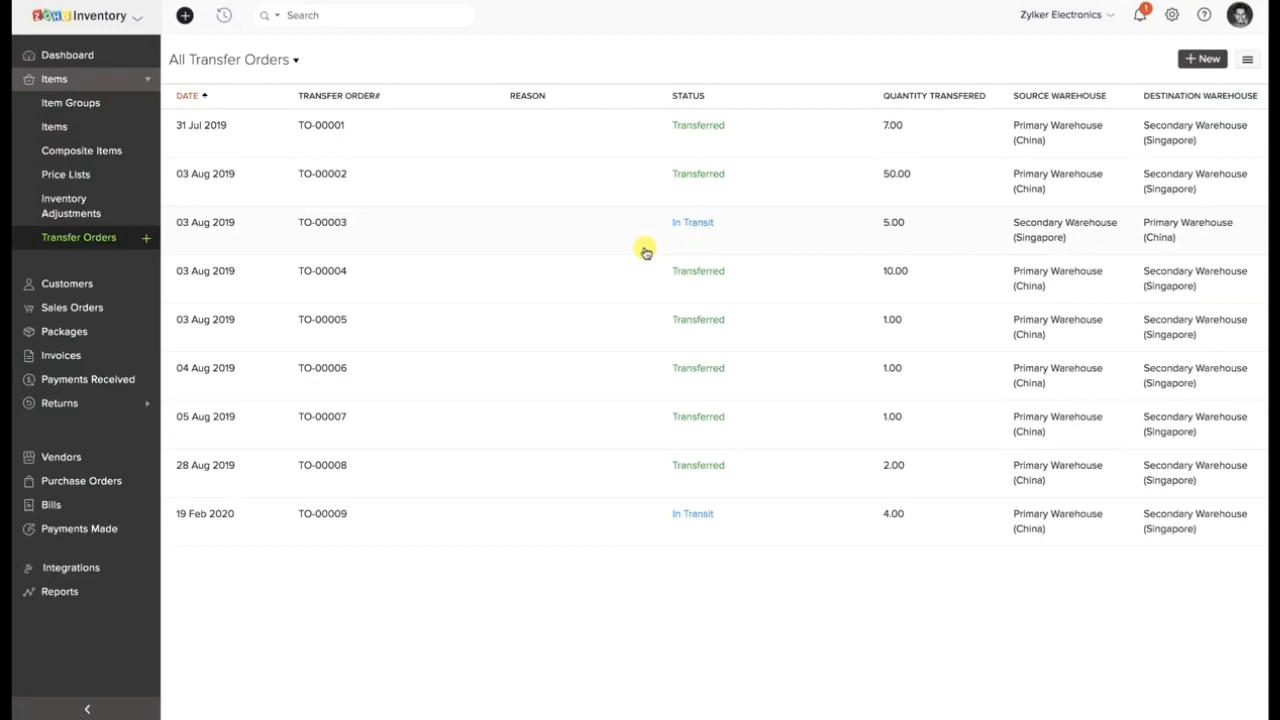
# Open the in-transit transfer order dated 03 Aug 2019 and mark it as received on 19 Feb 2020.
pyautogui.click(512, 236)
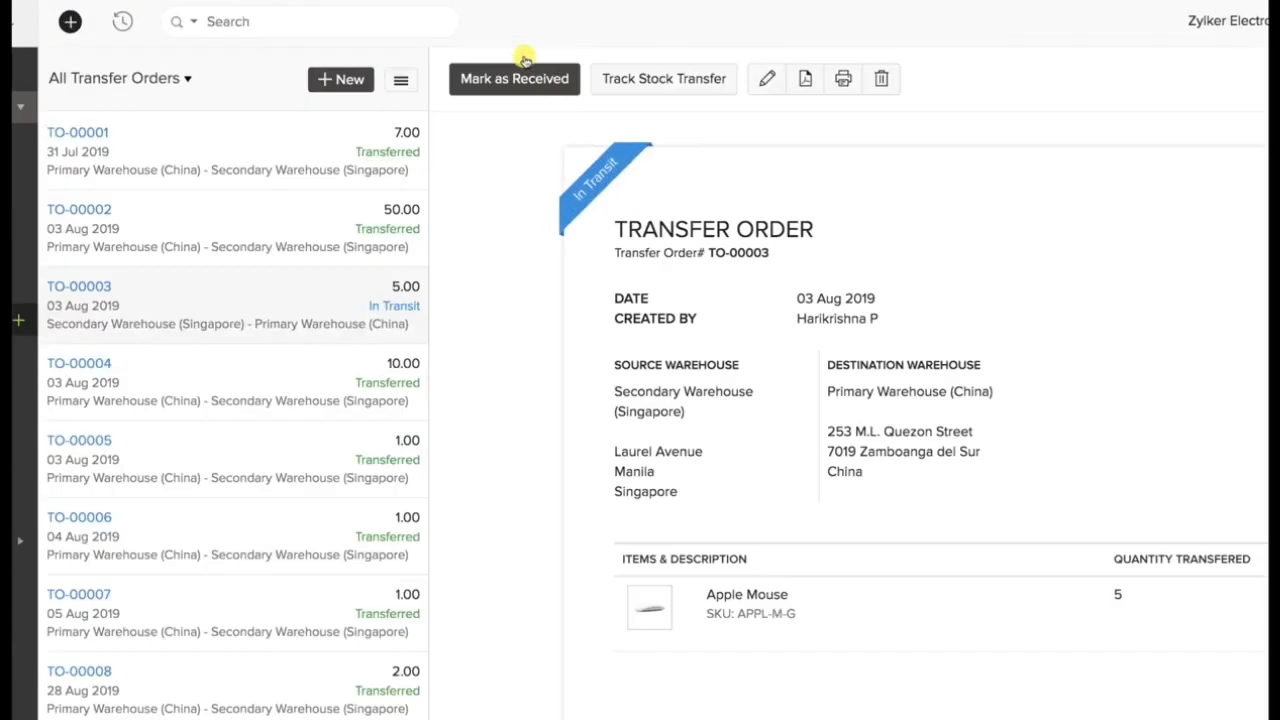
pyautogui.click(557, 171)
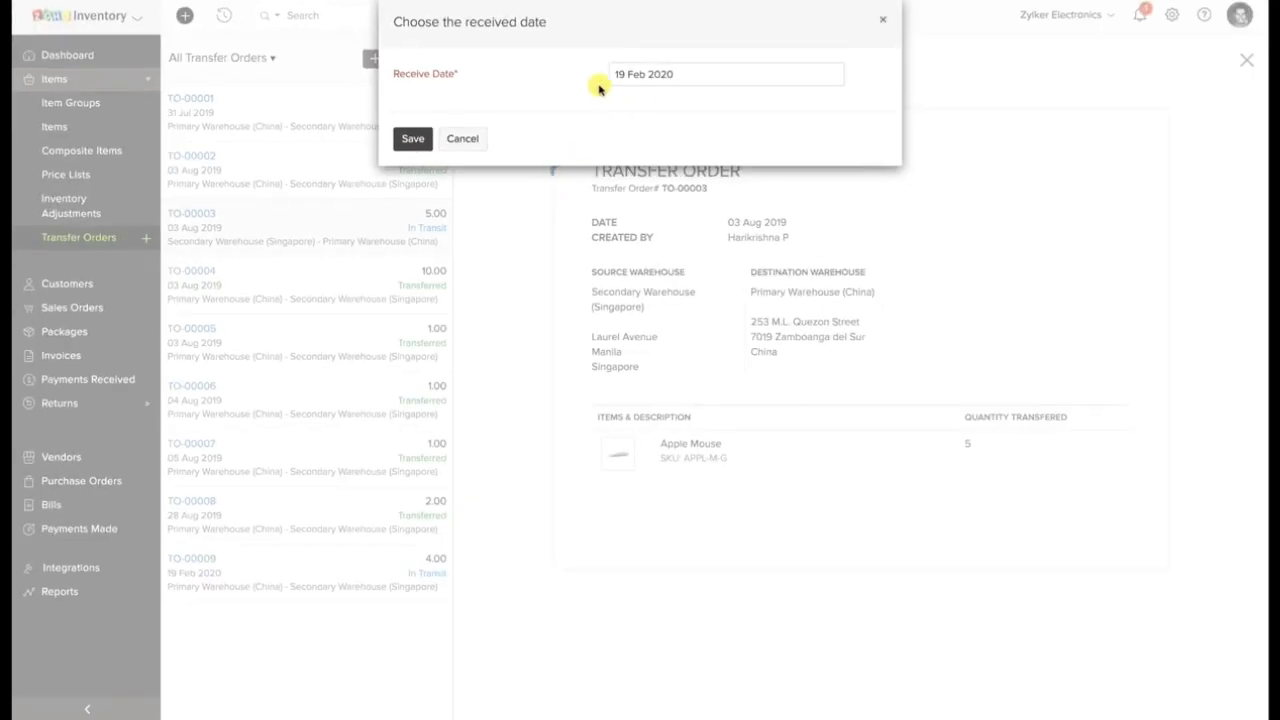
pyautogui.click(420, 139)
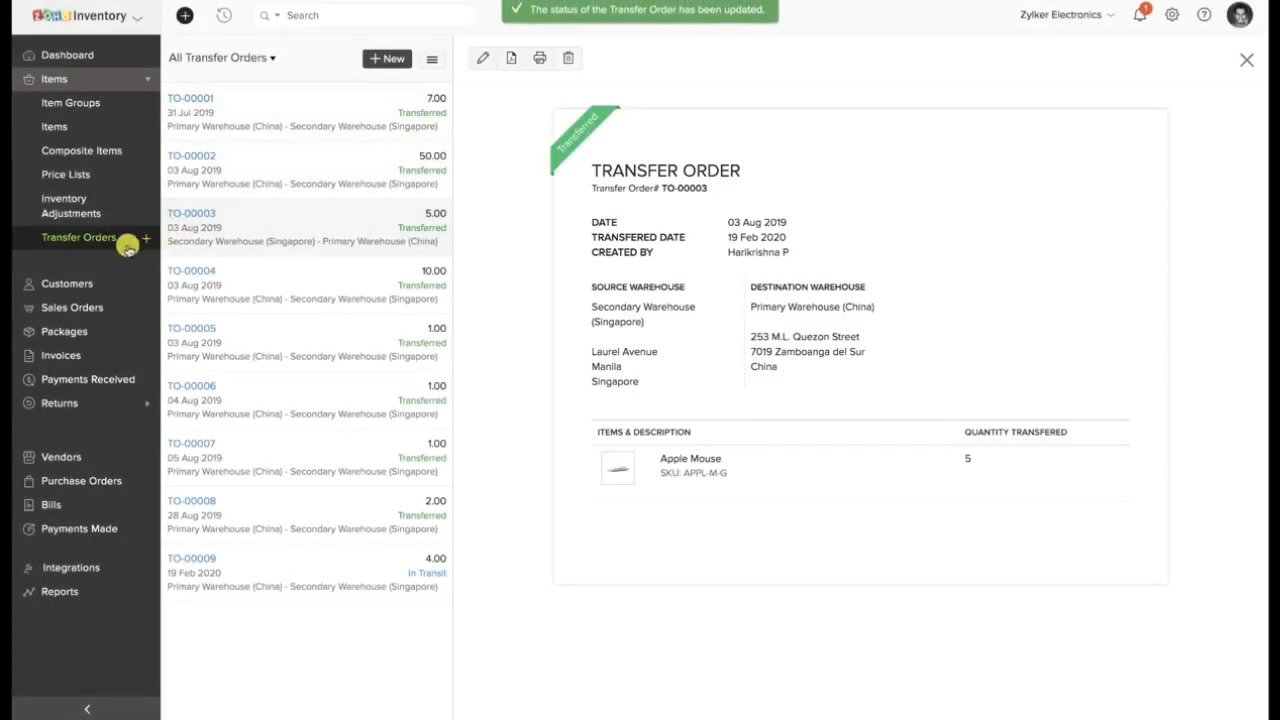
# Start tracking the stock transfer on the in-transit order dated 19 Feb 2020 and choose USPS as its carrier.
pyautogui.click(113, 240)
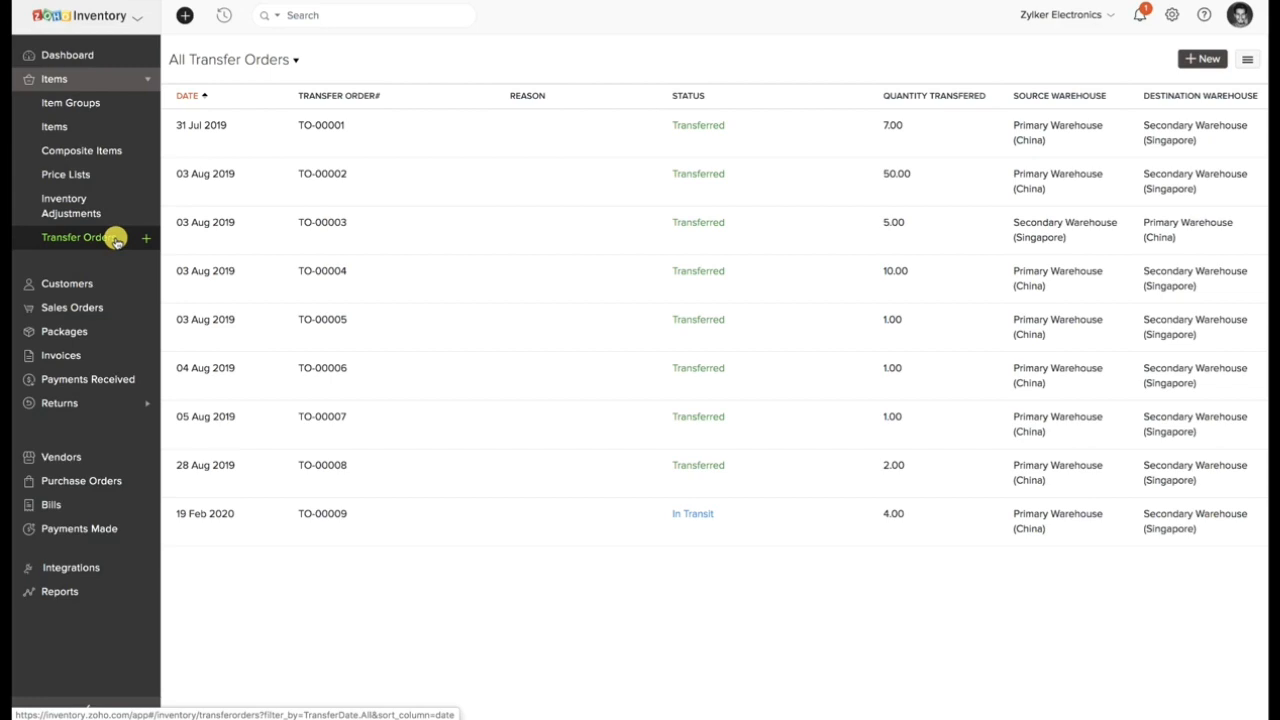
pyautogui.click(654, 525)
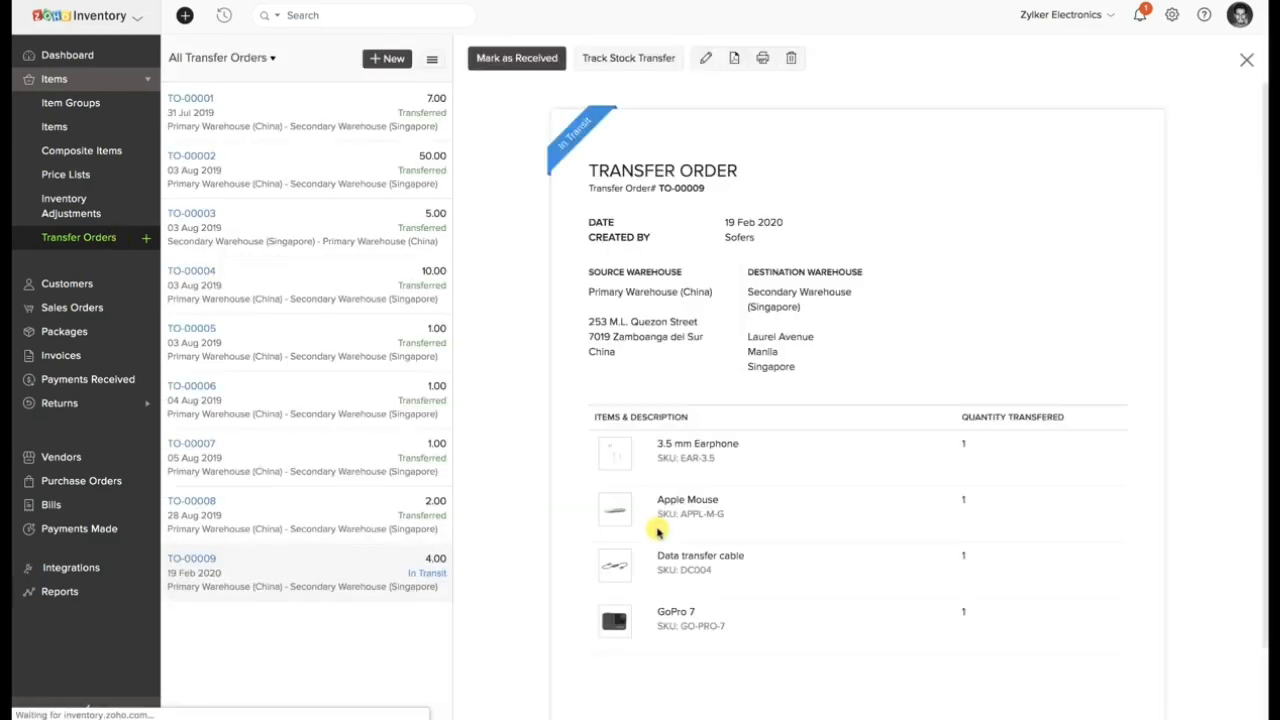
pyautogui.click(630, 63)
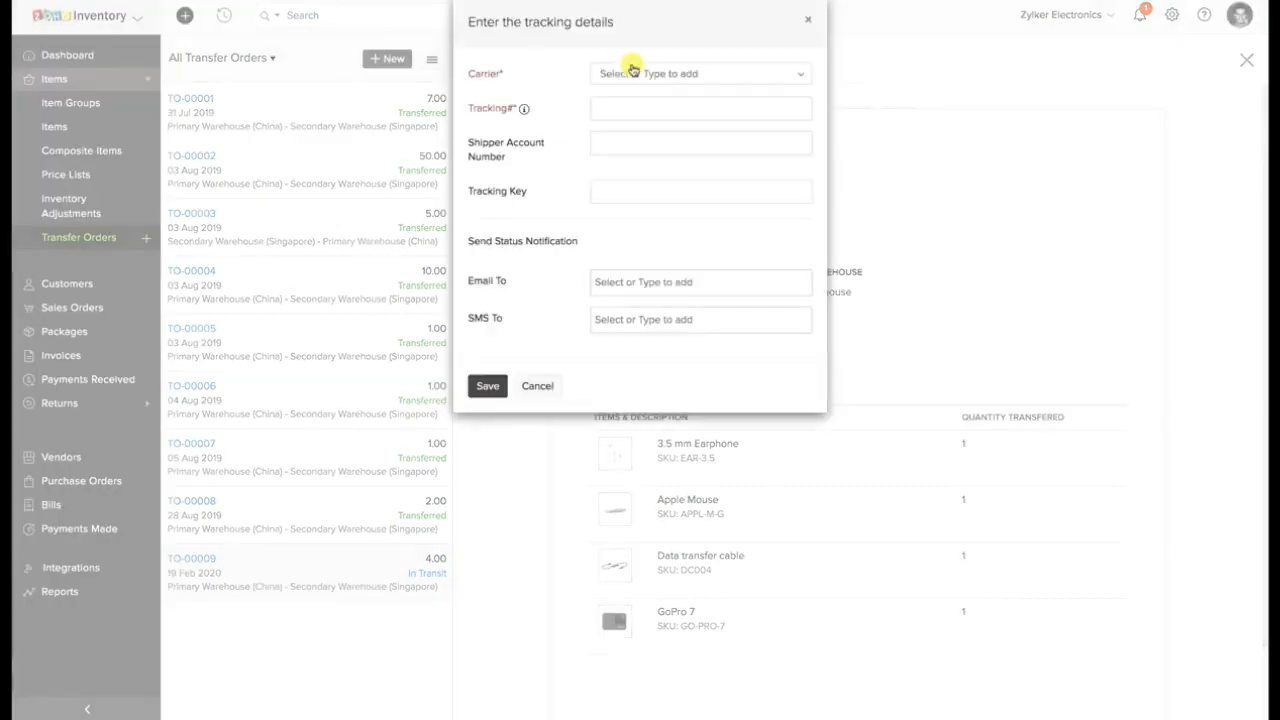
pyautogui.click(632, 72)
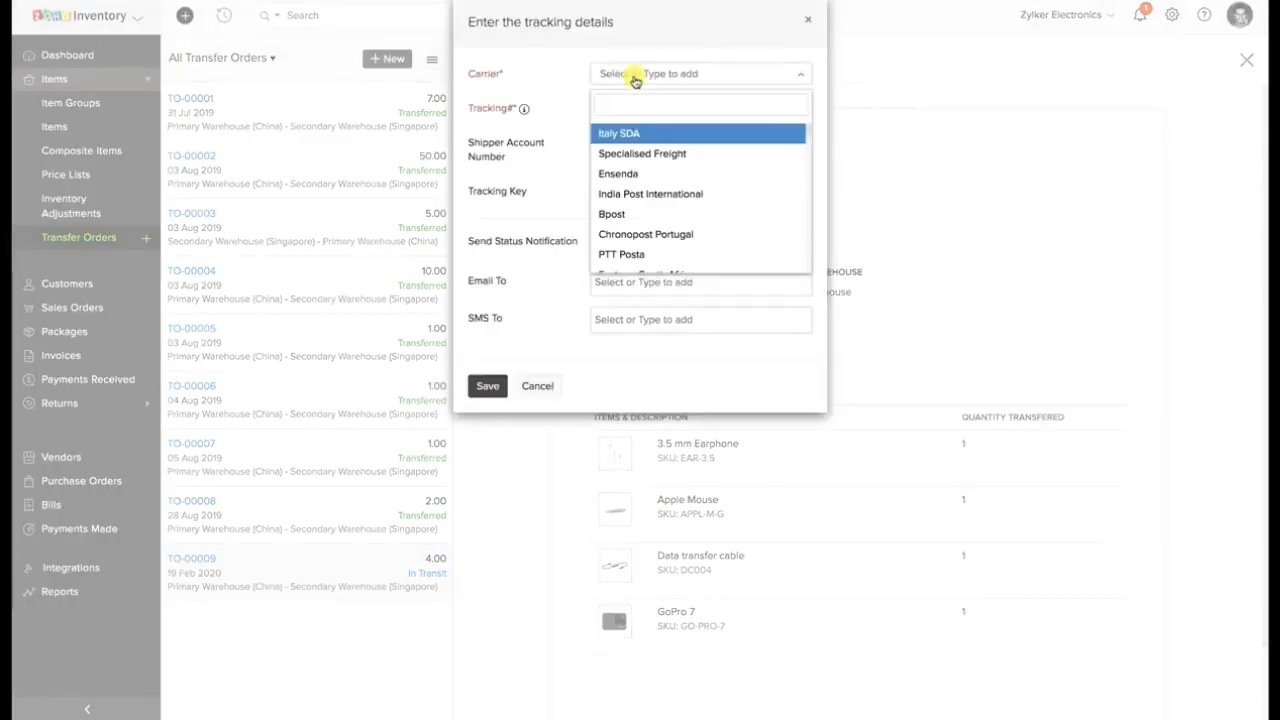
pyautogui.write('USPS')
pyautogui.click(628, 130)
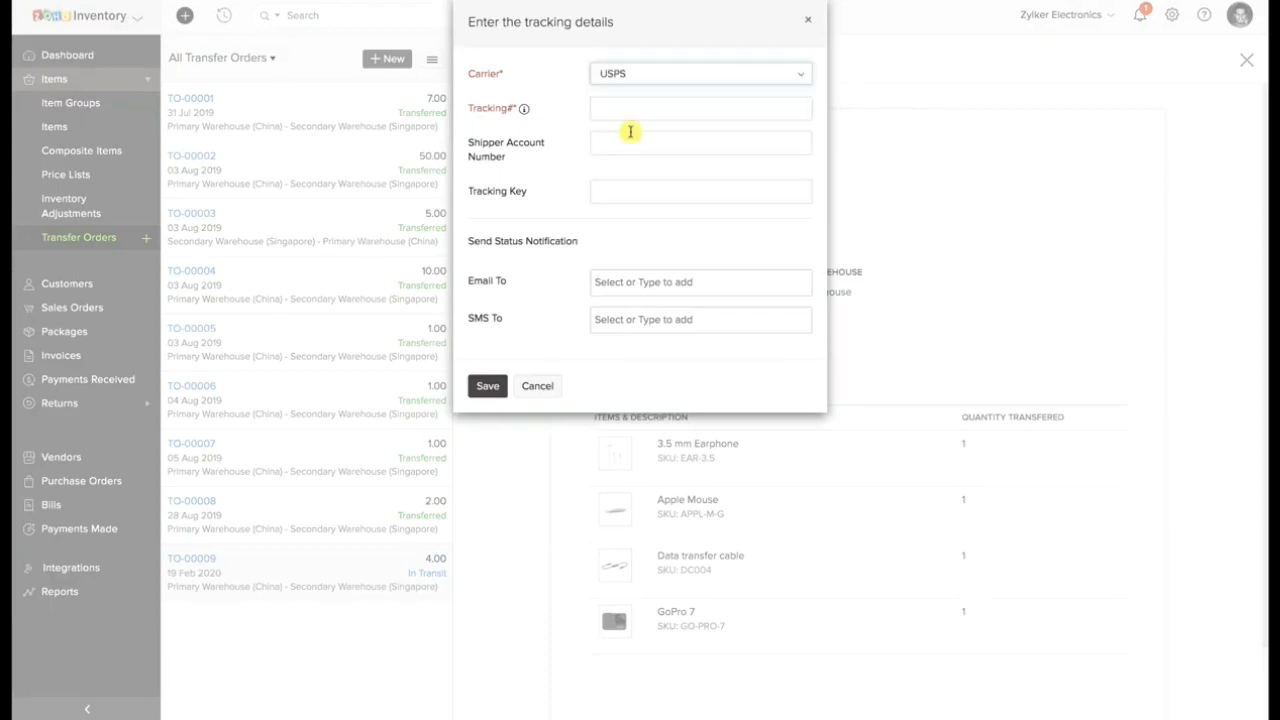
# Paste the shipment's tracking number, leave the status notification recipients empty and save the tracking details.
pyautogui.click(622, 106)
pyautogui.hotkey('ctrl', 'v')
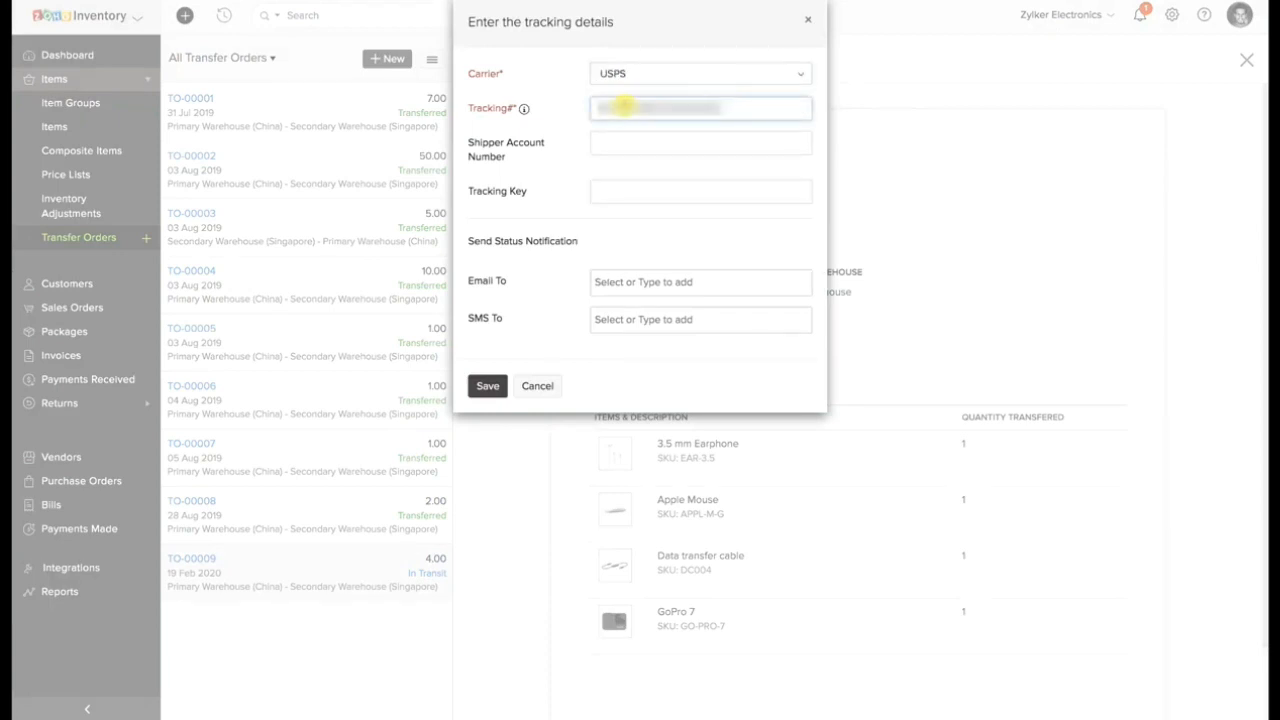
pyautogui.click(608, 281)
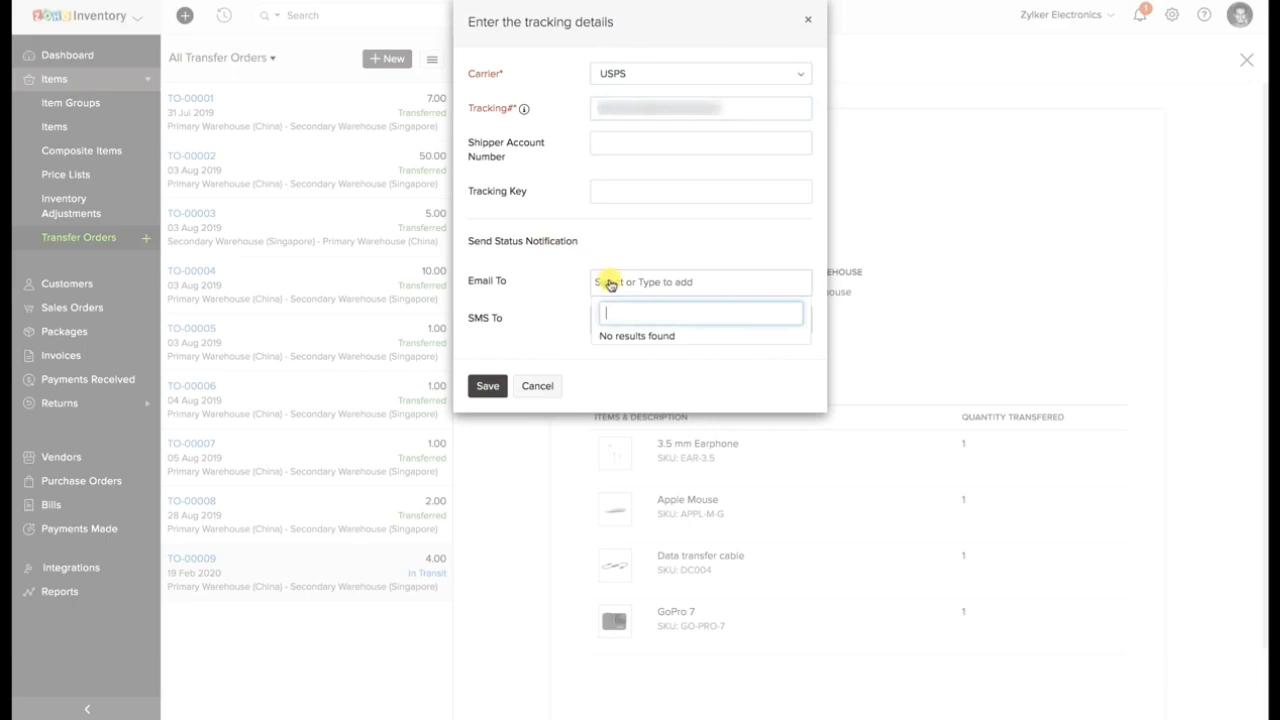
pyautogui.click(568, 318)
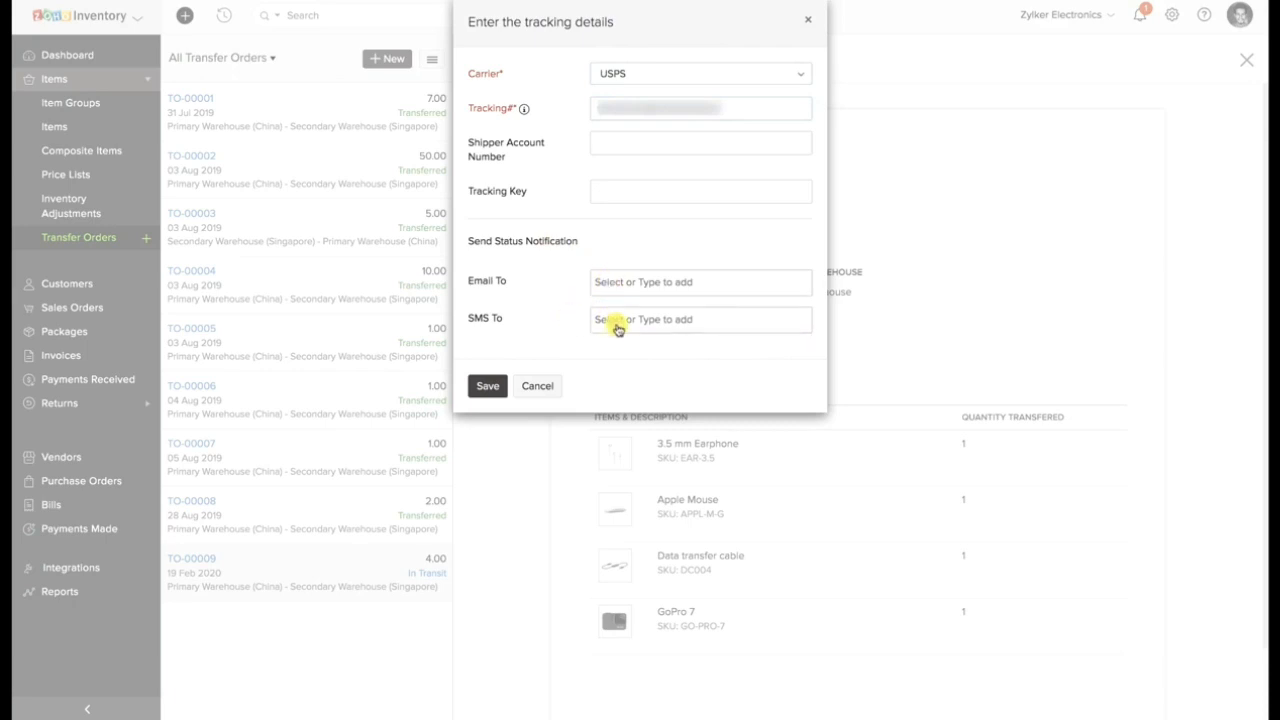
pyautogui.click(489, 386)
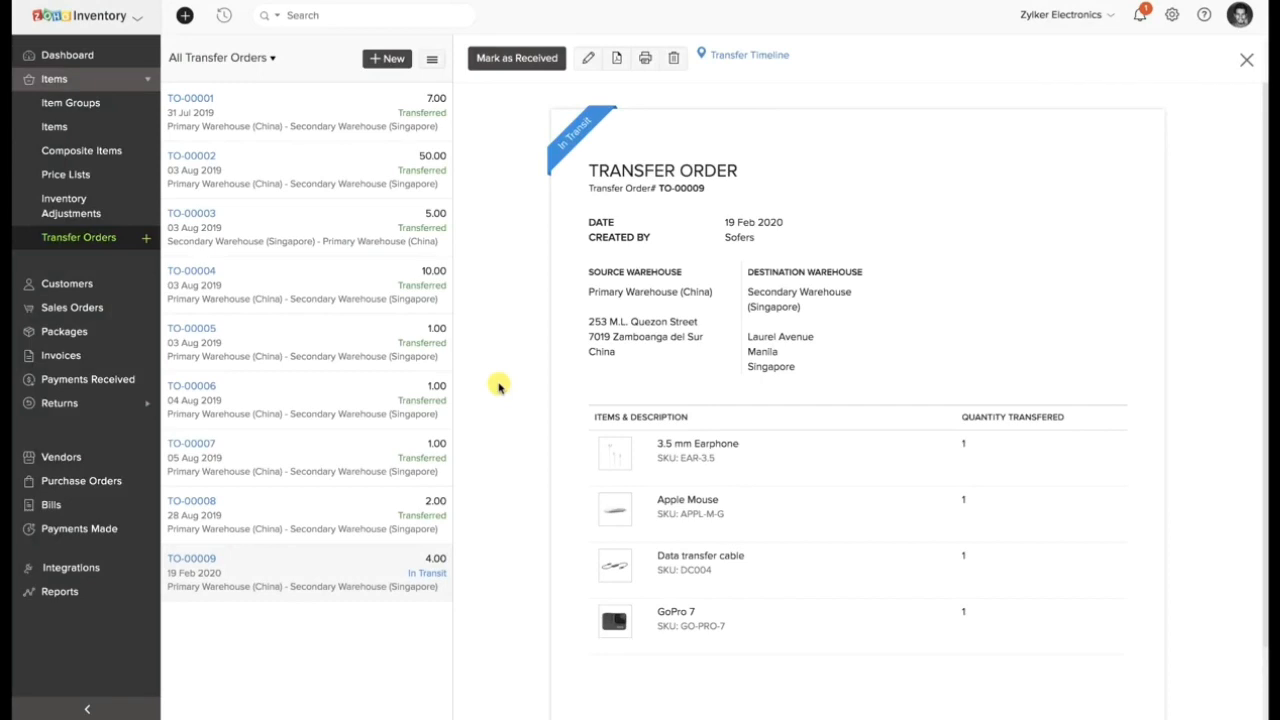
# Review the order's transfer timeline, then mark the transfer order as received on 20 Feb 2020.
pyautogui.click(774, 57)
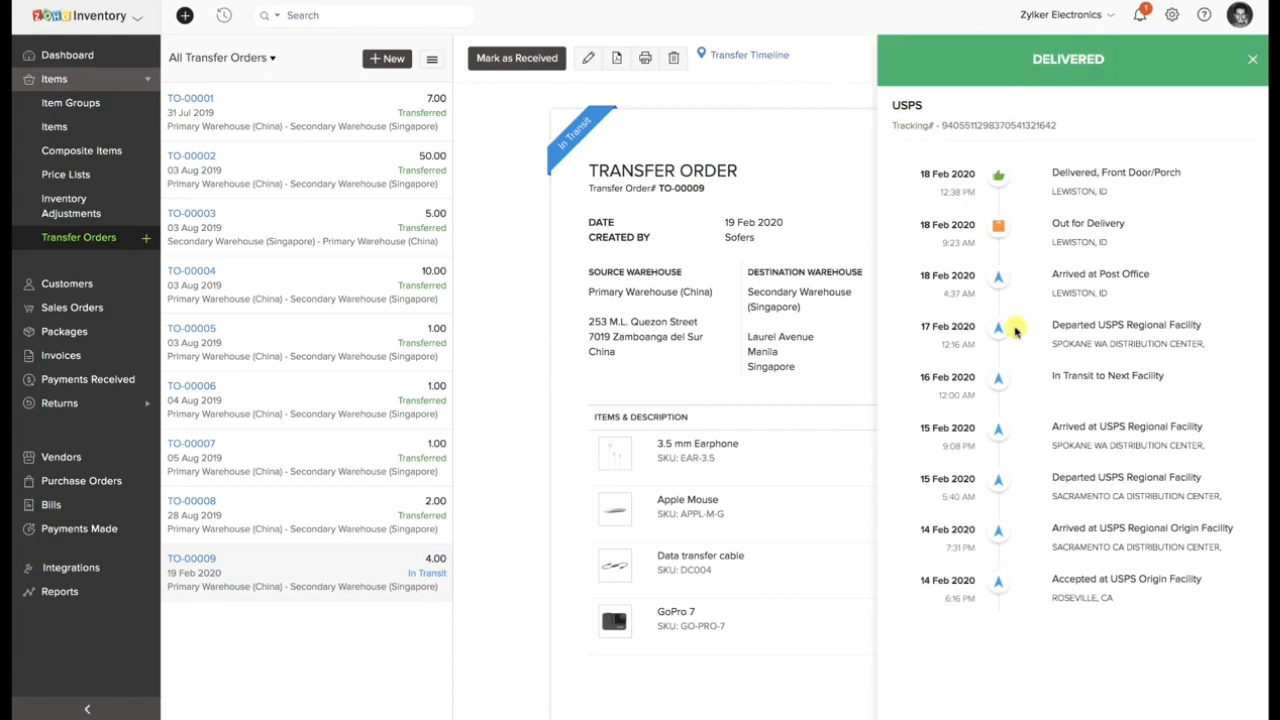
pyautogui.click(1250, 62)
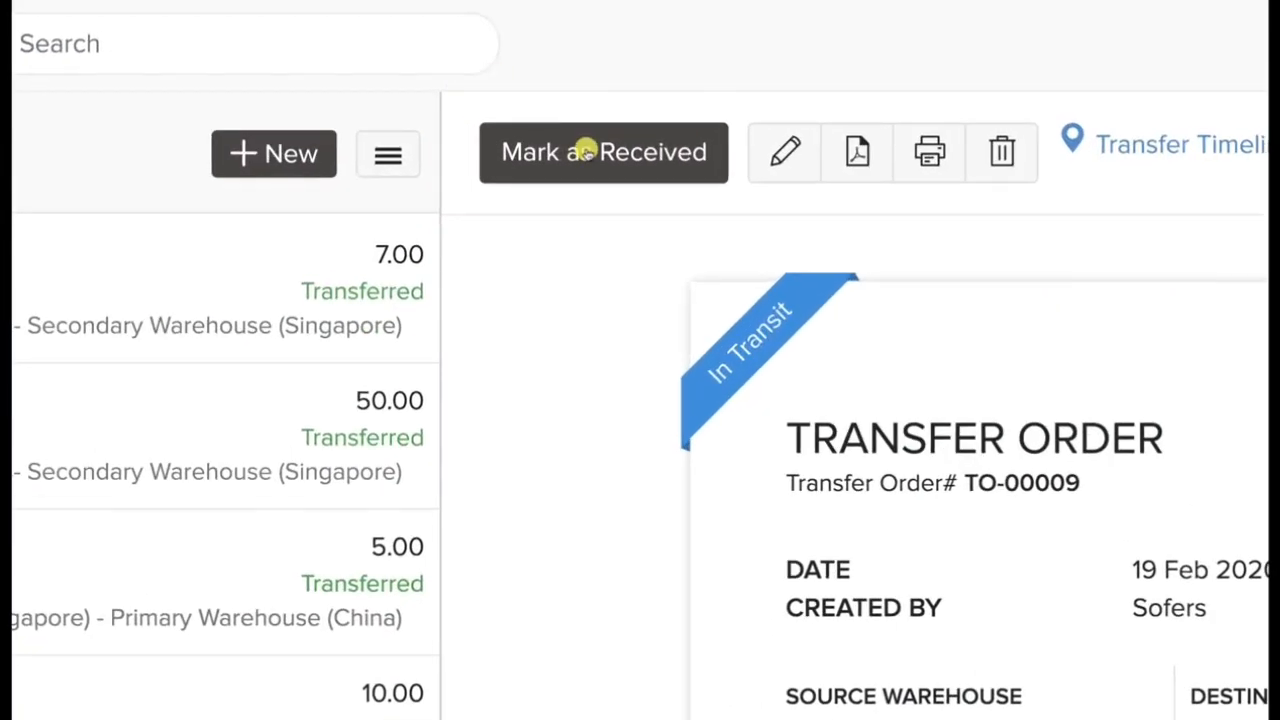
pyautogui.click(600, 168)
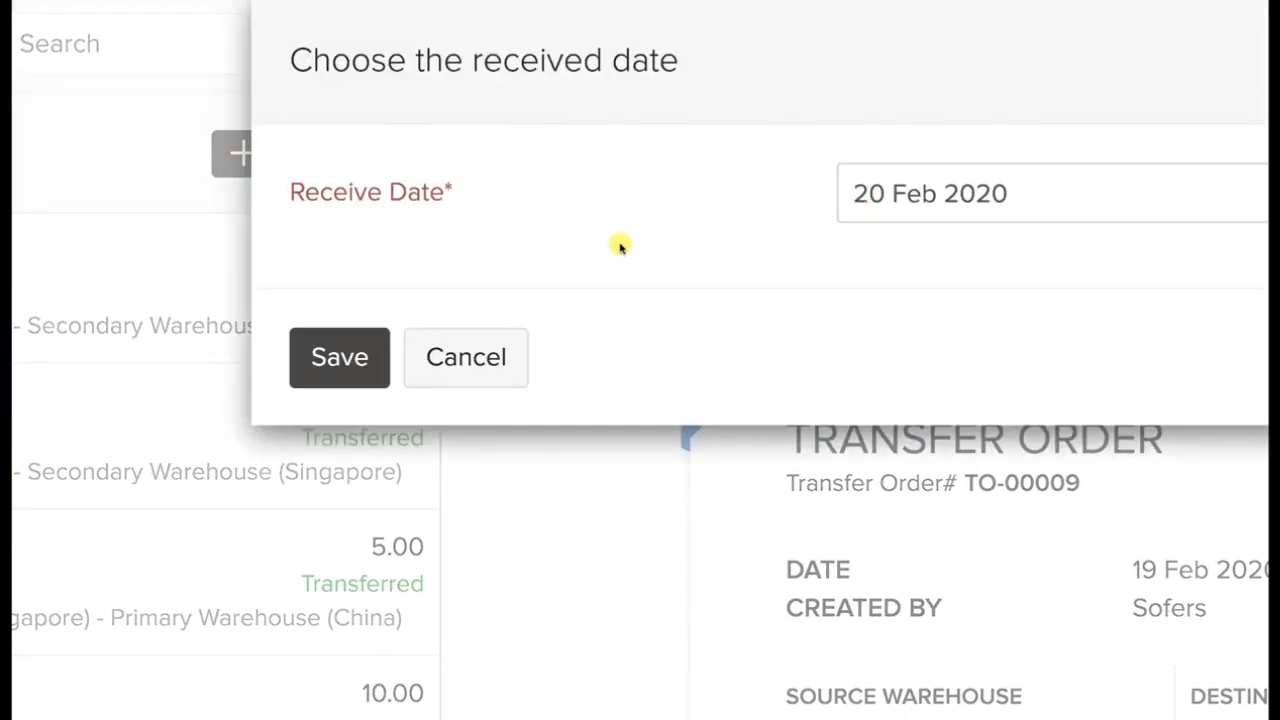
pyautogui.click(339, 357)
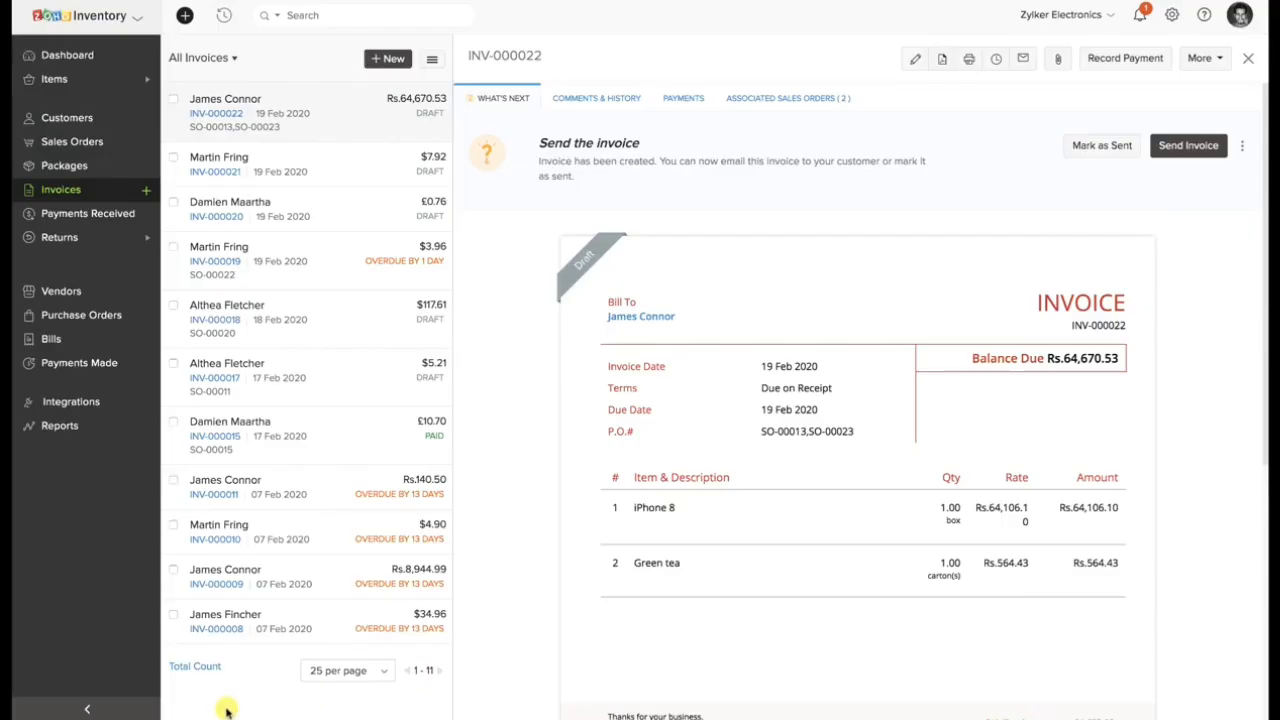
# Start a new quantity adjustment under Inventory Adjustments and give Damaged goods as its reason.
pyautogui.click(60, 79)
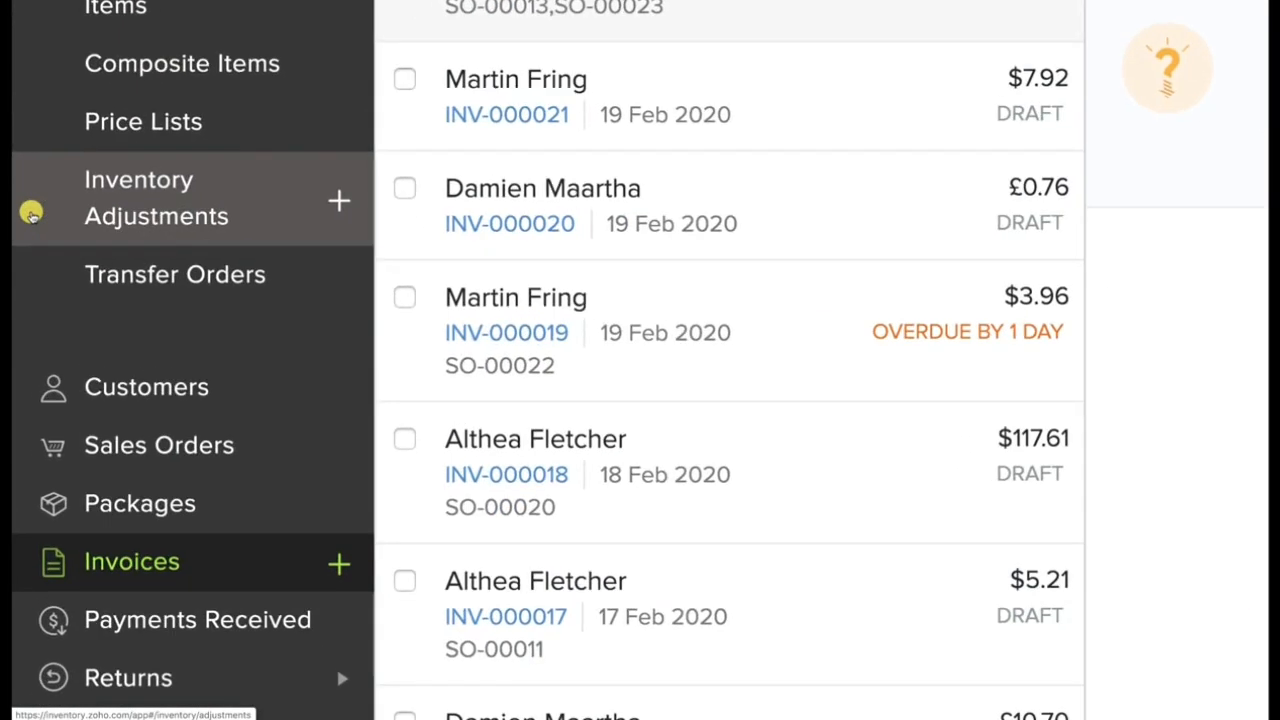
pyautogui.click(31, 213)
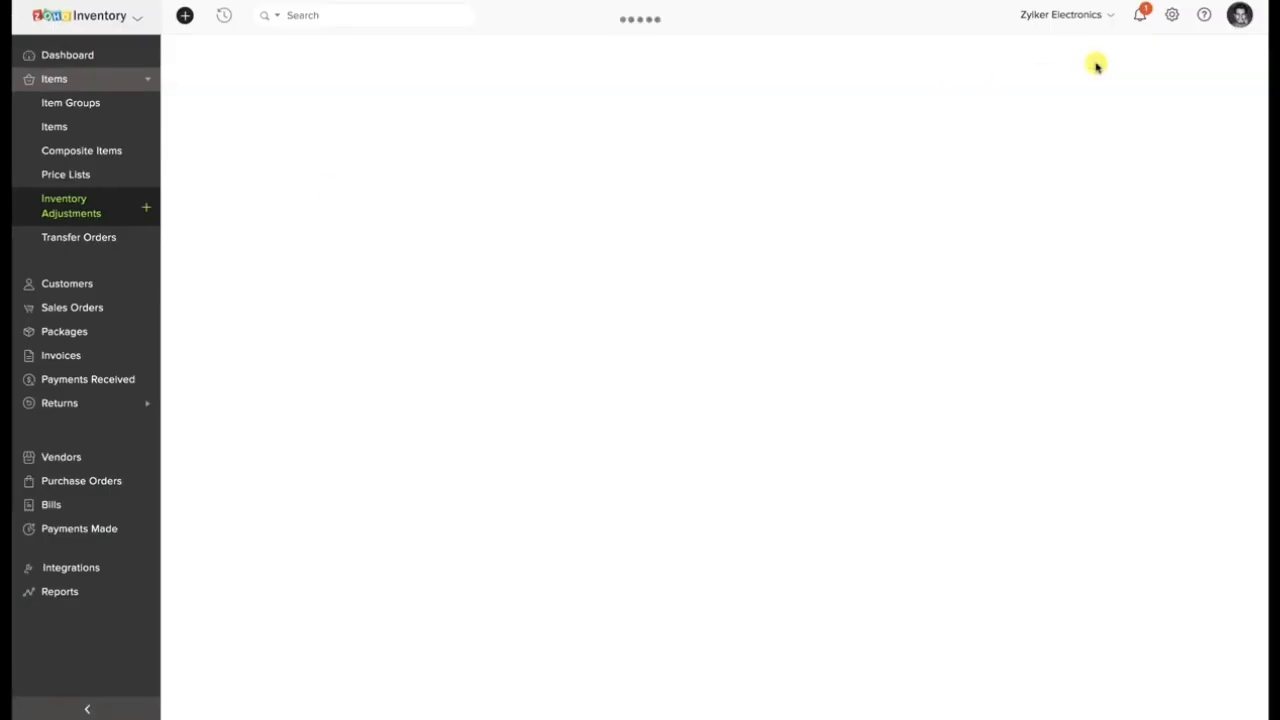
pyautogui.click(523, 264)
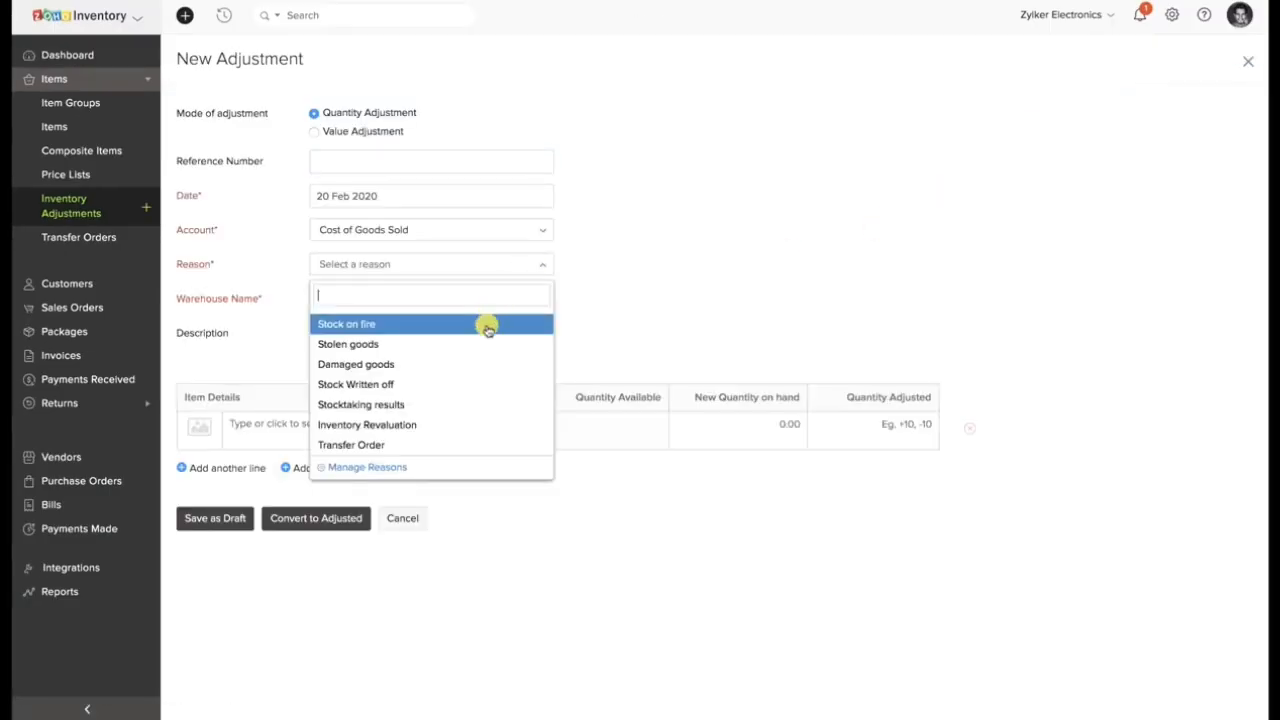
pyautogui.click(472, 362)
# Add the 3.5 mm Earphone with an adjusted quantity of -2, convert the record to adjusted and check its adjusted quantity.
pyautogui.click(413, 425)
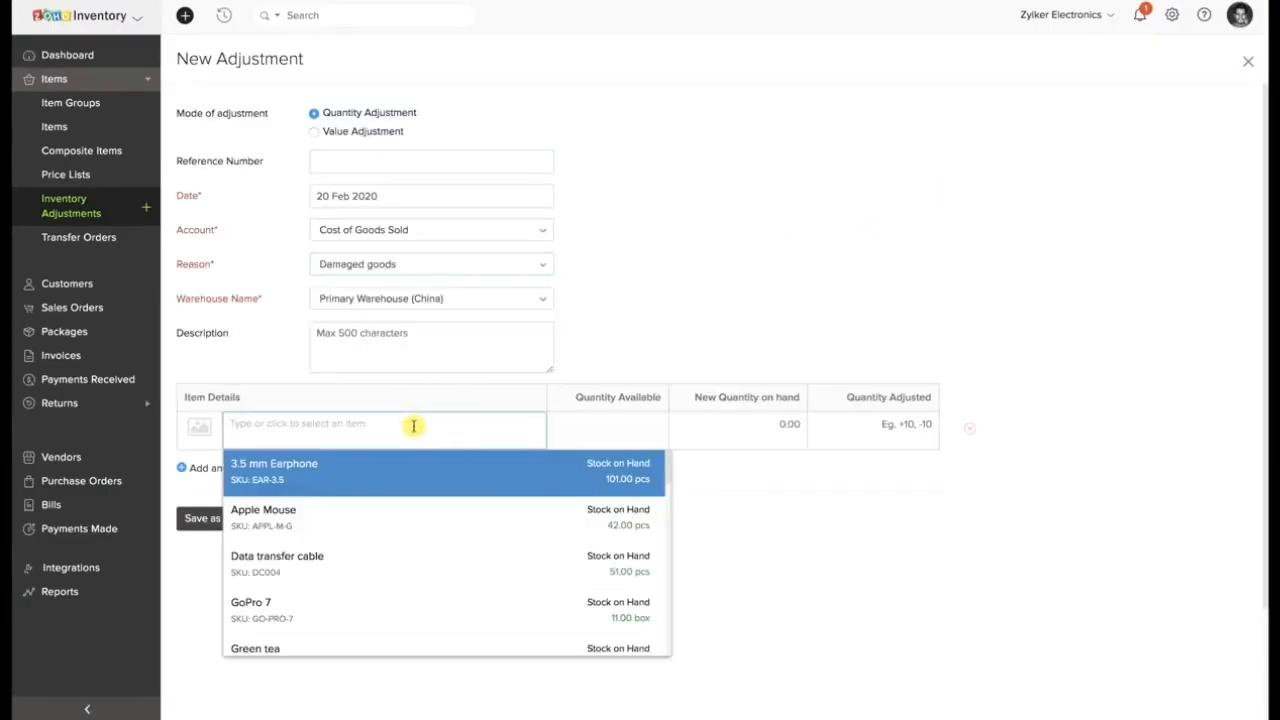
pyautogui.click(414, 465)
pyautogui.click(900, 425)
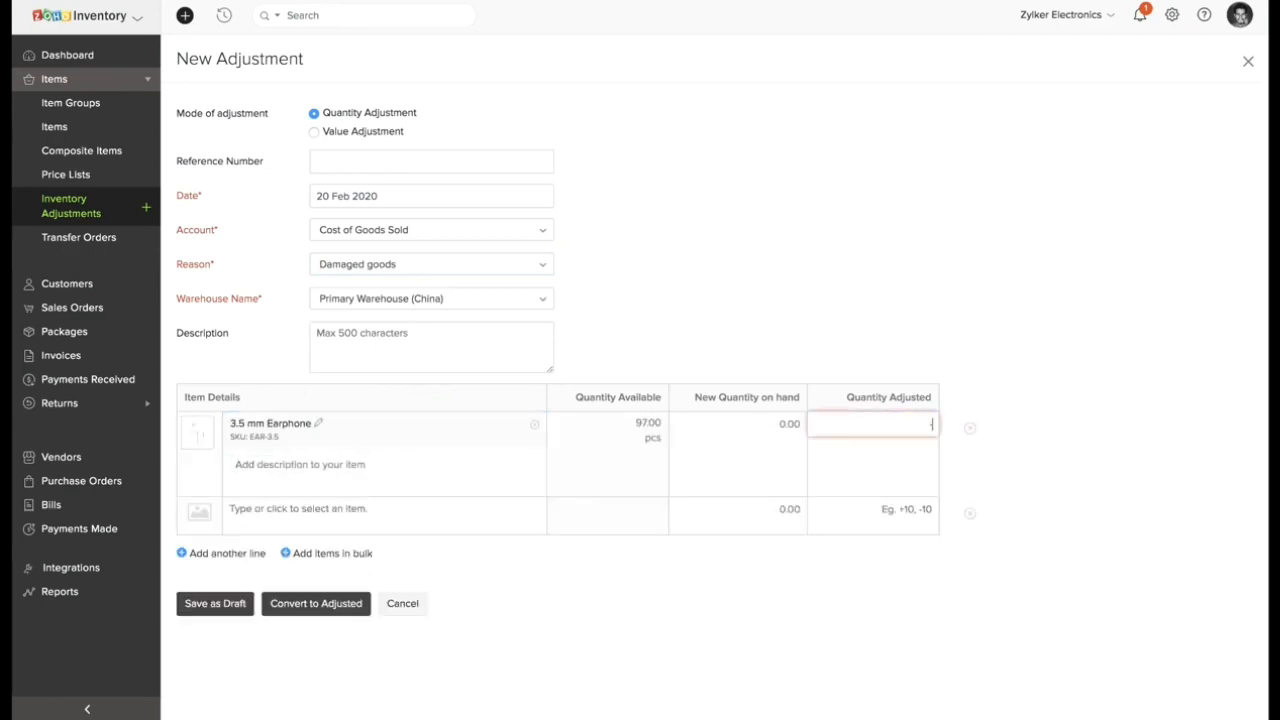
pyautogui.write('-2')
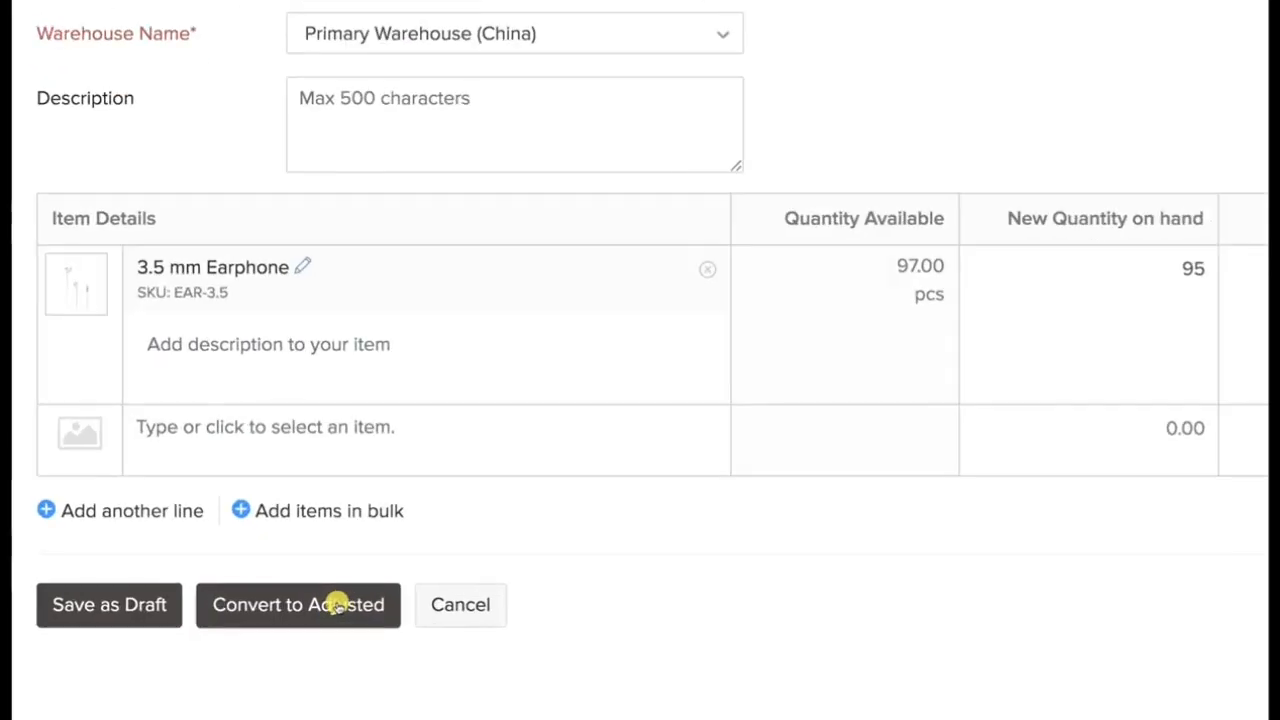
pyautogui.click(338, 604)
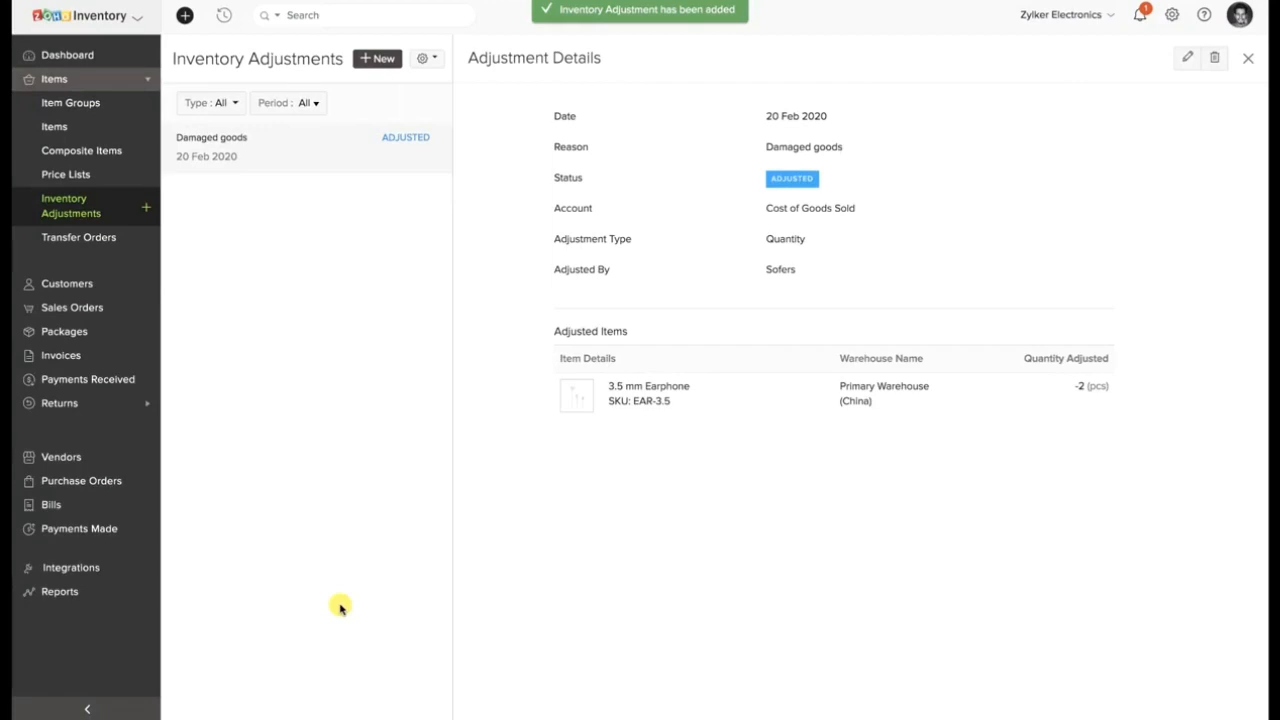
pyautogui.moveTo(1070, 386); pyautogui.dragTo(1118, 388)
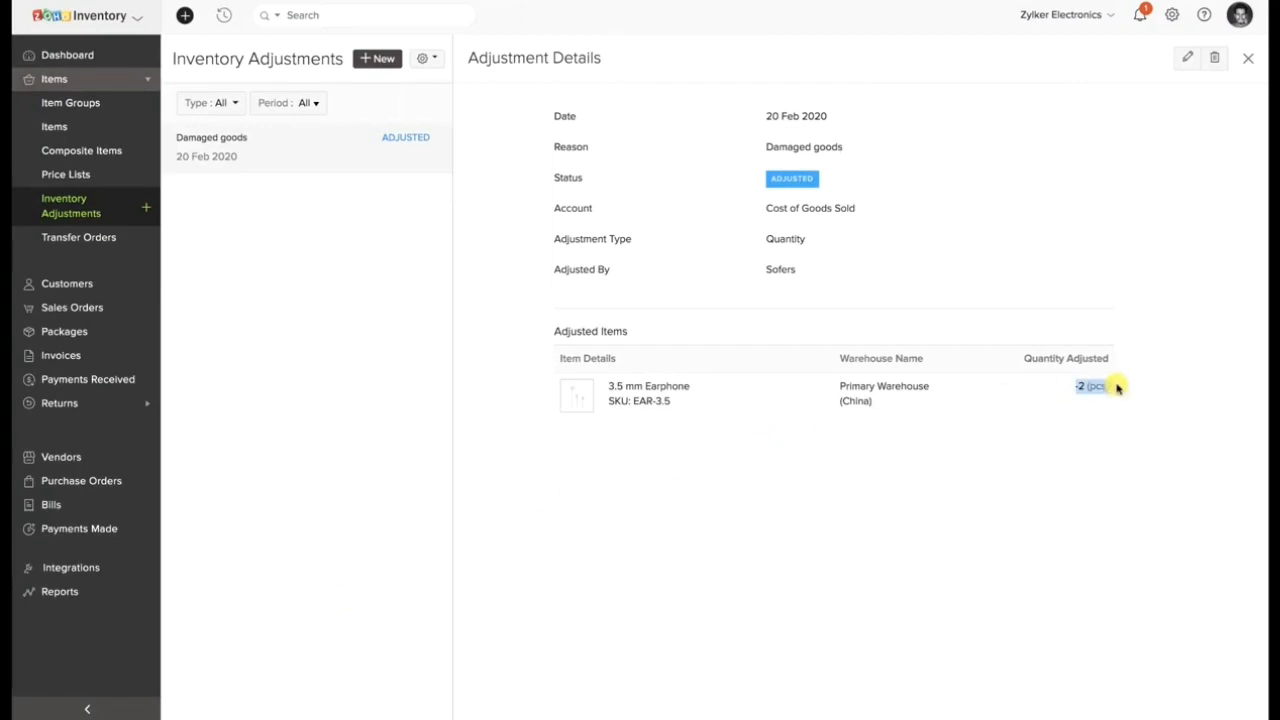
pyautogui.click(1160, 460)
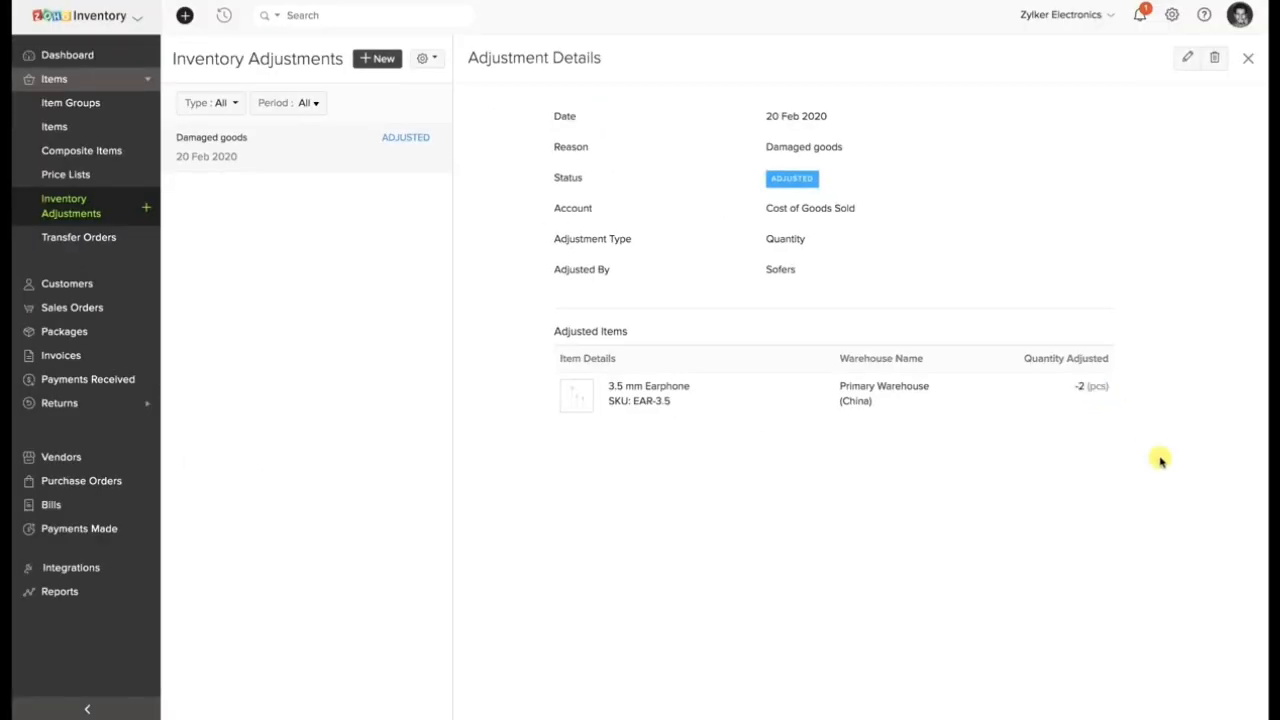
# Start a new item group named Hard Disk and set its unit to pcs.
pyautogui.click(75, 106)
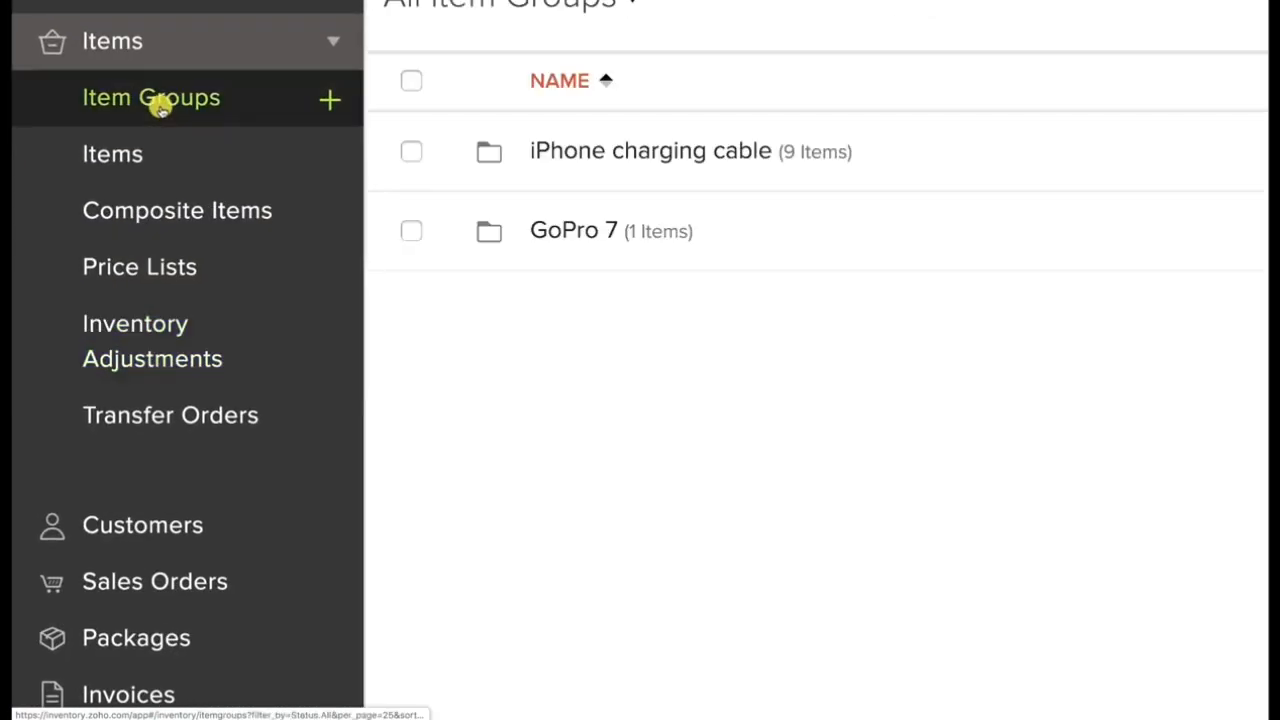
pyautogui.click(1105, 64)
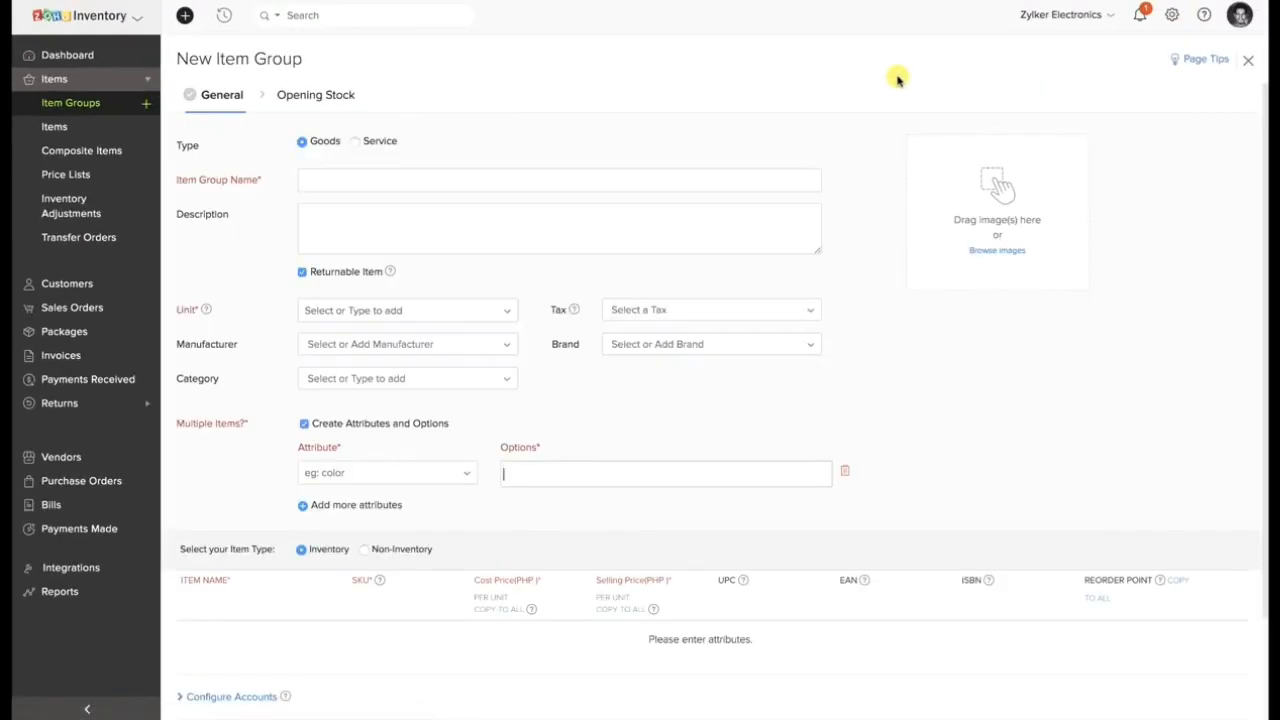
pyautogui.click(571, 180)
pyautogui.write('Hard Disk')
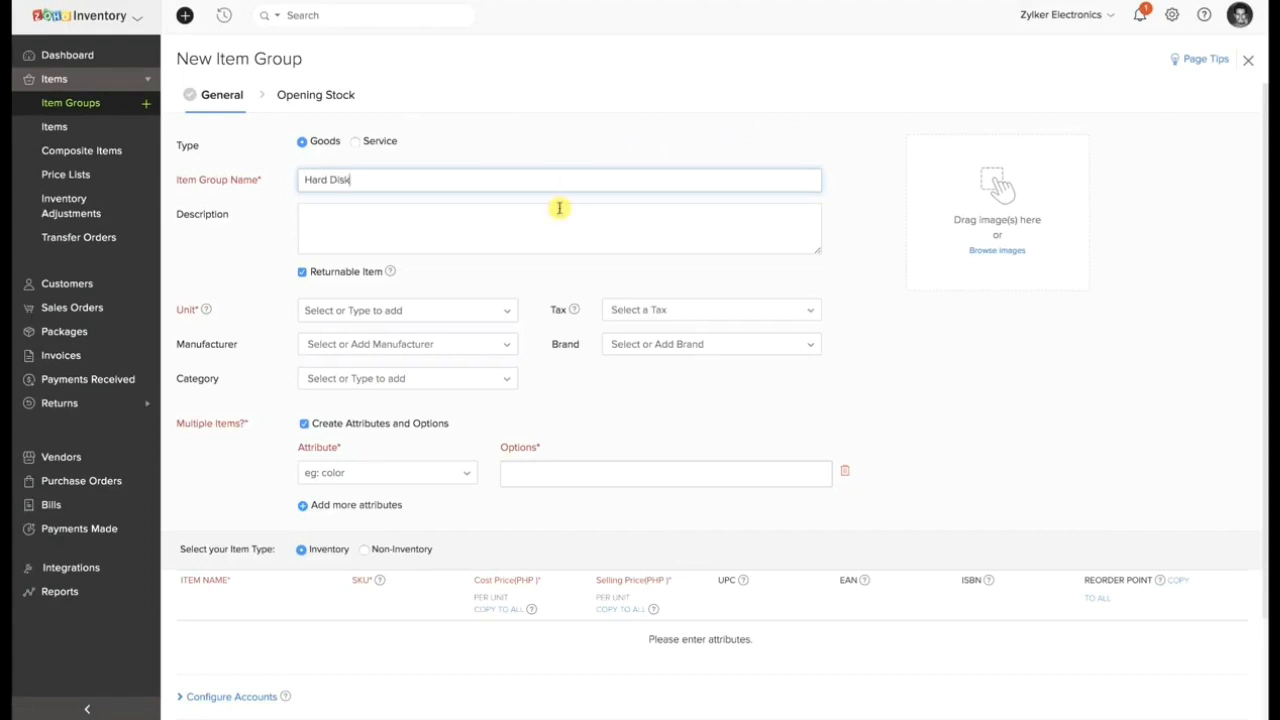
pyautogui.click(466, 310)
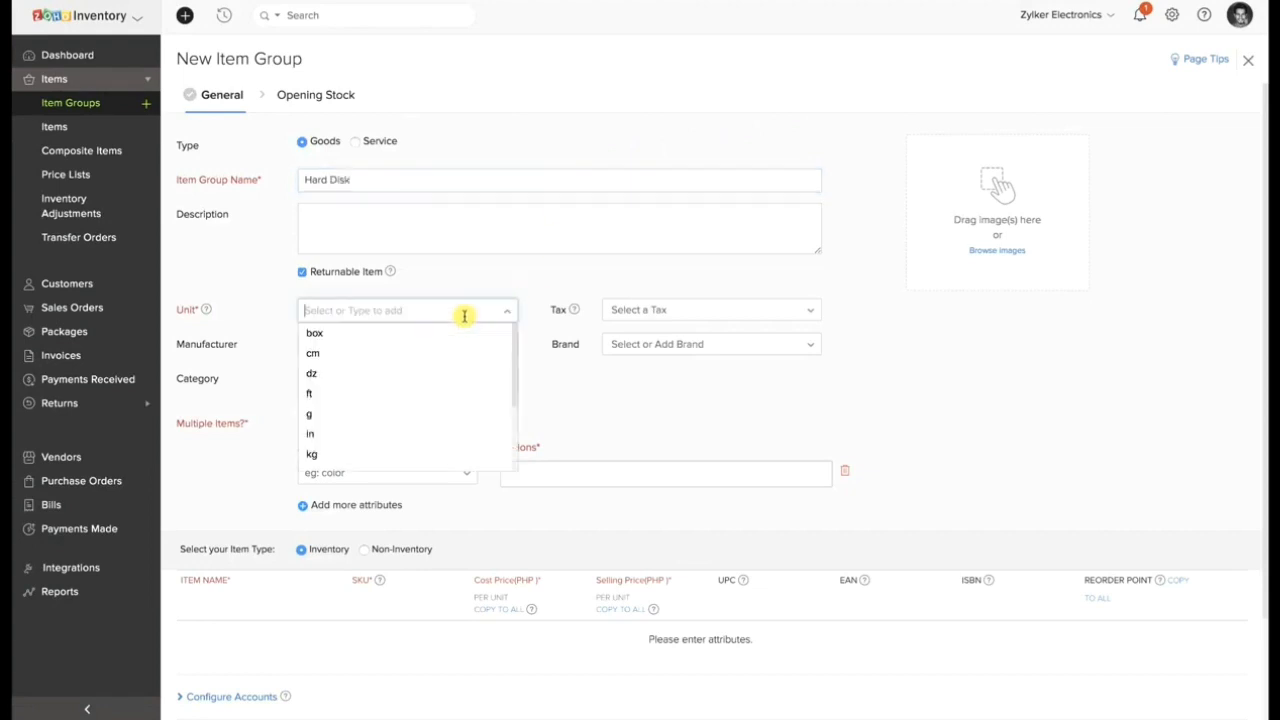
pyautogui.scroll(-2, 371, 445)
pyautogui.click(371, 441)
# Define a Size attribute for the item group with the options 500GB, 1TB and 2TB.
pyautogui.click(380, 471)
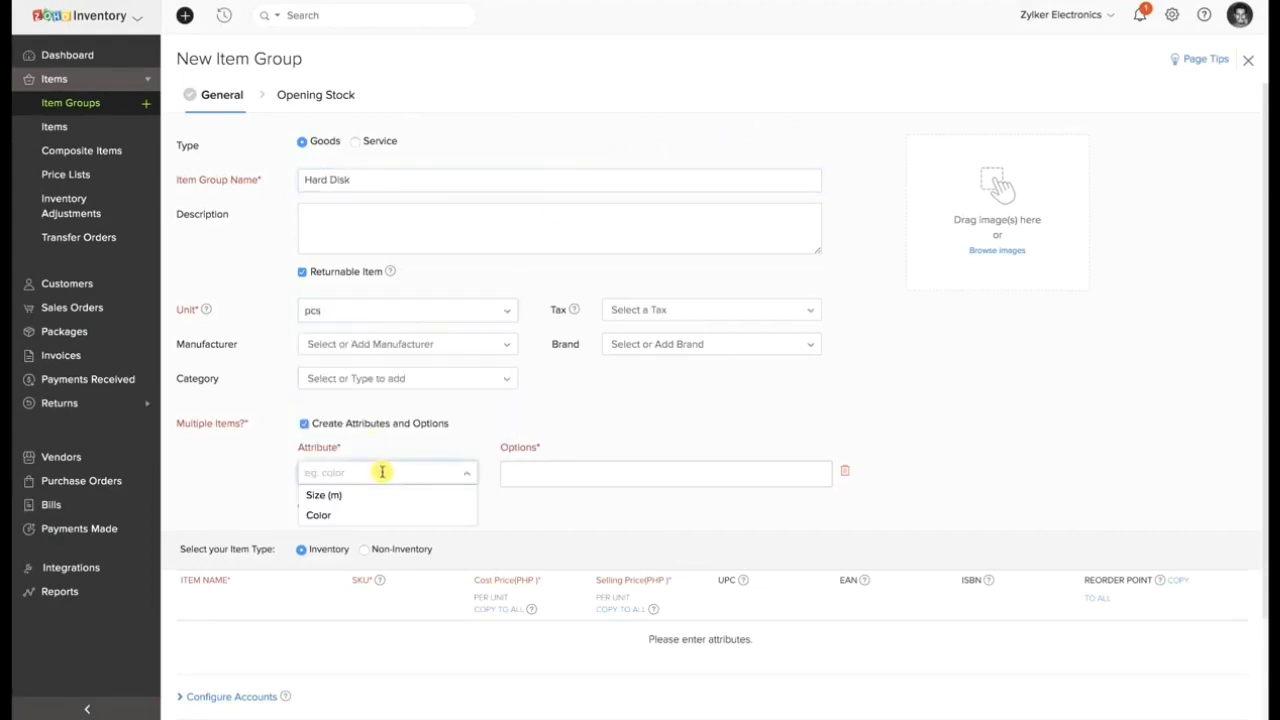
pyautogui.write('Size')
pyautogui.click(555, 474)
pyautogui.write('500')
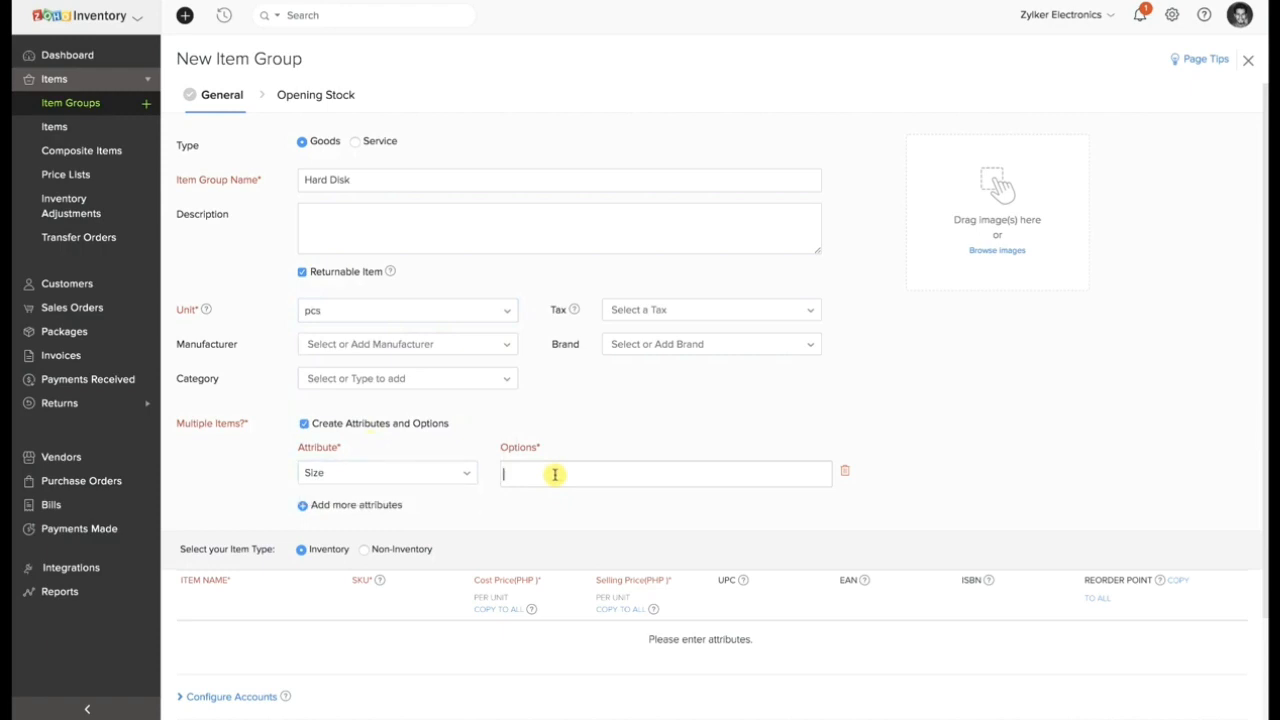
pyautogui.write('GB')
pyautogui.press('Return')
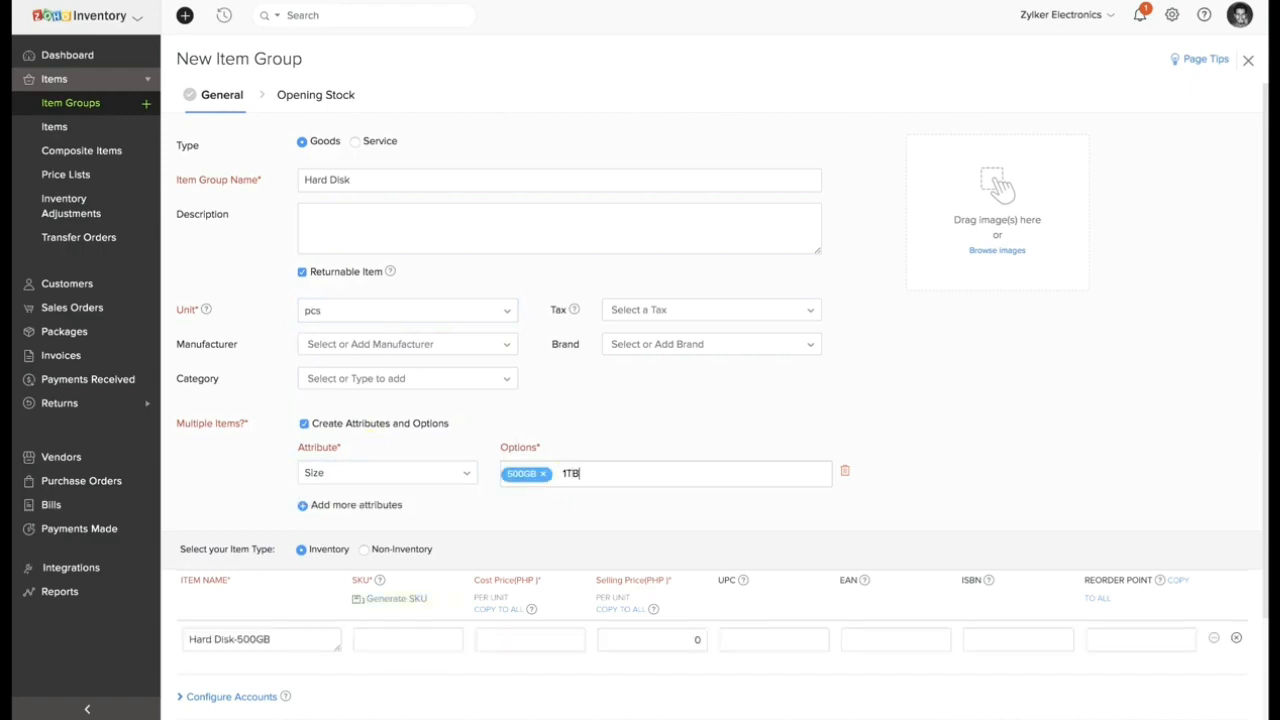
pyautogui.write('1TB')
pyautogui.press('Return')
pyautogui.press('Return')
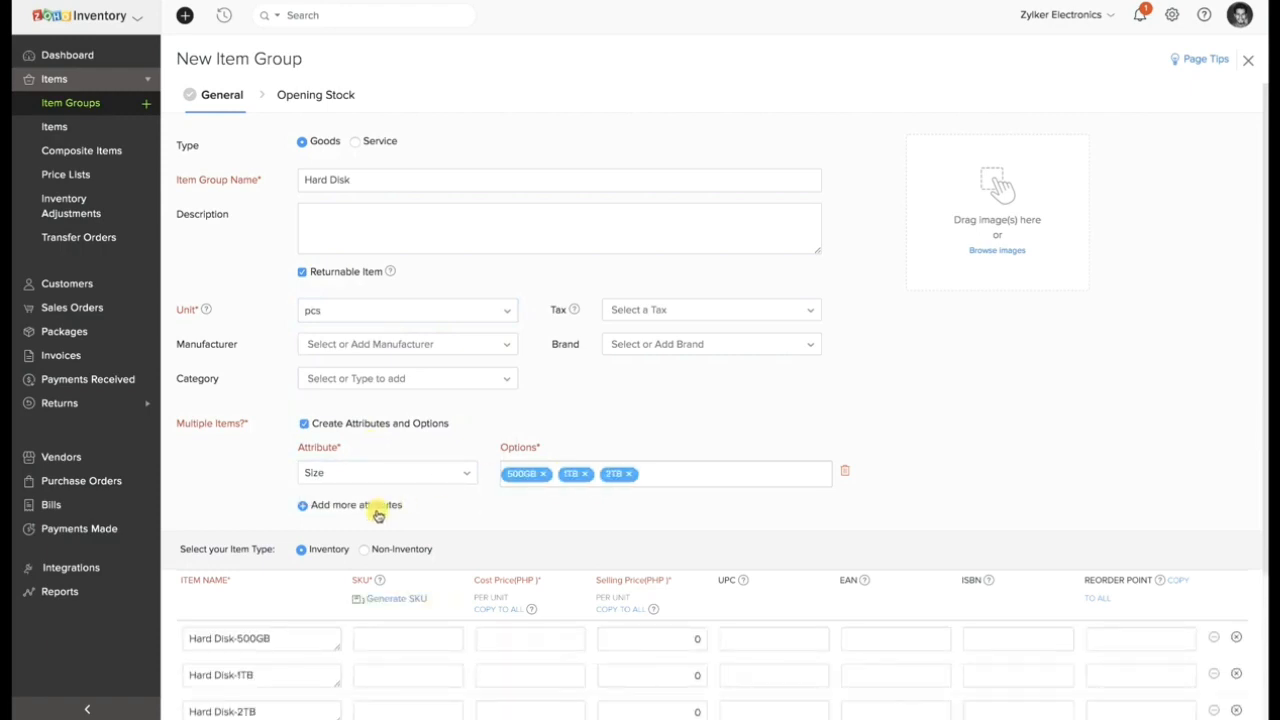
# Add a second attribute, Color, with the options Black, White and Red.
pyautogui.click(374, 505)
pyautogui.write('Color')
pyautogui.click(577, 511)
pyautogui.write('Black')
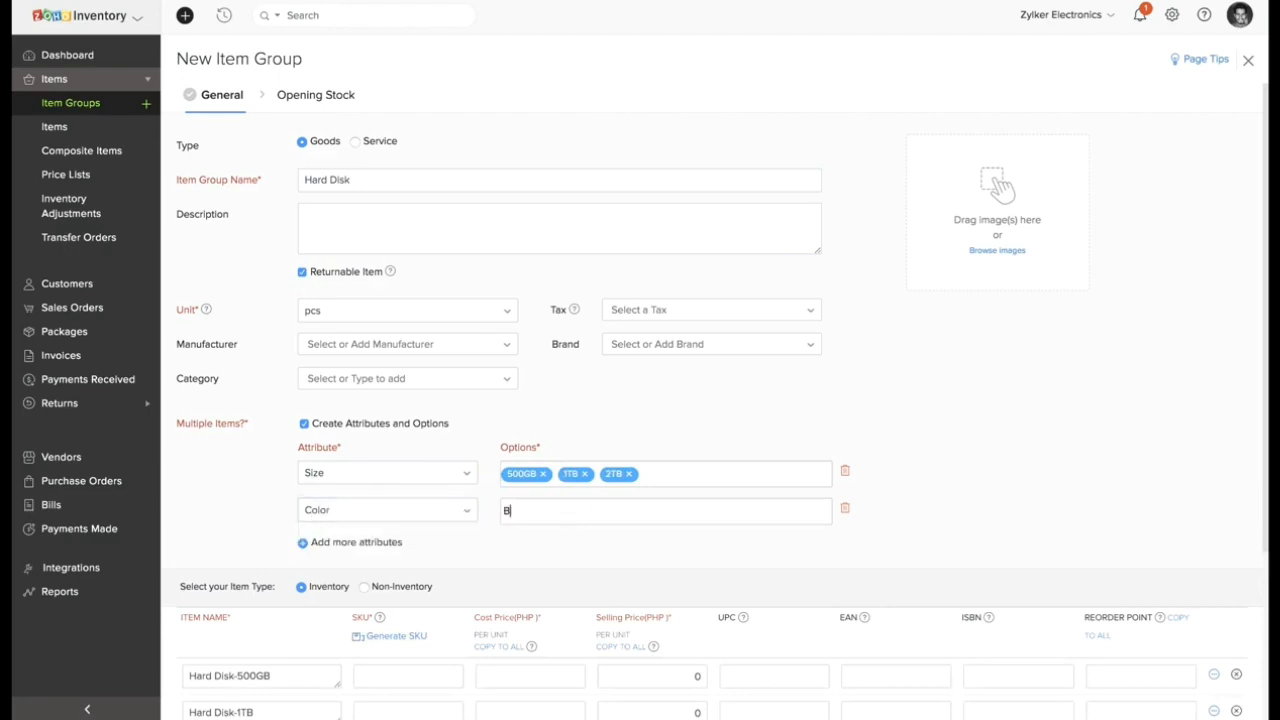
pyautogui.press('Return')
pyautogui.press('Return')
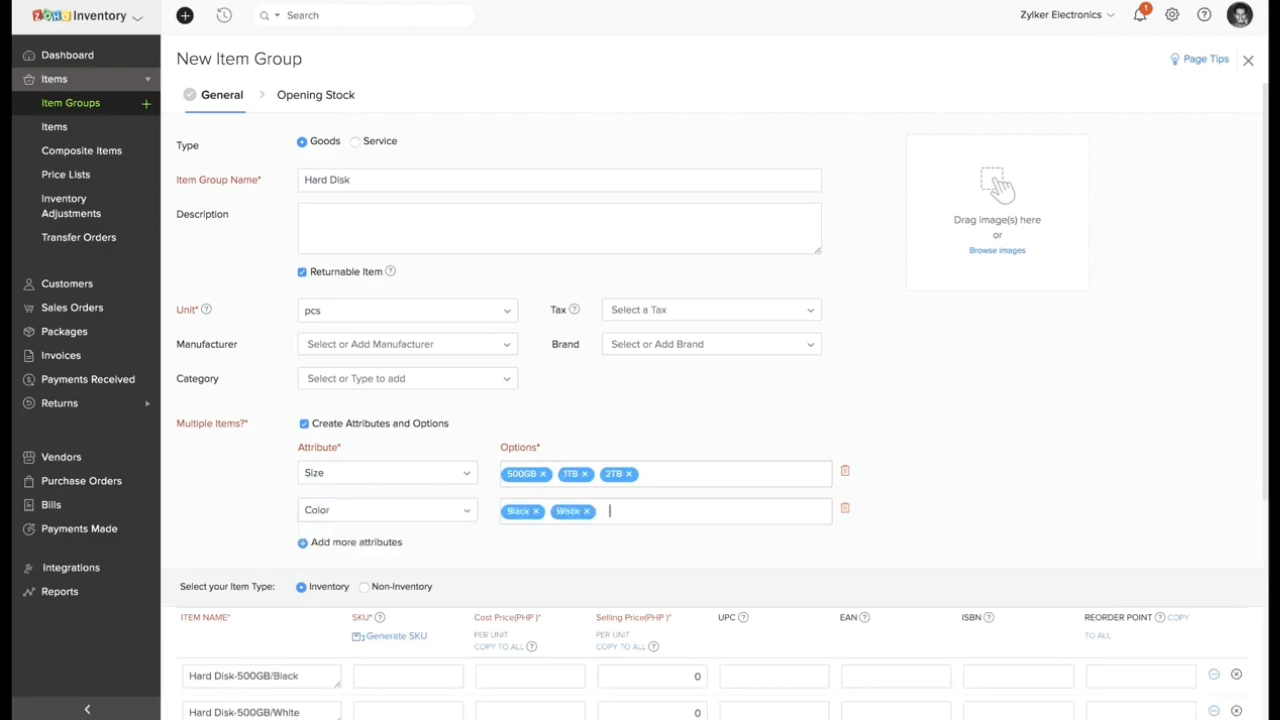
pyautogui.write('Red')
pyautogui.press('Return')
# Save the Hard Disk group without opening stock values, then return to the item group list and view its sort, import and export options.
pyautogui.scroll(-5, 557, 537)
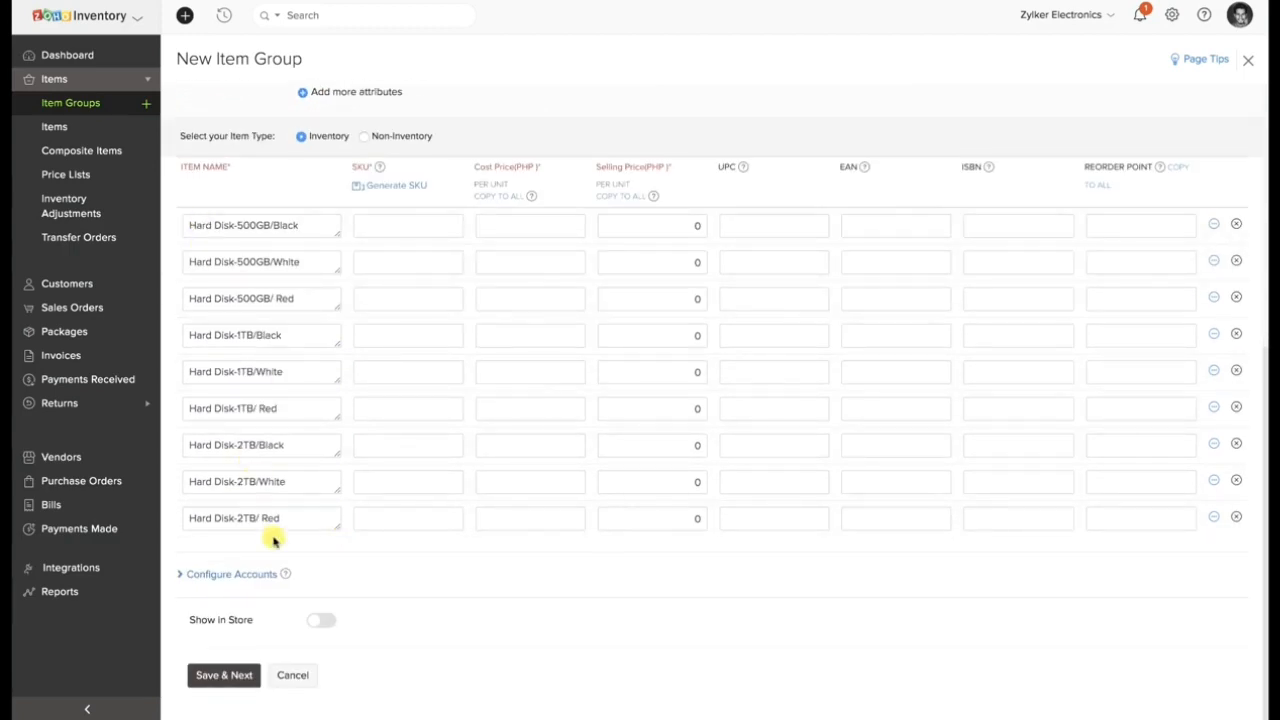
pyautogui.click(232, 676)
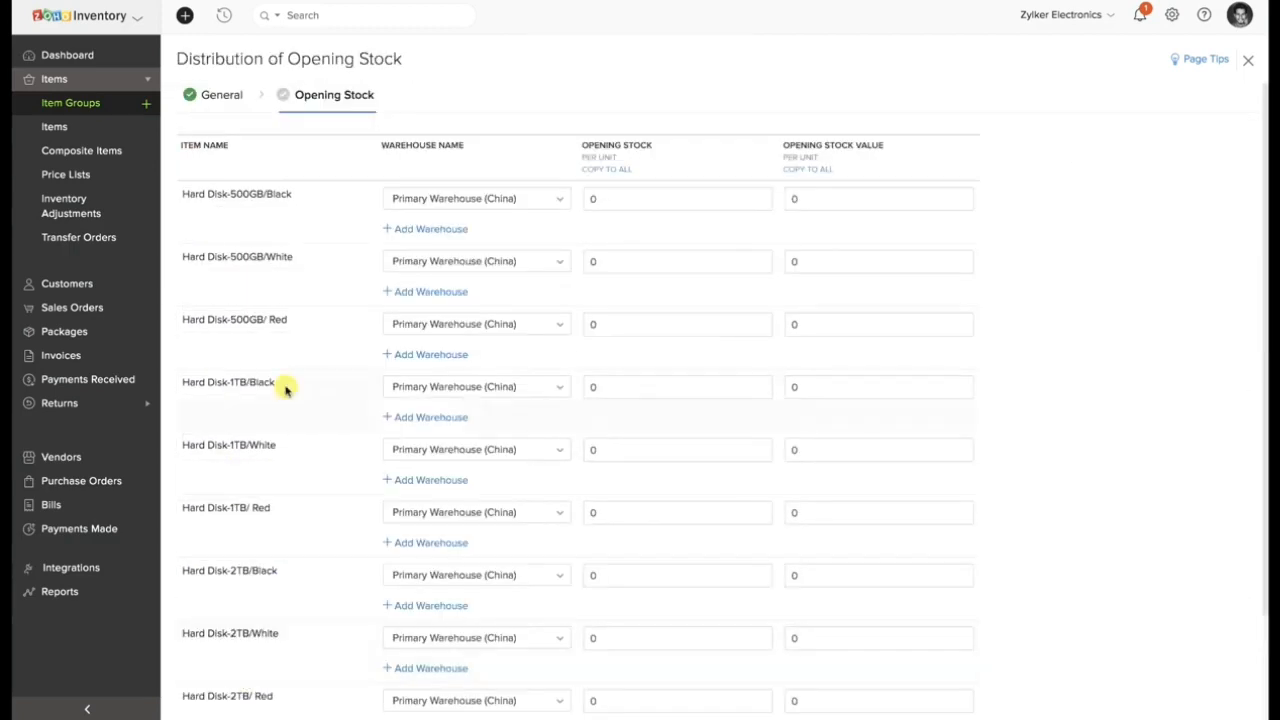
pyautogui.click(106, 106)
pyautogui.click(1160, 62)
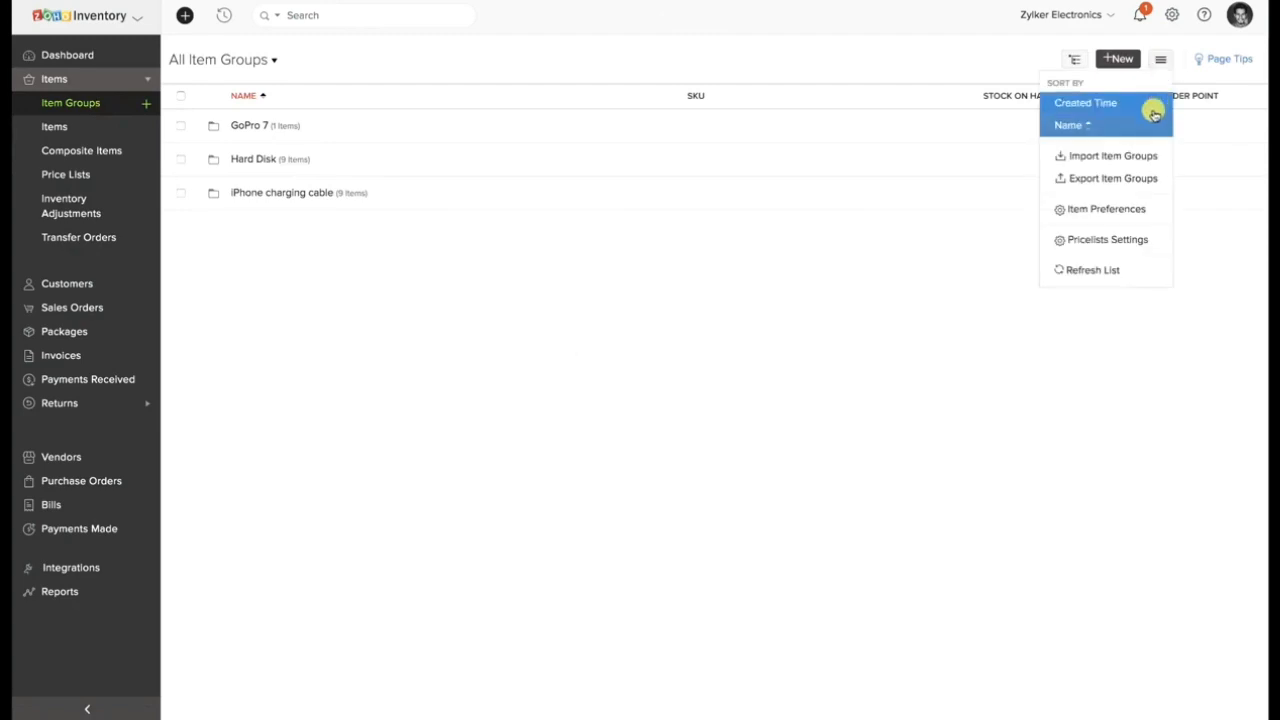
pyautogui.click(345, 607)
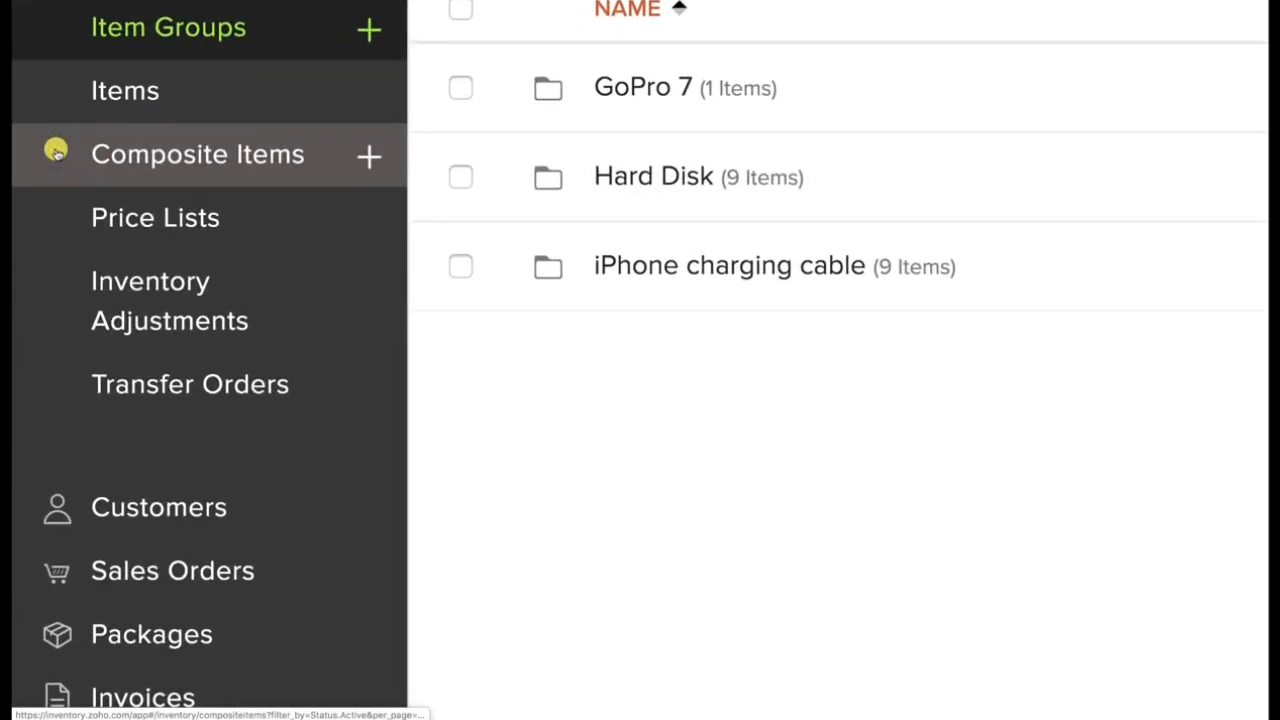
# Start a new composite item named Macbook Gift Kit with the SKU MGC.
pyautogui.click(131, 148)
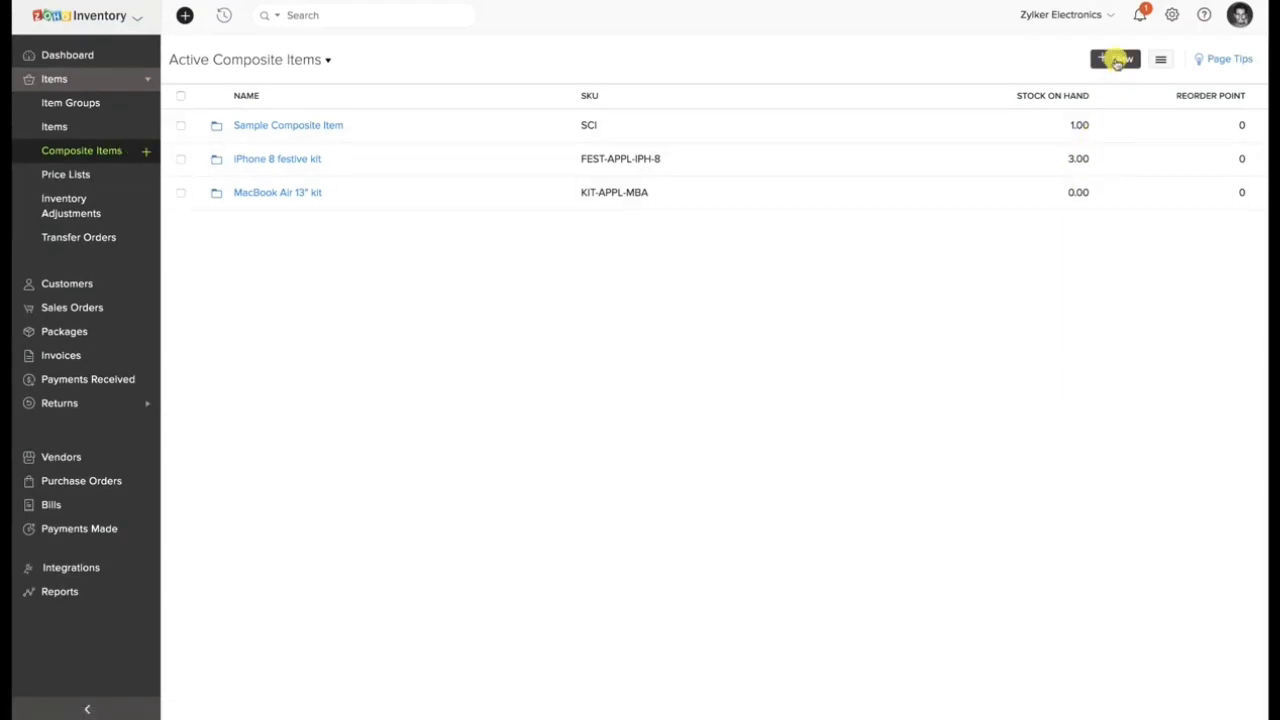
pyautogui.click(1117, 60)
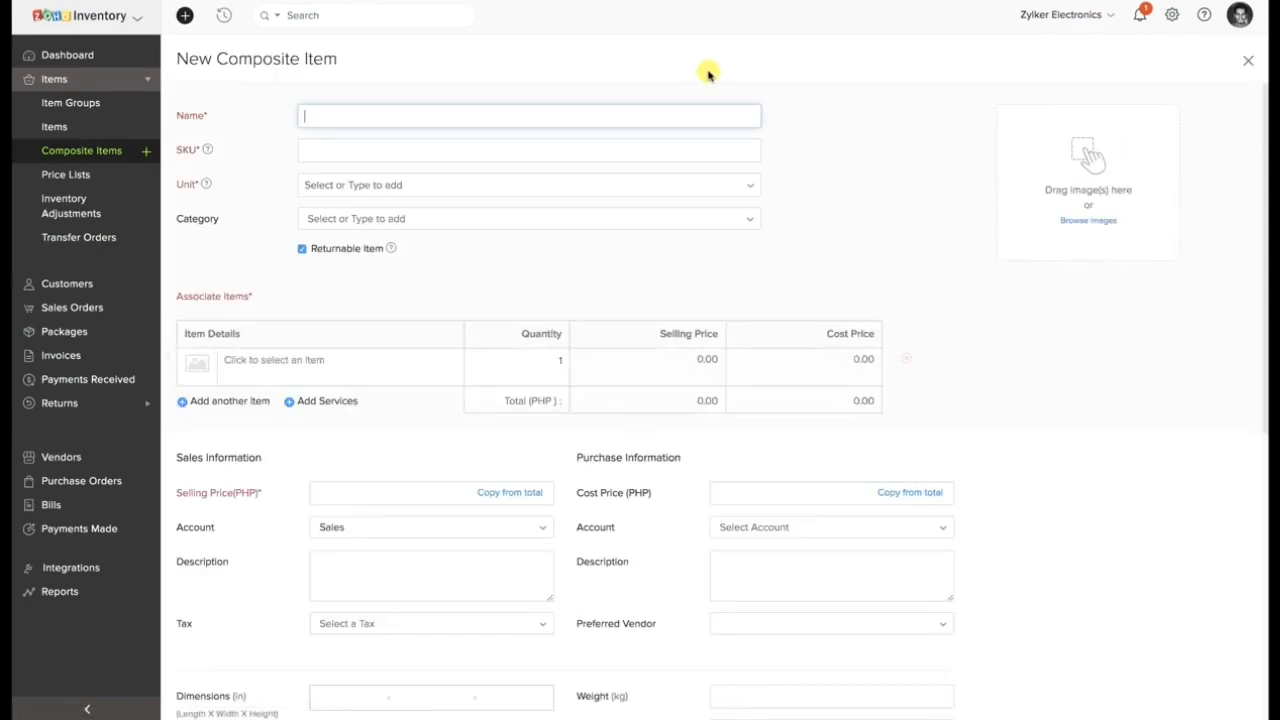
pyautogui.write('Macbook Gift Kit')
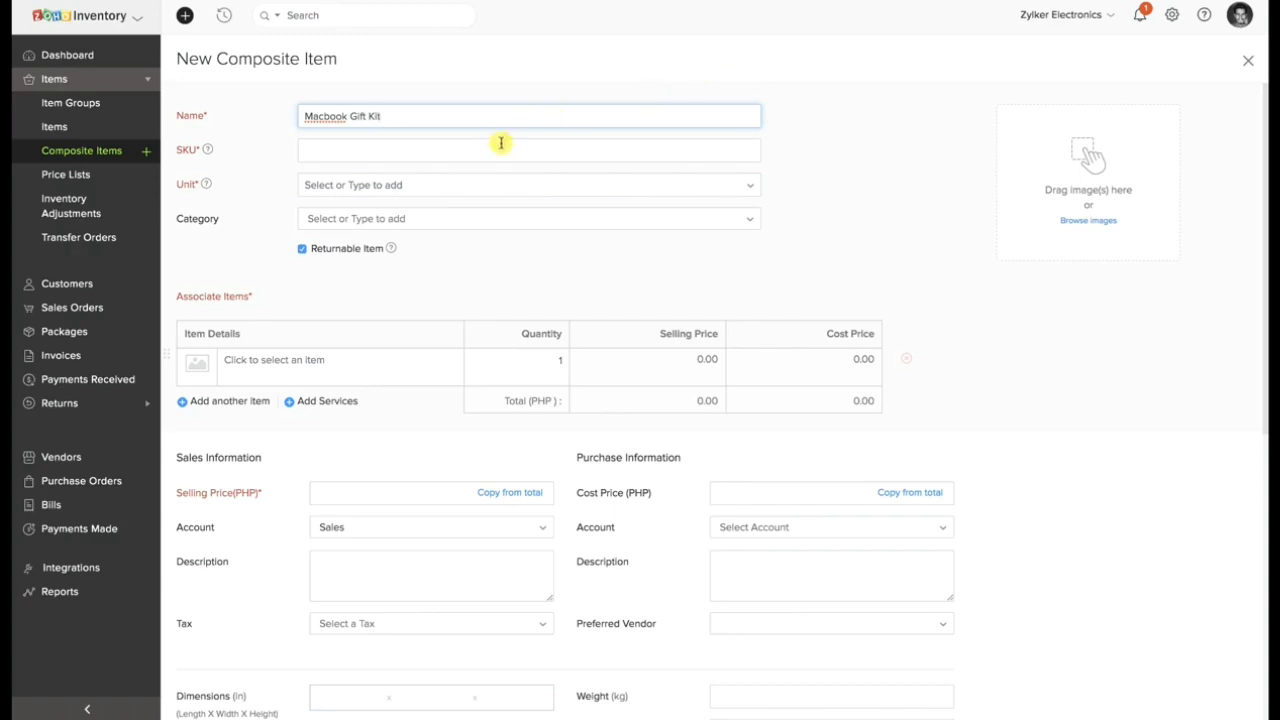
pyautogui.click(466, 151)
pyautogui.write('MG')
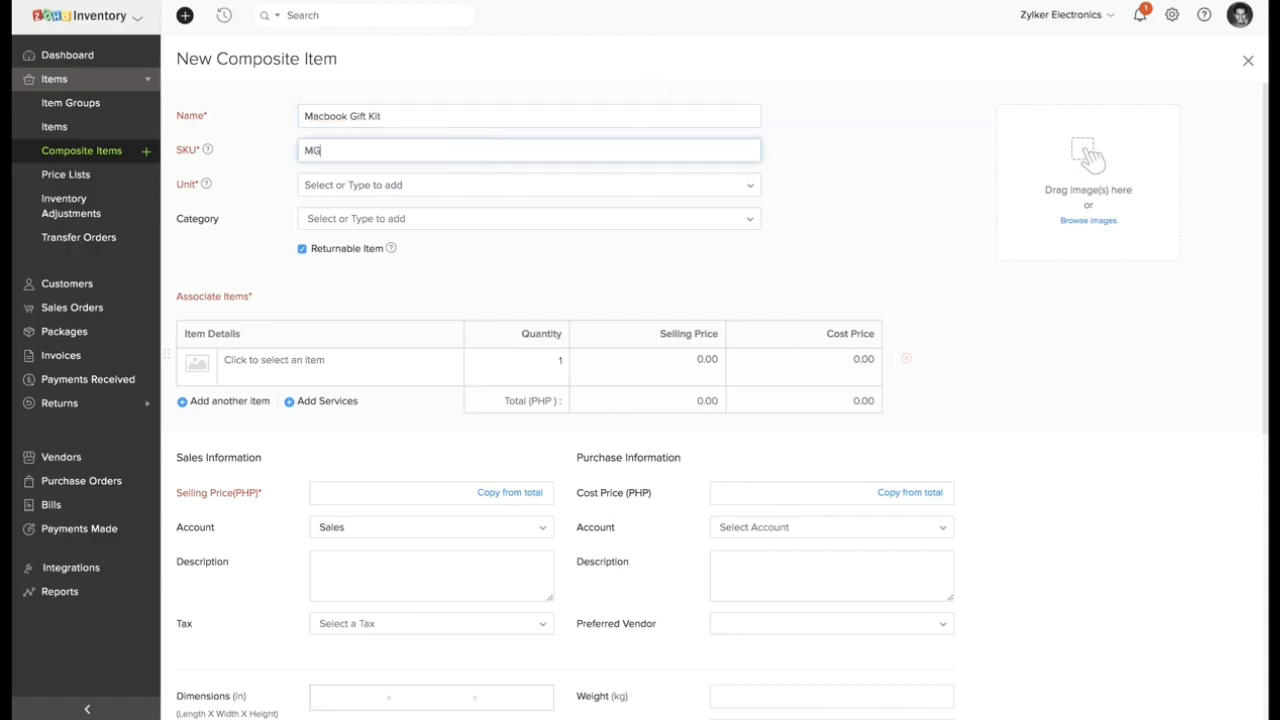
pyautogui.write('C')
# Associate the 3.5 mm Earphone, Apple Mouse and Data transfer cable with the composite item.
pyautogui.click(332, 360)
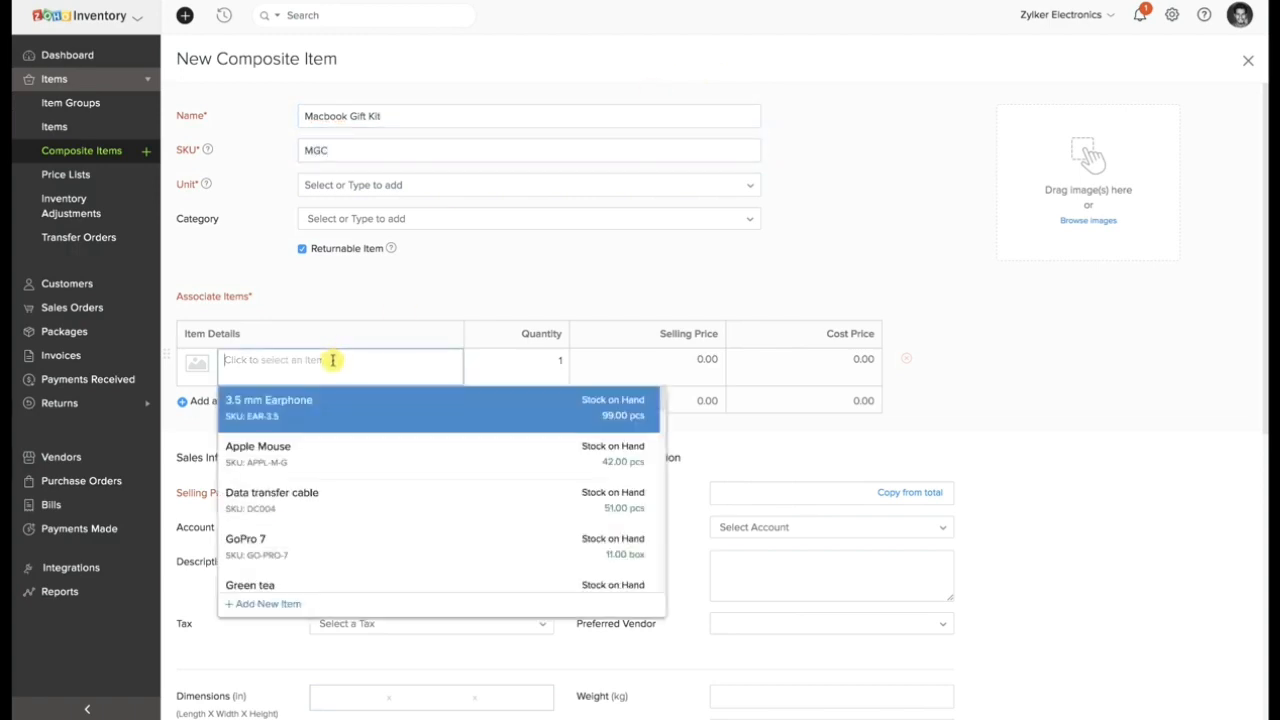
pyautogui.click(322, 402)
pyautogui.click(308, 422)
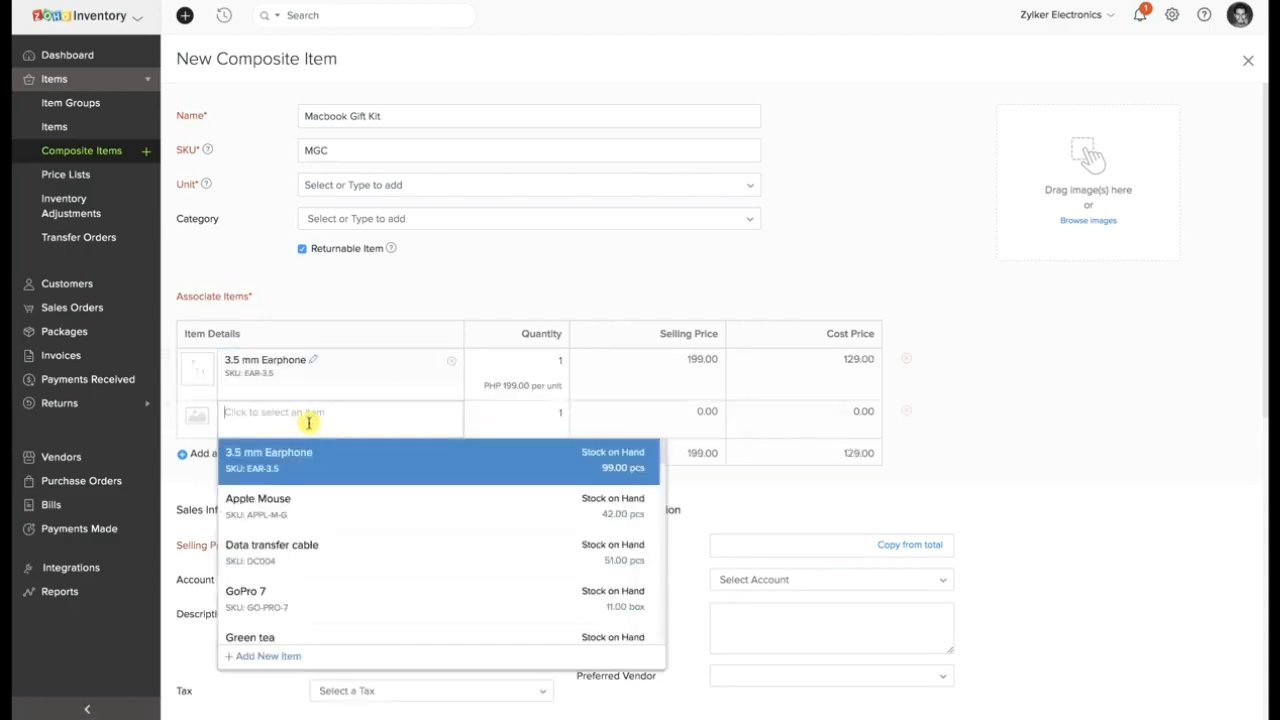
pyautogui.click(302, 510)
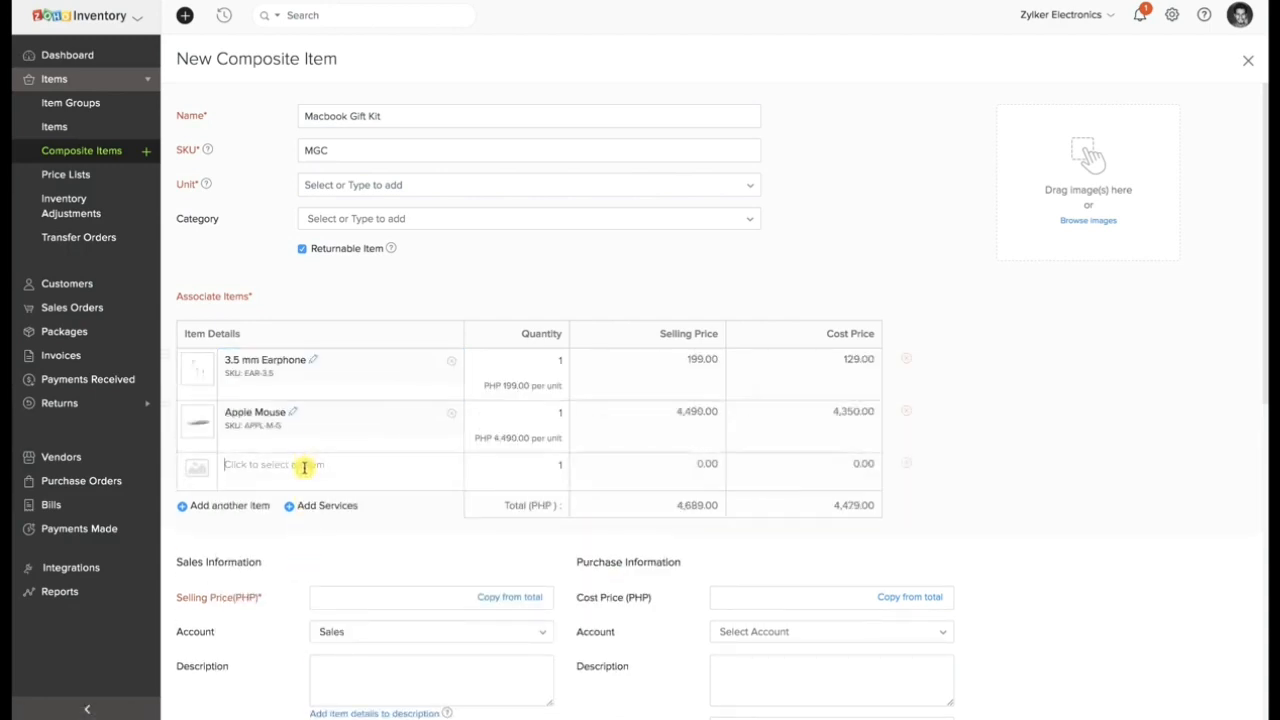
pyautogui.click(304, 467)
pyautogui.click(296, 619)
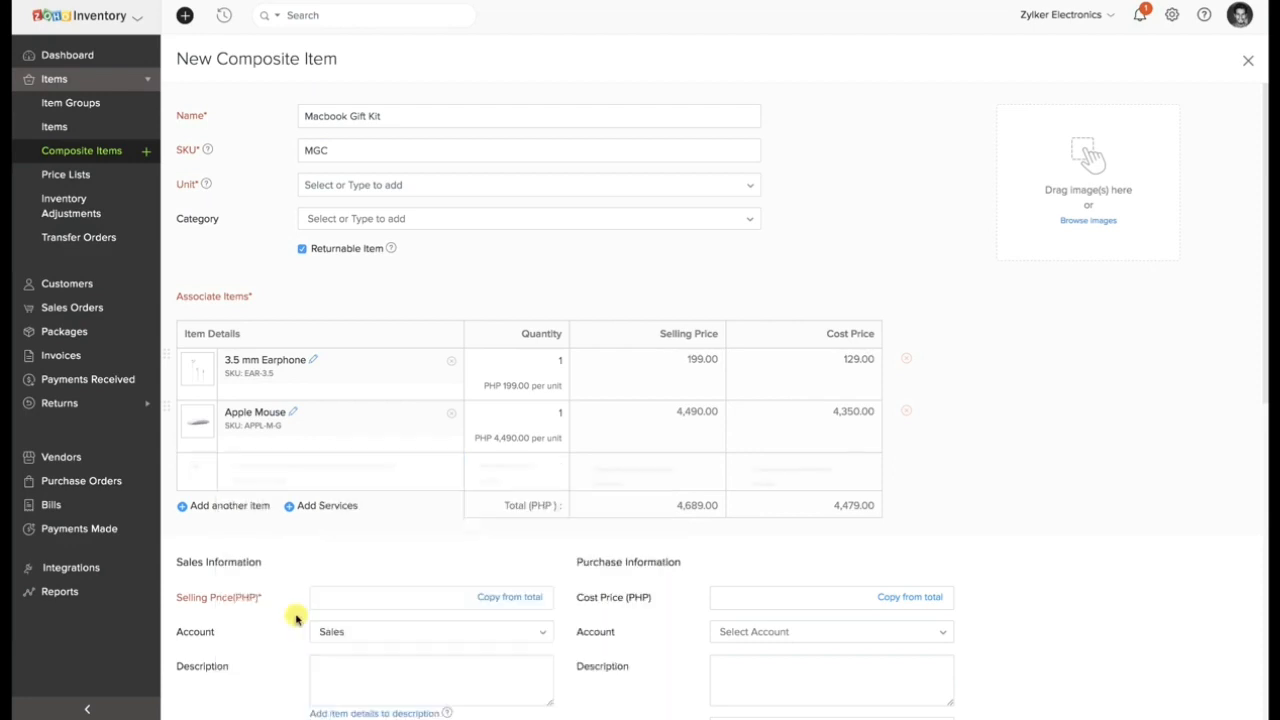
# Copy the selling price 5188 and cost price 4828 from the item totals, and set the purchase account to Cost of Goods Sold.
pyautogui.scroll(-1, 410, 580)
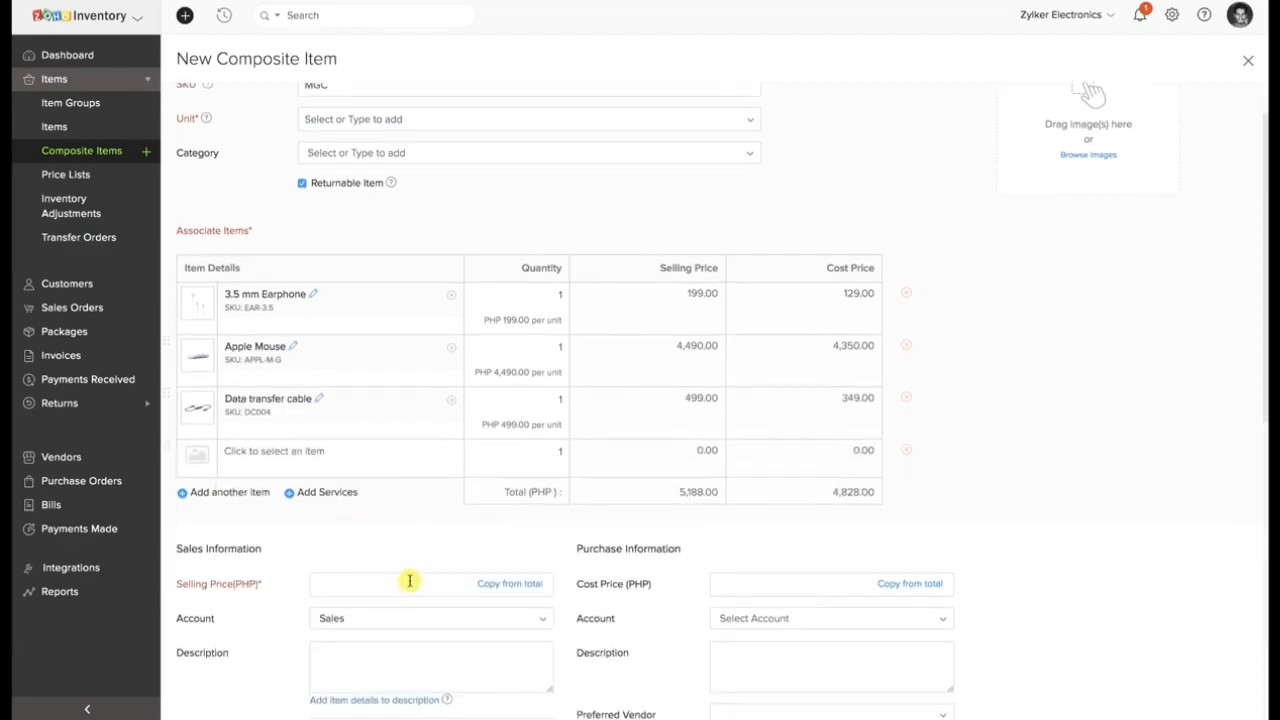
pyautogui.click(484, 585)
pyautogui.click(929, 584)
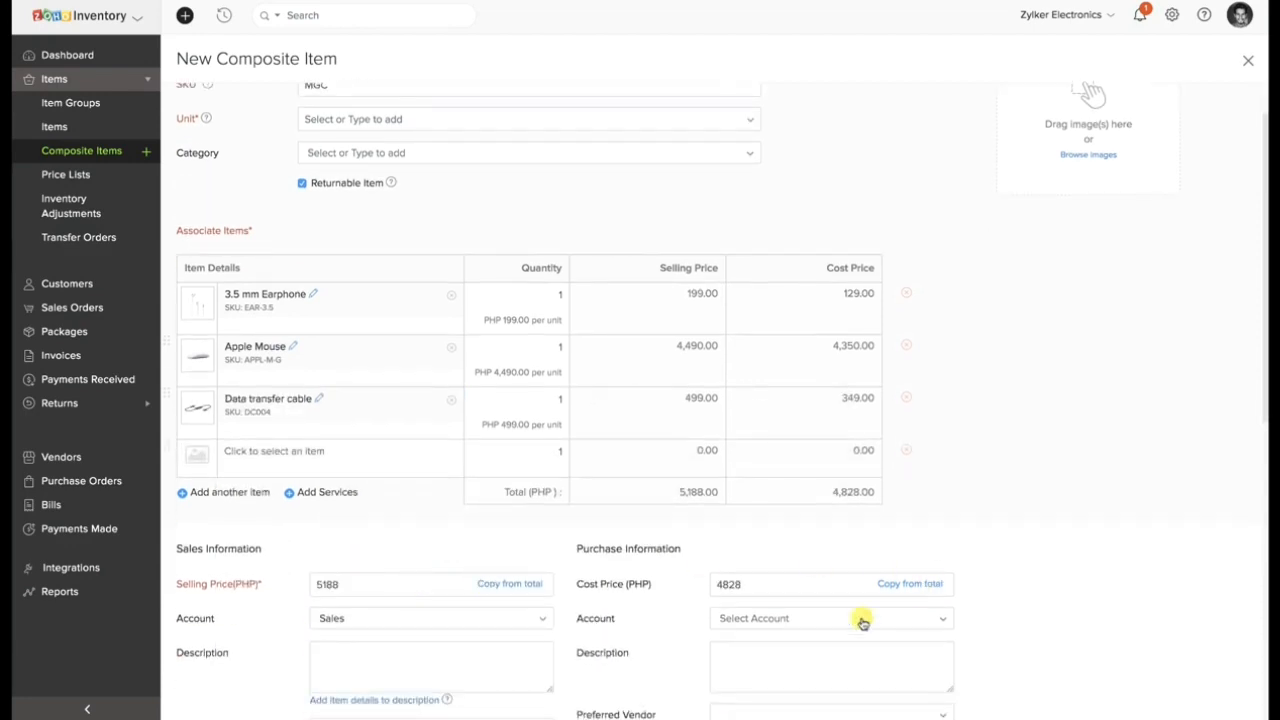
pyautogui.click(862, 620)
pyautogui.write('cos')
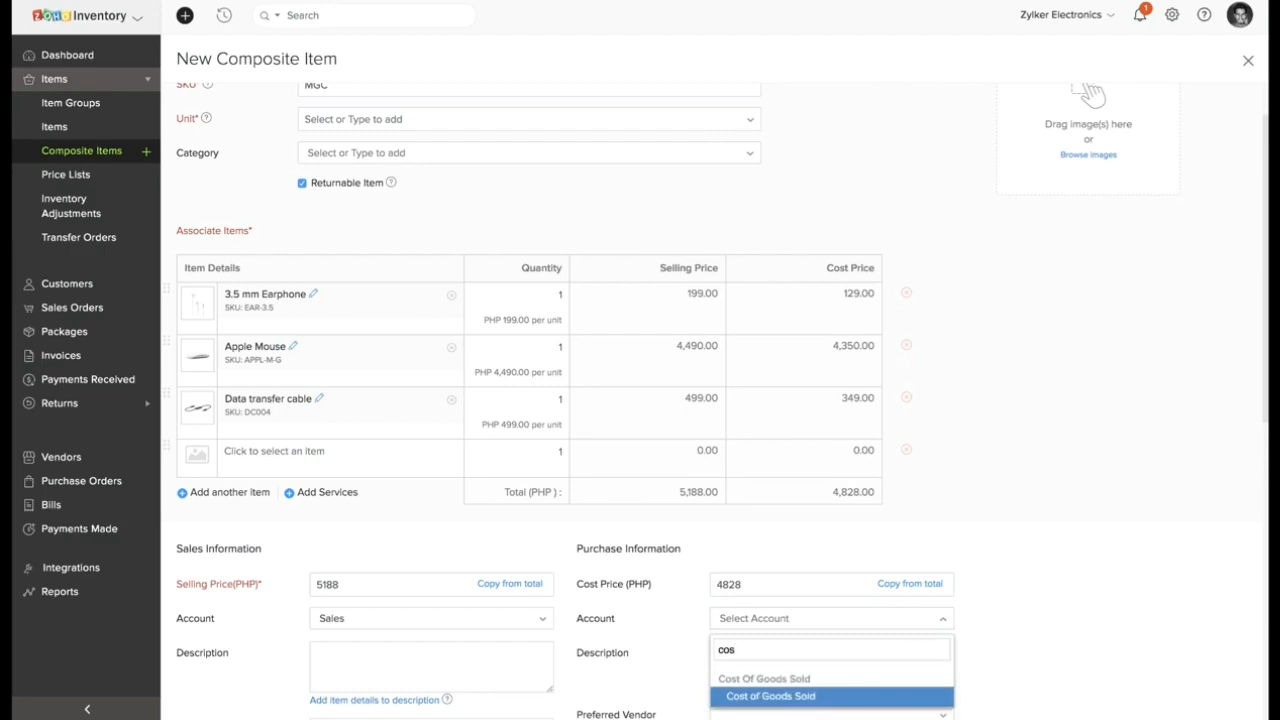
pyautogui.click(820, 692)
# Set the composite item's inventory account to Finished Goods.
pyautogui.scroll(-5, 820, 694)
pyautogui.scroll(-3, 820, 692)
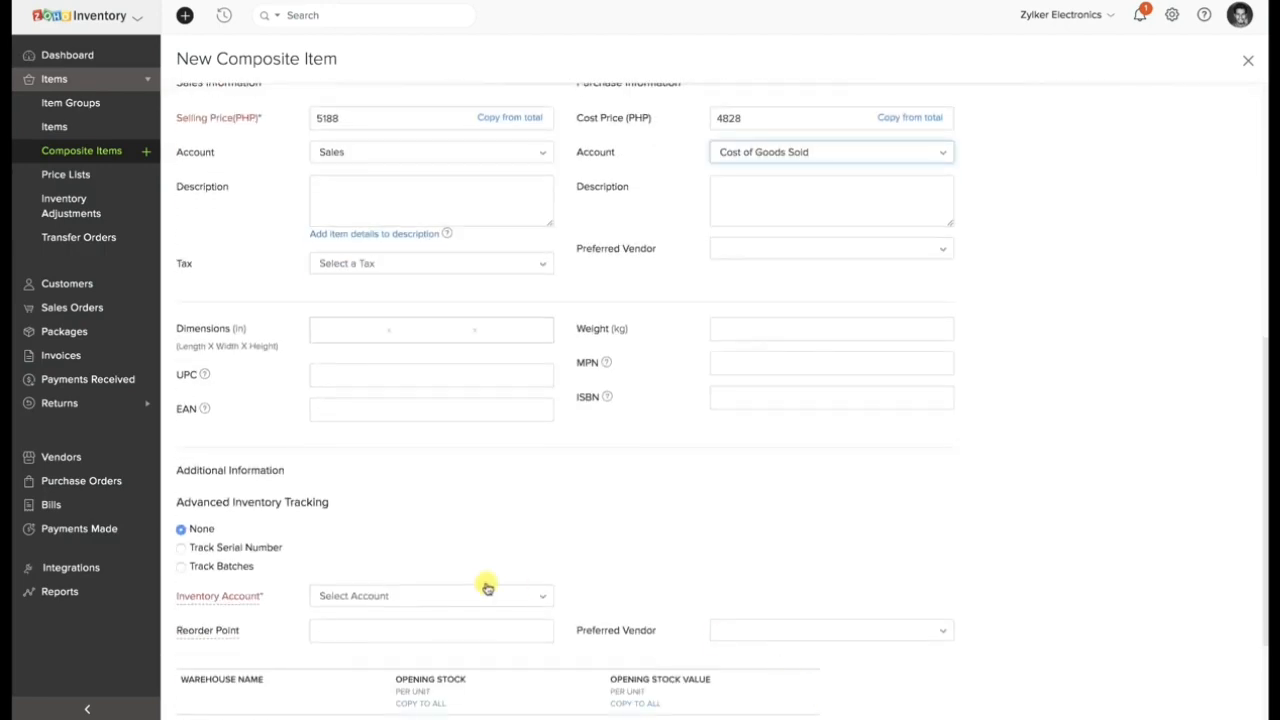
pyautogui.click(465, 594)
pyautogui.click(427, 517)
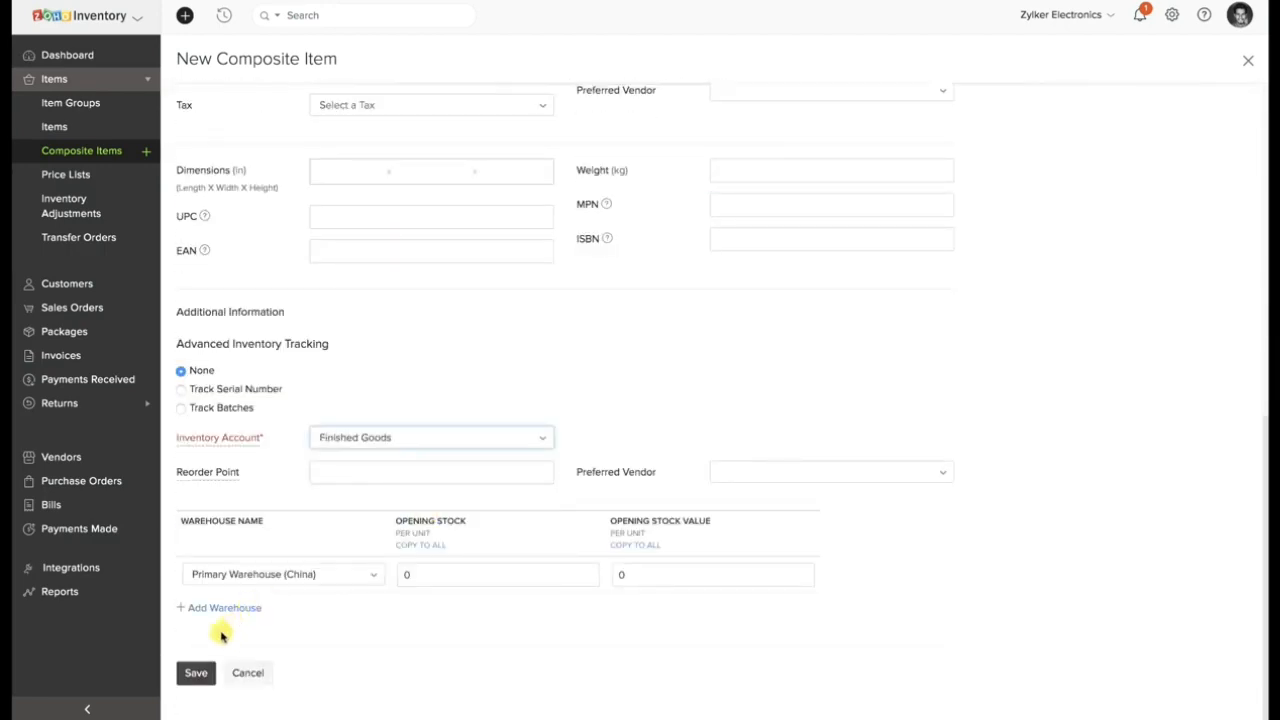
# Save the composite item and create a bundle of 1 Macbook Gift Kit from Primary Warehouse (China).
pyautogui.click(193, 673)
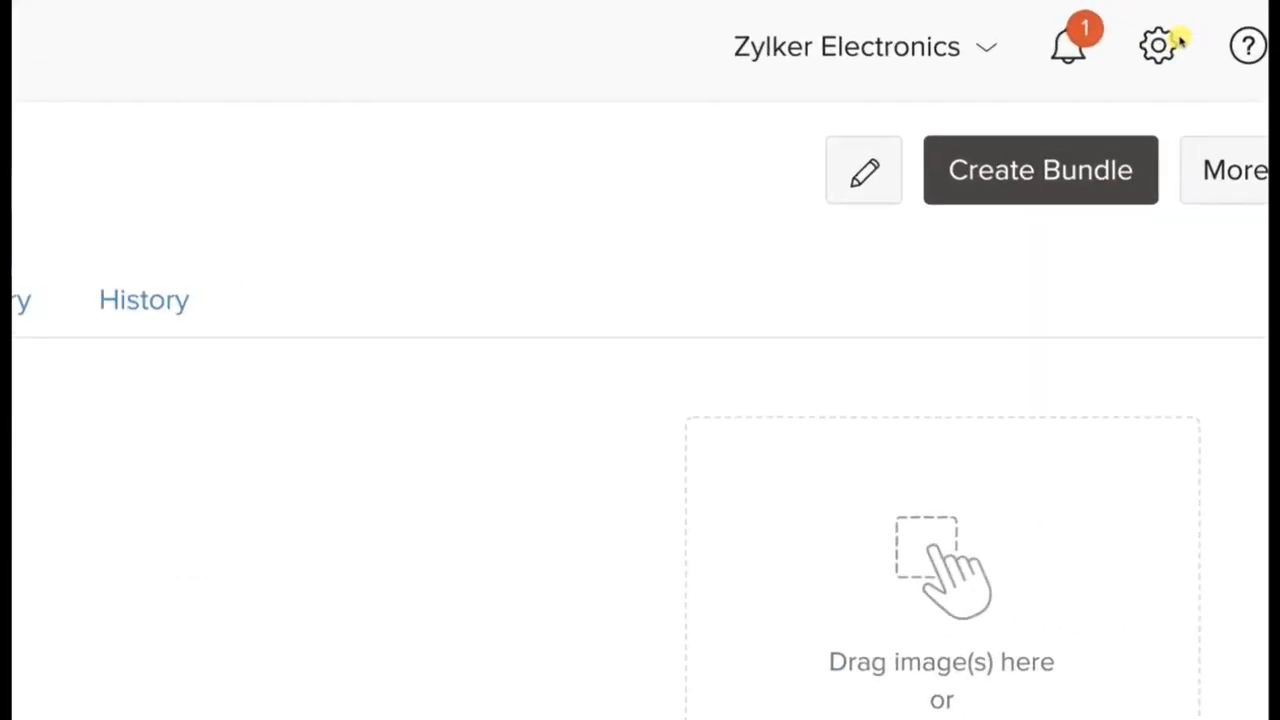
pyautogui.click(1071, 178)
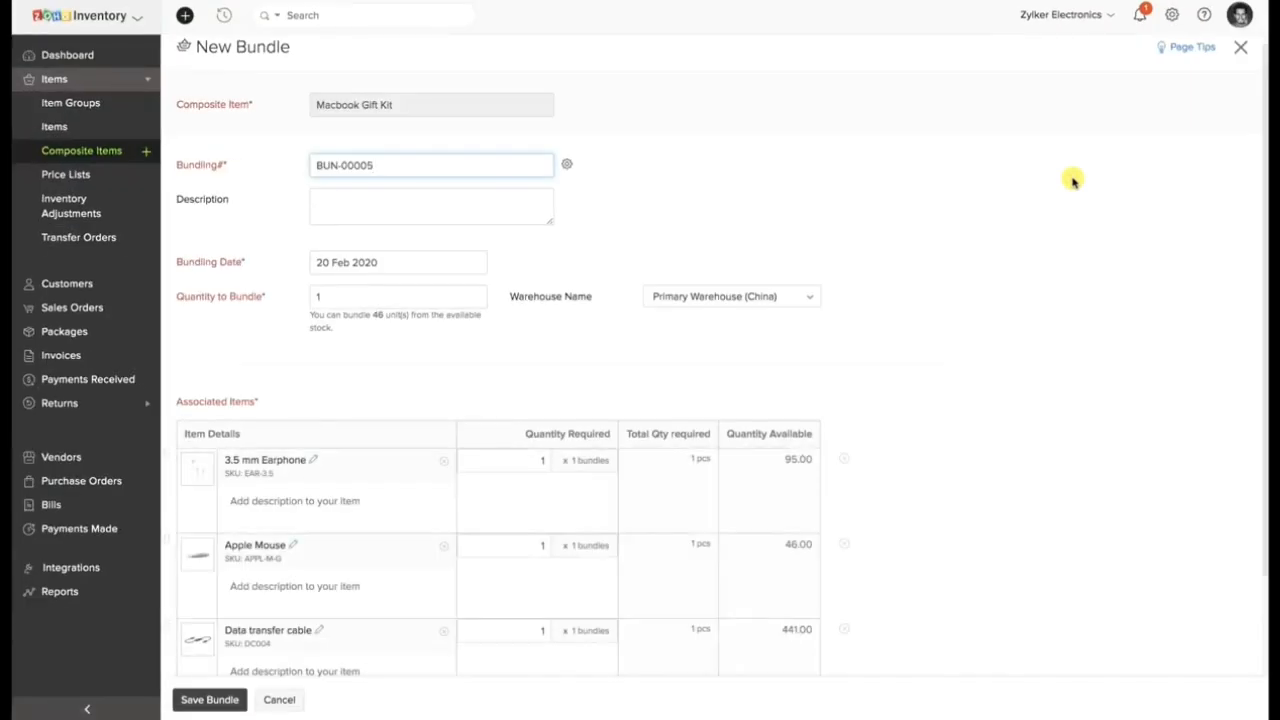
pyautogui.scroll(-1, 540, 322)
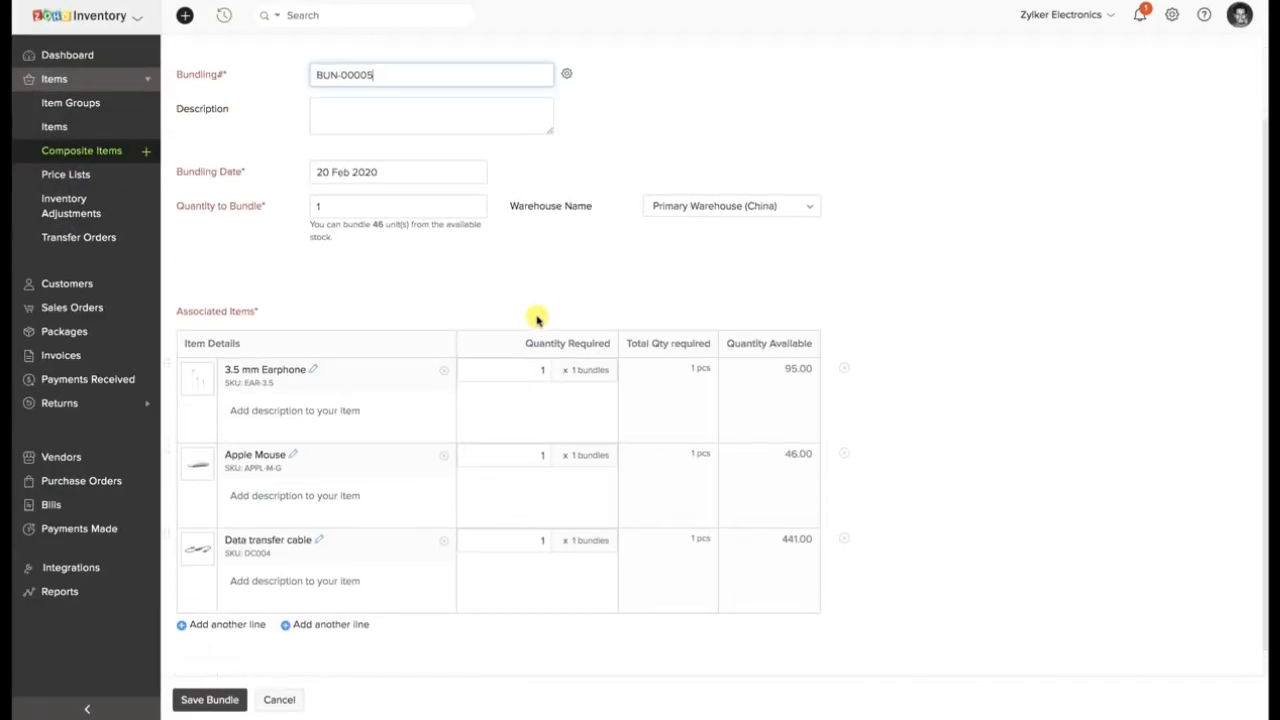
pyautogui.click(683, 205)
pyautogui.click(600, 238)
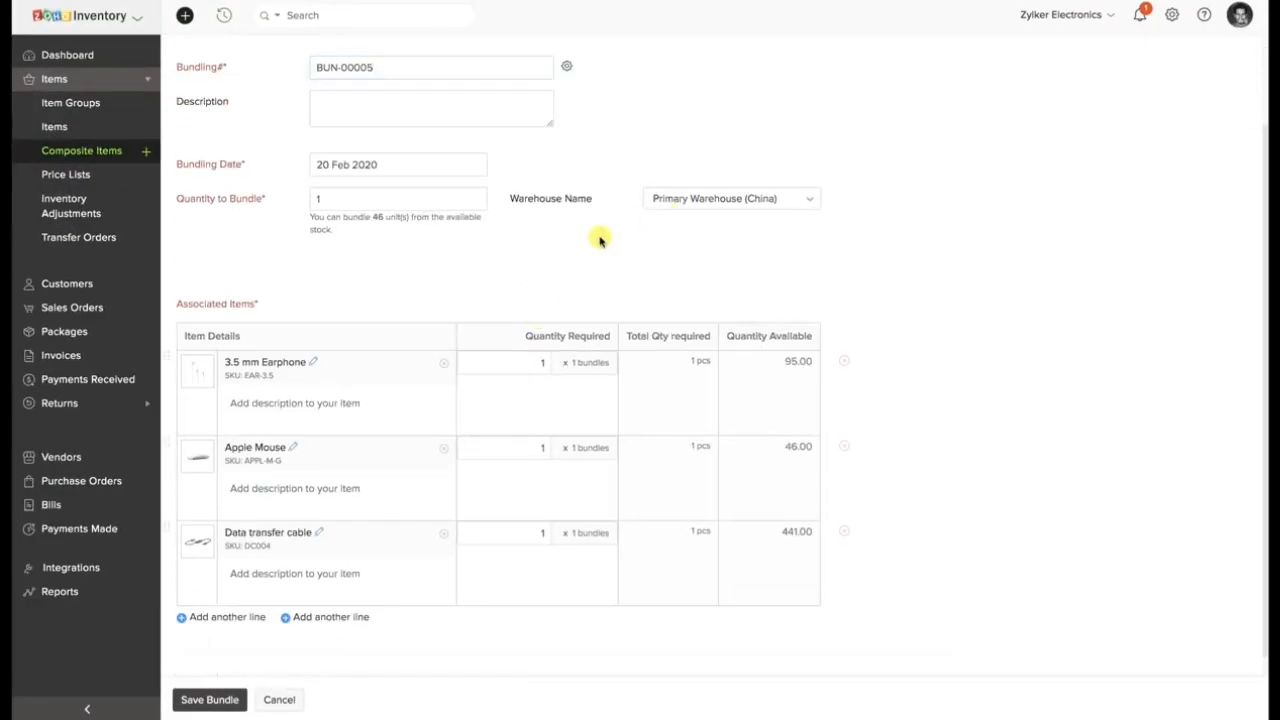
pyautogui.moveTo(310, 216); pyautogui.dragTo(337, 243)
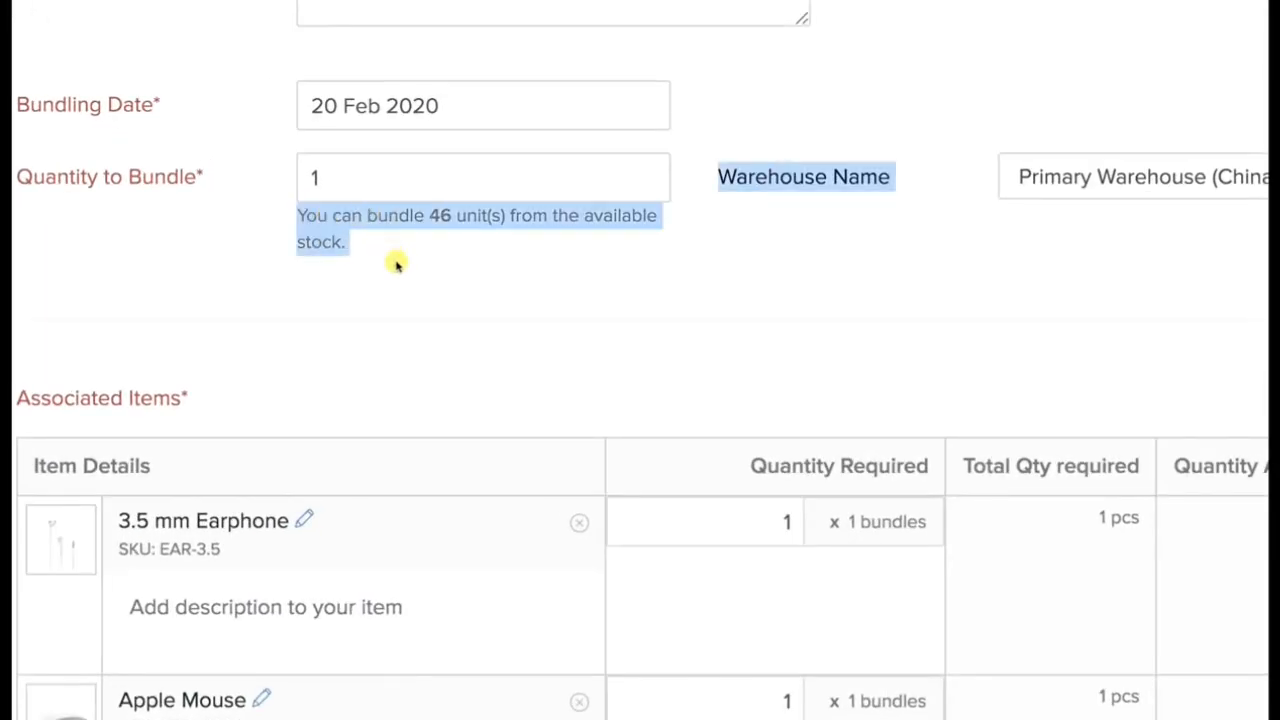
pyautogui.click(412, 272)
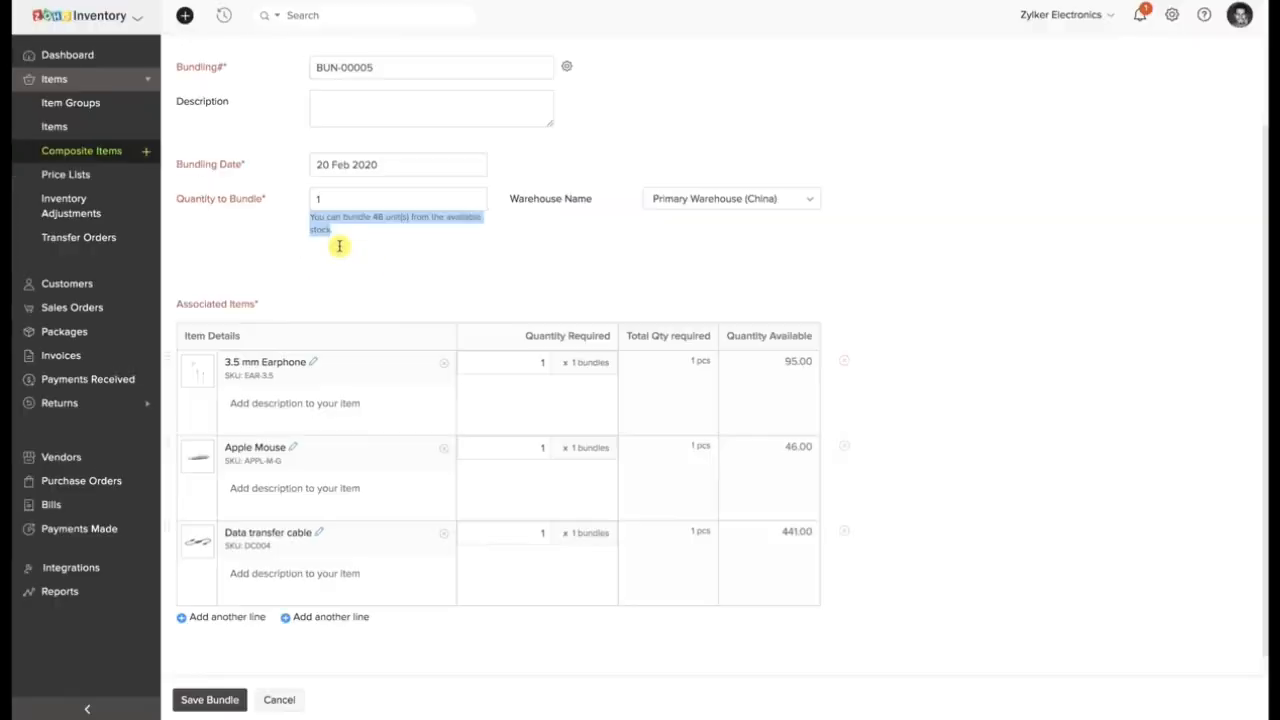
pyautogui.click(339, 246)
pyautogui.click(222, 699)
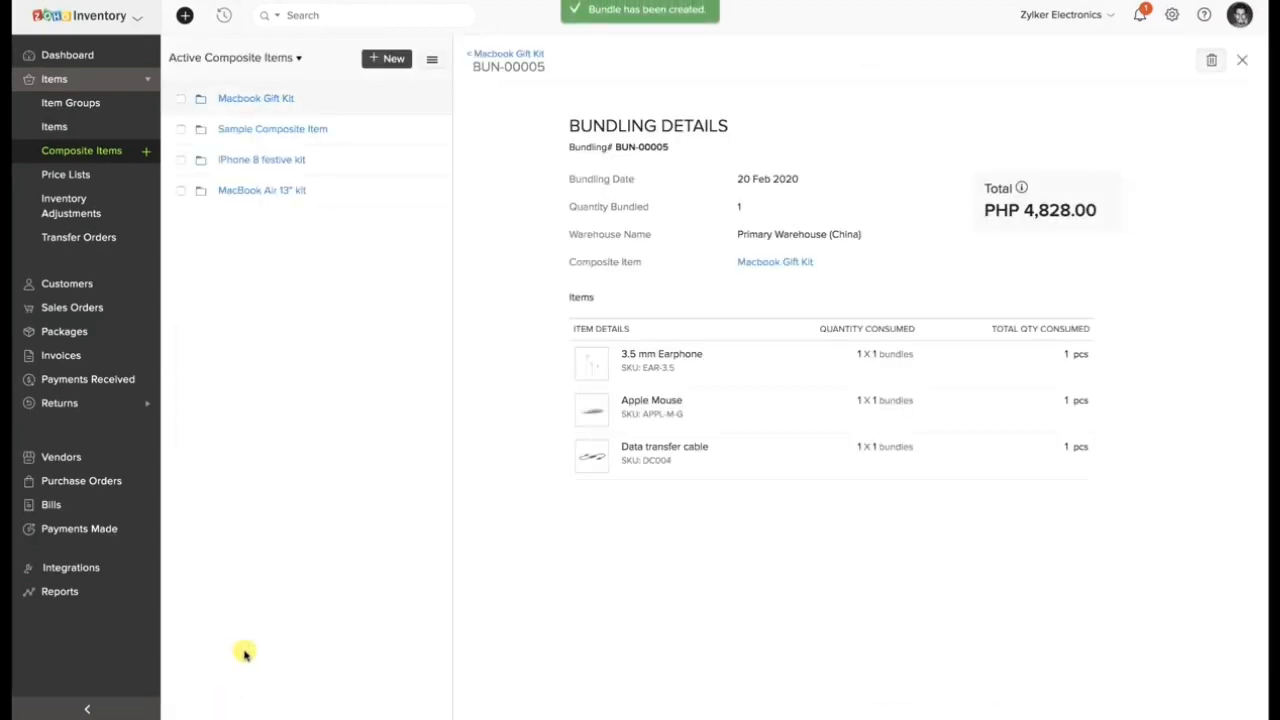
# Review the consumed item quantities of bundle BUN-00005 in the Macbook Gift Kit's bundling history, and return to the item's overview.
pyautogui.click(518, 55)
pyautogui.click(752, 104)
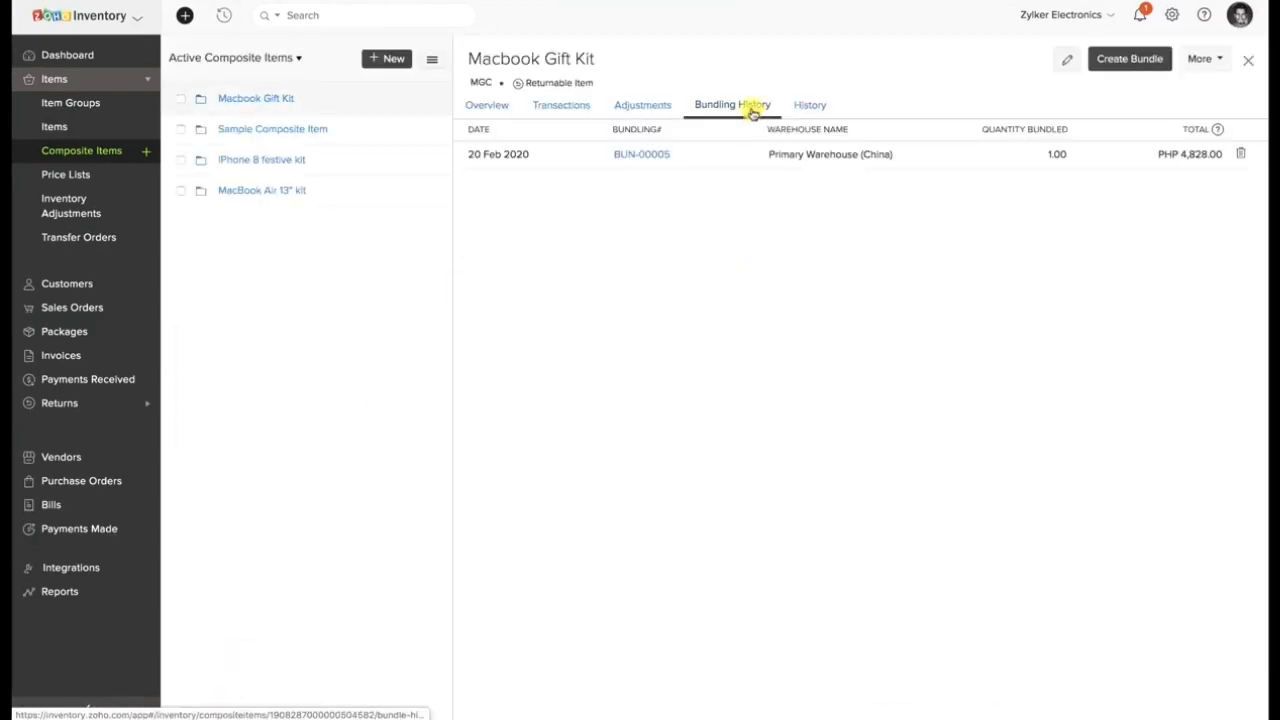
pyautogui.click(644, 157)
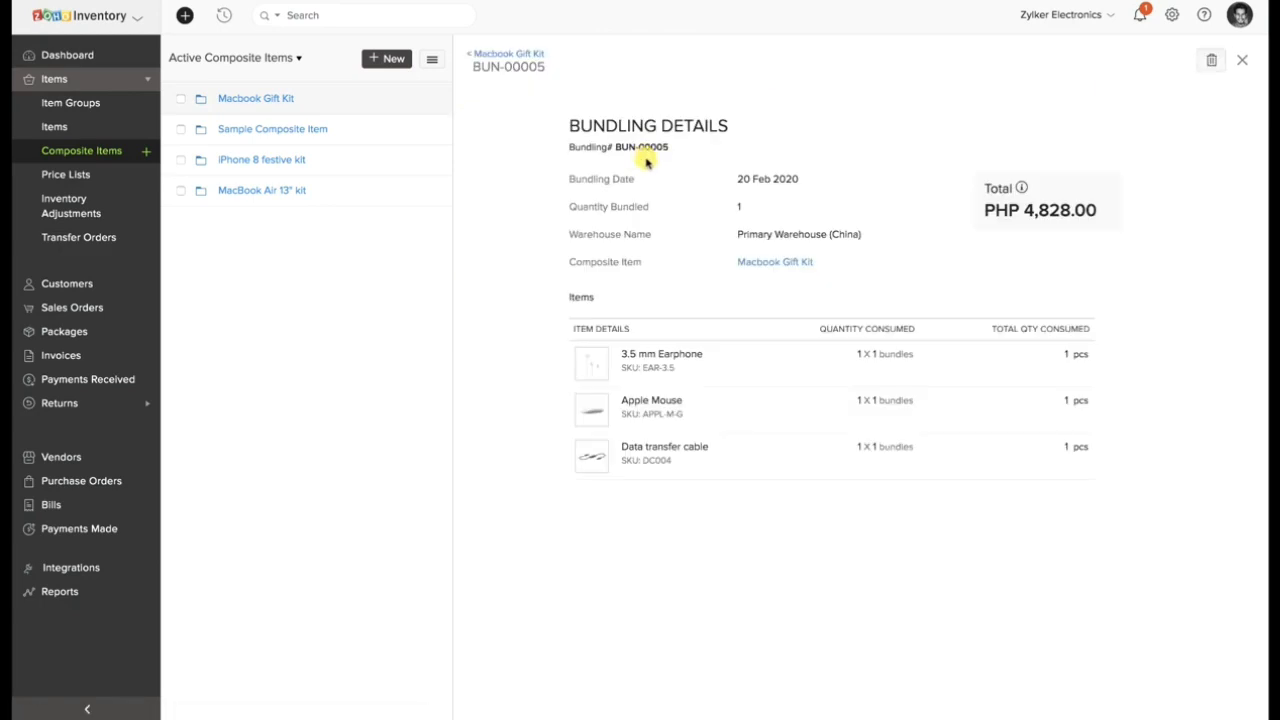
pyautogui.moveTo(1063, 353); pyautogui.dragTo(1091, 443)
pyautogui.click(1094, 508)
pyautogui.click(512, 53)
pyautogui.click(488, 106)
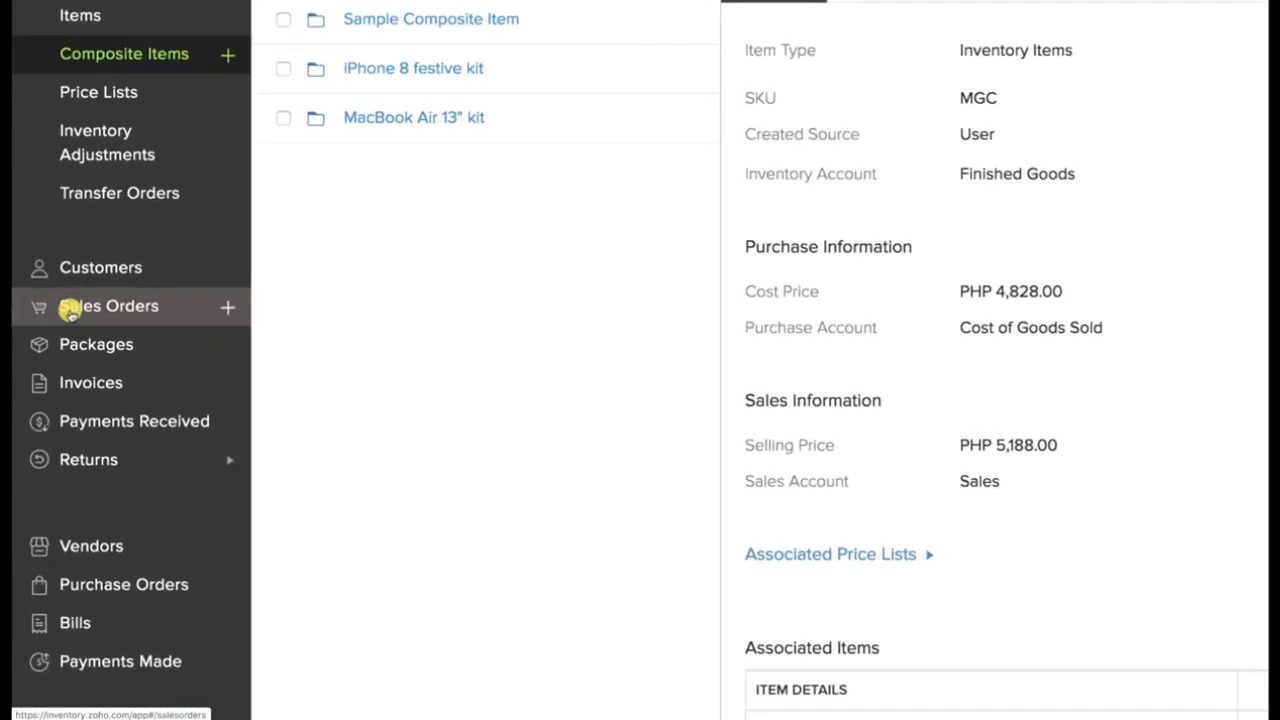
# Show all sales orders, view the Import Sales Orders page, and return to the list.
pyautogui.click(70, 310)
pyautogui.scroll(-3, 40, 308)
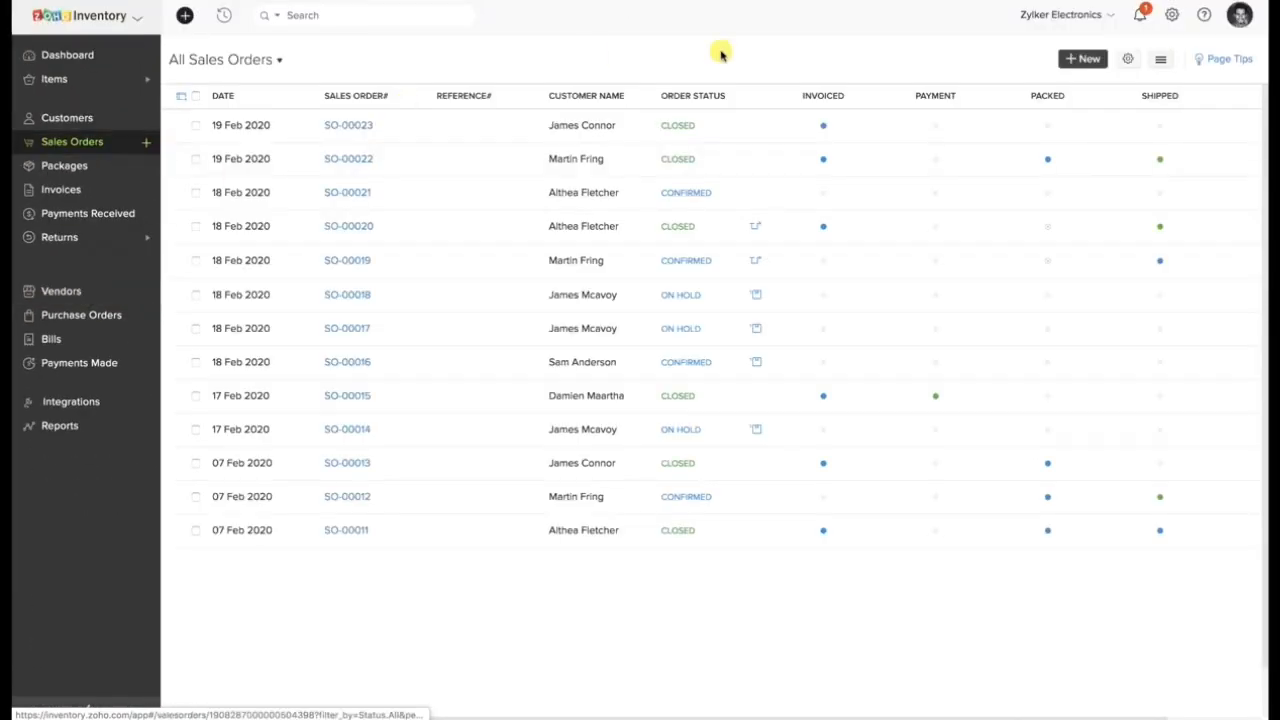
pyautogui.click(1162, 61)
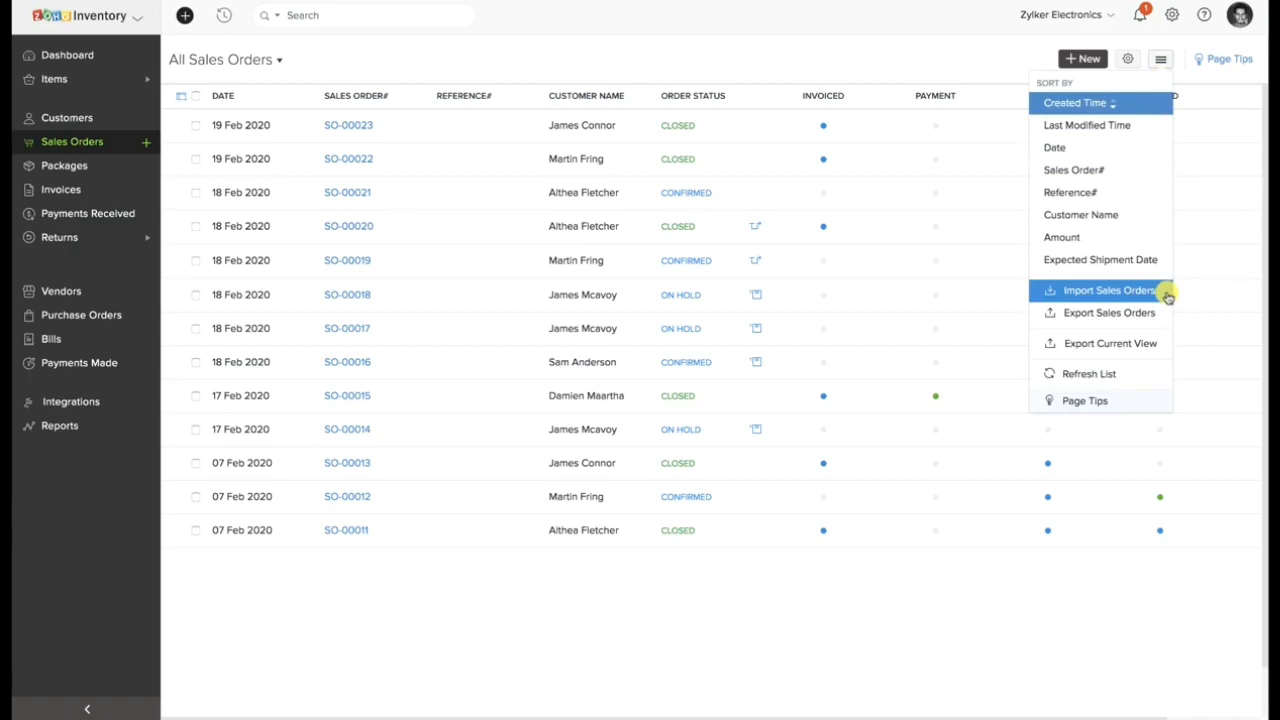
pyautogui.click(1071, 291)
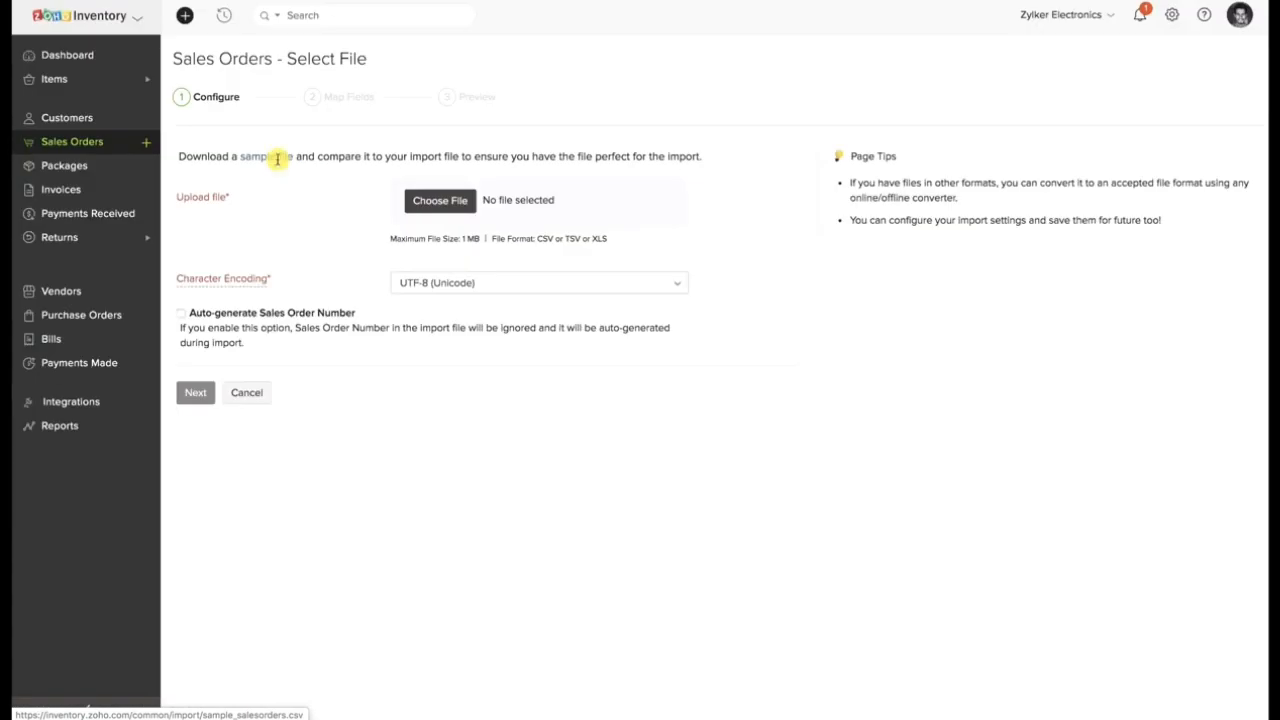
pyautogui.click(80, 142)
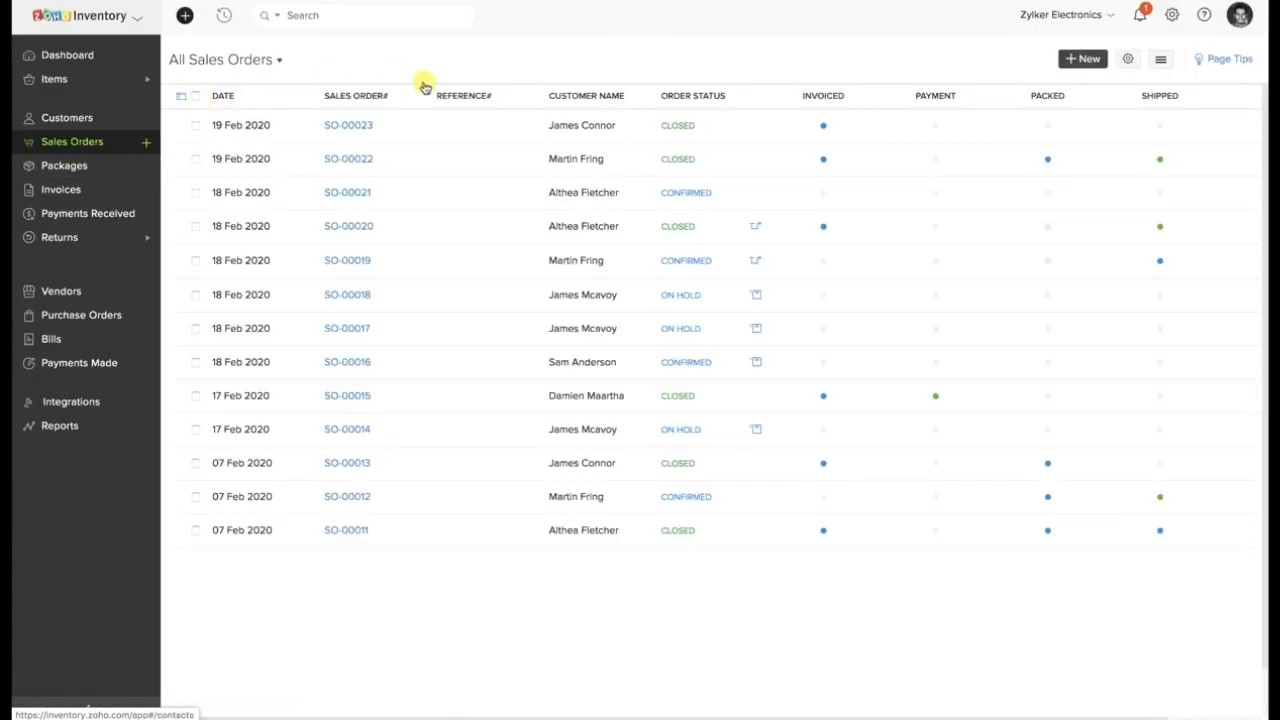
# Open sales order SO-00023 and view the additional actions available for it.
pyautogui.click(452, 131)
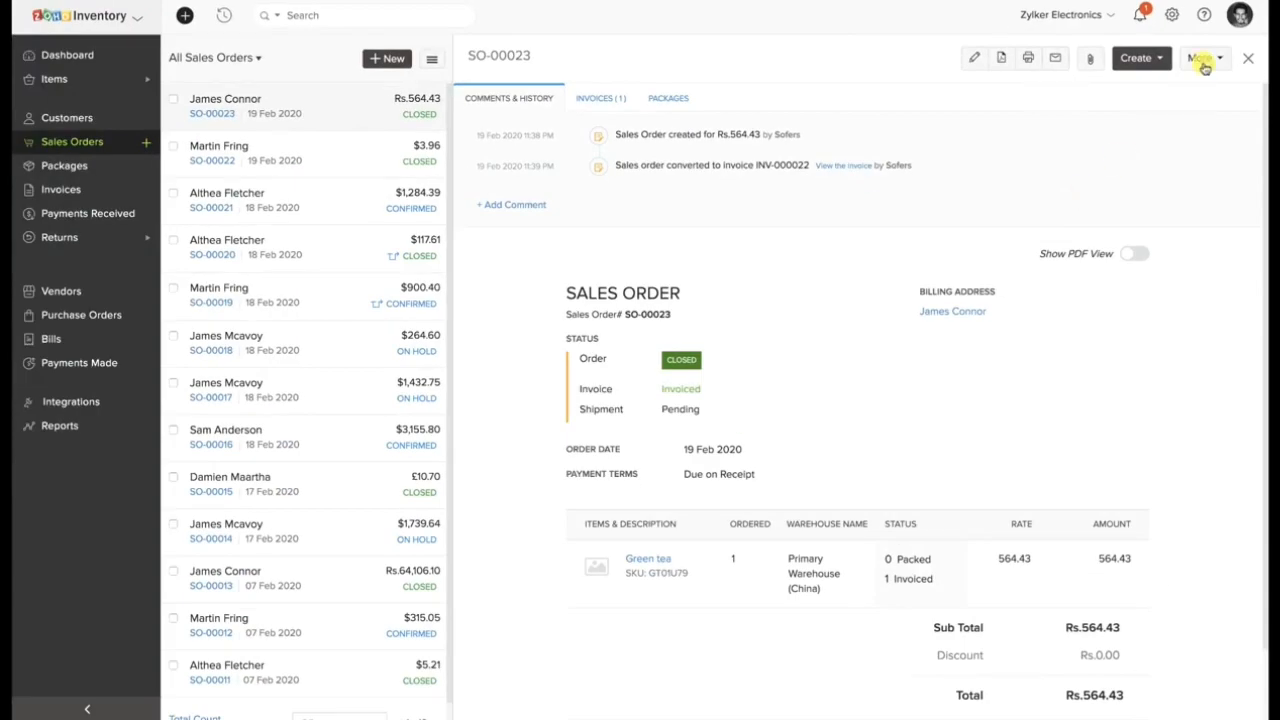
pyautogui.click(1204, 64)
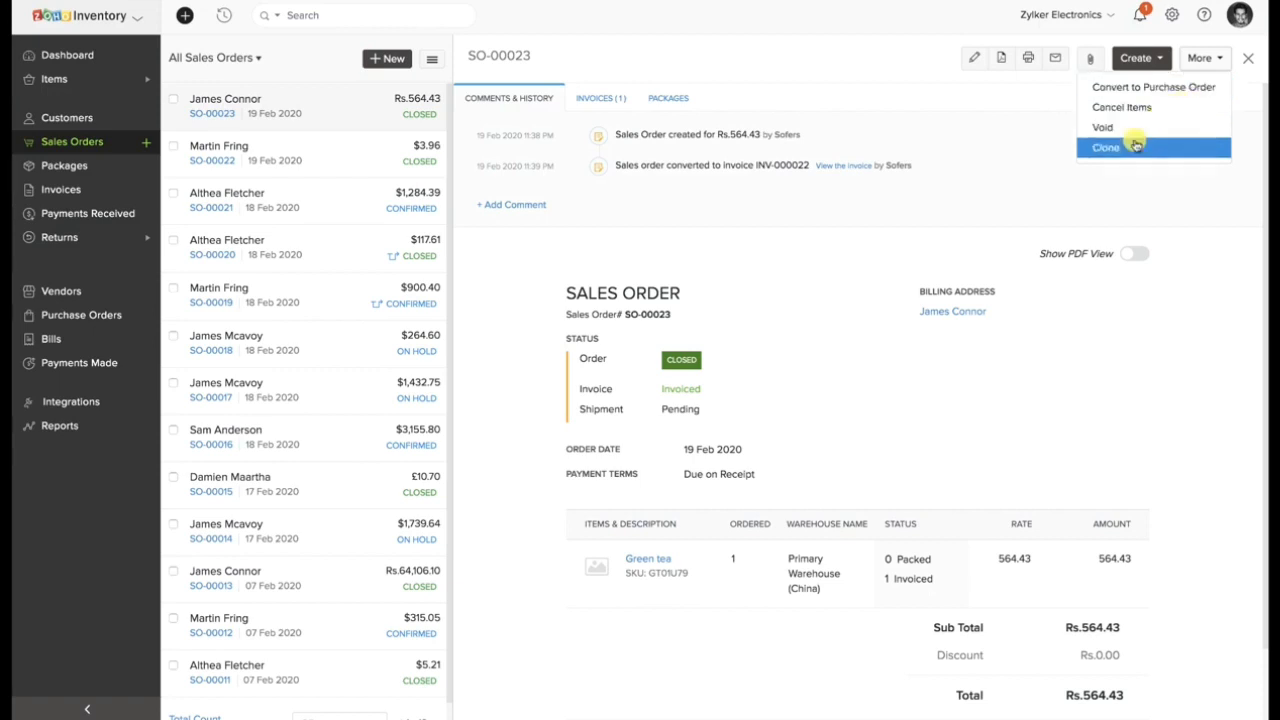
pyautogui.click(1092, 194)
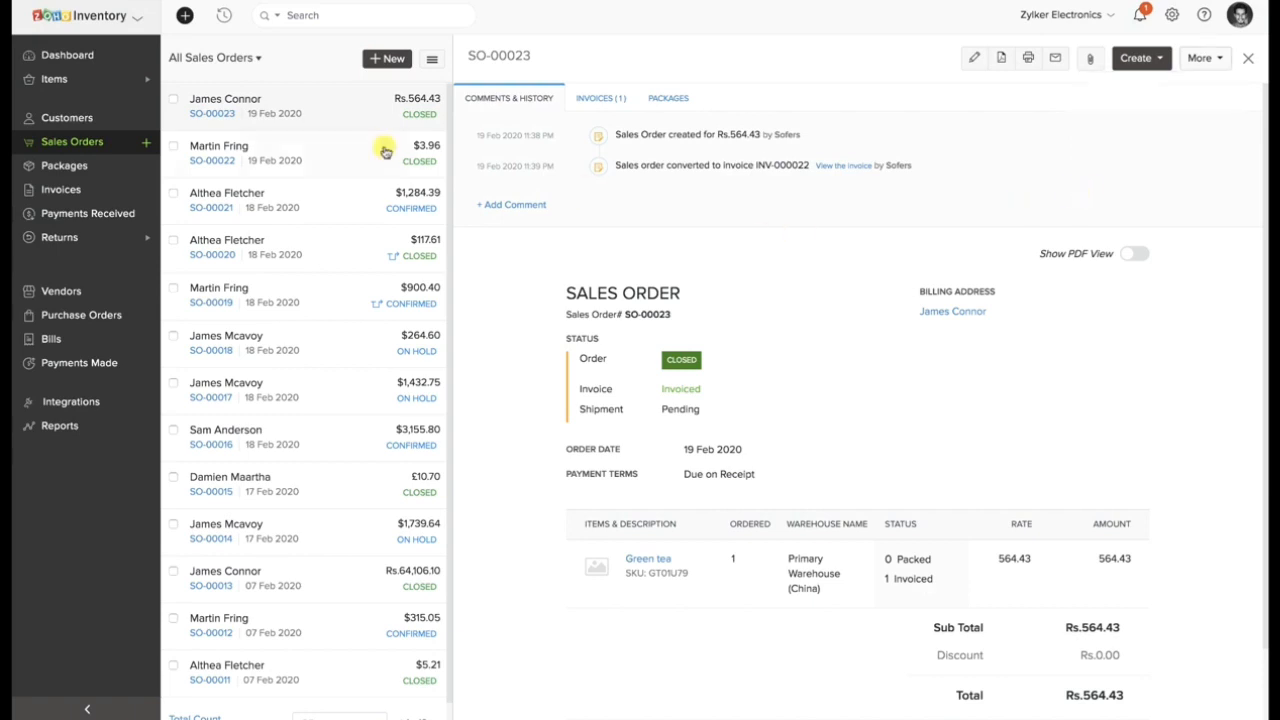
# Select sales orders SO-00022, SO-00021 and SO-00020 in the full list and view the available bulk actions.
pyautogui.click(107, 140)
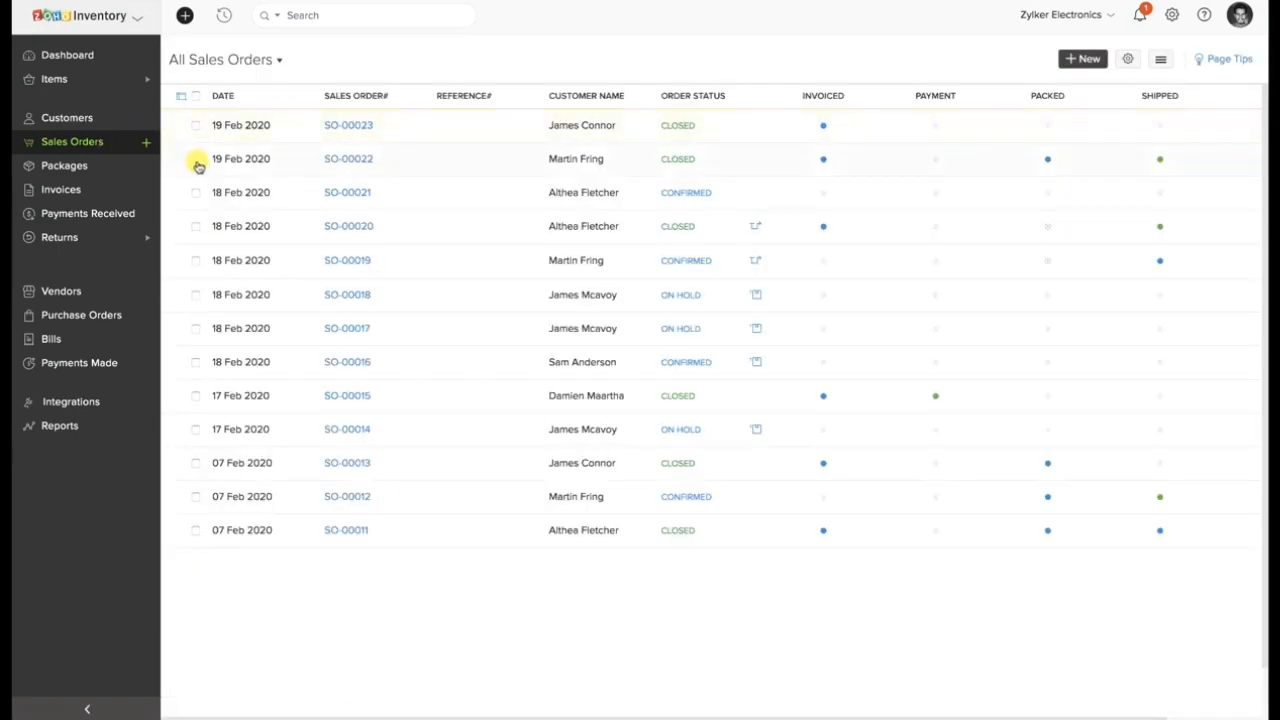
pyautogui.click(196, 161)
pyautogui.click(182, 193)
pyautogui.click(181, 227)
pyautogui.click(246, 61)
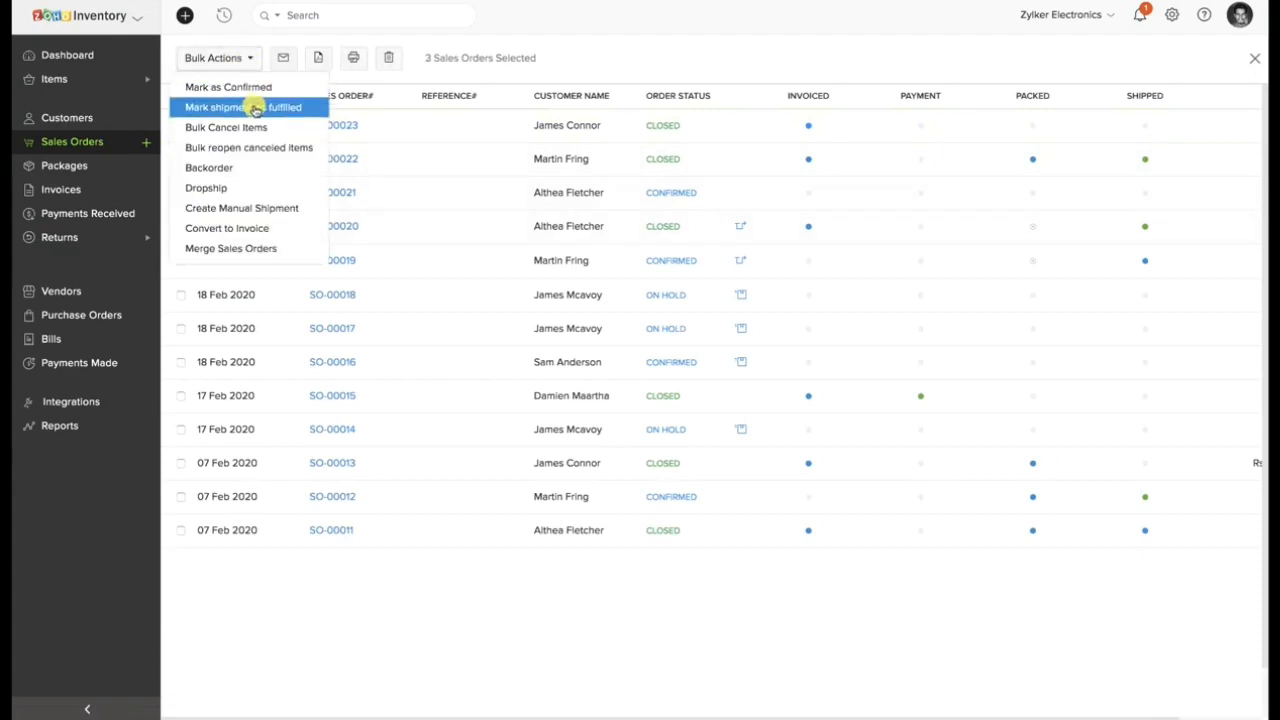
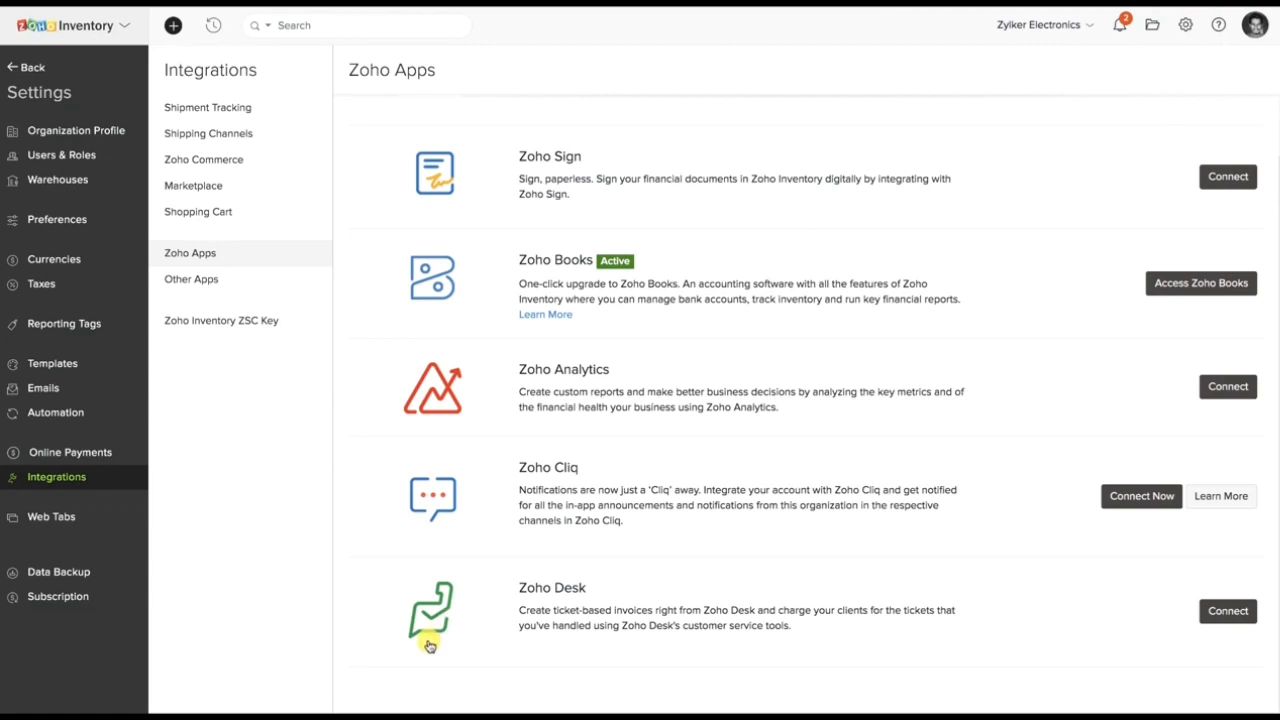
# View the Other Apps integrations and the Data Backup settings page.
pyautogui.click(185, 293)
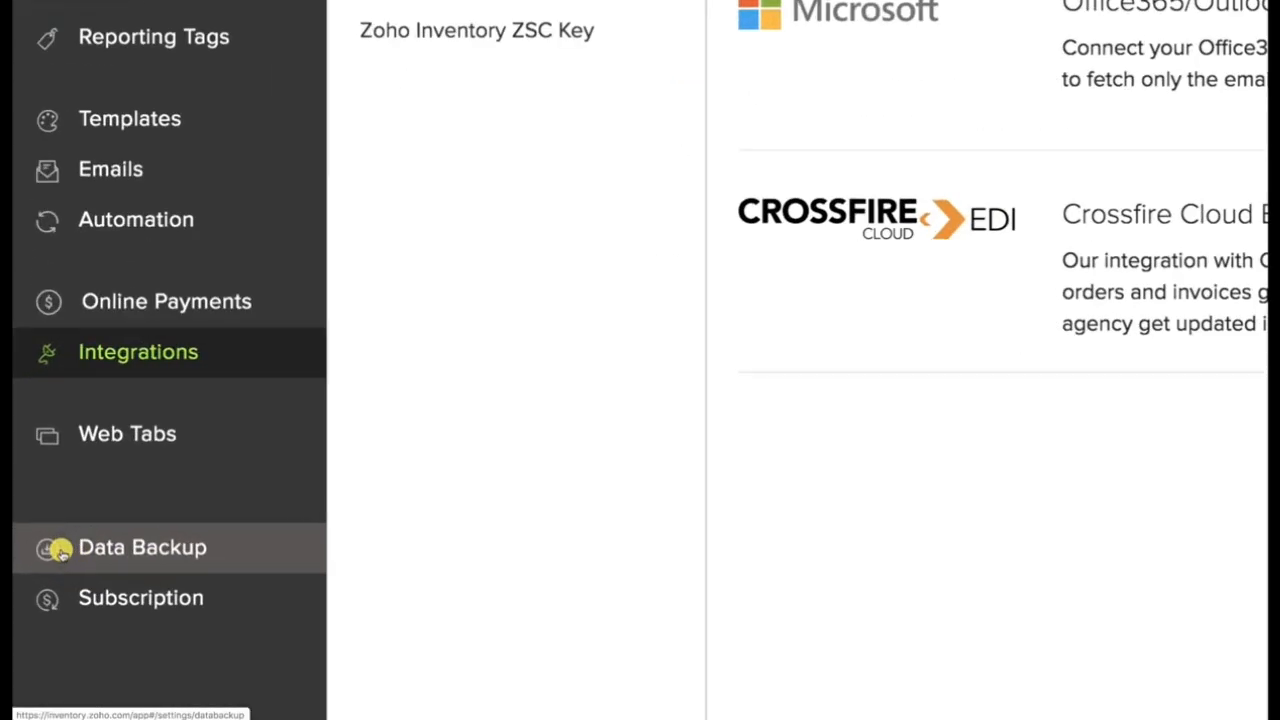
pyautogui.click(100, 551)
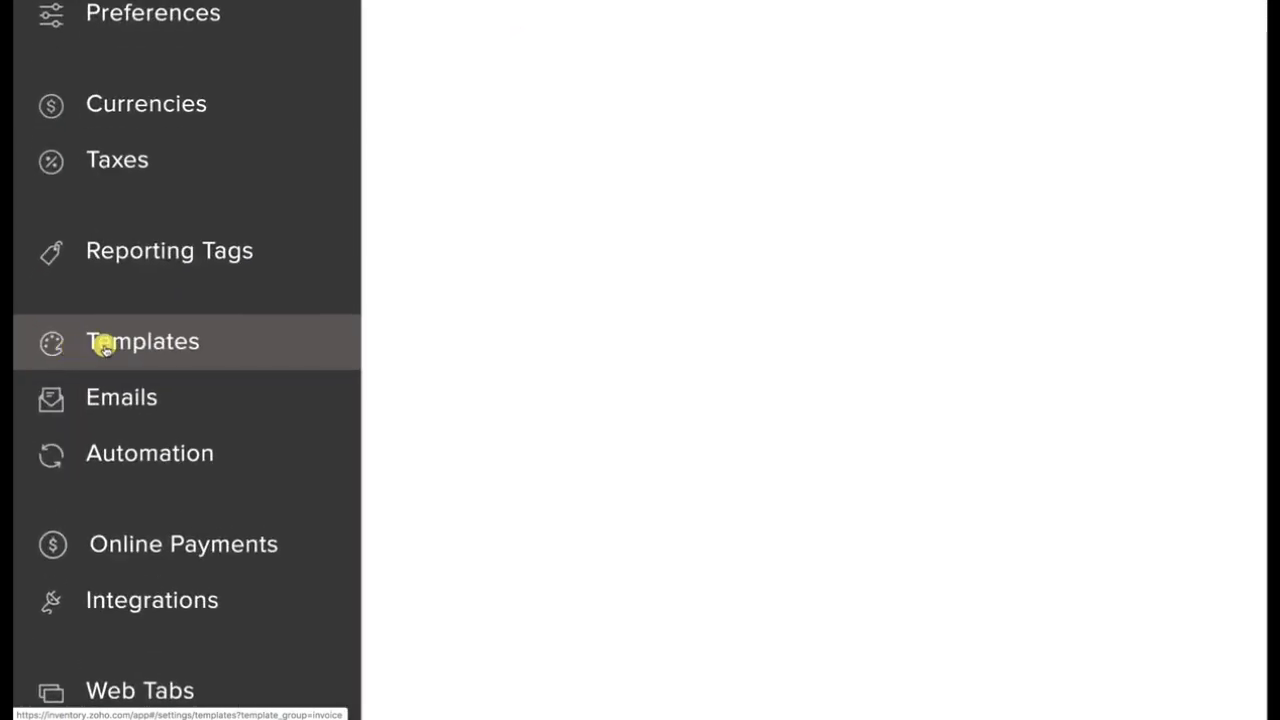
# Browse the sales order, package slip, invoice, credit note and purchase order templates, and open the standard purchase order template for editing.
pyautogui.click(105, 345)
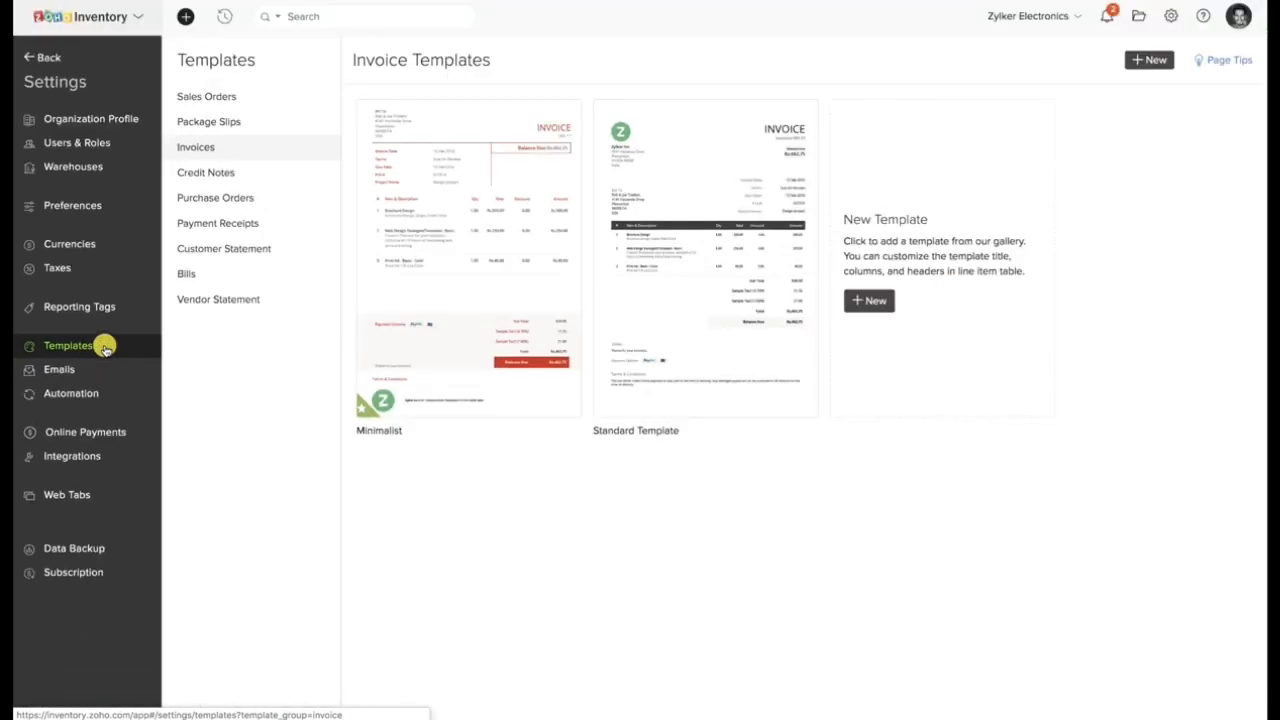
pyautogui.click(220, 95)
pyautogui.click(212, 122)
pyautogui.click(209, 146)
pyautogui.click(212, 172)
pyautogui.click(221, 198)
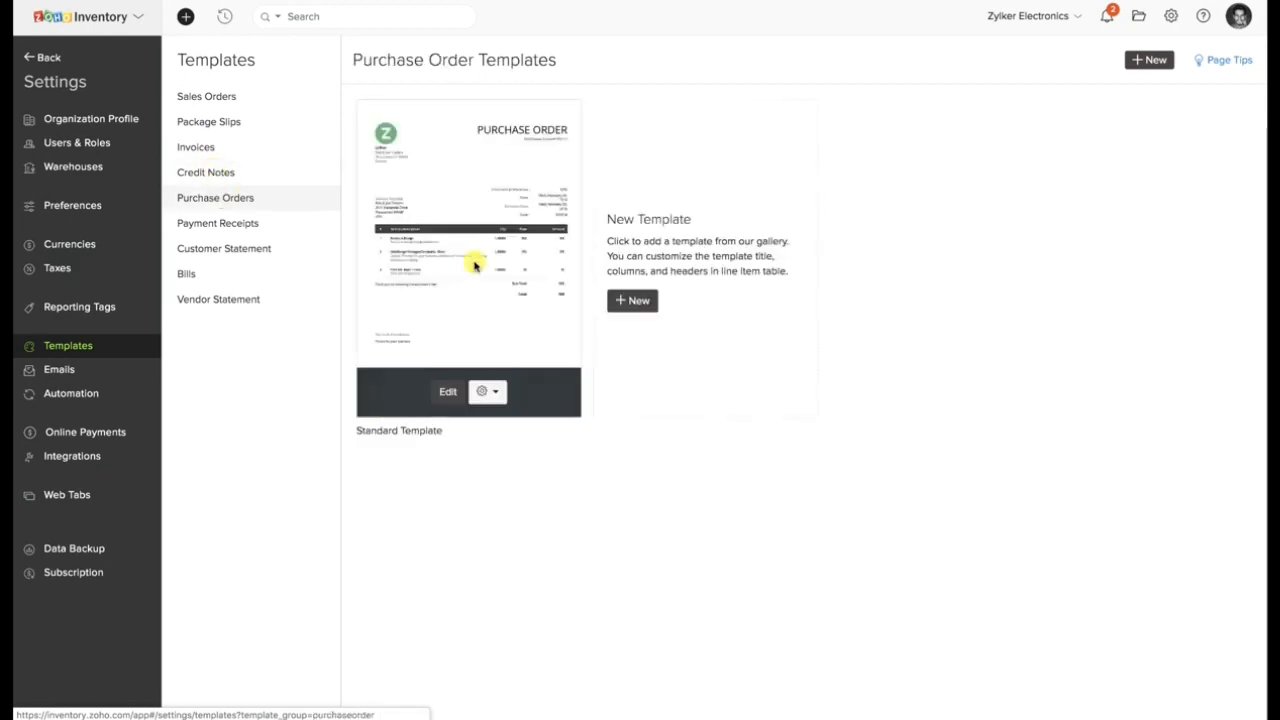
pyautogui.click(450, 391)
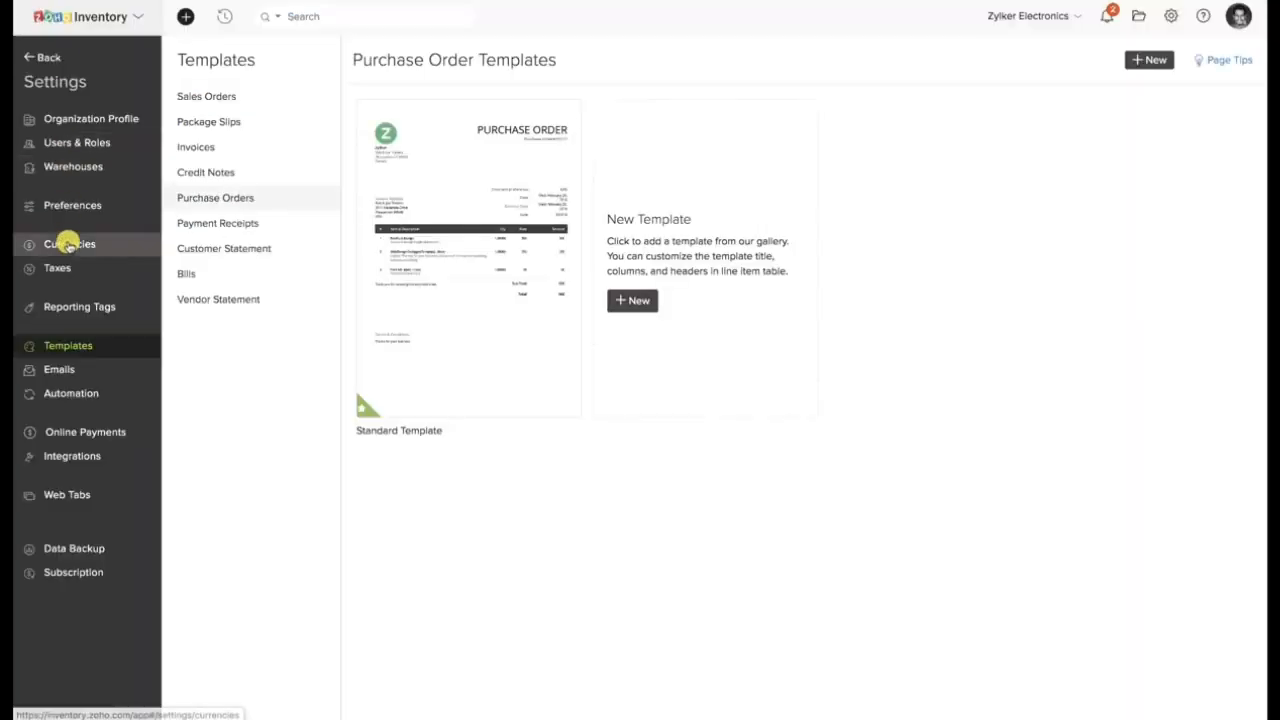
# Start a new email alert workflow rule named Sample for the Sales Order module in the automation settings.
pyautogui.click(59, 397)
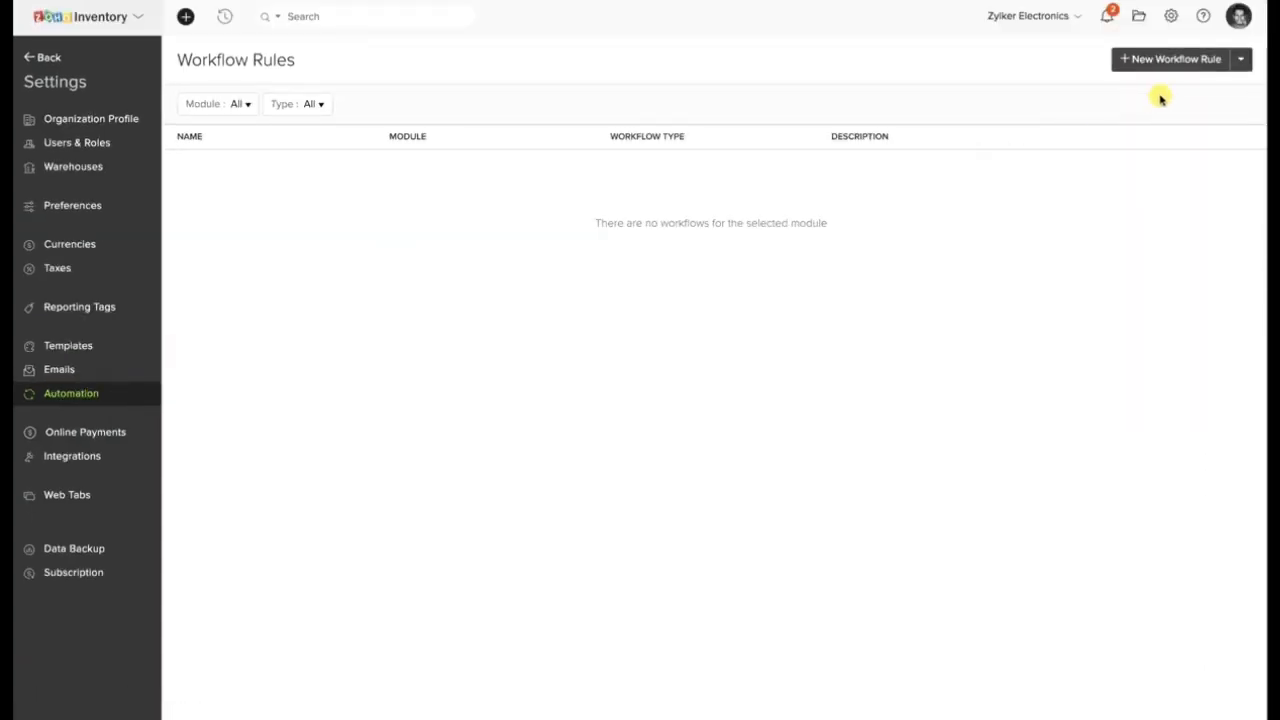
pyautogui.click(1184, 62)
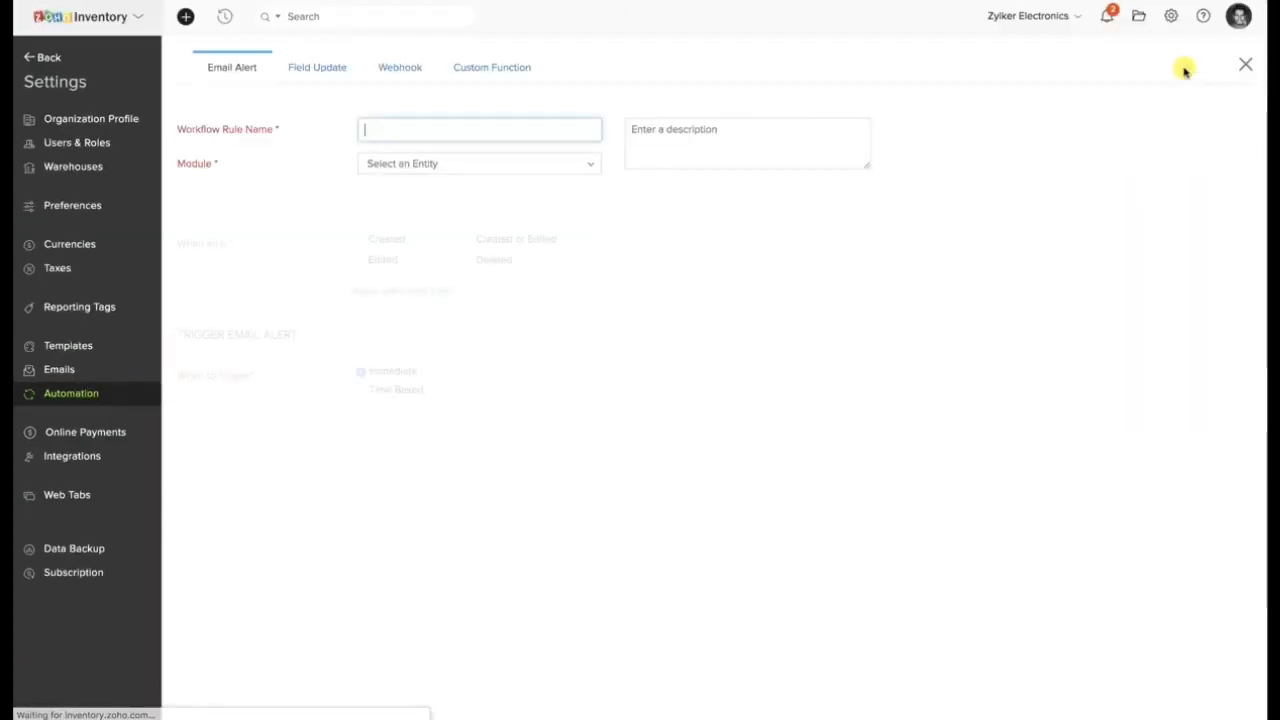
pyautogui.write('Sample')
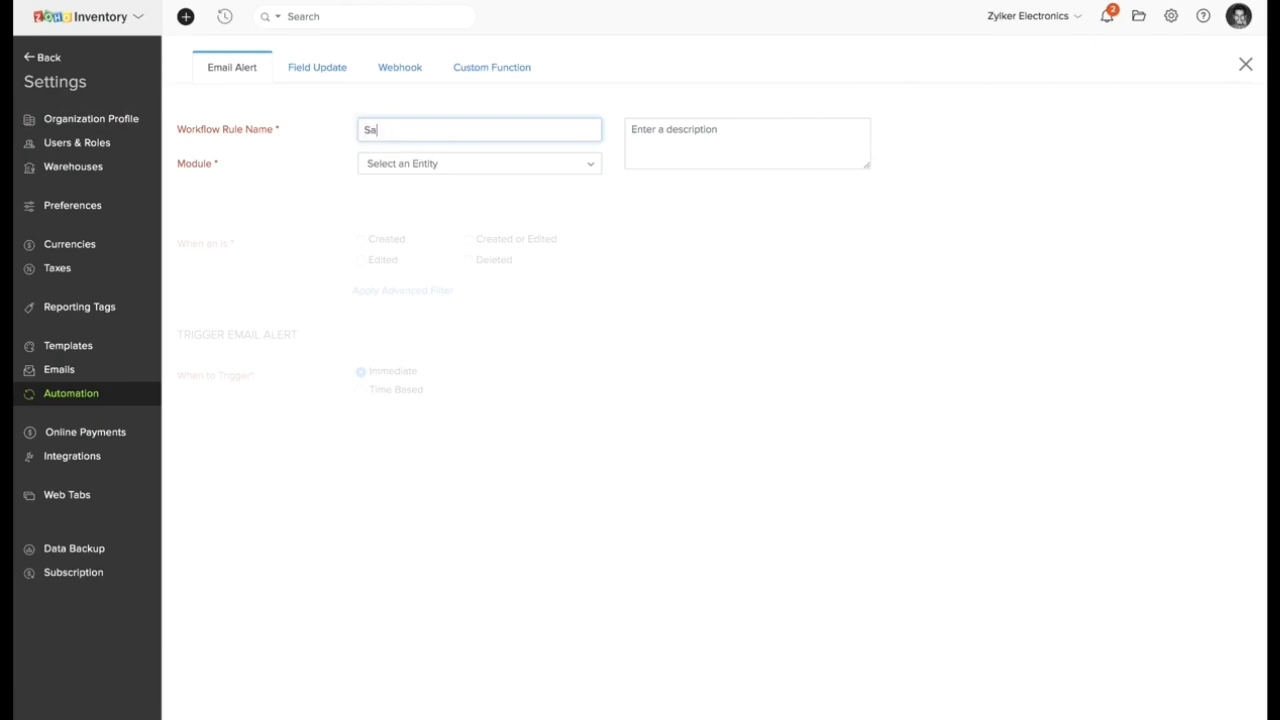
pyautogui.click(381, 170)
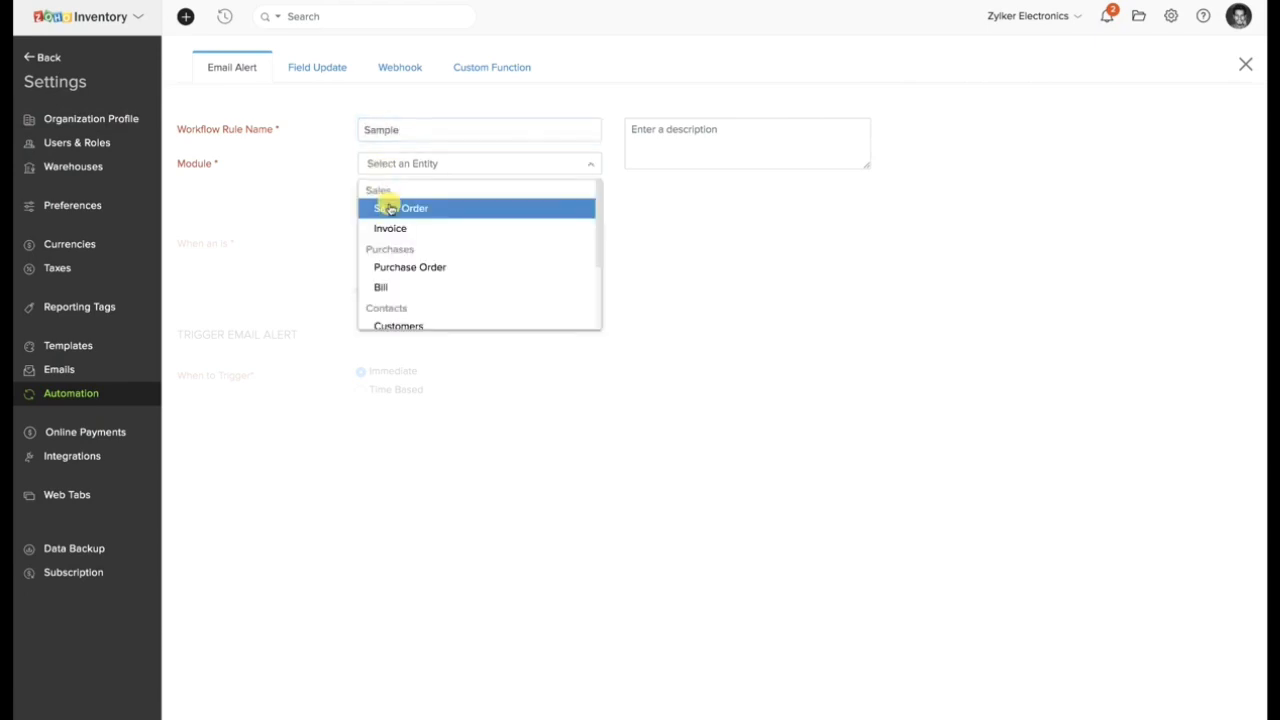
pyautogui.click(388, 208)
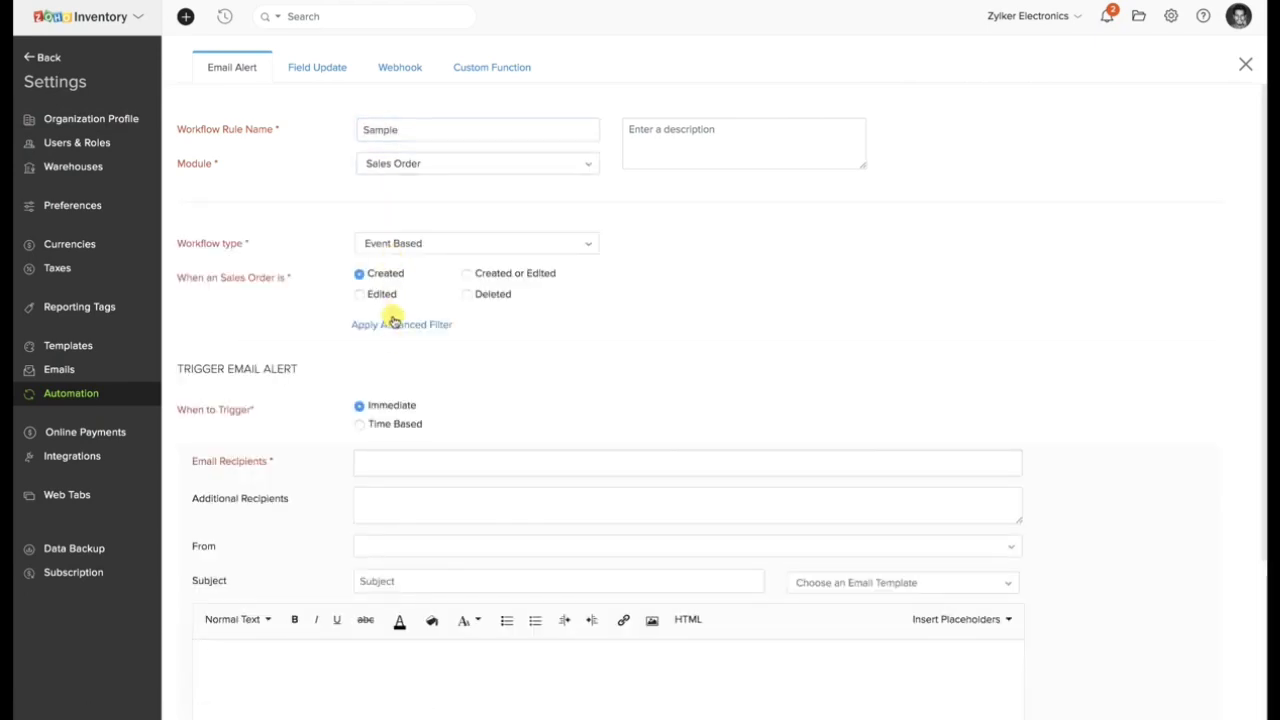
# Apply an advanced filter so the rule runs when the sales order Total is greater than 10000.
pyautogui.click(398, 324)
pyautogui.click(426, 396)
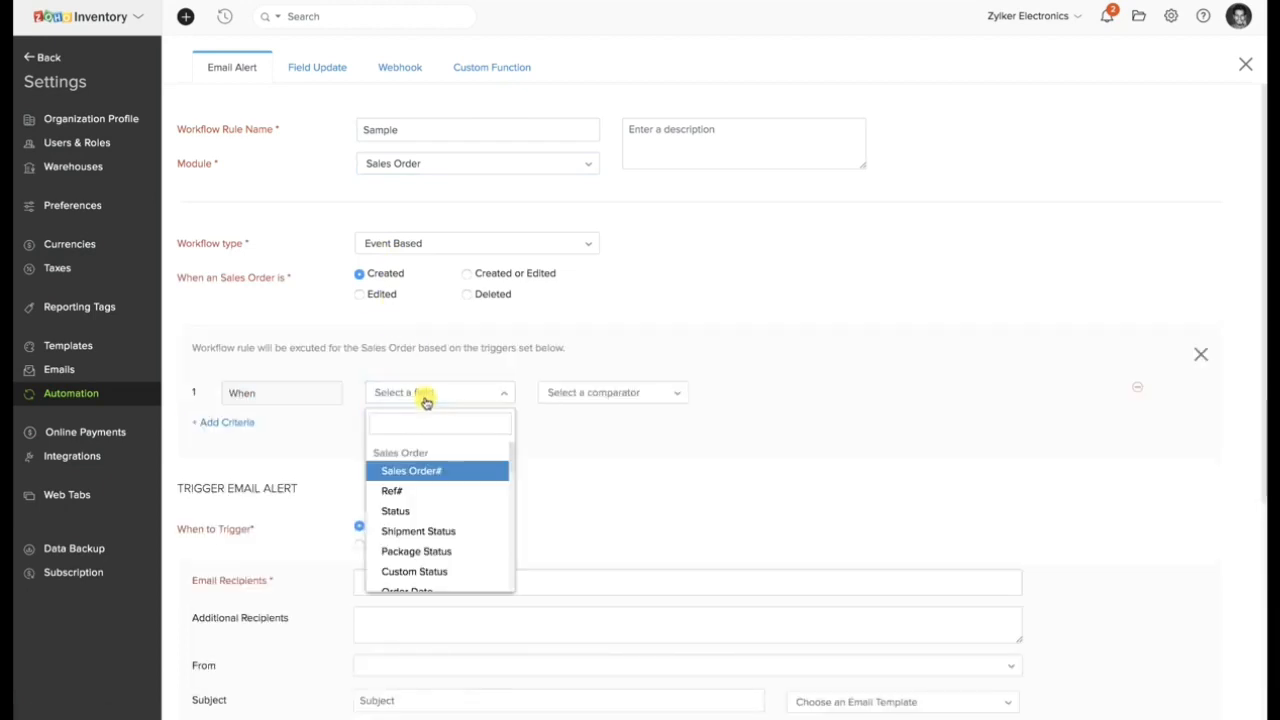
pyautogui.write('total')
pyautogui.click(423, 471)
pyautogui.click(578, 396)
pyautogui.click(566, 498)
pyautogui.click(750, 400)
pyautogui.write('1000')
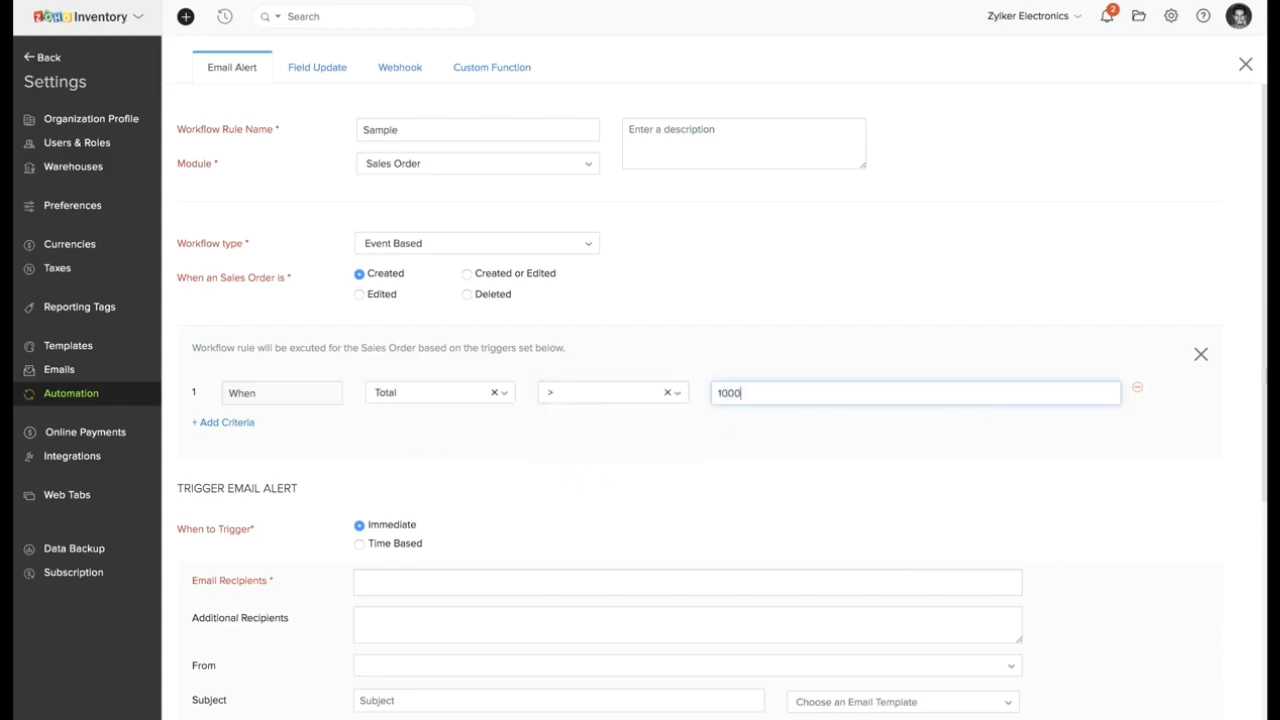
pyautogui.write('0')
# Add Sales person and Owner as the alert's email recipients, and leave the settings without saving the rule.
pyautogui.scroll(-1, 505, 516)
pyautogui.click(480, 484)
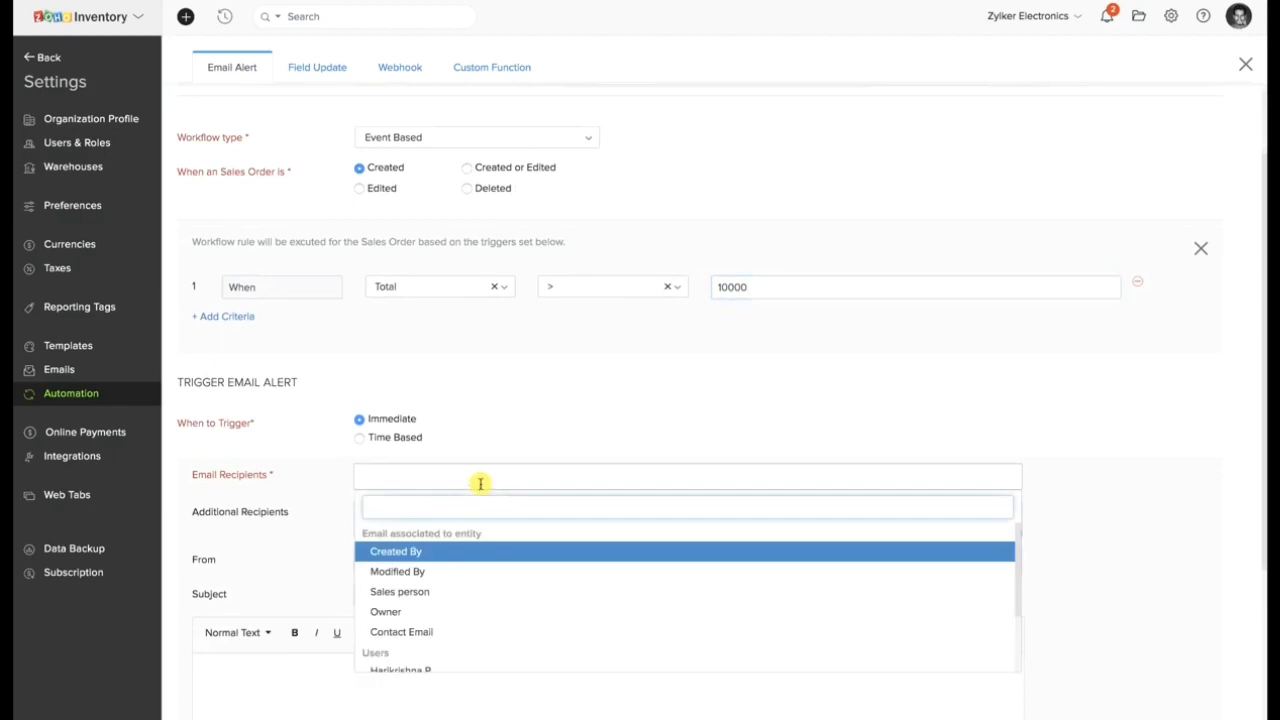
pyautogui.click(458, 591)
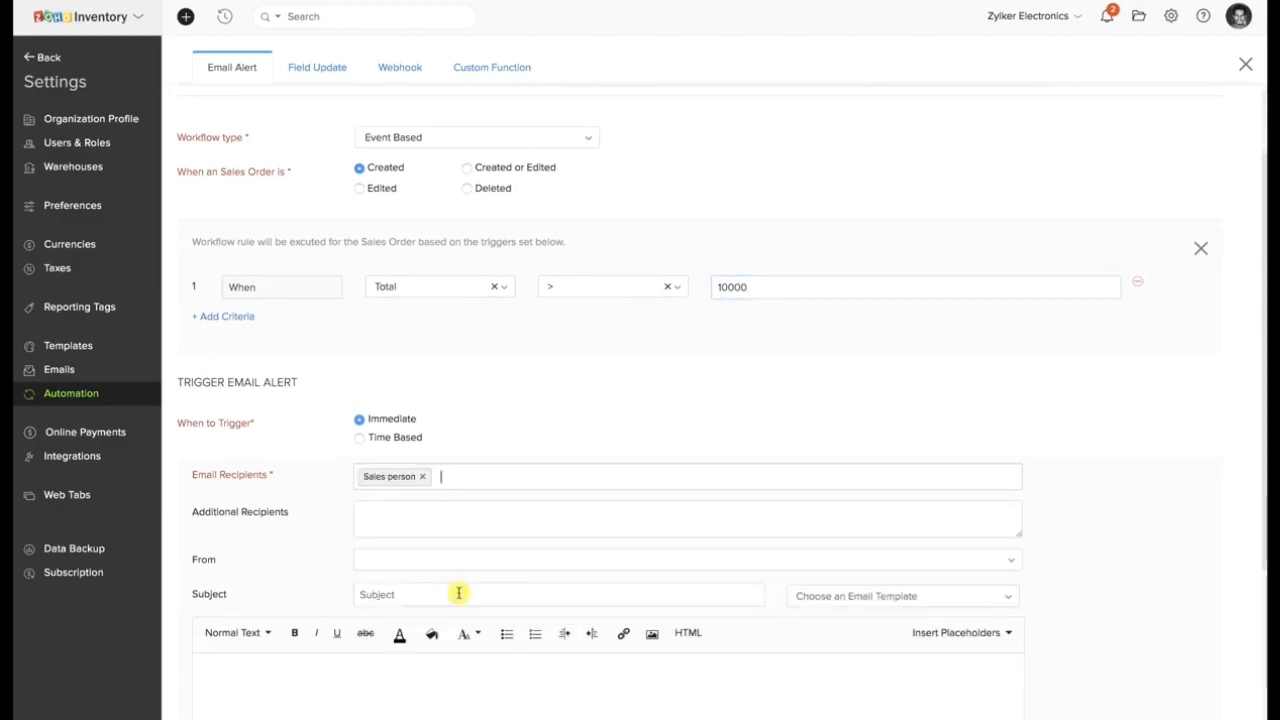
pyautogui.click(487, 476)
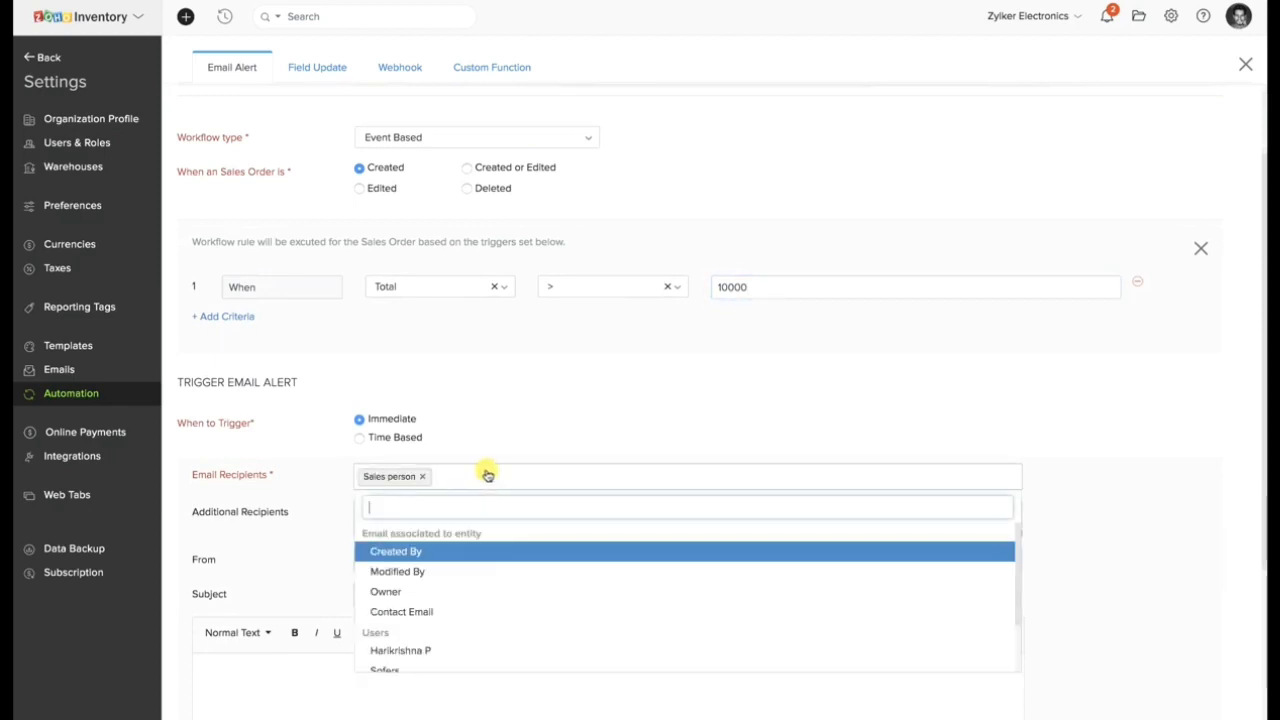
pyautogui.click(440, 591)
pyautogui.scroll(1, 440, 590)
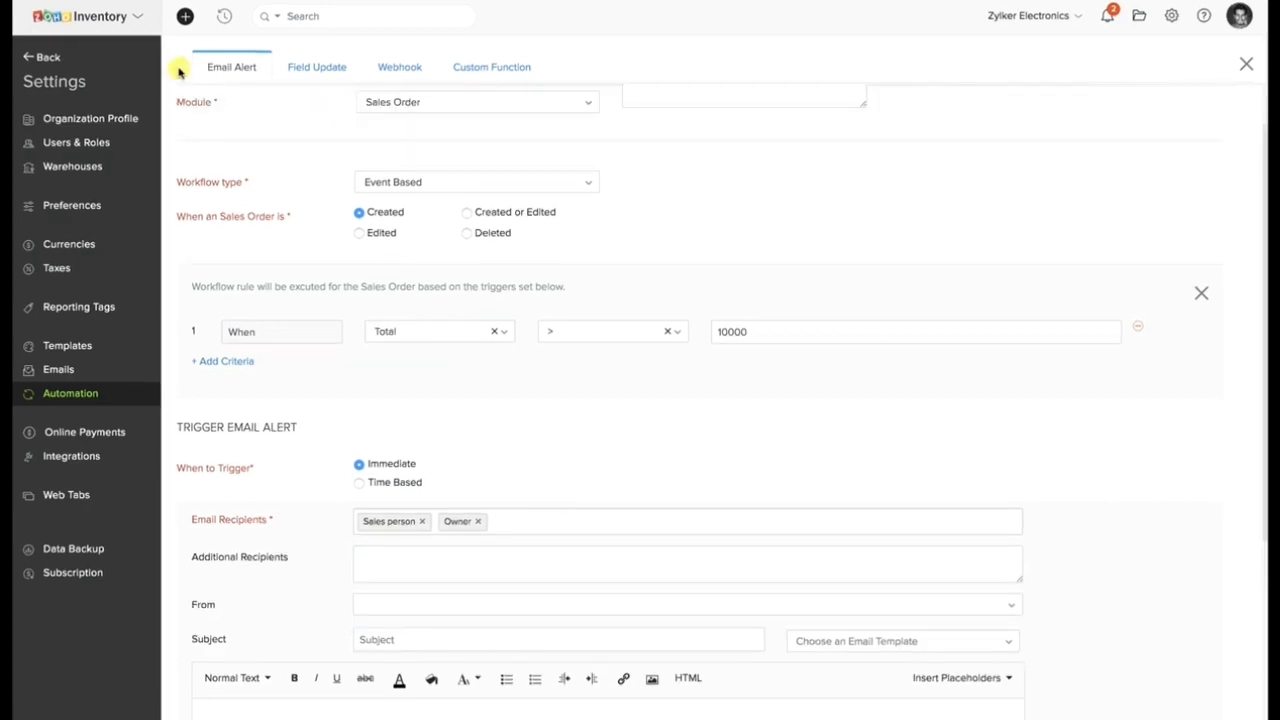
pyautogui.click(40, 57)
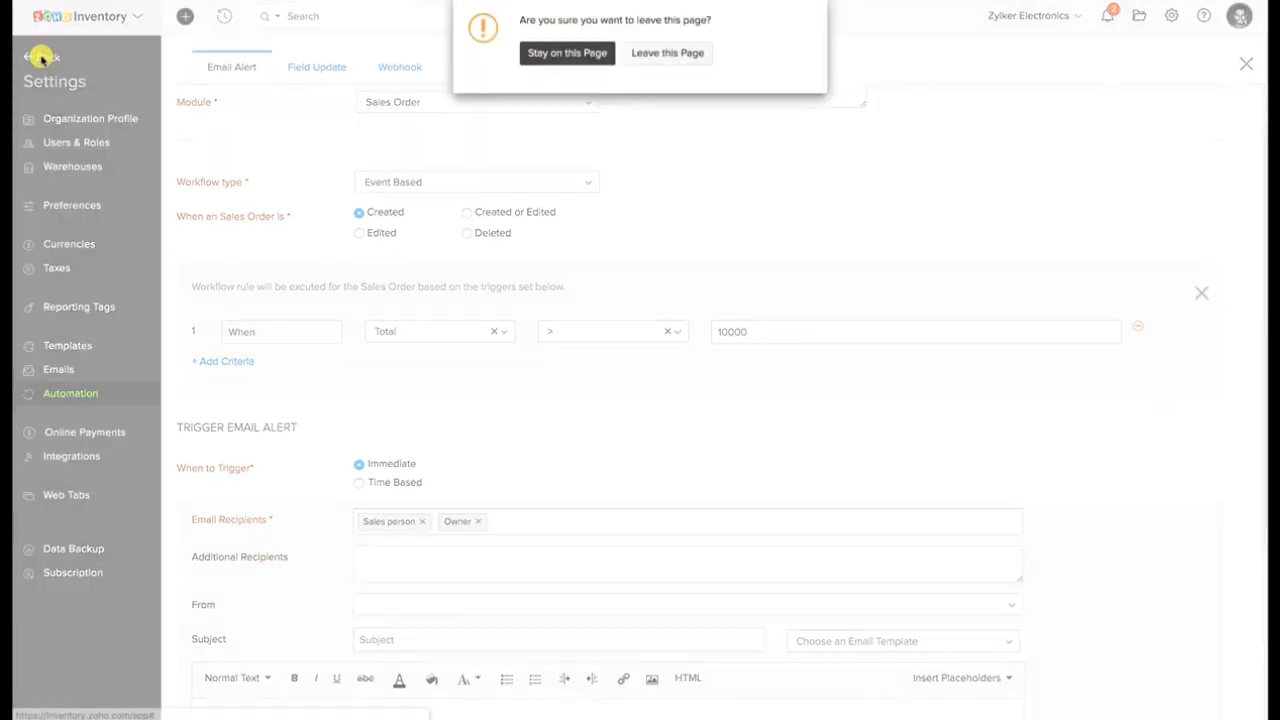
pyautogui.click(668, 53)
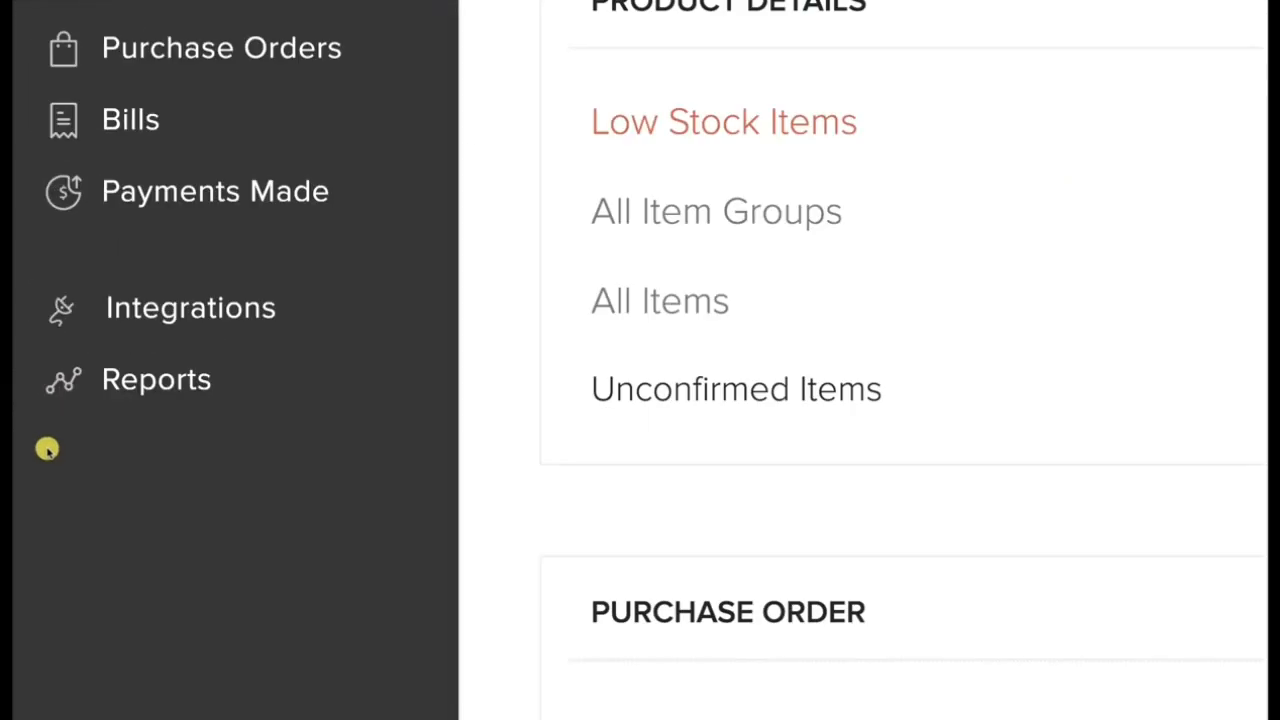
# Look through the available reports and open the Inventory Summary report.
pyautogui.click(56, 429)
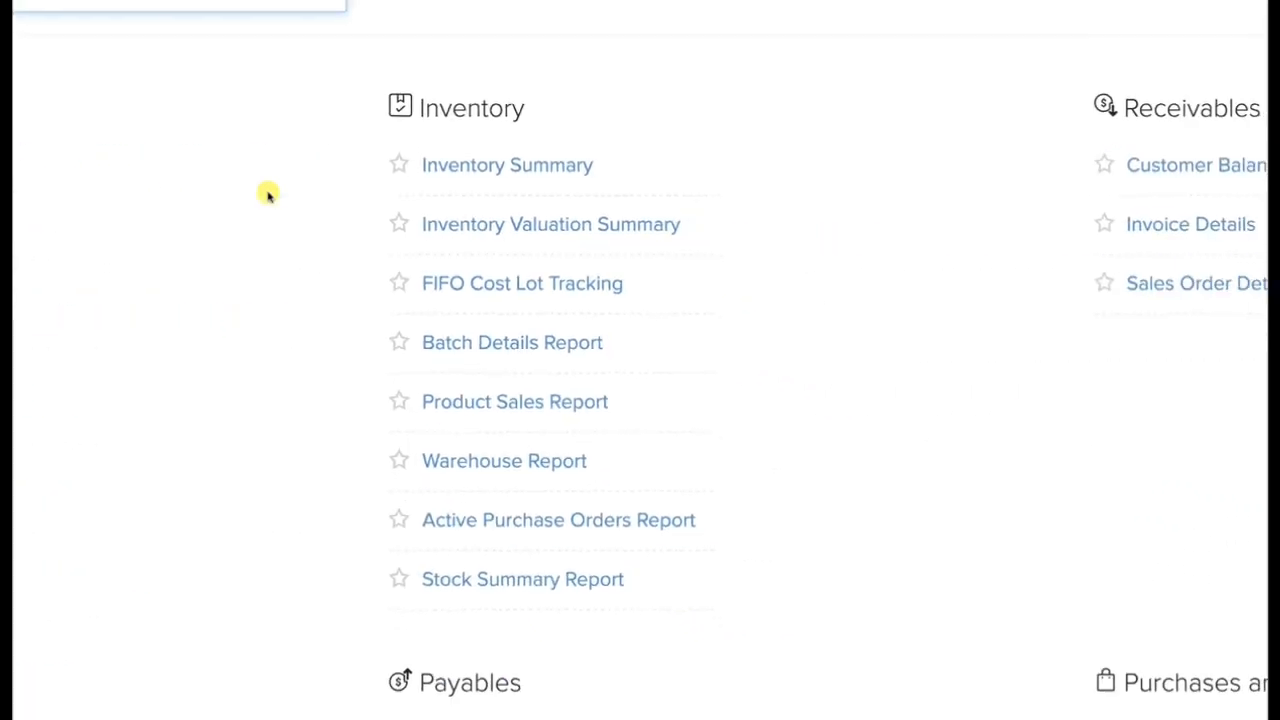
pyautogui.scroll(-4, 352, 191)
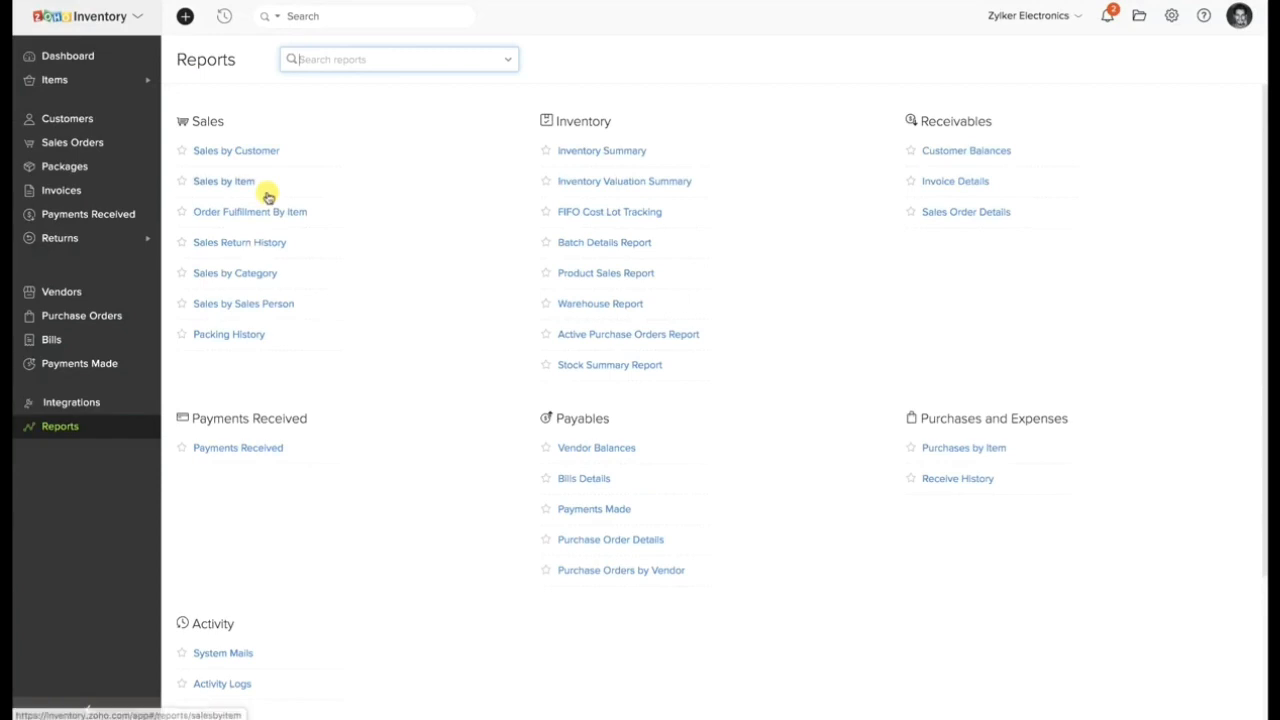
pyautogui.click(600, 147)
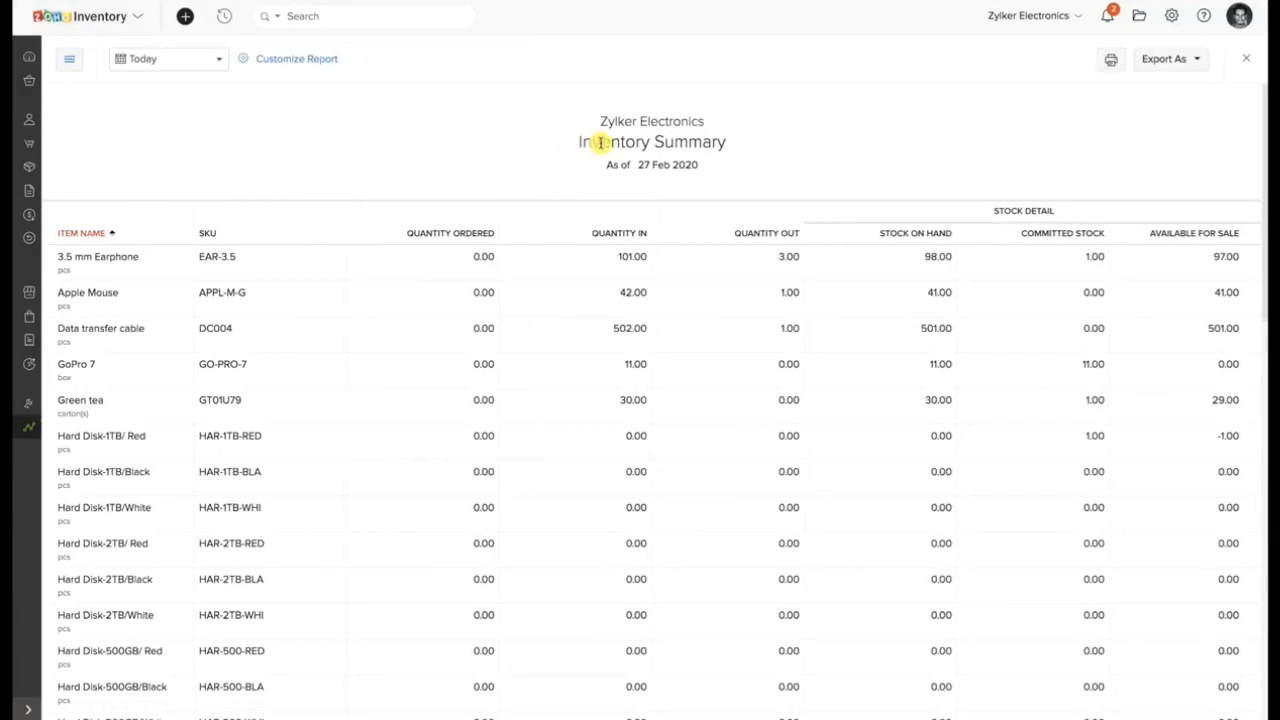
# View the report's customization options for warehouse, stock tracking mode, status and stock availability, and cancel without changing them.
pyautogui.click(306, 62)
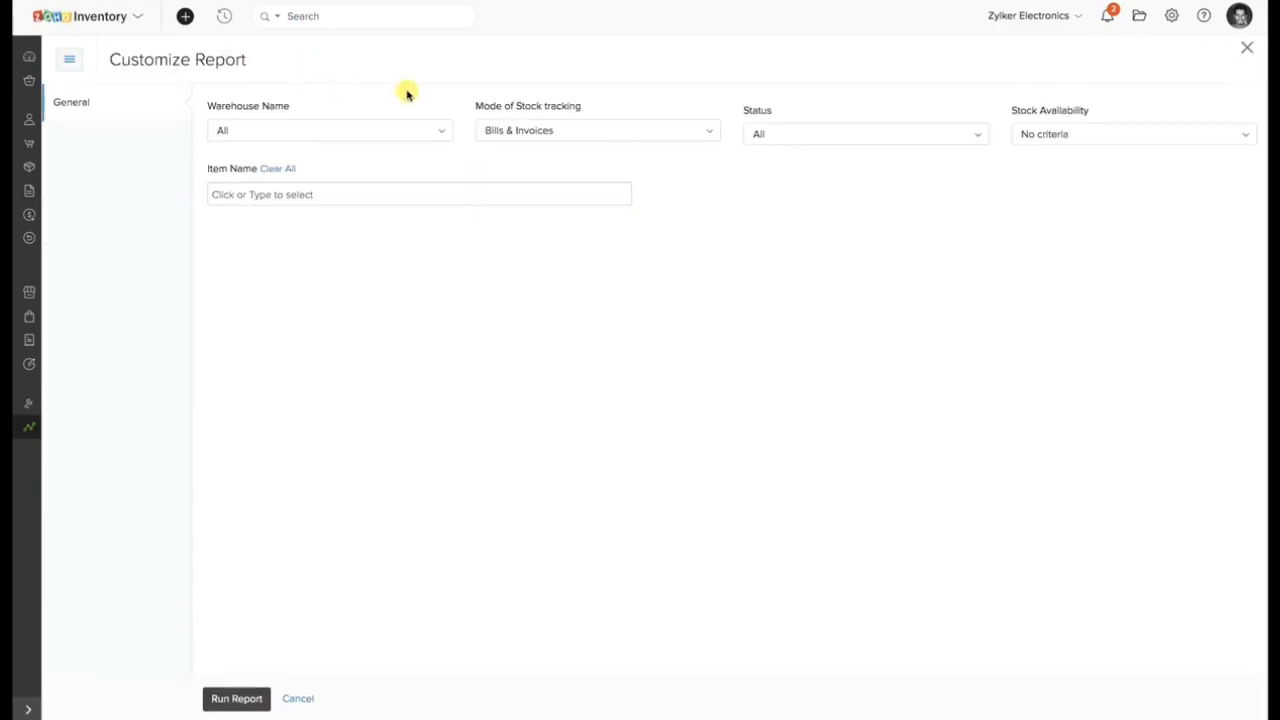
pyautogui.click(770, 134)
pyautogui.click(663, 134)
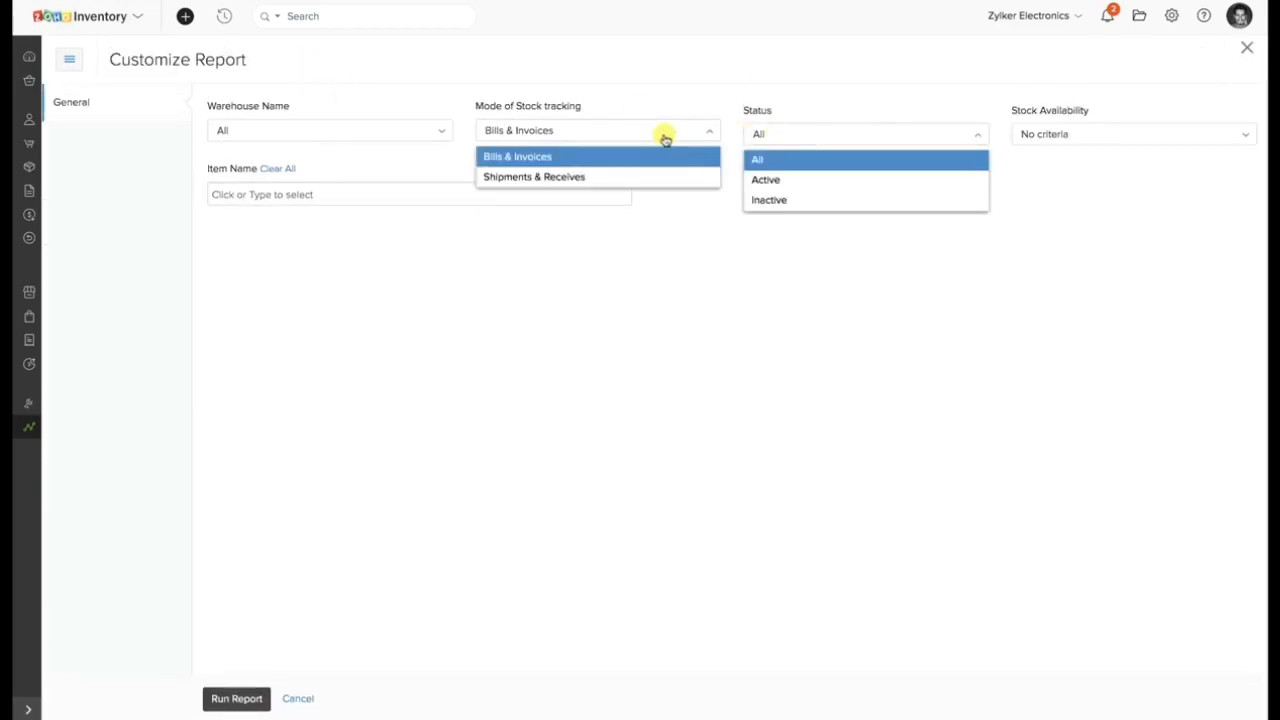
pyautogui.click(425, 131)
pyautogui.click(1048, 134)
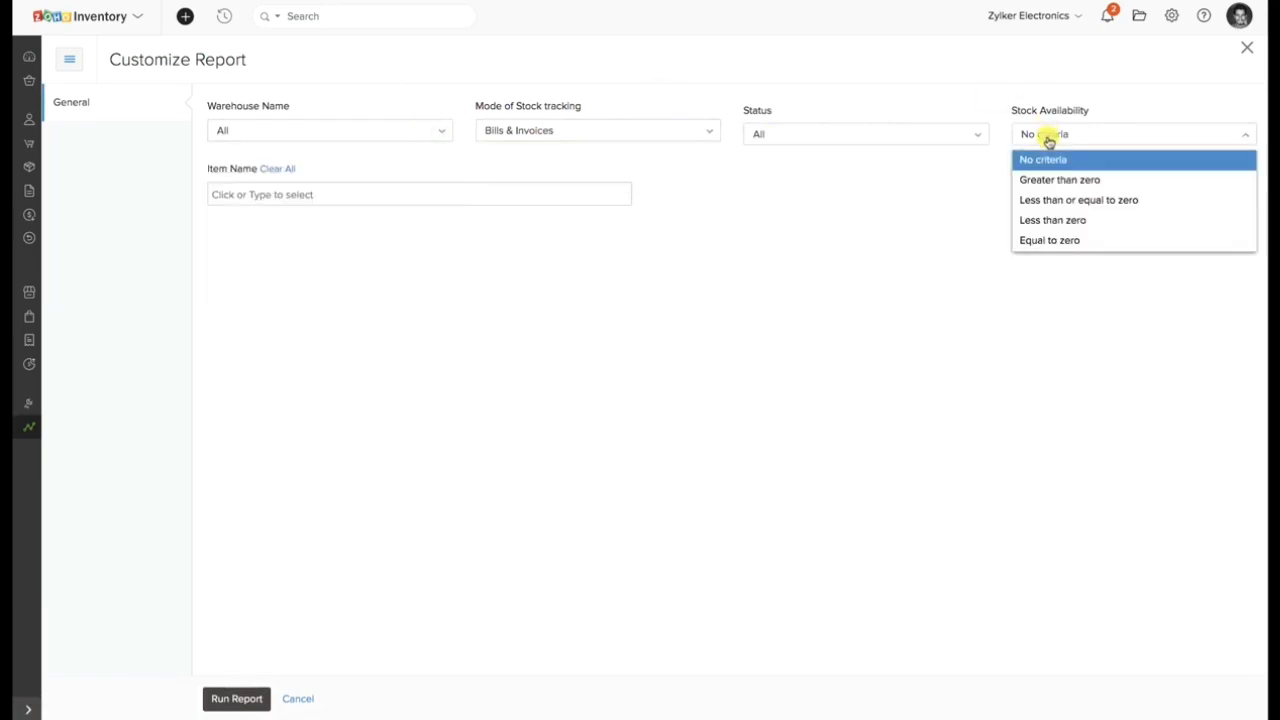
pyautogui.click(292, 698)
# View the date range options and export formats available for the Inventory Summary report.
pyautogui.click(177, 58)
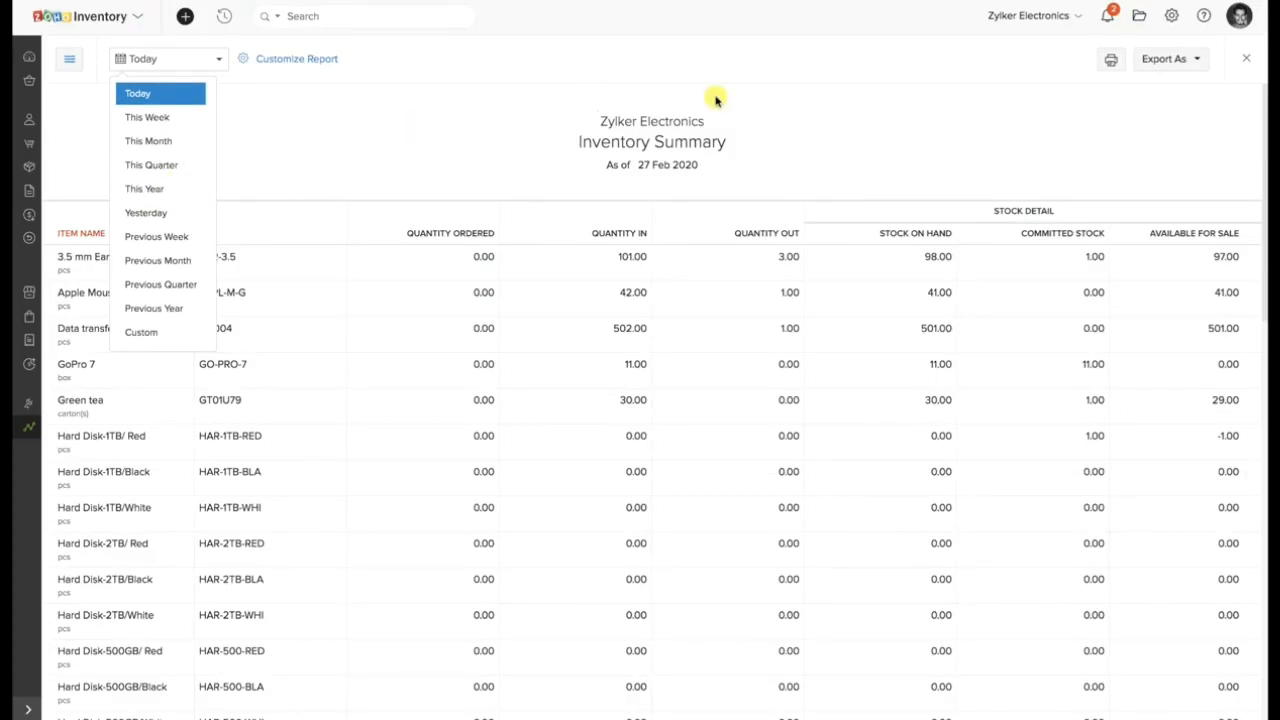
pyautogui.click(1100, 105)
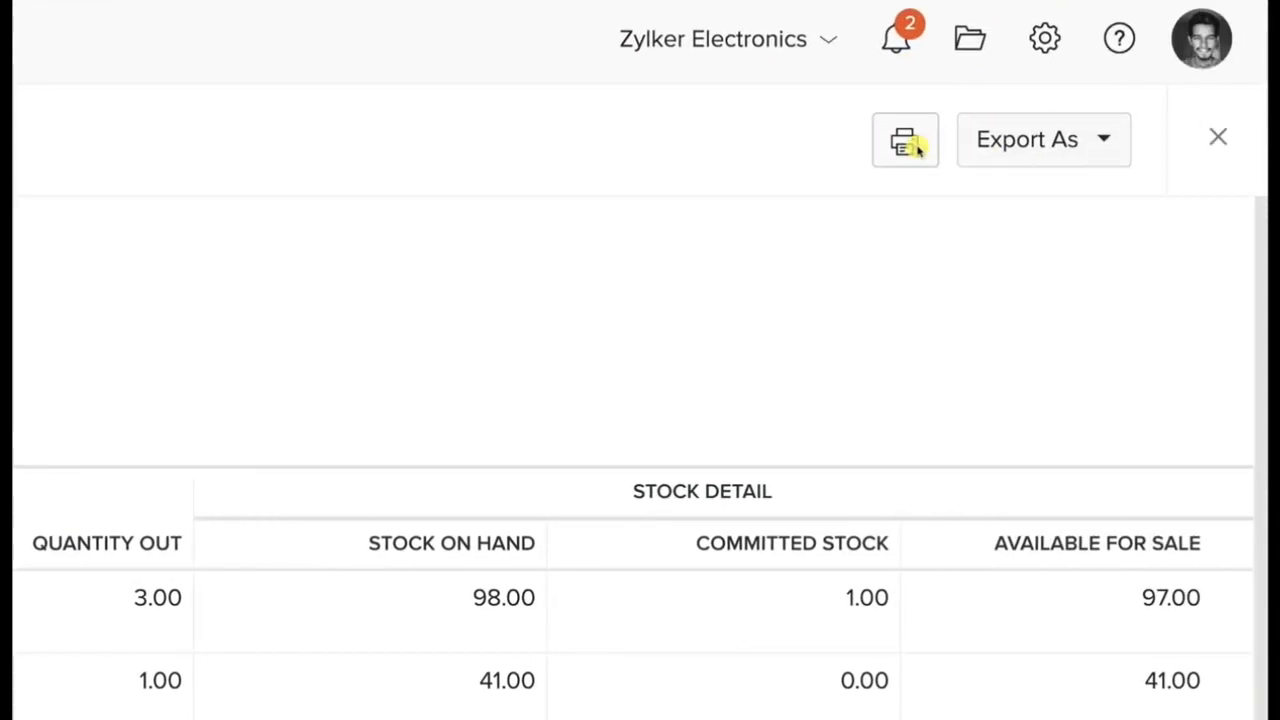
pyautogui.click(1102, 150)
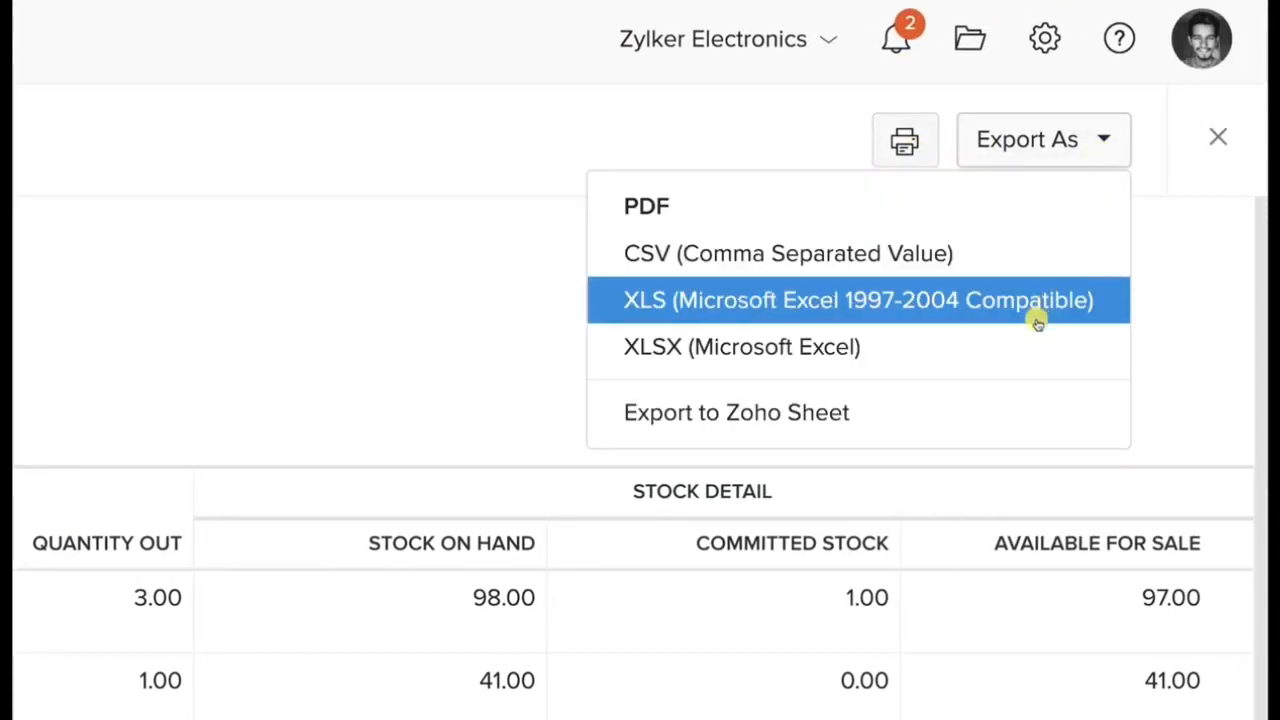